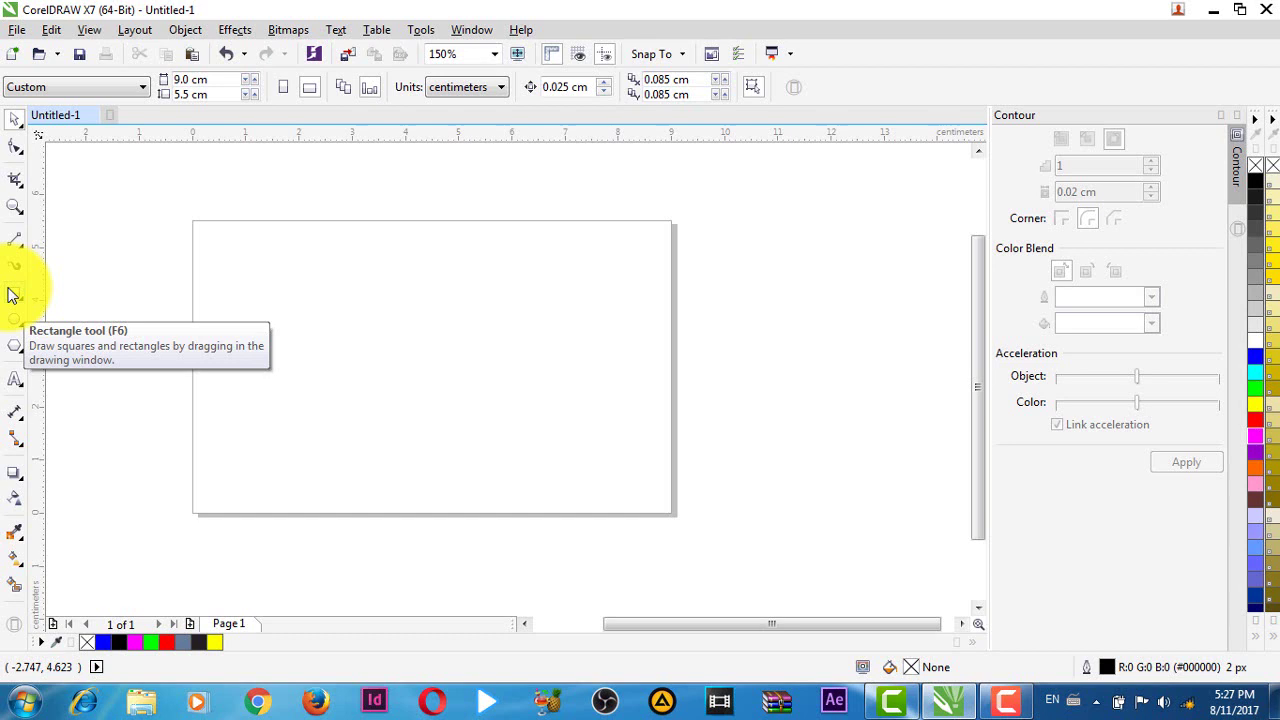
# - Confirm the 9.0 cm page width and pan the view to centre the card page
pyautogui.click(218, 79)
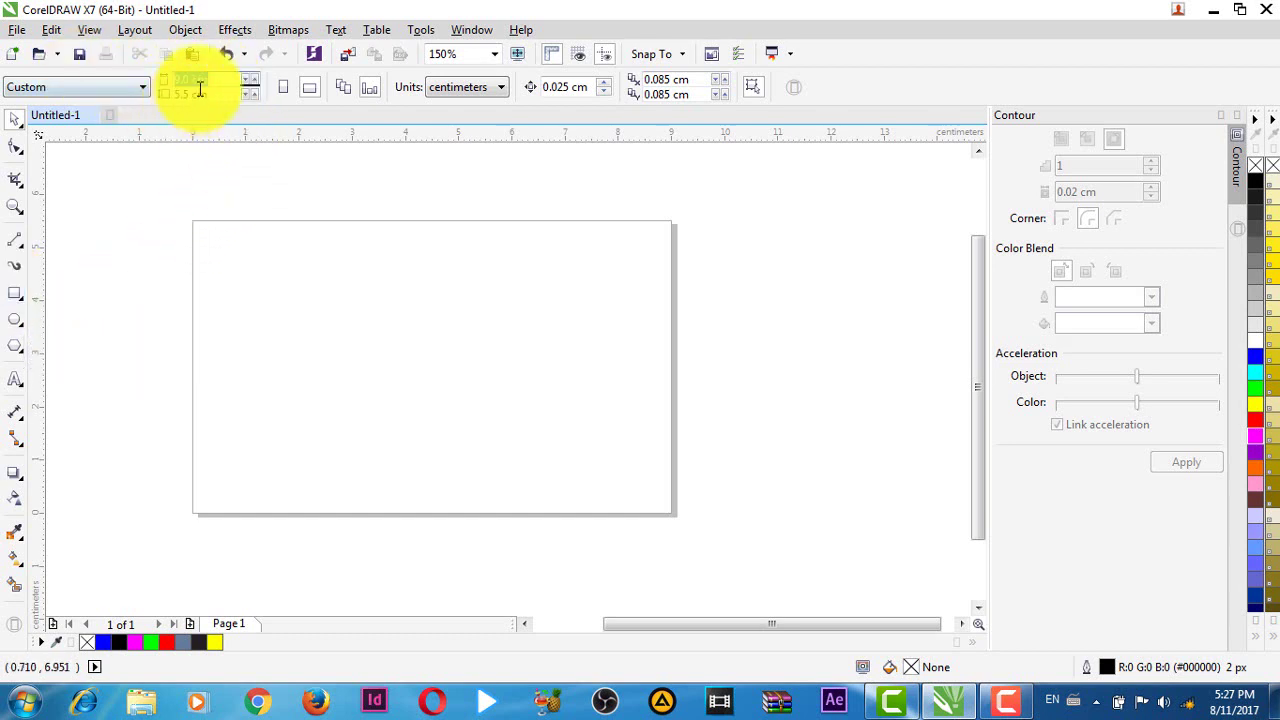
pyautogui.click(316, 291)
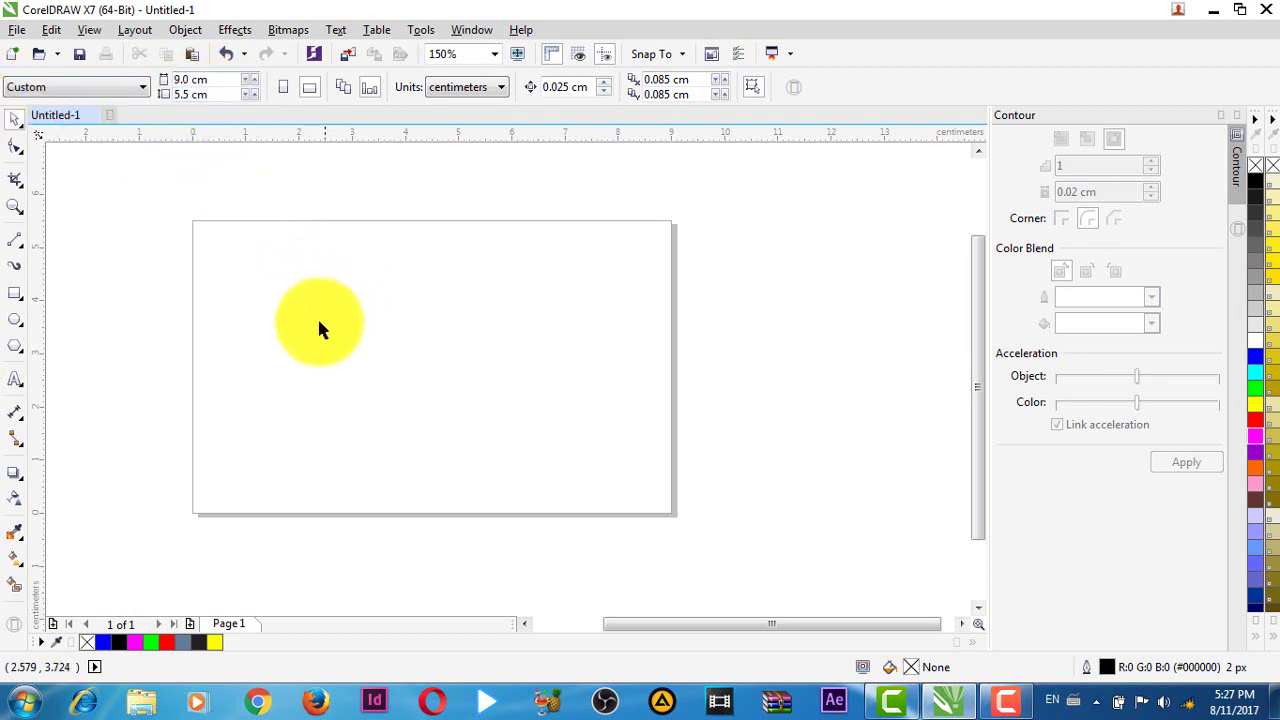
pyautogui.press('h')
pyautogui.moveTo(320, 331); pyautogui.dragTo(443, 349)
pyautogui.moveTo(626, 351); pyautogui.dragTo(523, 357)
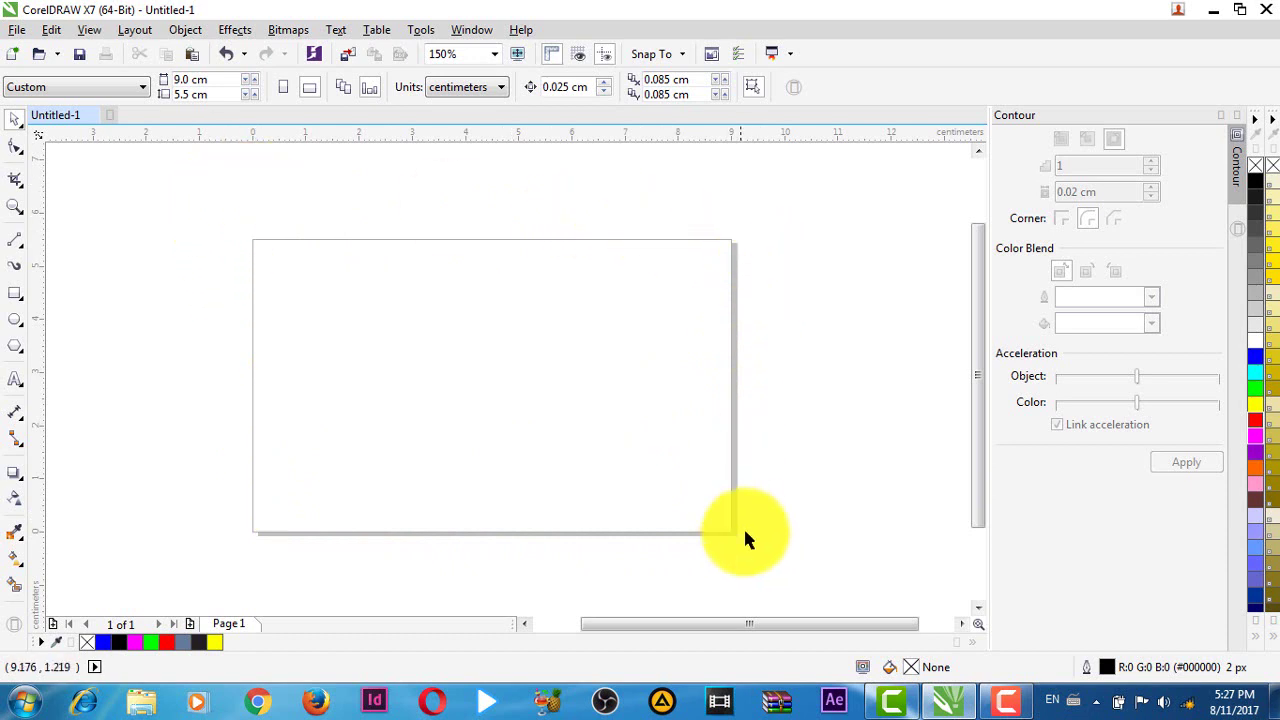
# - Add a page-sized rectangle and a straight horizontal line crossing the page past both edges
pyautogui.doubleClick(15, 302)
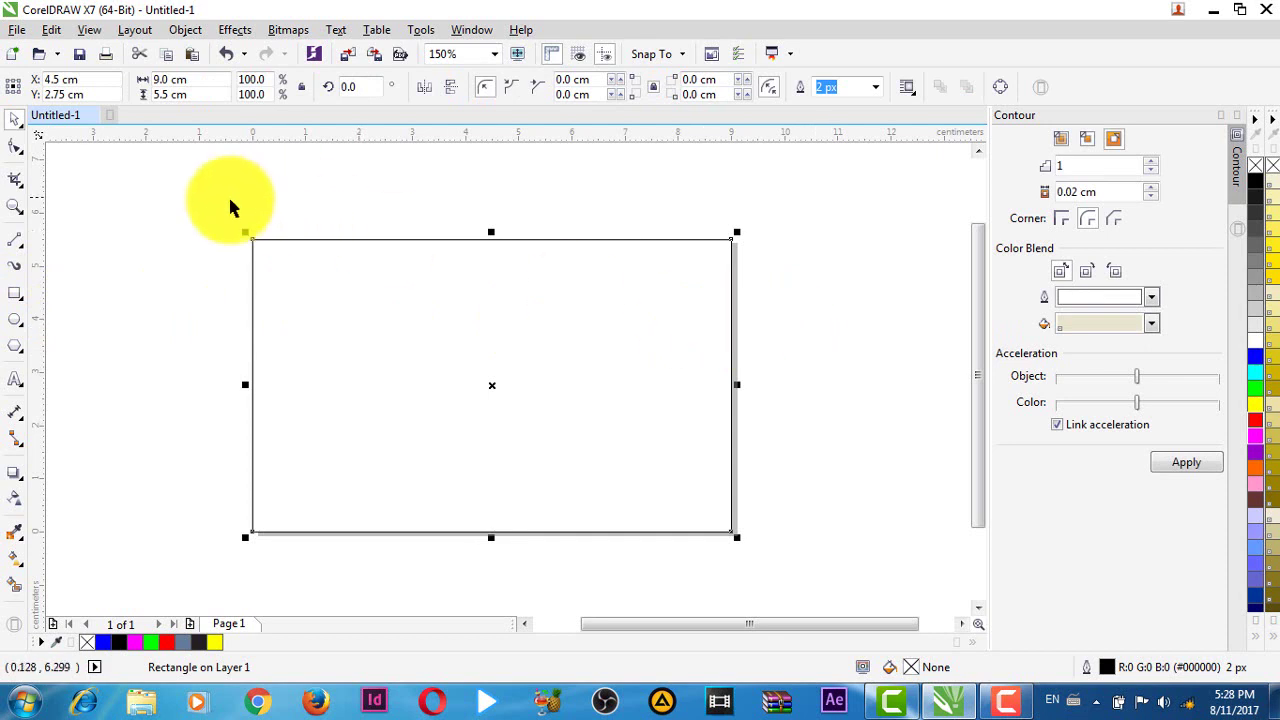
pyautogui.click(15, 243)
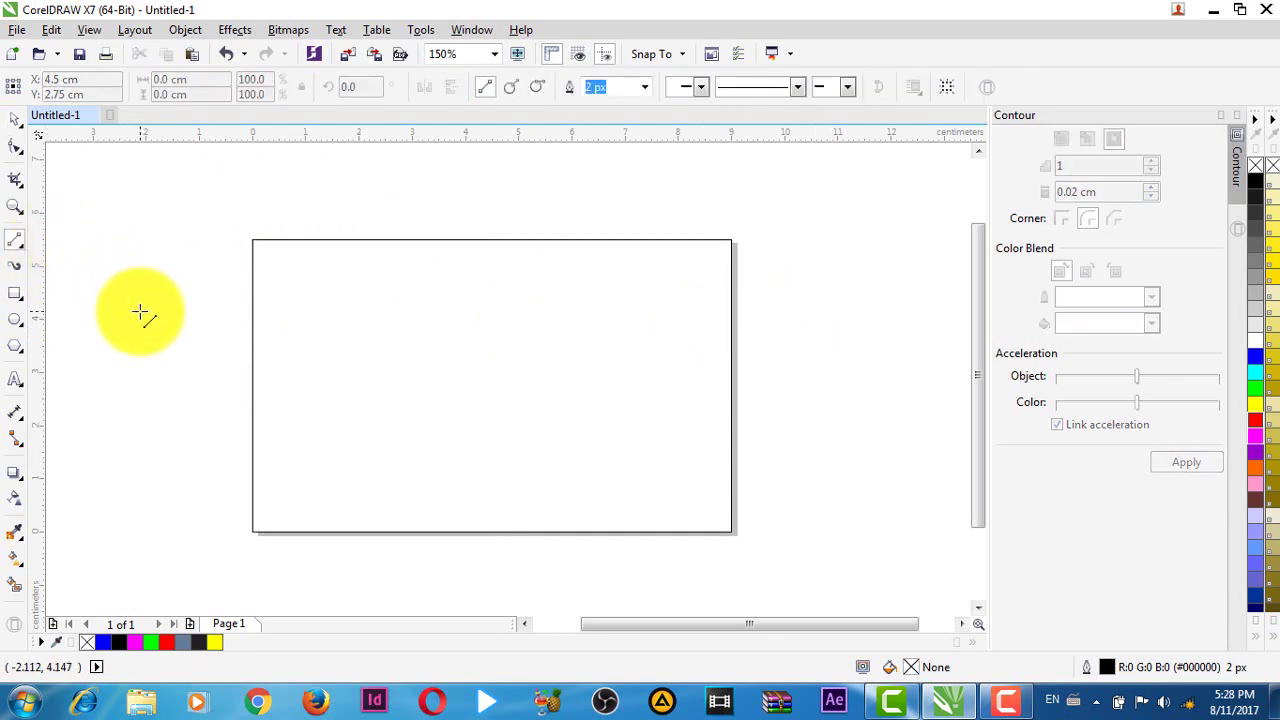
pyautogui.click(139, 312)
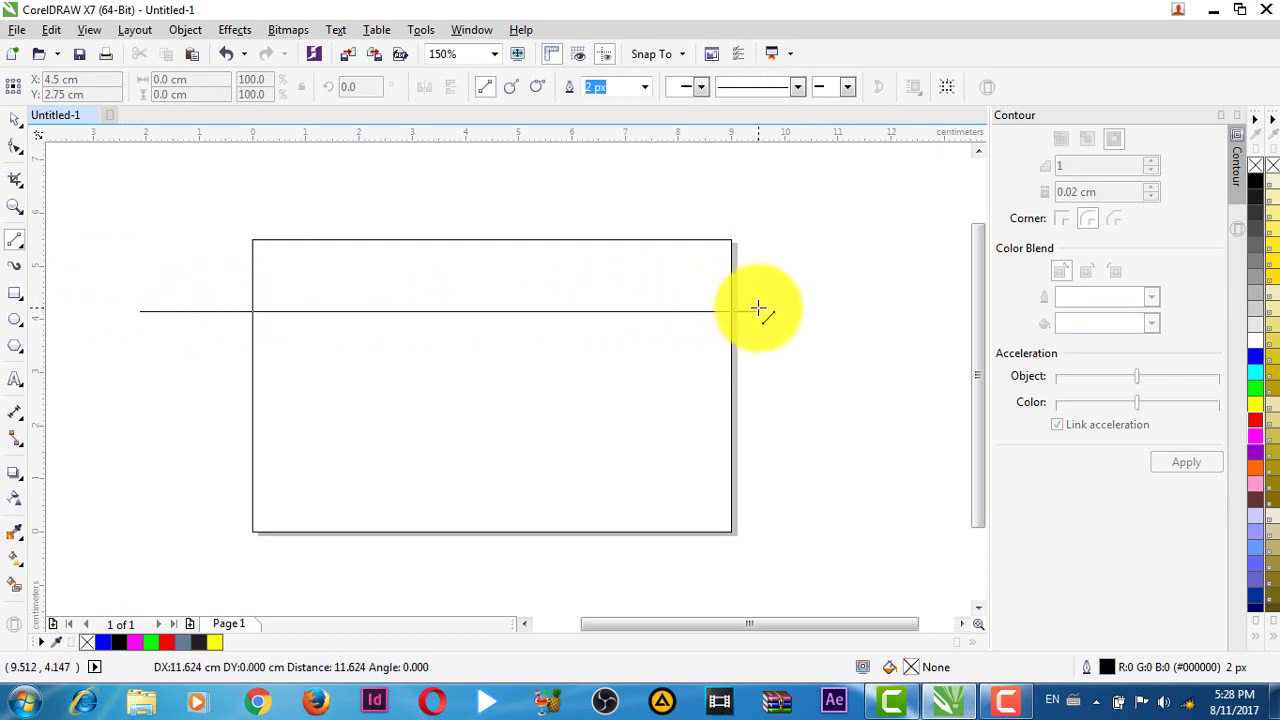
pyautogui.click(822, 311)
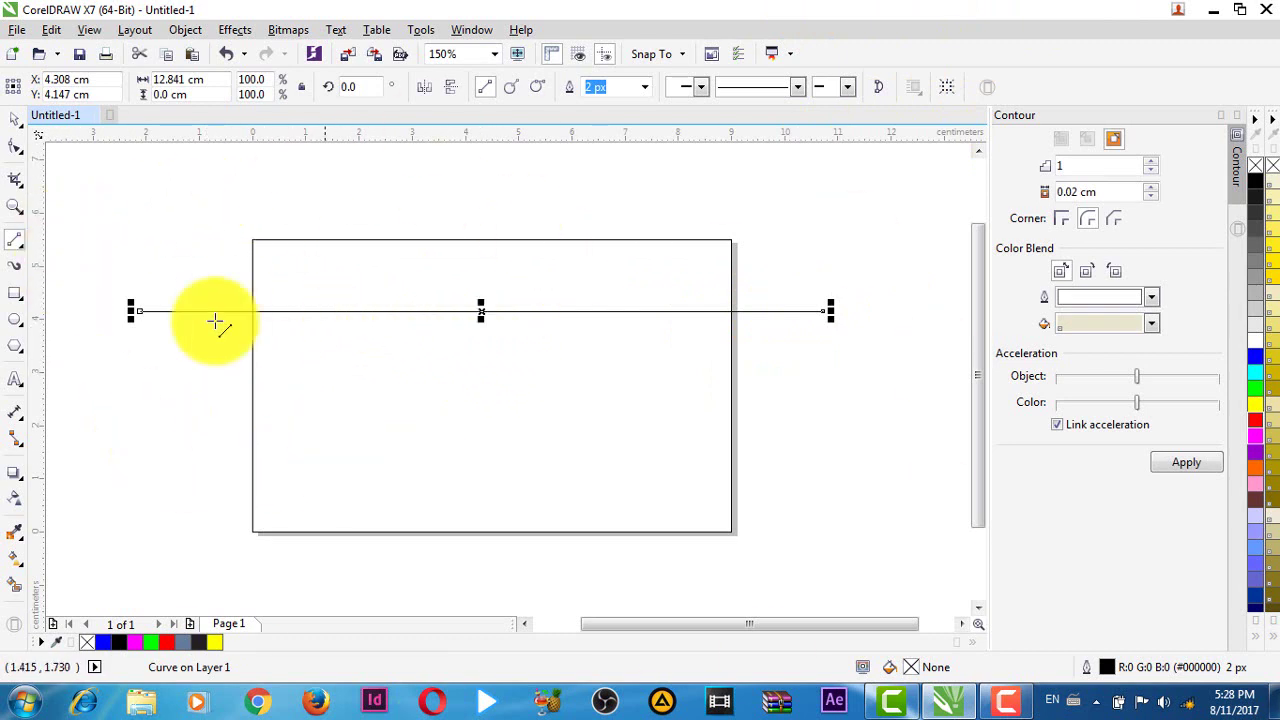
# - Convert the line to a curve, move its right end to the top-right corner and bend it downward
pyautogui.click(16, 150)
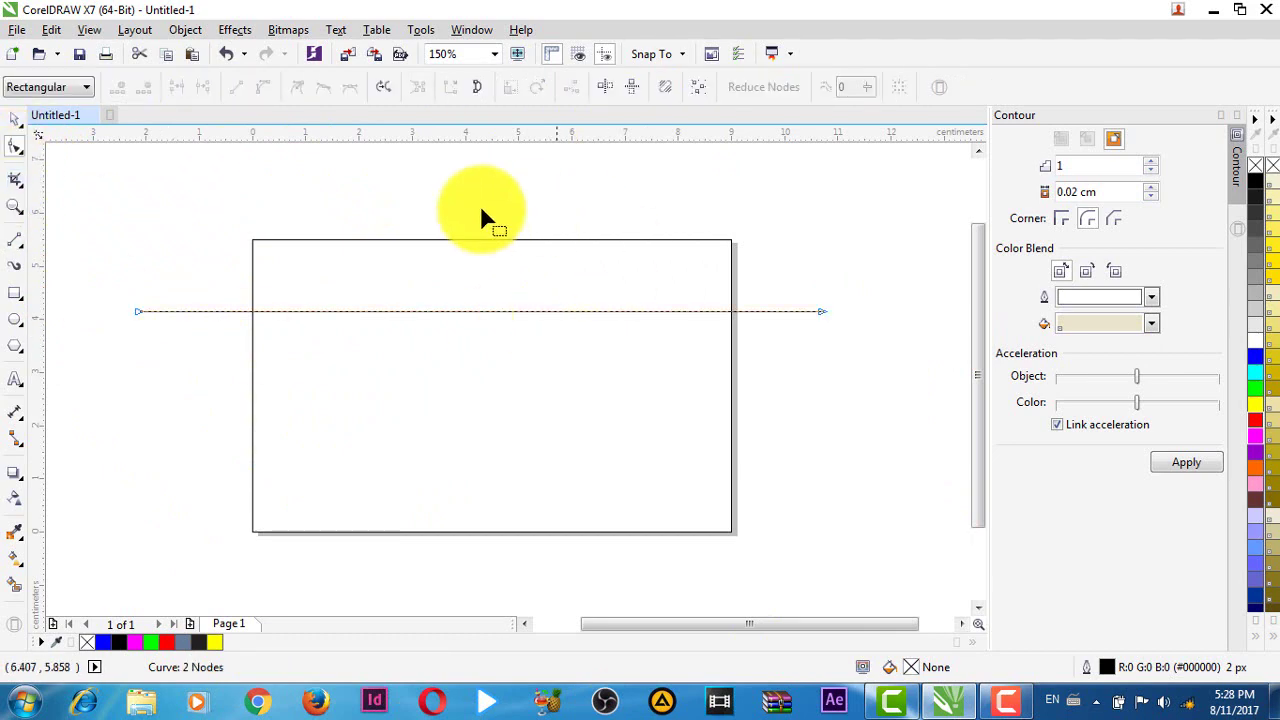
pyautogui.click(406, 311)
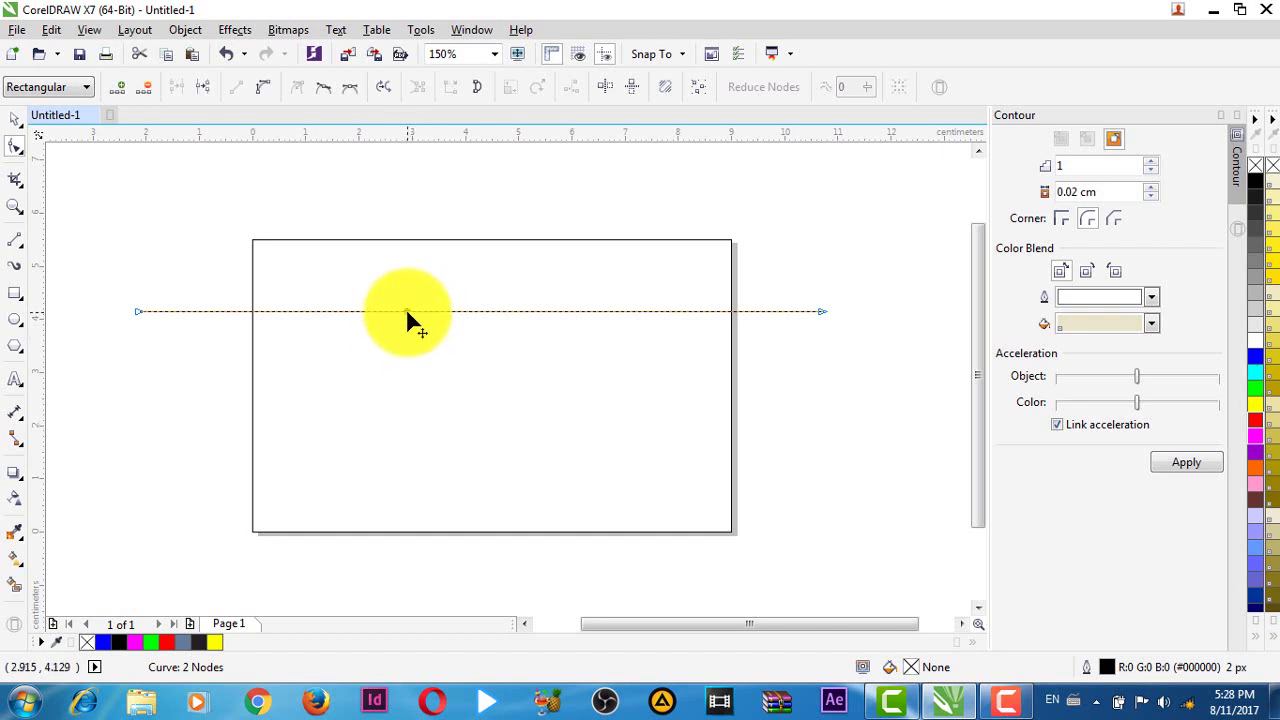
pyautogui.click(263, 92)
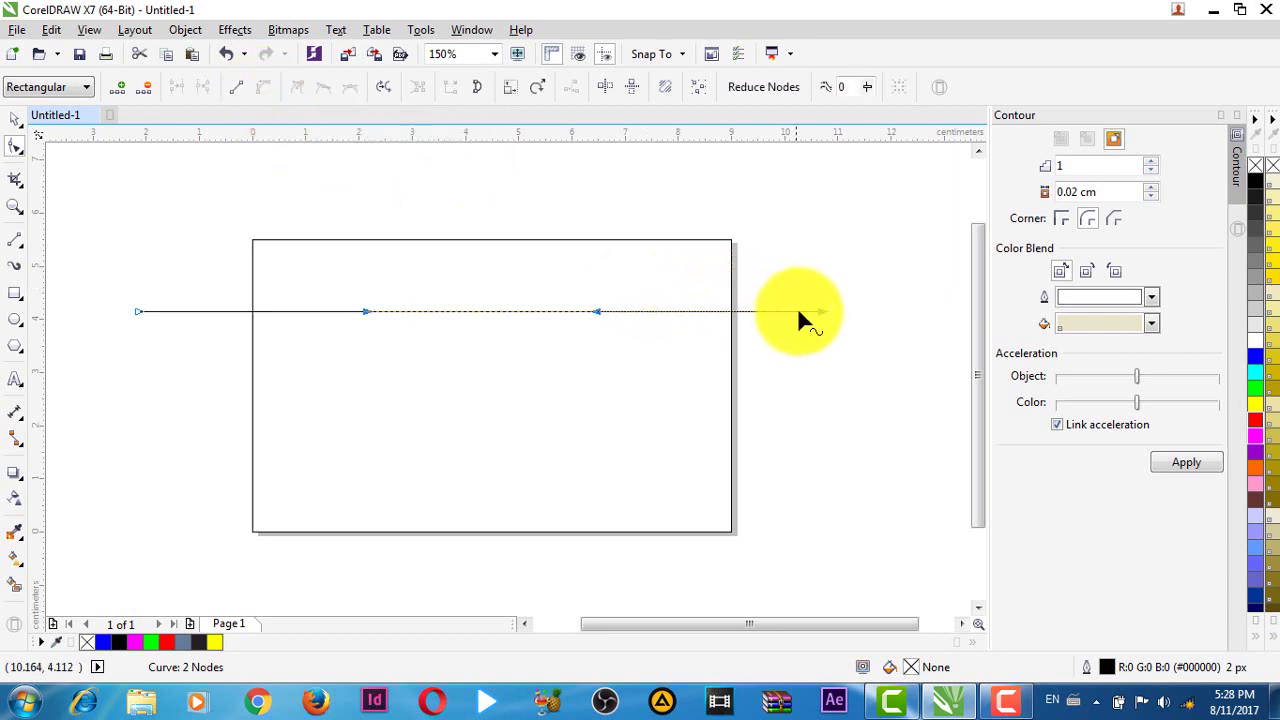
pyautogui.moveTo(822, 311); pyautogui.dragTo(726, 240)
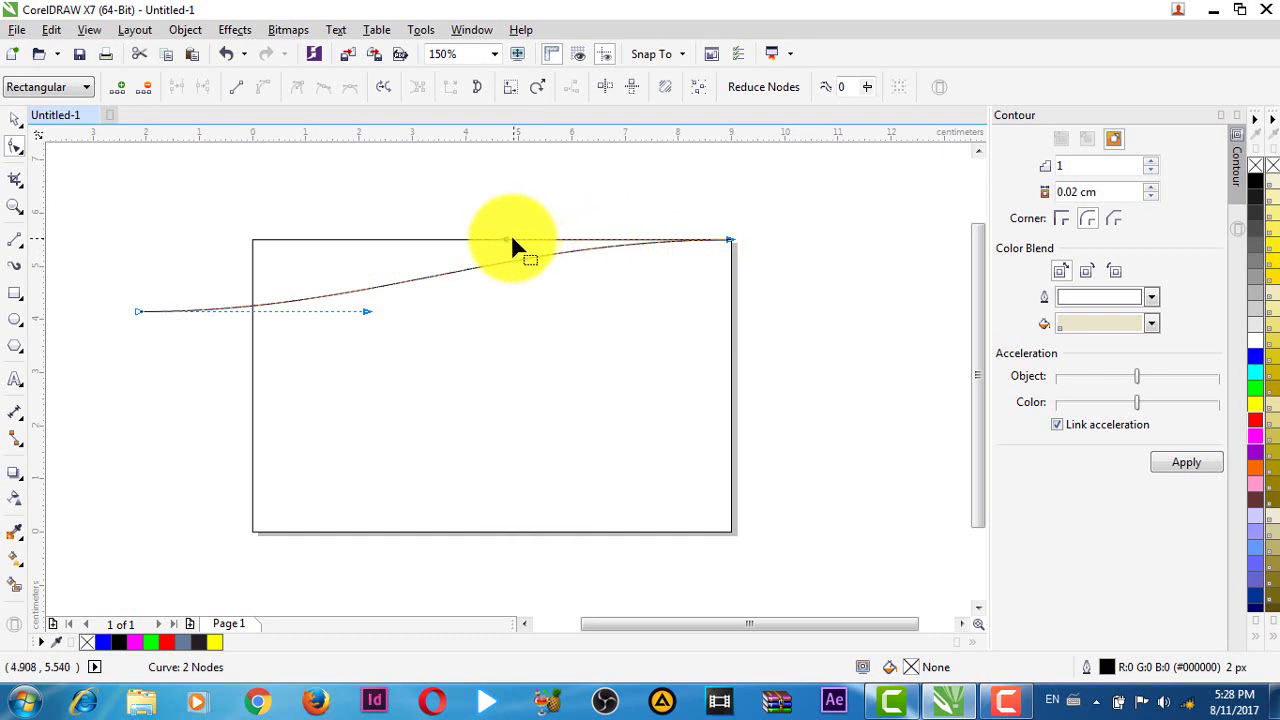
pyautogui.moveTo(506, 241); pyautogui.dragTo(604, 326)
# - Refine the curve by raising its left end, deepening the sag and flattening its right side
pyautogui.moveTo(139, 312); pyautogui.dragTo(133, 277)
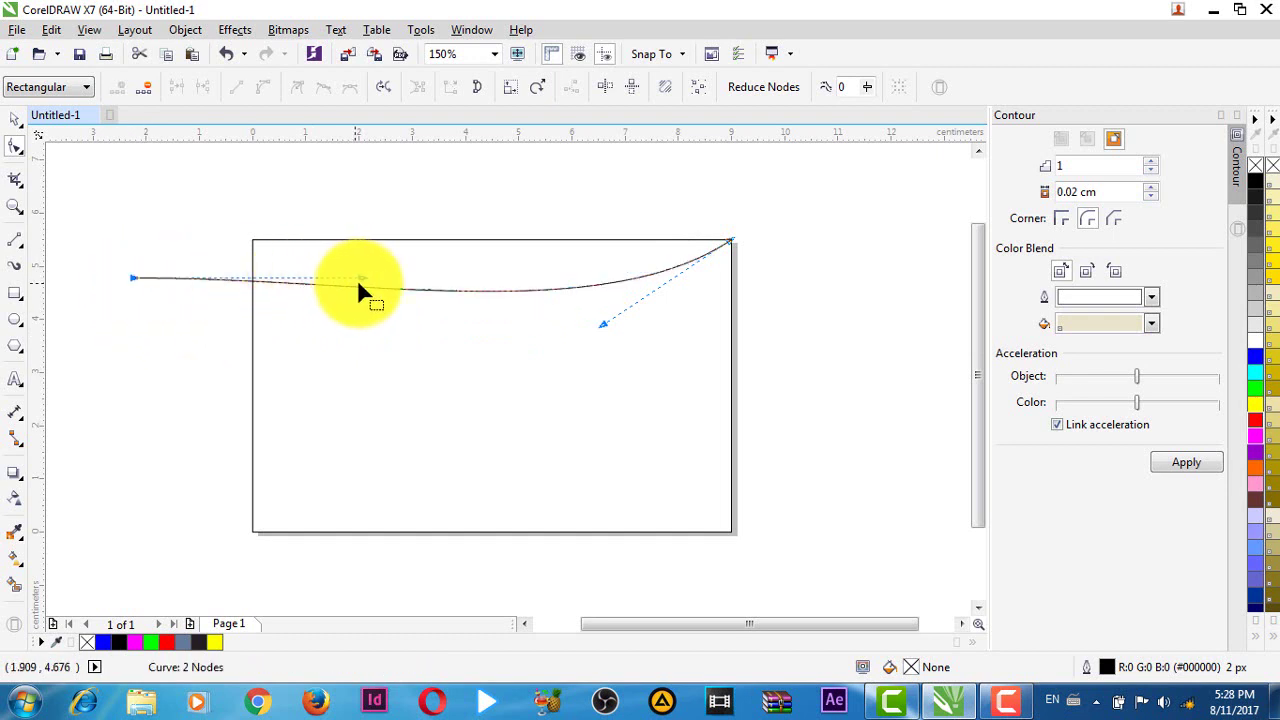
pyautogui.moveTo(603, 326); pyautogui.dragTo(576, 348)
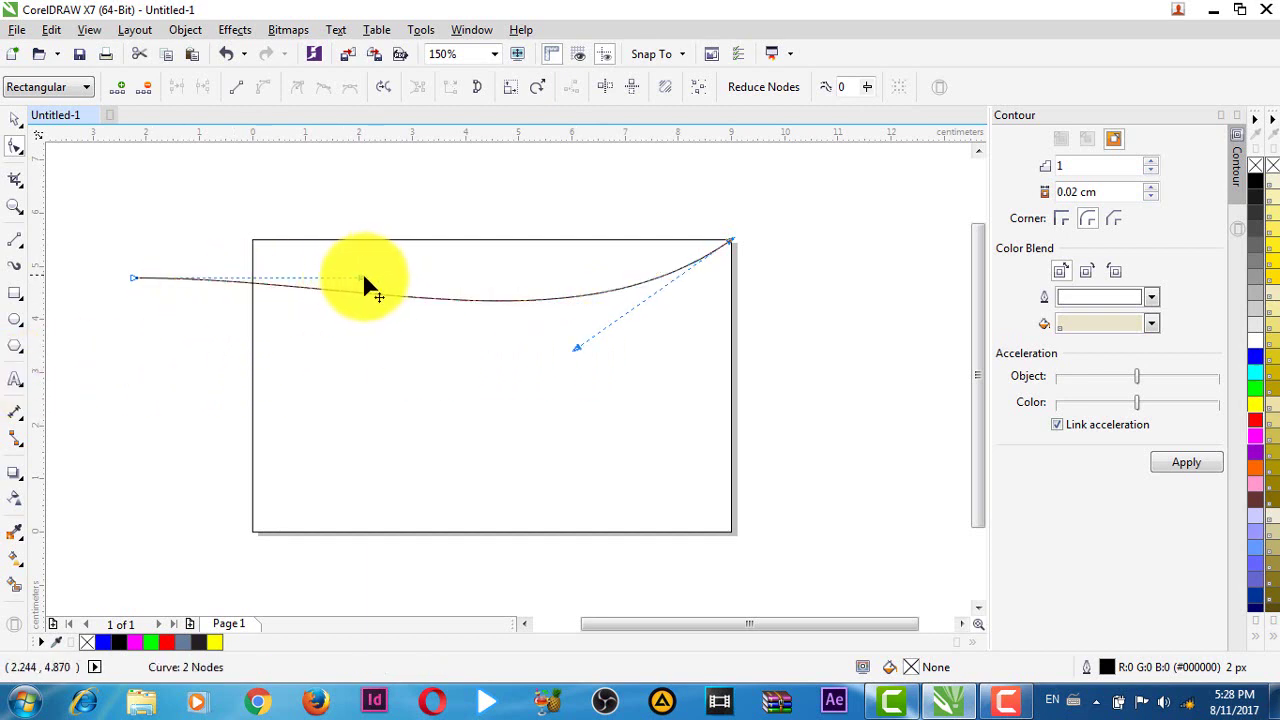
pyautogui.moveTo(363, 286); pyautogui.dragTo(364, 301)
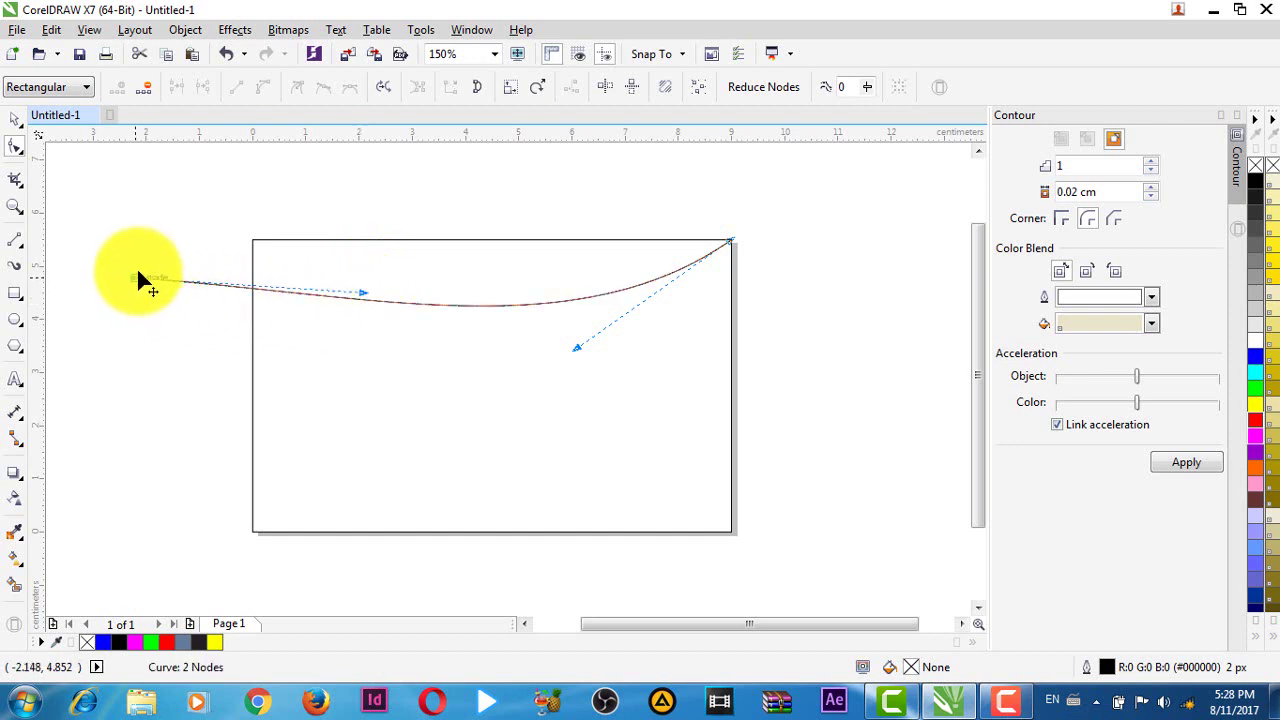
pyautogui.moveTo(140, 278); pyautogui.dragTo(135, 268)
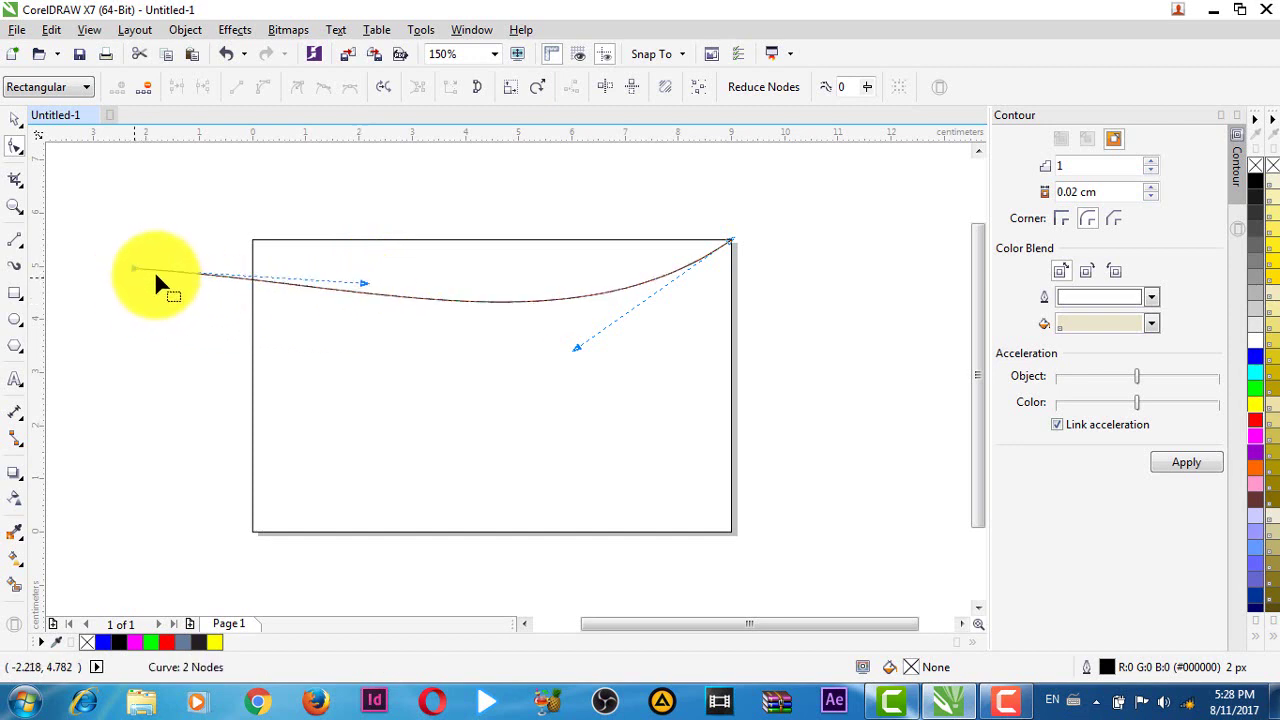
pyautogui.click(360, 285)
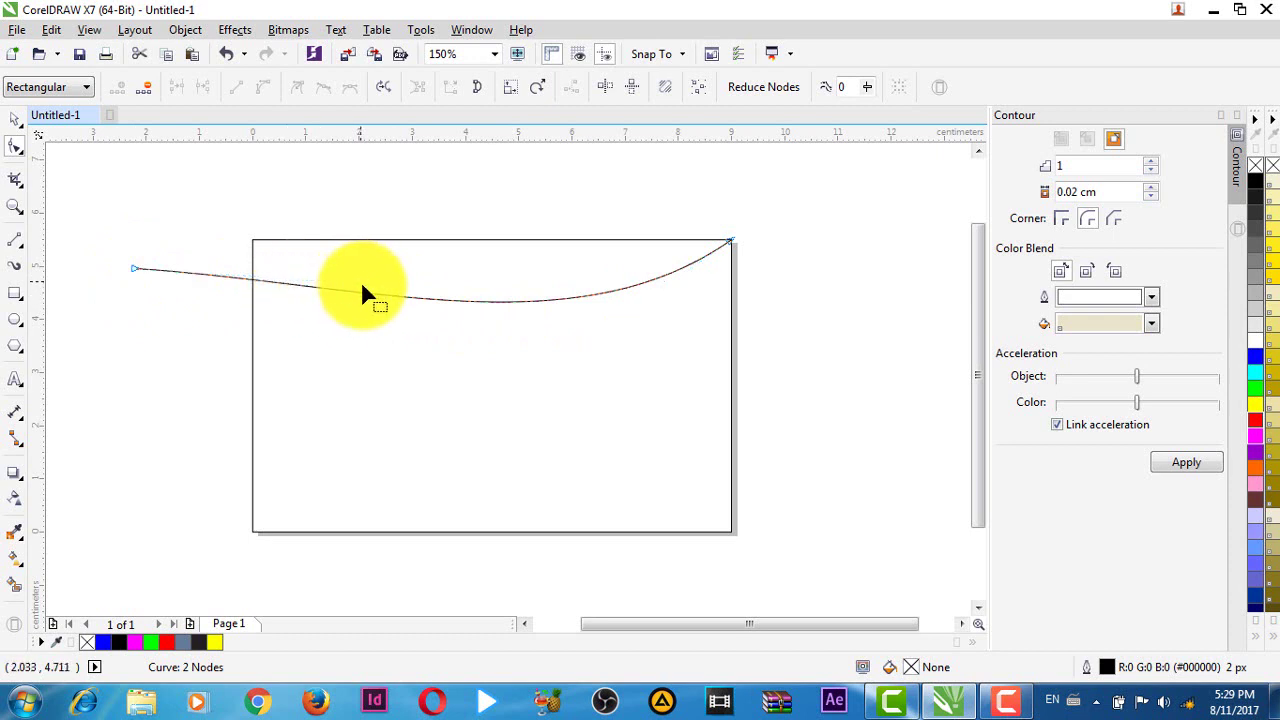
pyautogui.click(308, 283)
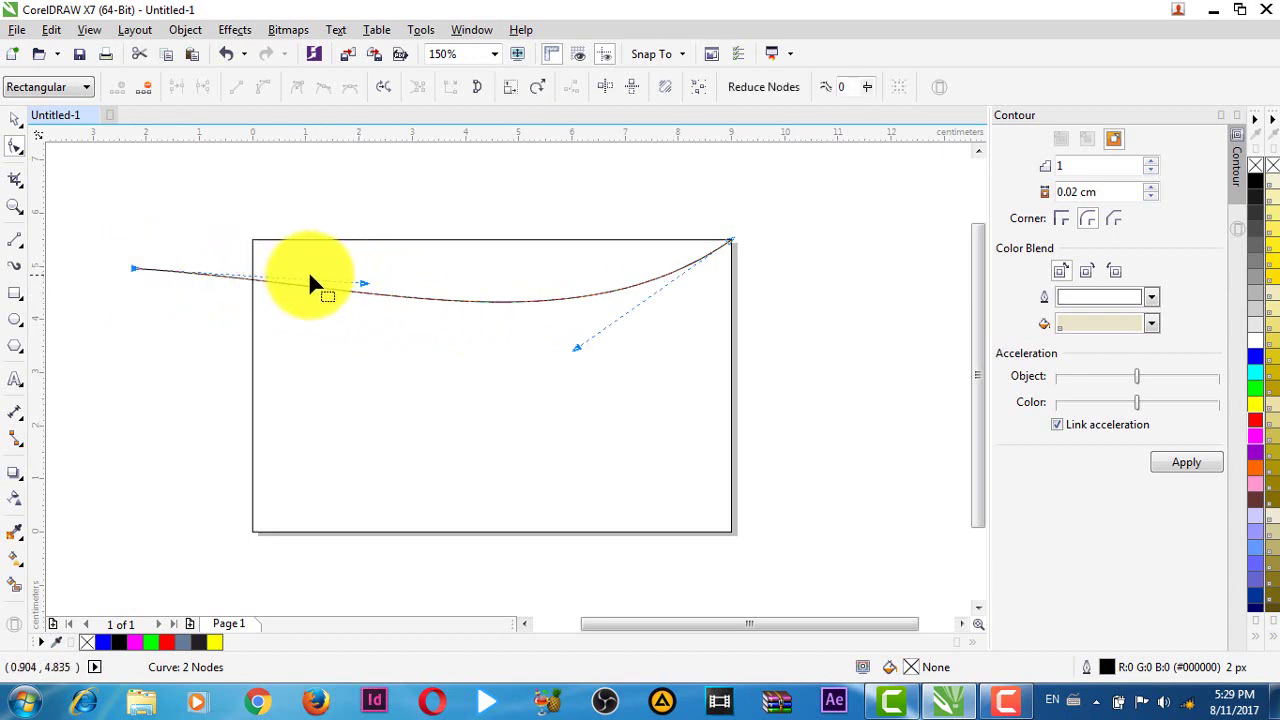
pyautogui.moveTo(361, 282); pyautogui.dragTo(361, 302)
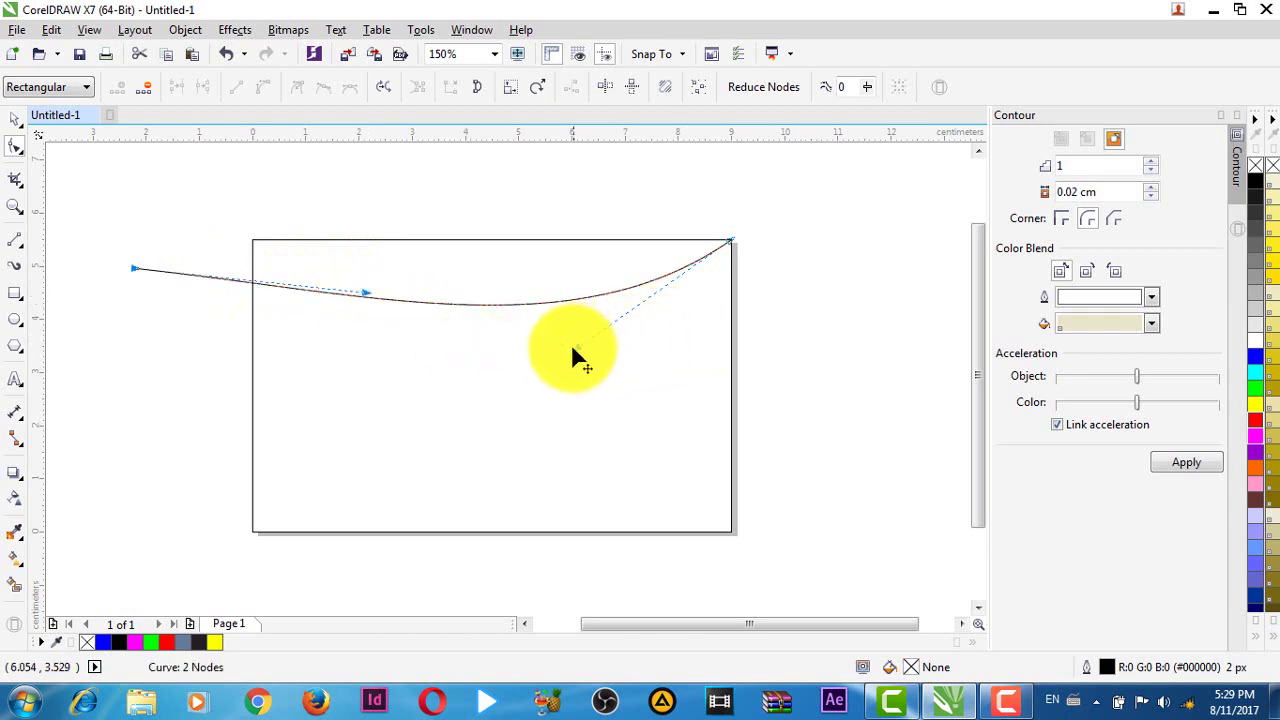
pyautogui.moveTo(575, 348); pyautogui.dragTo(542, 342)
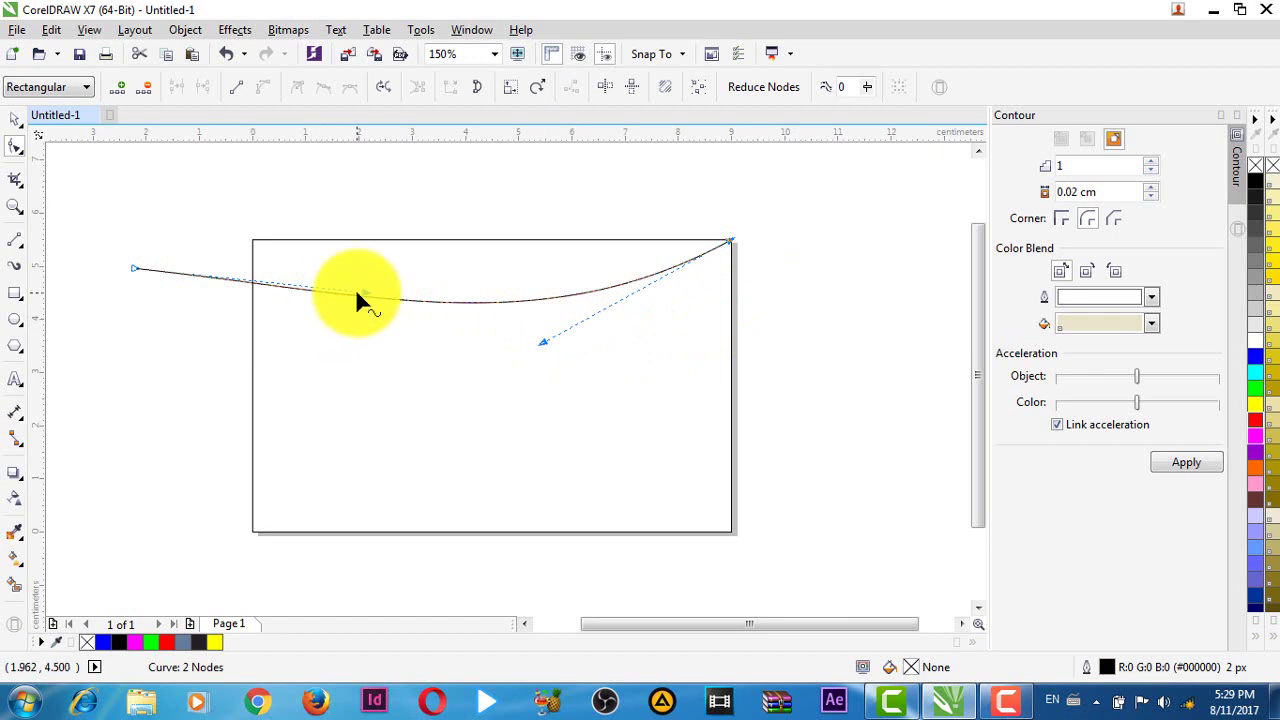
pyautogui.moveTo(362, 294); pyautogui.dragTo(366, 306)
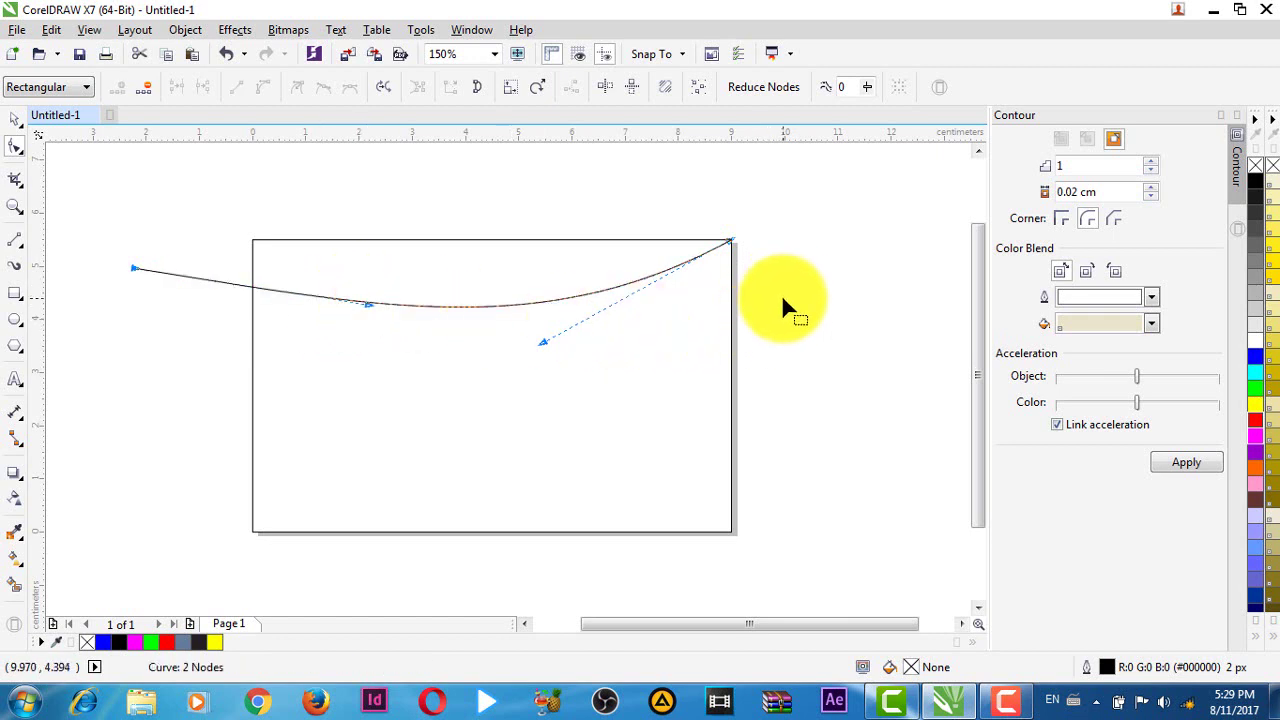
pyautogui.press('space')
pyautogui.click(836, 295)
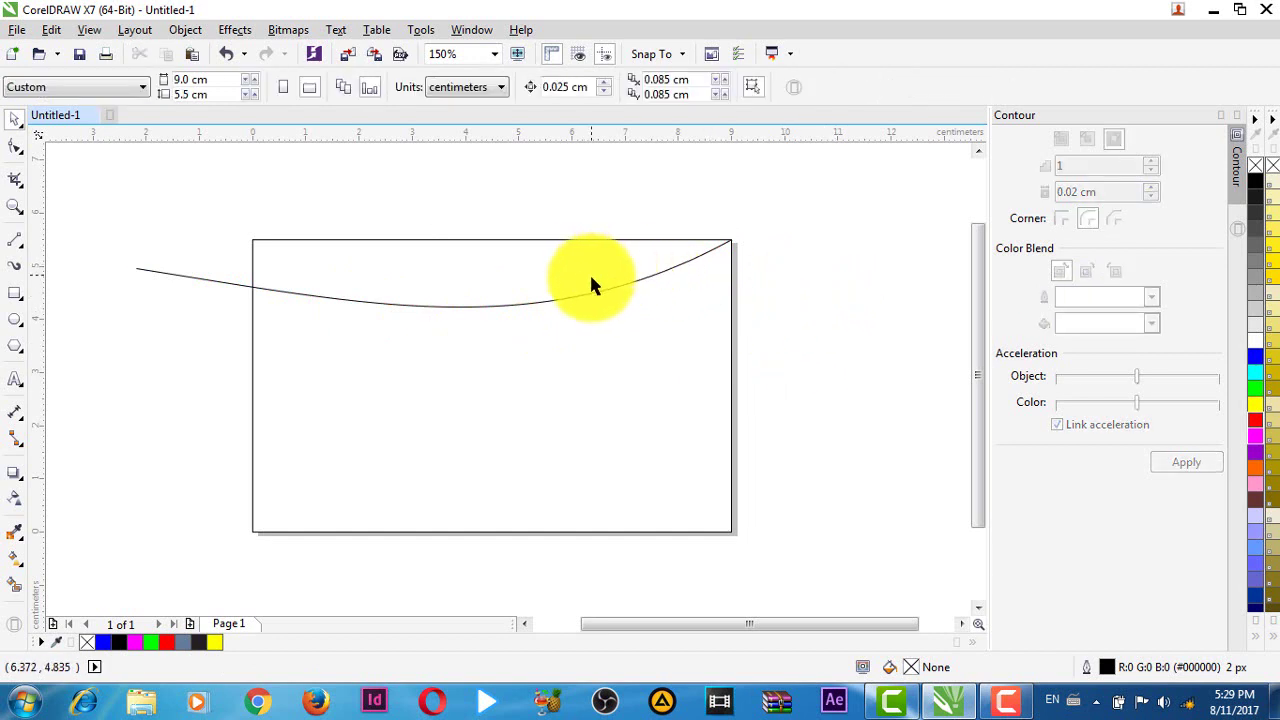
# - Duplicate the sagging curve and nudge the copy two steps lower to form a thin double line
pyautogui.click(576, 303)
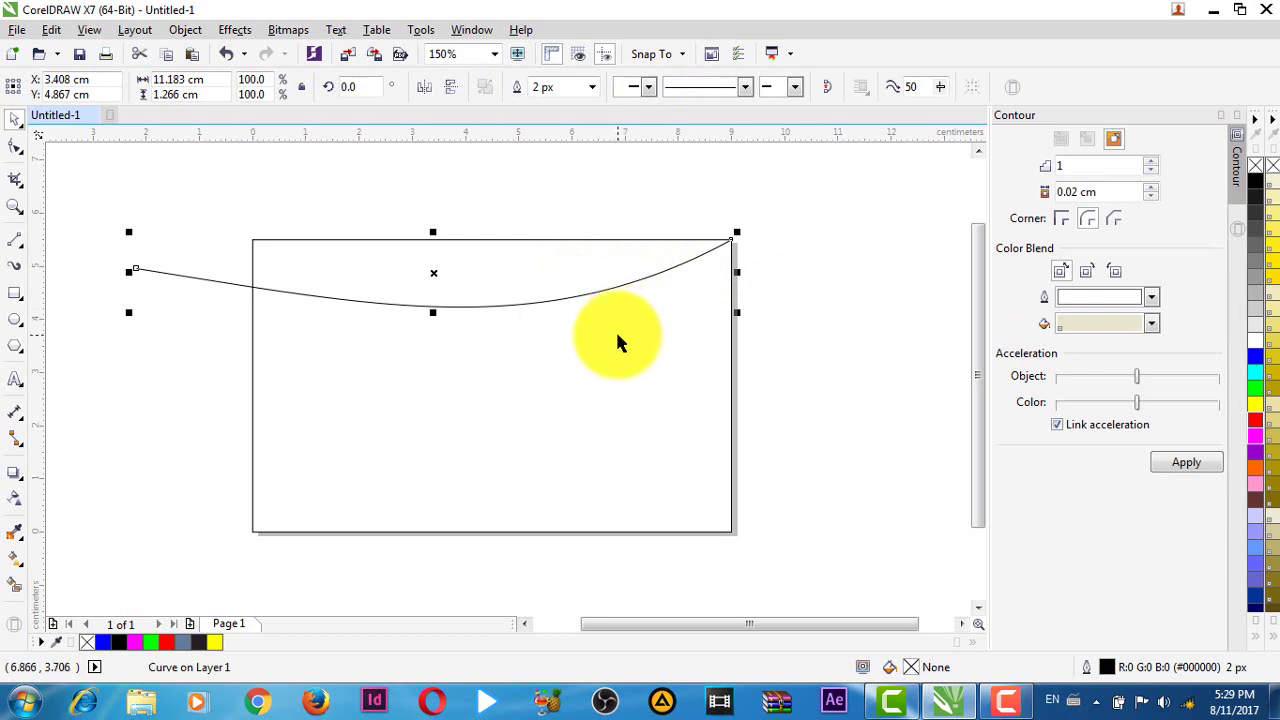
pyautogui.scroll(2, 623, 263)
pyautogui.scroll(-2, 532, 312)
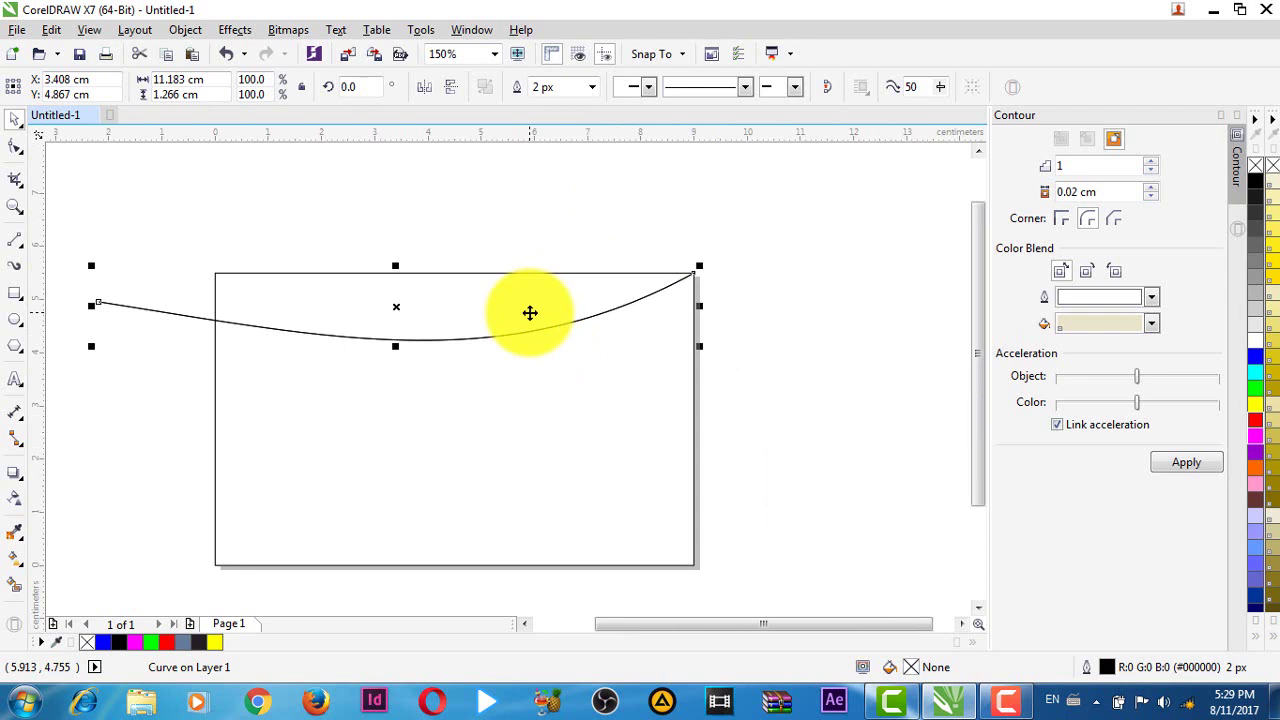
pyautogui.press('+')
pyautogui.press('Down')
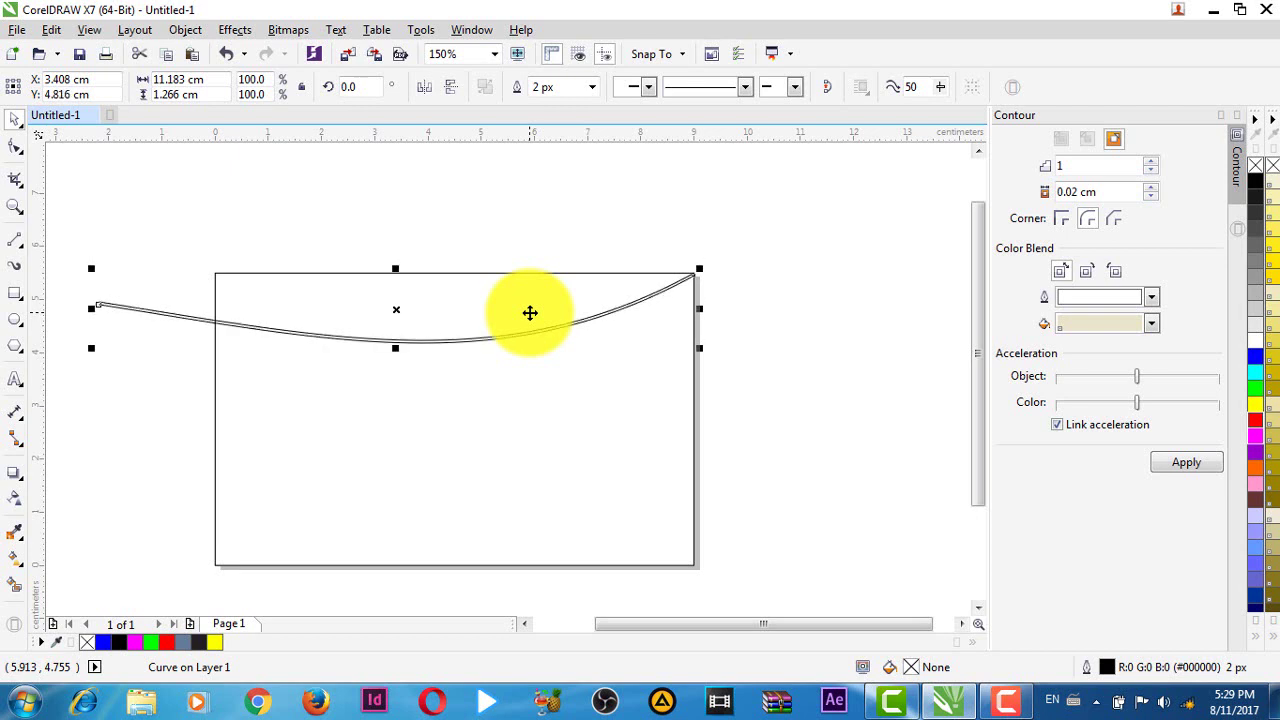
pyautogui.press('Down')
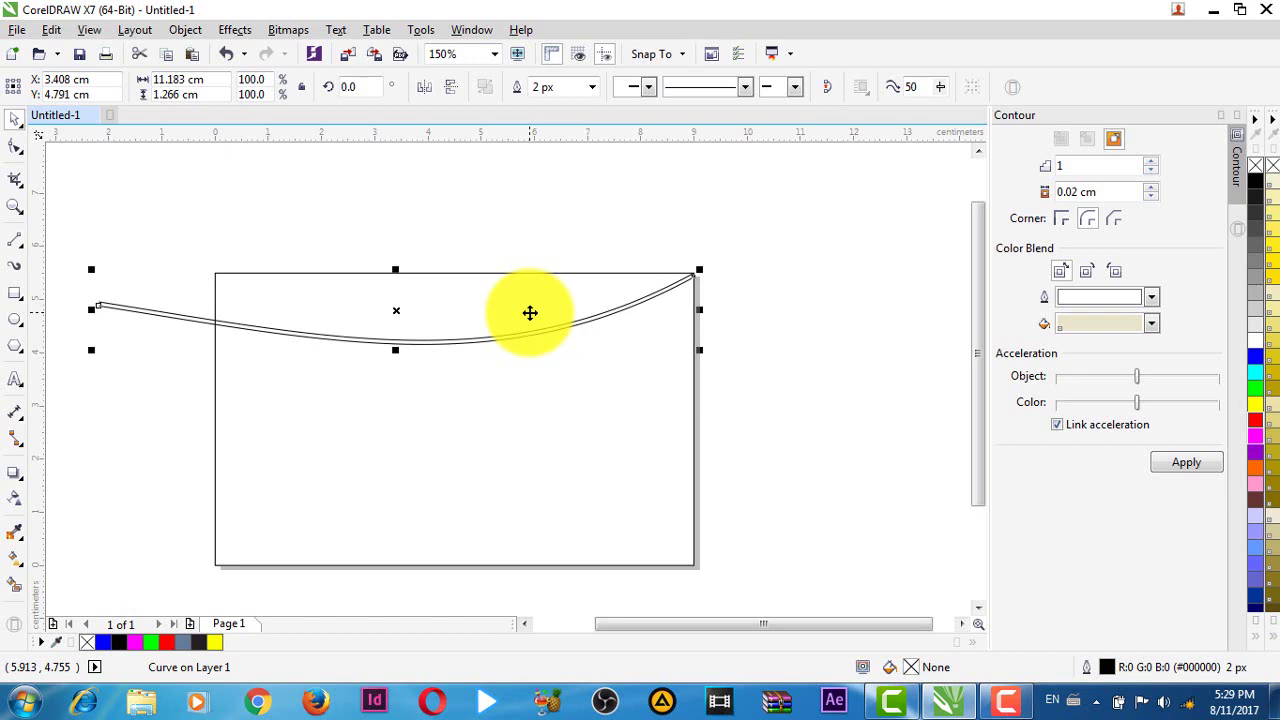
pyautogui.scroll(2, 529, 323)
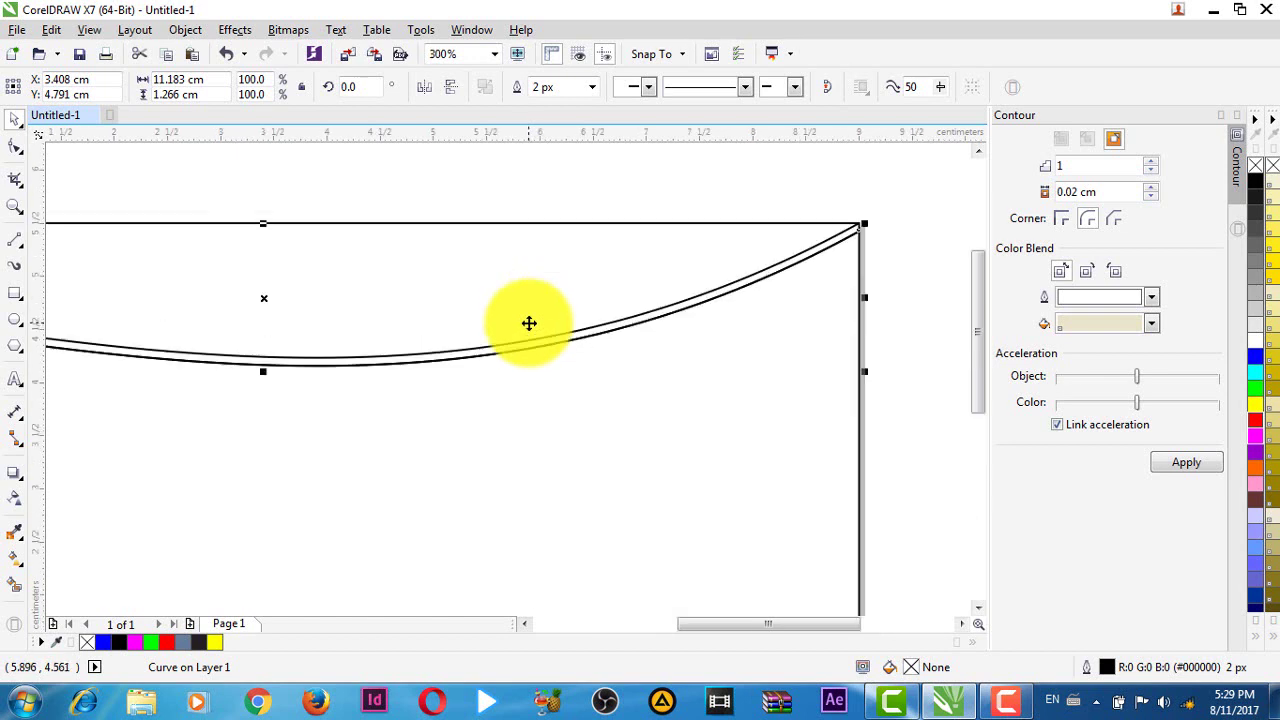
pyautogui.scroll(-2, 546, 334)
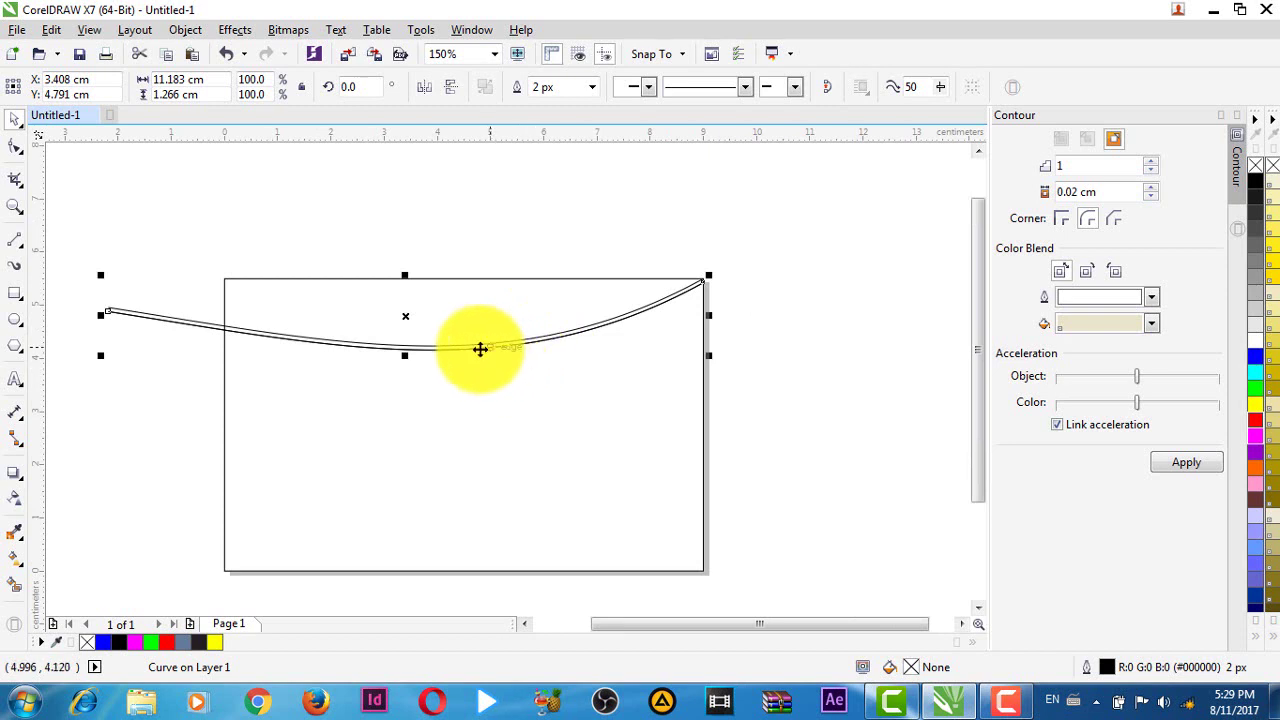
pyautogui.click(406, 319)
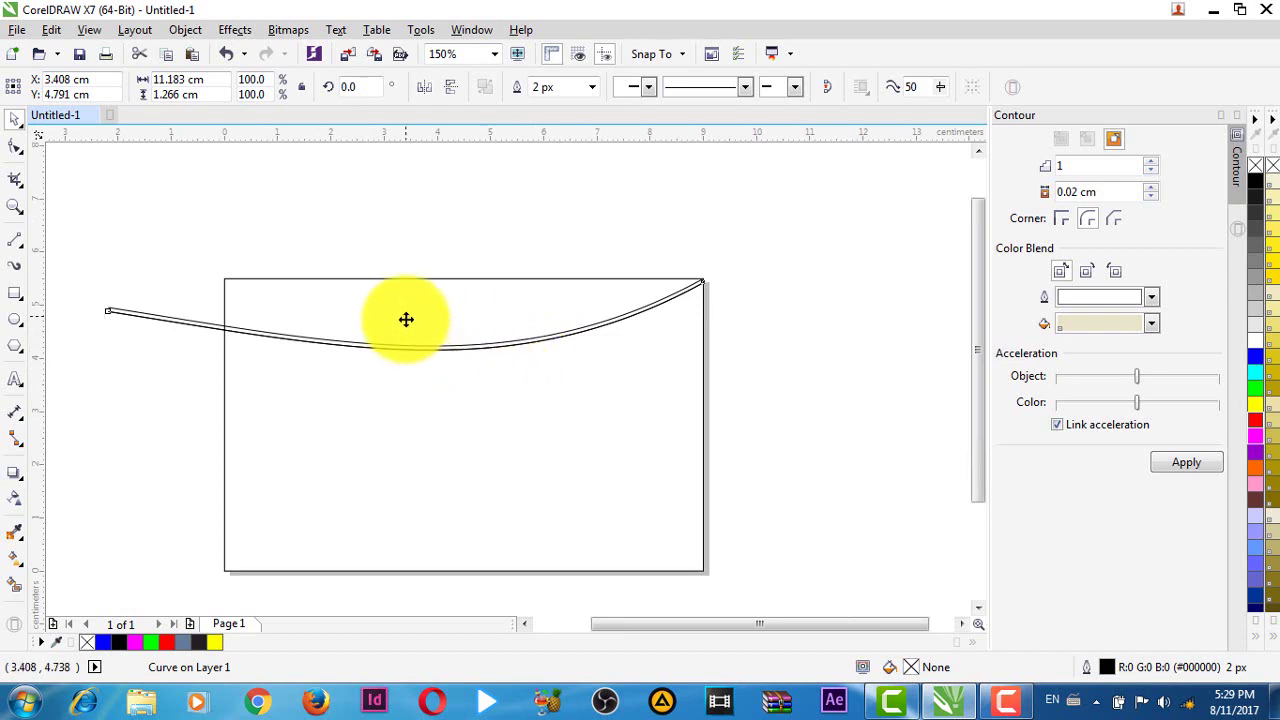
# - Place another copy of the curve slightly lower on the card
pyautogui.moveTo(406, 319); pyautogui.dragTo(410, 329)
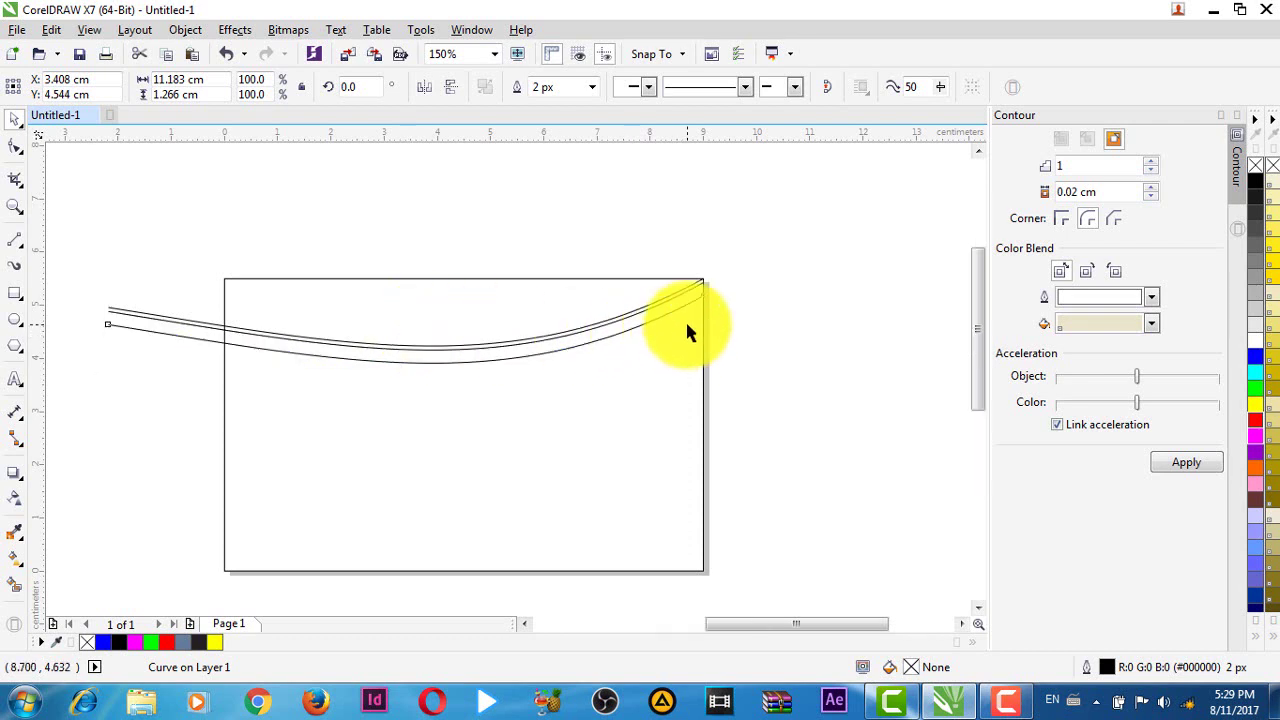
pyautogui.scroll(2, 686, 329)
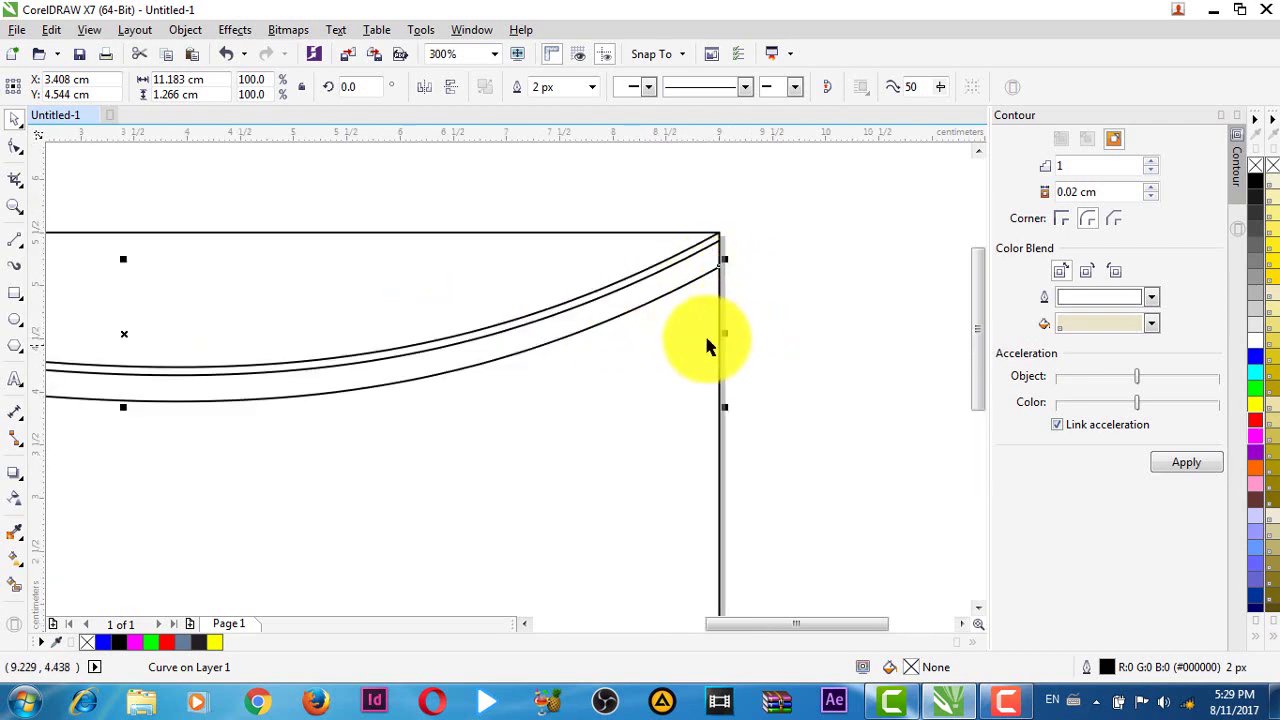
pyautogui.scroll(-2, 675, 335)
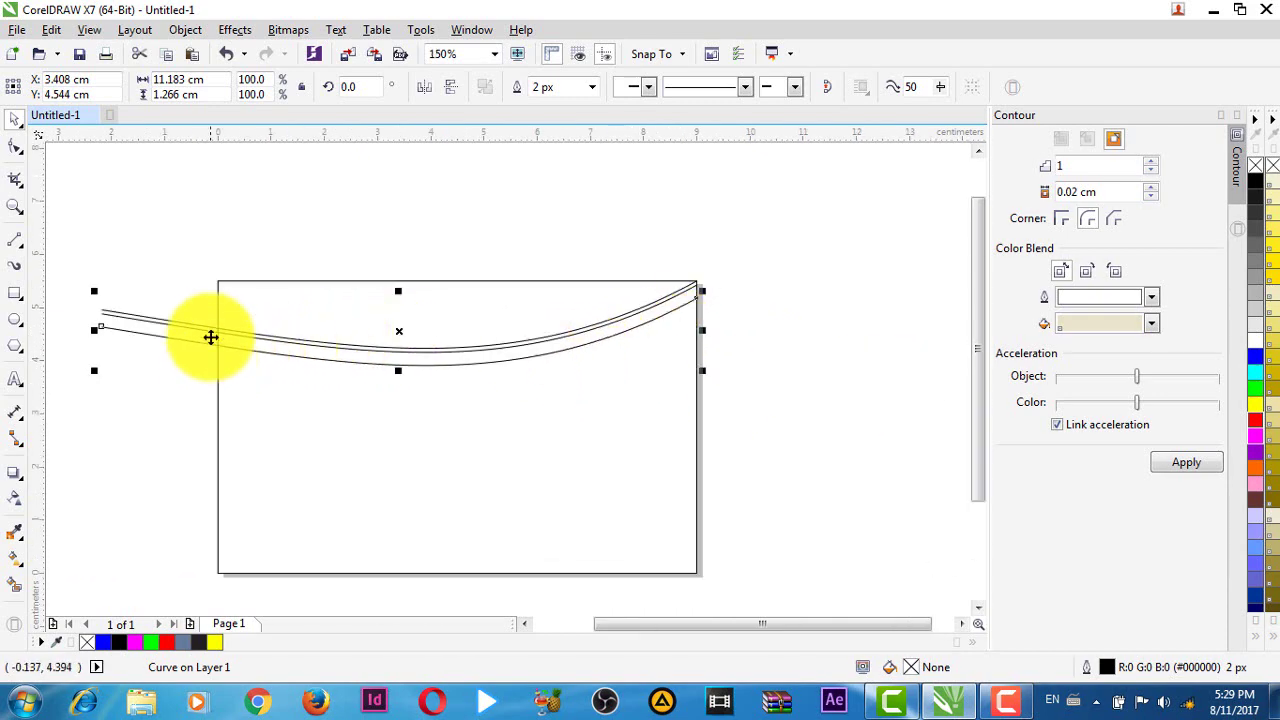
pyautogui.scroll(2, 385, 370)
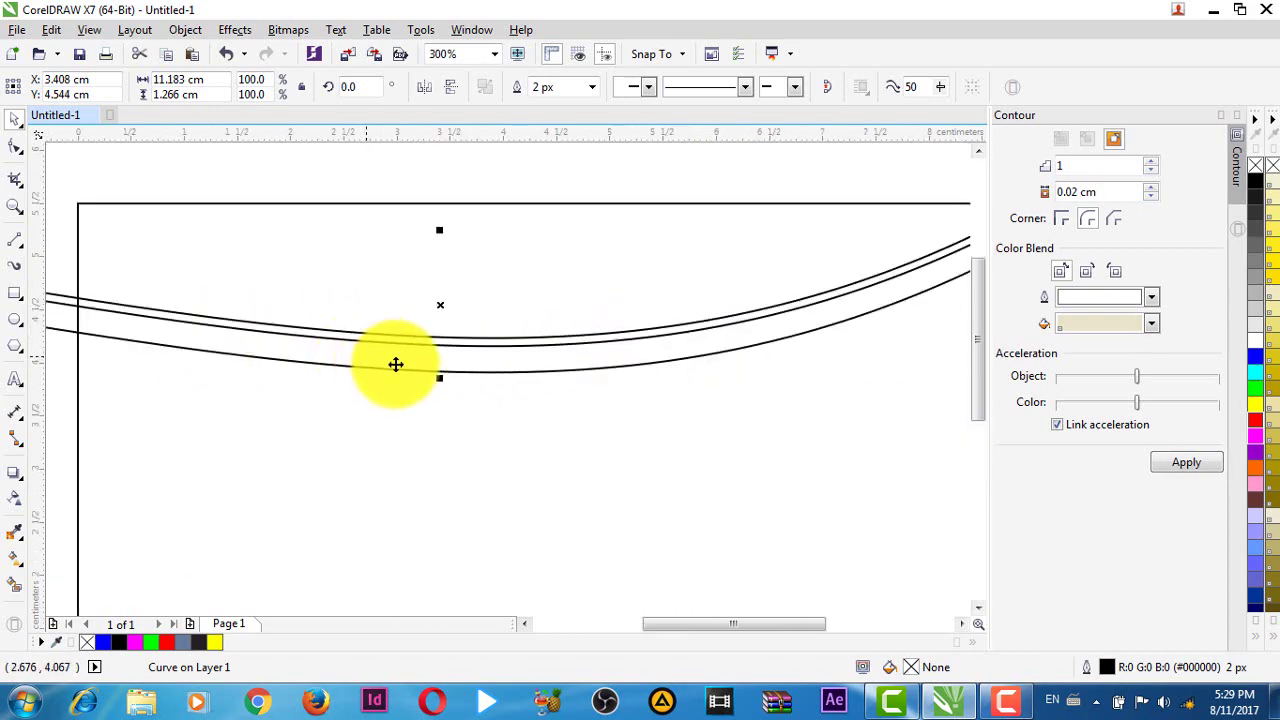
pyautogui.click(440, 306)
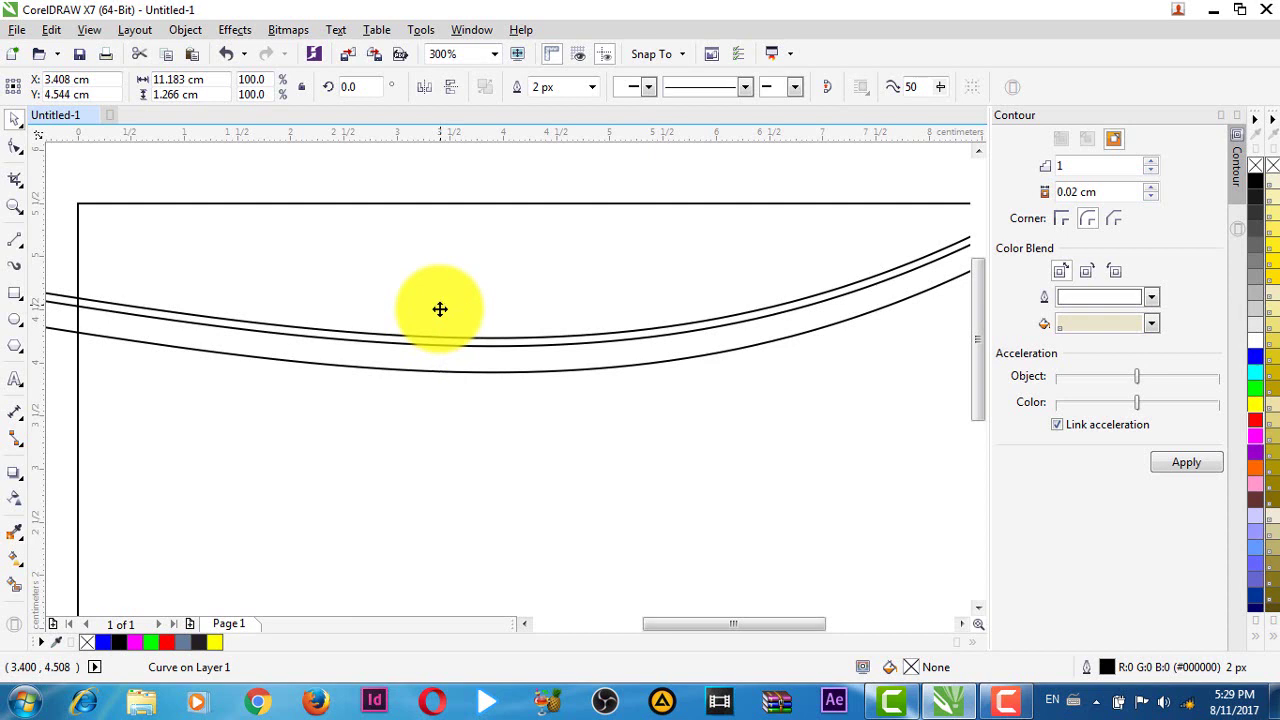
pyautogui.moveTo(443, 300); pyautogui.dragTo(440, 299)
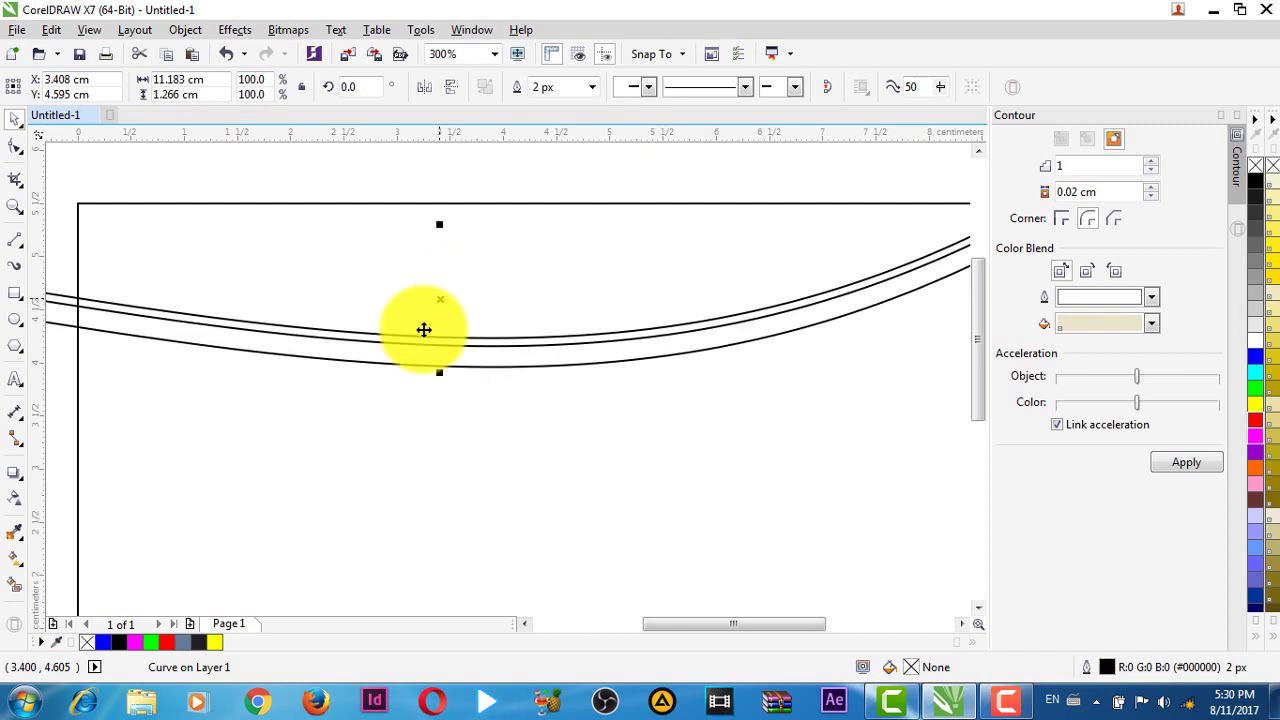
pyautogui.scroll(-2, 440, 299)
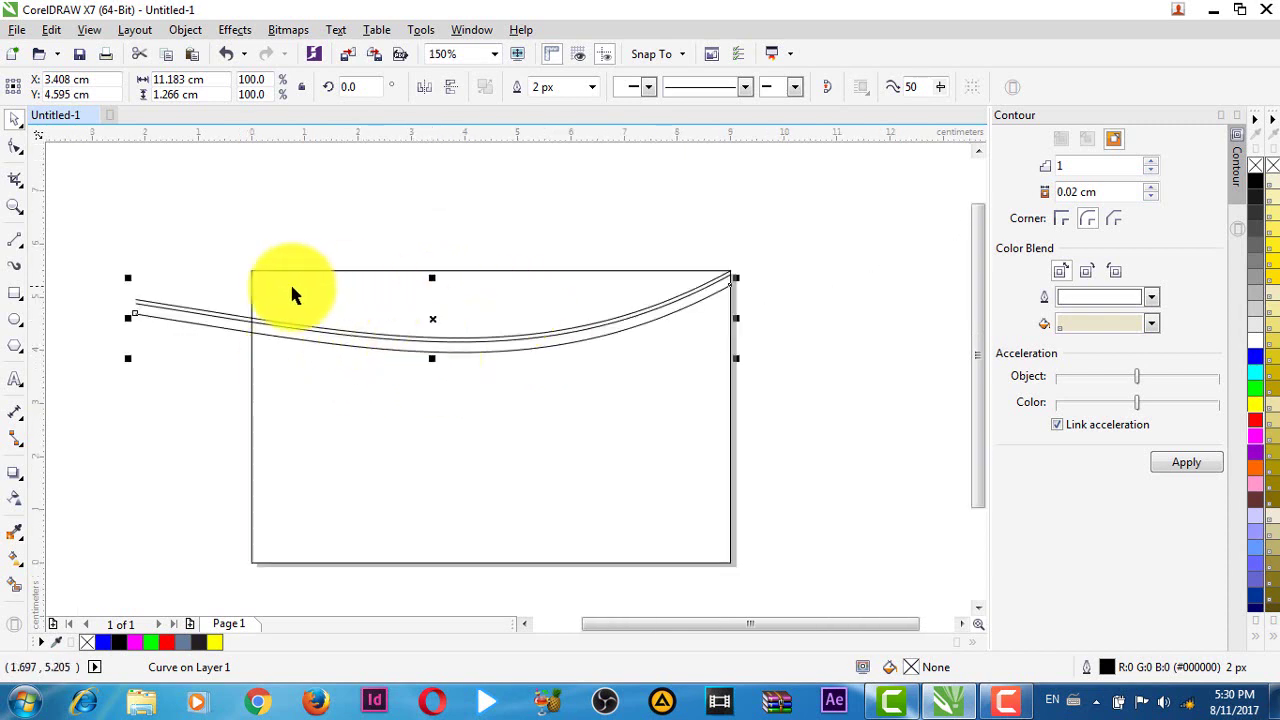
# - Rotate the curve to about 359° so it meets the card's top-right corner
pyautogui.click(440, 317)
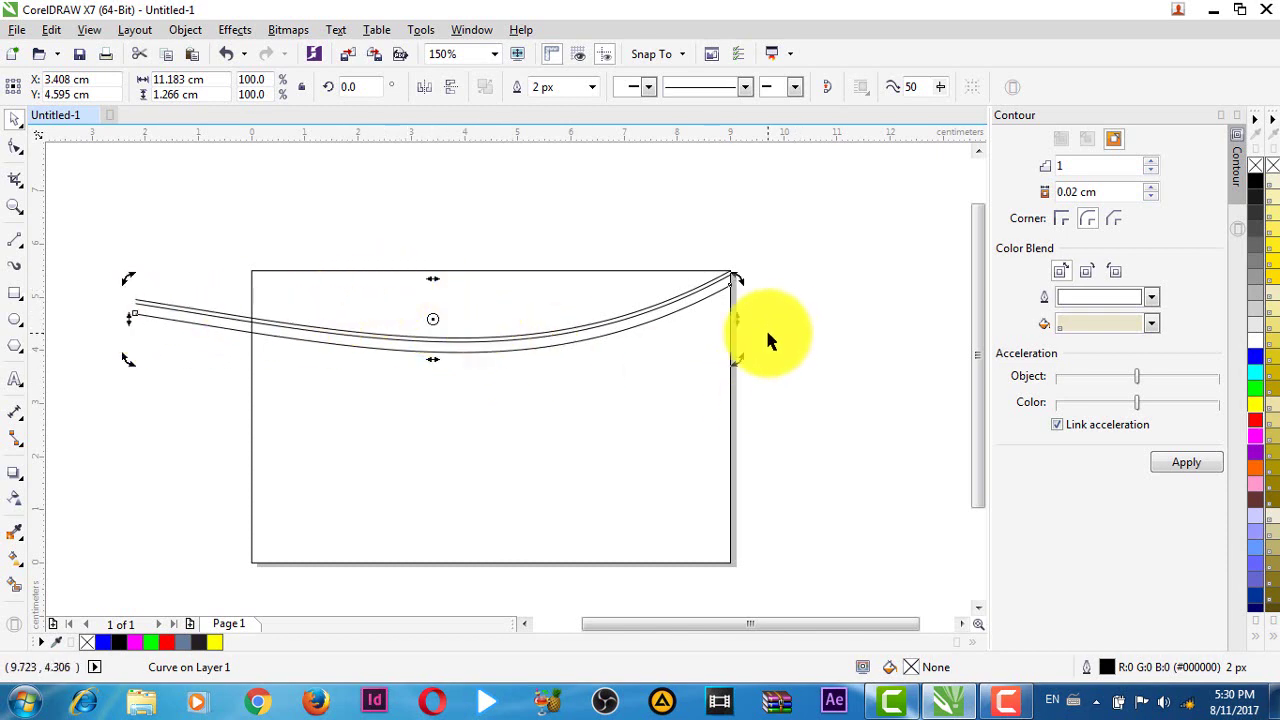
pyautogui.scroll(1, 765, 327)
pyautogui.scroll(-1, 702, 374)
pyautogui.moveTo(702, 374); pyautogui.dragTo(700, 374)
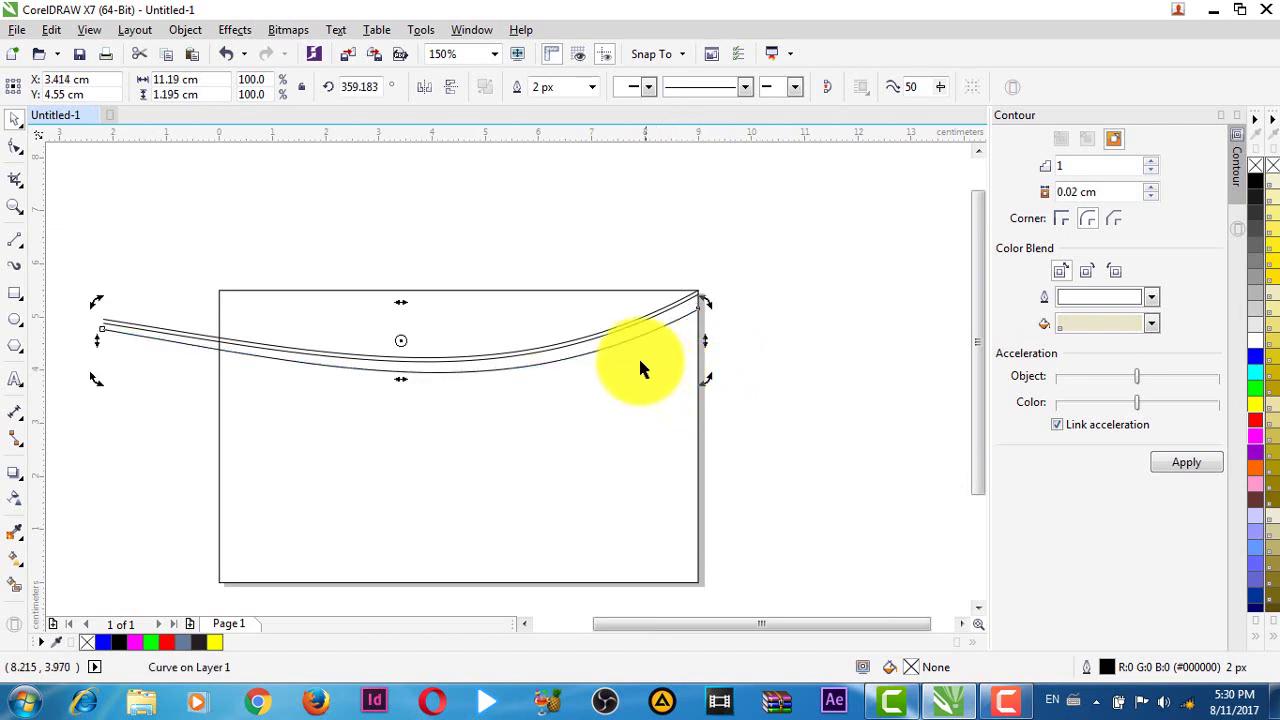
pyautogui.scroll(1, 629, 357)
pyautogui.click(870, 345)
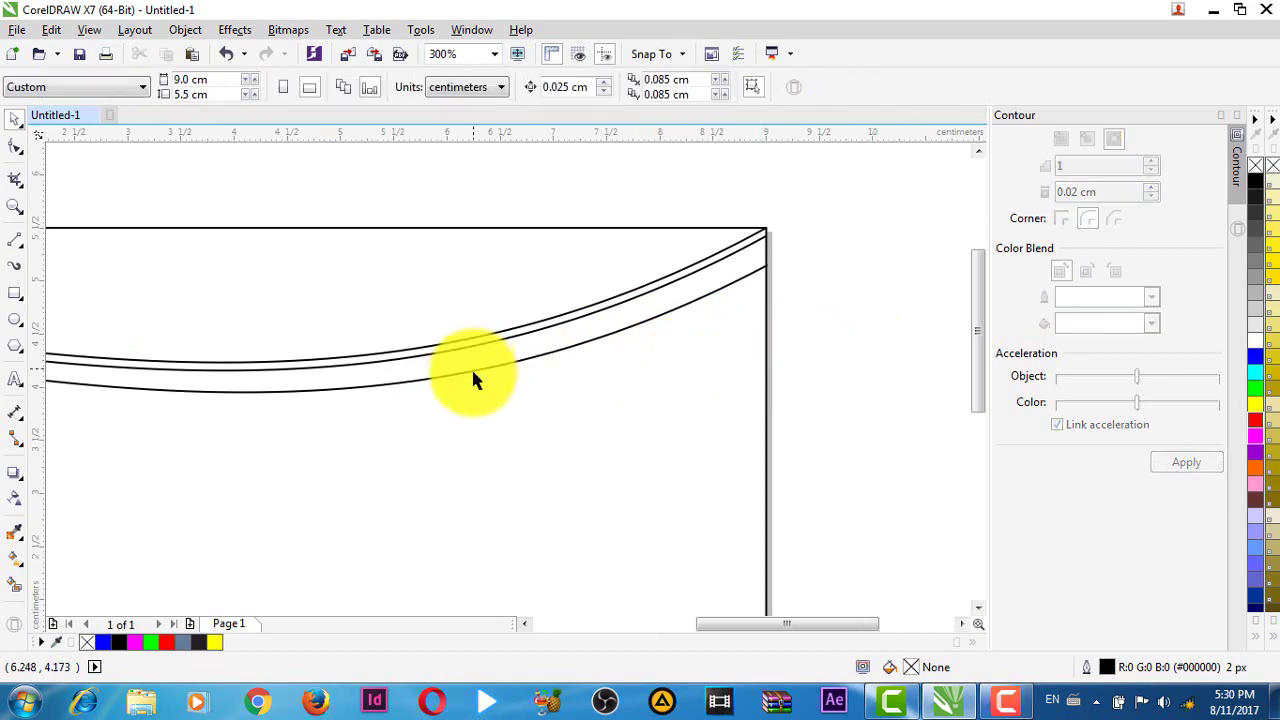
pyautogui.scroll(-1, 471, 370)
# - Reselect the curve and nudge it slightly lower on the card
pyautogui.click(418, 385)
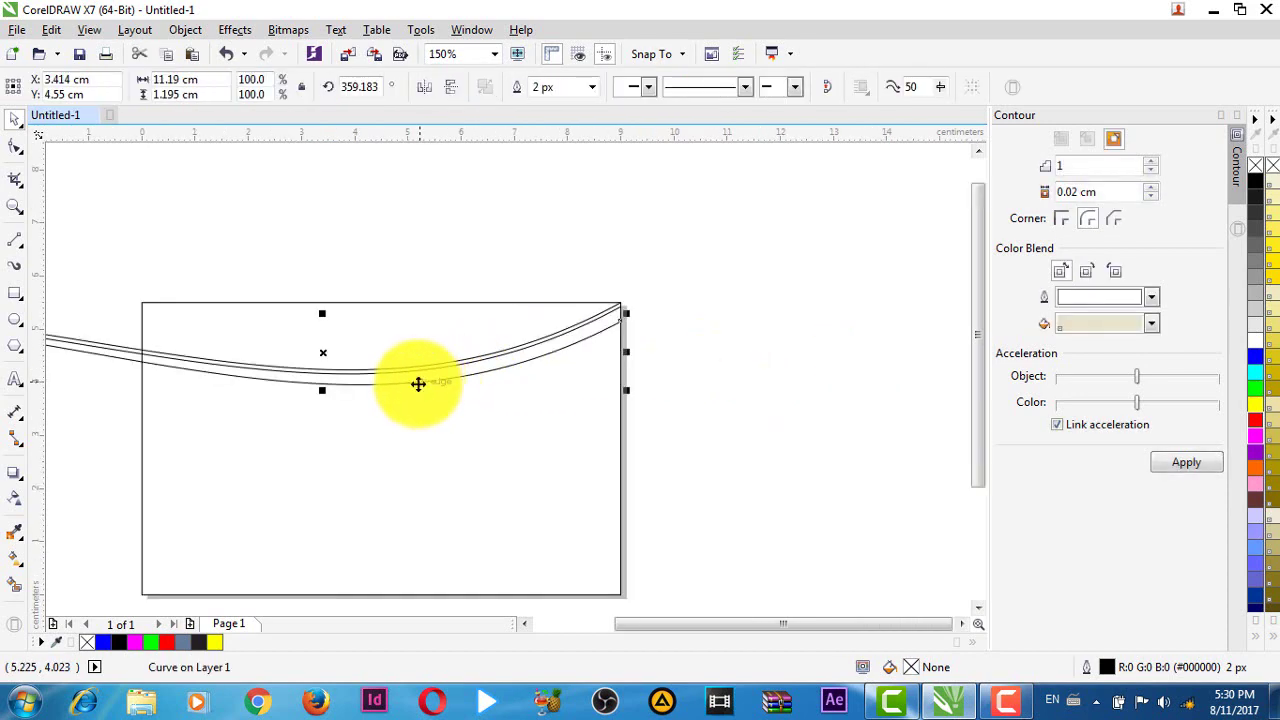
pyautogui.click(438, 384)
pyautogui.click(800, 370)
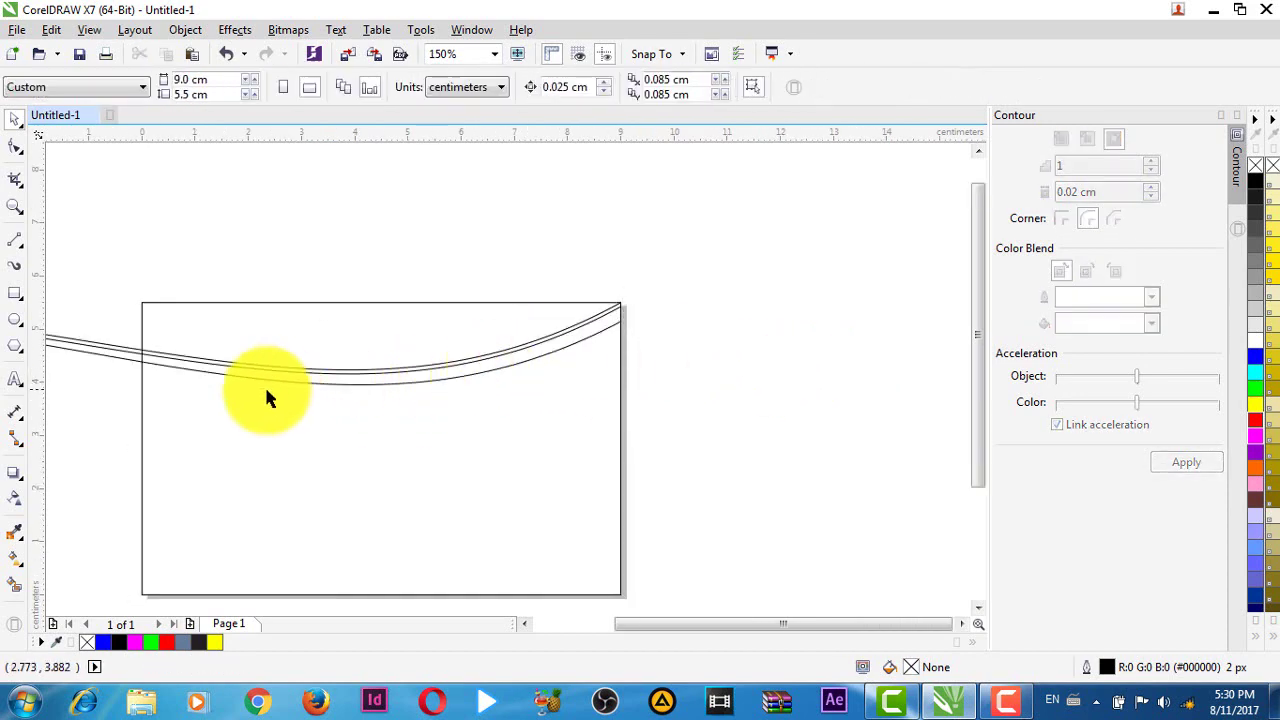
pyautogui.click(247, 385)
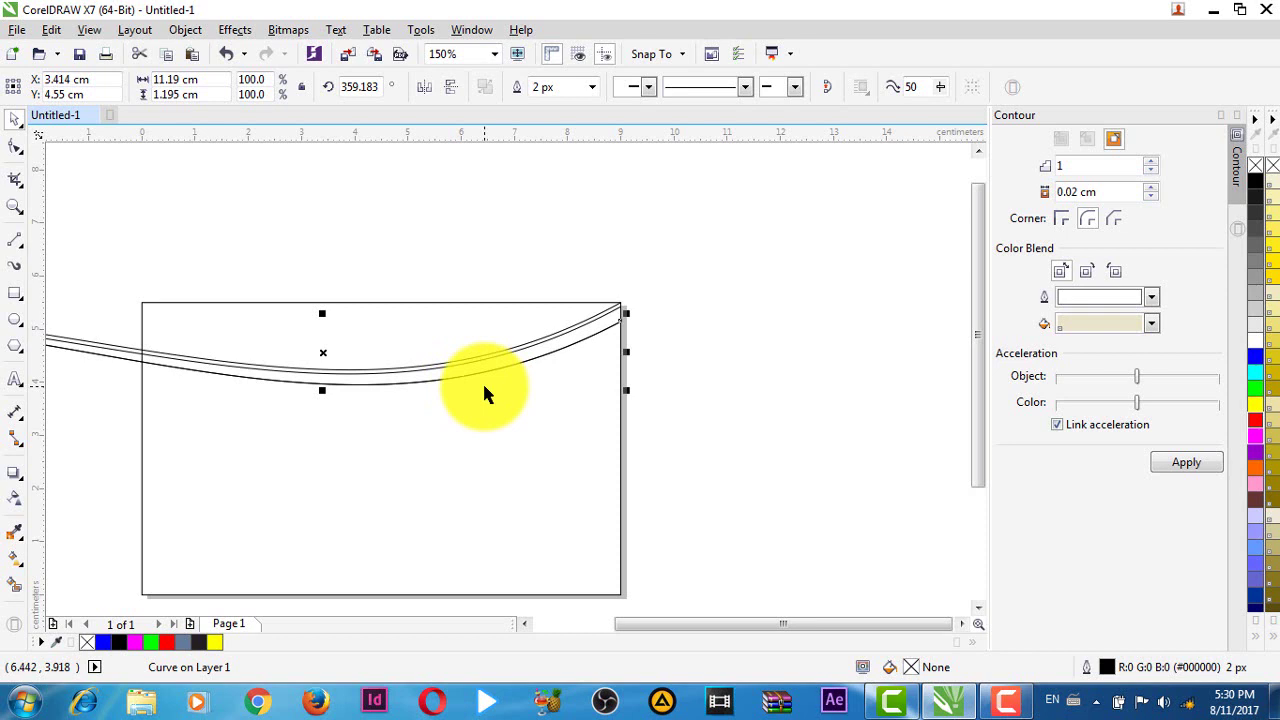
pyautogui.press('Down')
pyautogui.press('Down')
pyautogui.press('Down')
pyautogui.press('Down')
pyautogui.press('Down')
pyautogui.press('Down')
pyautogui.press('Down')
pyautogui.press('Down')
pyautogui.press('Down')
pyautogui.press('Down')
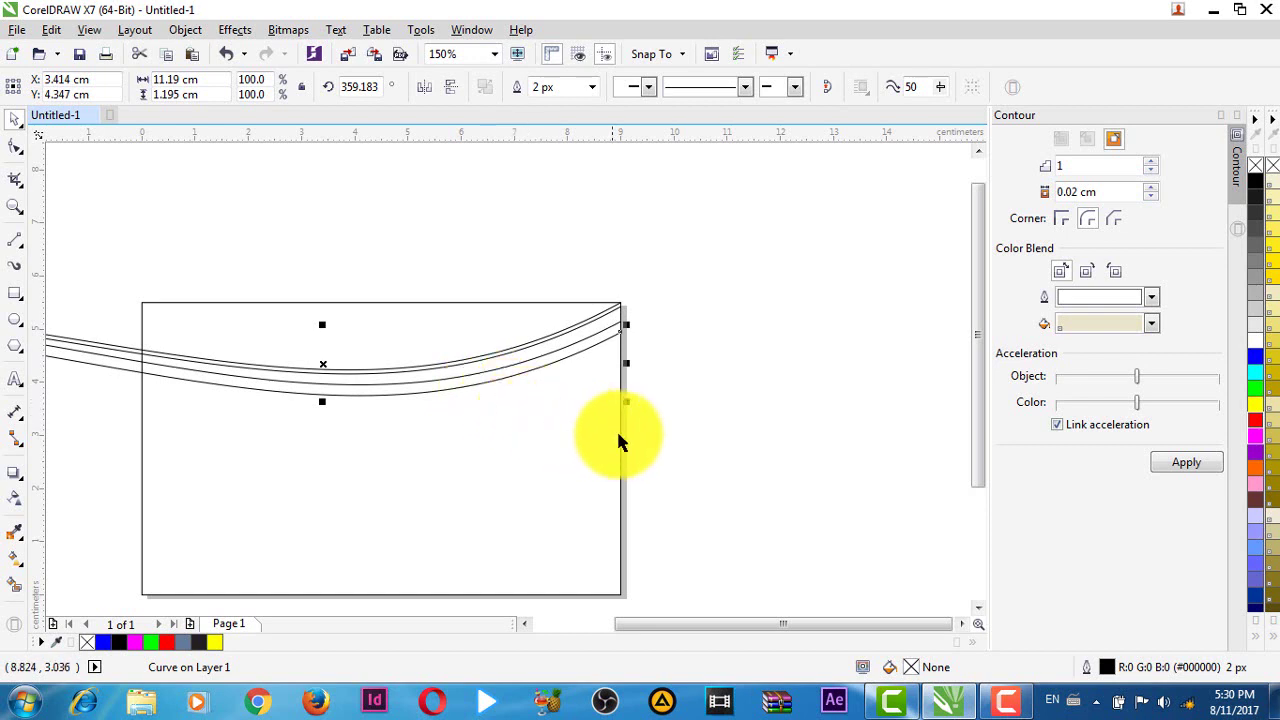
pyautogui.moveTo(617, 433); pyautogui.dragTo(772, 439)
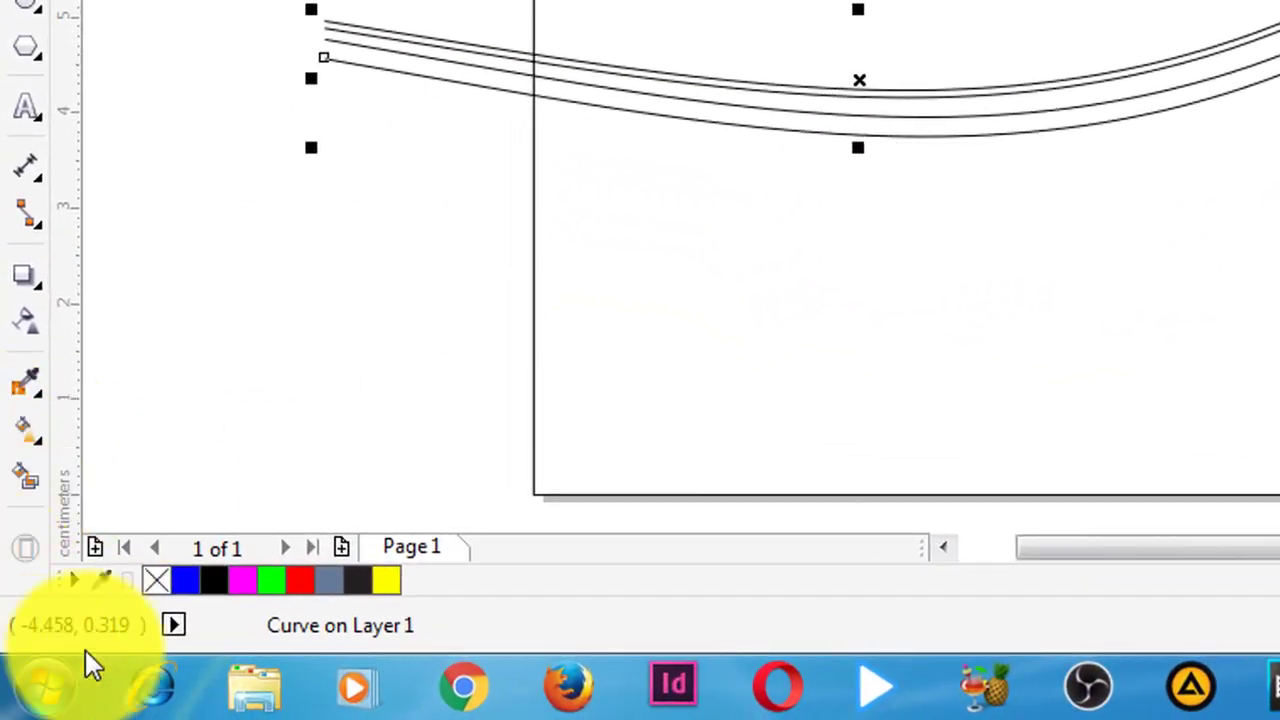
pyautogui.click(31, 473)
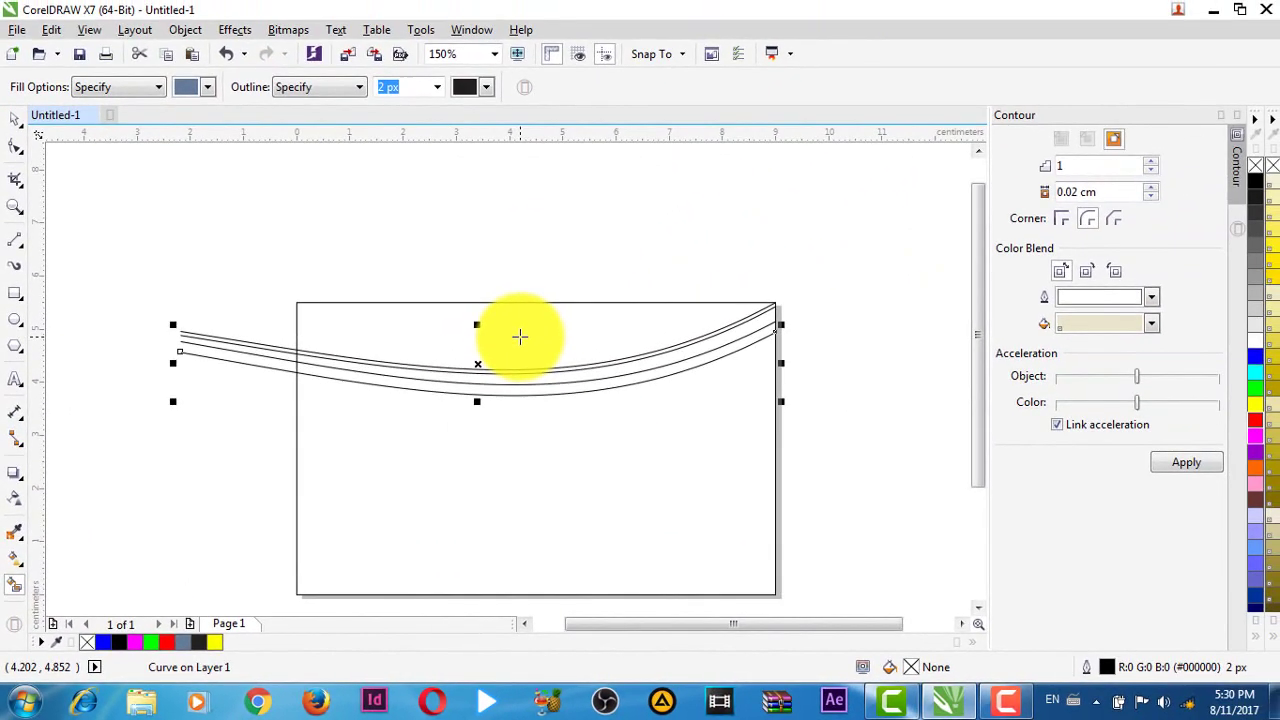
# - Smart-fill the area above the top curve, the thin strip and the lower band blue-grey
pyautogui.click(910, 40)
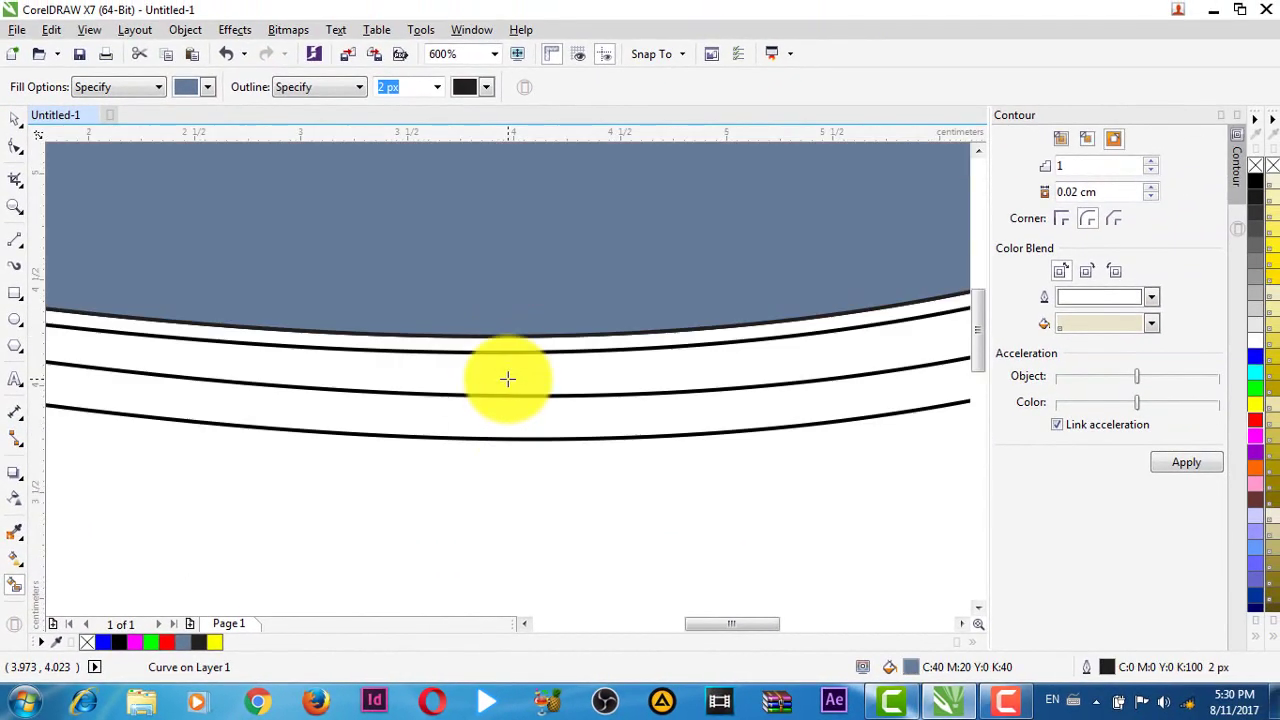
pyautogui.click(510, 344)
pyautogui.scroll(-3, 520, 350)
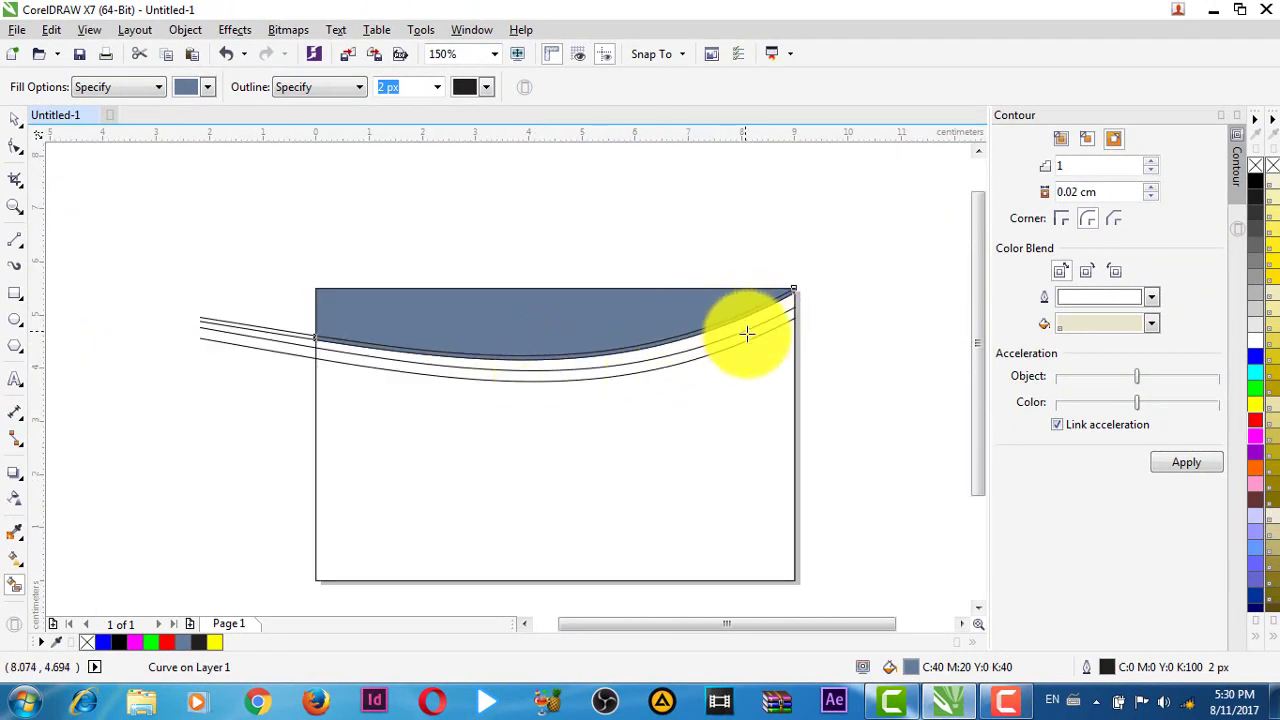
pyautogui.scroll(3, 714, 349)
pyautogui.click(714, 345)
pyautogui.scroll(-3, 728, 354)
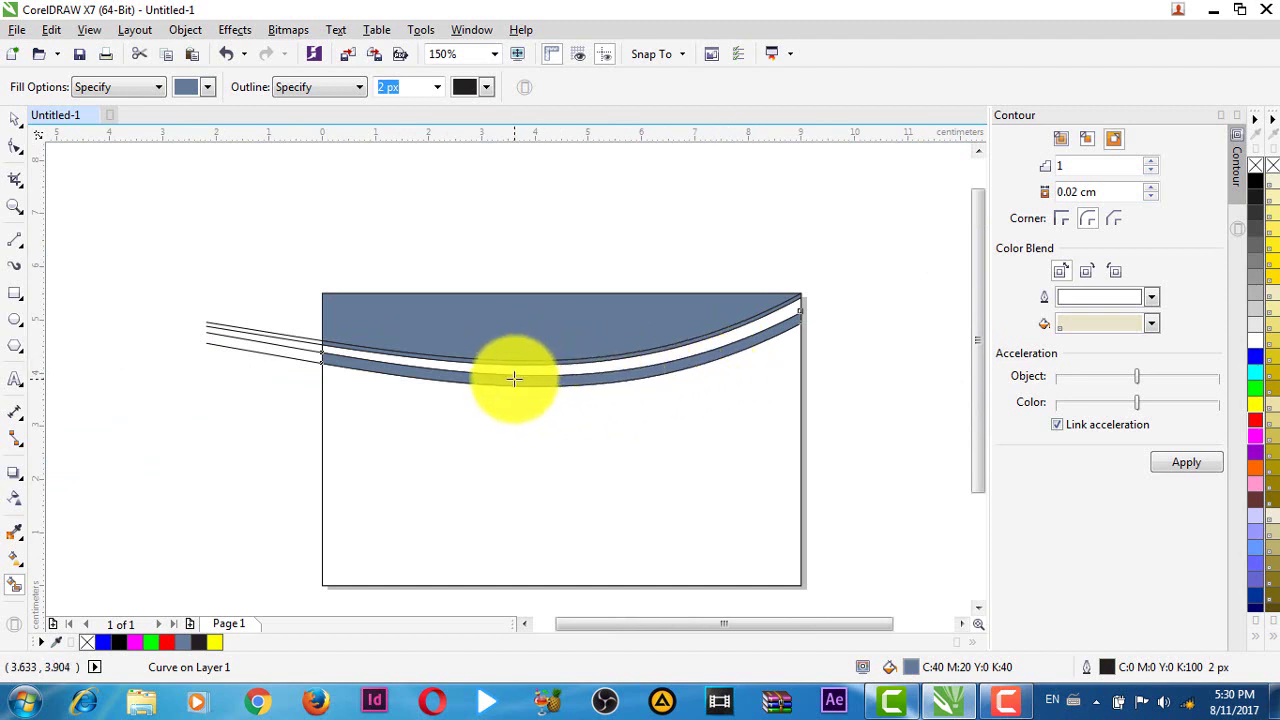
# - Delete the four leftover line pieces hanging outside the card's left edge
pyautogui.press('space')
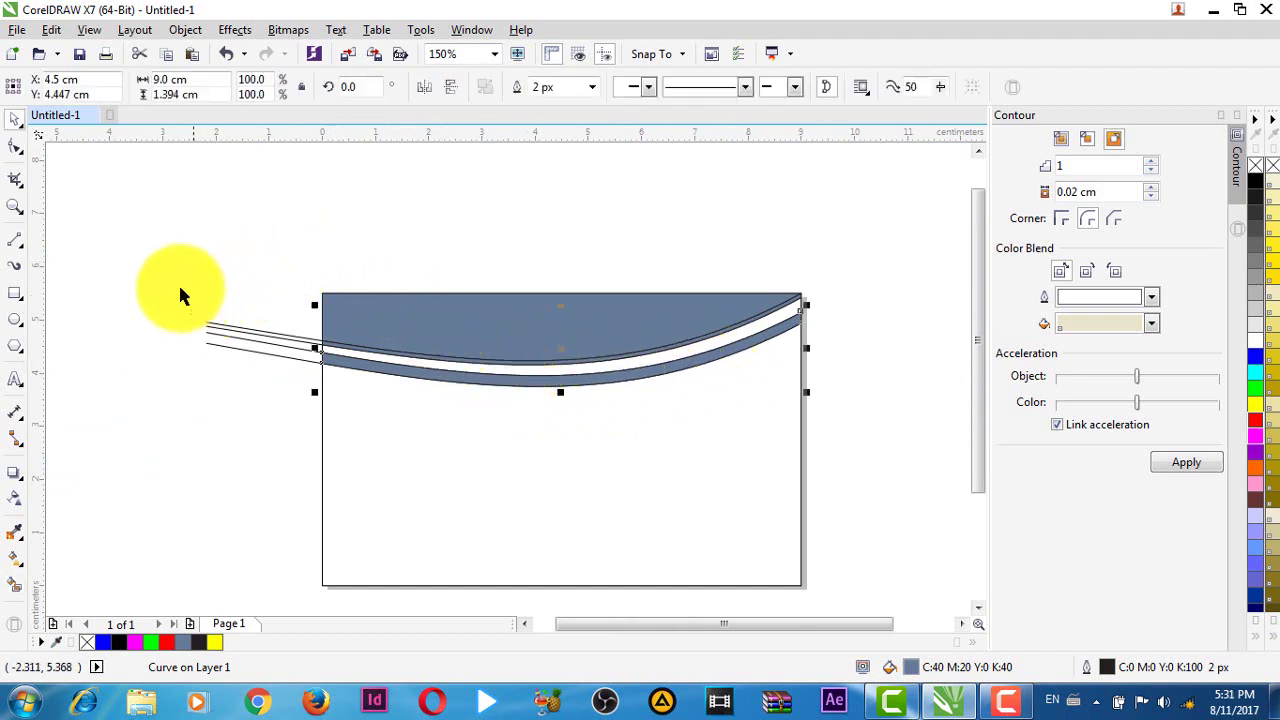
pyautogui.click(150, 288)
pyautogui.scroll(3, 237, 340)
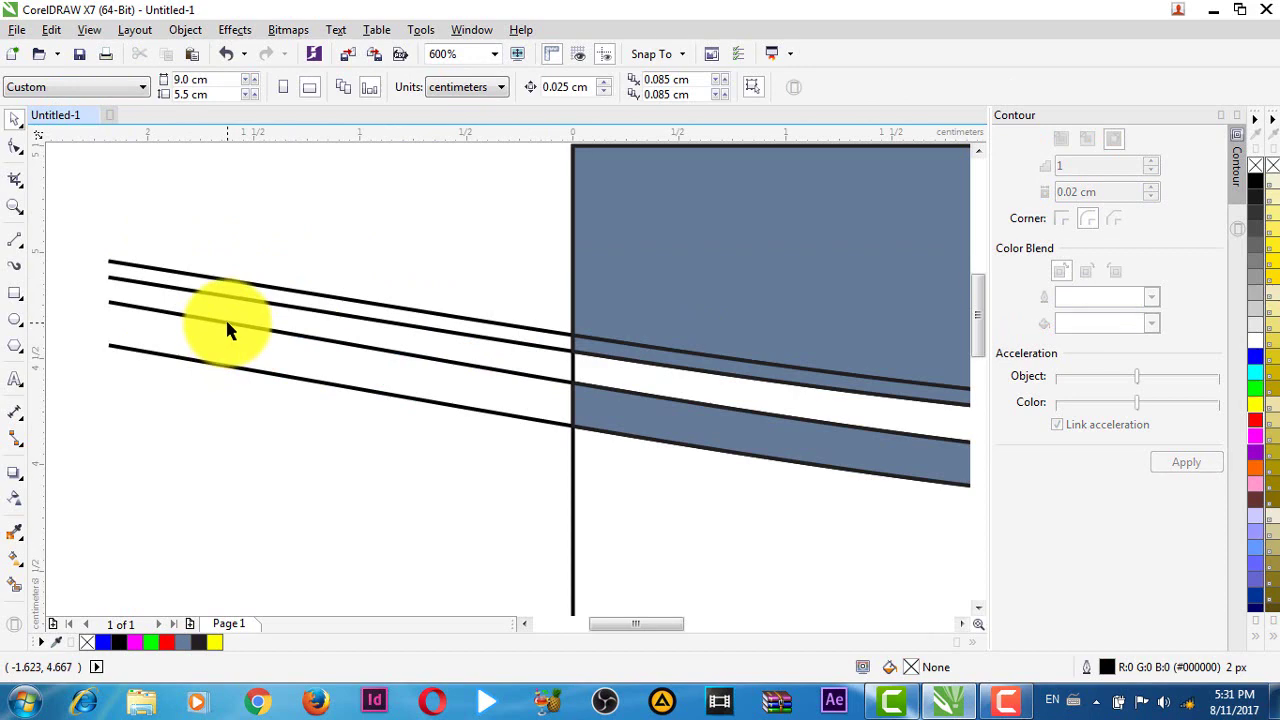
pyautogui.click(226, 324)
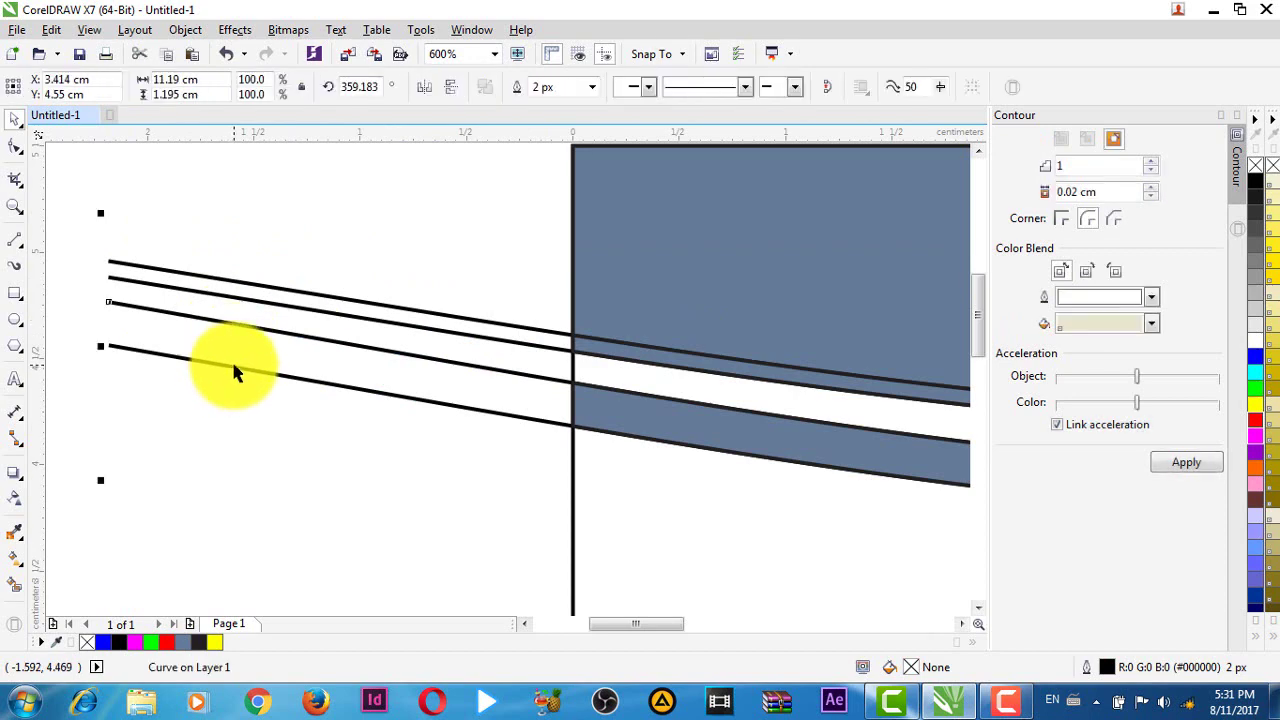
pyautogui.press('Delete')
pyautogui.click(234, 368)
pyautogui.press('Delete')
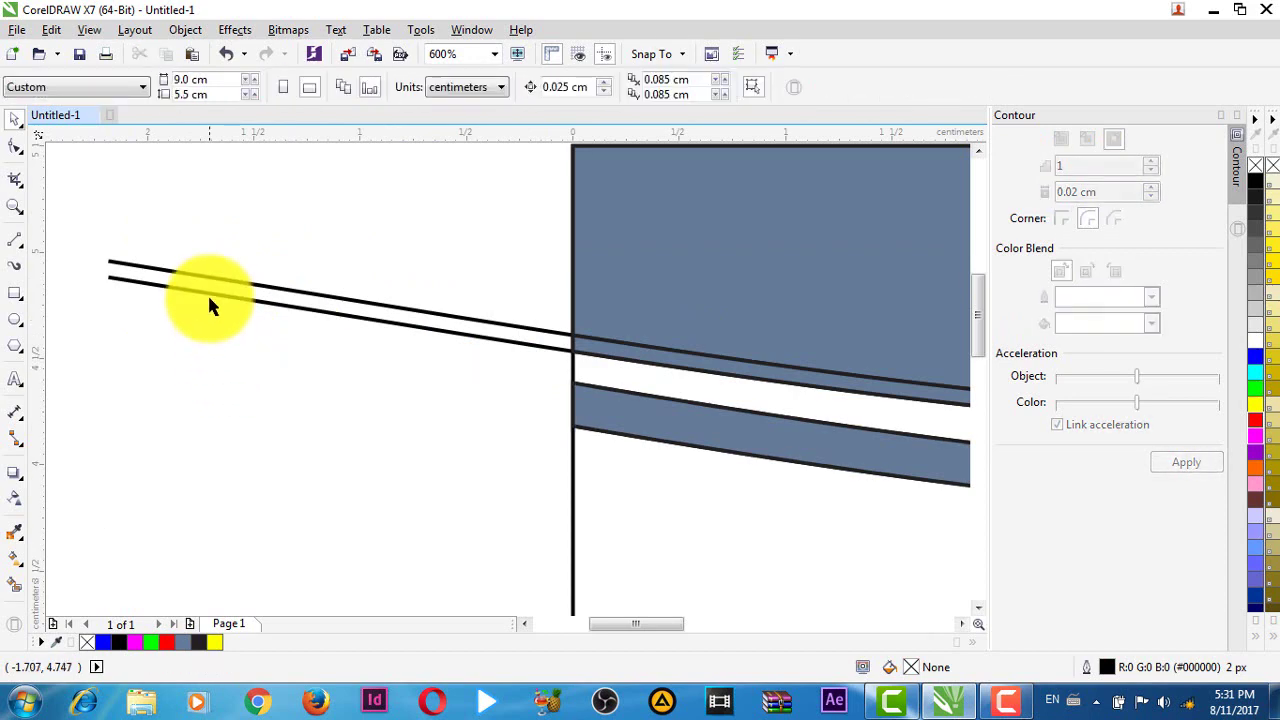
pyautogui.click(210, 296)
pyautogui.press('Delete')
pyautogui.click(206, 282)
pyautogui.press('Delete')
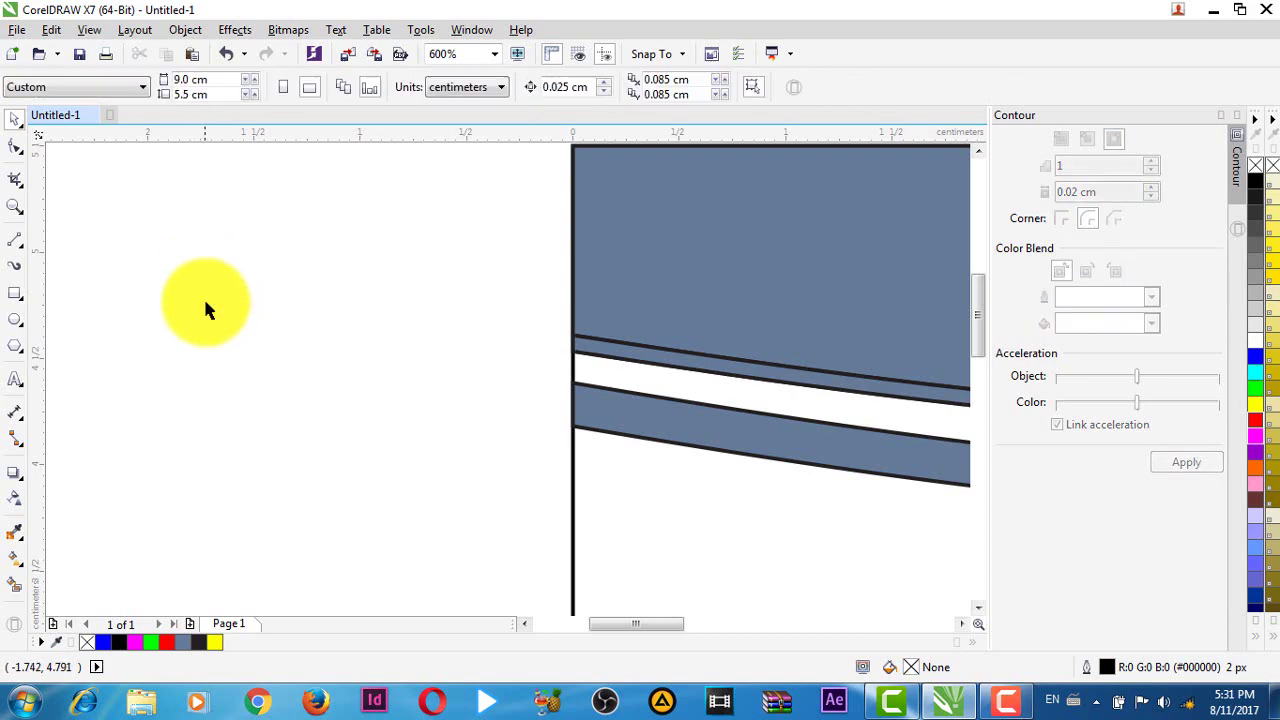
# - Marquee-select the three filled shapes across the card top
pyautogui.scroll(-3, 204, 300)
pyautogui.scroll(2, 455, 350)
pyautogui.scroll(-2, 451, 363)
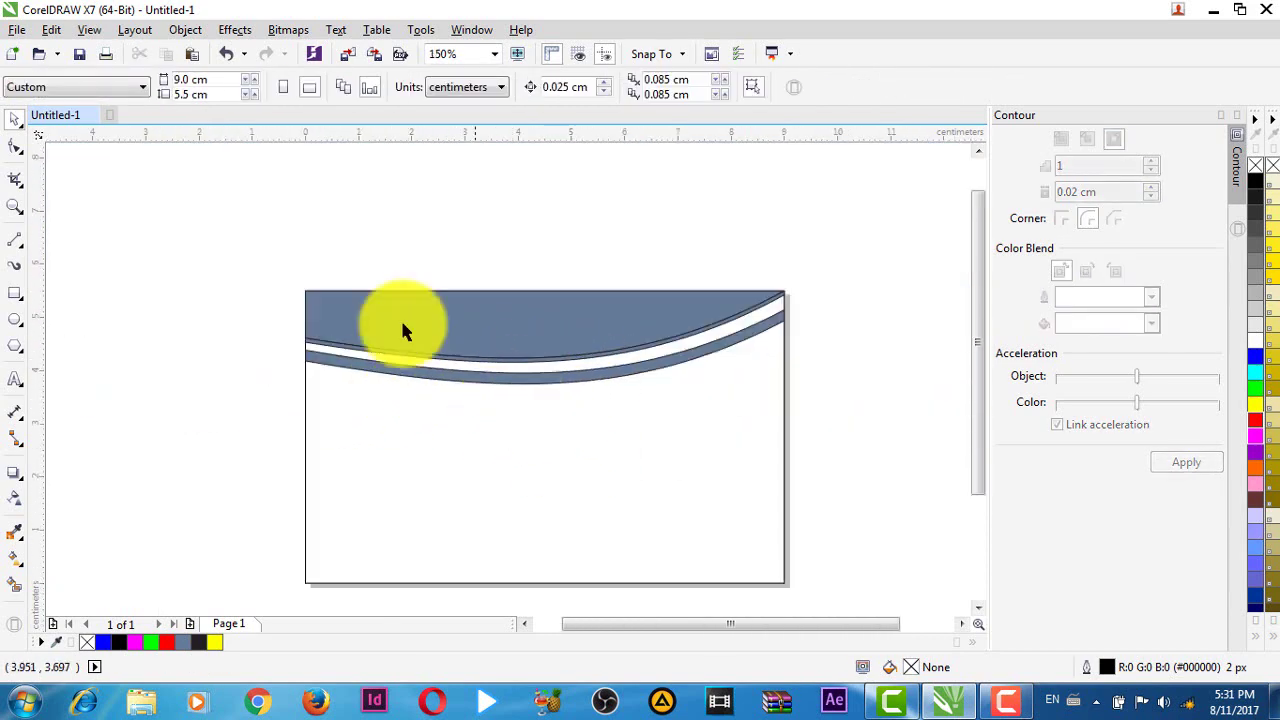
pyautogui.moveTo(202, 204); pyautogui.dragTo(806, 432)
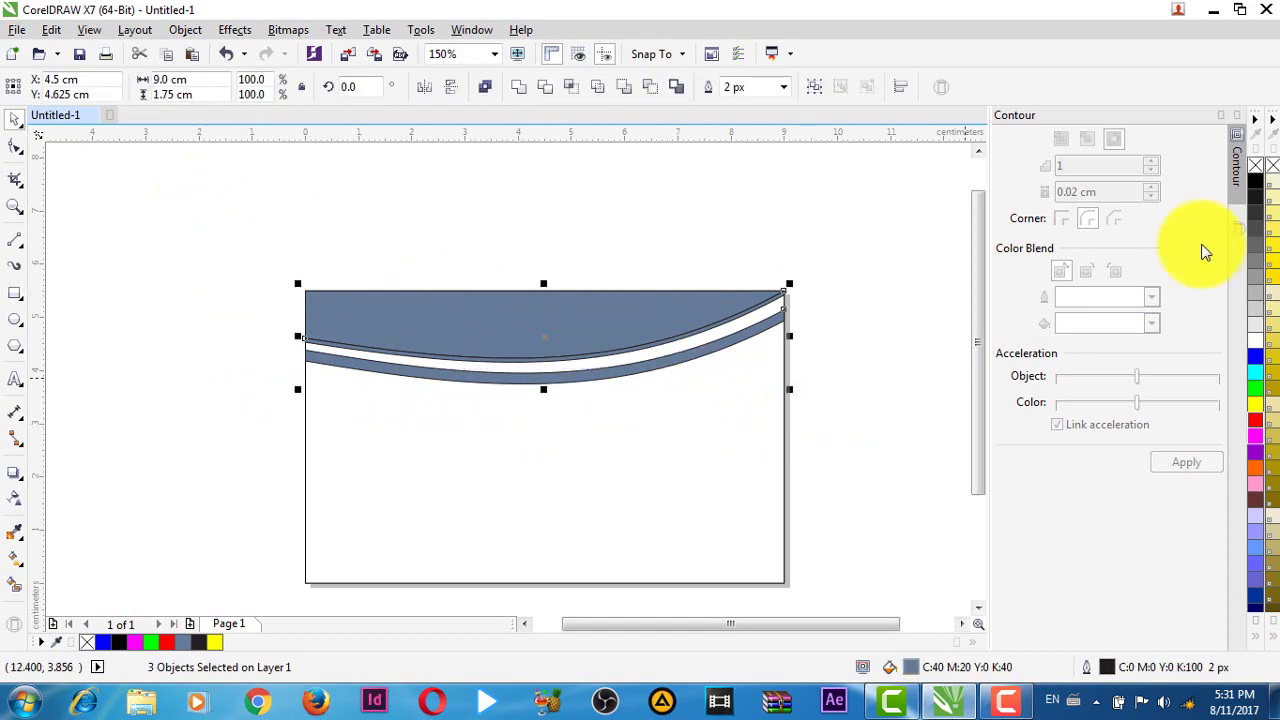
pyautogui.rightClick(1261, 170)
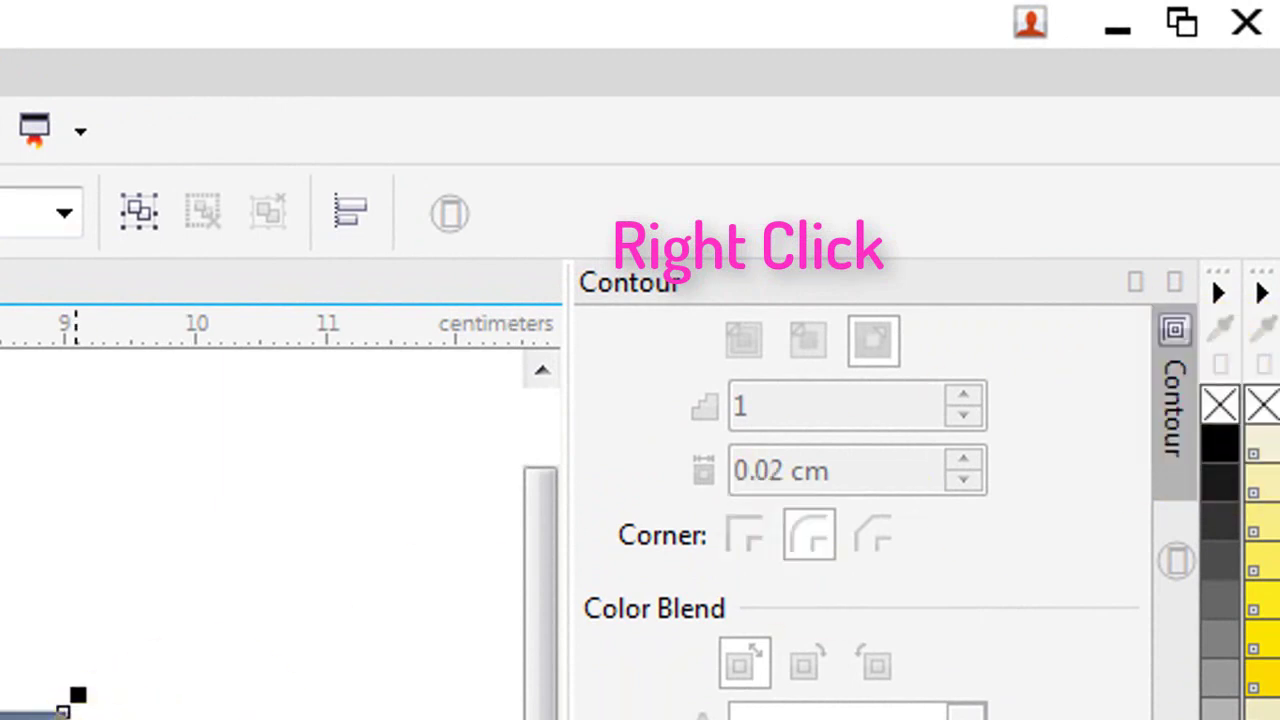
pyautogui.press('Escape')
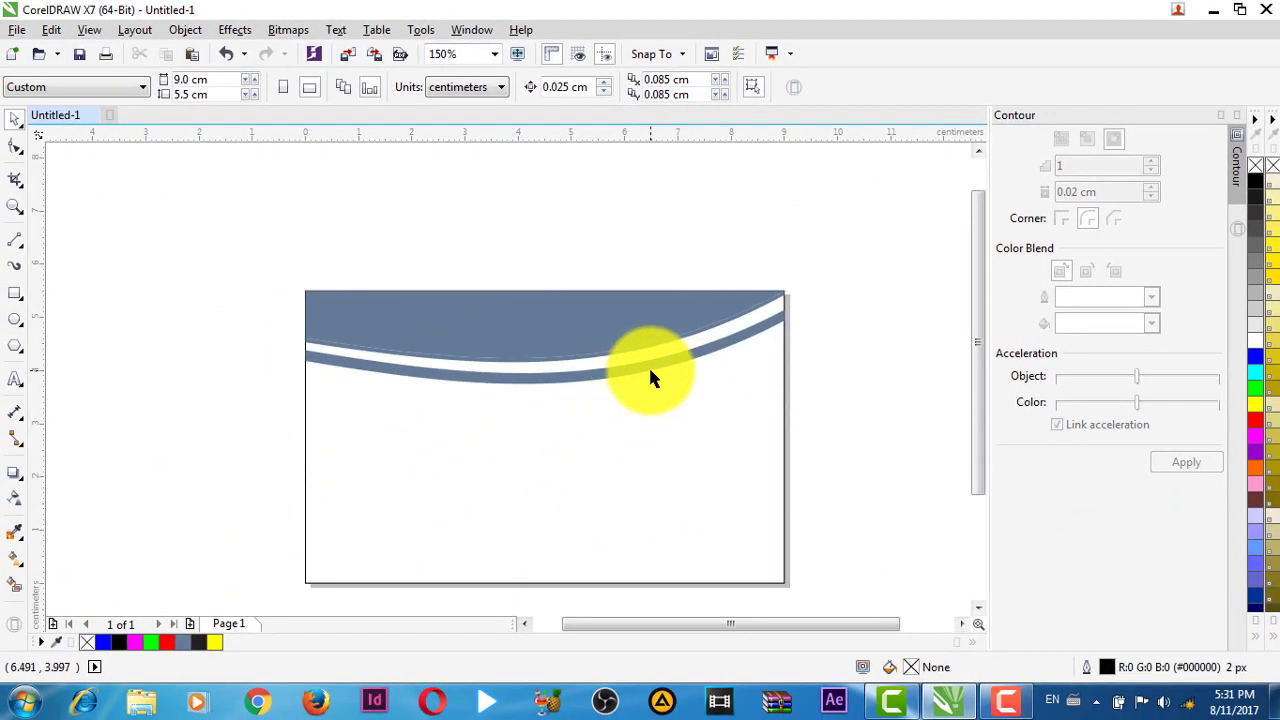
pyautogui.click(648, 365)
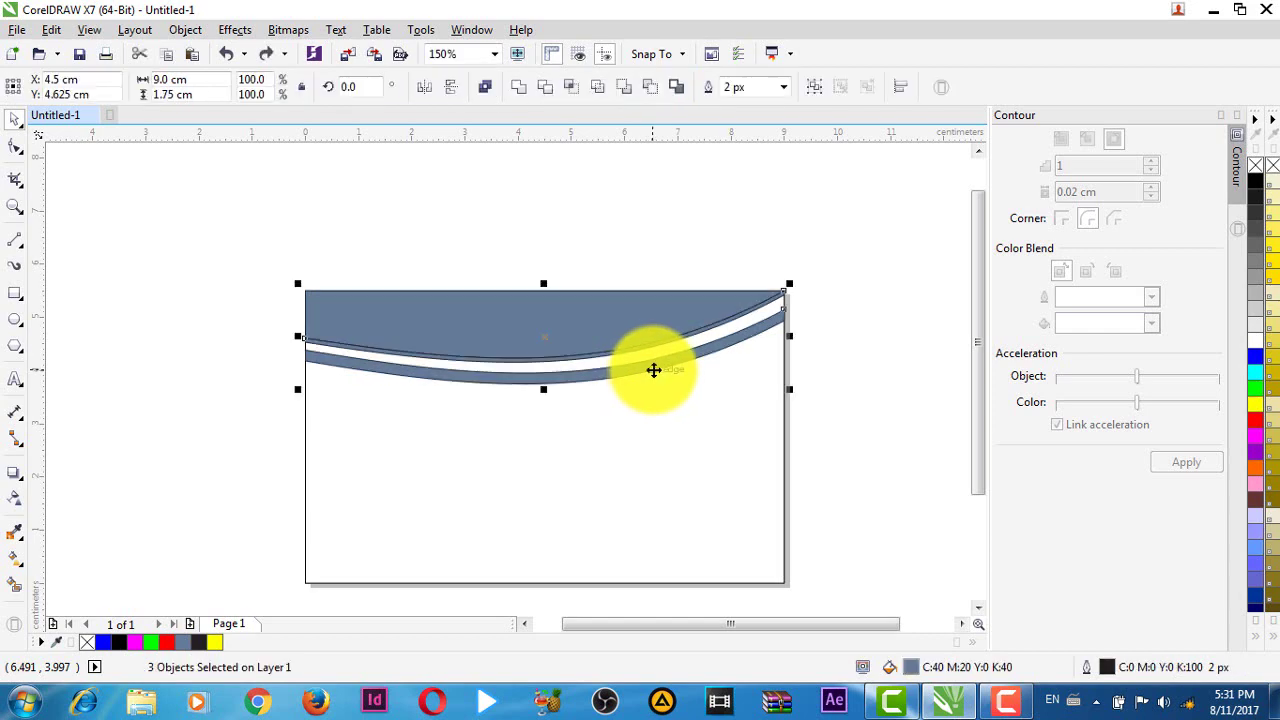
# - Fill the top curved area black and colour the thin strip below it green
pyautogui.click(816, 339)
pyautogui.scroll(1, 628, 337)
pyautogui.click(601, 318)
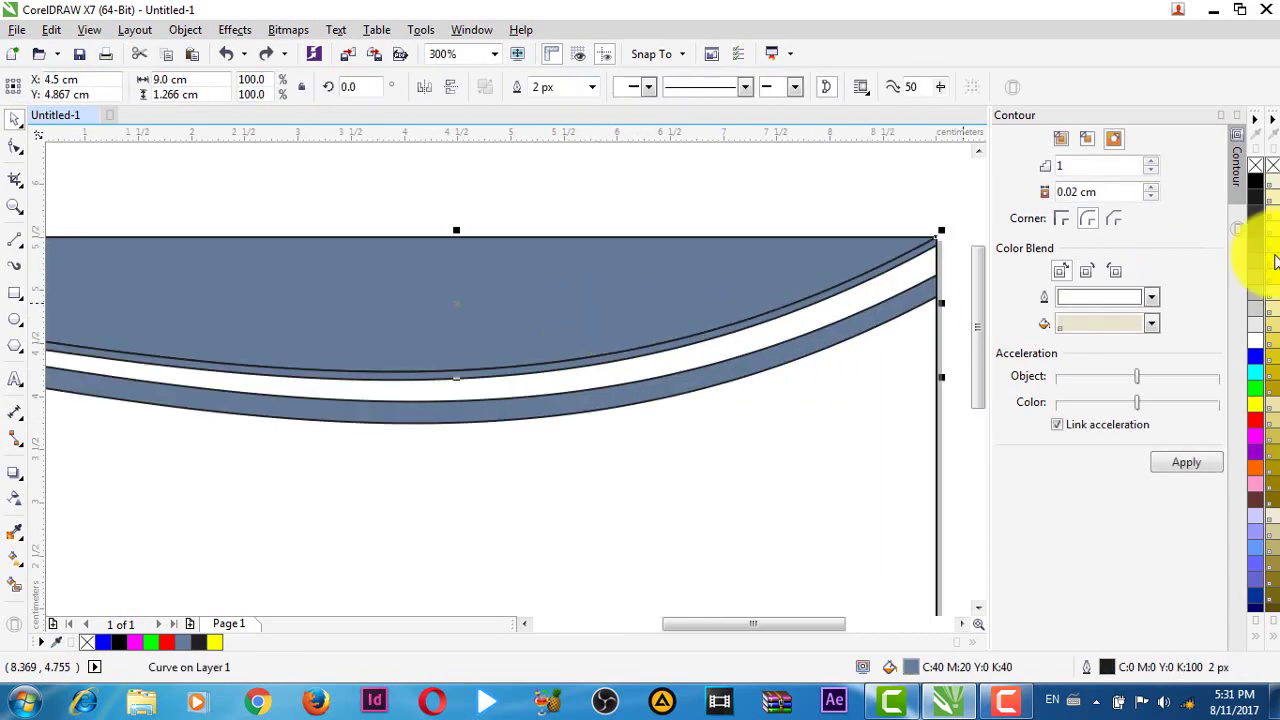
pyautogui.click(1255, 181)
pyautogui.click(851, 418)
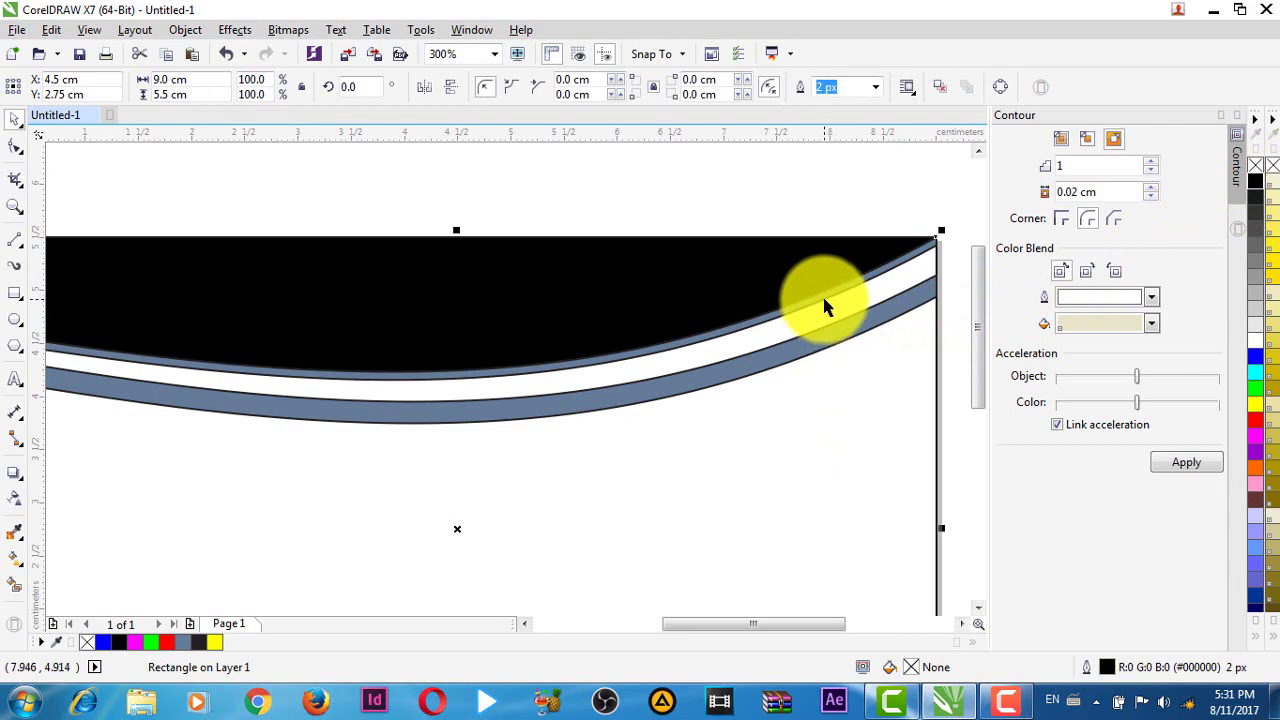
pyautogui.click(823, 306)
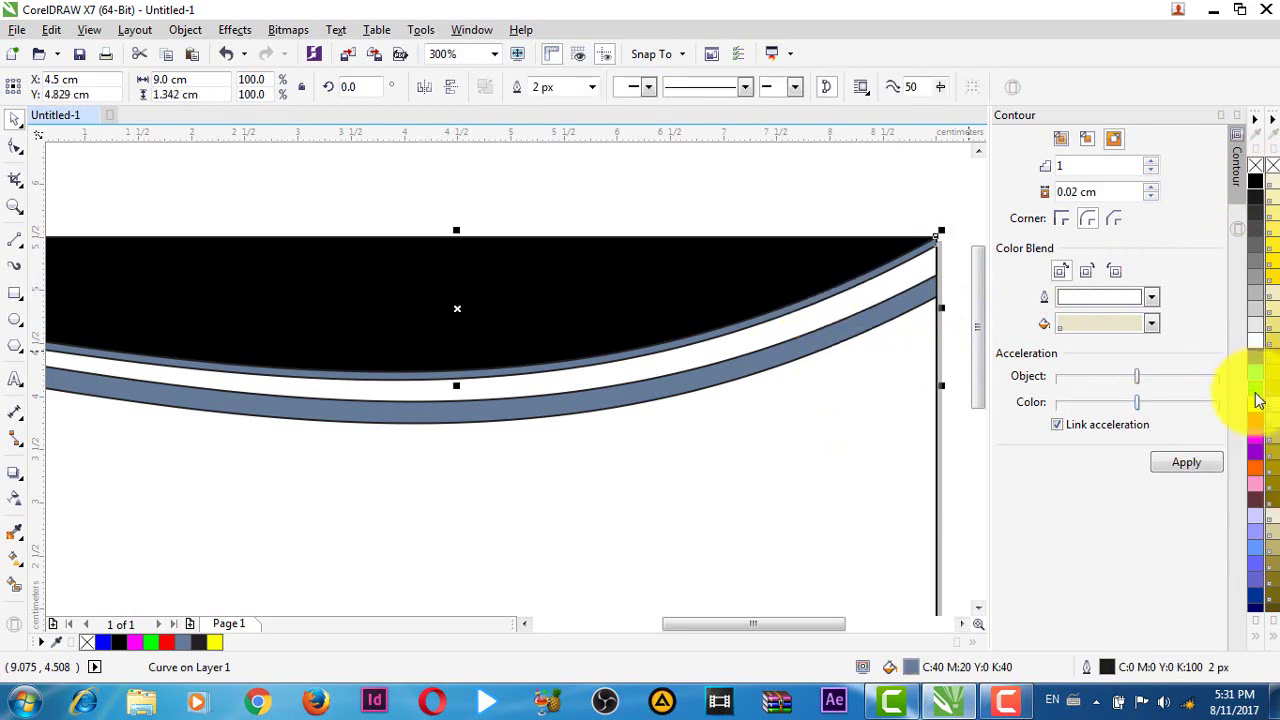
pyautogui.click(1257, 398)
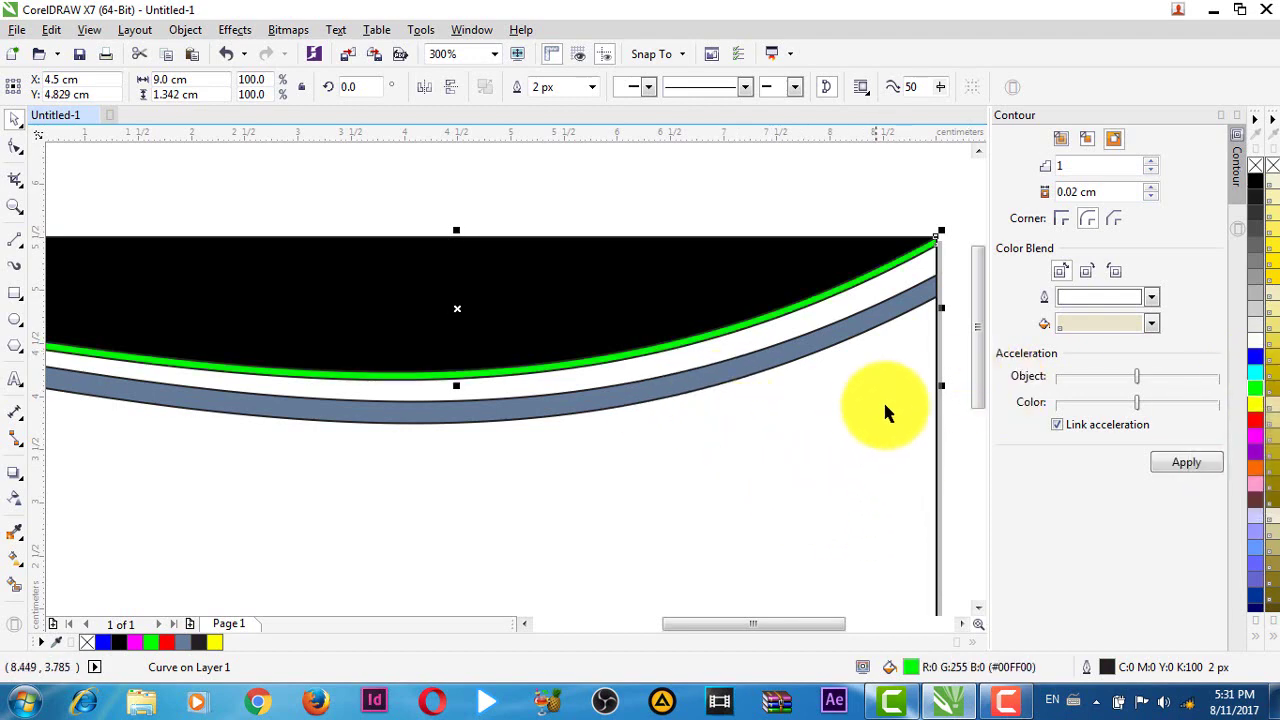
# - Fill the lower curved band cyan, then marquee-select the three curves to check them
pyautogui.click(802, 350)
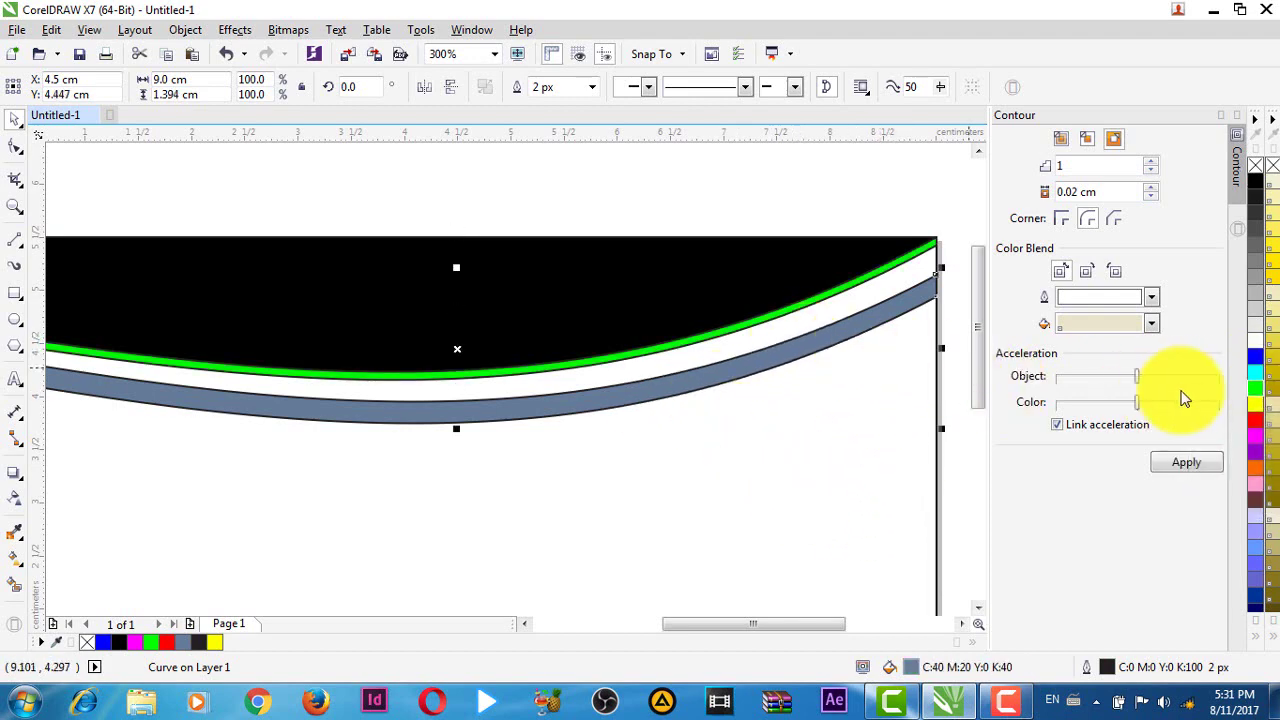
pyautogui.click(1257, 383)
pyautogui.scroll(-2, 776, 428)
pyautogui.click(199, 232)
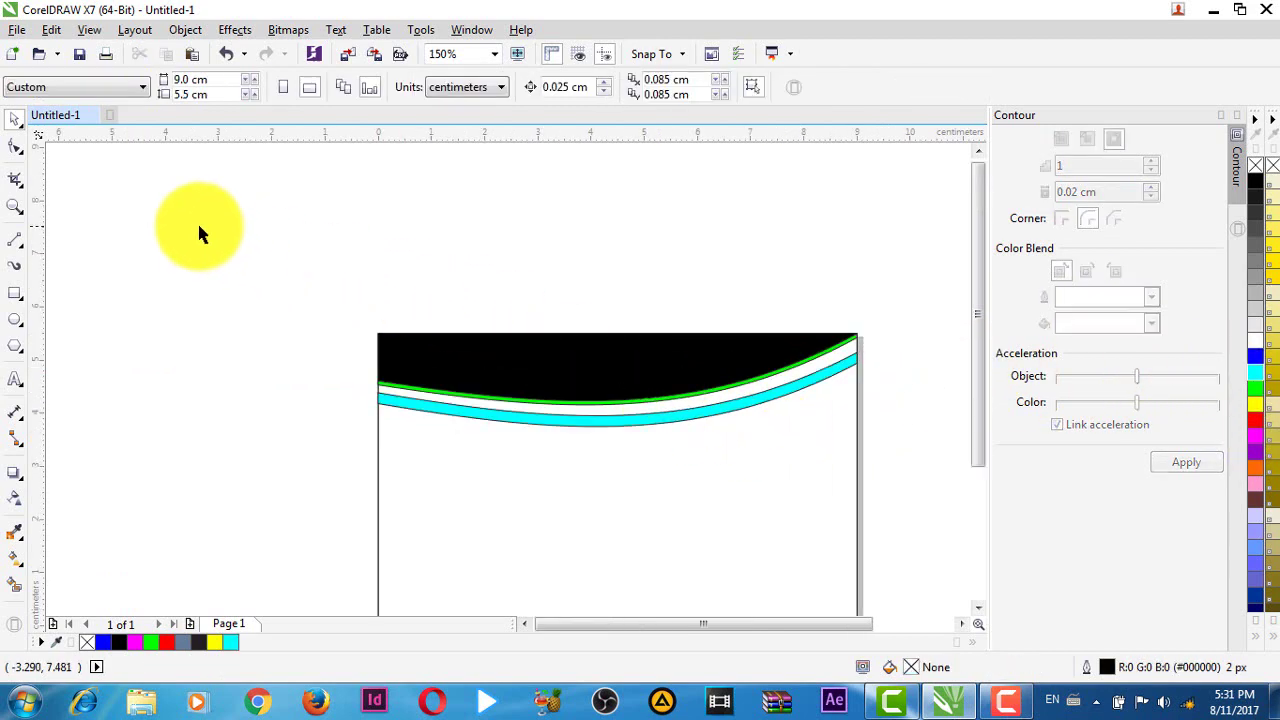
pyautogui.moveTo(199, 232); pyautogui.dragTo(838, 465)
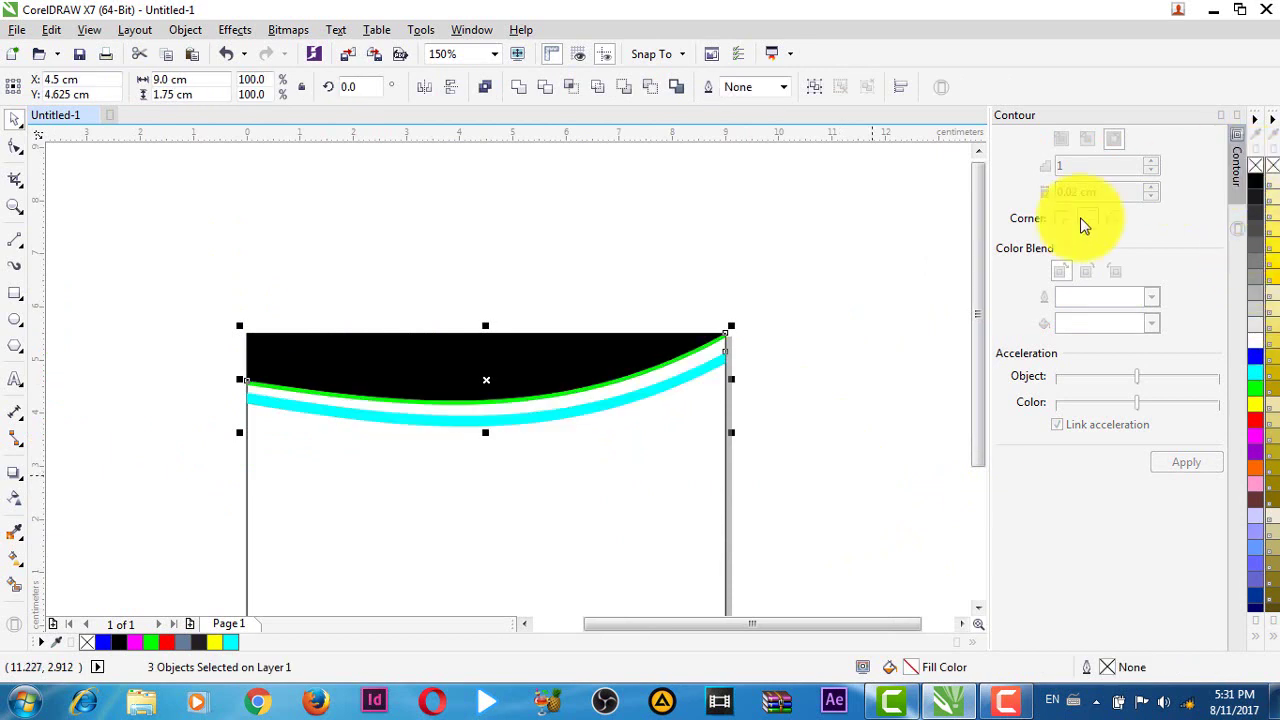
pyautogui.click(516, 494)
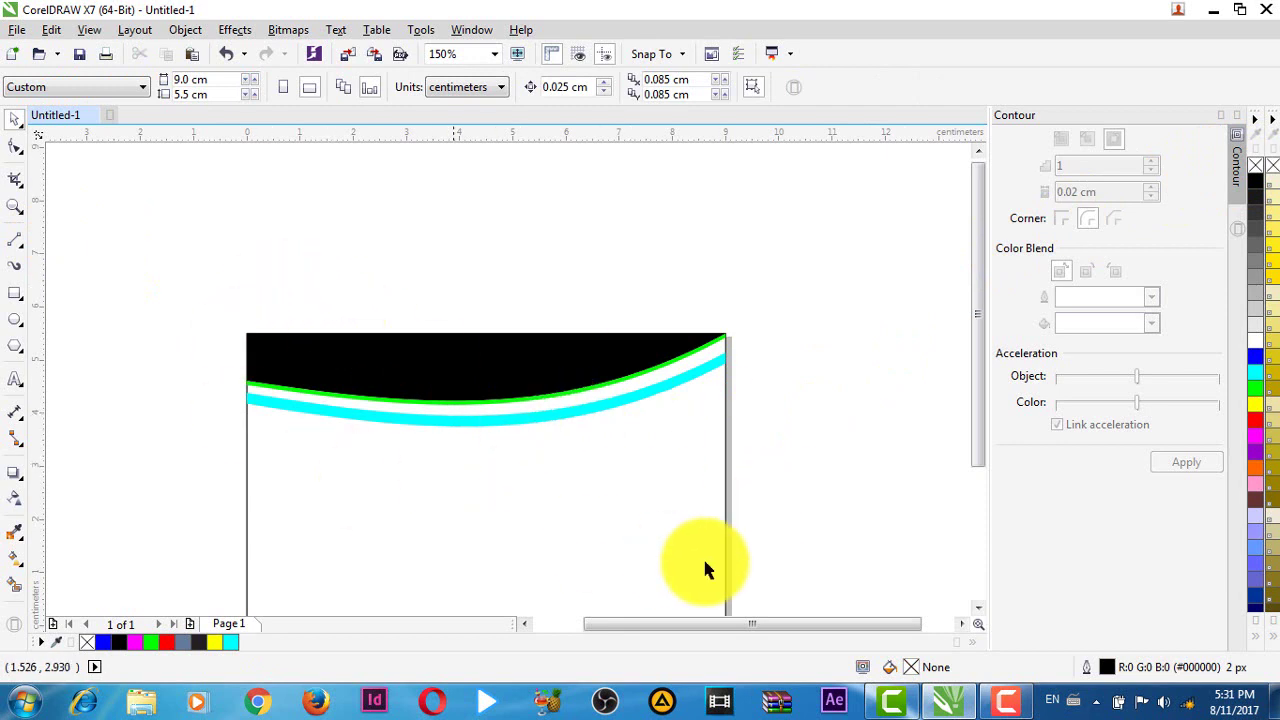
pyautogui.scroll(-2, 703, 567)
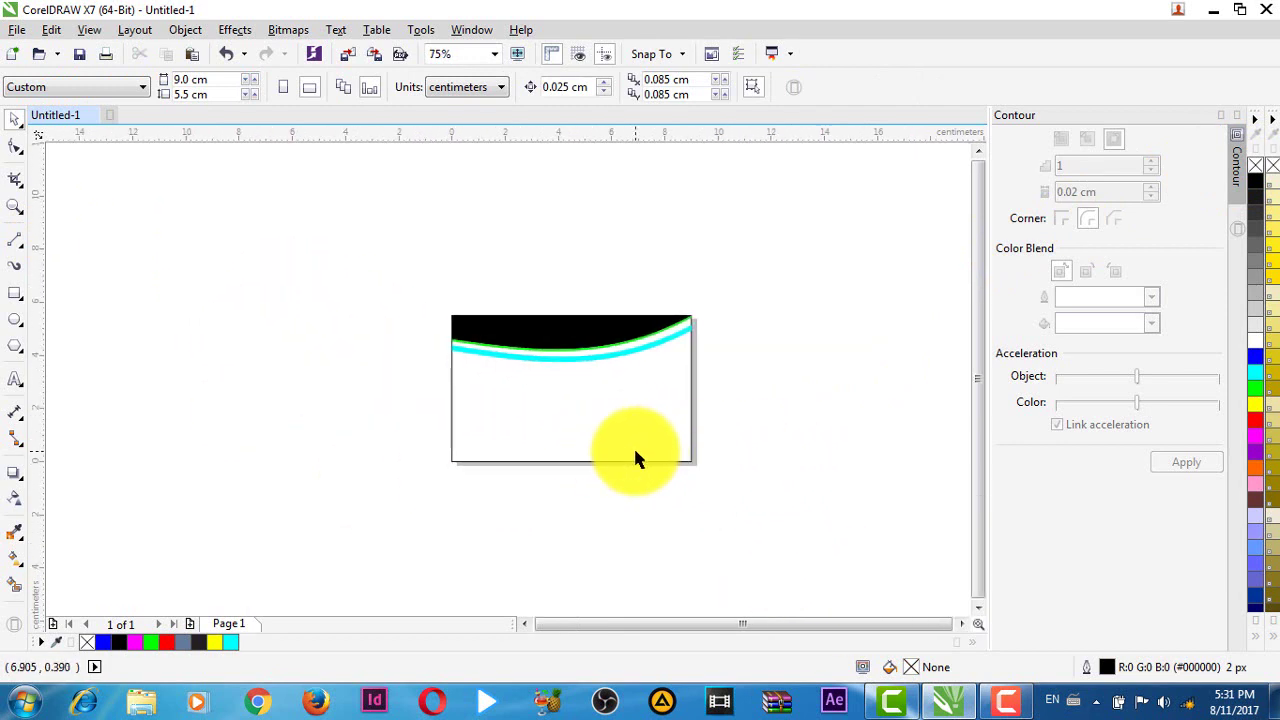
pyautogui.scroll(2, 636, 458)
# - Recolour the cyan lower band to blue from the palette
pyautogui.click(655, 415)
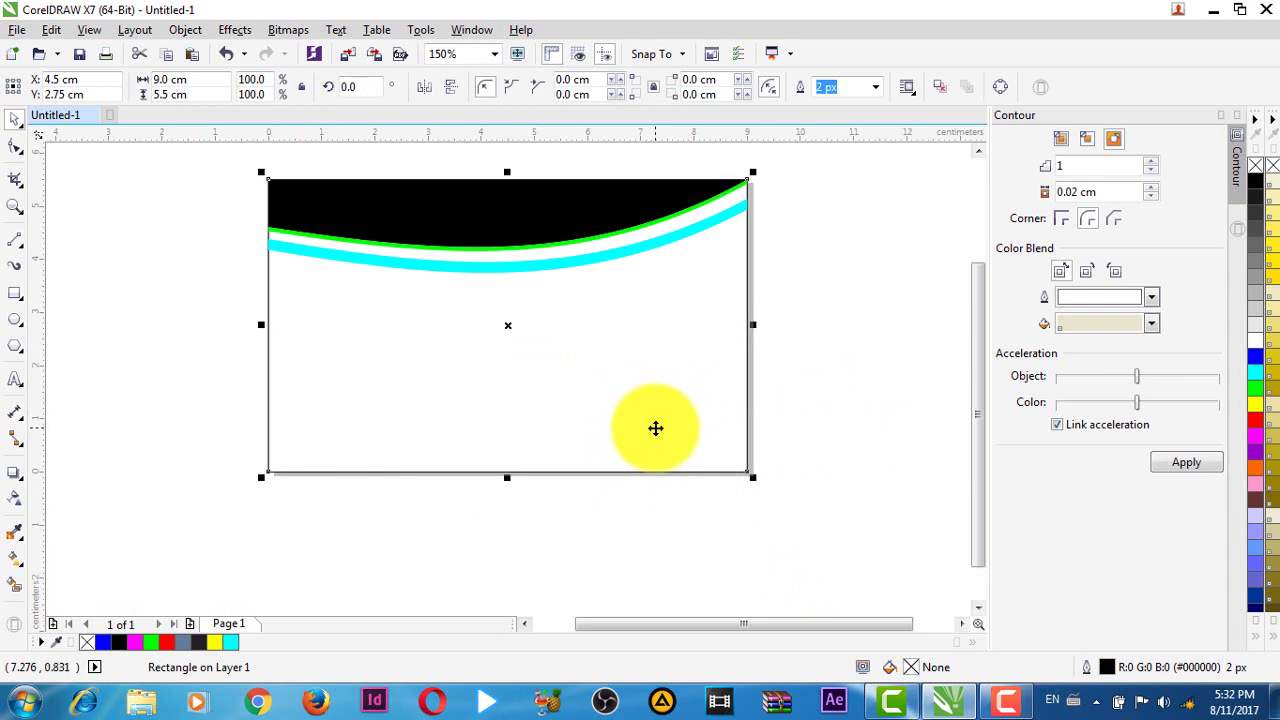
pyautogui.press('Escape')
pyautogui.scroll(4, 772, 275)
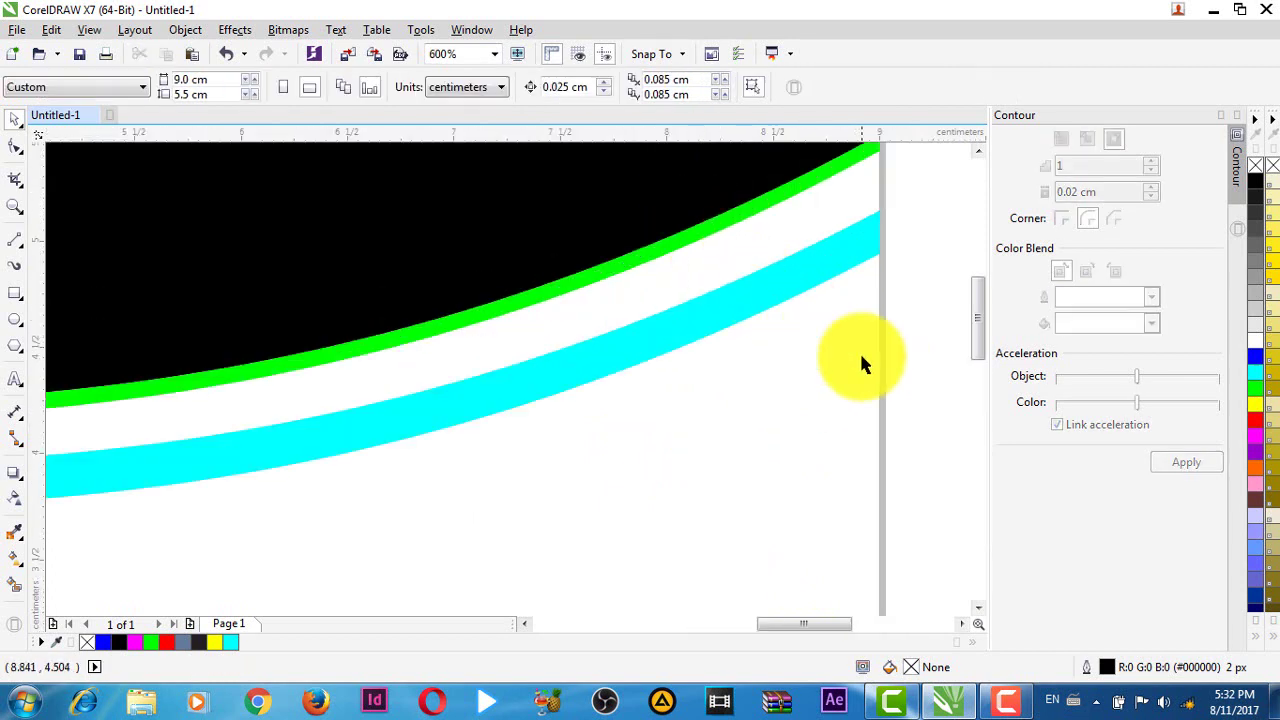
pyautogui.scroll(-2, 740, 308)
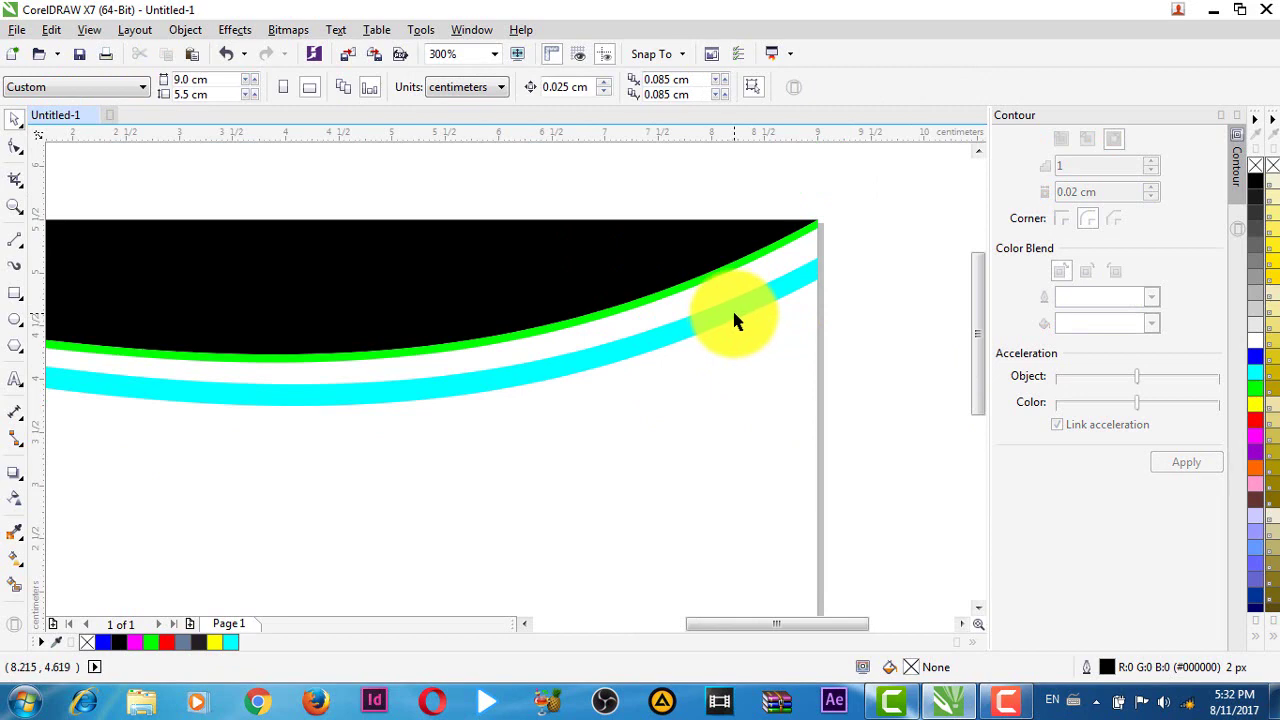
pyautogui.click(734, 318)
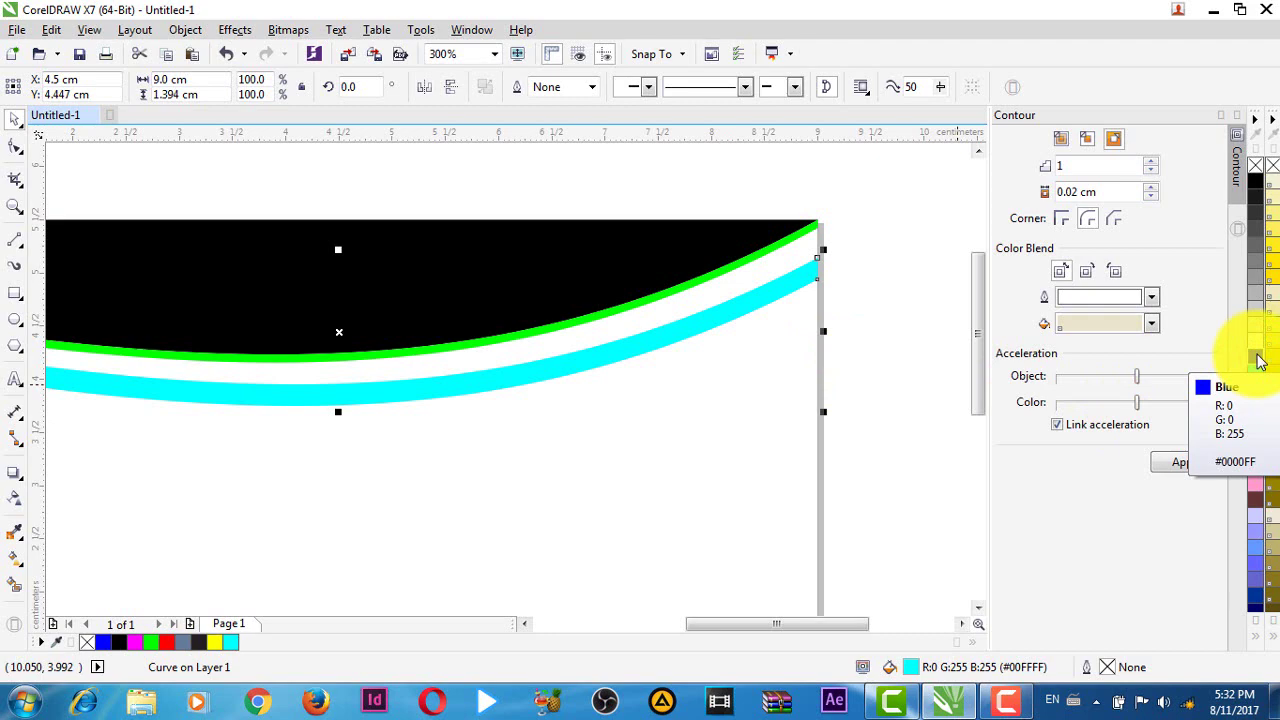
pyautogui.click(1260, 362)
# - Nudge the blue band one step up, narrowing the white gap beneath the green band
pyautogui.click(738, 512)
pyautogui.scroll(-2, 731, 528)
pyautogui.scroll(2, 533, 473)
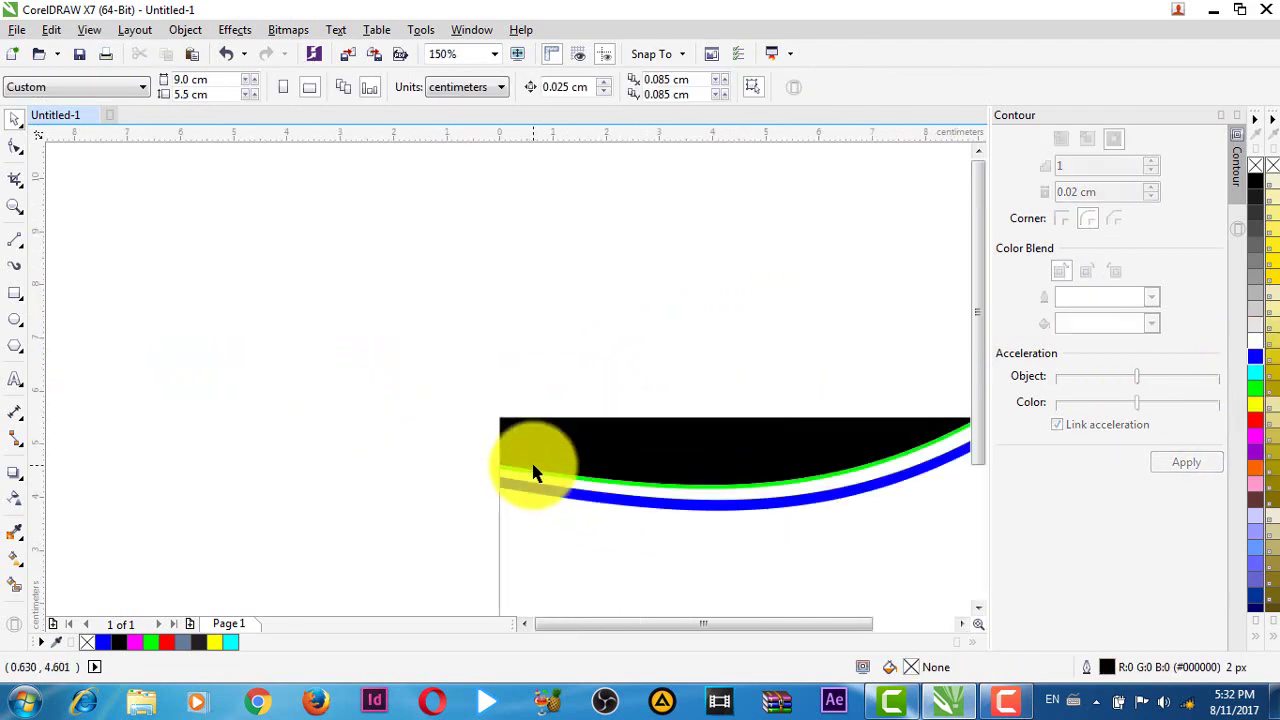
pyautogui.scroll(-2, 780, 550)
pyautogui.scroll(2, 690, 440)
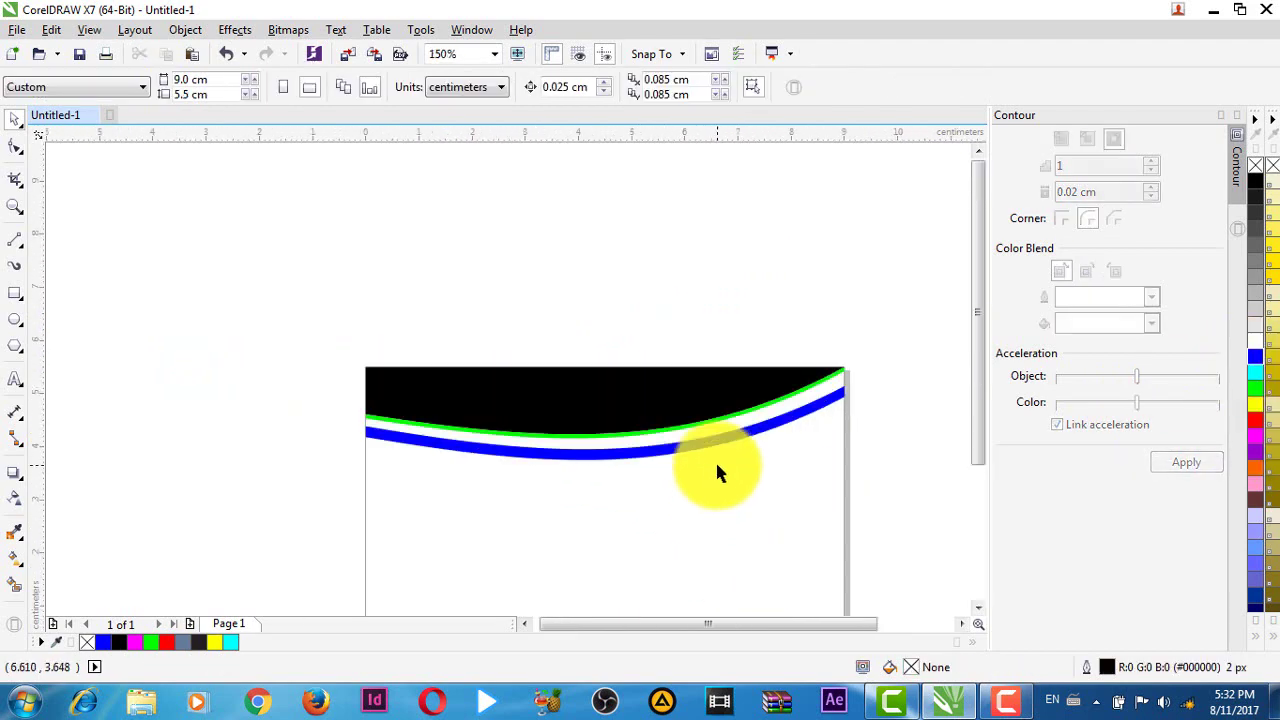
pyautogui.scroll(2, 770, 530)
pyautogui.scroll(-2, 766, 545)
pyautogui.scroll(2, 666, 482)
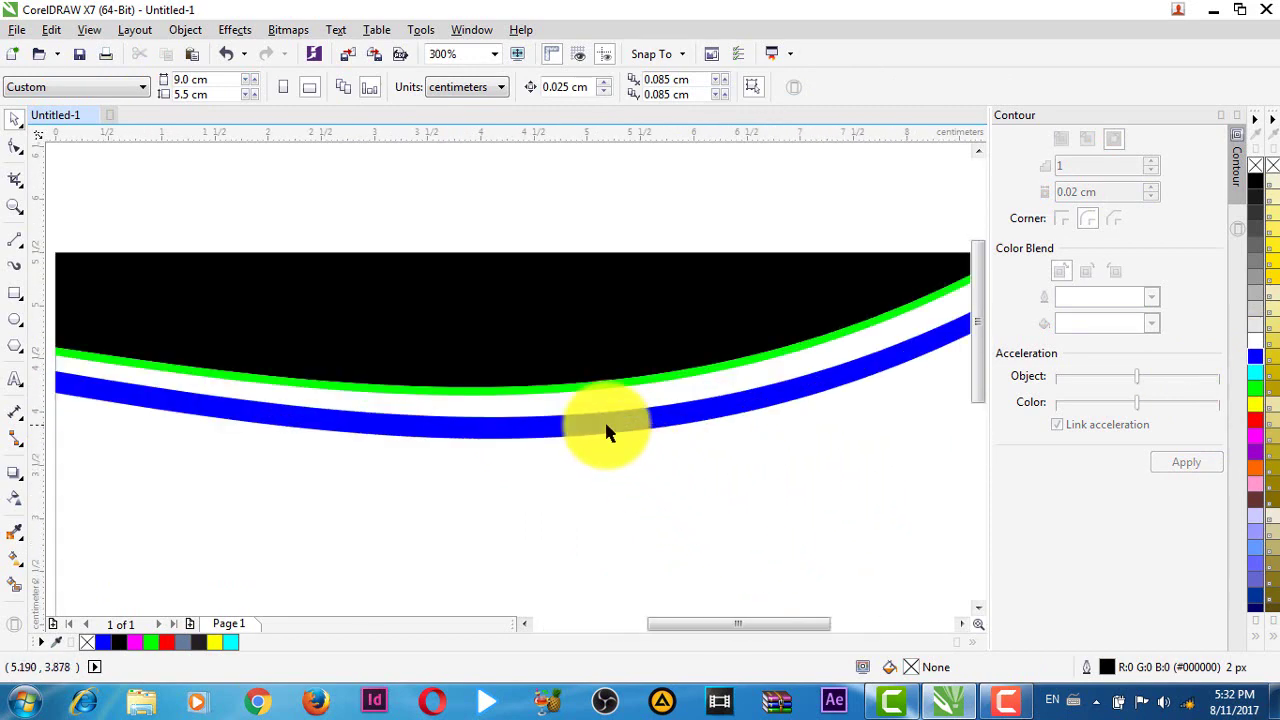
pyautogui.click(606, 430)
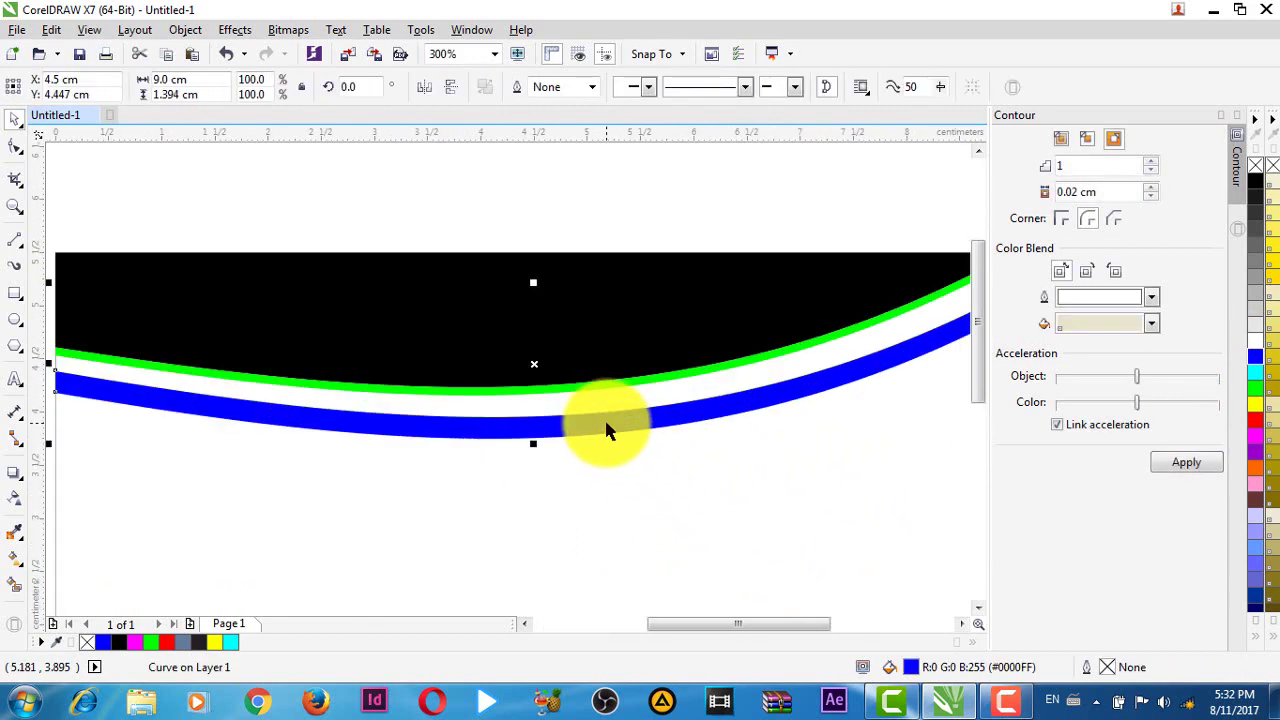
pyautogui.press('Up')
pyautogui.press('Up')
pyautogui.press('Up')
pyautogui.press('Up')
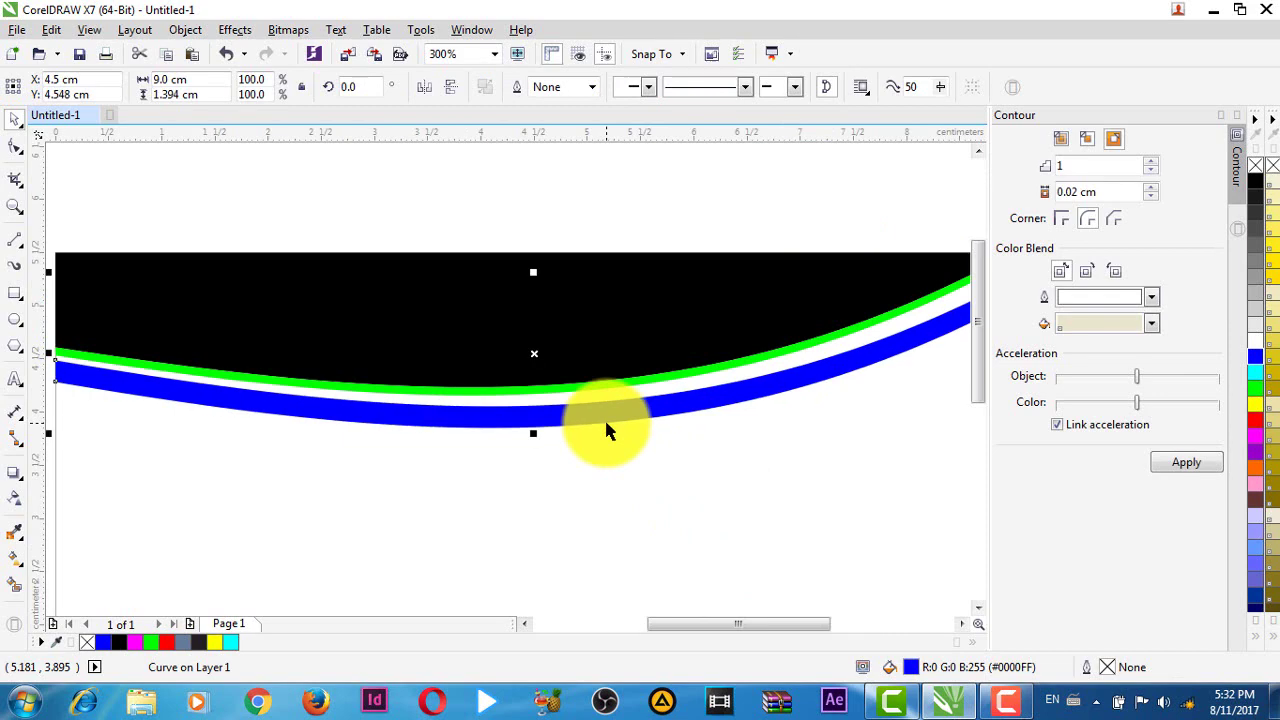
pyautogui.scroll(-2, 689, 438)
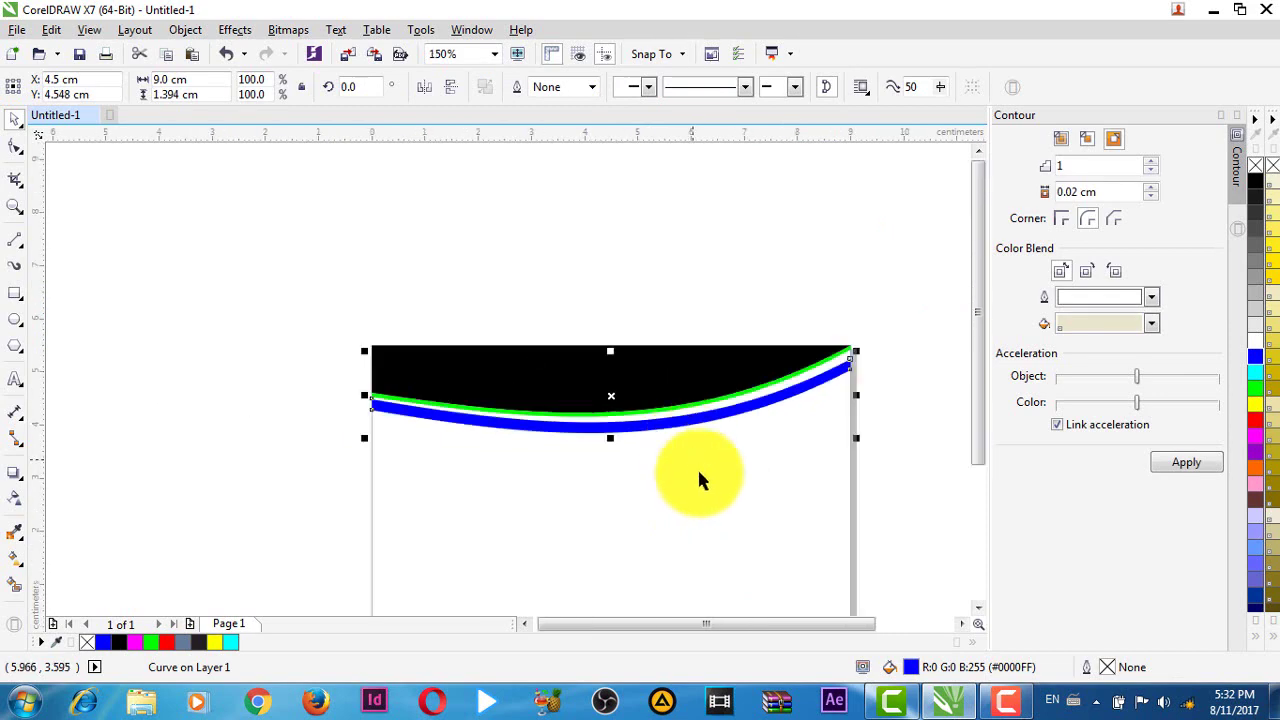
pyautogui.click(921, 453)
pyautogui.scroll(4, 926, 462)
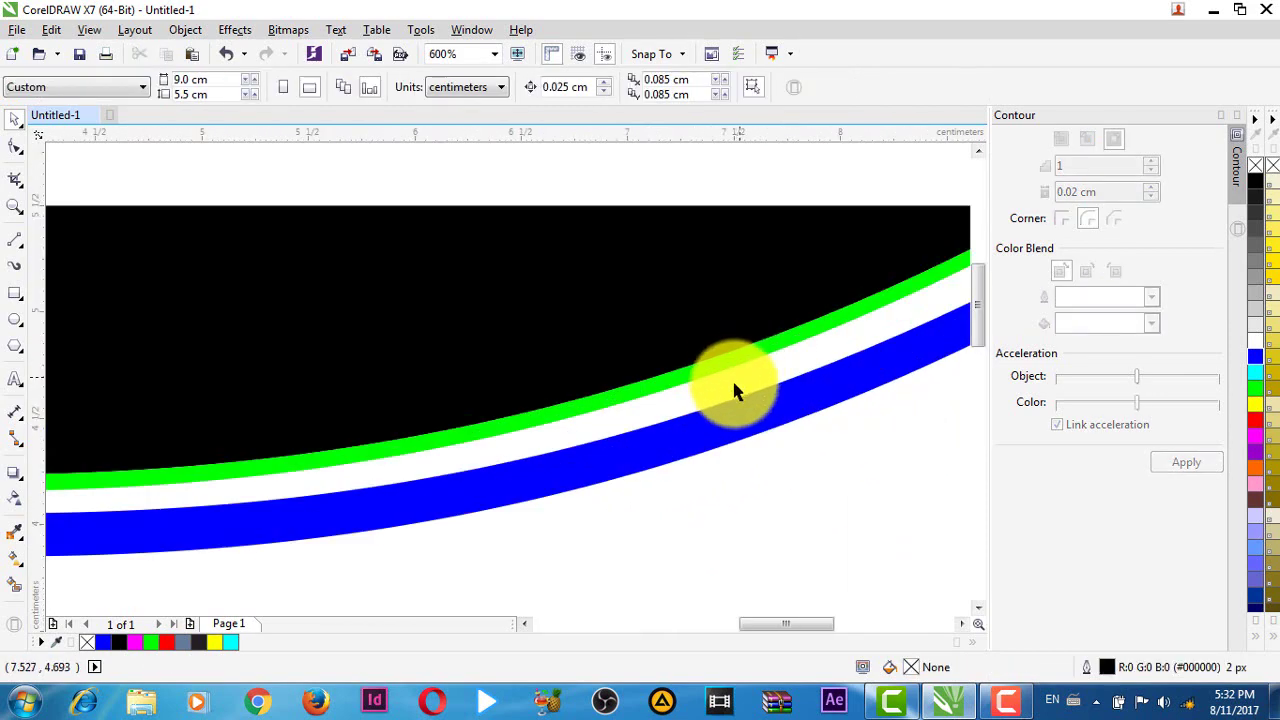
pyautogui.click(666, 377)
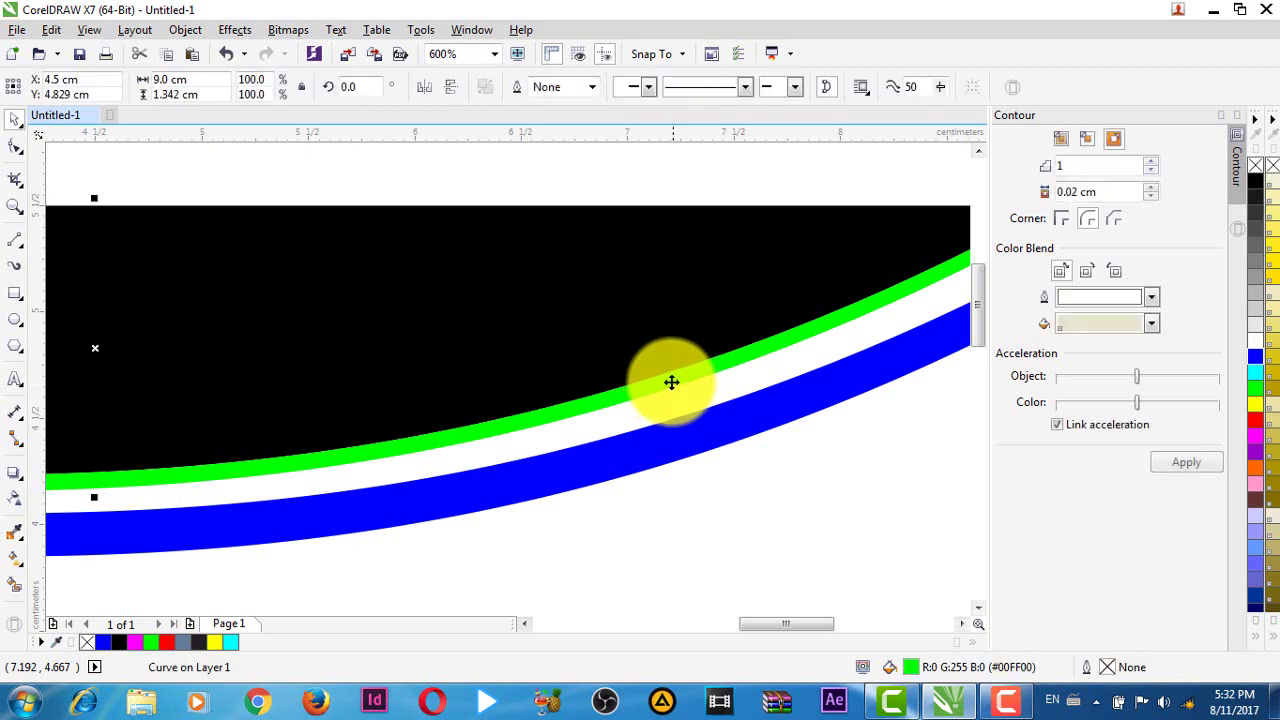
pyautogui.click(24, 480)
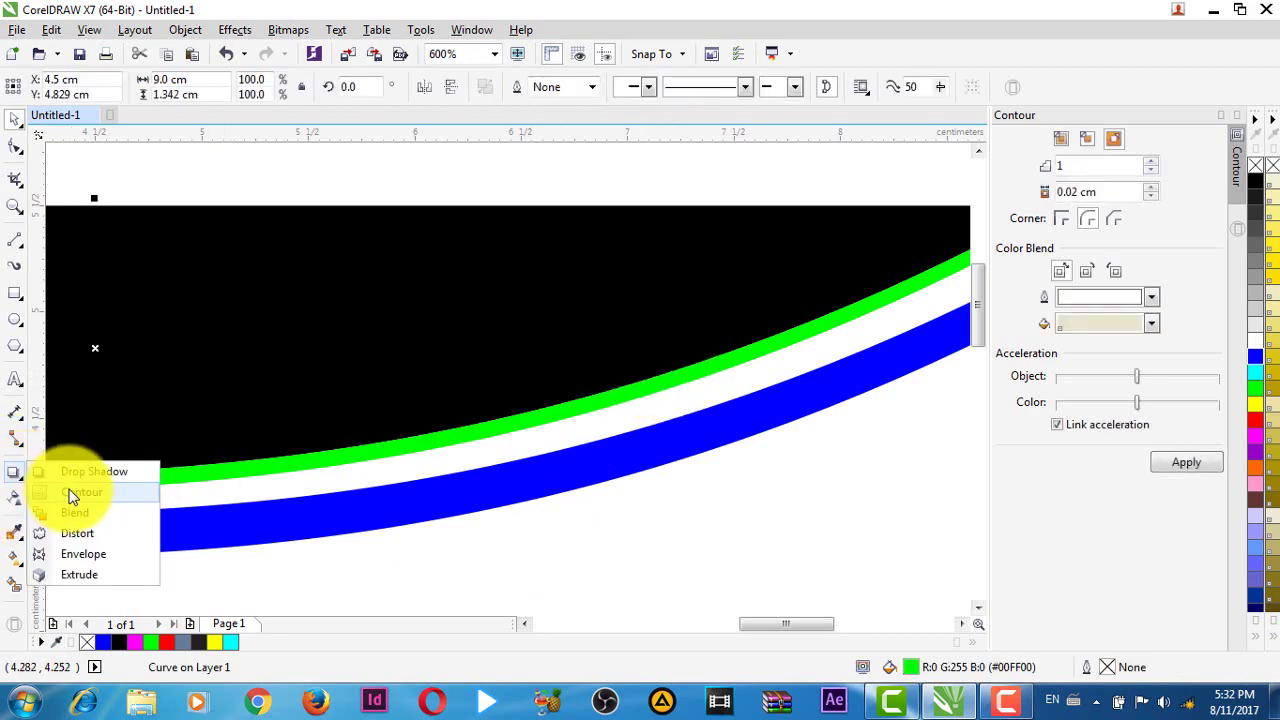
pyautogui.click(68, 472)
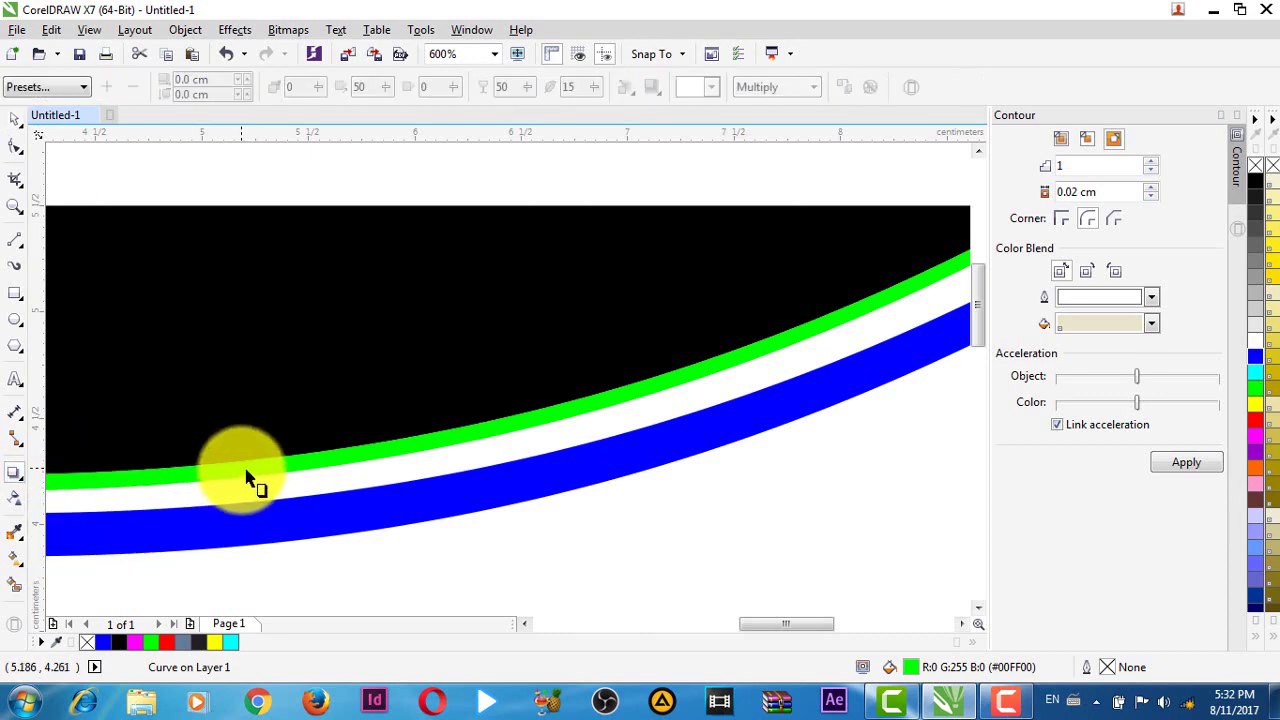
pyautogui.moveTo(247, 480); pyautogui.dragTo(248, 486)
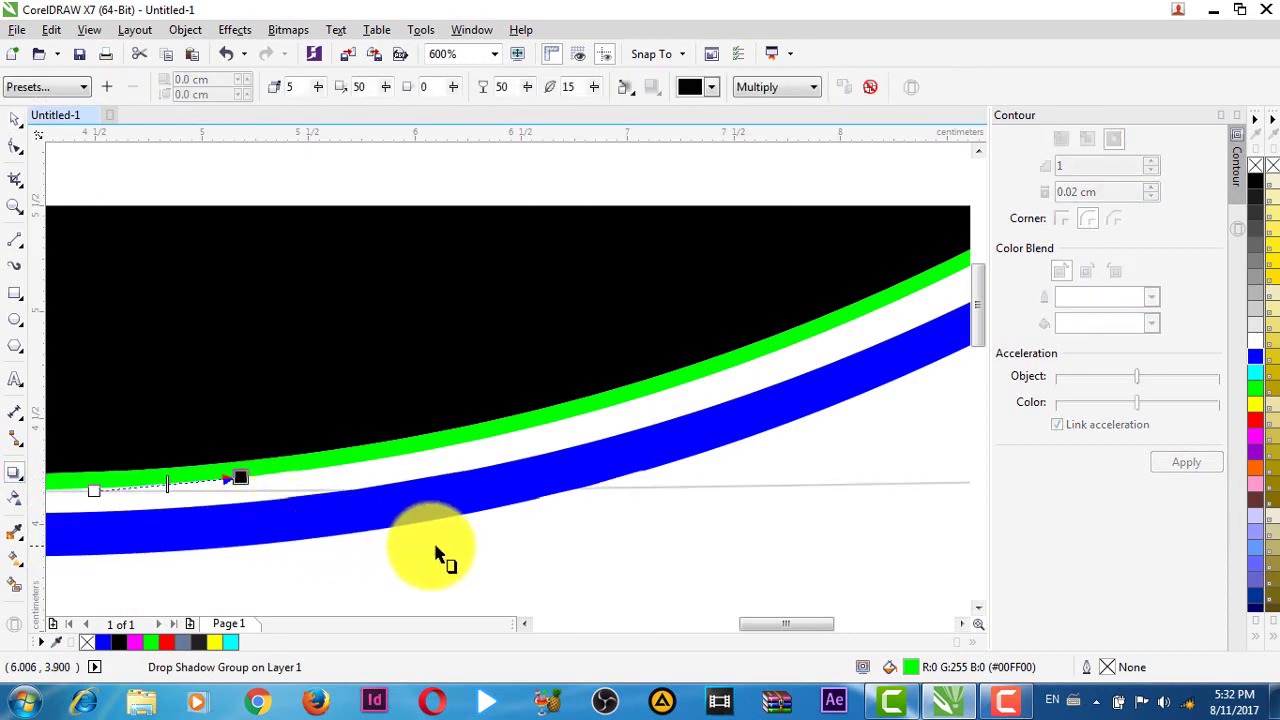
pyautogui.scroll(-1, 570, 557)
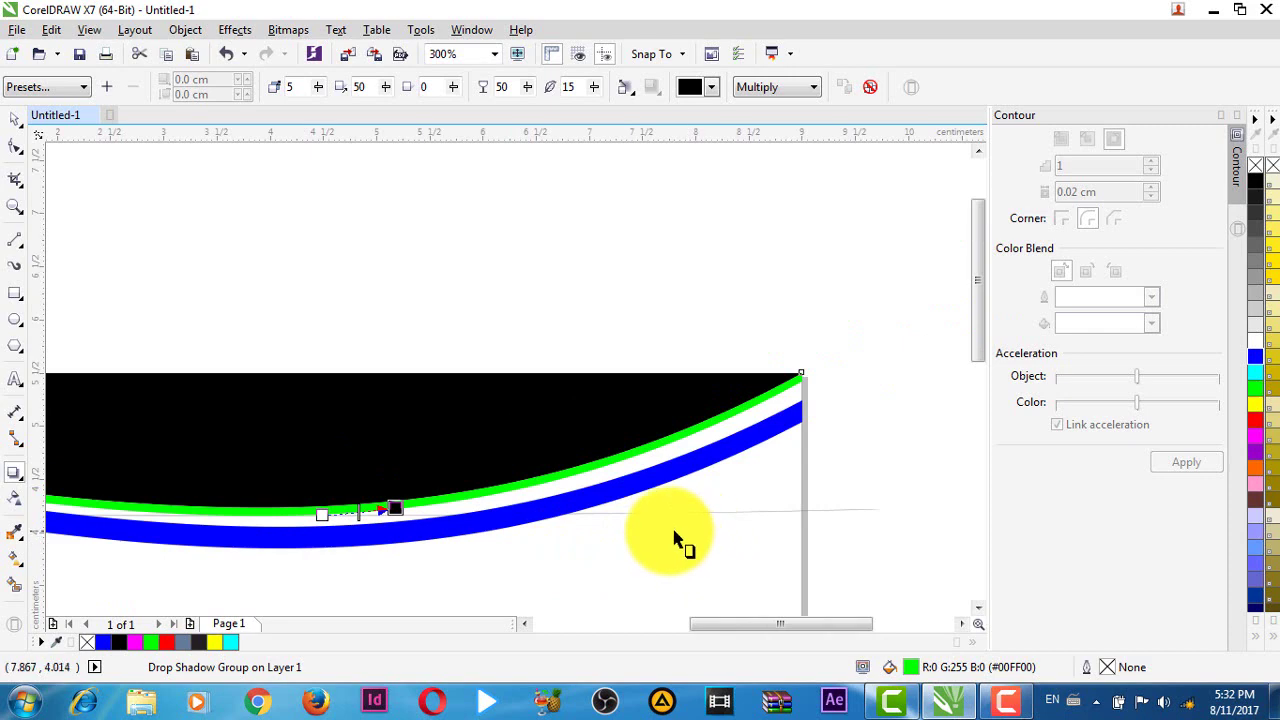
pyautogui.click(503, 540)
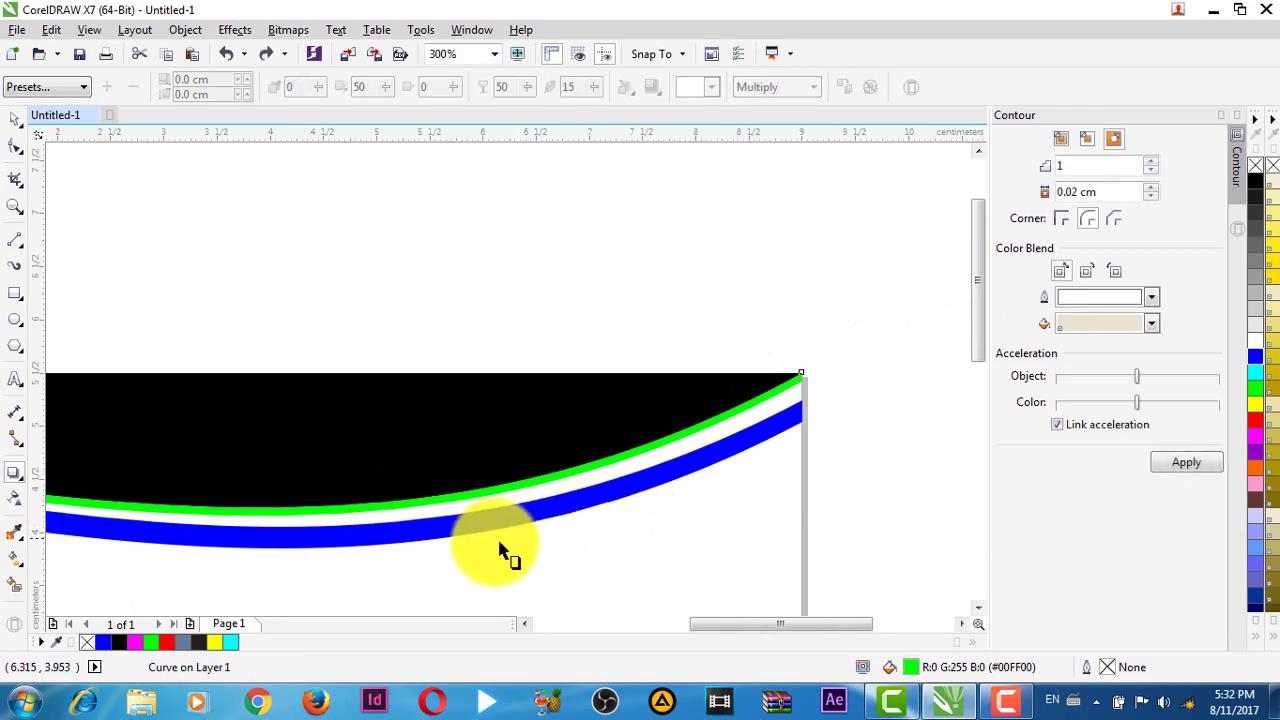
pyautogui.scroll(1, 474, 521)
pyautogui.moveTo(463, 487); pyautogui.dragTo(471, 594)
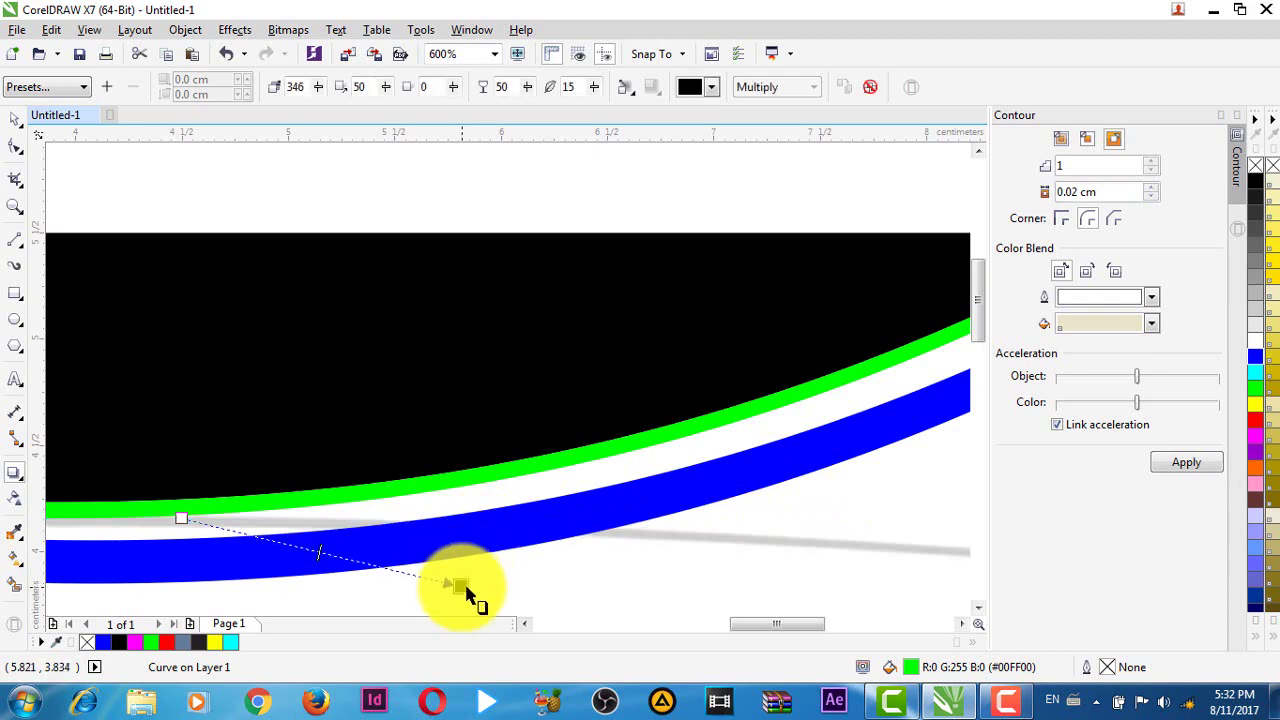
pyautogui.hotkey('ctrl', 'z')
pyautogui.scroll(-1, 466, 495)
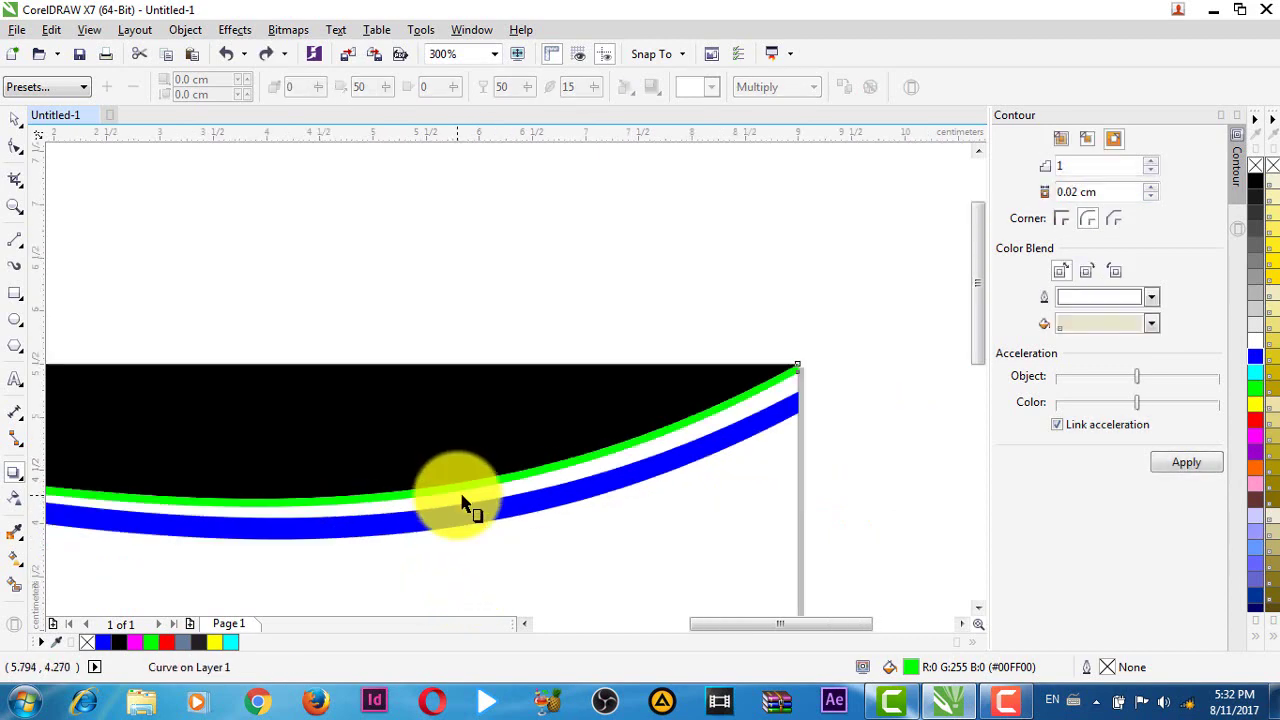
pyautogui.press('space')
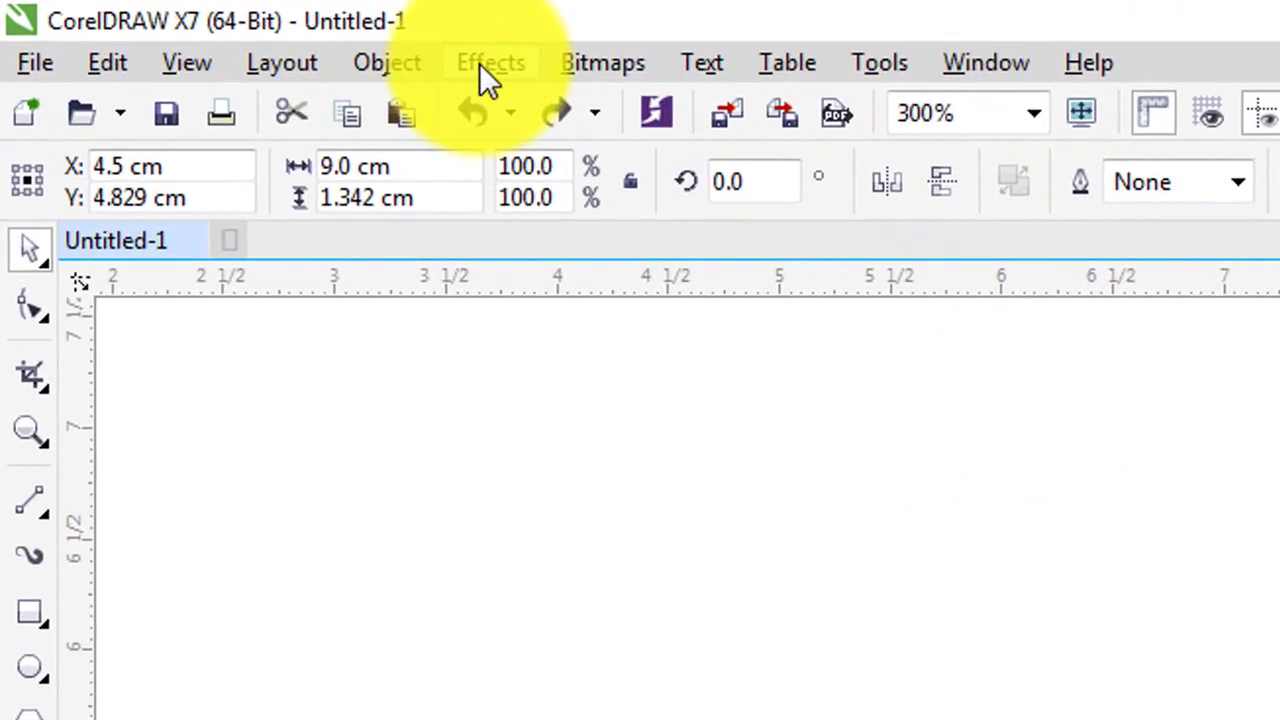
# - Via Effects > Contour, choose contour fill and outline colours and apply 1 step at 0.02 cm
pyautogui.click(390, 51)
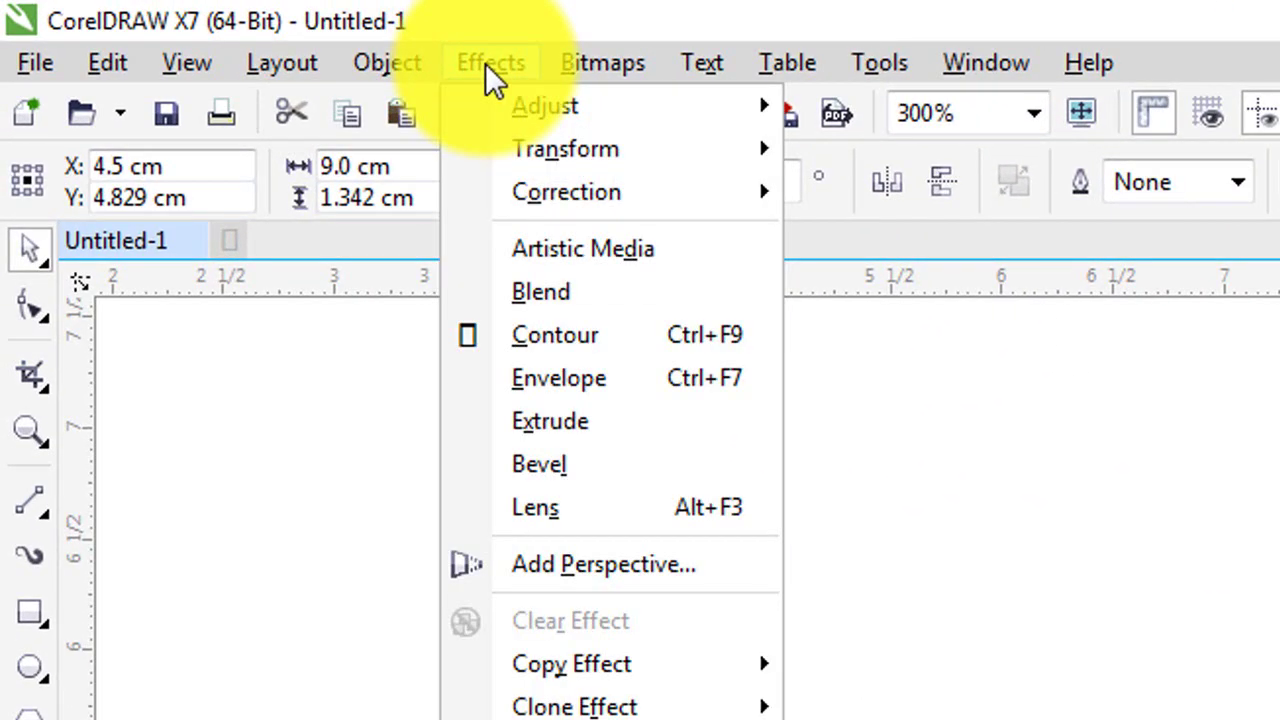
pyautogui.press('Escape')
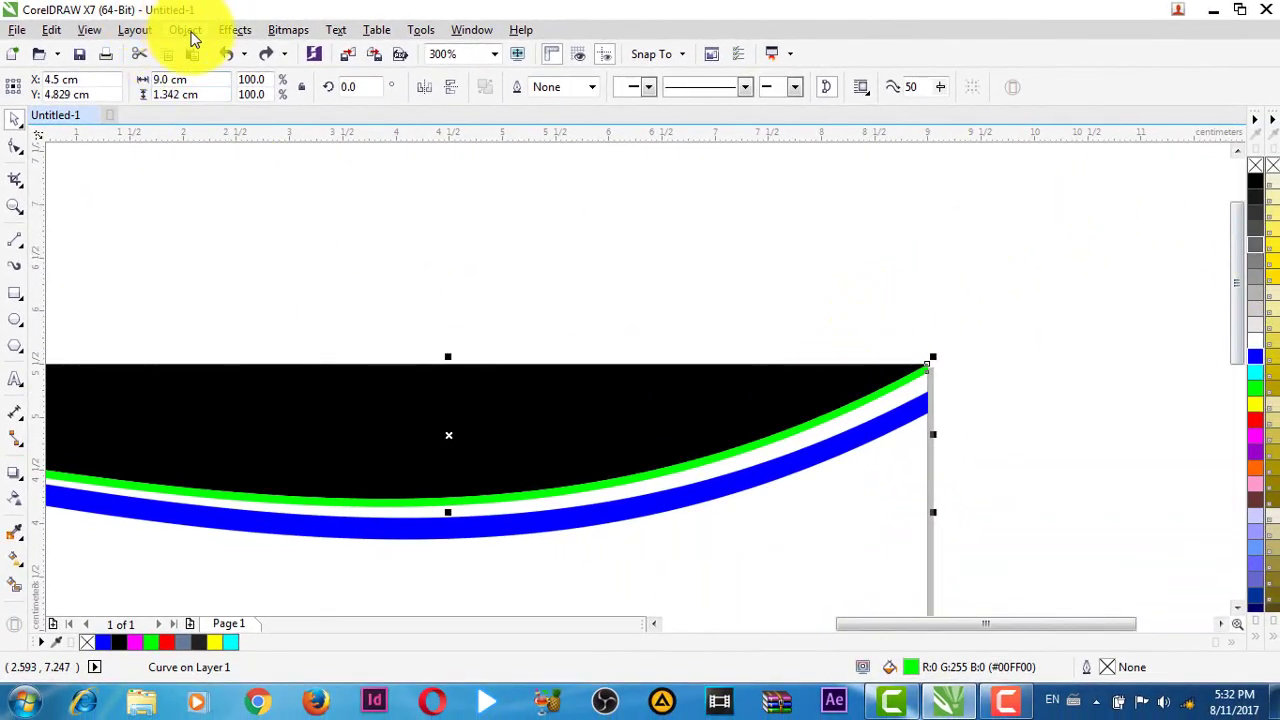
pyautogui.click(235, 29)
pyautogui.click(268, 160)
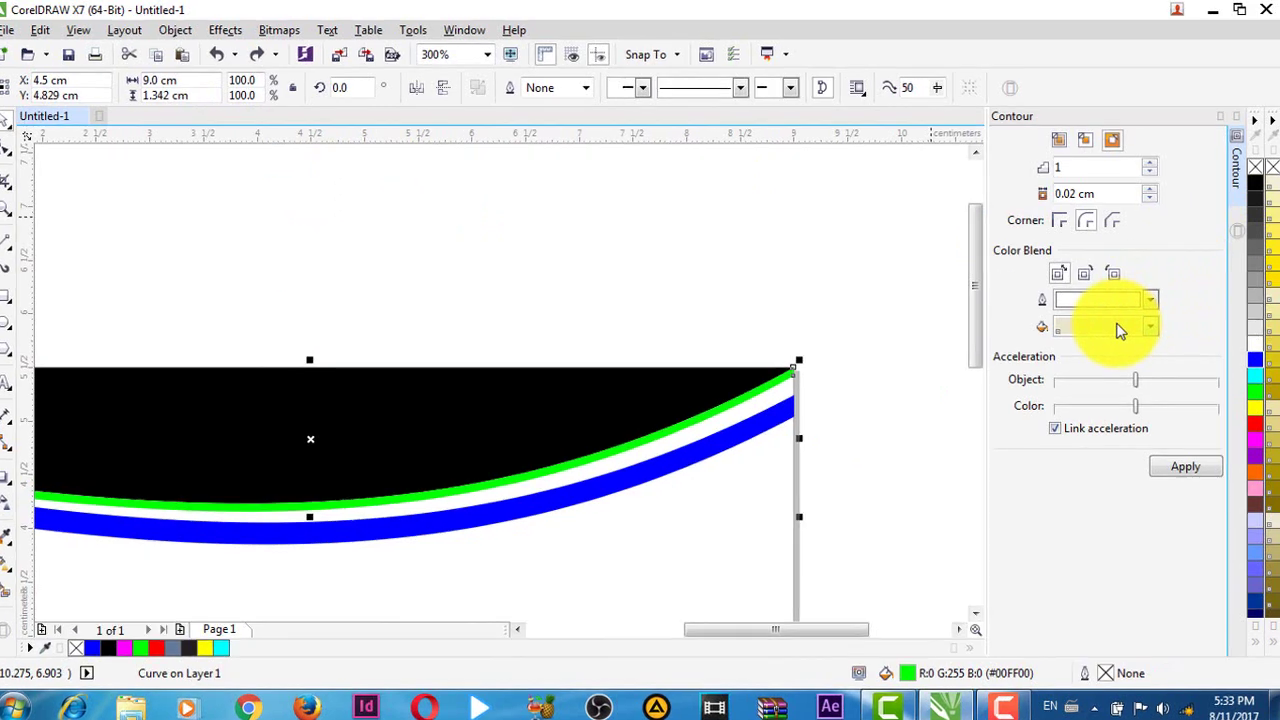
pyautogui.click(1120, 328)
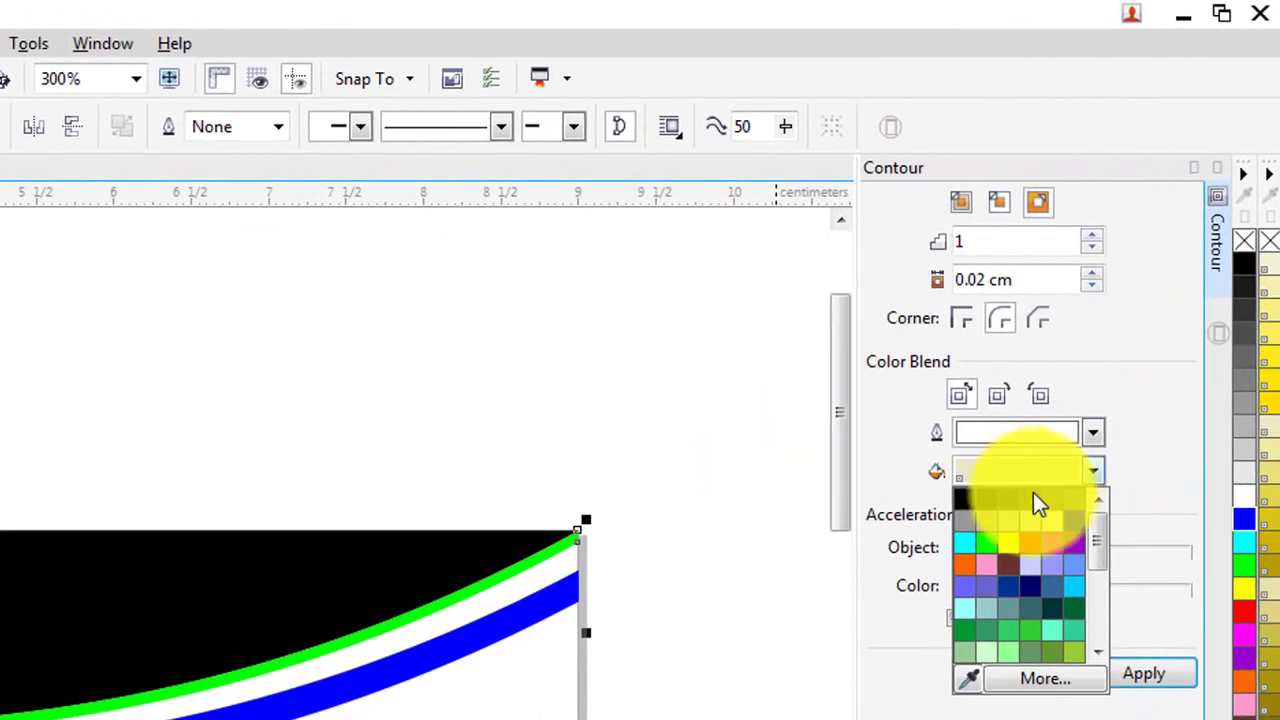
pyautogui.click(1012, 510)
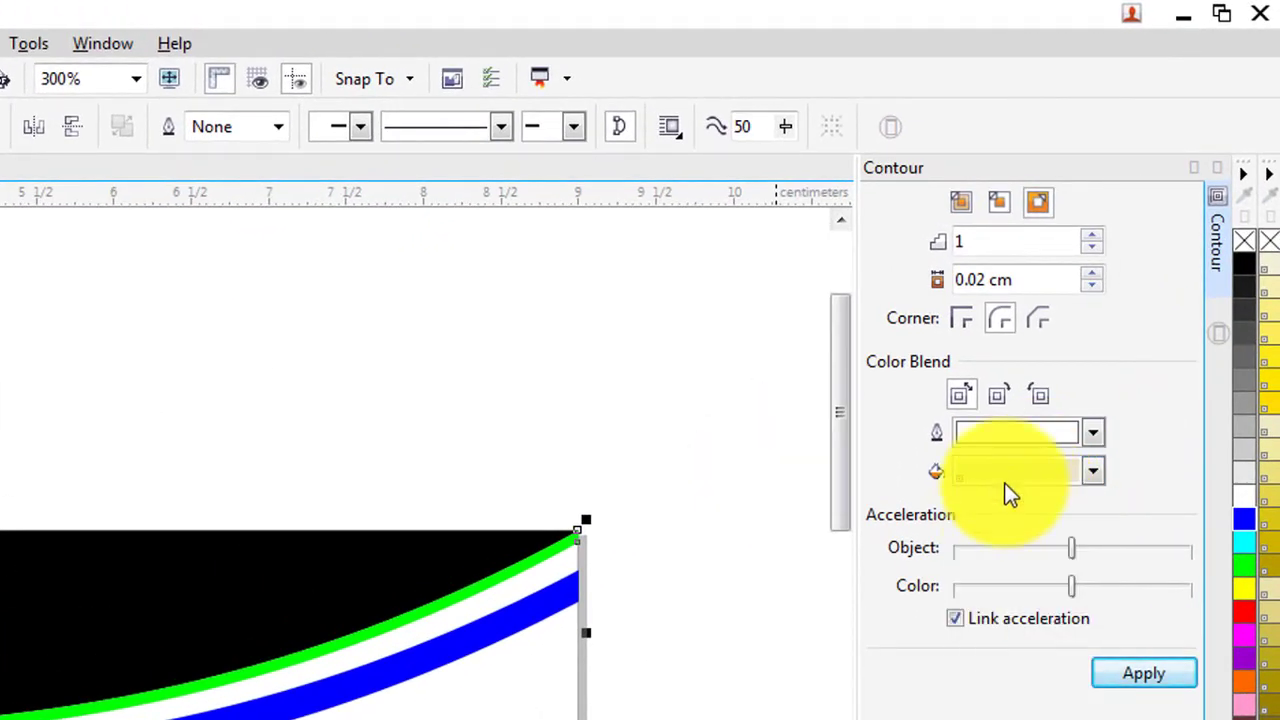
pyautogui.click(1007, 432)
pyautogui.click(1010, 467)
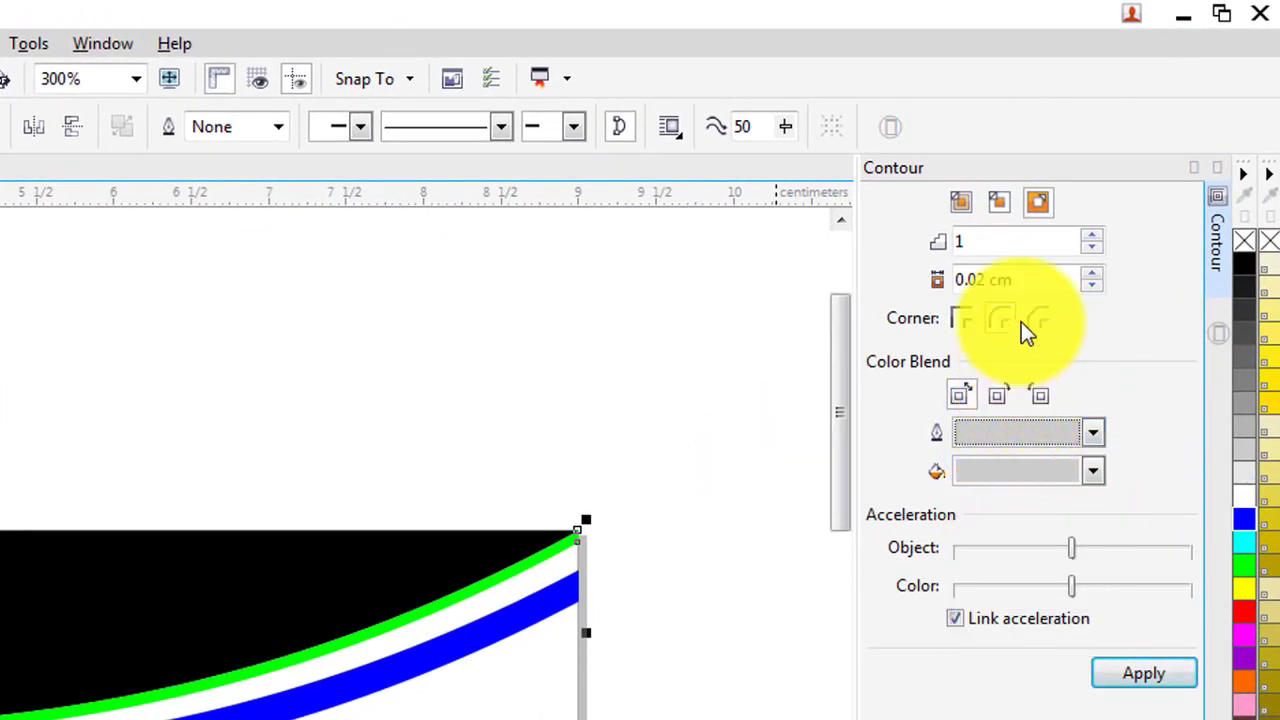
pyautogui.click(1137, 673)
# - Clear the selection and close the Contour docker
pyautogui.click(762, 697)
pyautogui.scroll(2, 419, 580)
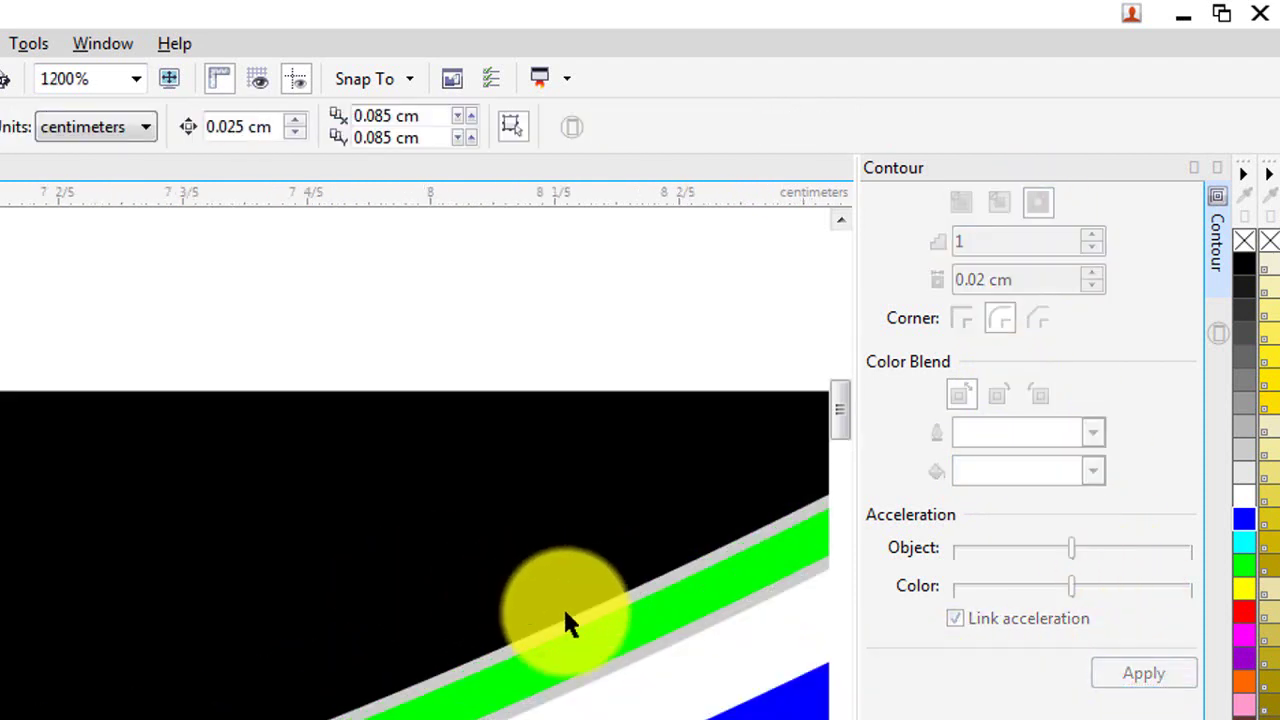
pyautogui.scroll(-1, 566, 623)
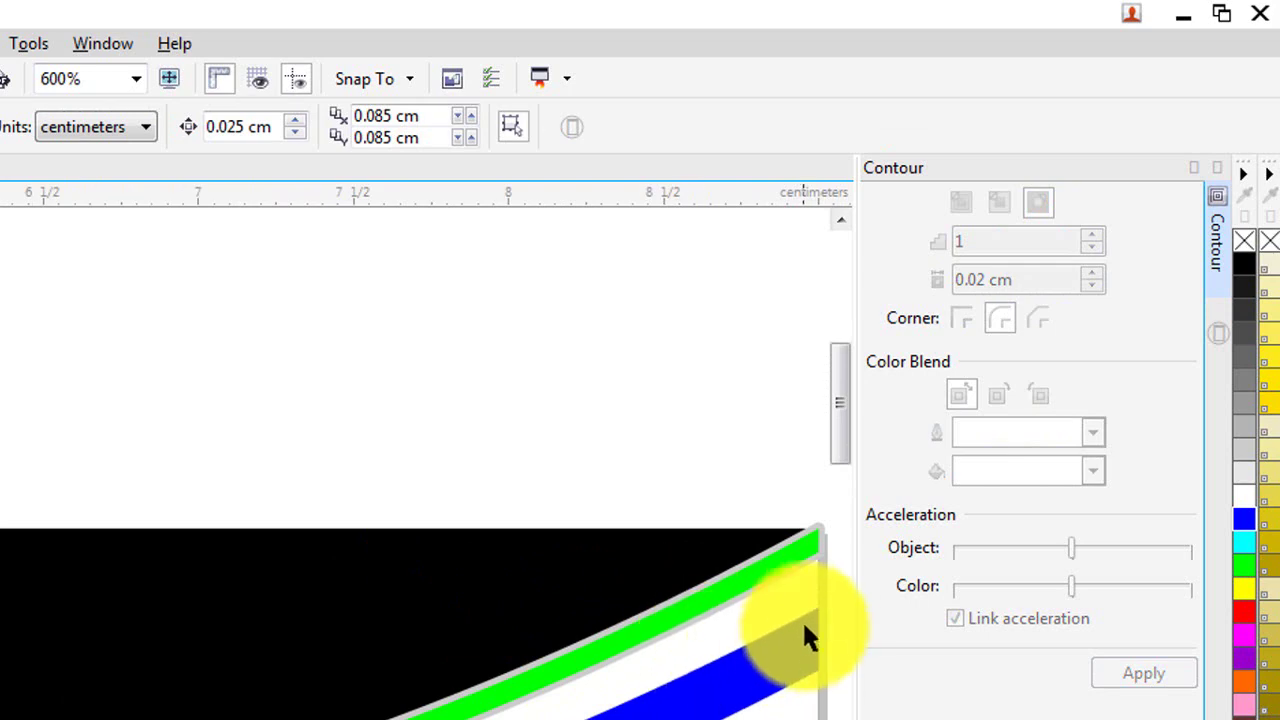
pyautogui.scroll(2, 606, 660)
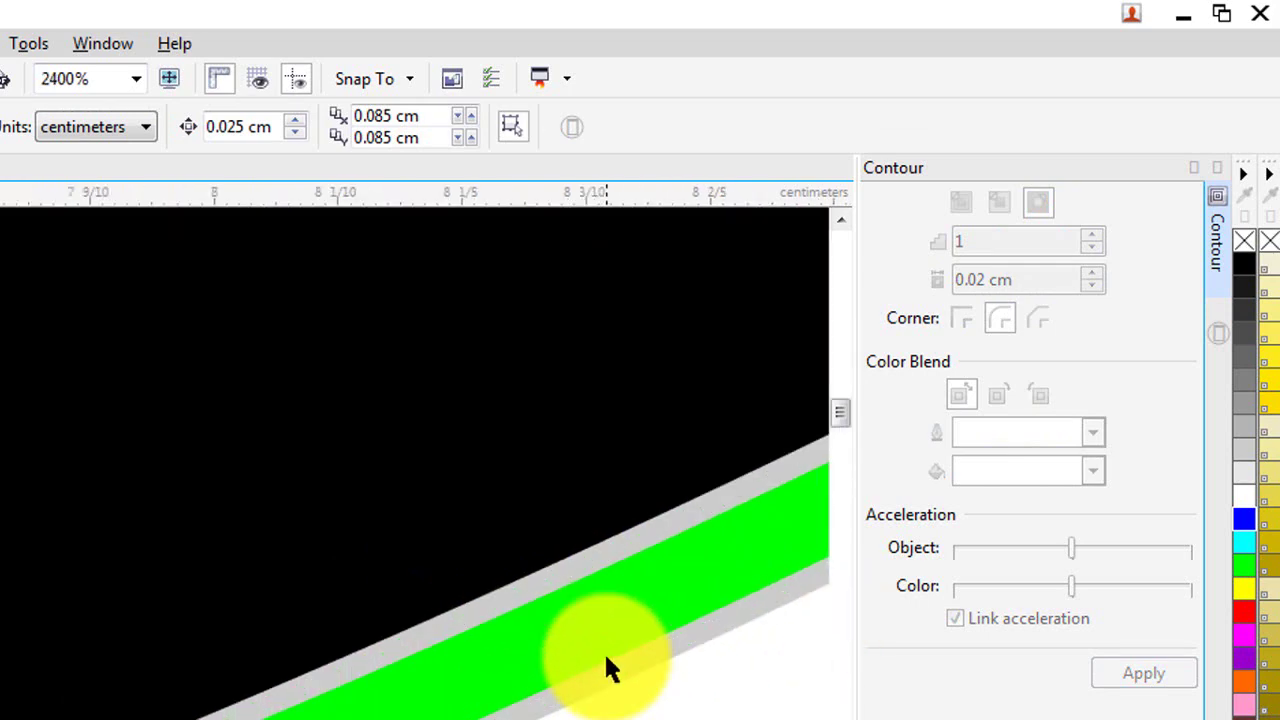
pyautogui.scroll(-1, 606, 665)
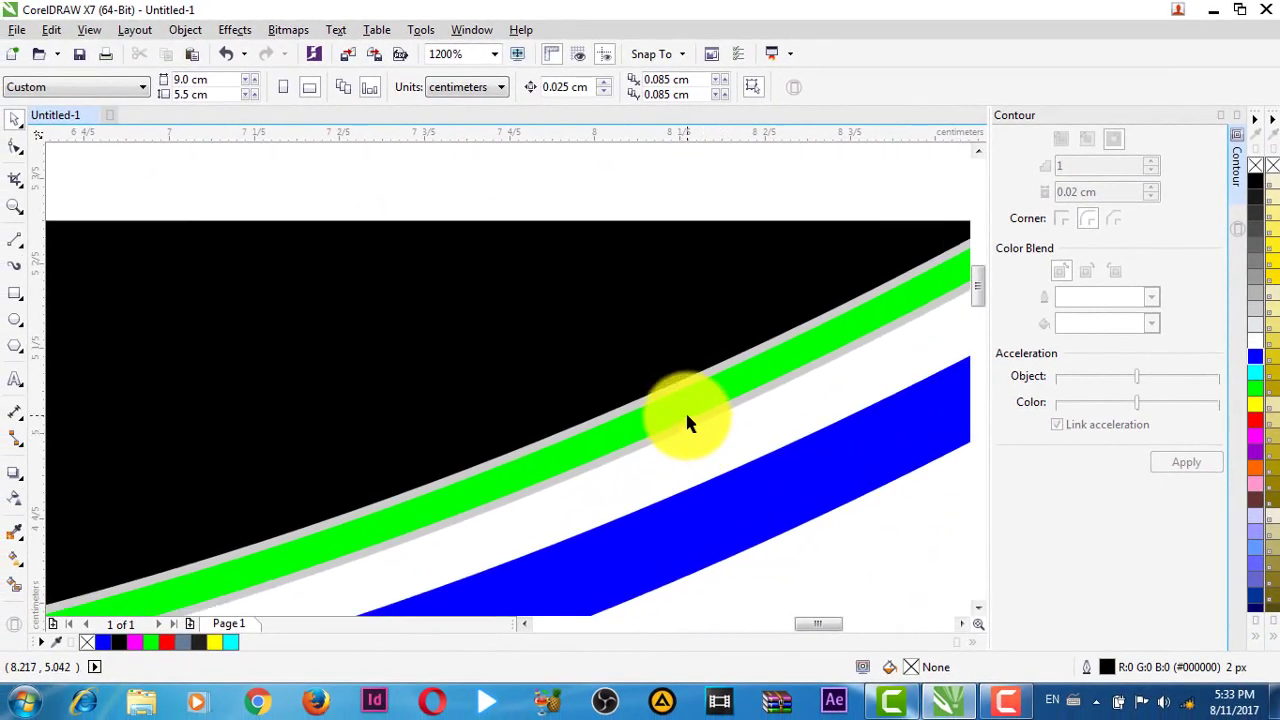
pyautogui.scroll(1, 742, 438)
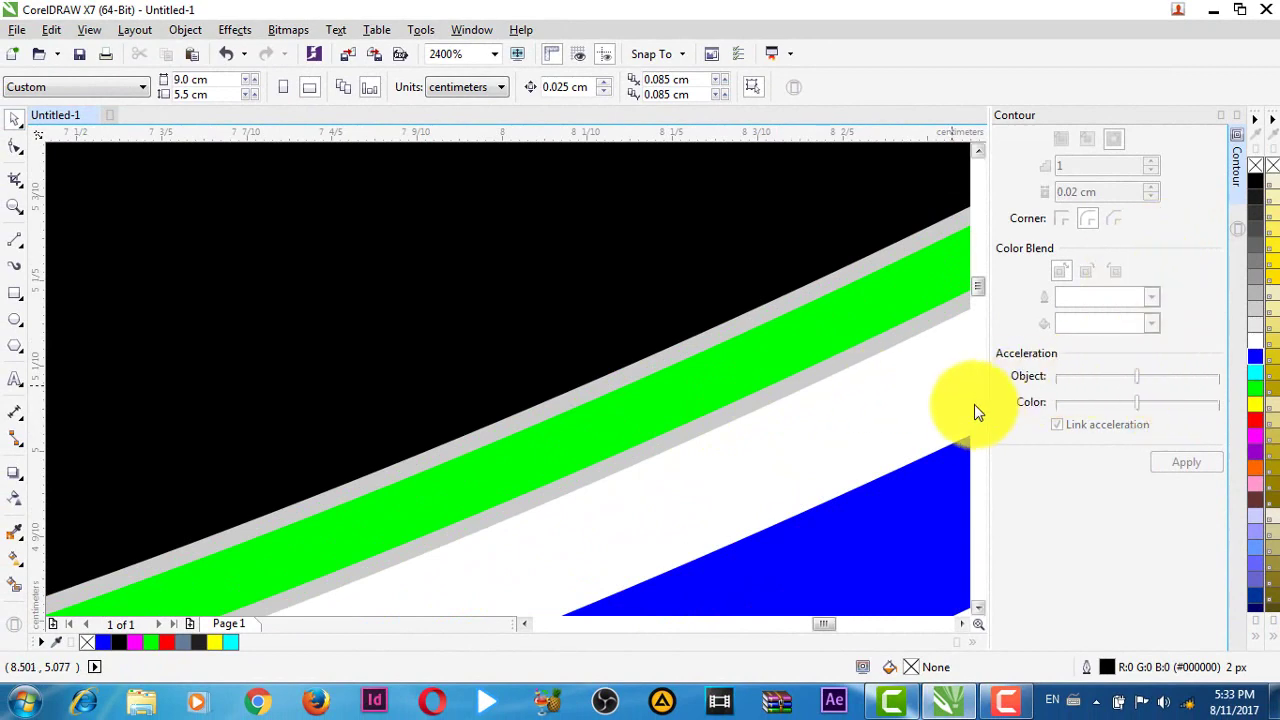
pyautogui.click(1238, 121)
# - Zoom in to inspect the green, white and blue band edges, then select the black curved shape
pyautogui.scroll(-6, 931, 350)
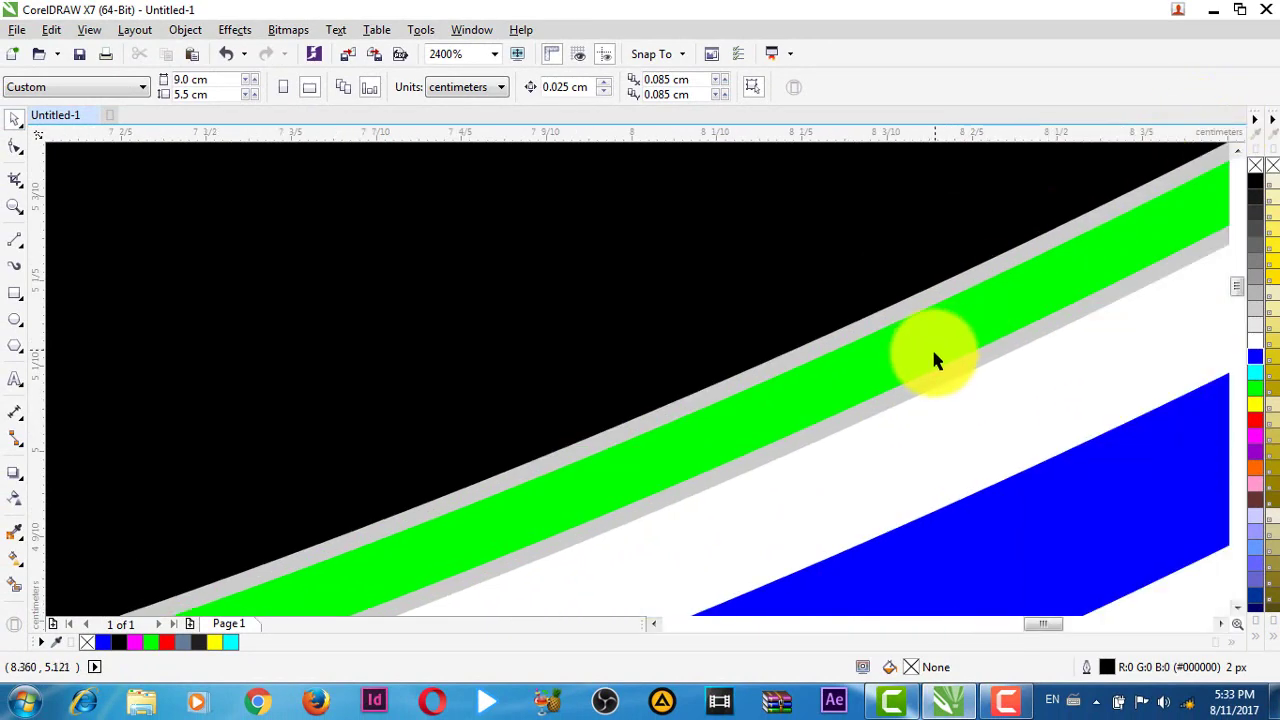
pyautogui.scroll(6, 828, 438)
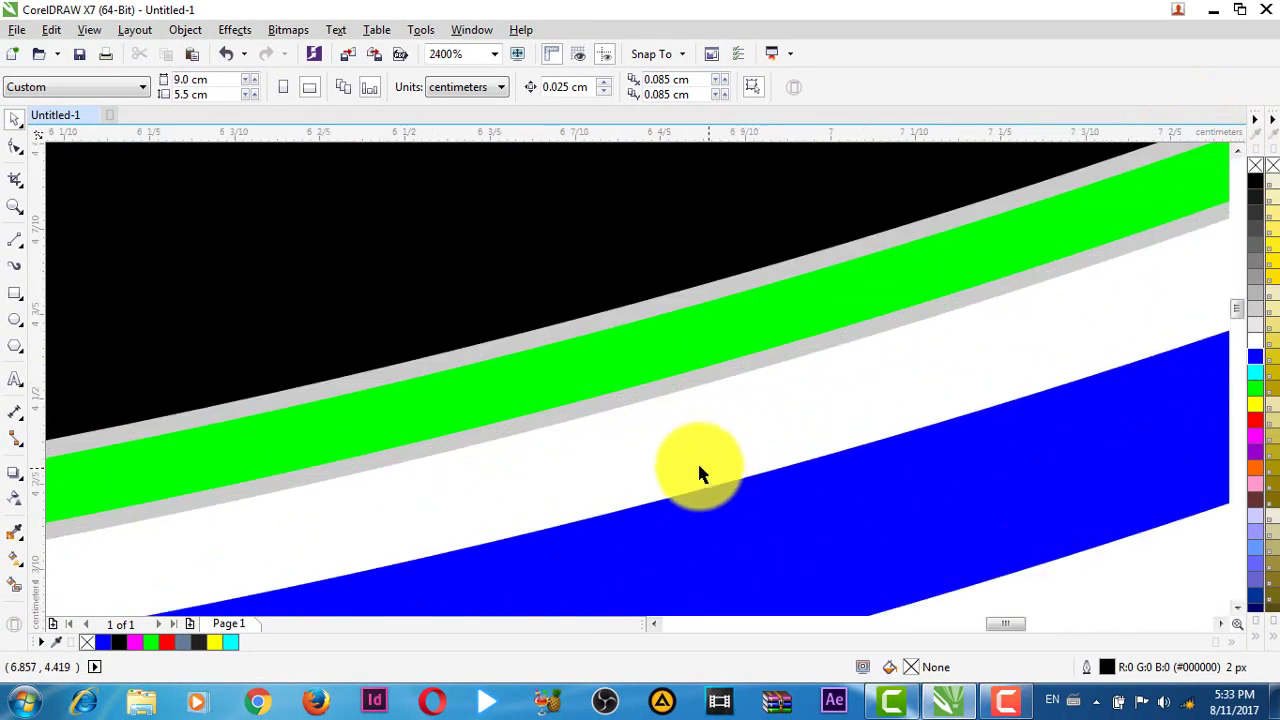
pyautogui.scroll(-5, 700, 382)
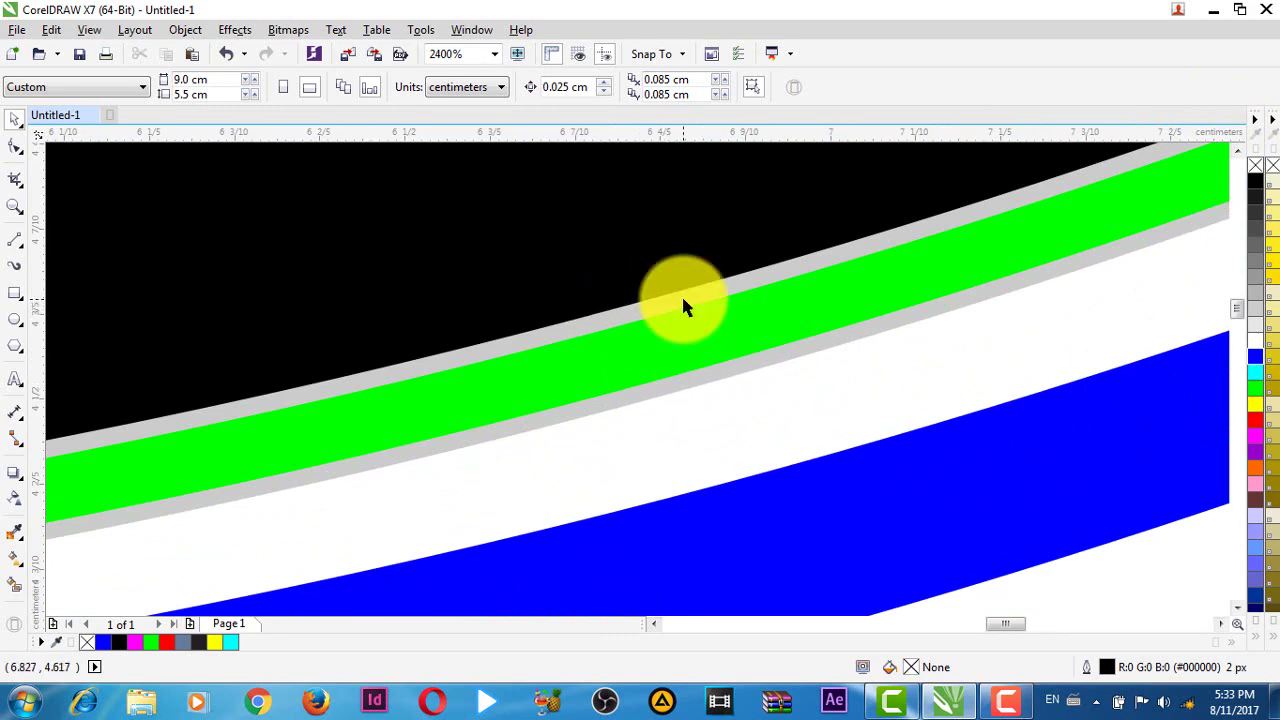
pyautogui.scroll(3, 624, 402)
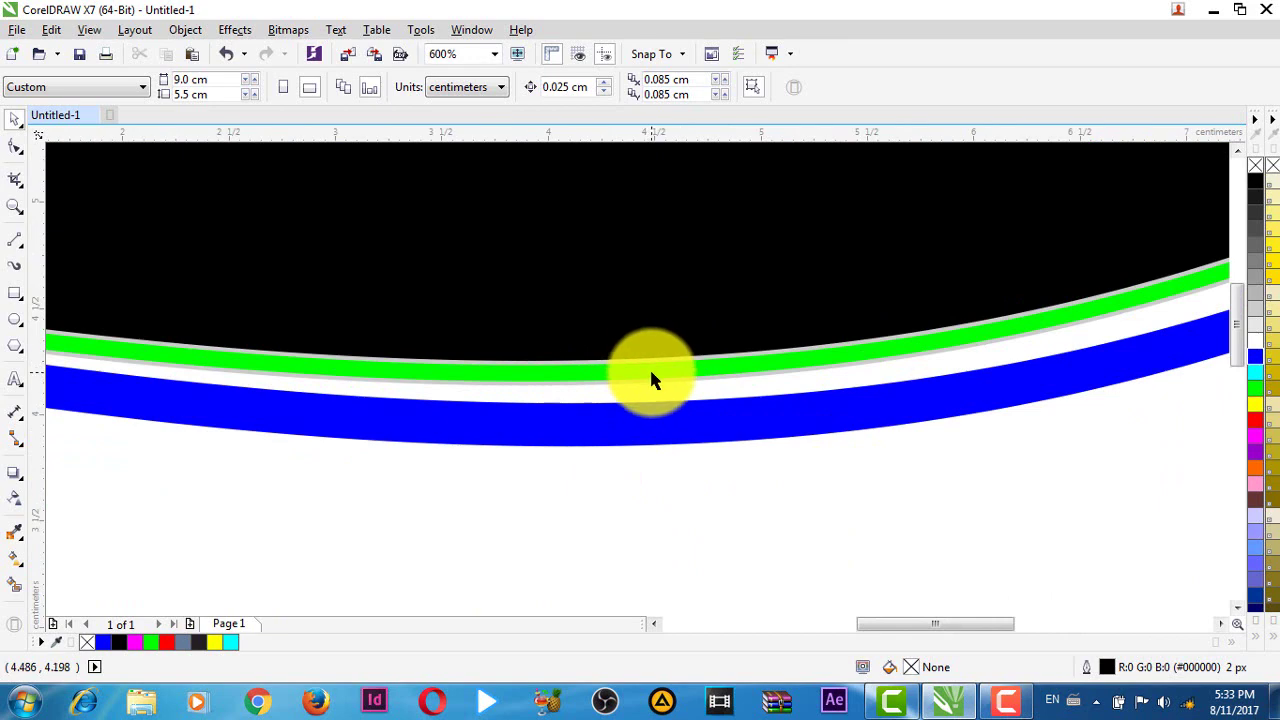
pyautogui.click(650, 378)
pyautogui.click(703, 508)
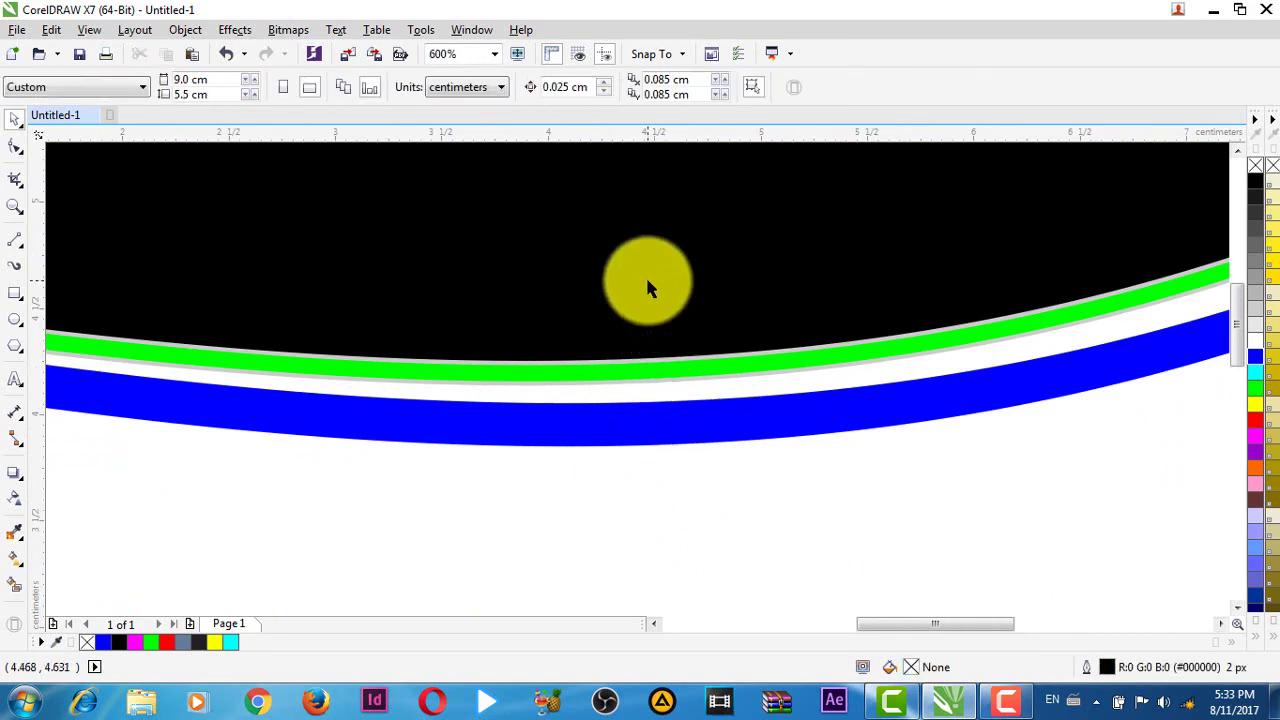
pyautogui.click(647, 282)
# - Move the black curved shape to the front of the page
pyautogui.rightClick(647, 284)
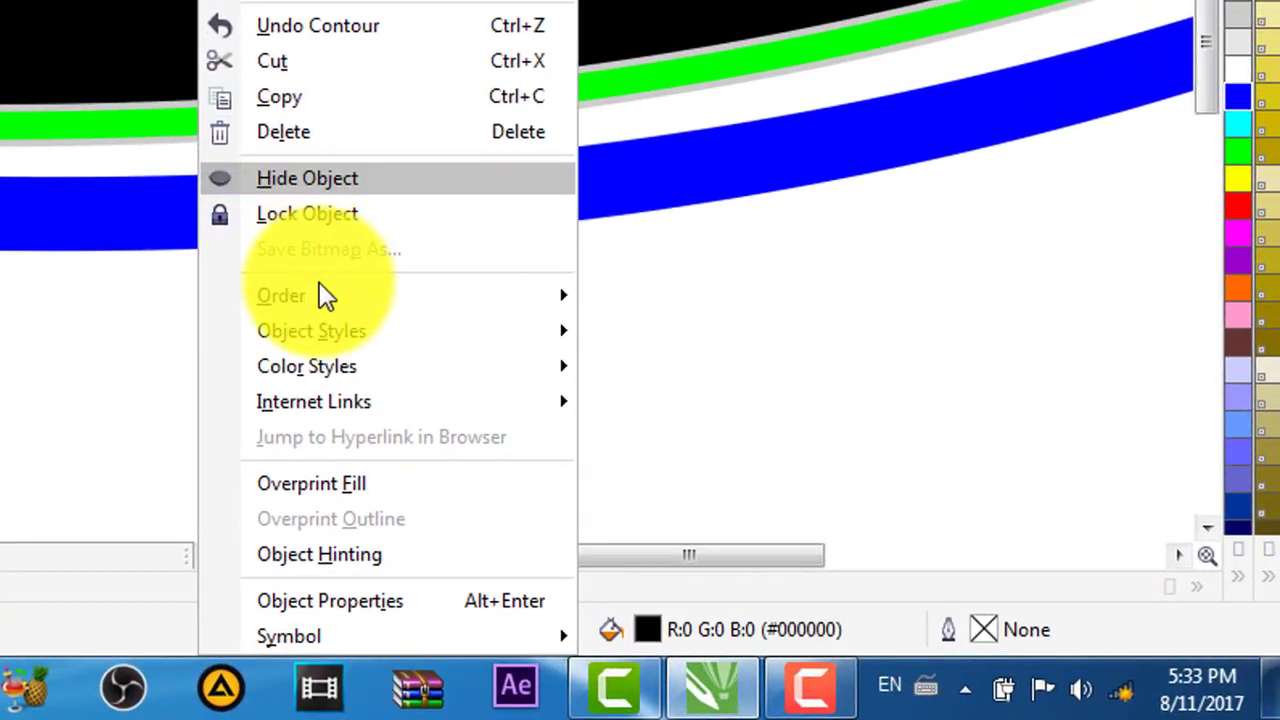
pyautogui.moveTo(618, 424)
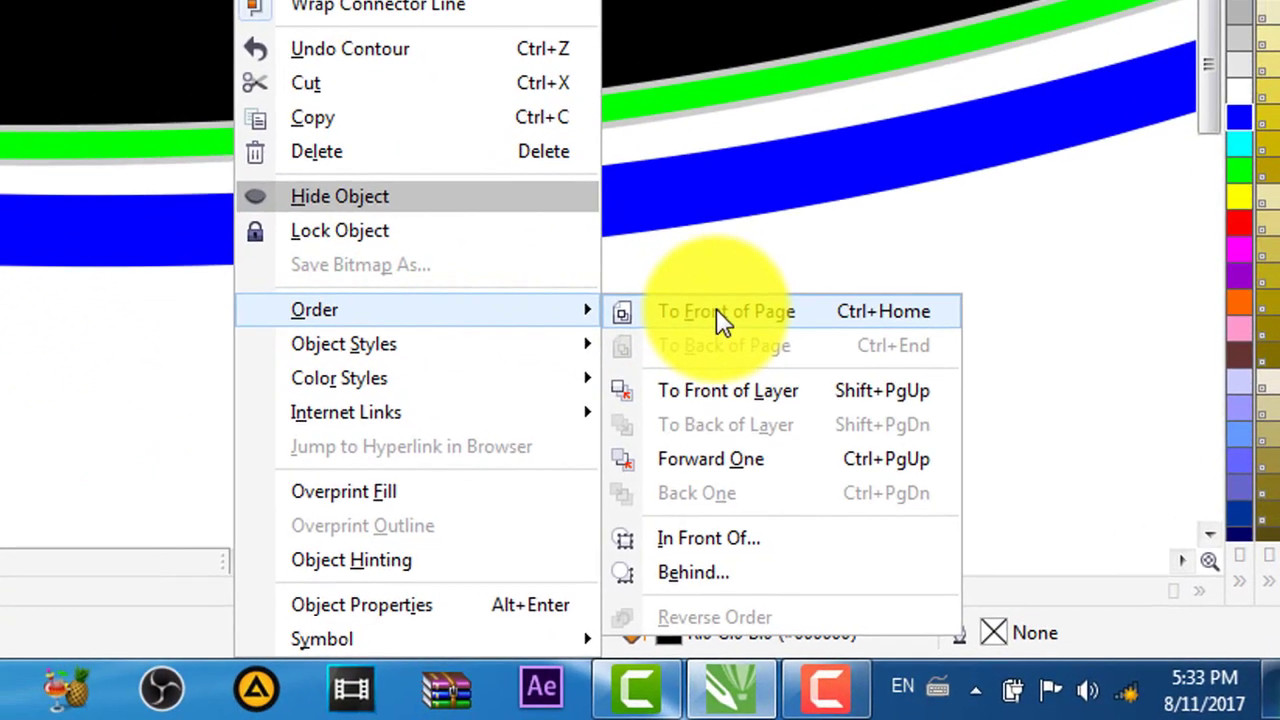
pyautogui.click(700, 297)
pyautogui.scroll(2, 706, 281)
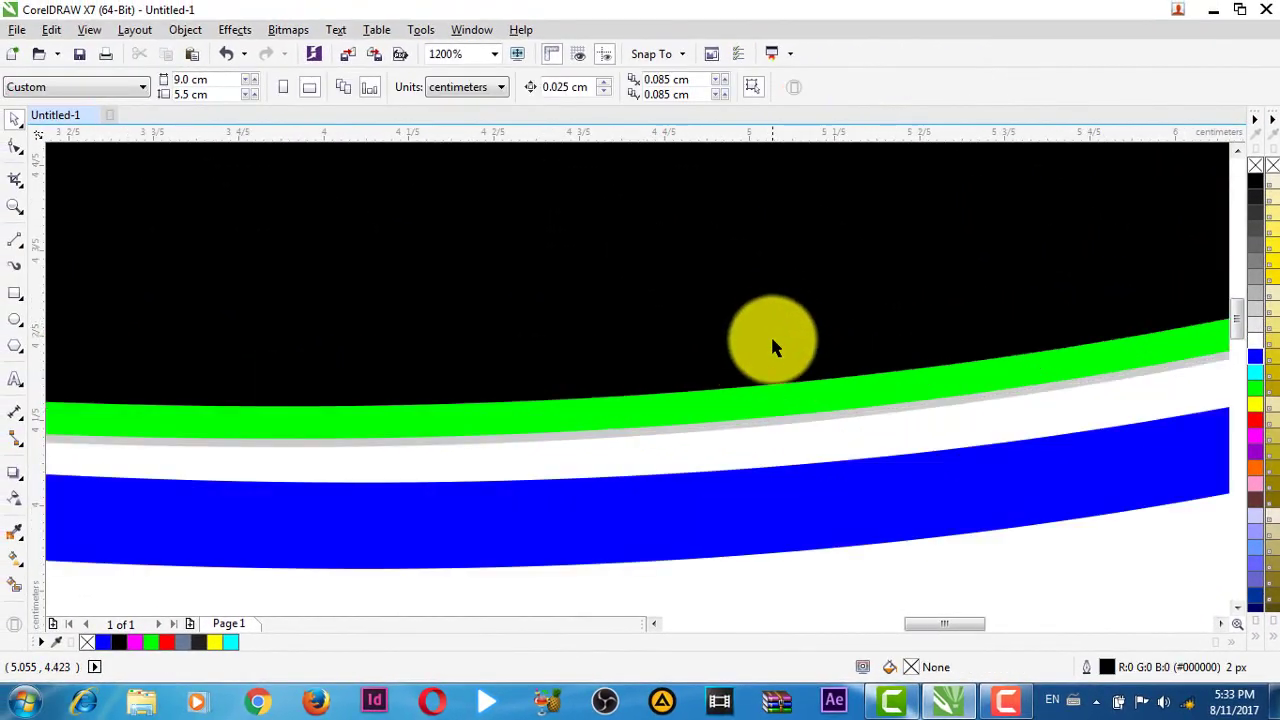
pyautogui.scroll(-3, 788, 422)
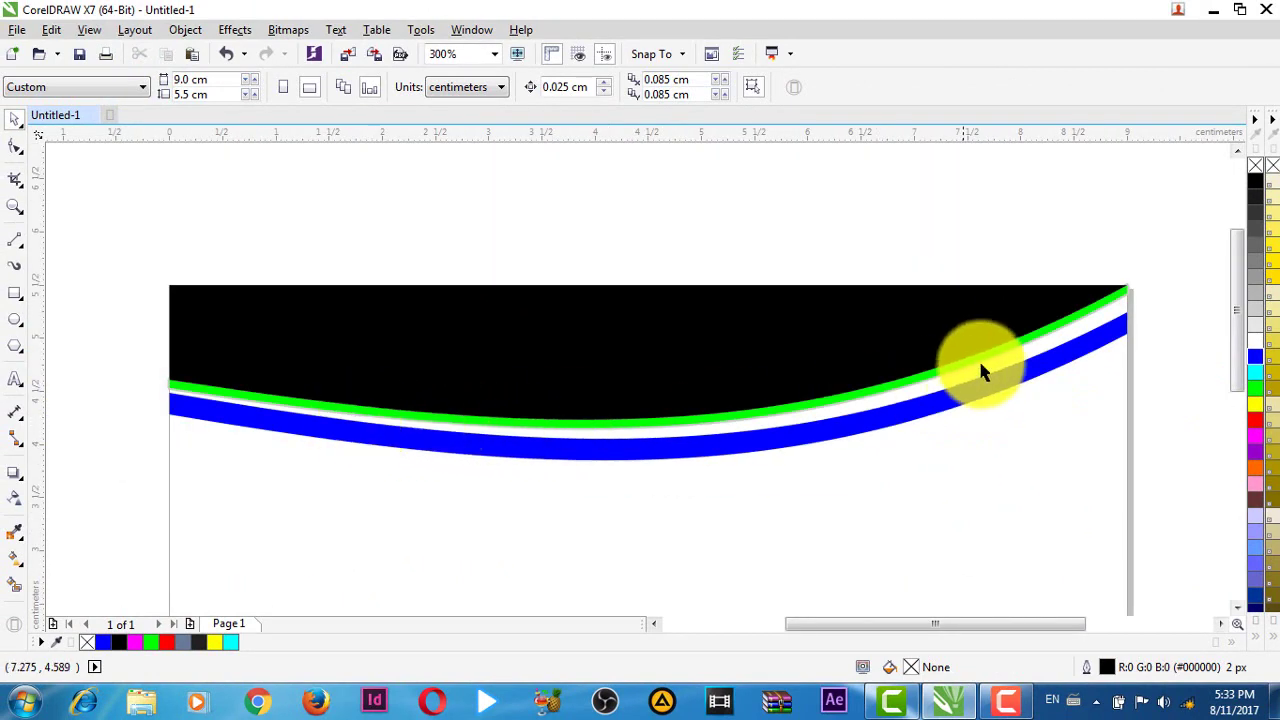
pyautogui.scroll(4, 1004, 318)
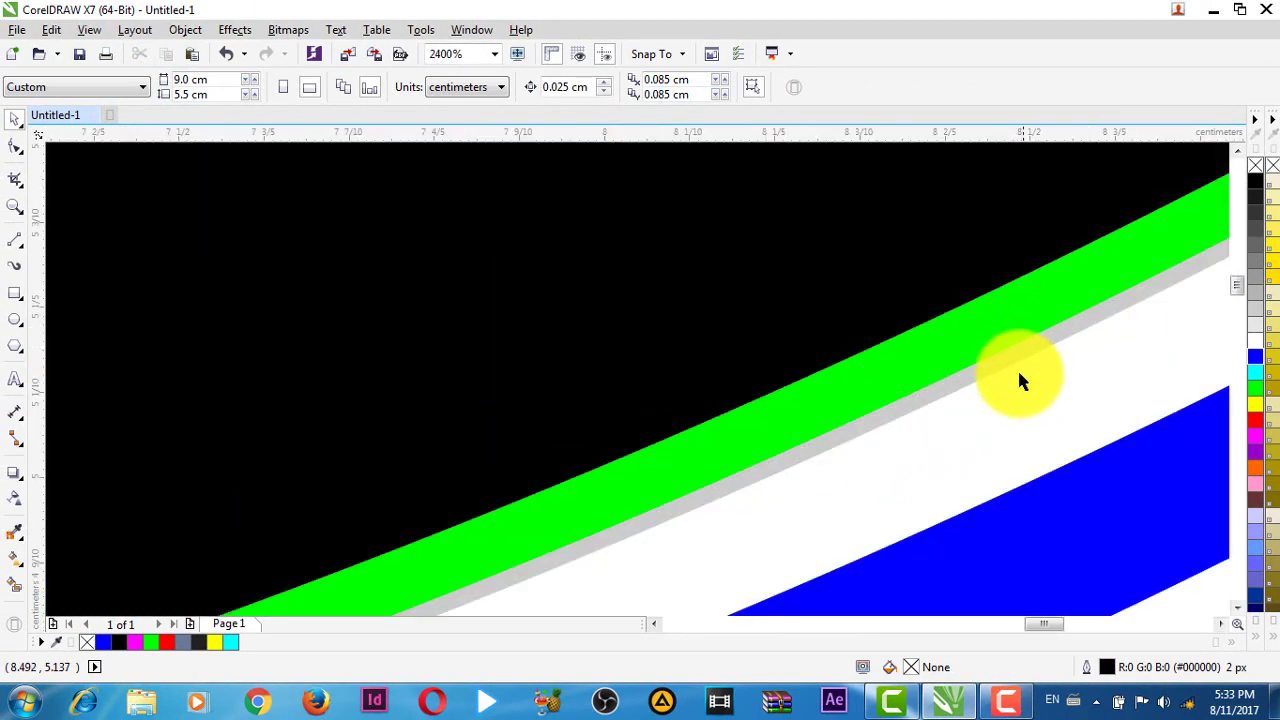
# - Reselect the black shape and bring it fully to the front, checking the grey edge up close
pyautogui.click(1006, 402)
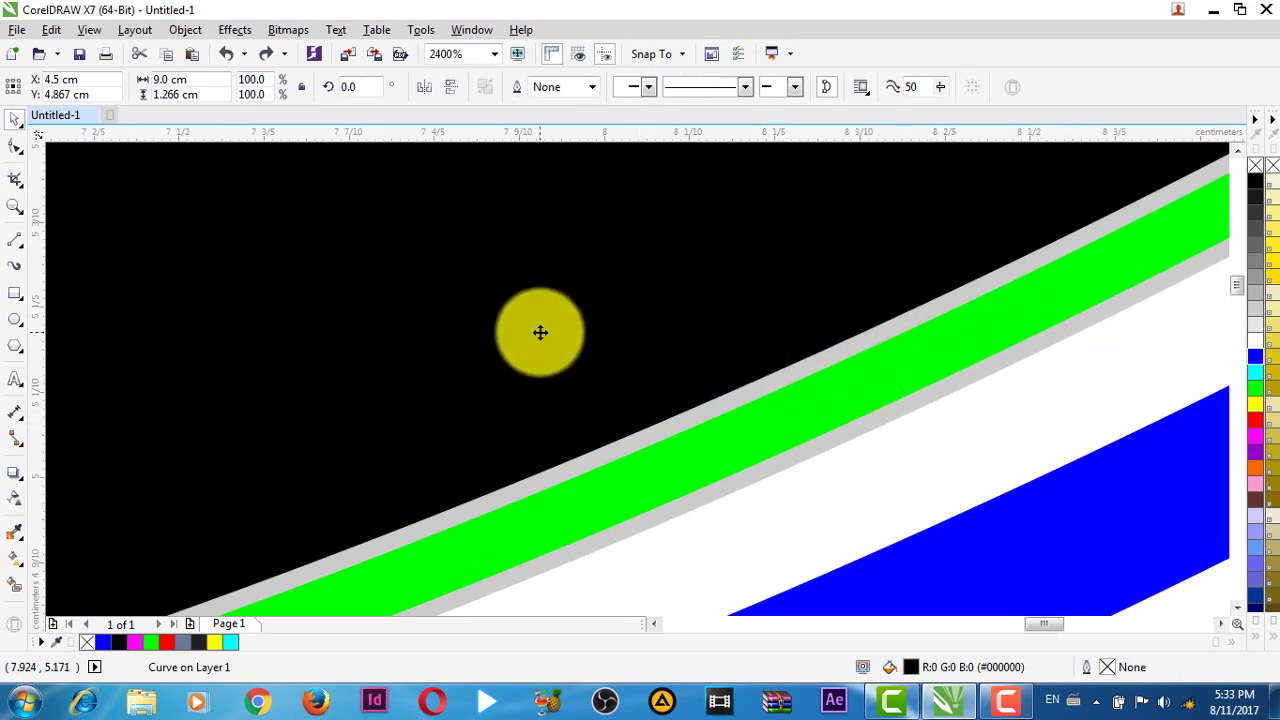
pyautogui.rightClick(540, 332)
pyautogui.moveTo(622, 478)
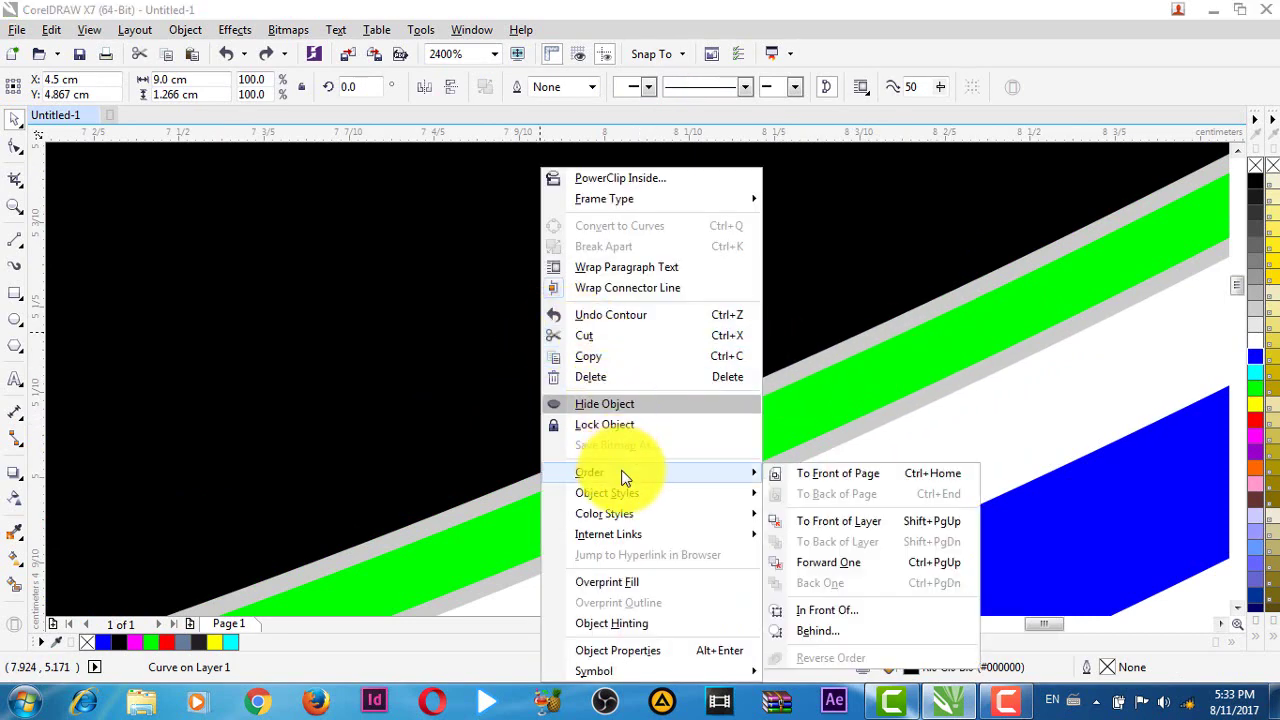
pyautogui.click(806, 478)
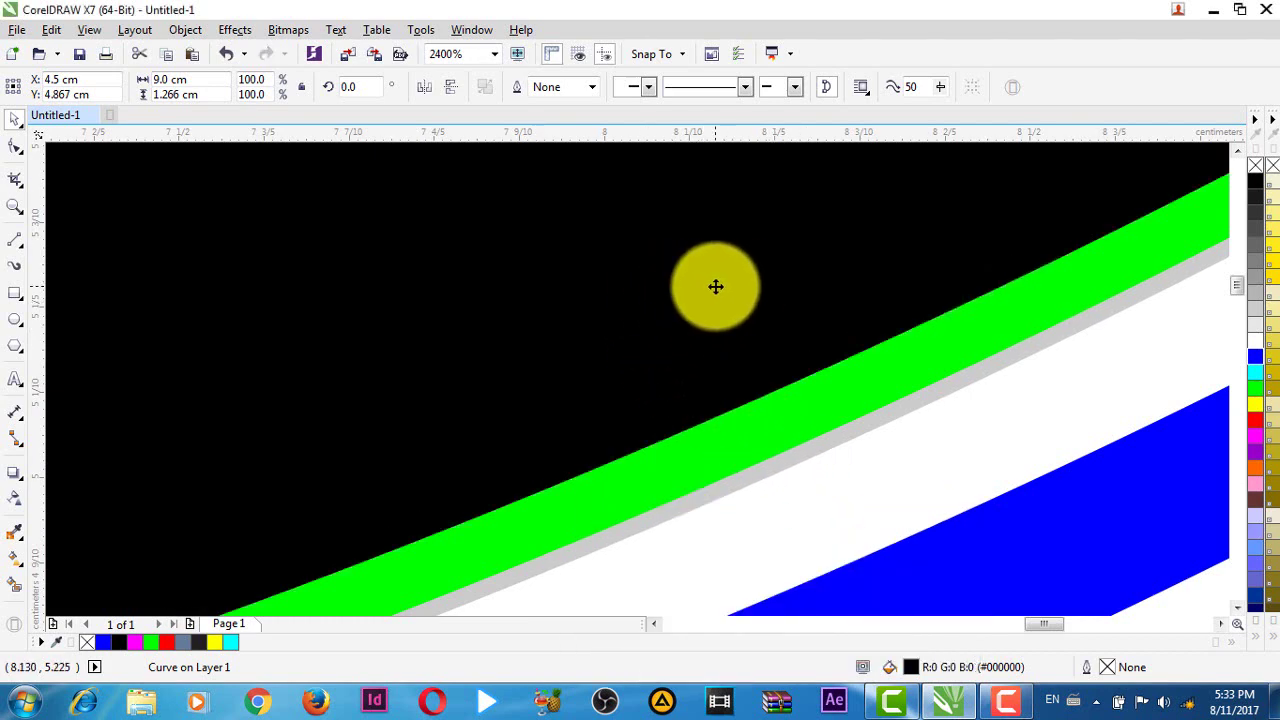
pyautogui.scroll(-1, 811, 432)
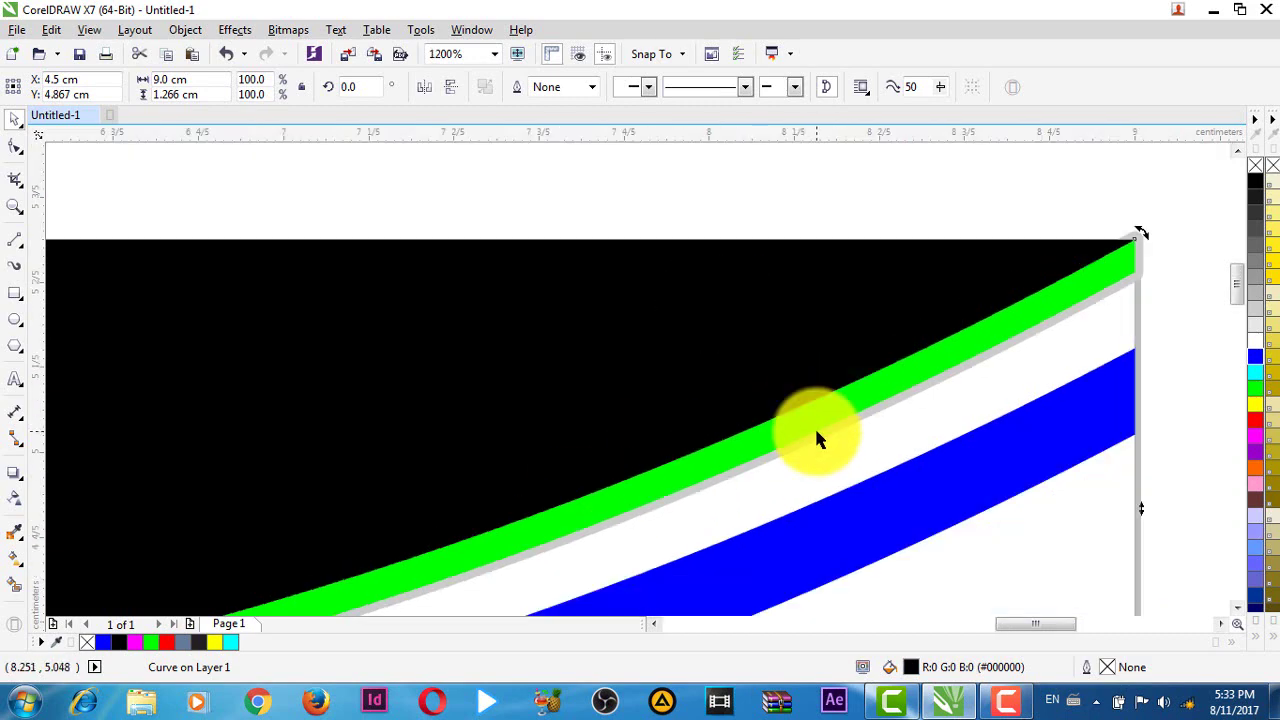
pyautogui.scroll(1, 1161, 250)
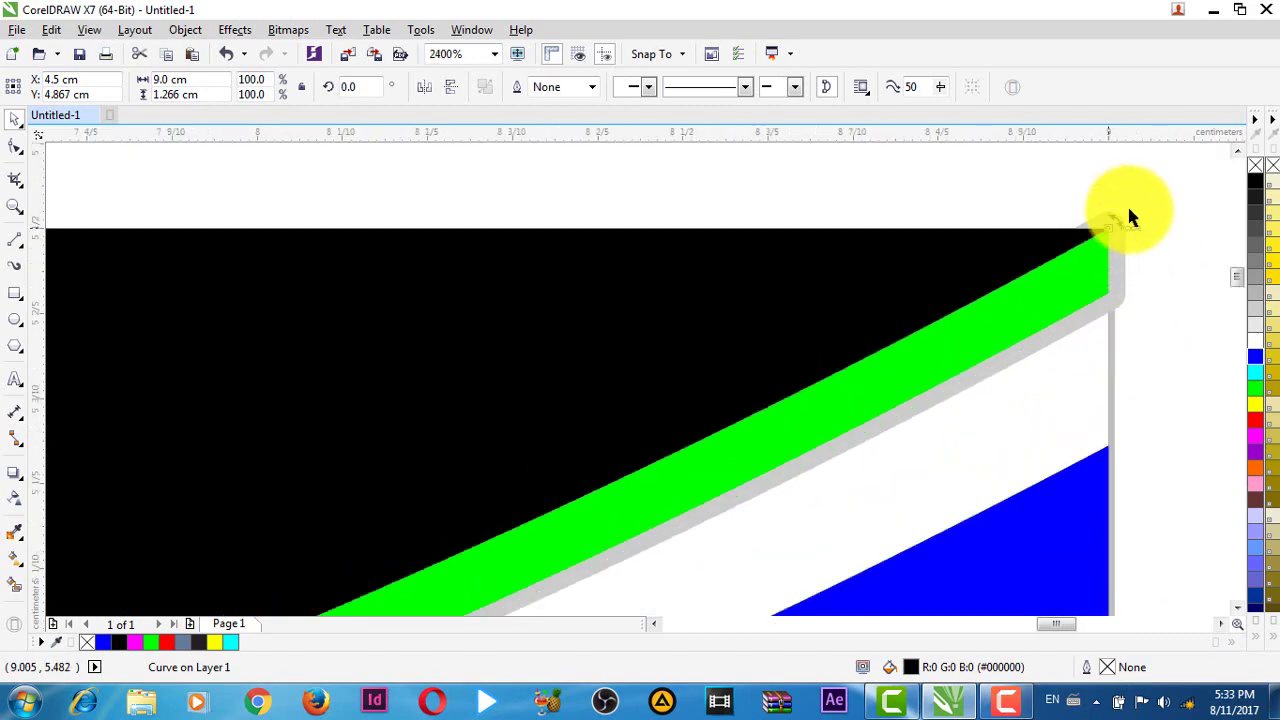
pyautogui.scroll(-3, 1143, 373)
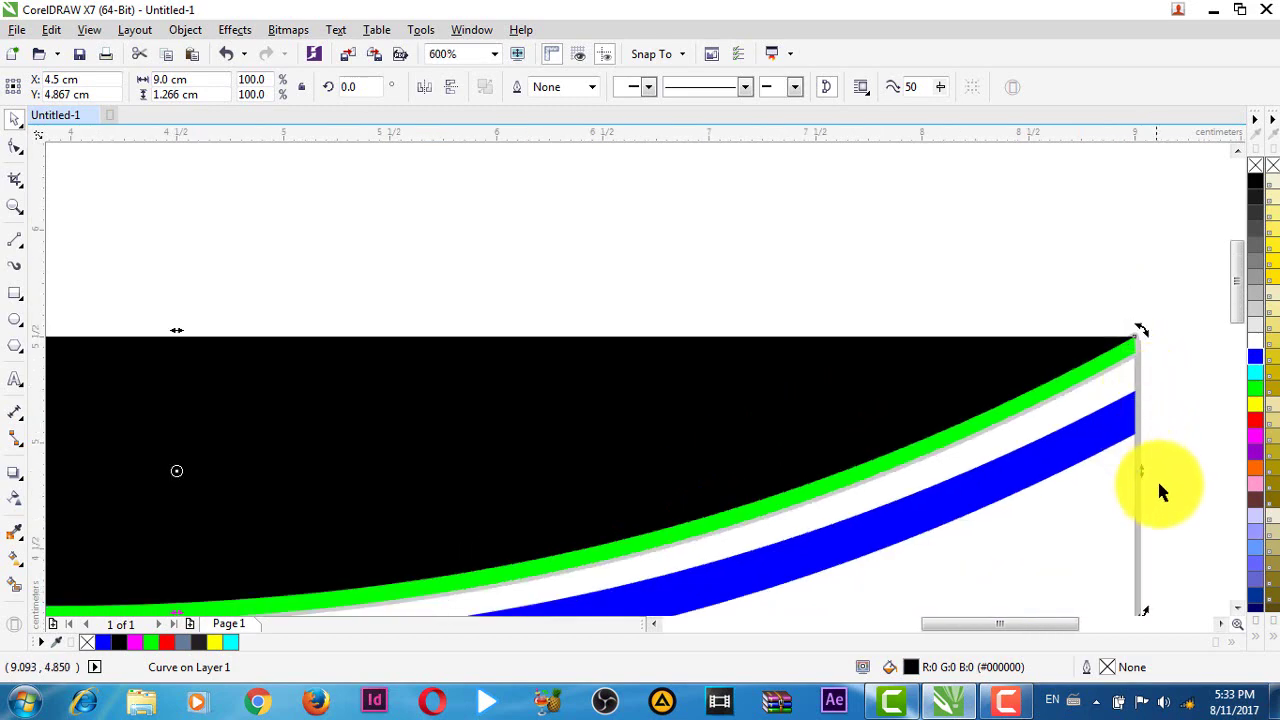
pyautogui.scroll(1, 1109, 501)
pyautogui.scroll(-2, 957, 403)
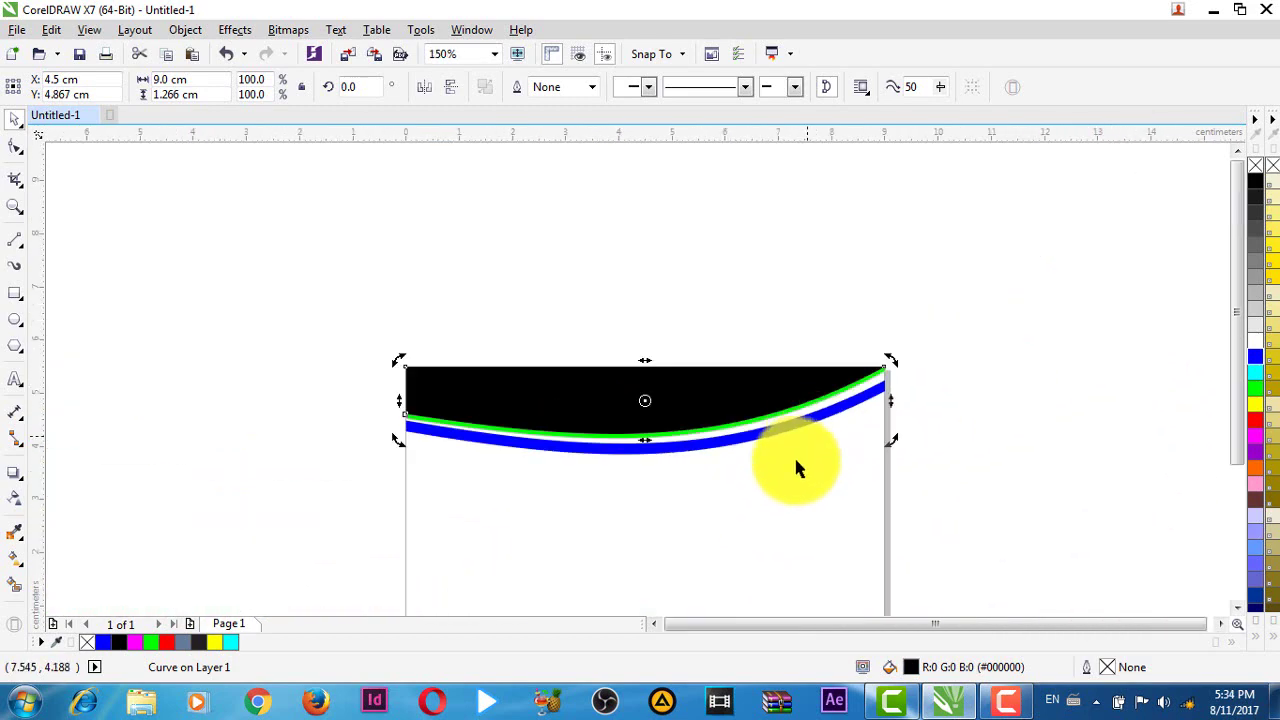
pyautogui.scroll(2, 789, 440)
pyautogui.scroll(-1, 748, 447)
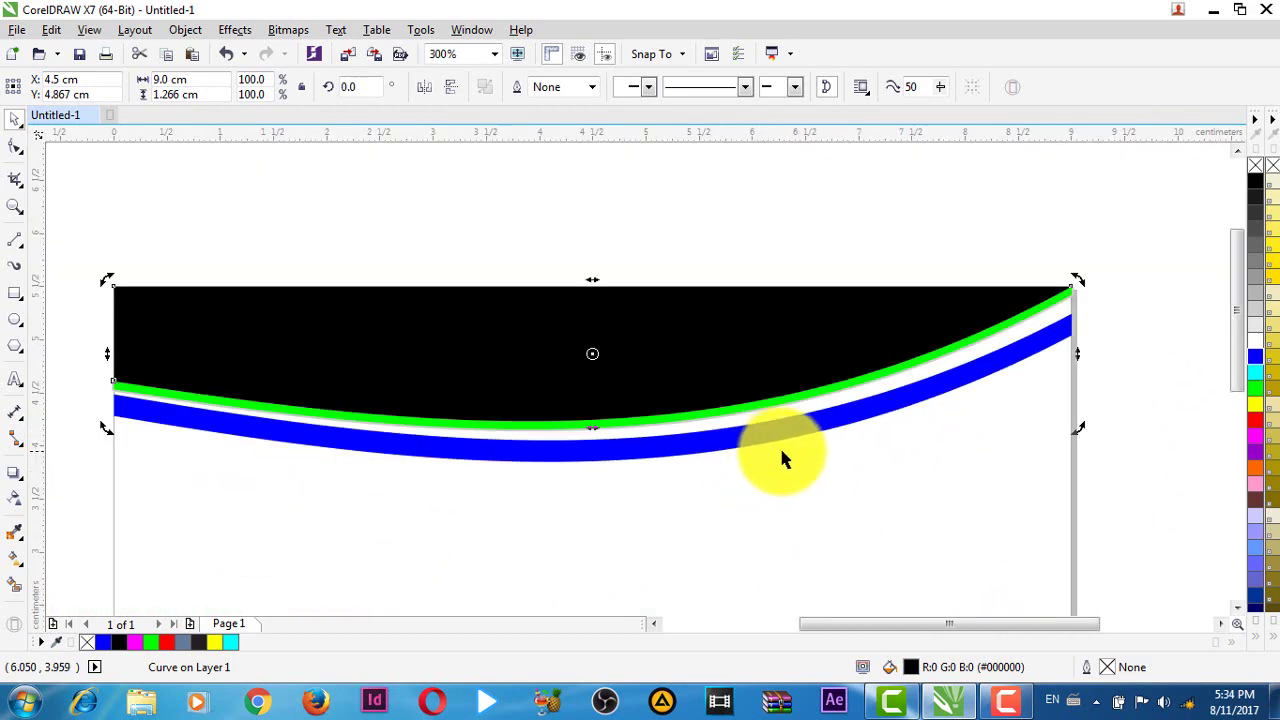
# - Deselect everything, then select the blue curved band
pyautogui.click(1120, 343)
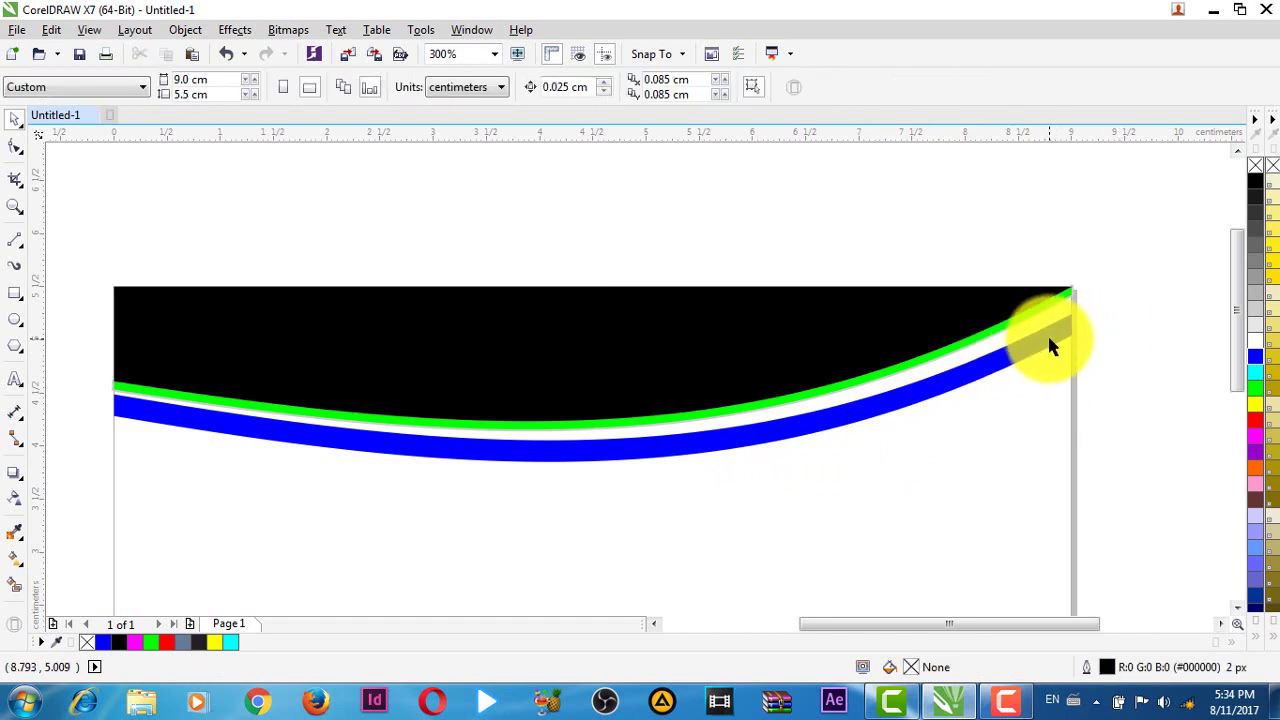
pyautogui.scroll(1, 1051, 349)
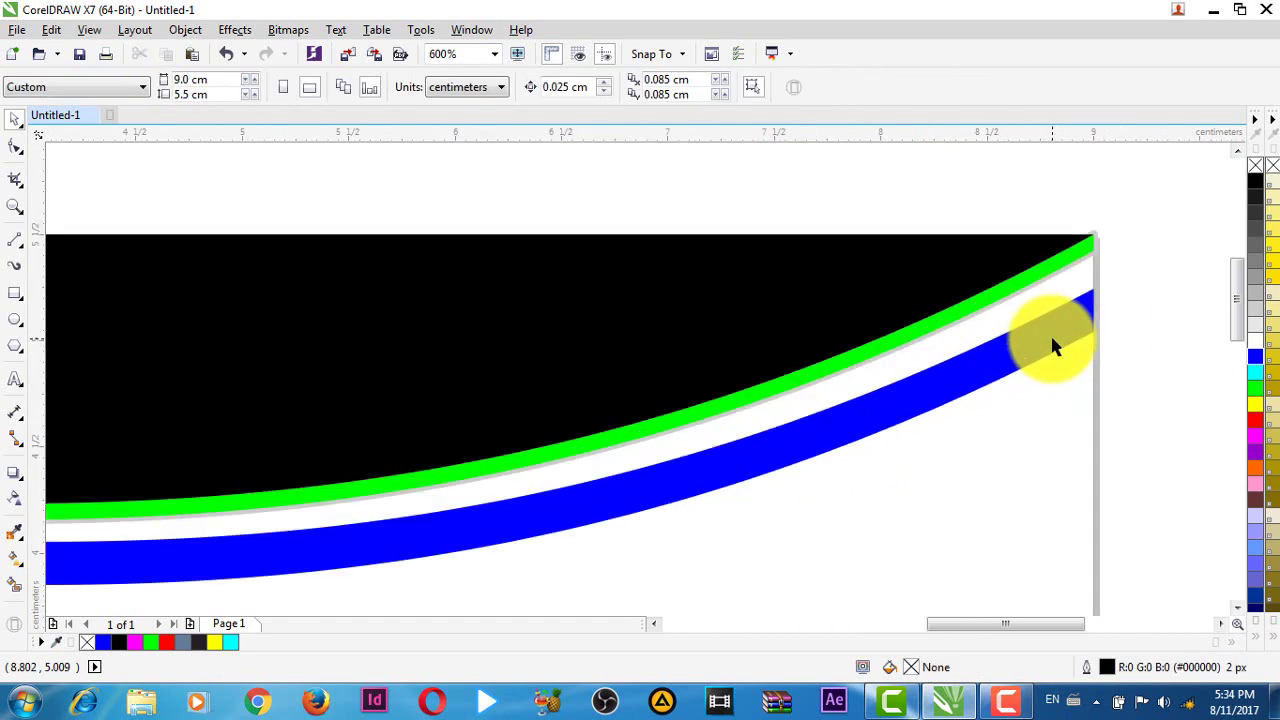
pyautogui.click(910, 402)
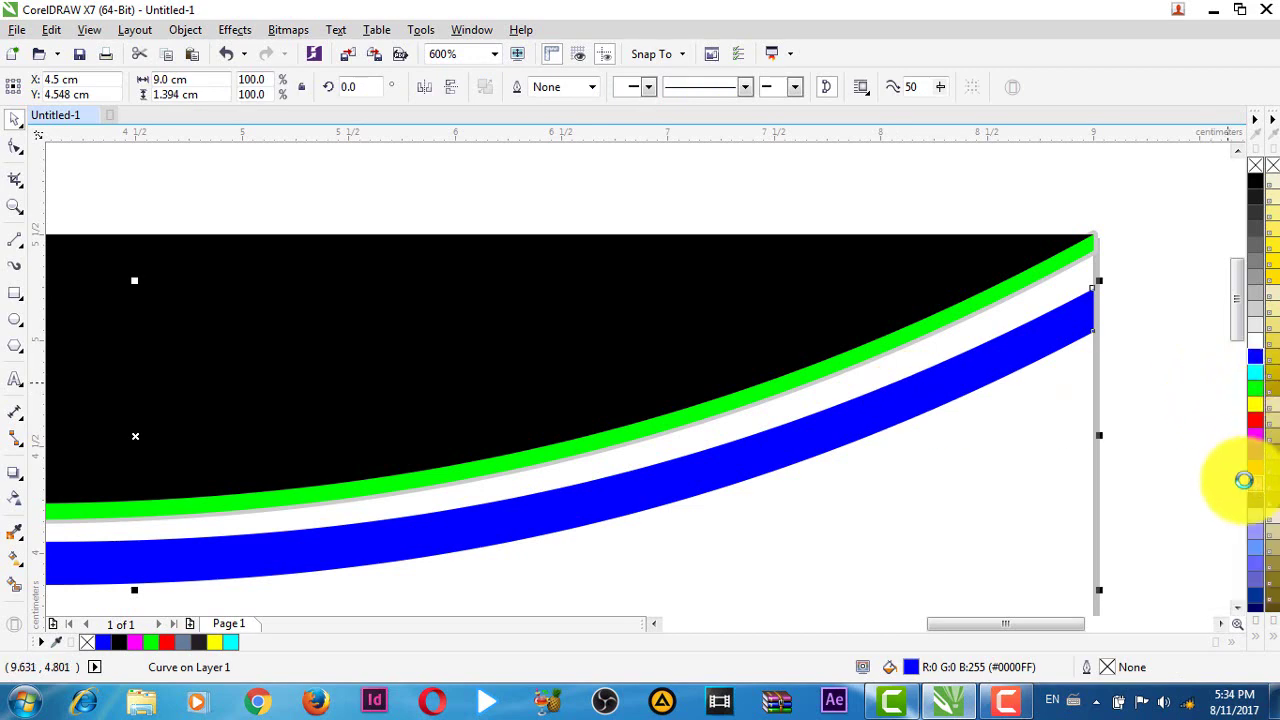
# - Fill the blue band with pink, then marquee-select all the curved header pieces
pyautogui.click(1256, 478)
pyautogui.click(1154, 404)
pyautogui.scroll(-2, 1063, 414)
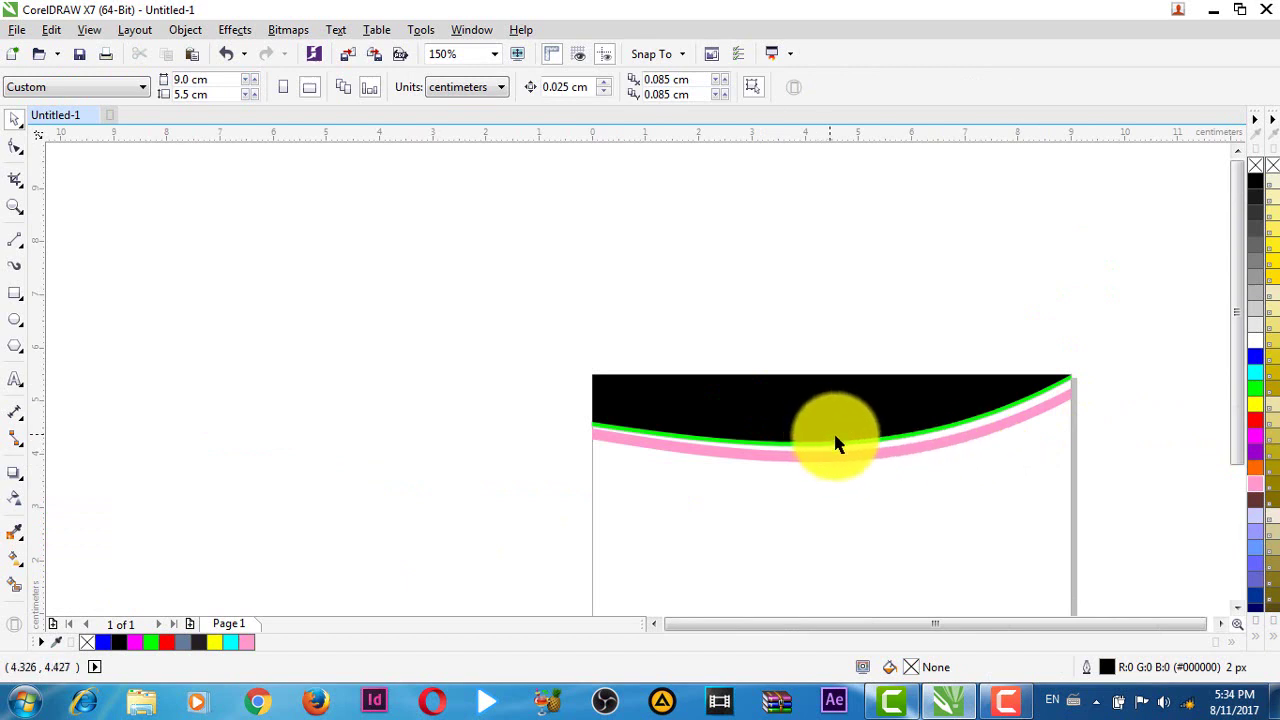
pyautogui.moveTo(1094, 491); pyautogui.dragTo(857, 397)
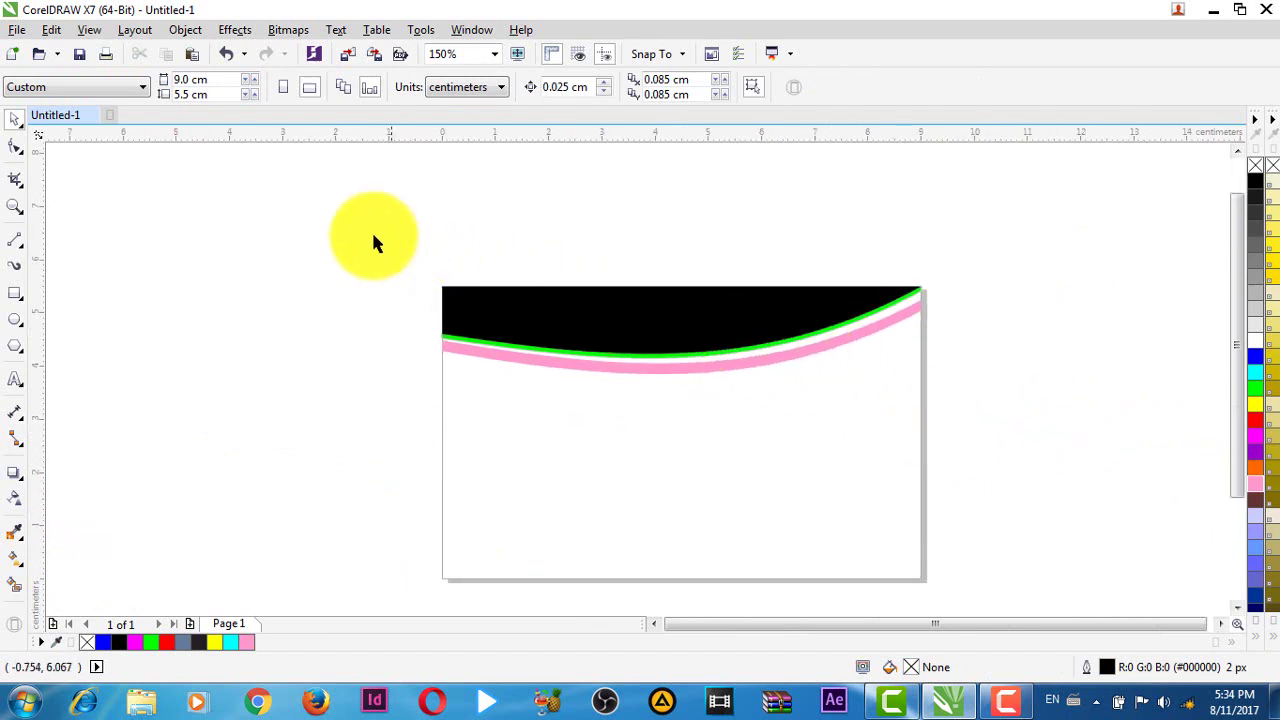
pyautogui.moveTo(1184, 437); pyautogui.dragTo(1183, 411)
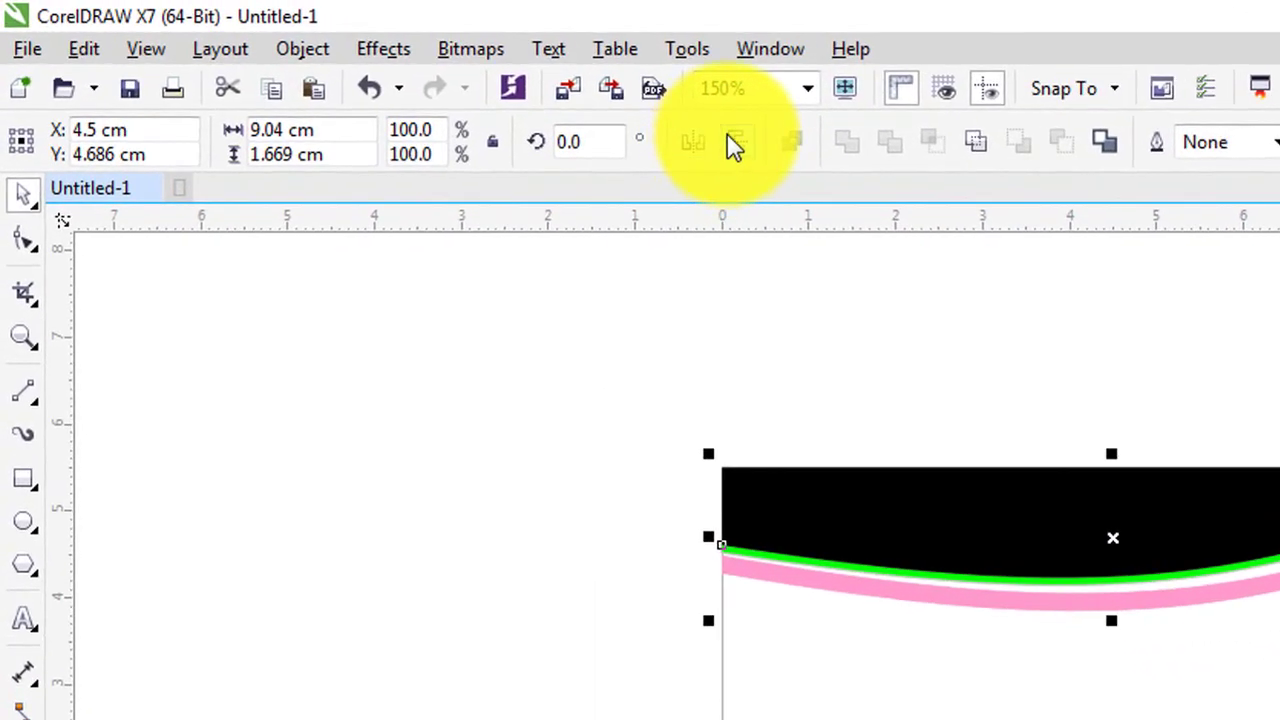
# - Flip the header pieces vertically and horizontally and move them to the card's bottom
pyautogui.click(735, 145)
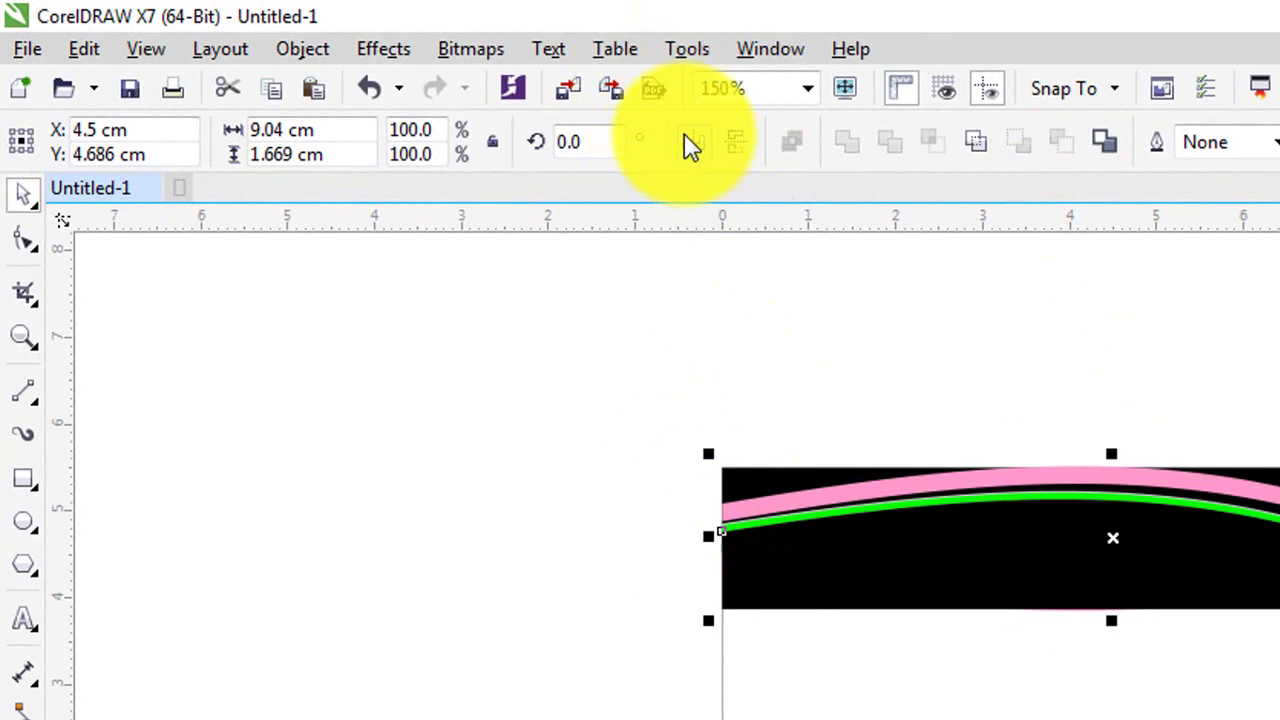
pyautogui.click(692, 145)
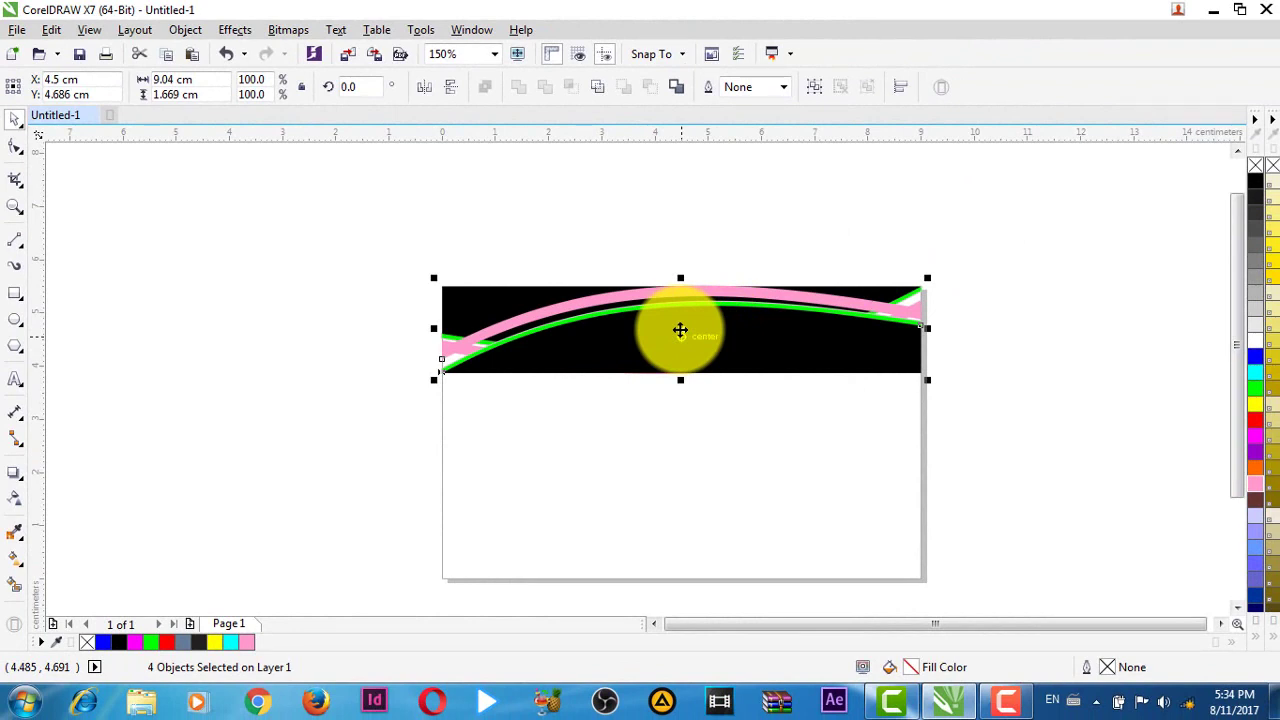
pyautogui.moveTo(680, 332); pyautogui.dragTo(662, 529)
# - Pan along the lower curve set to confirm it meets the bottom corners, then deselect
pyautogui.scroll(2, 954, 550)
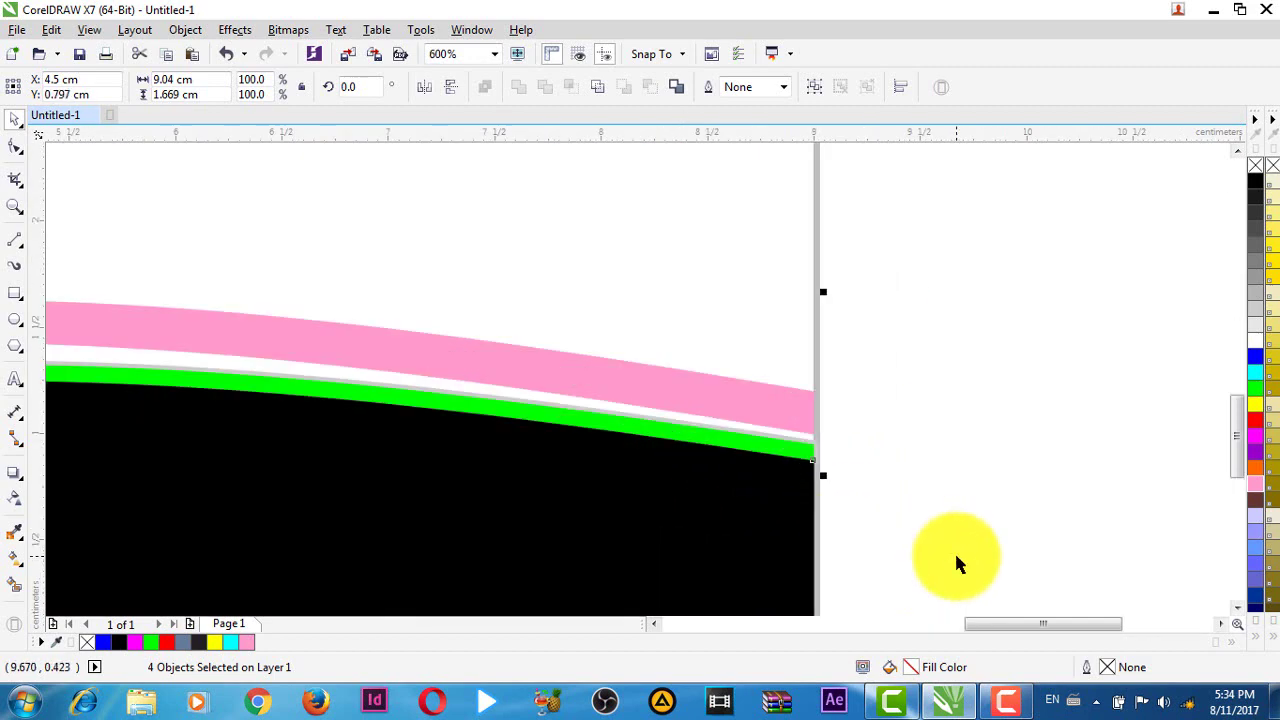
pyautogui.hscroll(-5, 1011, 314)
pyautogui.scroll(-3, 851, 563)
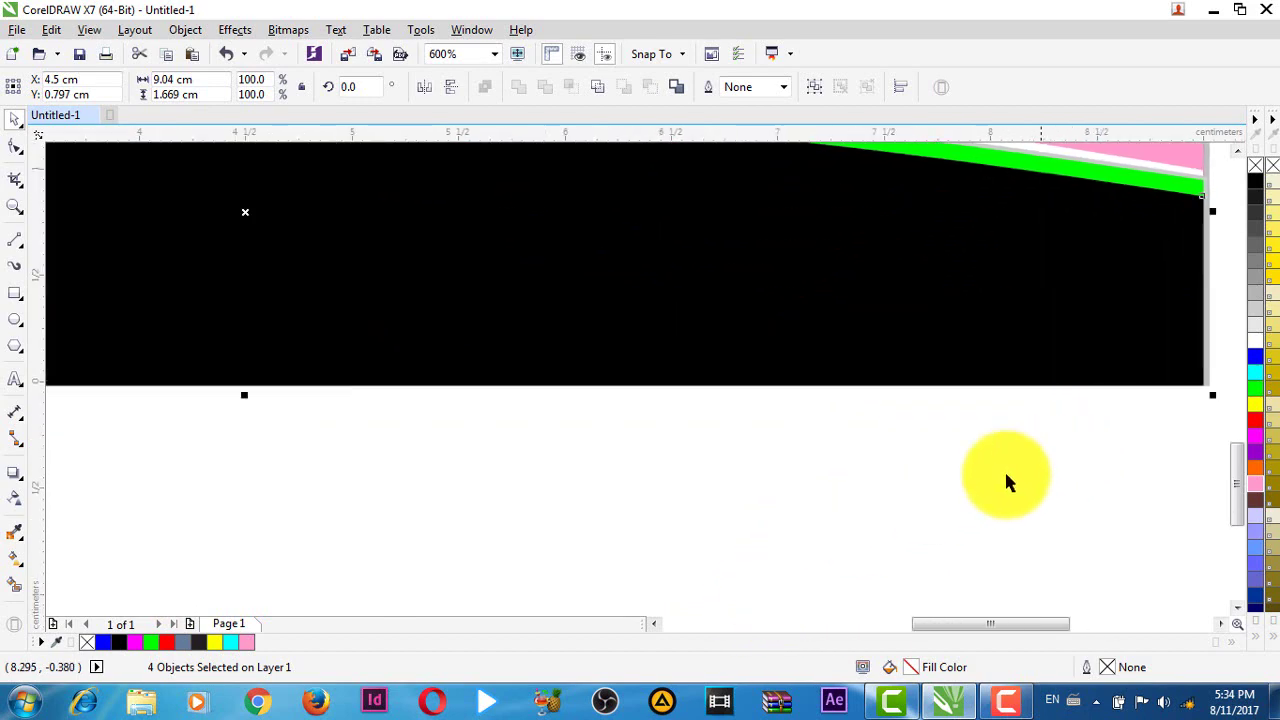
pyautogui.moveTo(245, 458); pyautogui.dragTo(929, 470)
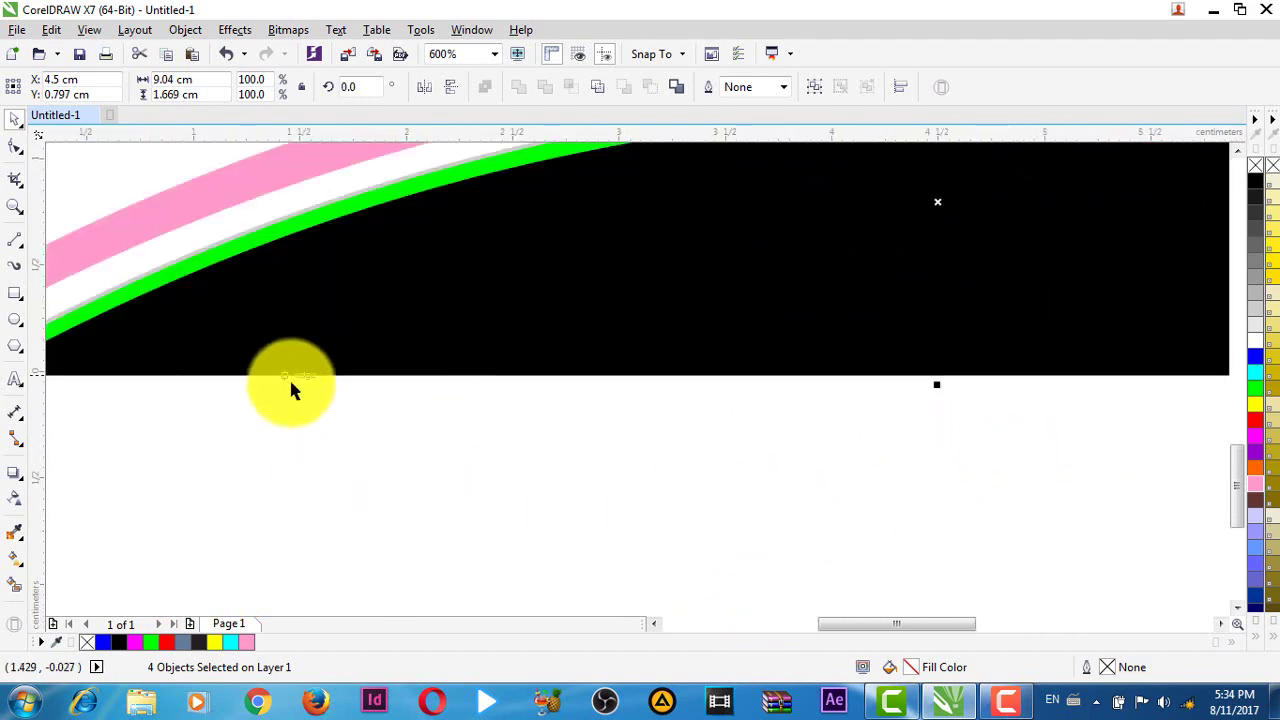
pyautogui.moveTo(289, 386); pyautogui.dragTo(855, 390)
pyautogui.moveTo(783, 435); pyautogui.dragTo(557, 451)
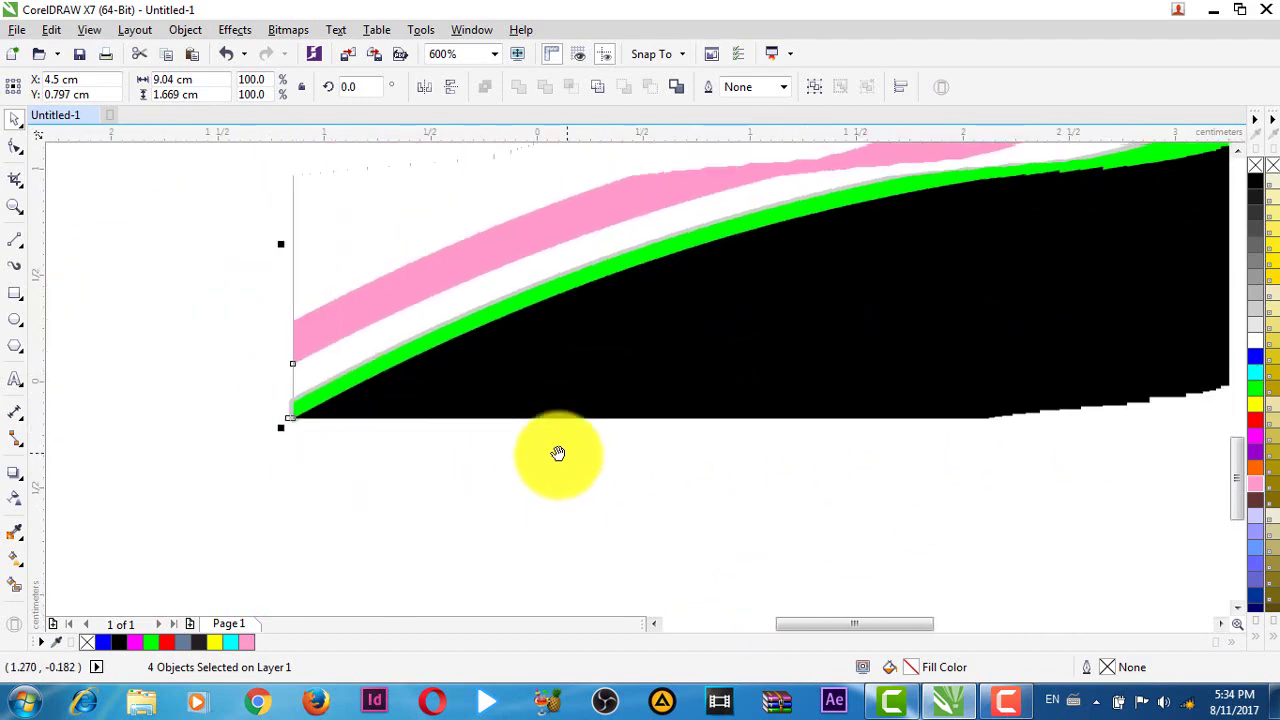
pyautogui.scroll(-2, 711, 446)
pyautogui.moveTo(988, 416); pyautogui.dragTo(609, 466)
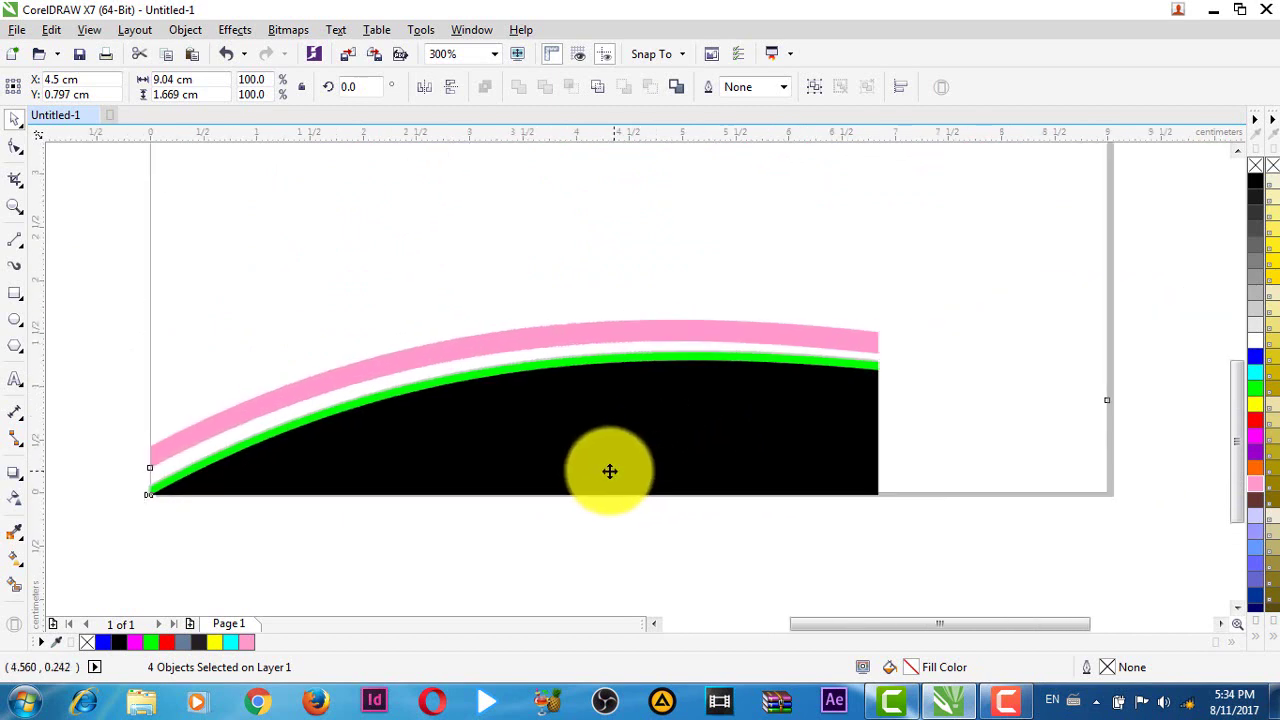
pyautogui.moveTo(1198, 468); pyautogui.dragTo(1034, 457)
pyautogui.click(1032, 449)
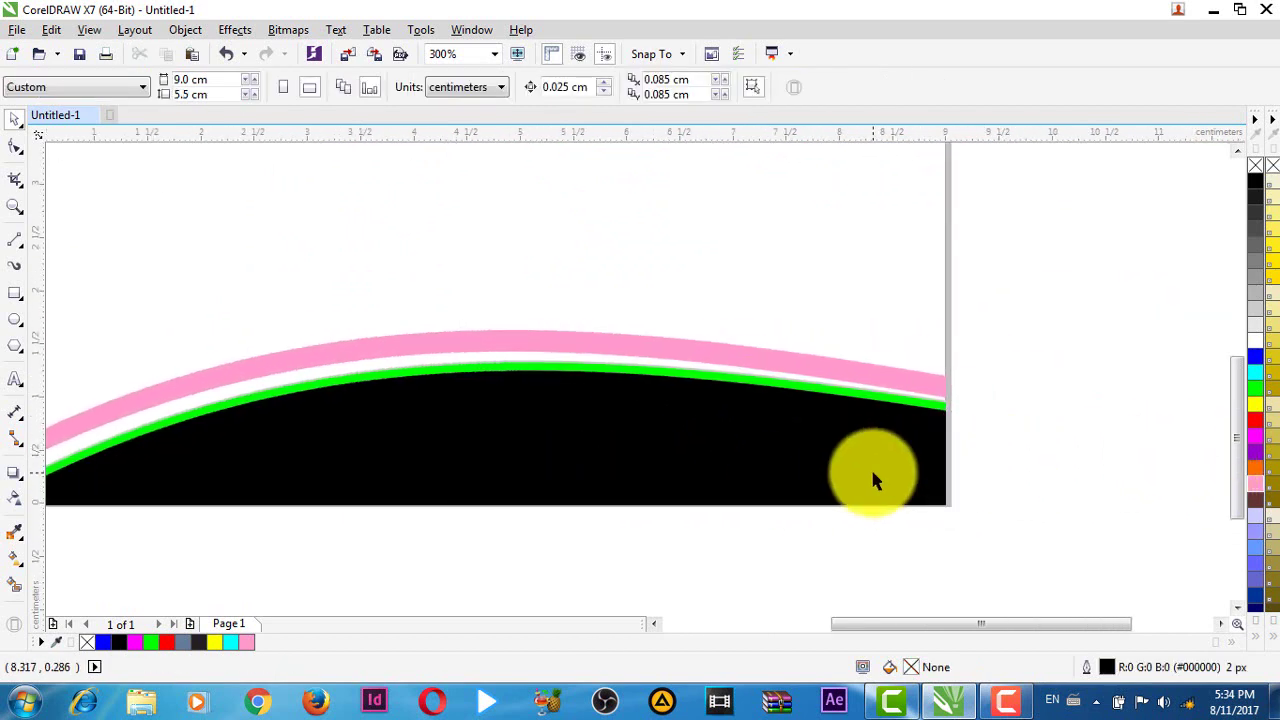
# - Fill the lower black curved shape with purple from the expanded palette
pyautogui.click(871, 474)
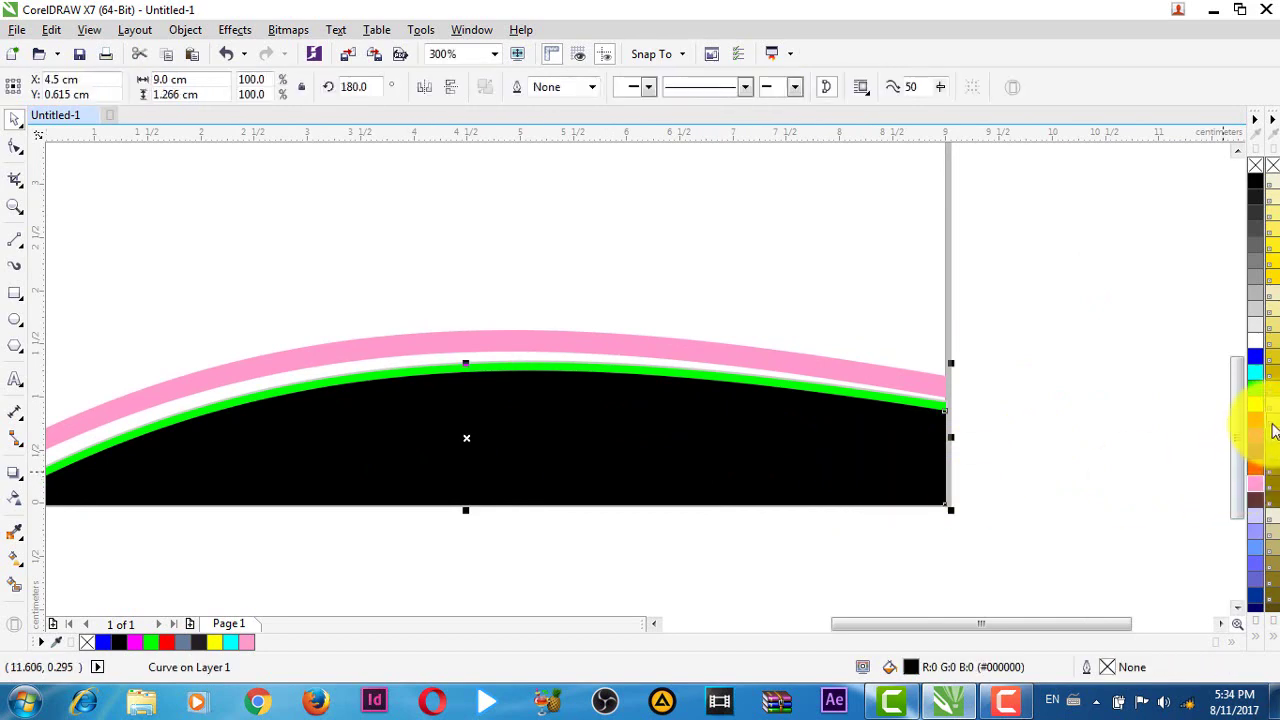
pyautogui.scroll(-3, 1257, 407)
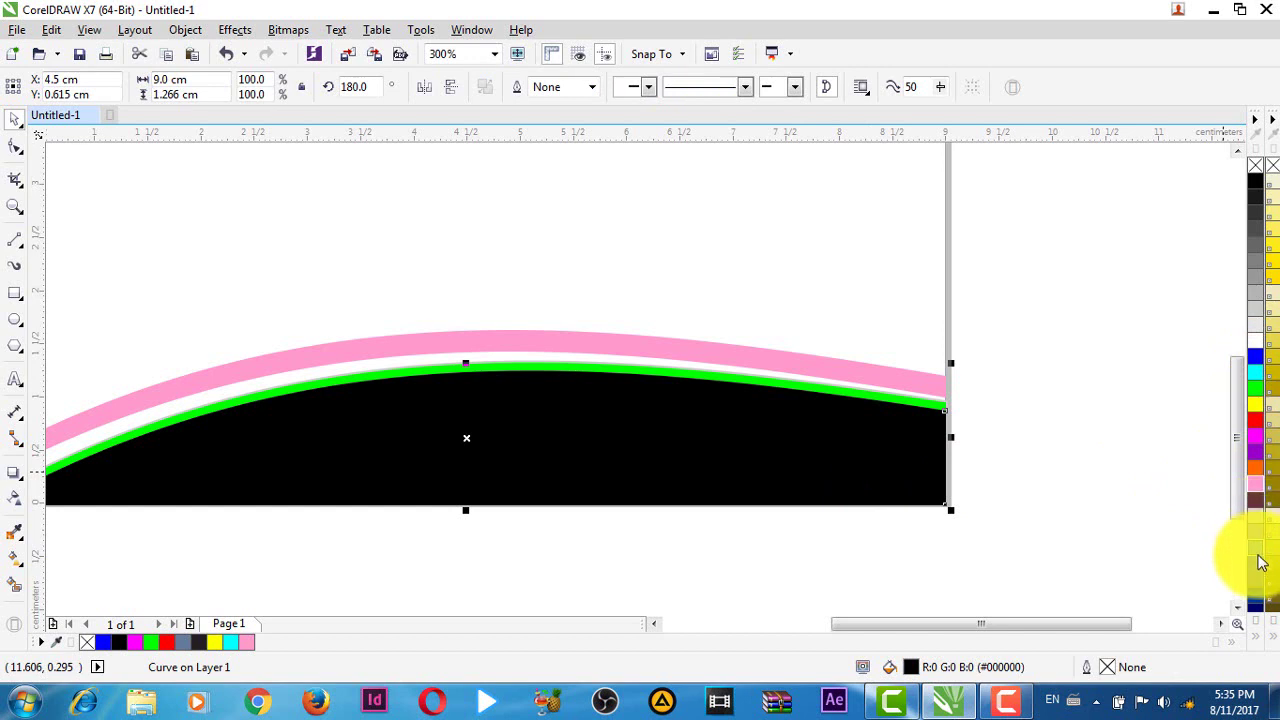
pyautogui.click(1257, 645)
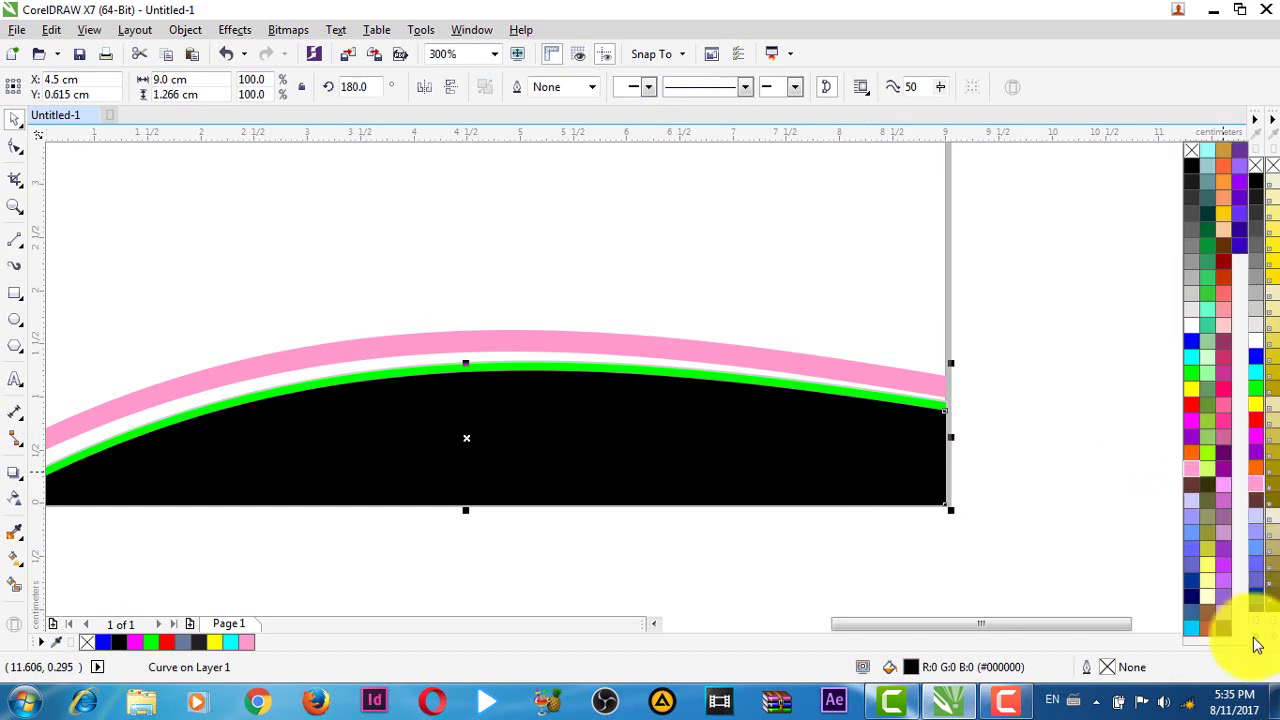
pyautogui.click(1195, 472)
pyautogui.click(975, 448)
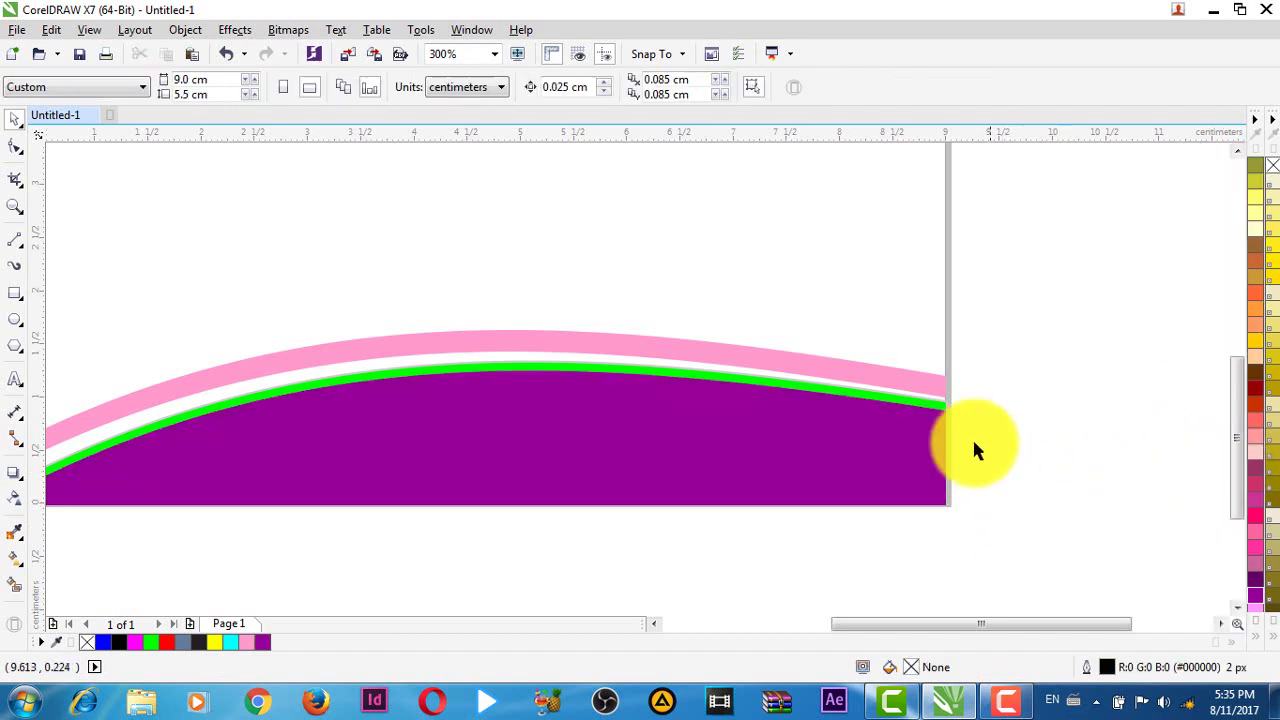
# - Recolour the green and pink bands above it olive (#999933)
pyautogui.scroll(2, 857, 393)
pyautogui.click(860, 402)
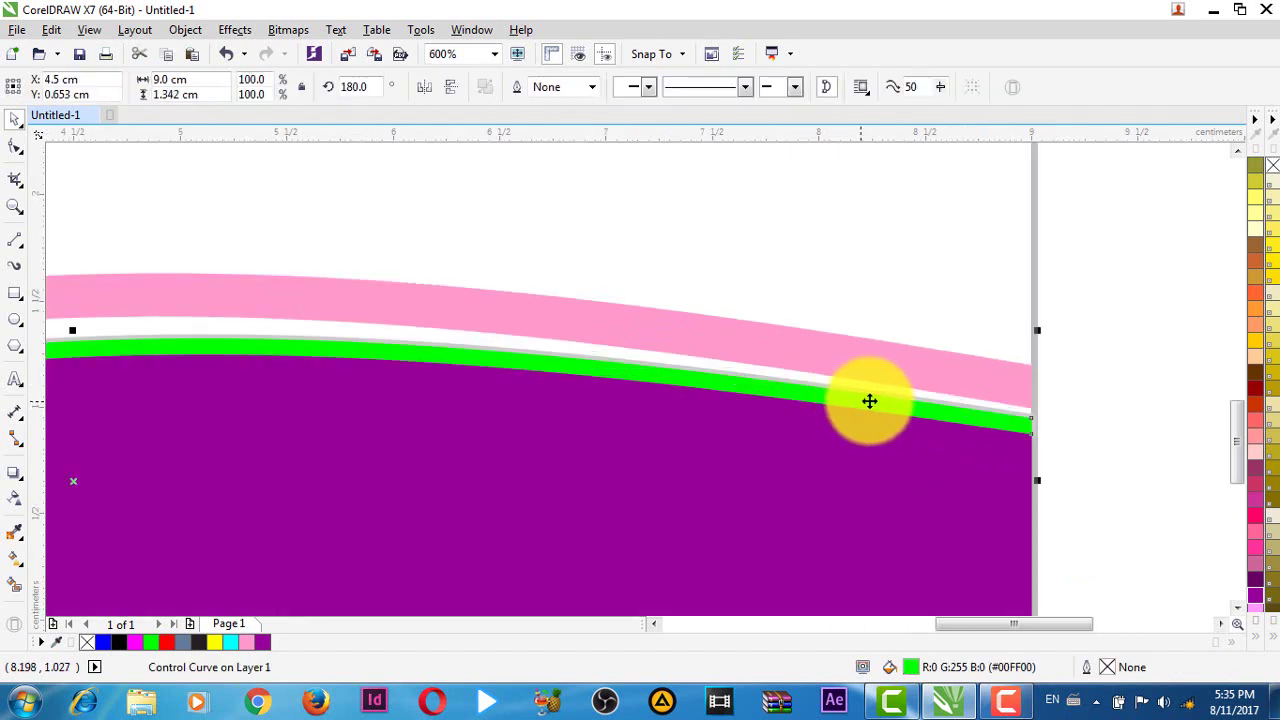
pyautogui.click(1260, 645)
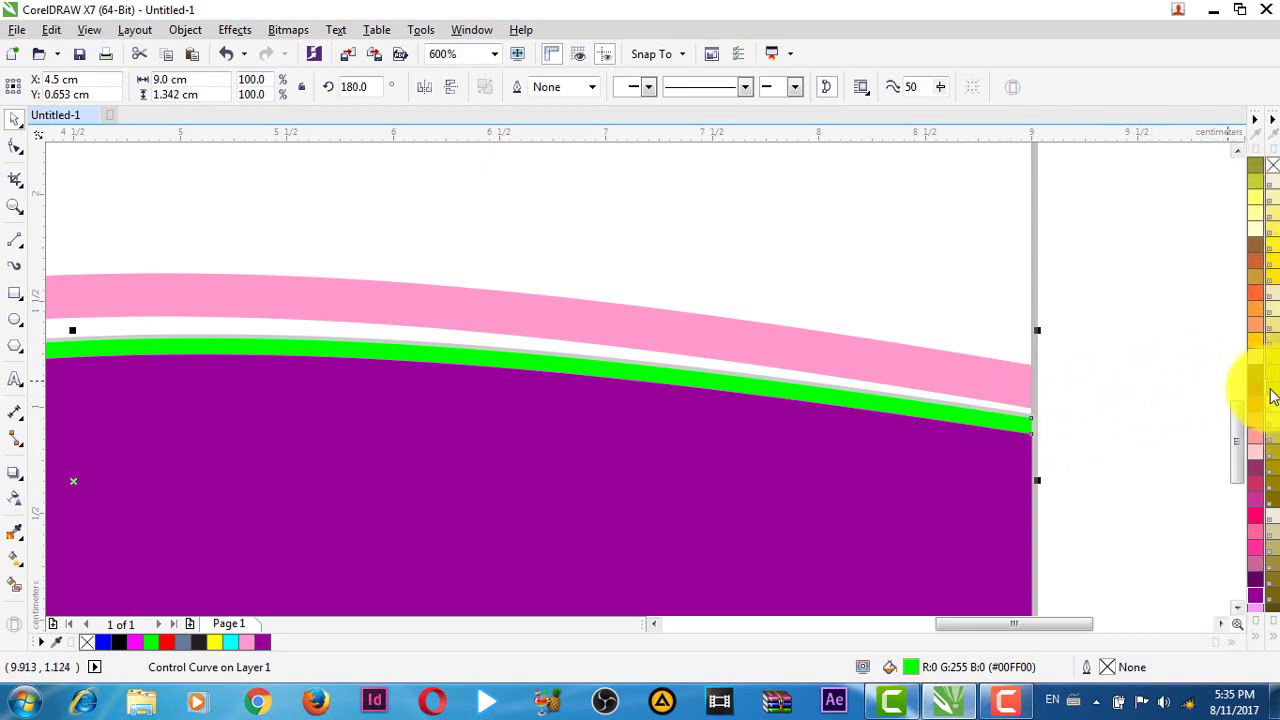
pyautogui.click(1113, 450)
pyautogui.scroll(-2, 1078, 446)
pyautogui.scroll(1, 1012, 452)
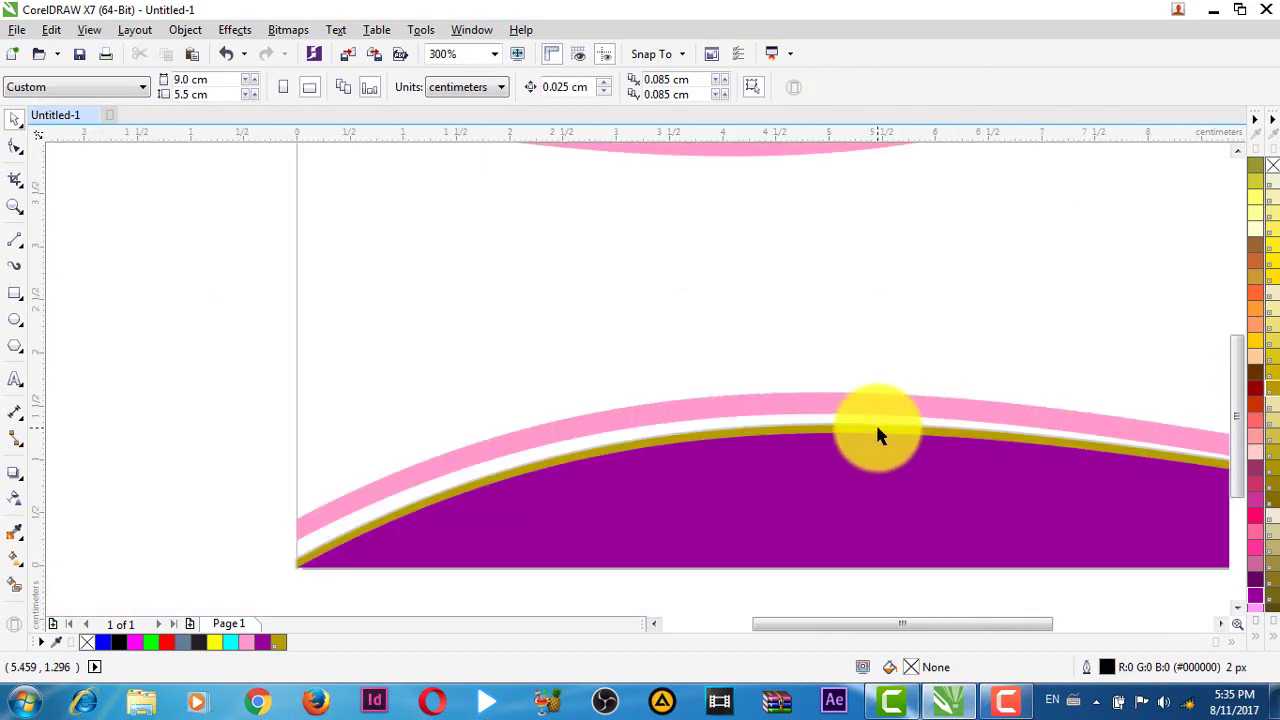
pyautogui.click(818, 404)
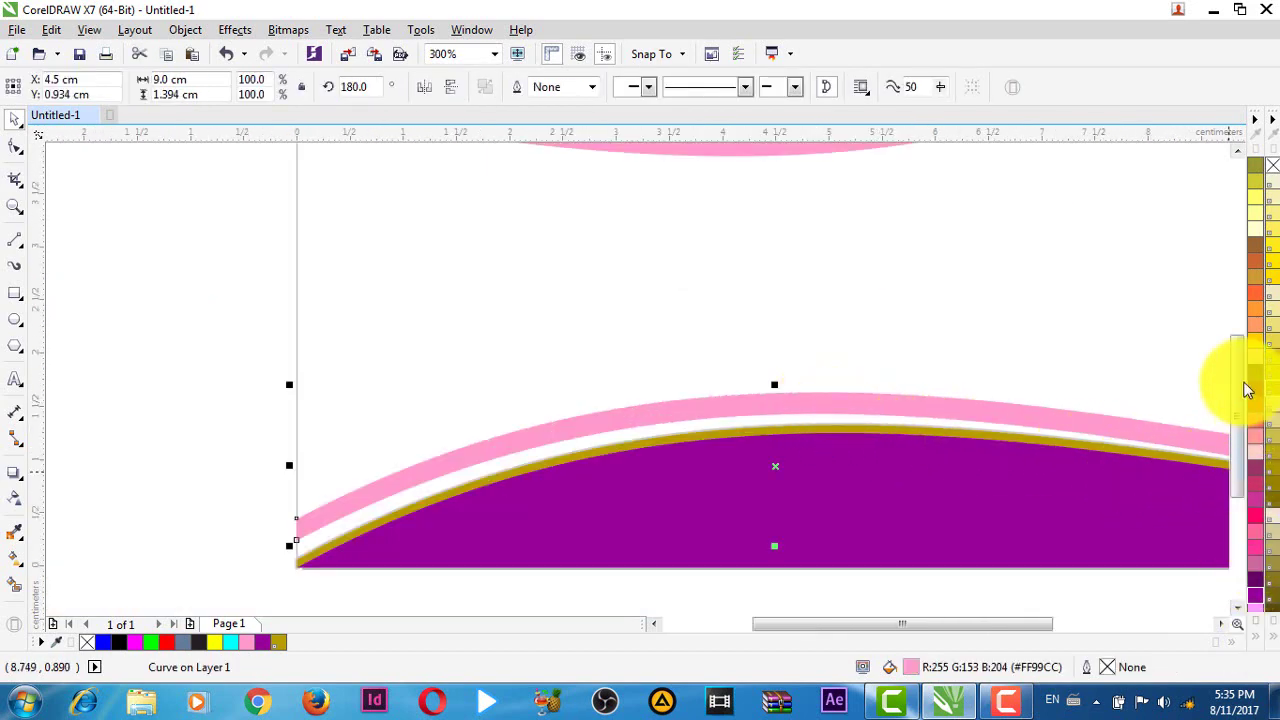
pyautogui.click(1257, 175)
pyautogui.scroll(-3, 933, 410)
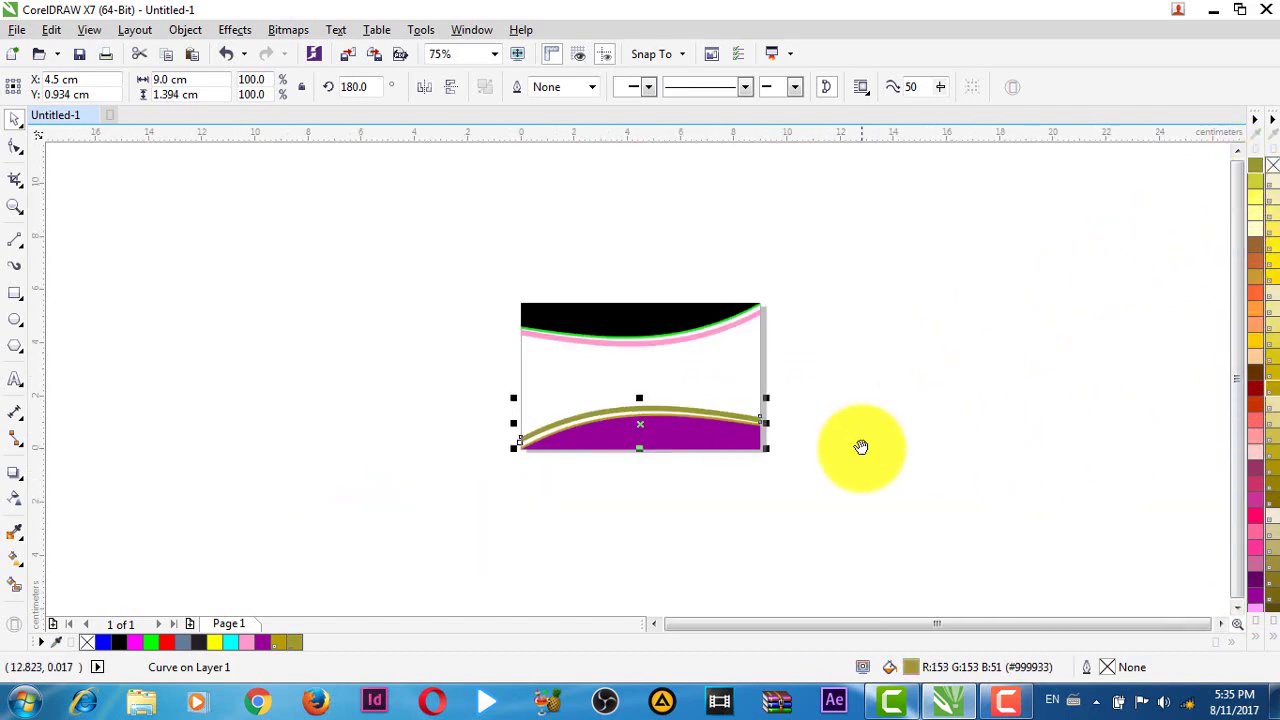
pyautogui.scroll(2, 751, 429)
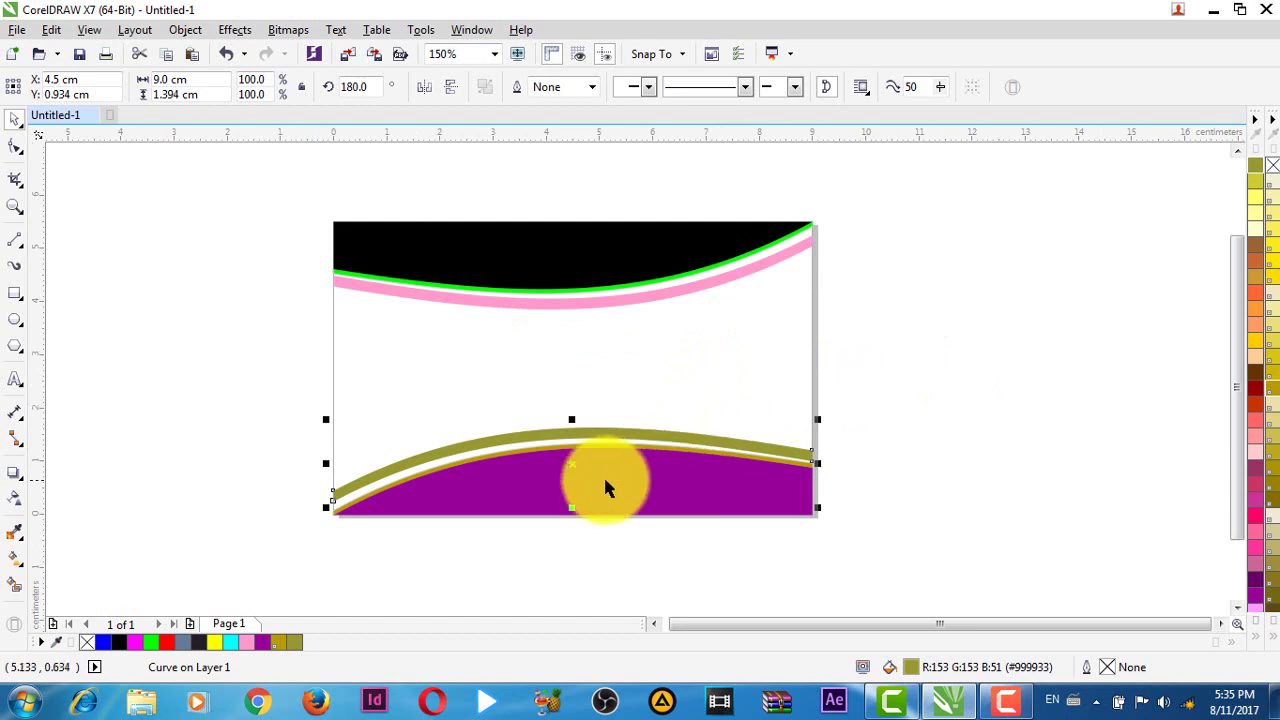
pyautogui.scroll(-2, 702, 476)
pyautogui.scroll(1, 700, 480)
pyautogui.scroll(2, 640, 490)
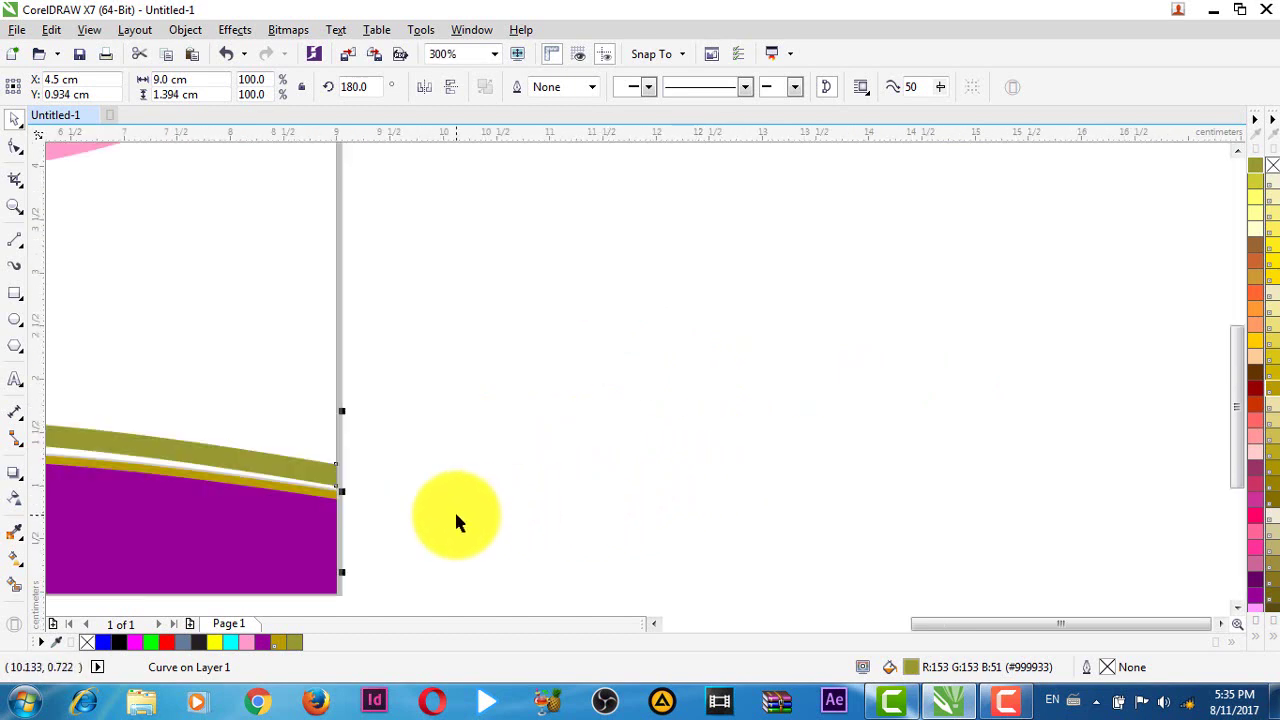
pyautogui.scroll(-2, 856, 470)
pyautogui.scroll(1, 786, 368)
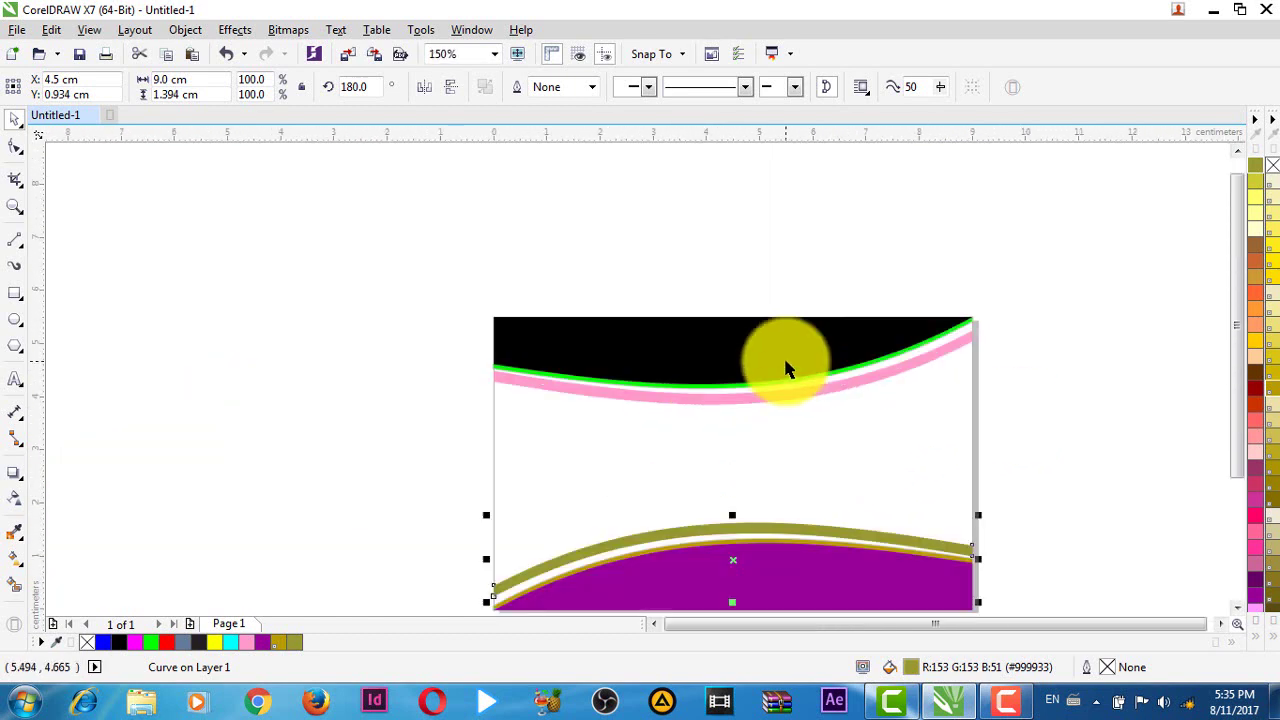
pyautogui.click(421, 396)
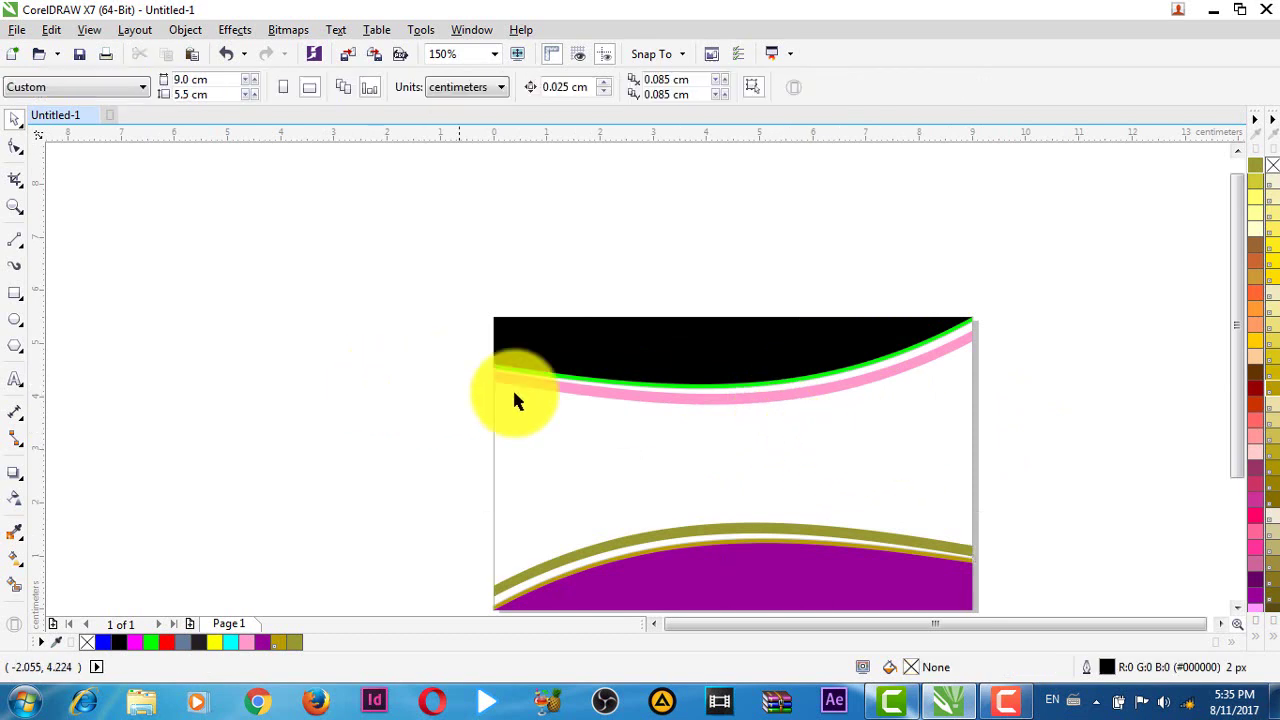
pyautogui.scroll(2, 458, 350)
pyautogui.scroll(2, 600, 345)
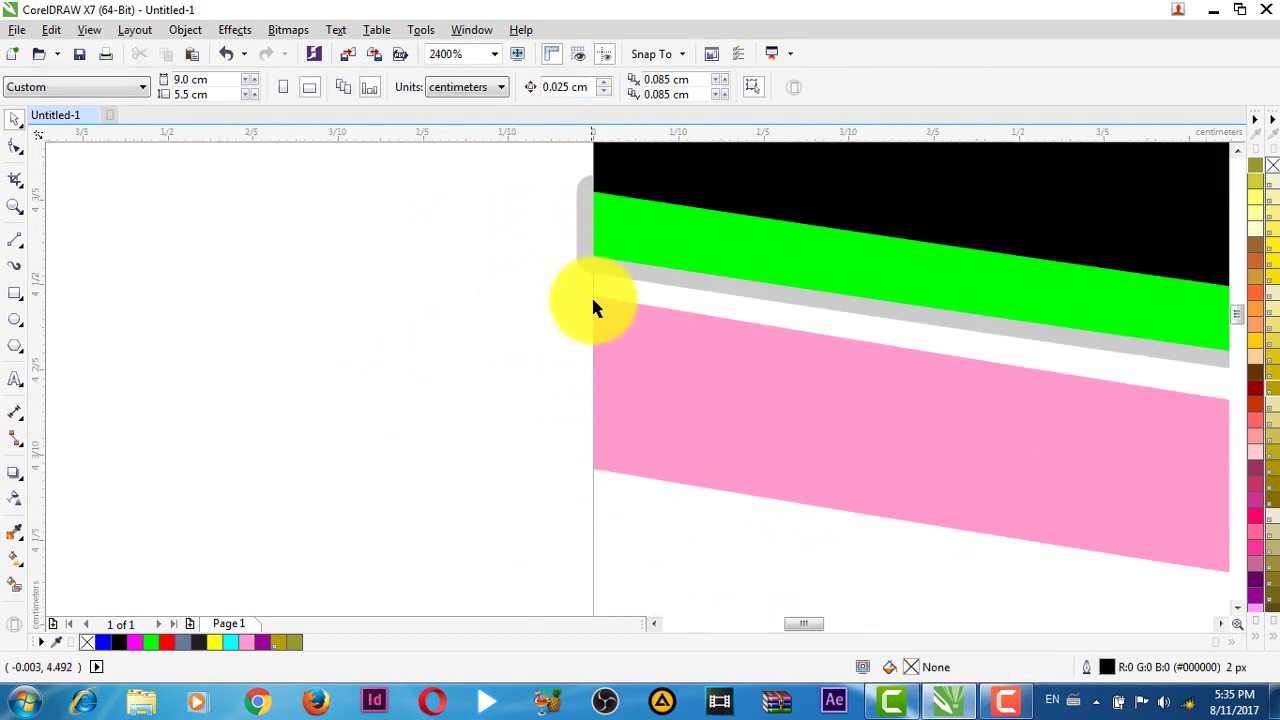
pyautogui.scroll(-3, 498, 352)
pyautogui.scroll(-2, 531, 396)
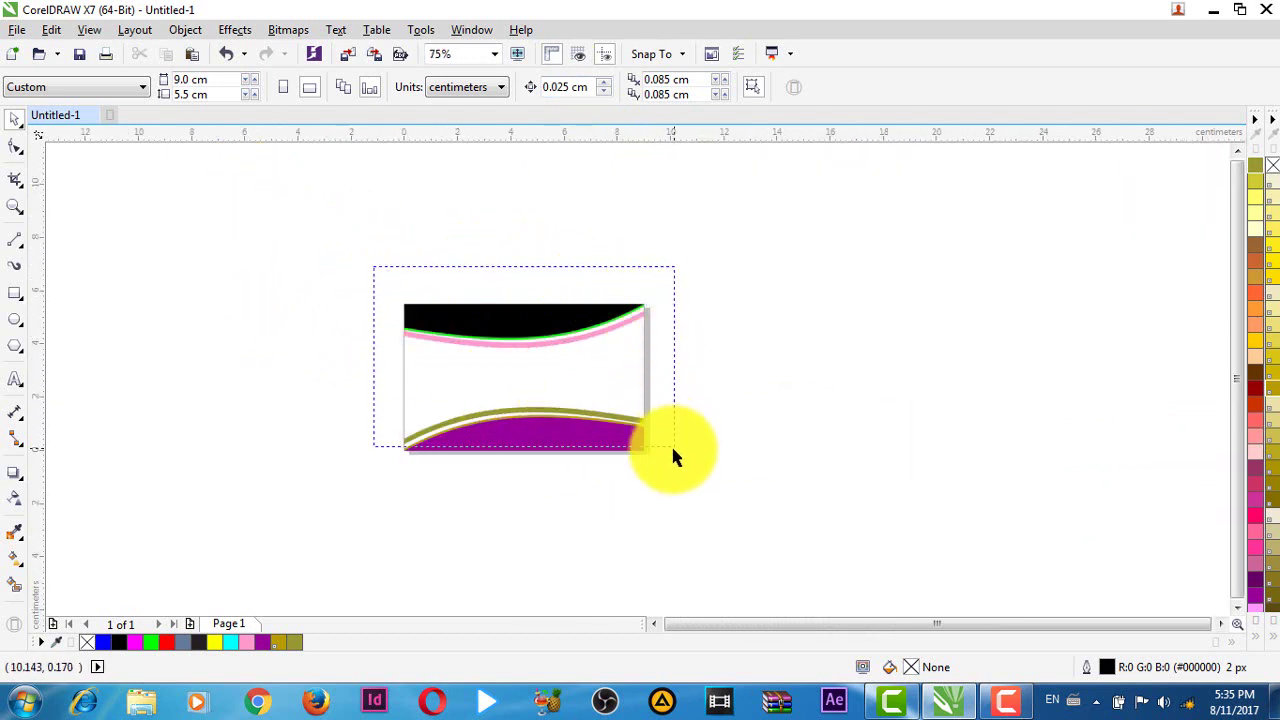
pyautogui.moveTo(672, 456); pyautogui.dragTo(665, 458)
pyautogui.press('Escape')
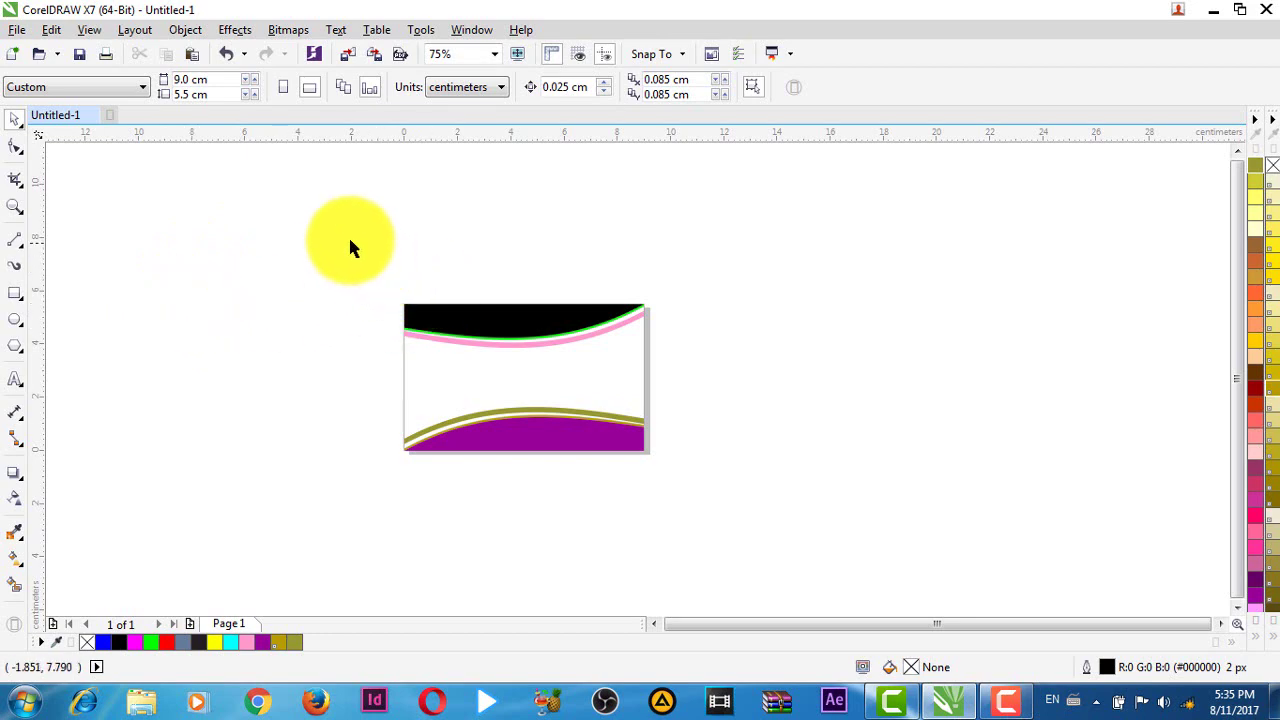
pyautogui.moveTo(768, 484); pyautogui.dragTo(768, 480)
pyautogui.click(736, 425)
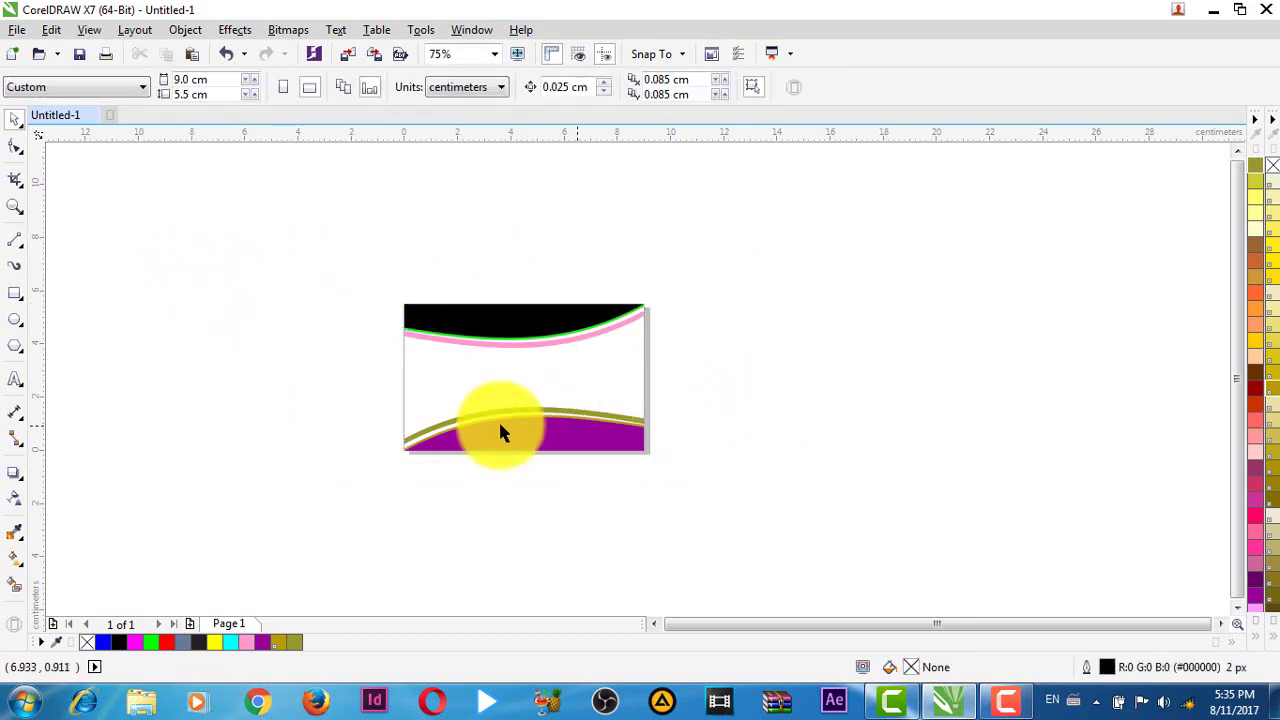
pyautogui.scroll(2, 400, 395)
pyautogui.scroll(-2, 410, 400)
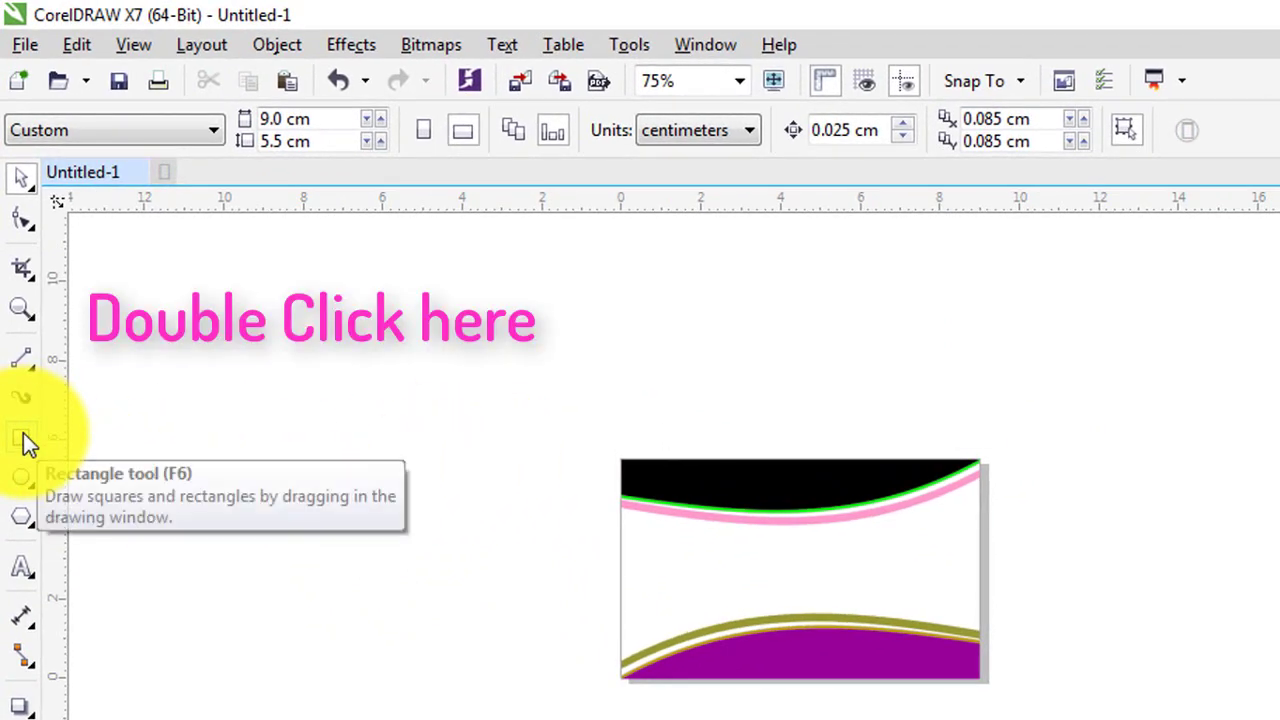
# - Create a page-sized card rectangle with the Rectangle tool
pyautogui.doubleClick(23, 438)
pyautogui.press('space')
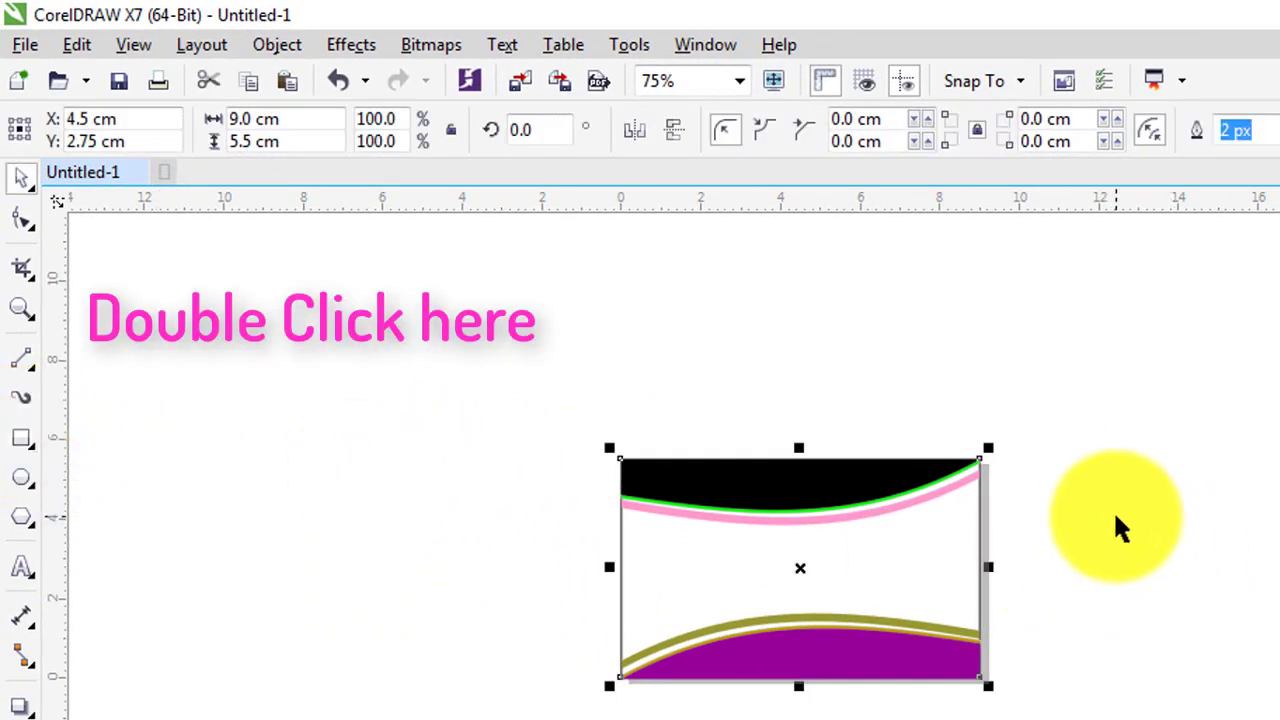
pyautogui.click(594, 485)
pyautogui.scroll(2, 590, 378)
pyautogui.scroll(6, 605, 372)
pyautogui.scroll(-4, 660, 385)
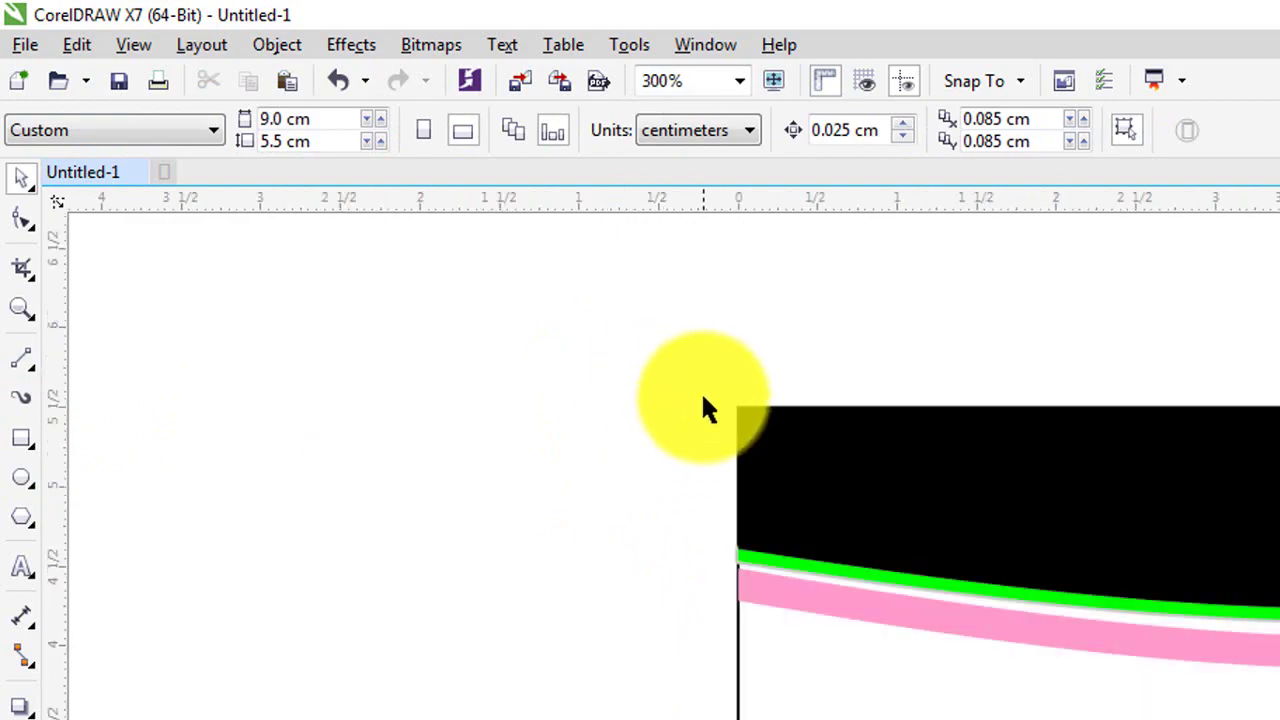
pyautogui.scroll(-2, 646, 336)
# - Marquee-select the top curved shapes and choose Object > PowerClip > Place Inside Frame
pyautogui.moveTo(632, 298); pyautogui.dragTo(1279, 540)
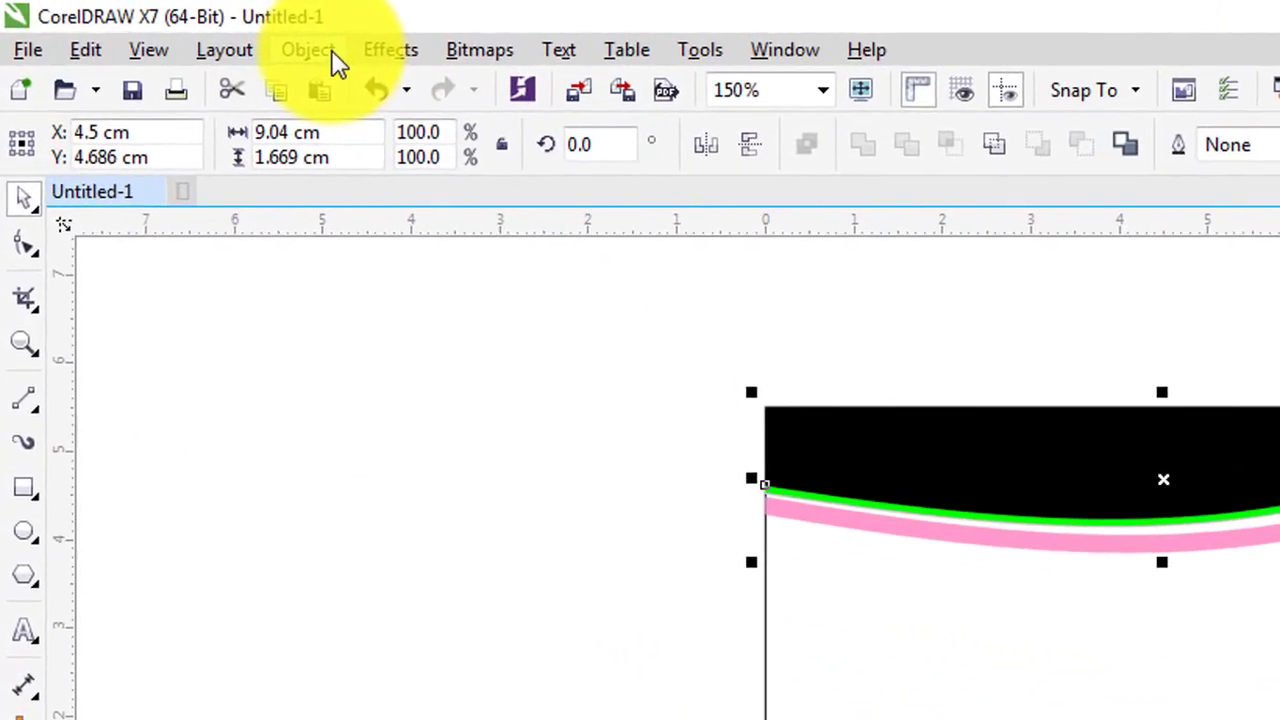
pyautogui.click(228, 36)
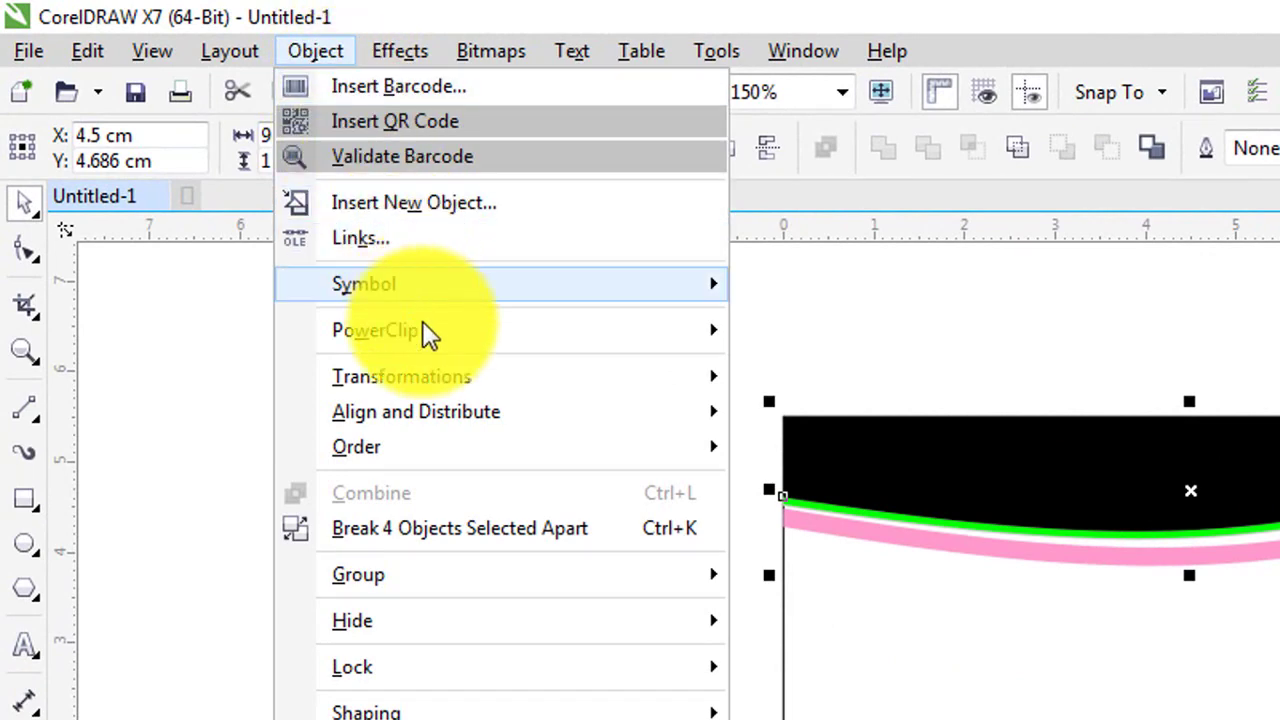
pyautogui.moveTo(428, 332)
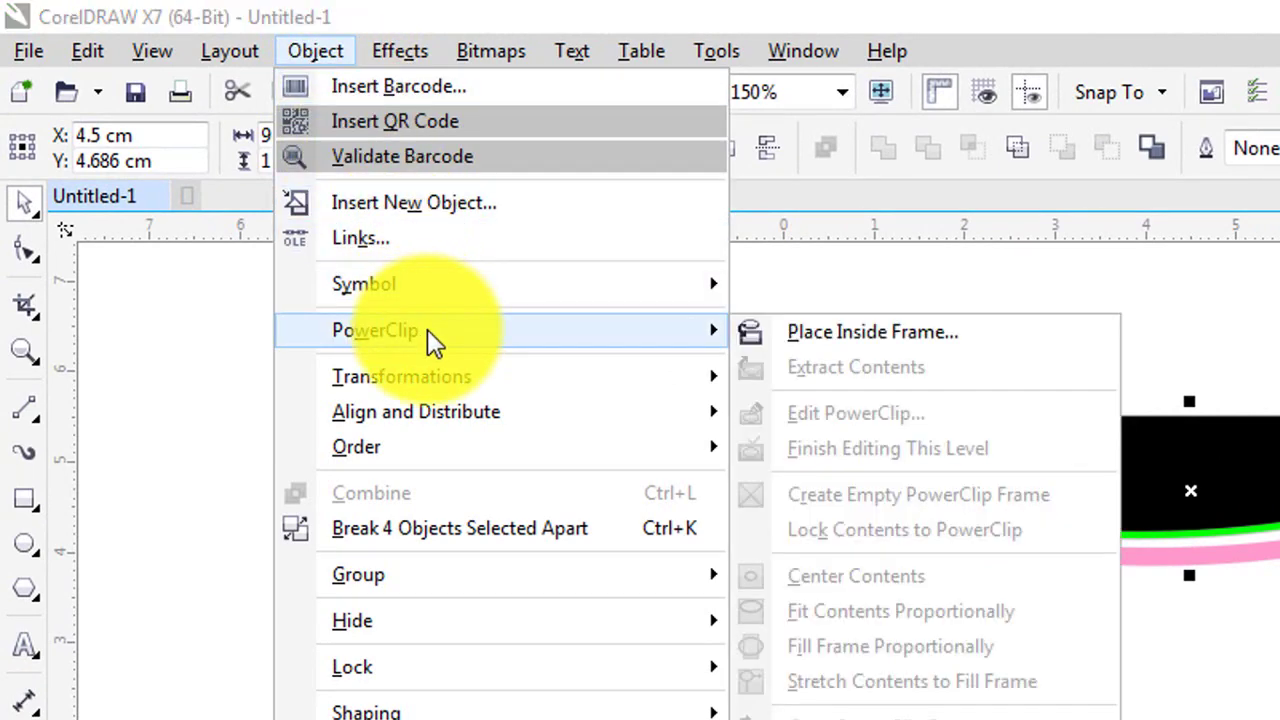
pyautogui.click(787, 335)
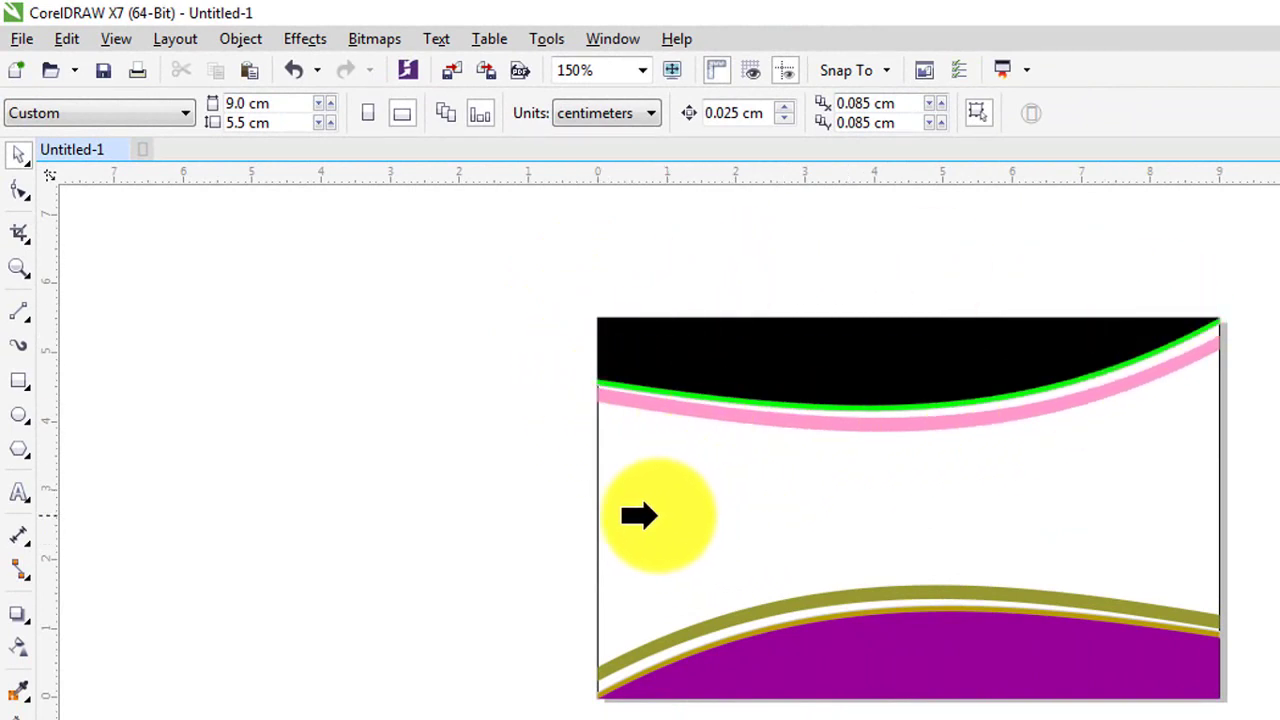
# - Clip the top curved shapes inside the card rectangle
pyautogui.click(641, 497)
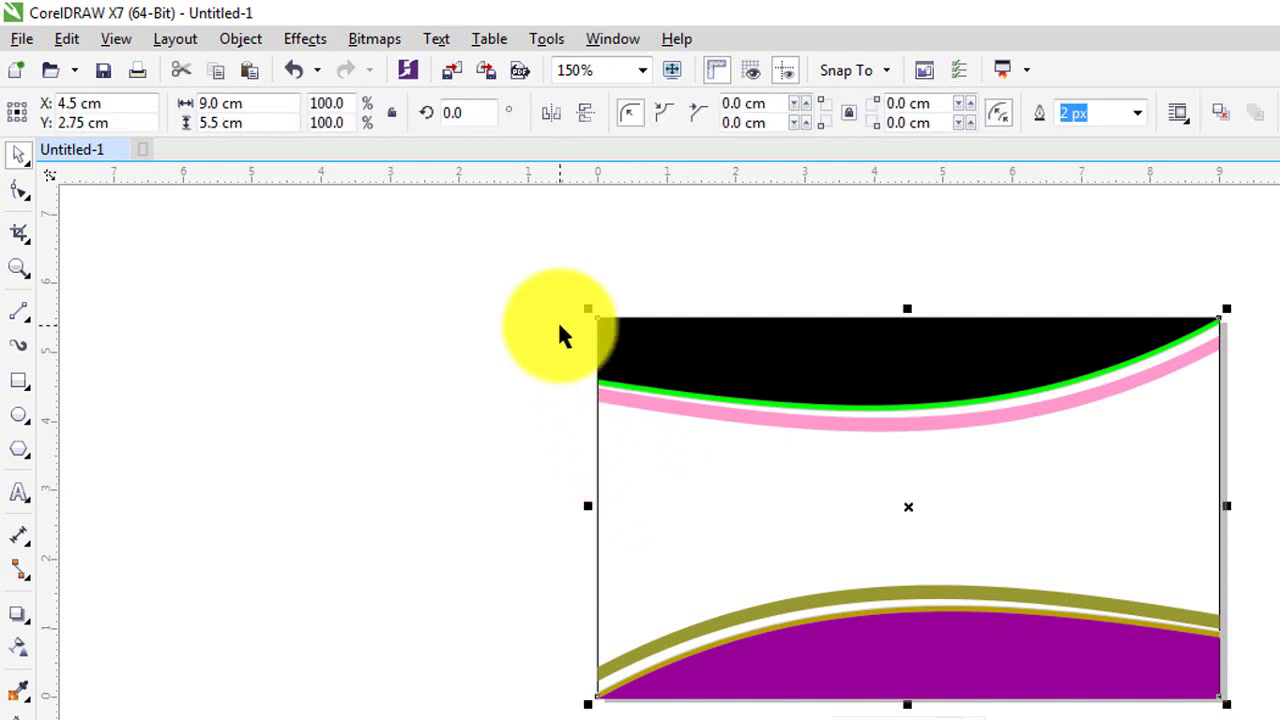
pyautogui.scroll(5, 560, 334)
pyautogui.scroll(-2, 791, 576)
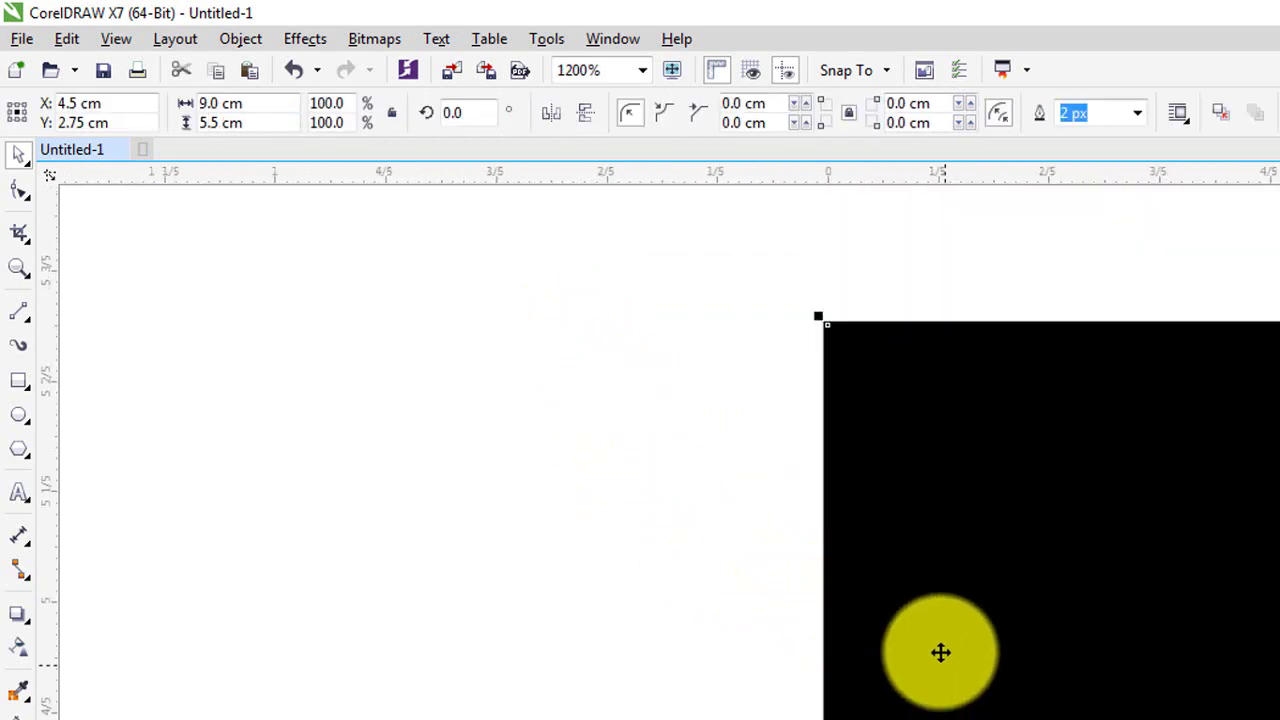
pyautogui.moveTo(940, 651); pyautogui.dragTo(866, 377)
pyautogui.moveTo(949, 691); pyautogui.dragTo(857, 455)
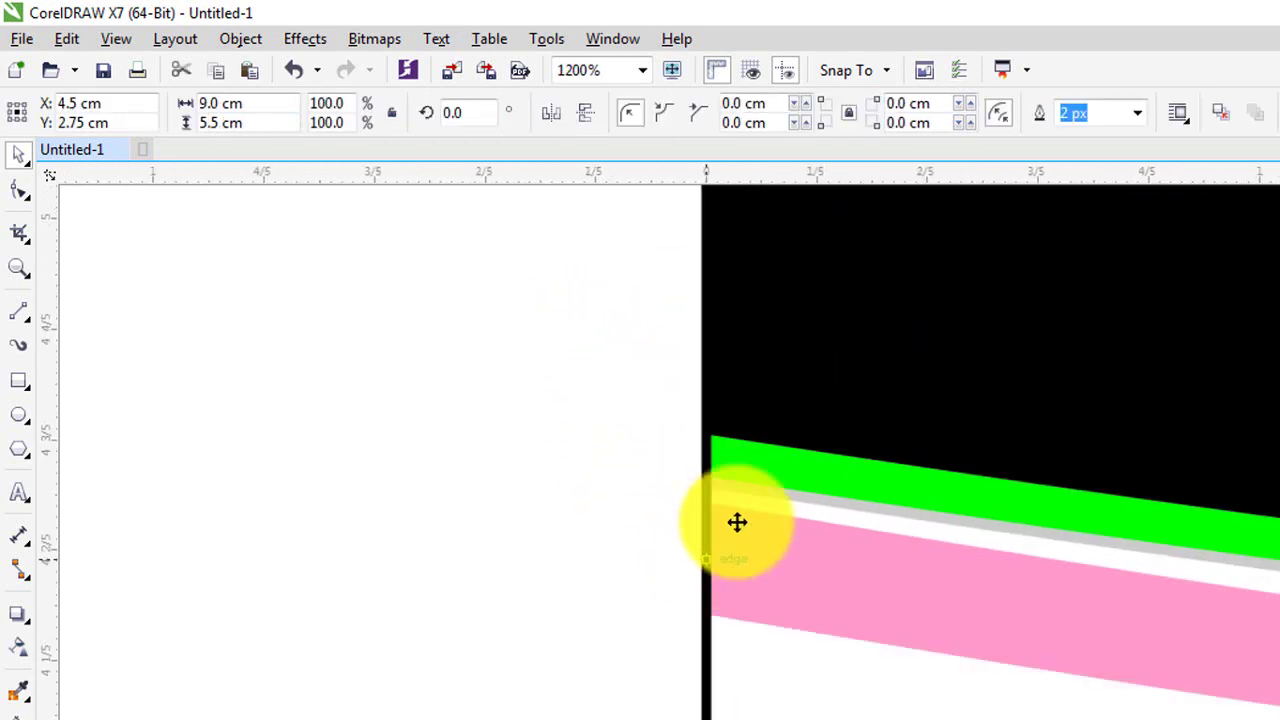
pyautogui.scroll(-1, 771, 603)
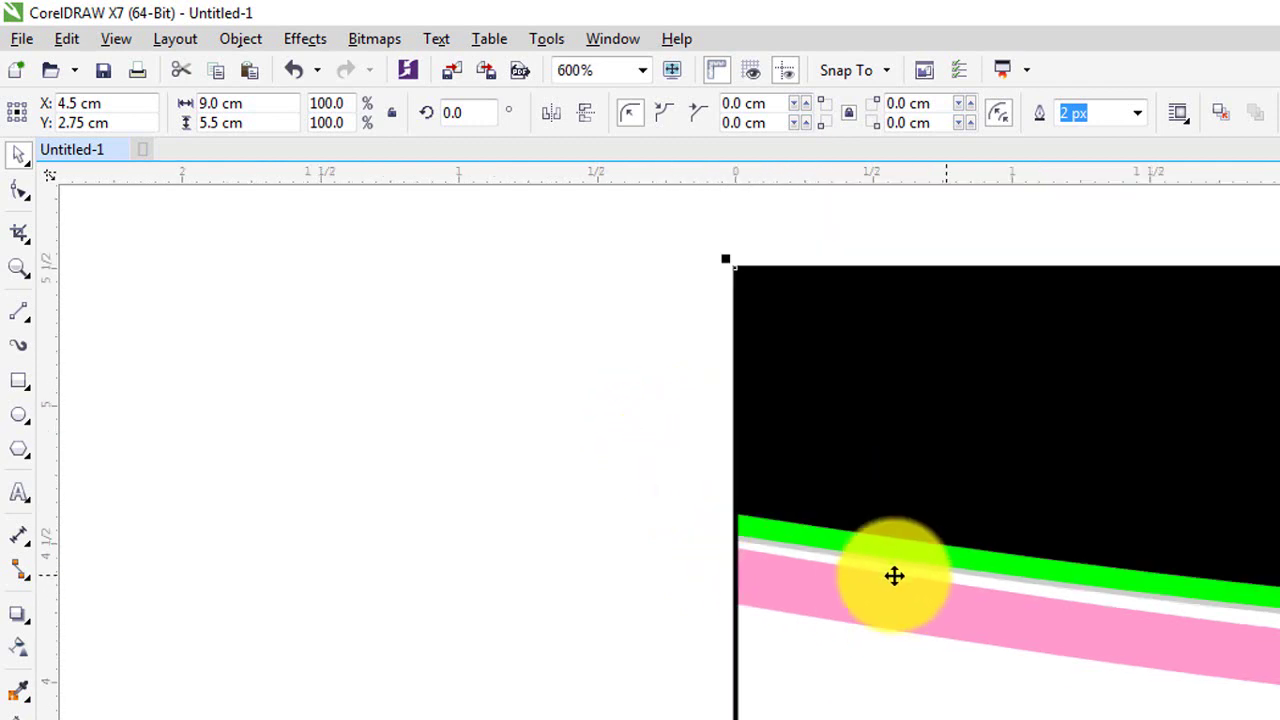
pyautogui.scroll(-2, 697, 437)
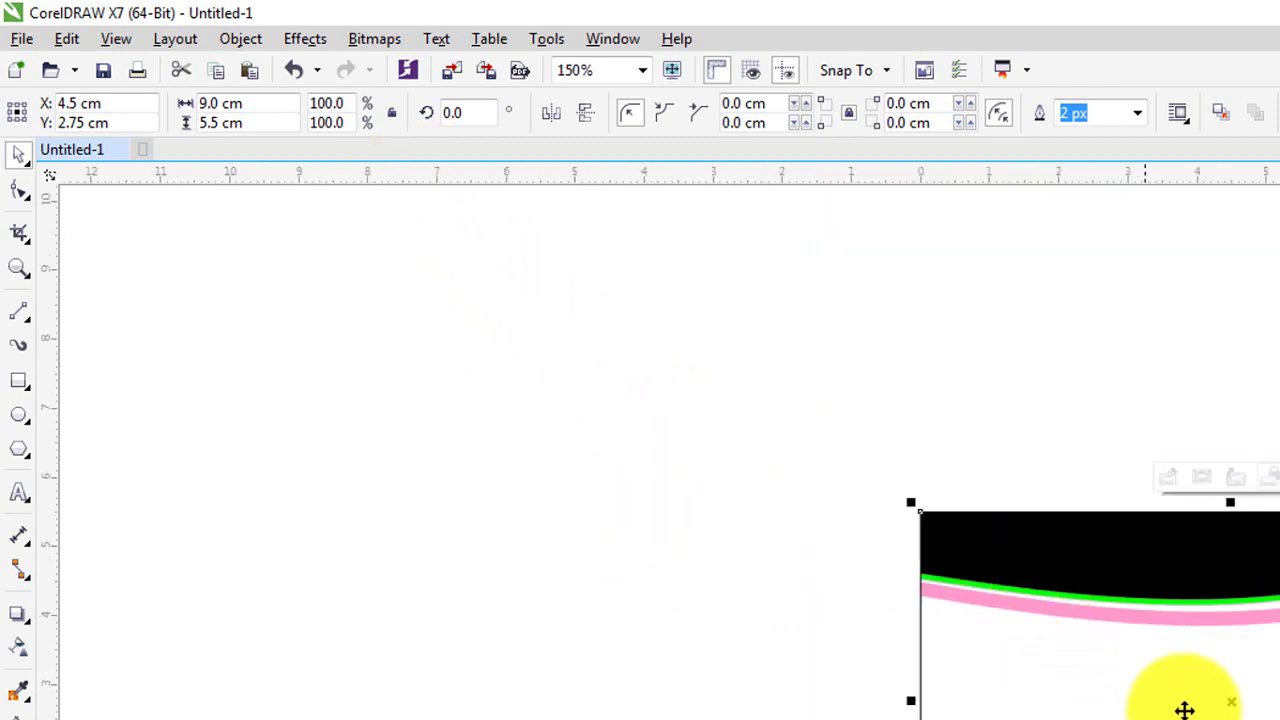
pyautogui.press('Escape')
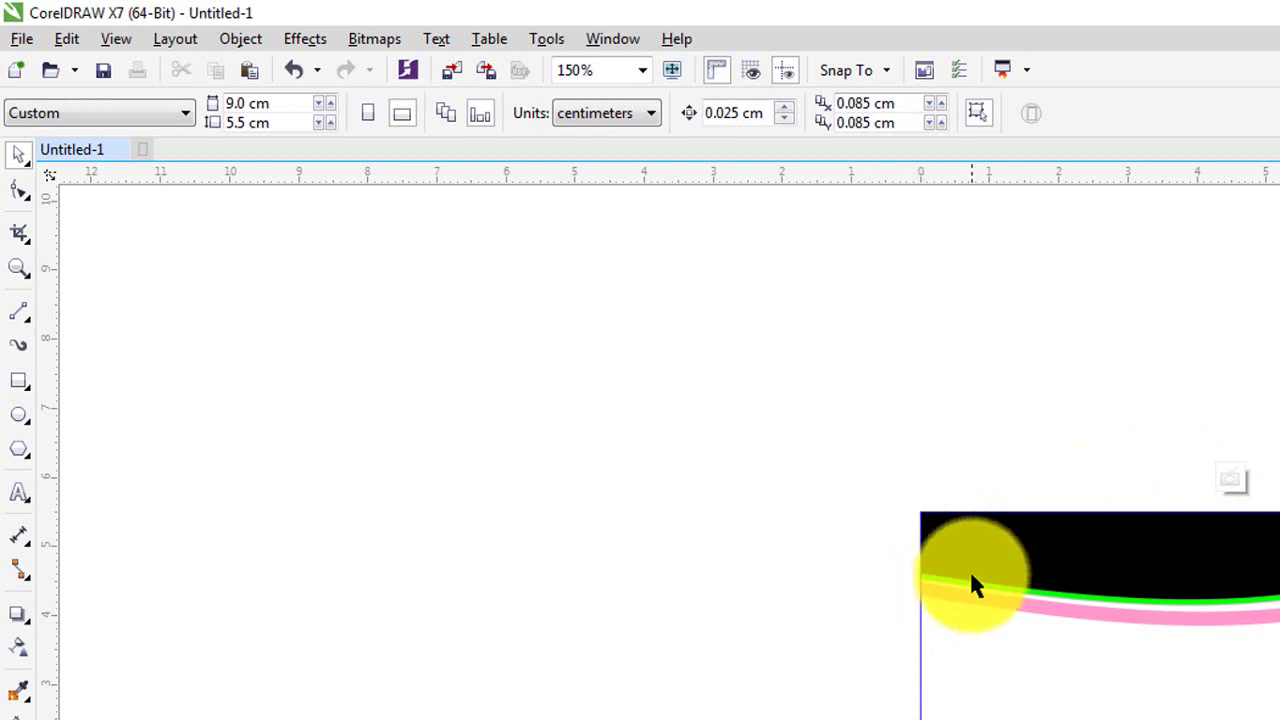
pyautogui.scroll(4, 920, 605)
pyautogui.scroll(-5, 893, 265)
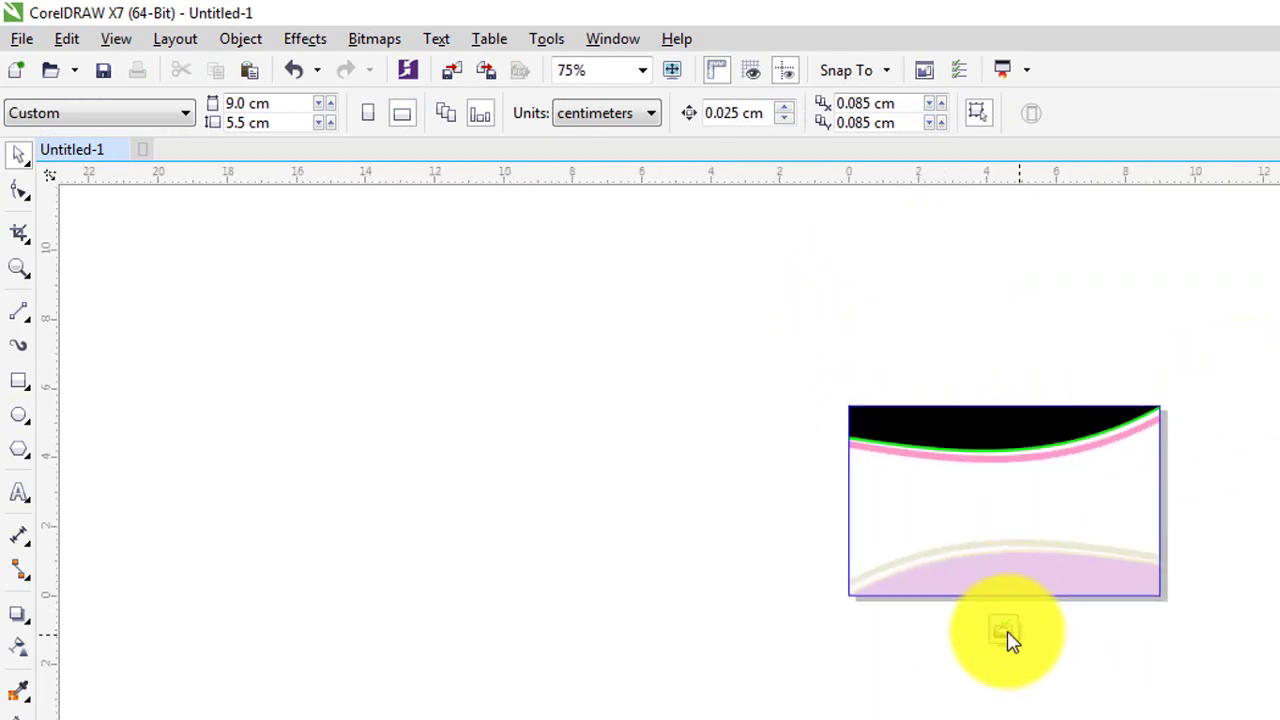
# - Select the clipped card graphic and pan across the top band
pyautogui.click(862, 420)
pyautogui.scroll(4, 860, 395)
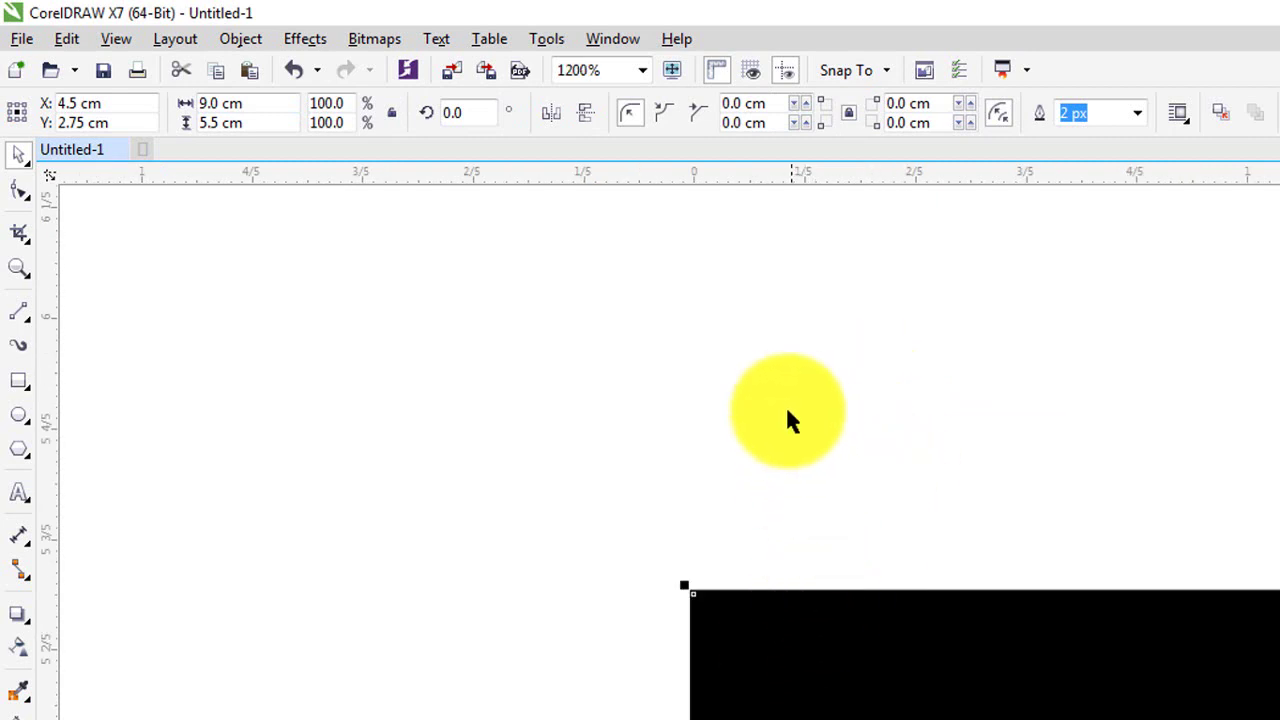
pyautogui.scroll(-3, 787, 420)
pyautogui.scroll(-2, 757, 511)
pyautogui.moveTo(966, 600); pyautogui.dragTo(366, 428)
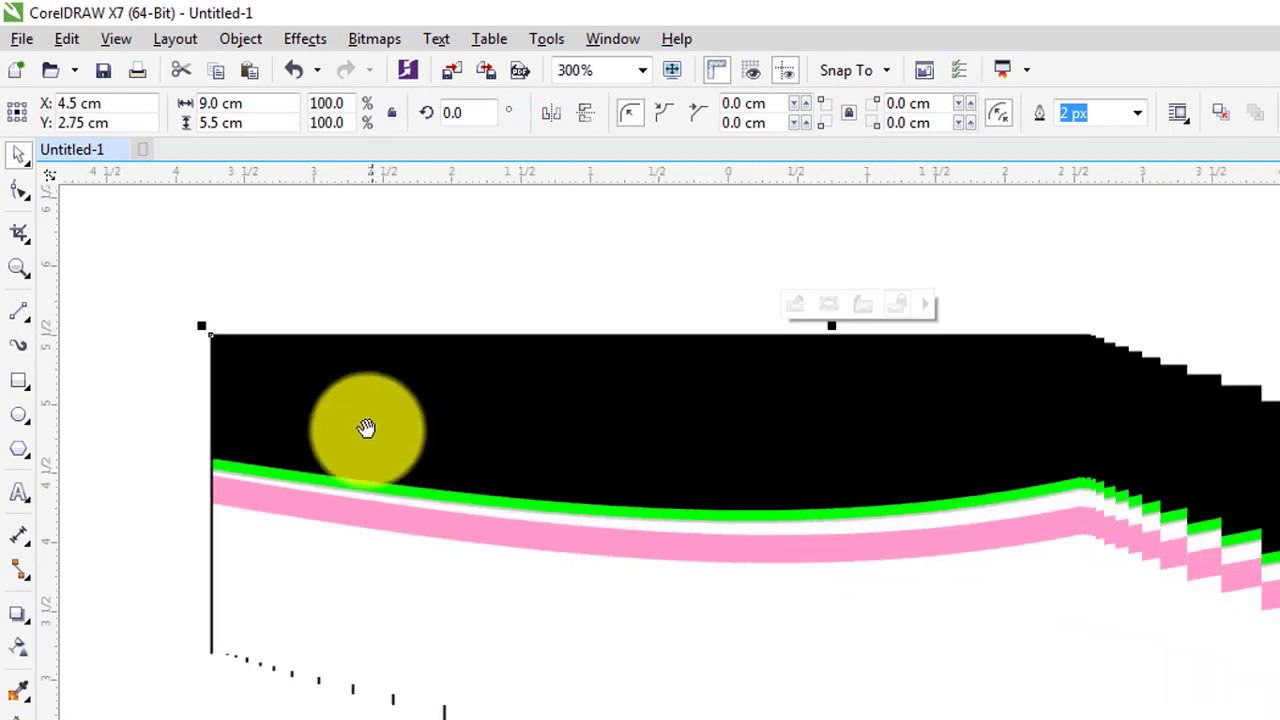
pyautogui.moveTo(1171, 646); pyautogui.dragTo(1060, 409)
pyautogui.scroll(-2, 1207, 655)
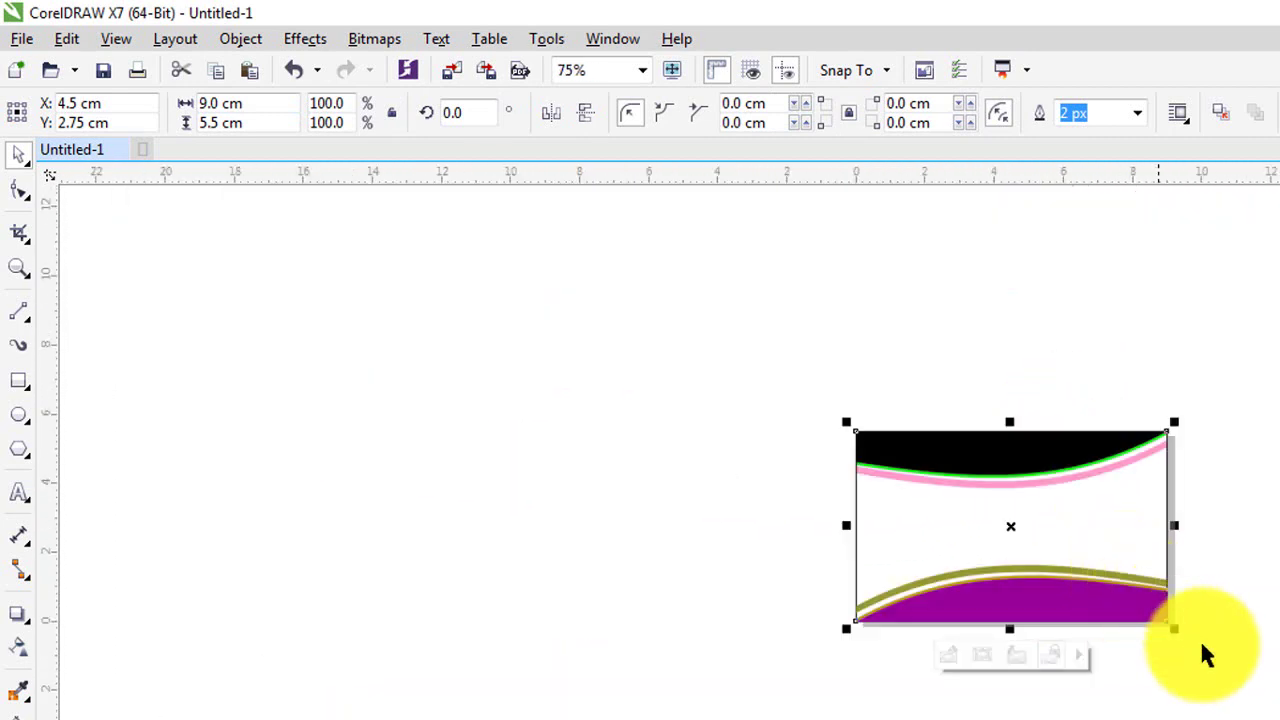
# - PowerClip the selected olive and purple bottom bands inside the card rectangle
pyautogui.moveTo(1265, 660); pyautogui.dragTo(643, 526)
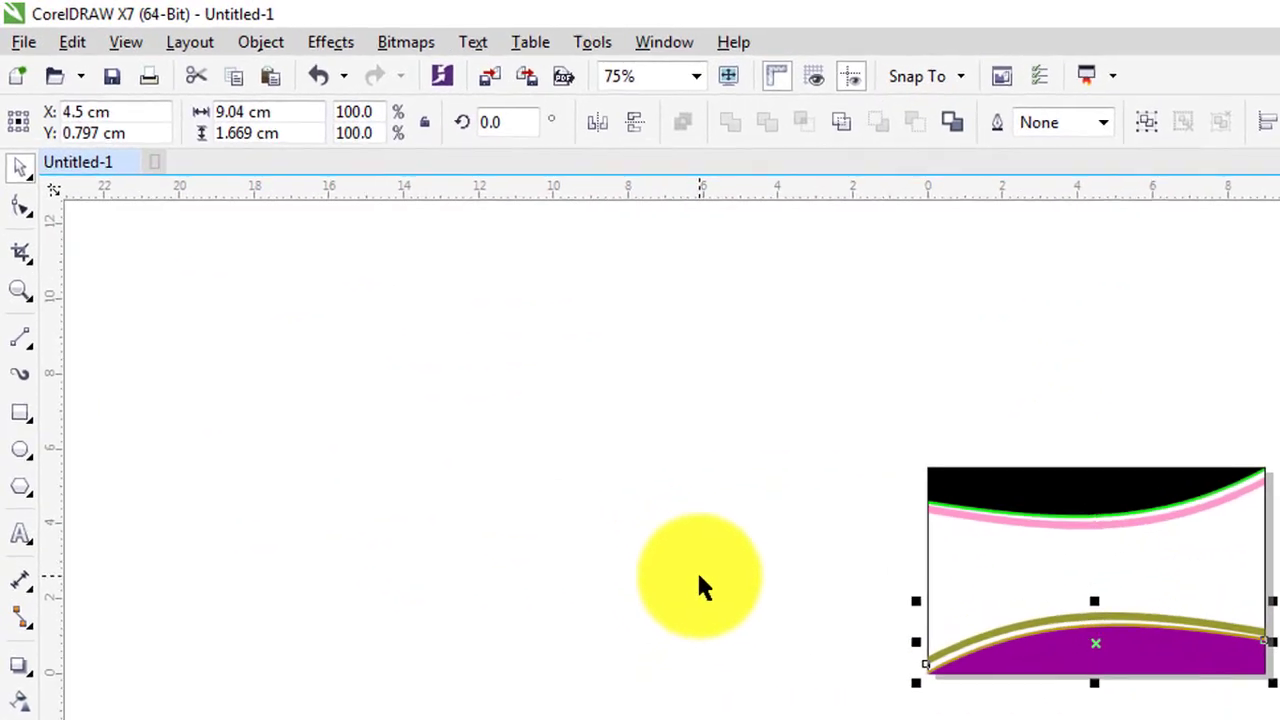
pyautogui.click(260, 42)
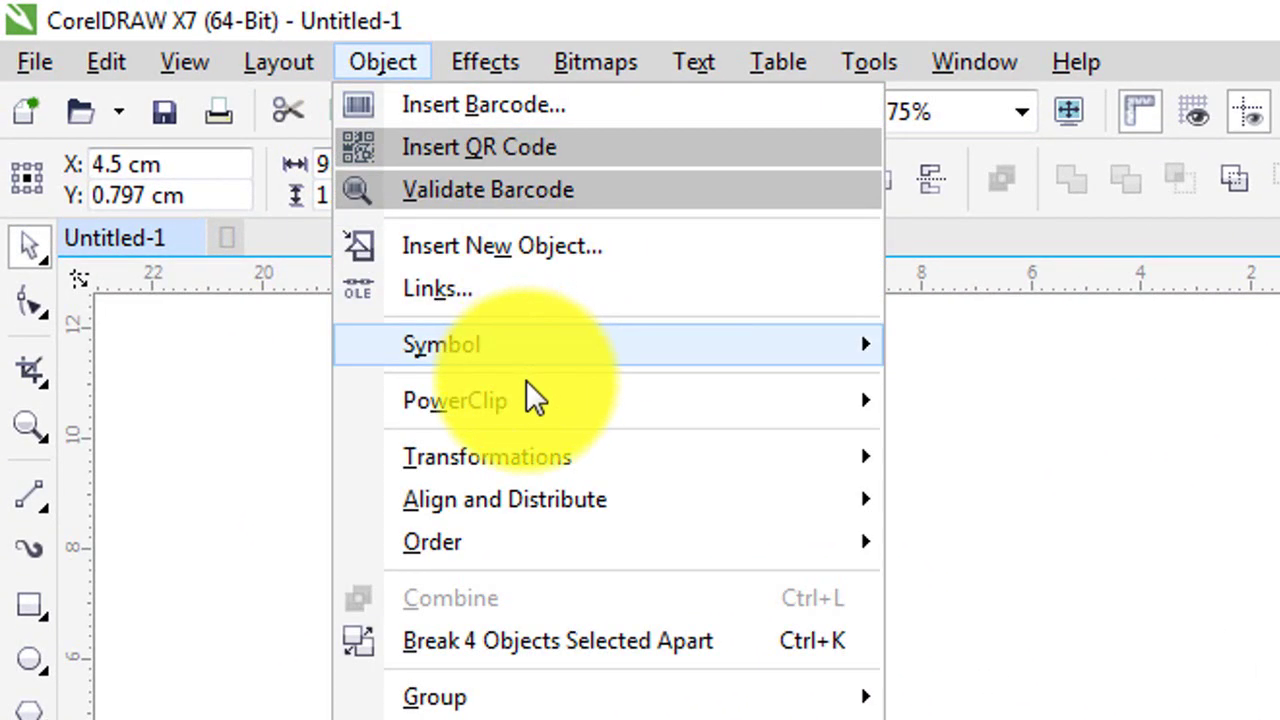
pyautogui.moveTo(537, 417)
pyautogui.click(886, 400)
pyautogui.click(923, 420)
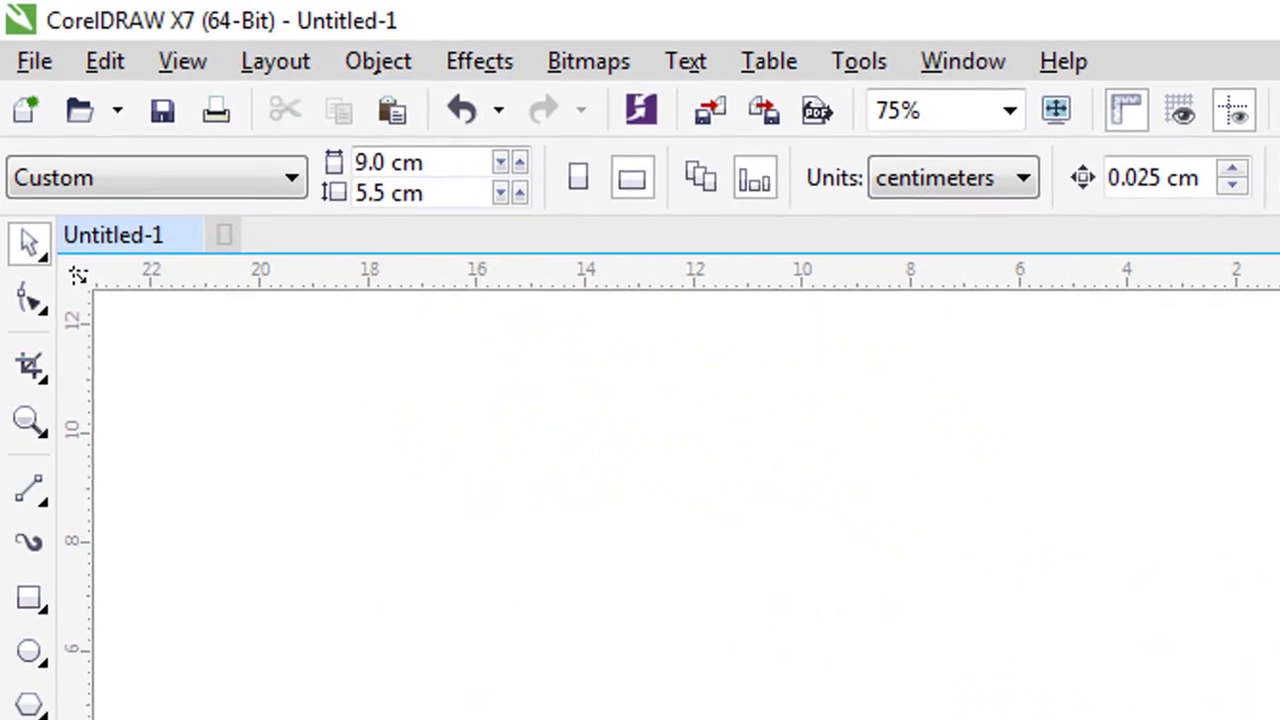
# - Inspect the clipped card graphic and centre the whole business card in view
pyautogui.click(1091, 631)
pyautogui.scroll(3, 1108, 529)
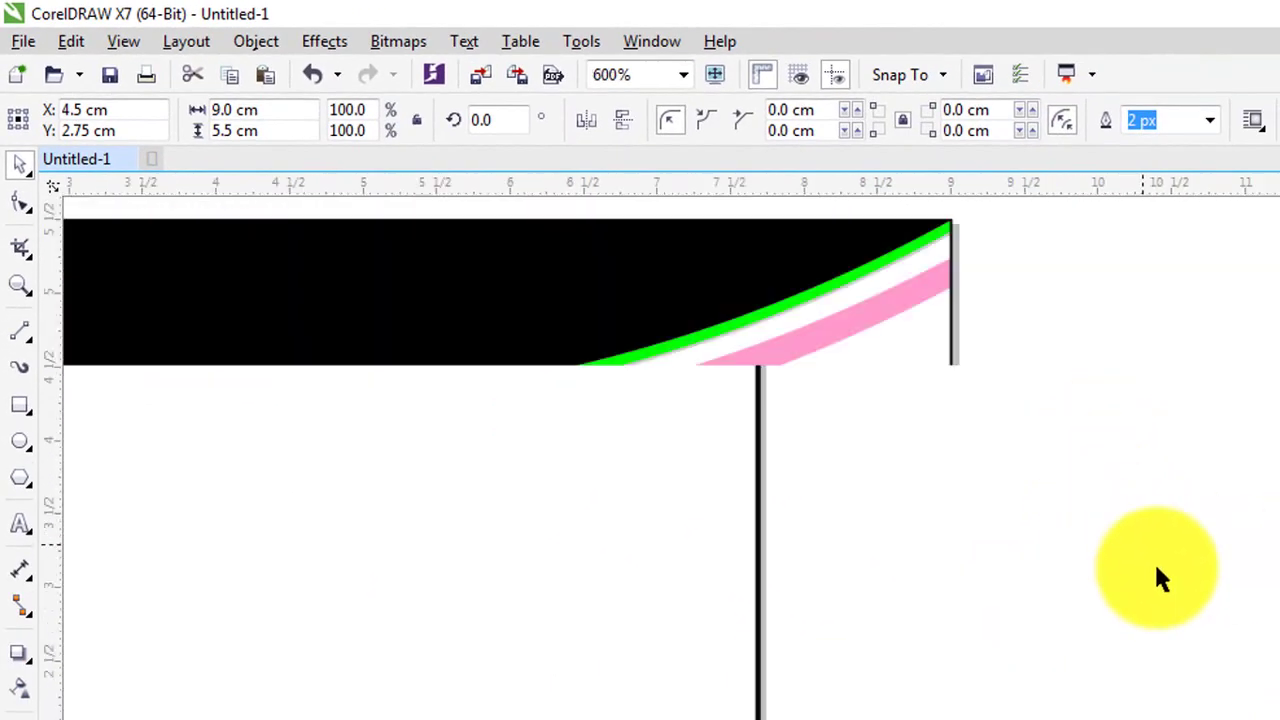
pyautogui.scroll(-1, 1154, 561)
pyautogui.scroll(3, 946, 486)
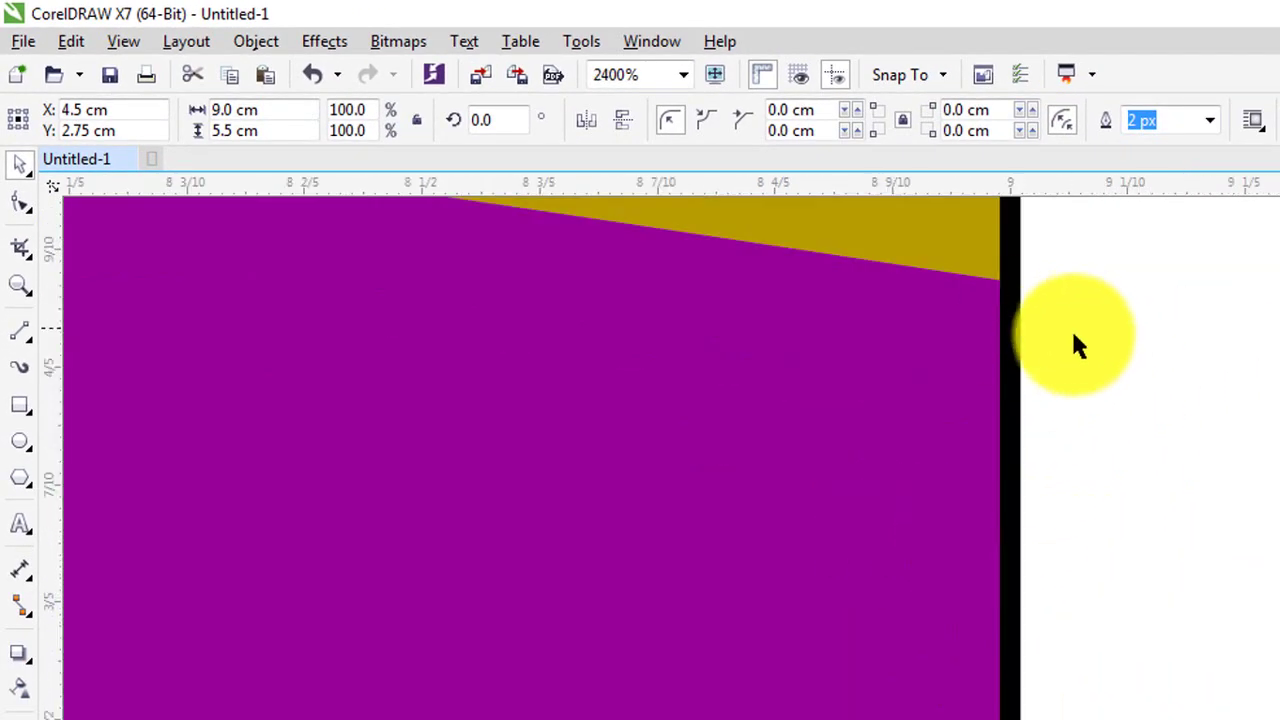
pyautogui.scroll(-5, 1073, 340)
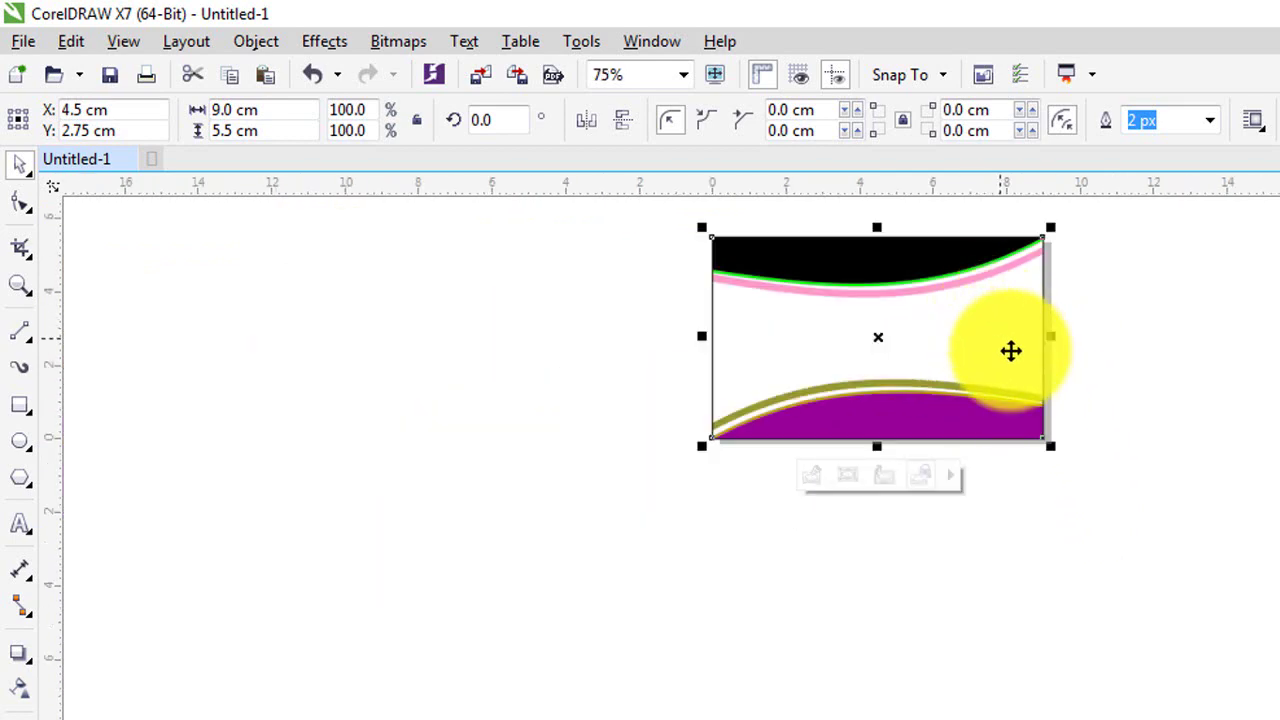
pyautogui.scroll(3, 1011, 350)
pyautogui.press('Escape')
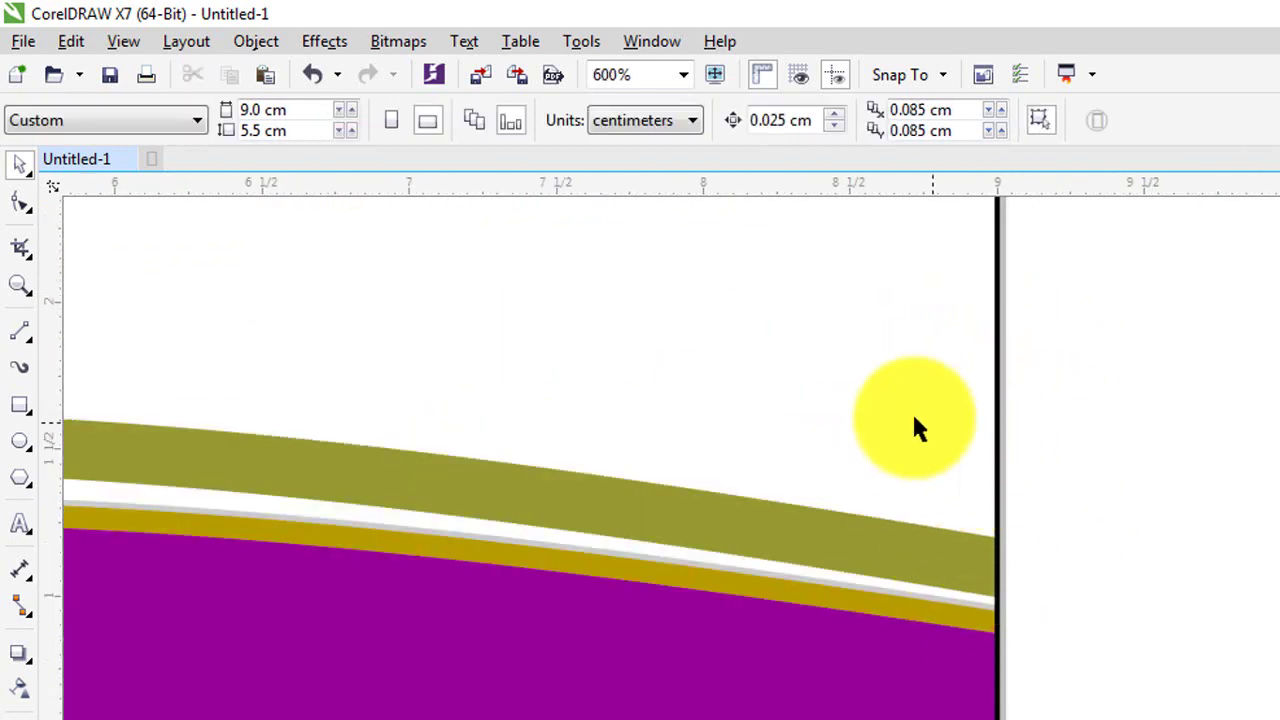
pyautogui.click(918, 428)
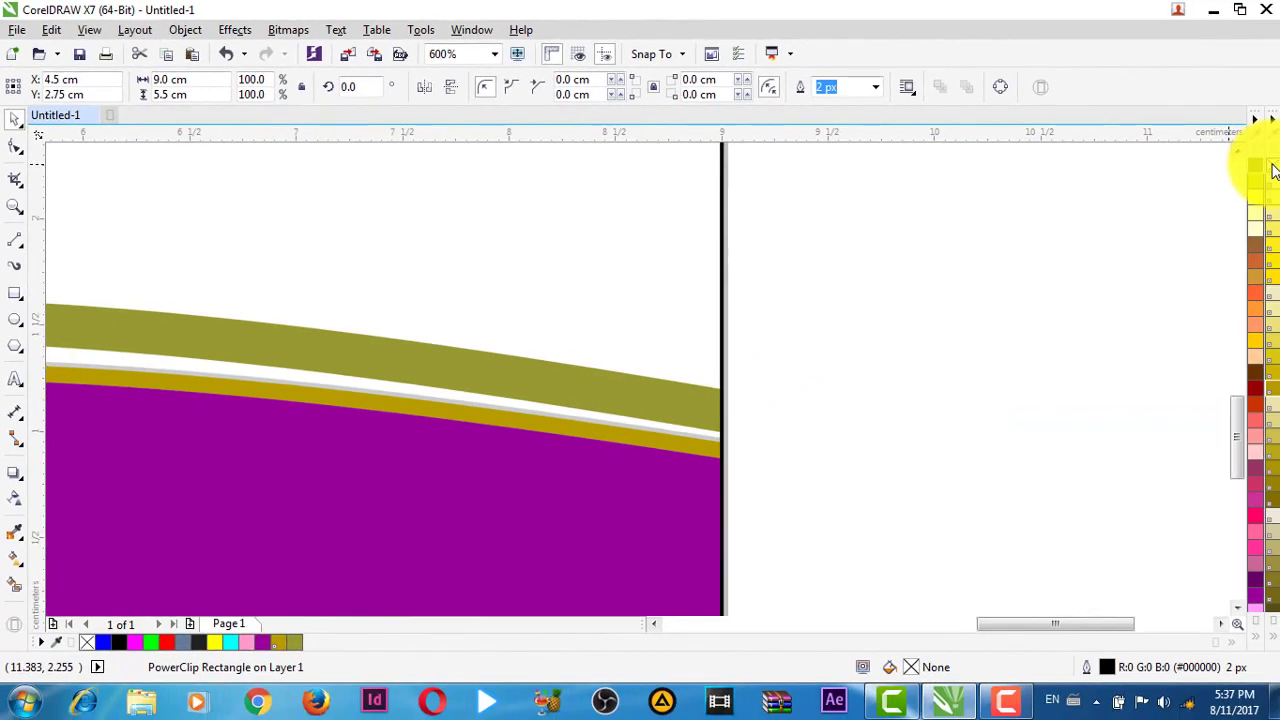
pyautogui.press('Escape')
pyautogui.scroll(3, 745, 420)
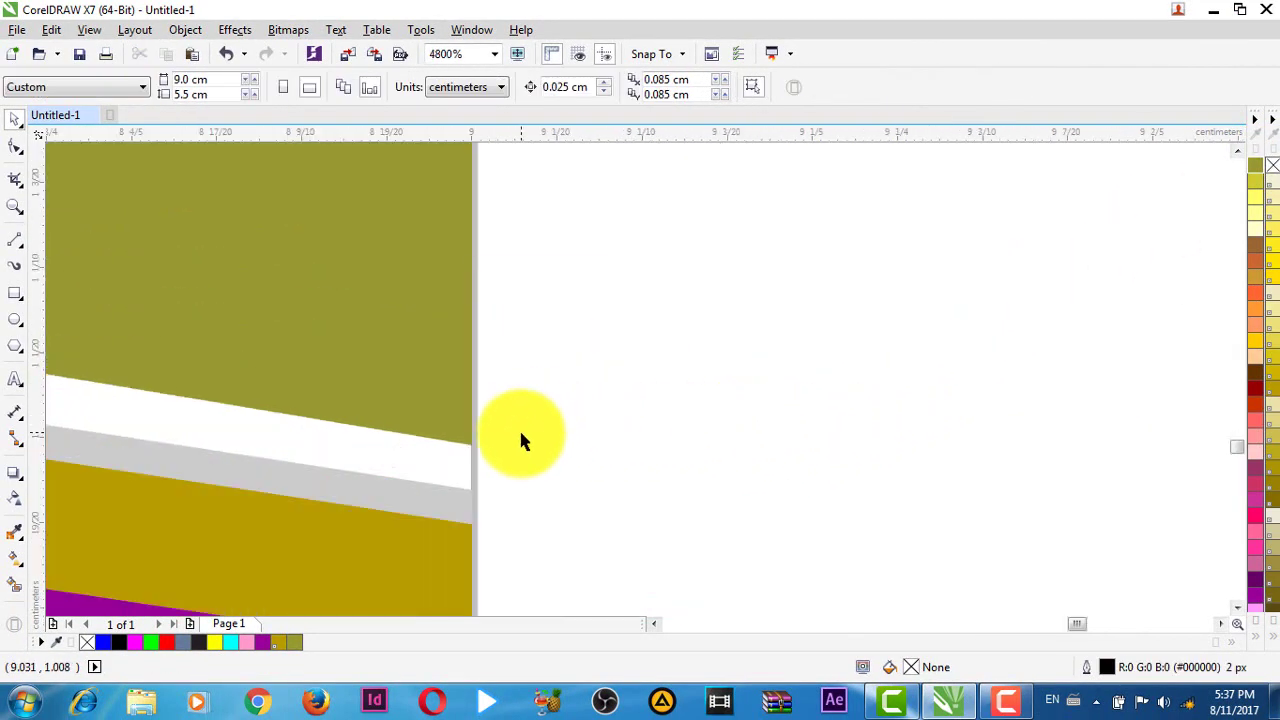
pyautogui.scroll(-8, 520, 440)
pyautogui.moveTo(449, 443); pyautogui.dragTo(640, 397)
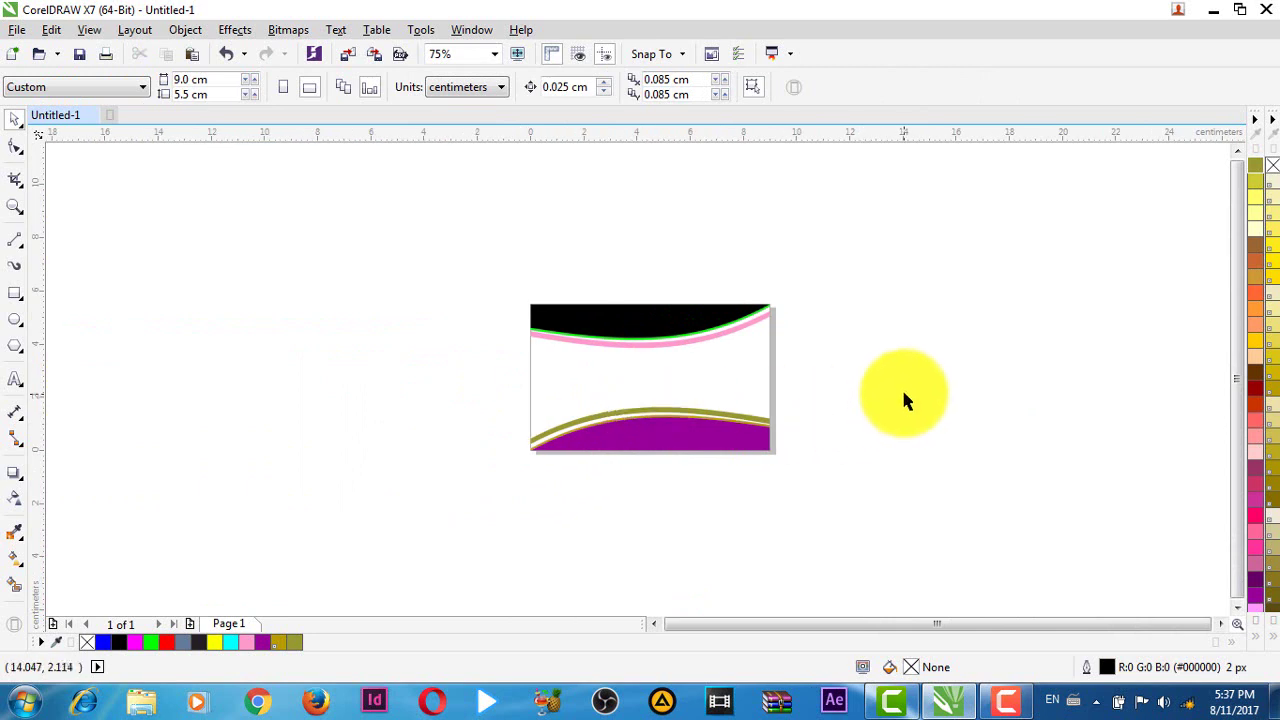
pyautogui.scroll(1, 632, 397)
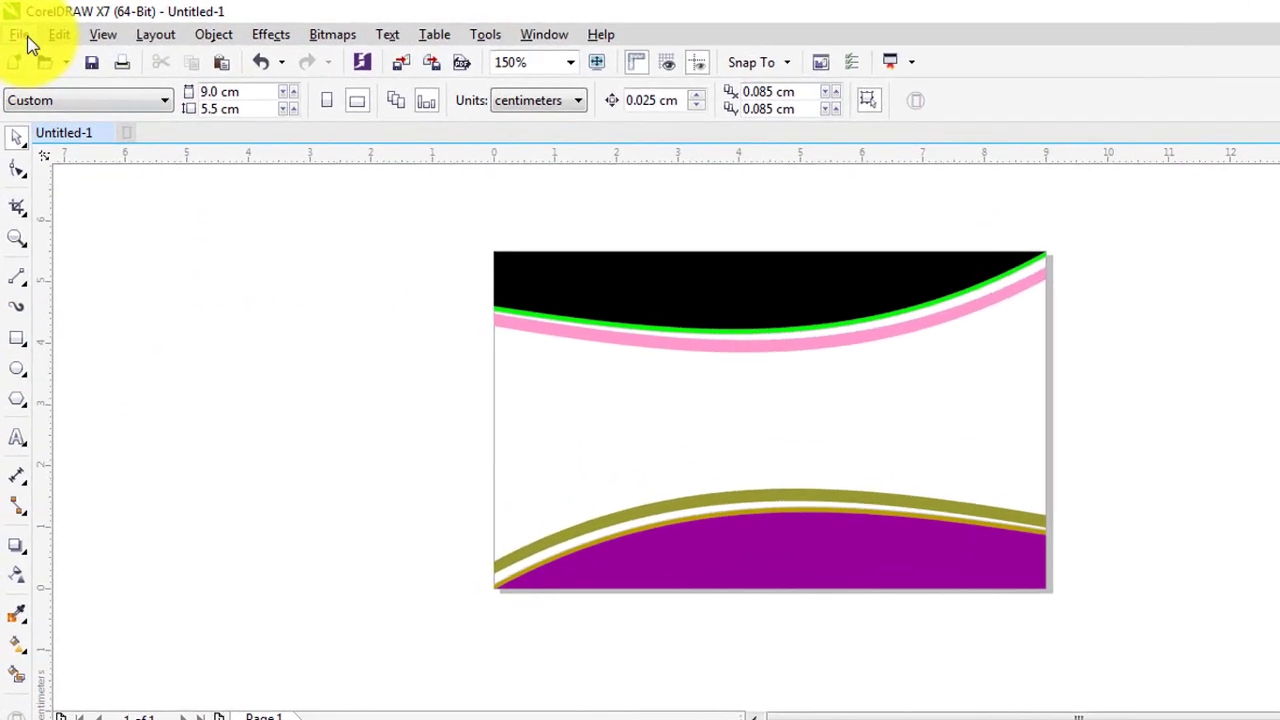
# - Import the circular school logo PNG from the Desktop
pyautogui.click(24, 36)
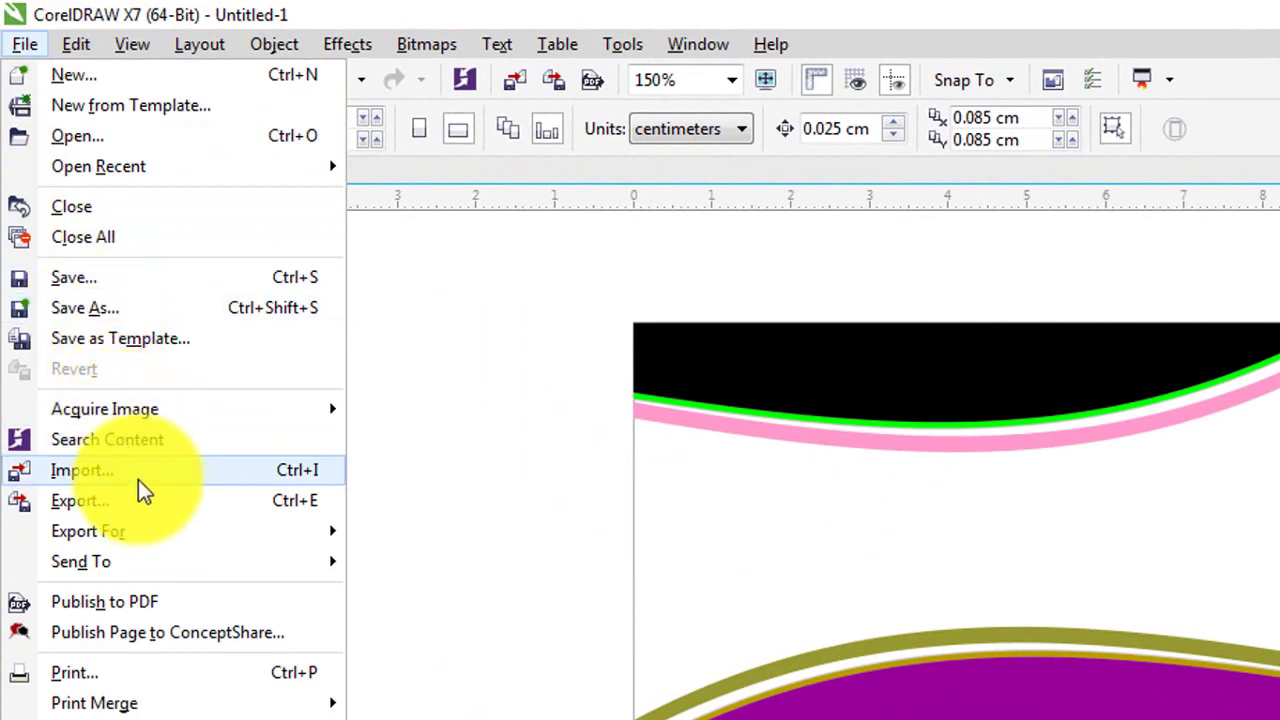
pyautogui.click(141, 482)
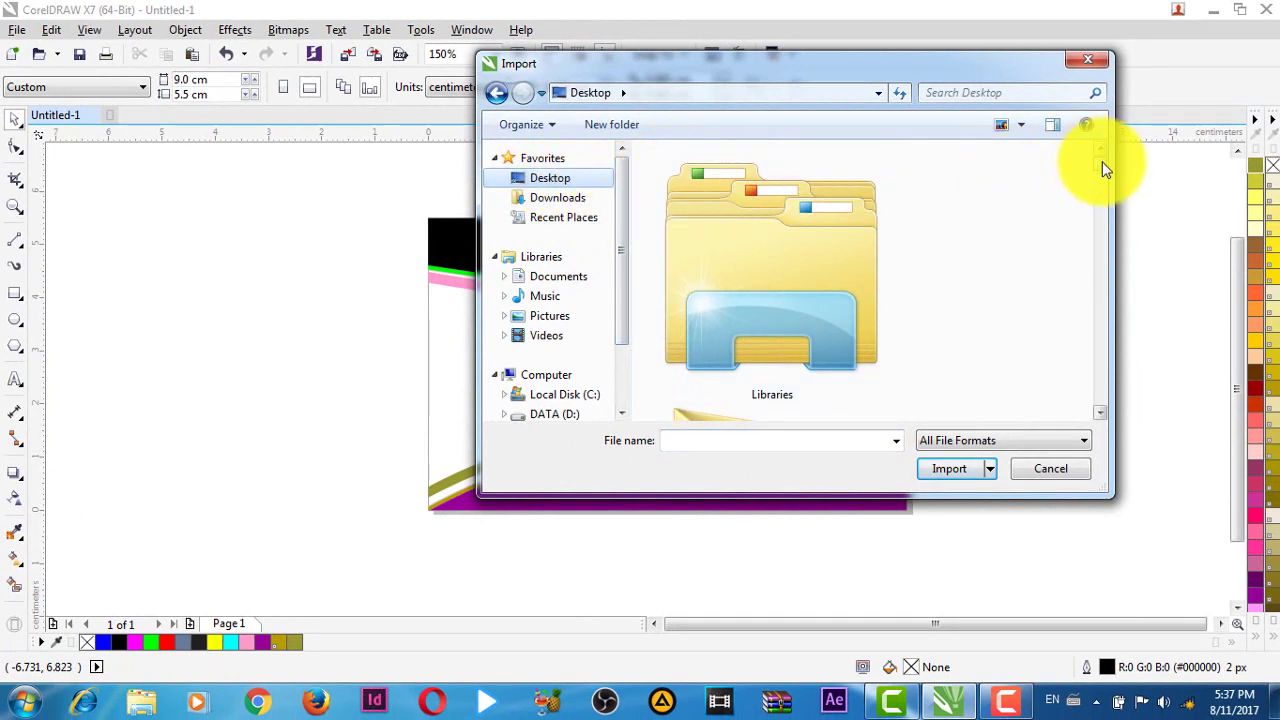
pyautogui.moveTo(1101, 170); pyautogui.dragTo(1128, 399)
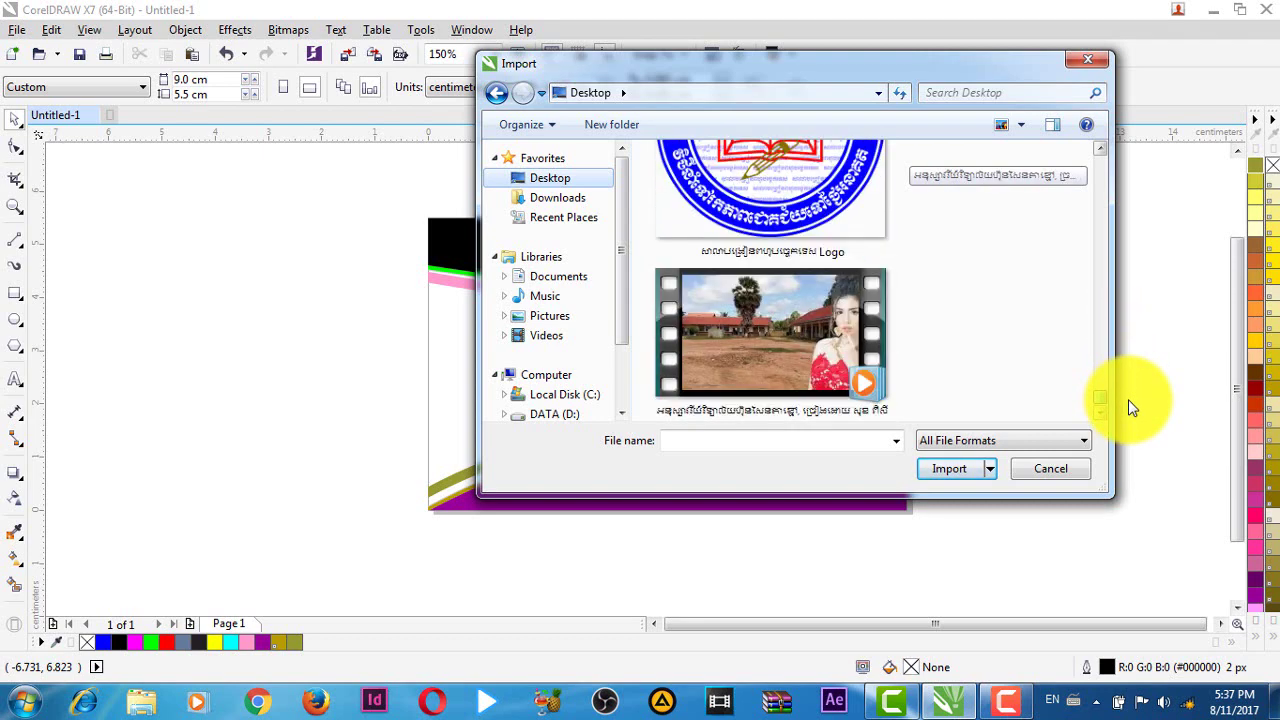
pyautogui.click(806, 201)
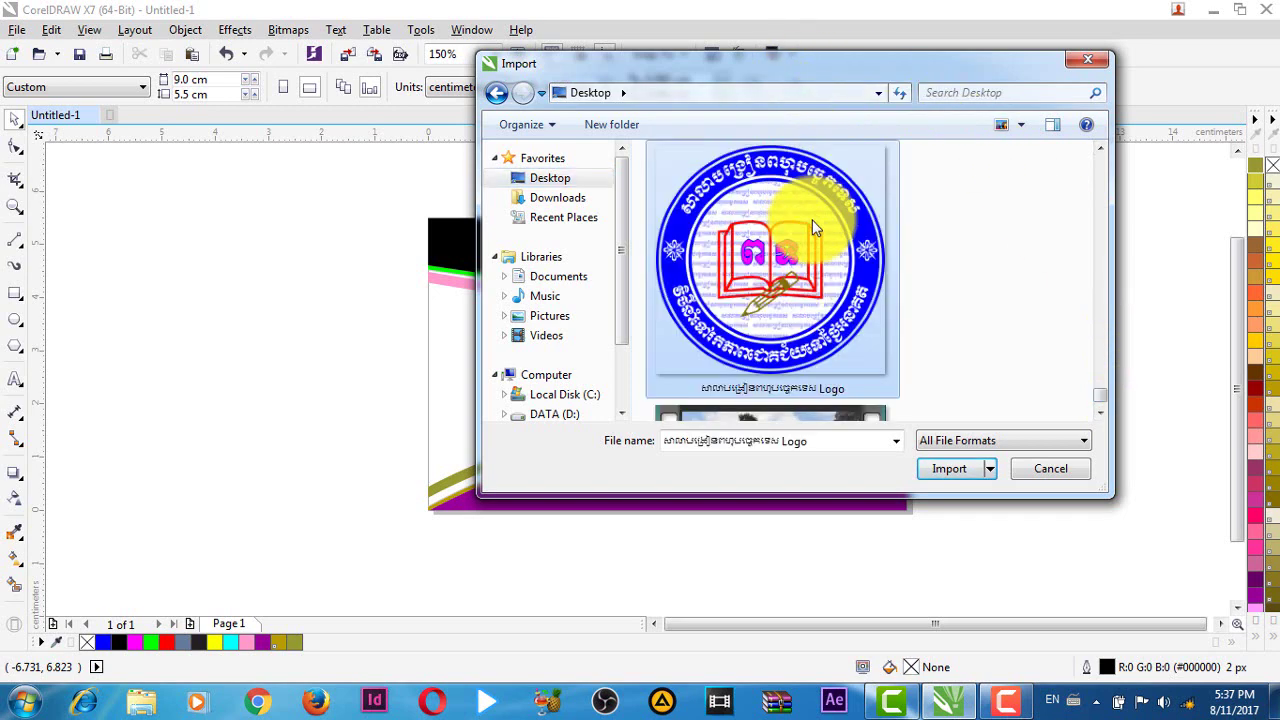
pyautogui.click(961, 469)
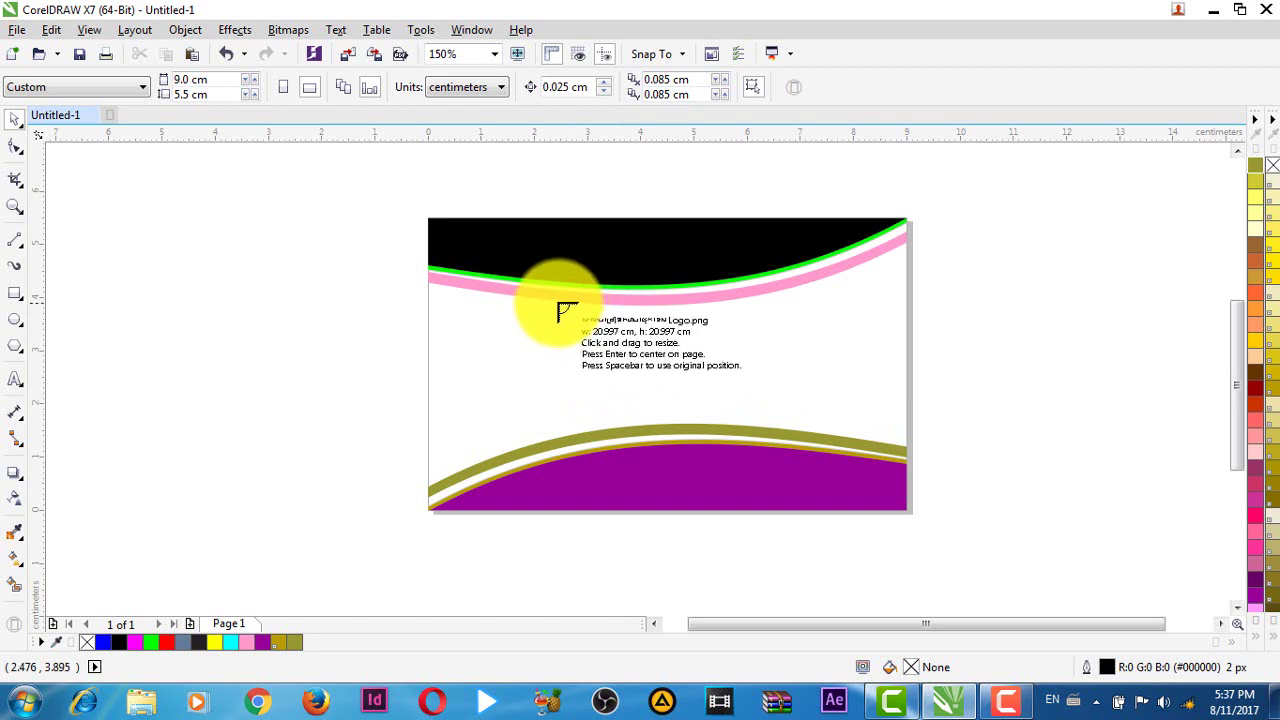
# - Place the imported logo and centre it on the page with P
pyautogui.moveTo(555, 303); pyautogui.dragTo(704, 424)
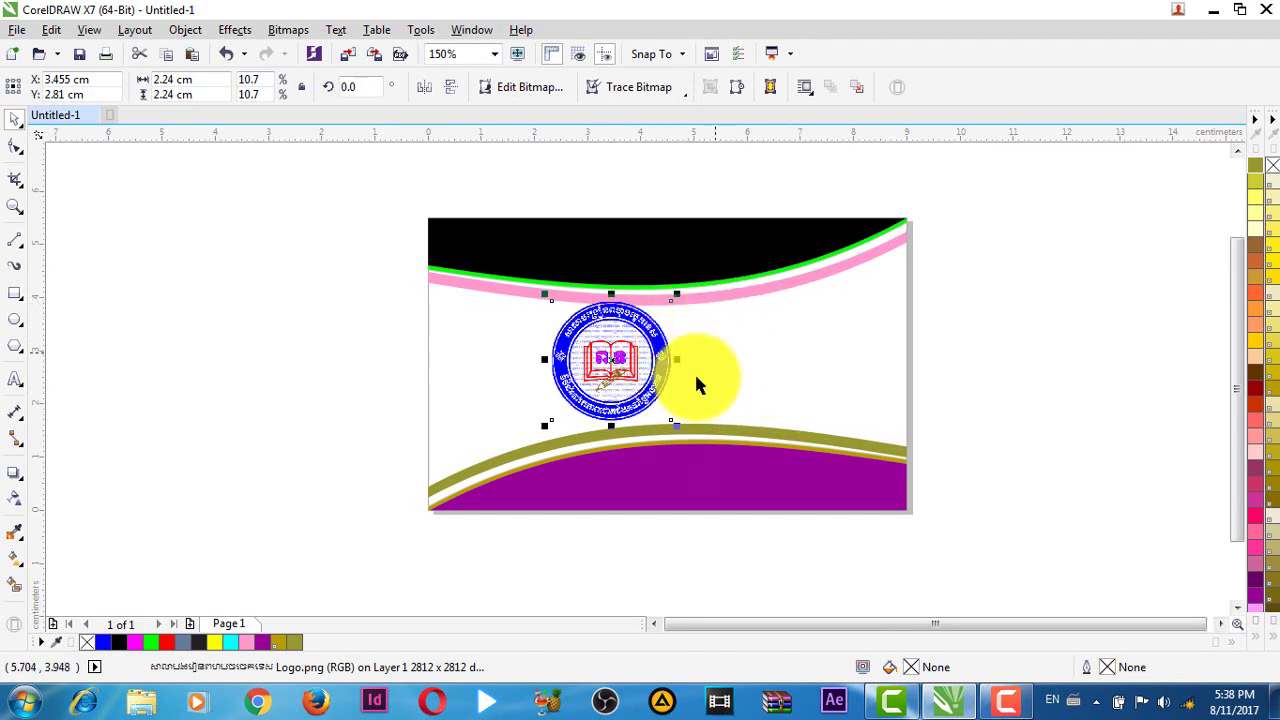
pyautogui.moveTo(614, 348); pyautogui.dragTo(994, 376)
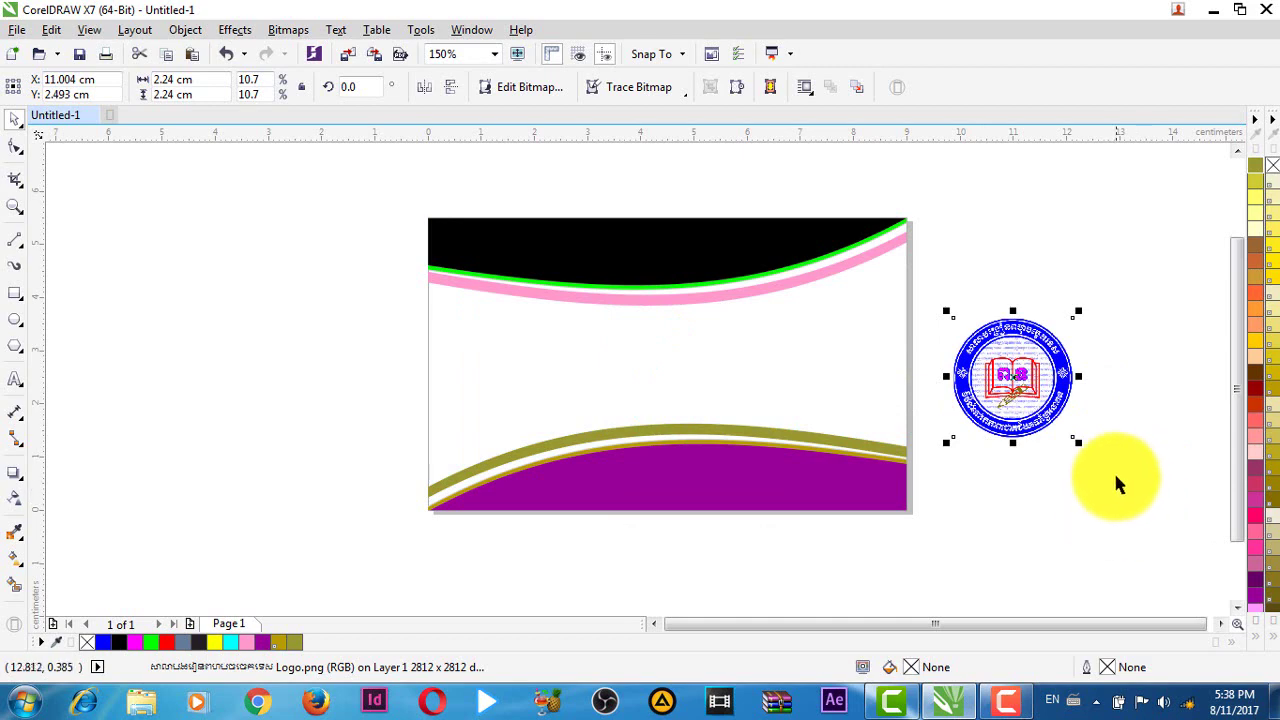
pyautogui.press('p')
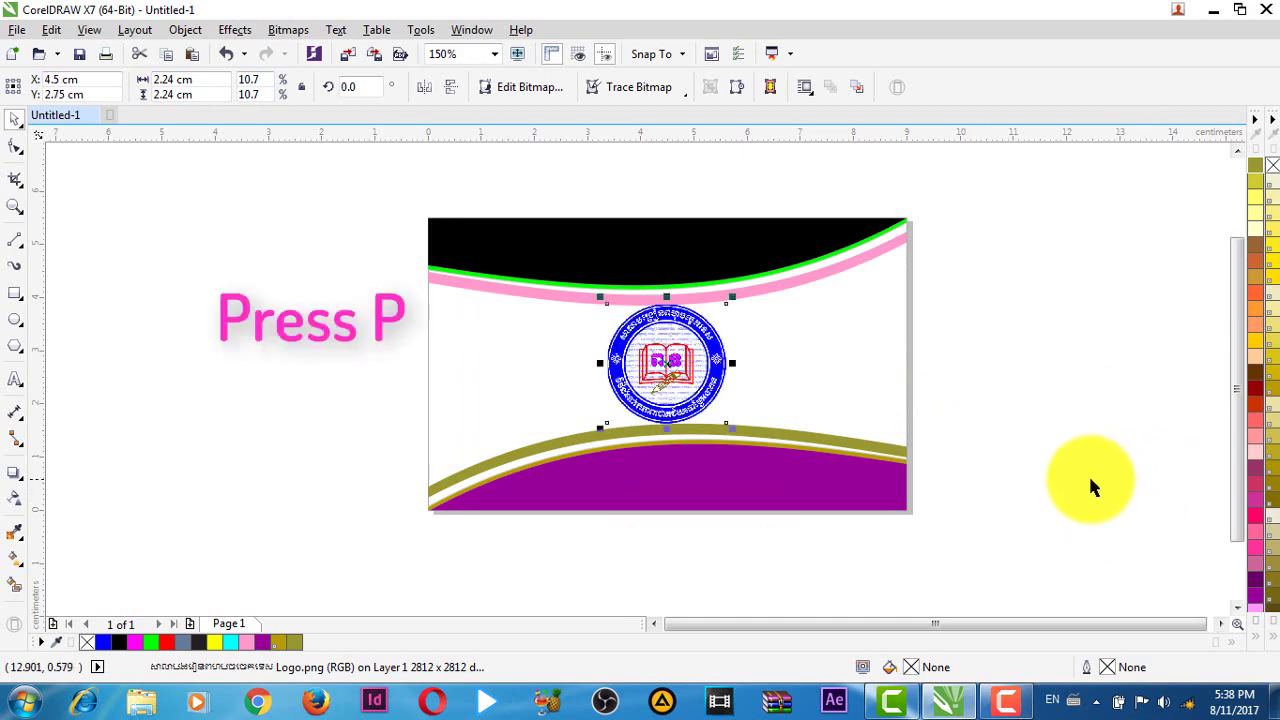
pyautogui.scroll(2, 792, 345)
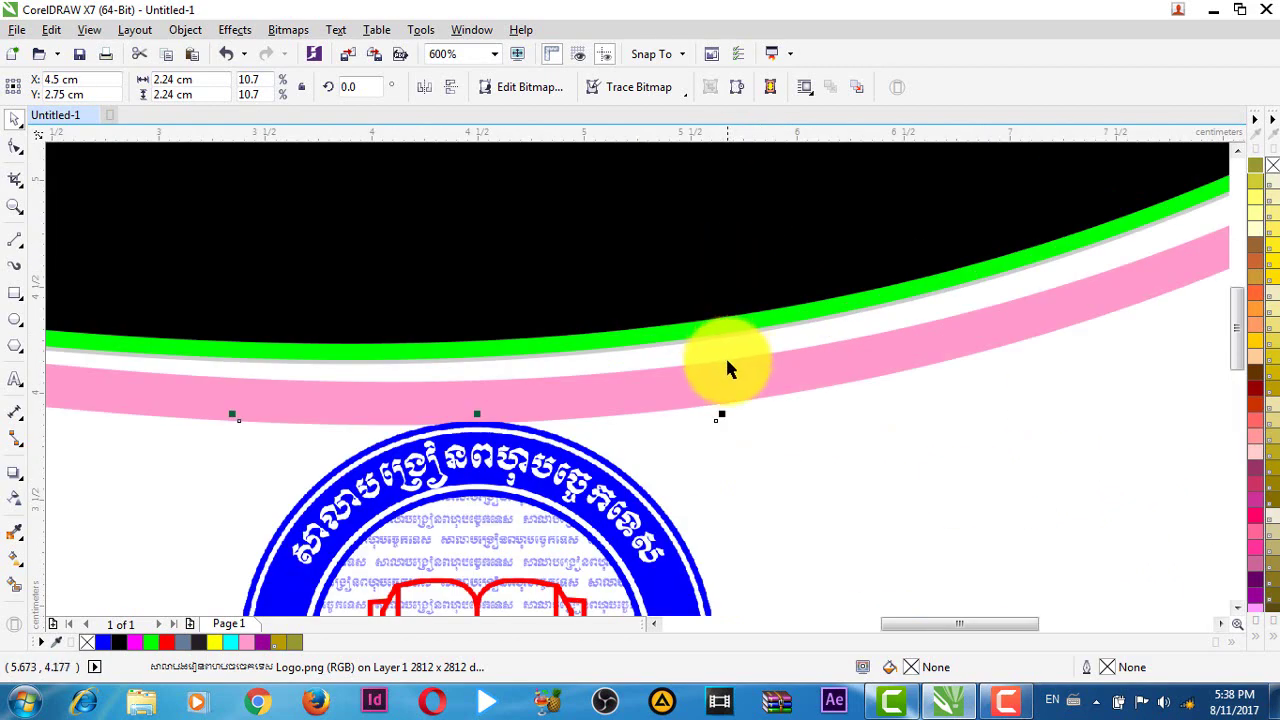
pyautogui.scroll(-1, 735, 375)
# - Shrink the logo to 1.305 × 1.305 cm and move it up below the top bands
pyautogui.moveTo(731, 383); pyautogui.dragTo(681, 398)
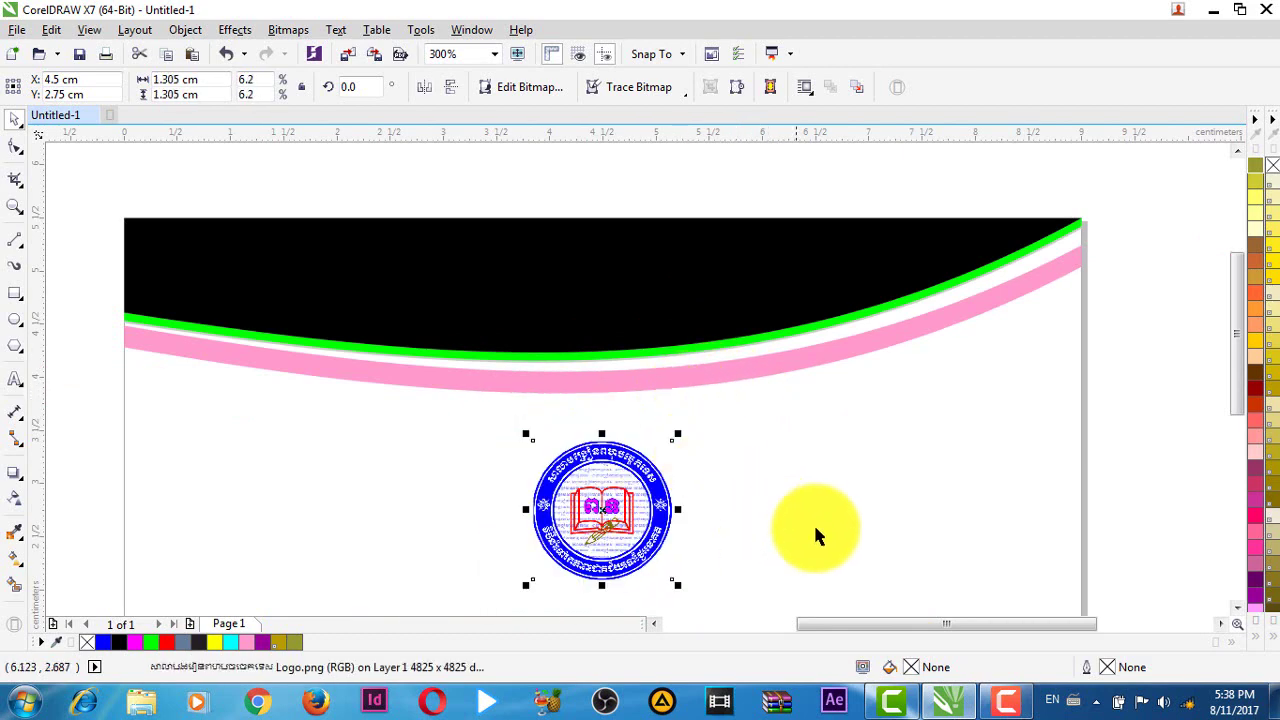
pyautogui.scroll(-3, 814, 529)
pyautogui.moveTo(579, 357); pyautogui.dragTo(576, 315)
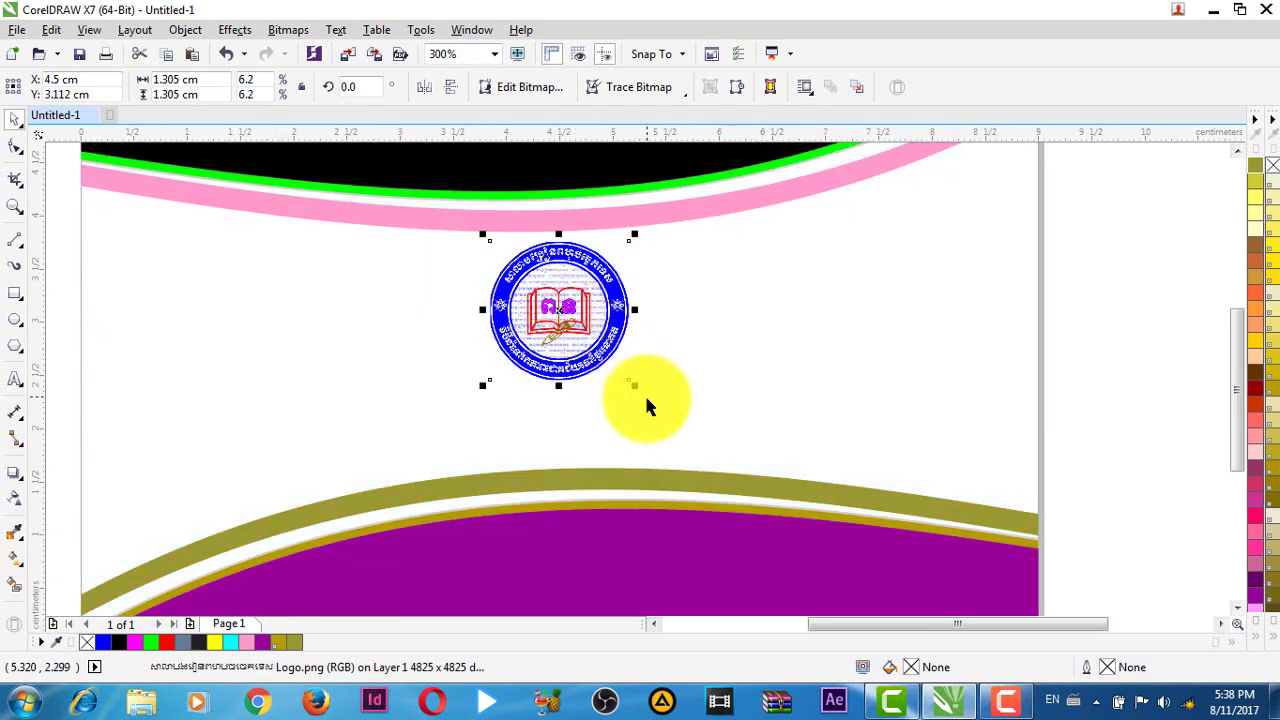
pyautogui.scroll(-2, 644, 393)
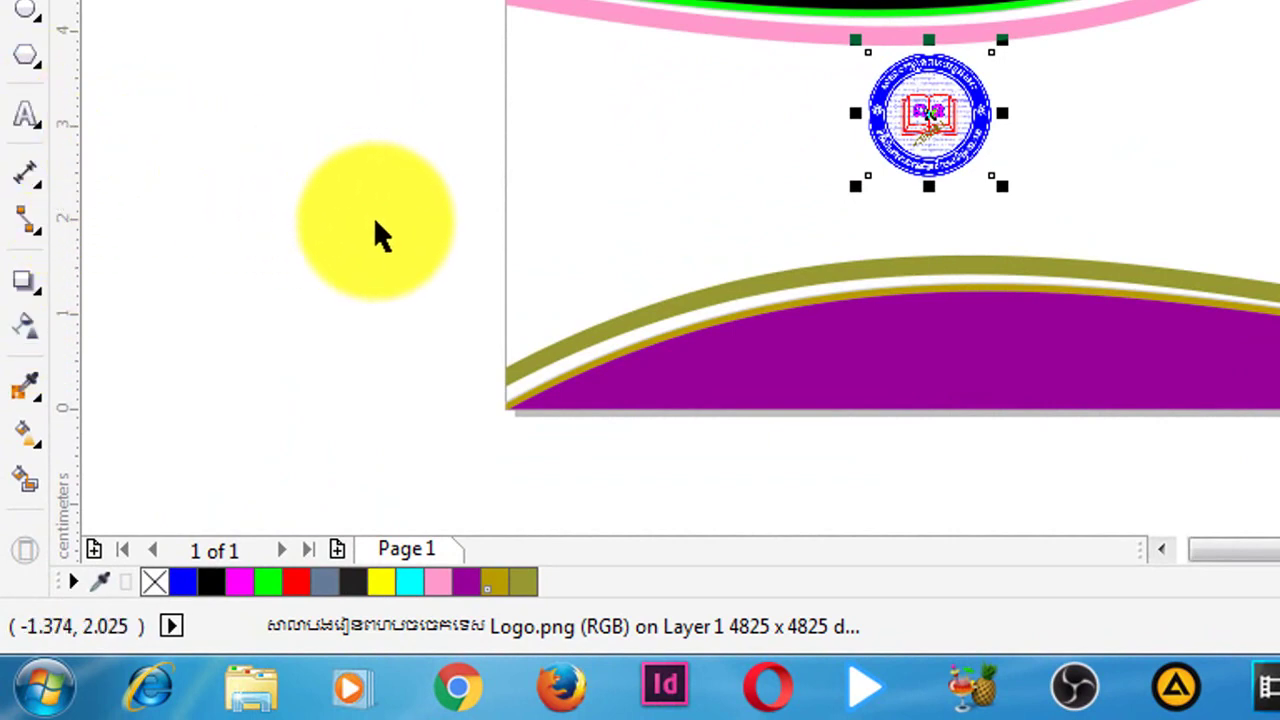
# - Add a text line reading COMPANY NAME with the Text tool
pyautogui.press('F8')
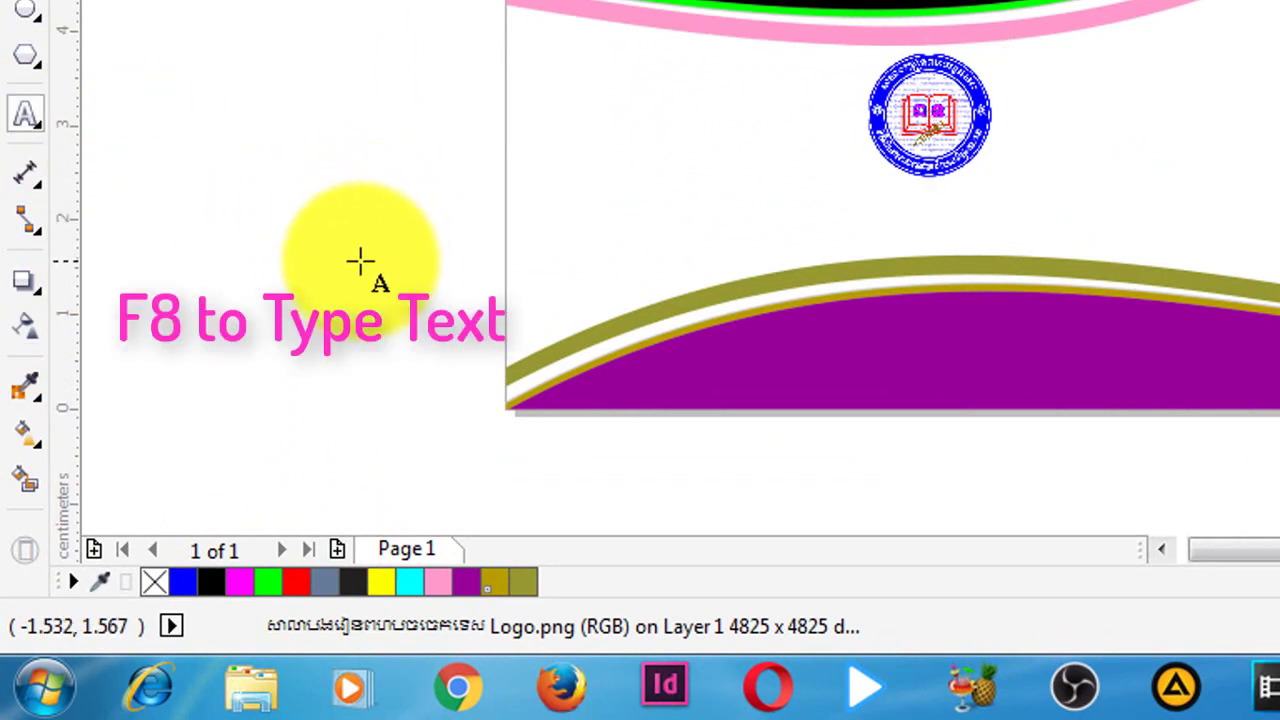
pyautogui.click(360, 260)
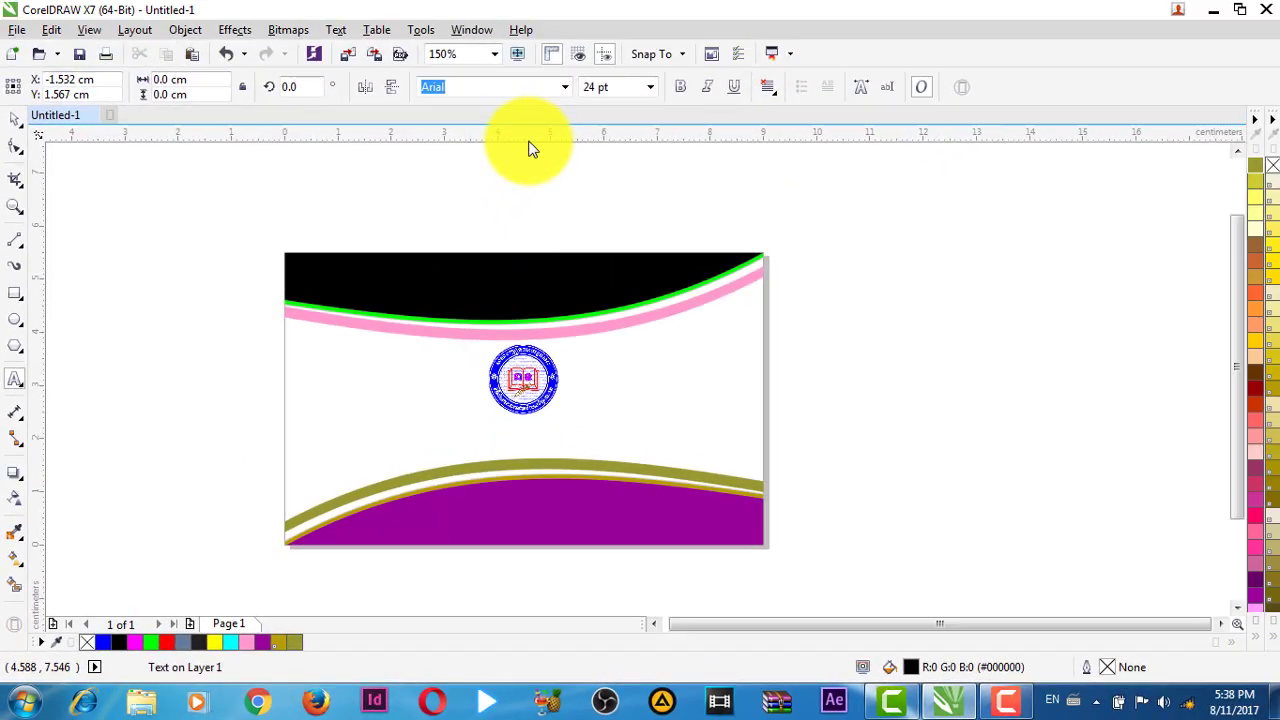
pyautogui.write('Y')
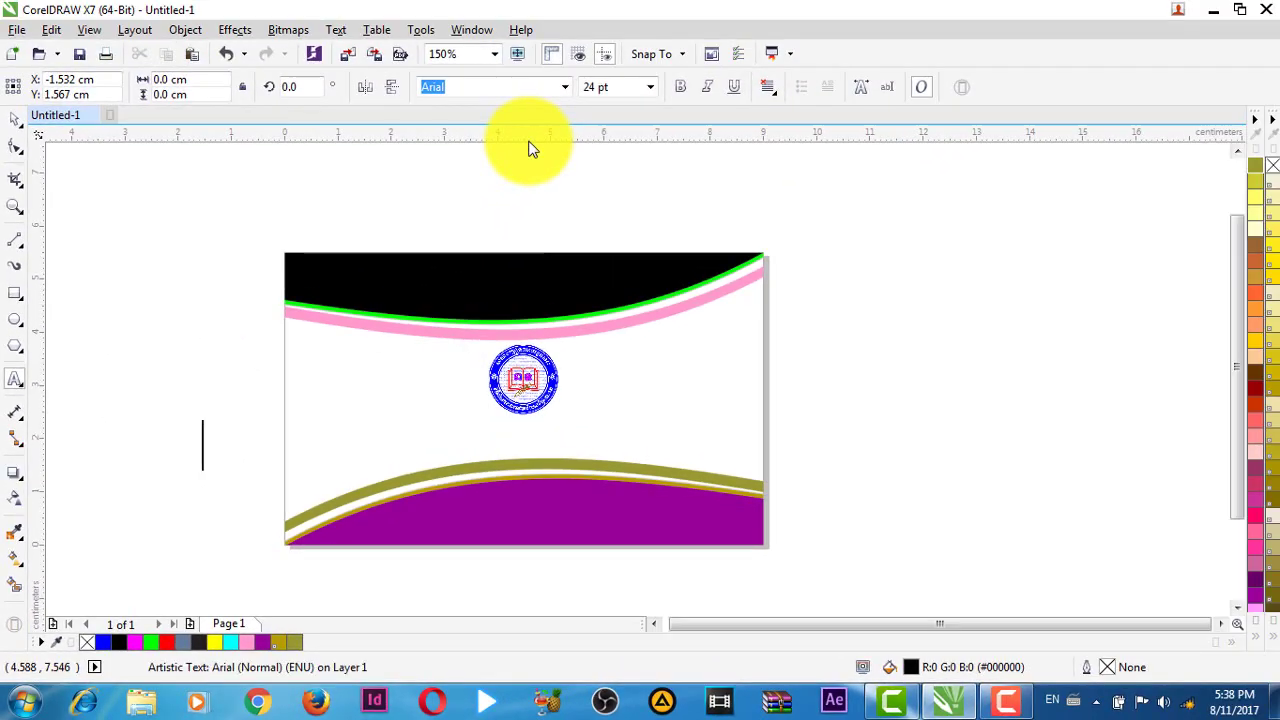
pyautogui.press('BackSpace')
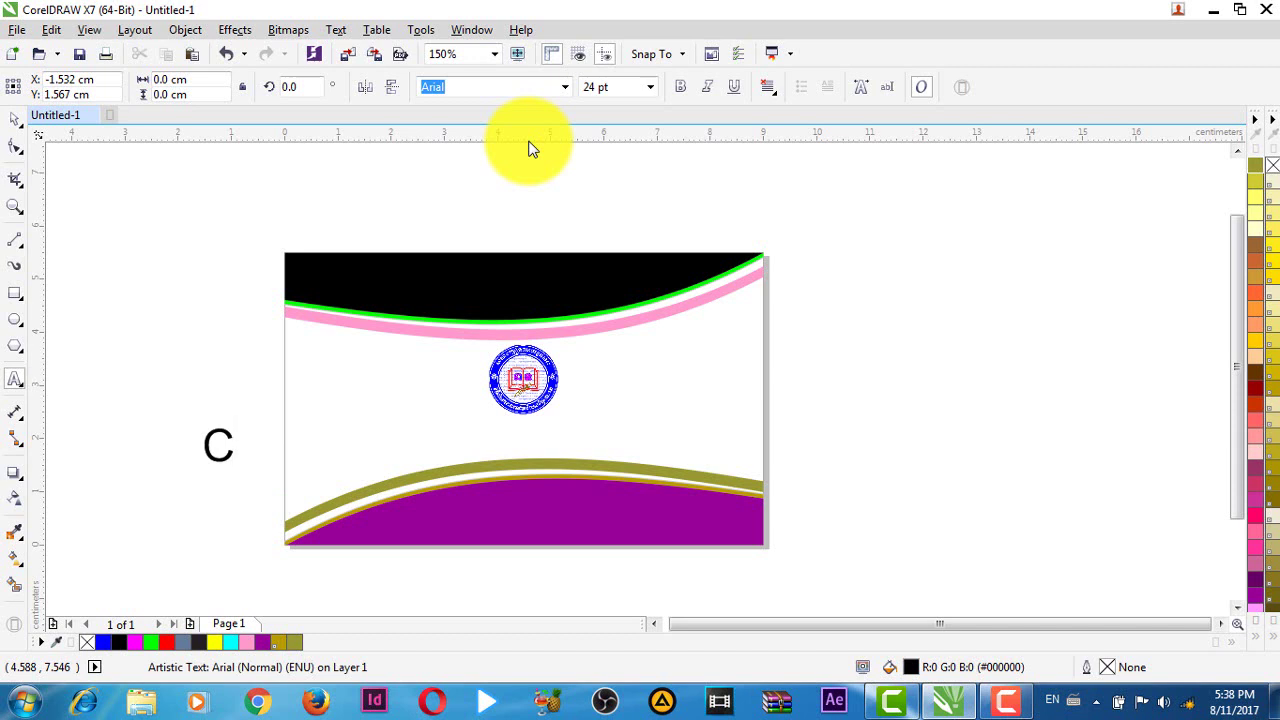
pyautogui.write('nAM')
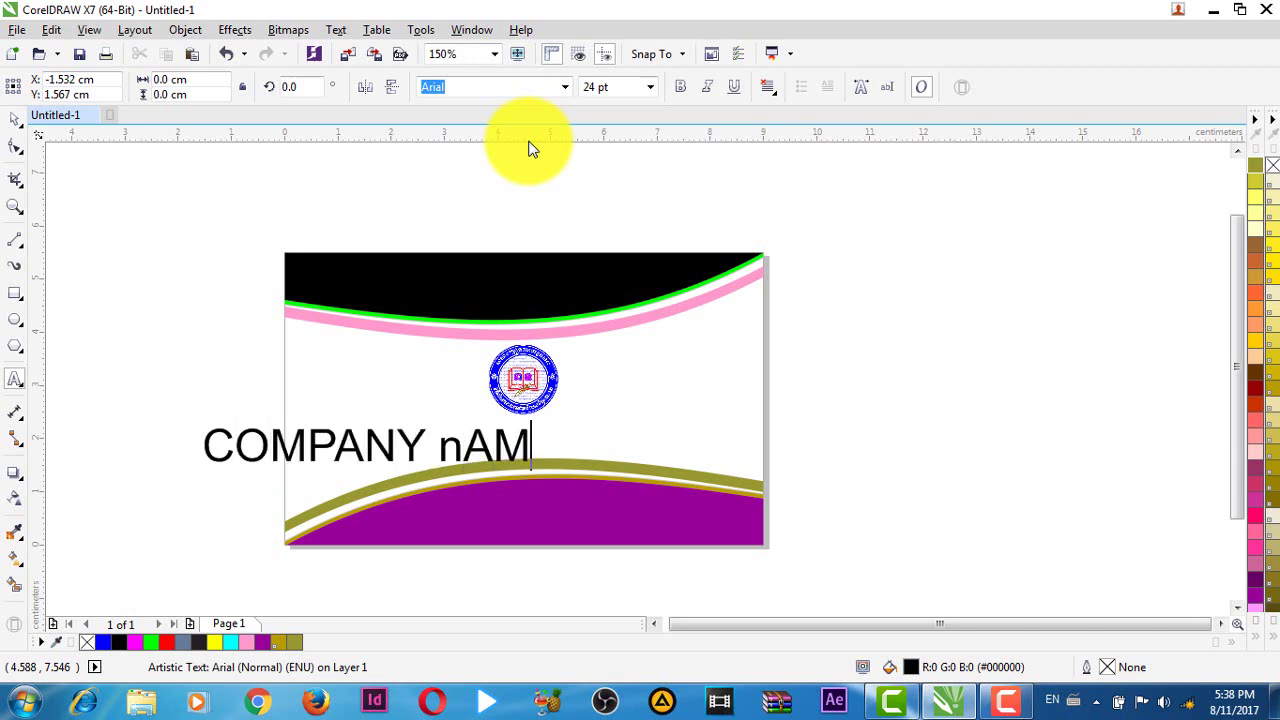
pyautogui.press('BackSpace')
pyautogui.press('BackSpace')
pyautogui.press('BackSpace')
pyautogui.write('ME')
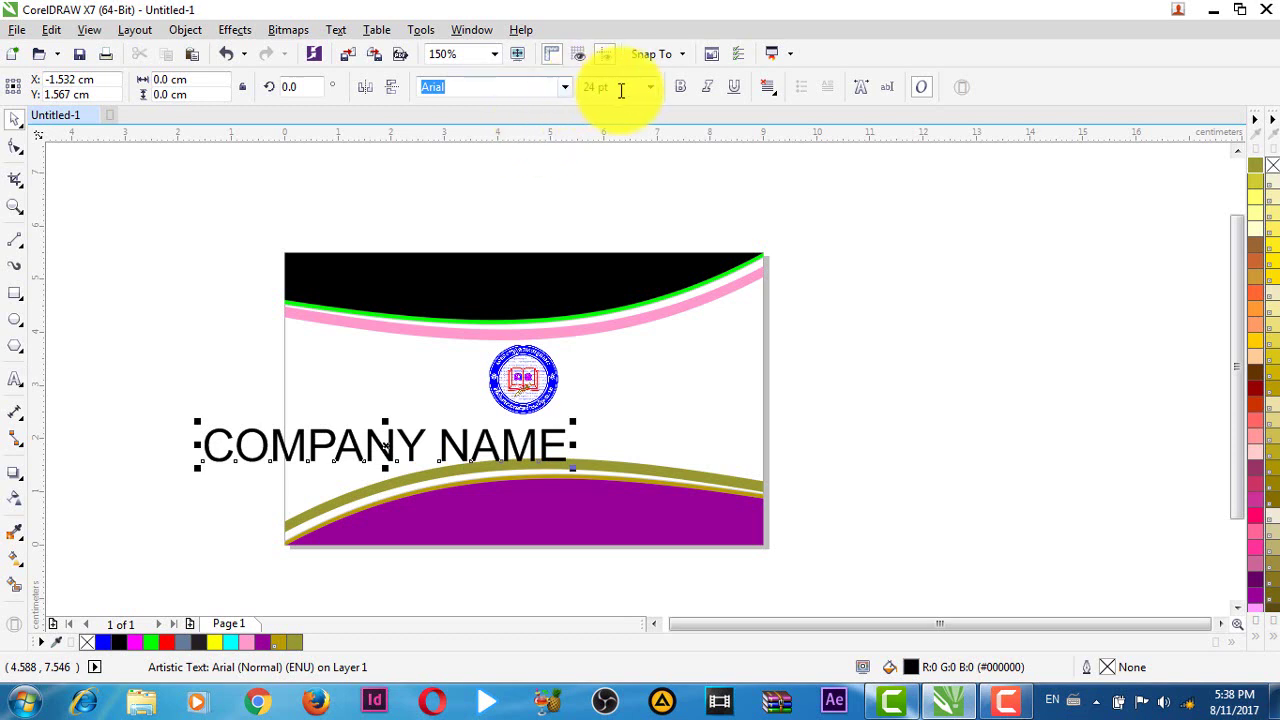
# - Set the text to 10 pt, centre it, and move it just below the logo
pyautogui.click(620, 88)
pyautogui.press('Return')
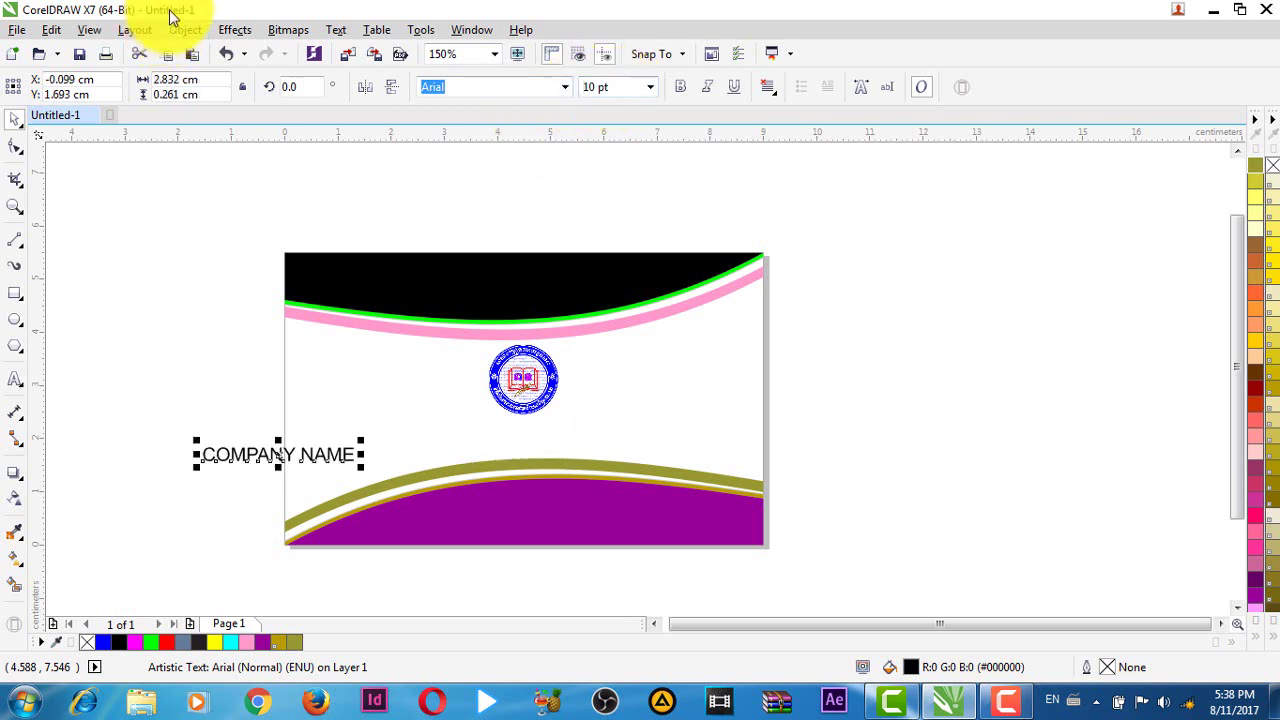
pyautogui.press('p')
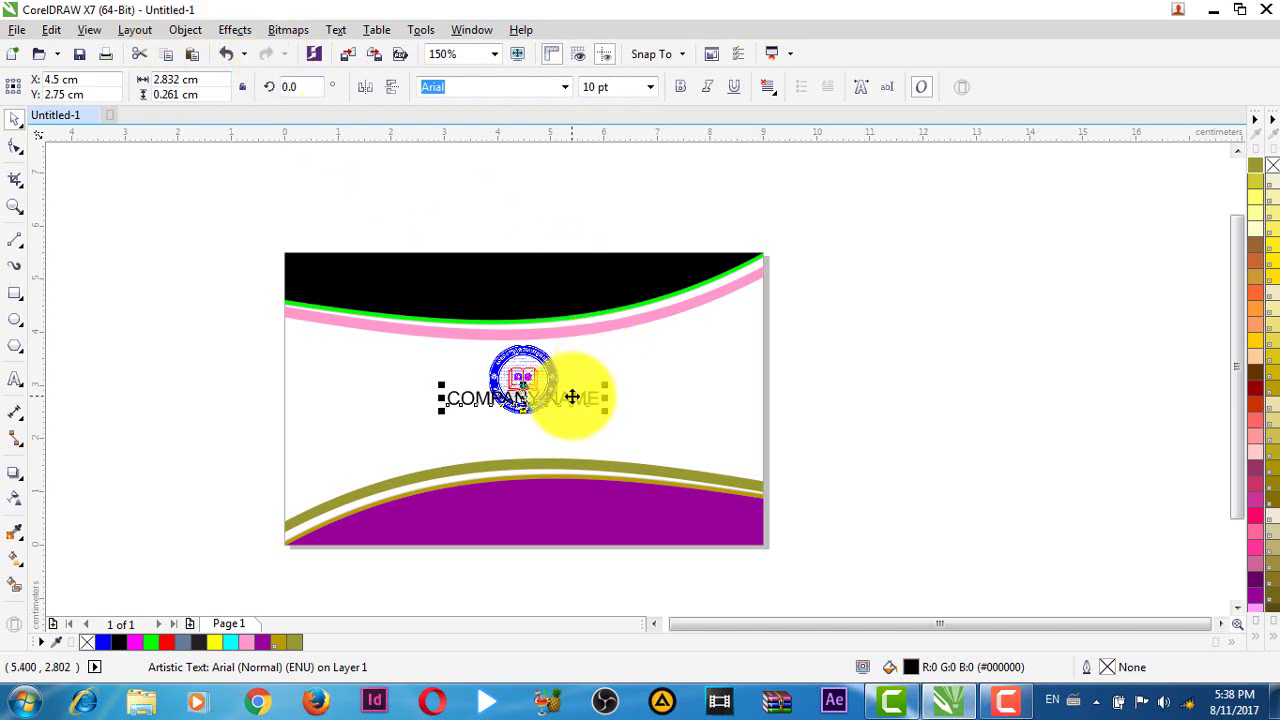
pyautogui.moveTo(572, 397); pyautogui.dragTo(572, 429)
pyautogui.click(880, 446)
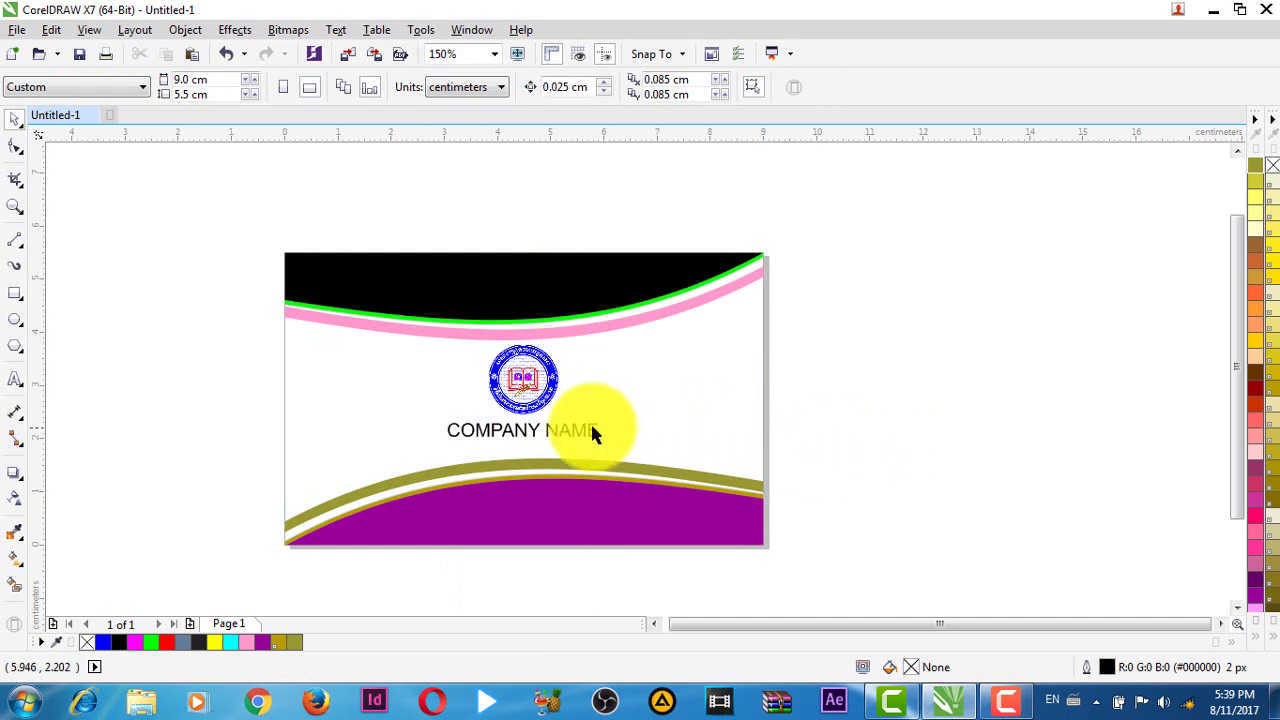
pyautogui.scroll(2, 589, 419)
pyautogui.scroll(-2, 700, 500)
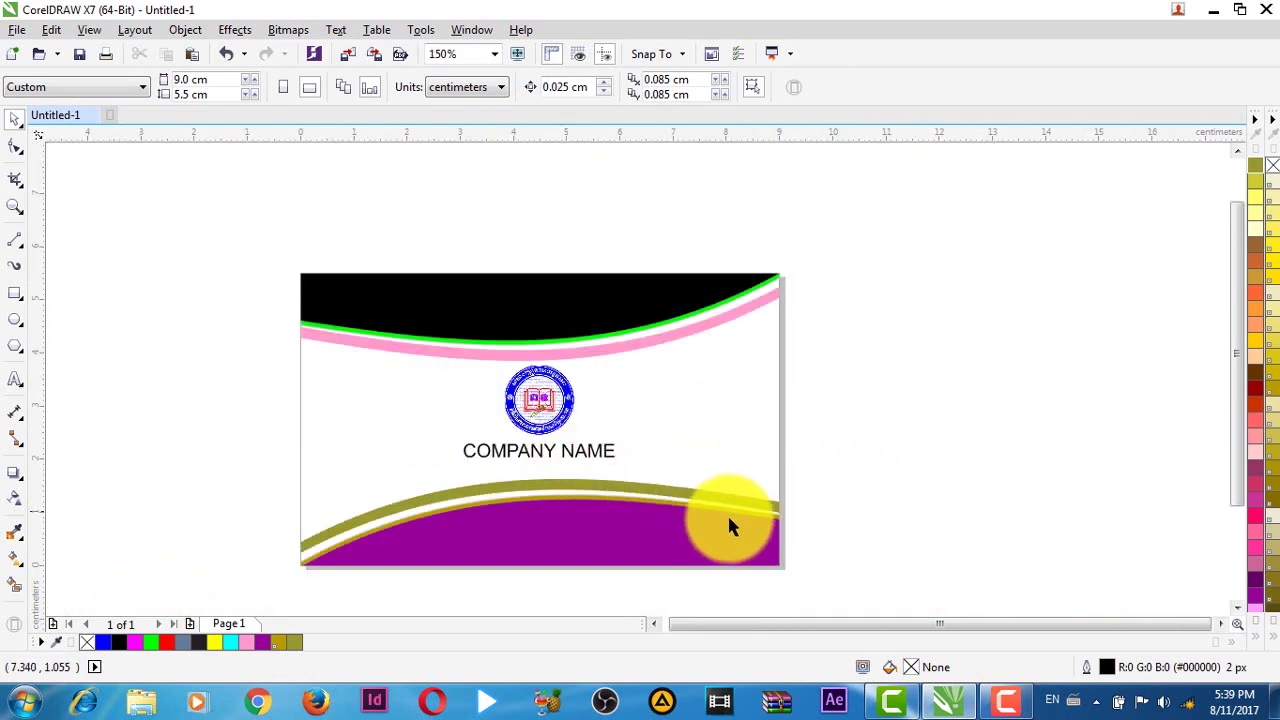
pyautogui.moveTo(951, 516); pyautogui.dragTo(937, 420)
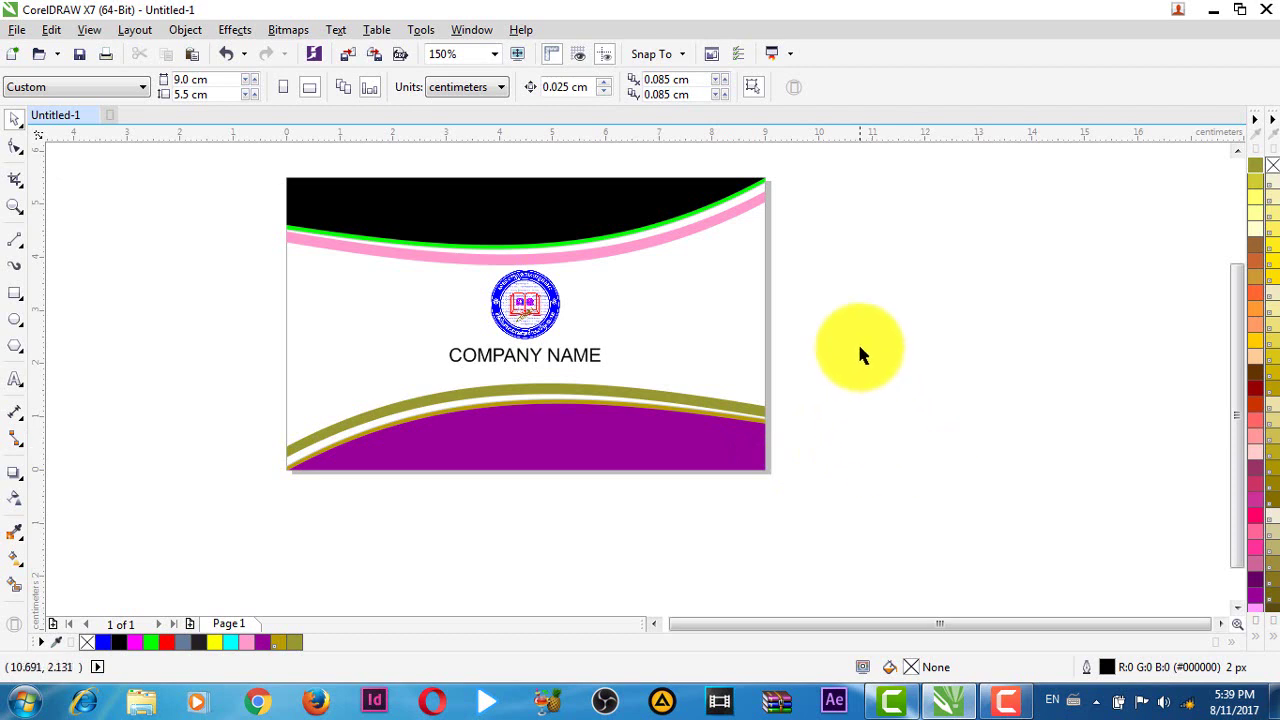
pyautogui.moveTo(857, 354); pyautogui.dragTo(866, 431)
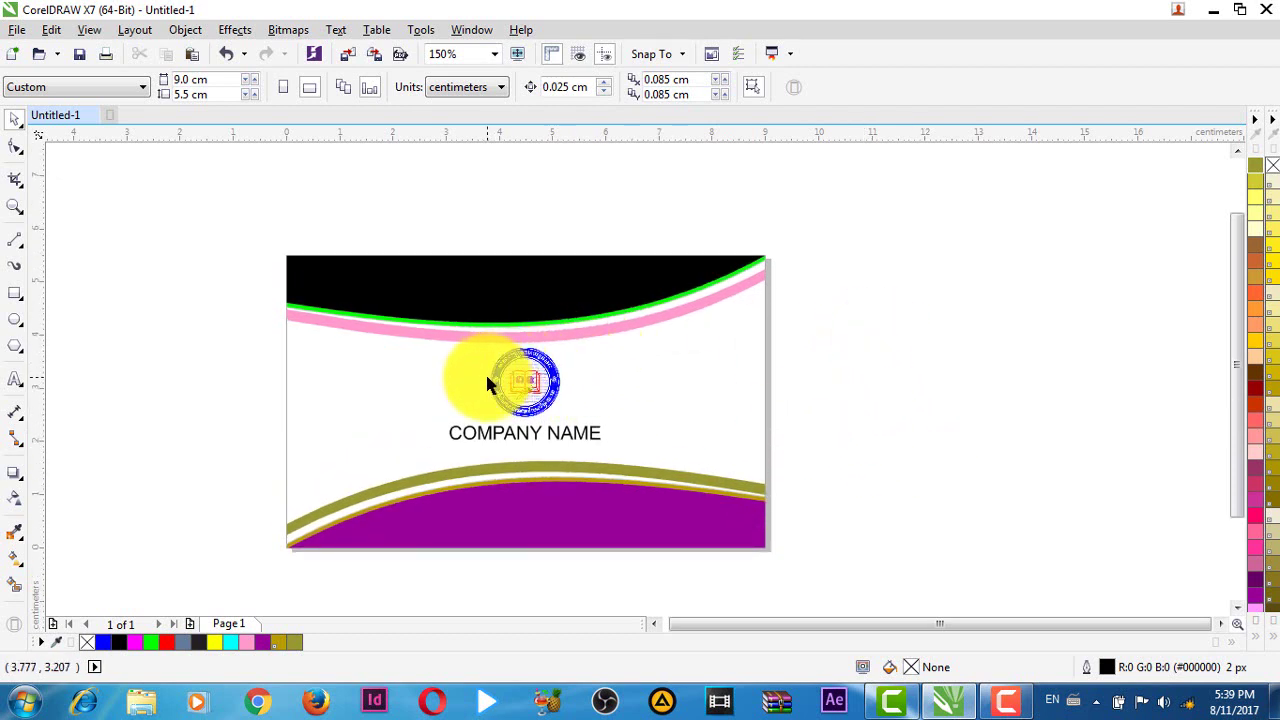
pyautogui.moveTo(981, 405); pyautogui.dragTo(918, 391)
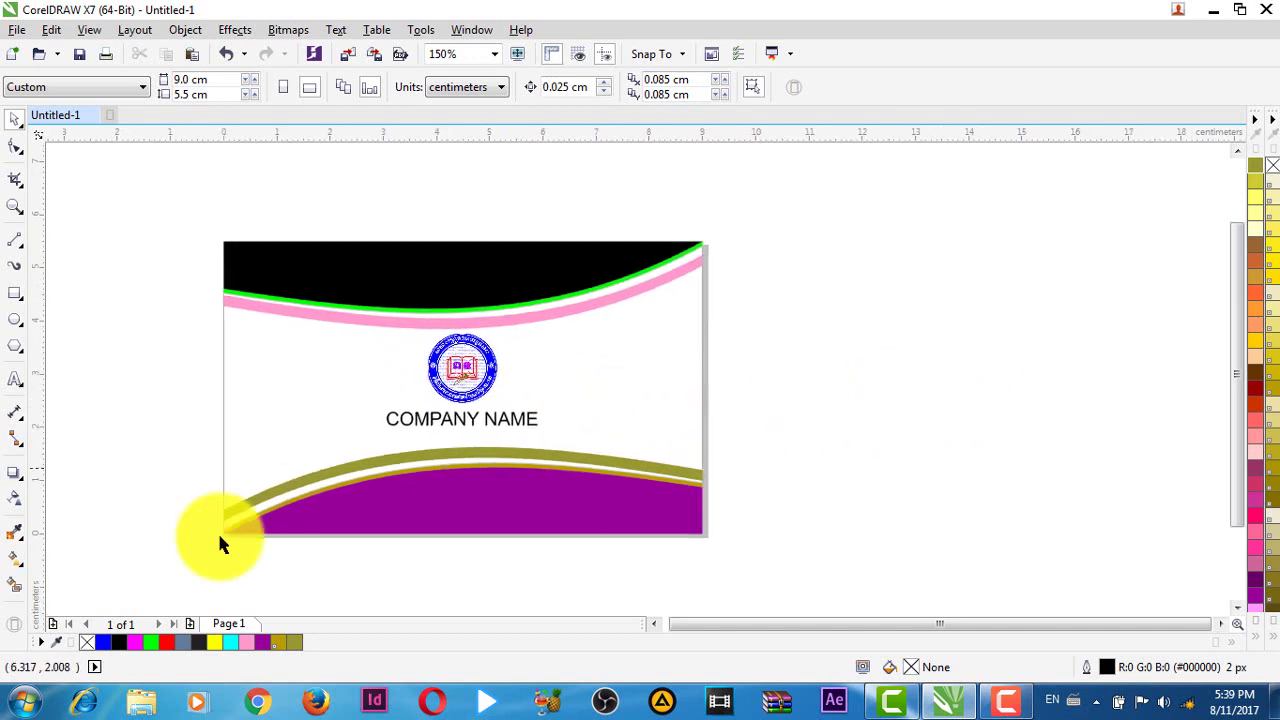
# - Add Page 2 and fill it with a 9.0 × 5.5 cm page-sized rectangle
pyautogui.click(189, 625)
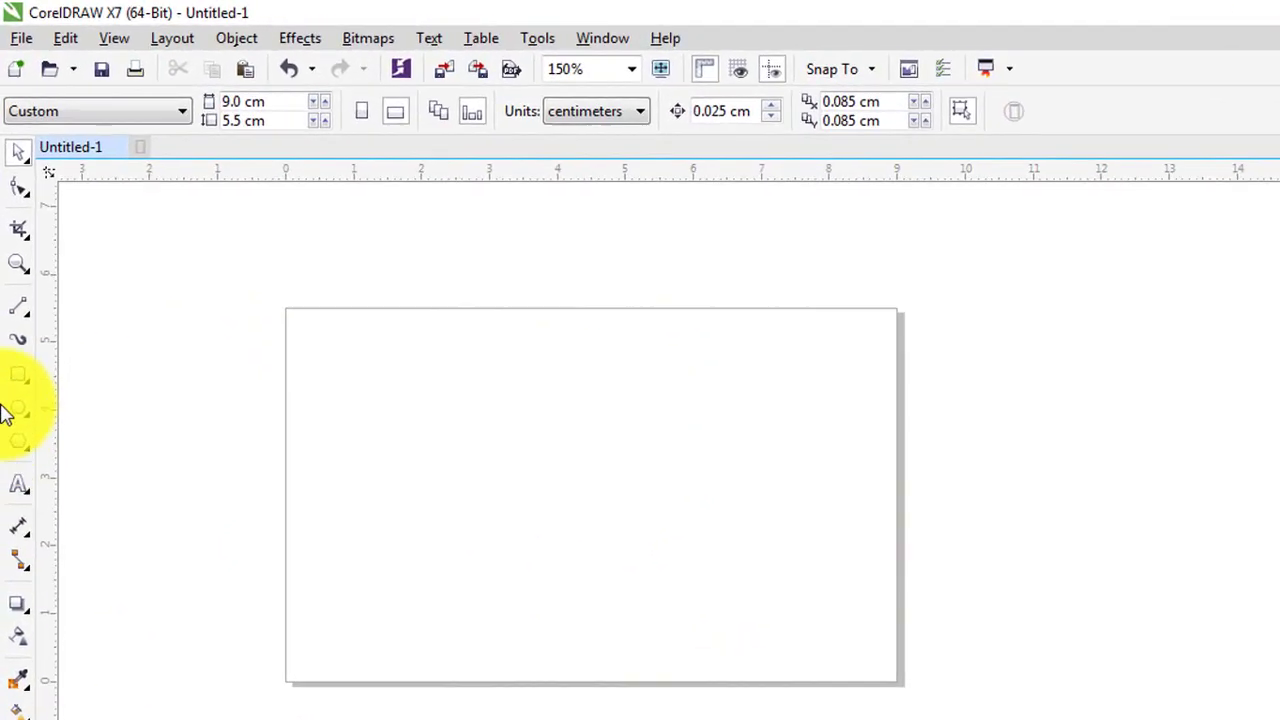
pyautogui.doubleClick(18, 374)
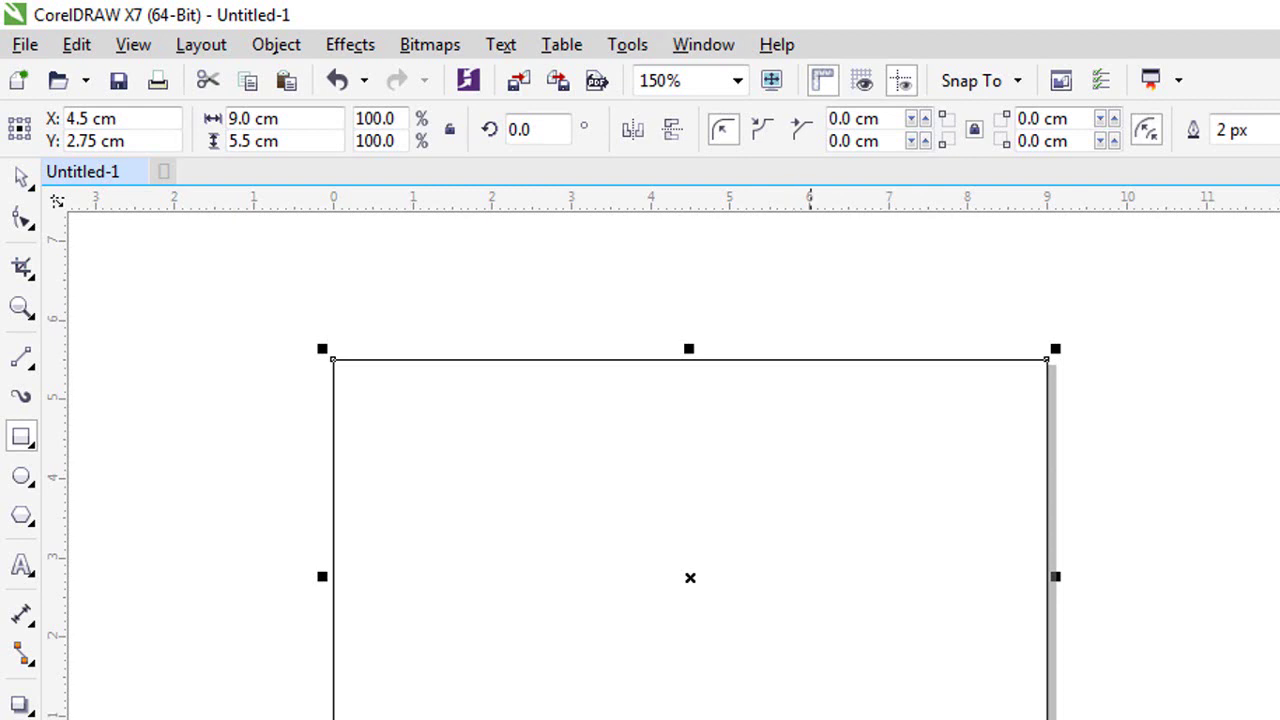
# - Convert the Page 2 rectangle to curves and slant its left edge from near top-left to mid-bottom
pyautogui.click(15, 220)
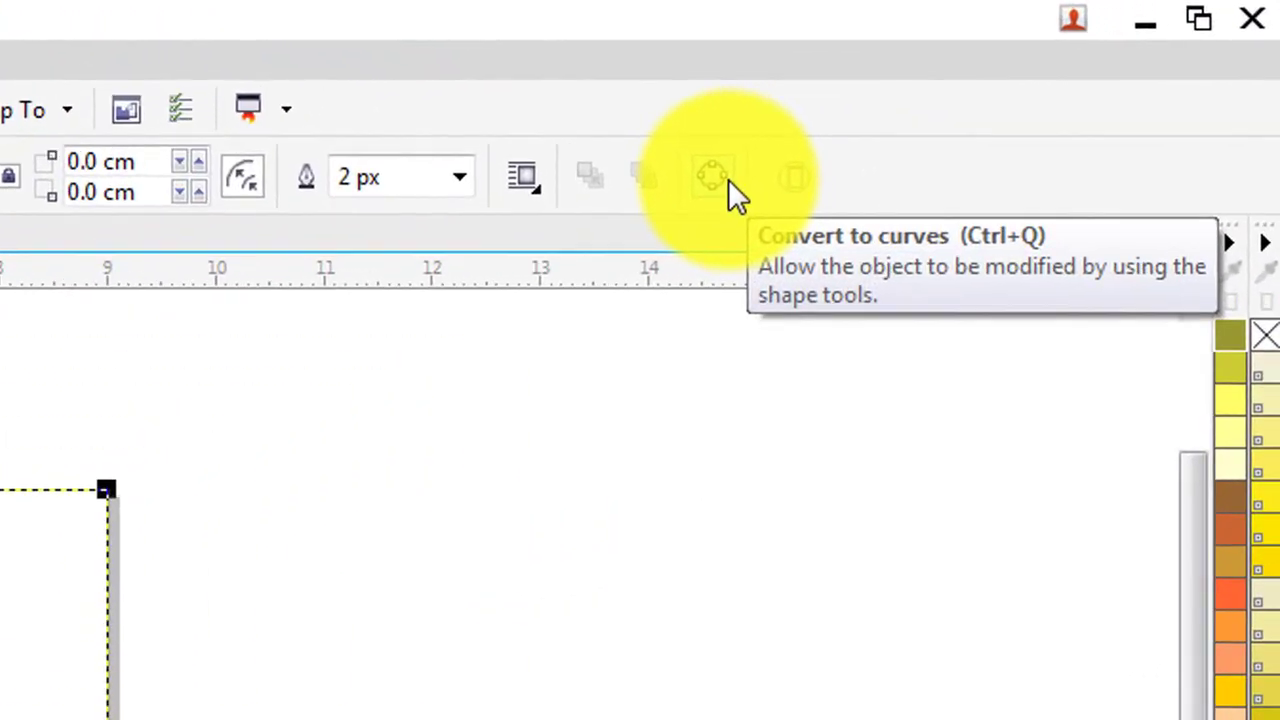
pyautogui.click(728, 179)
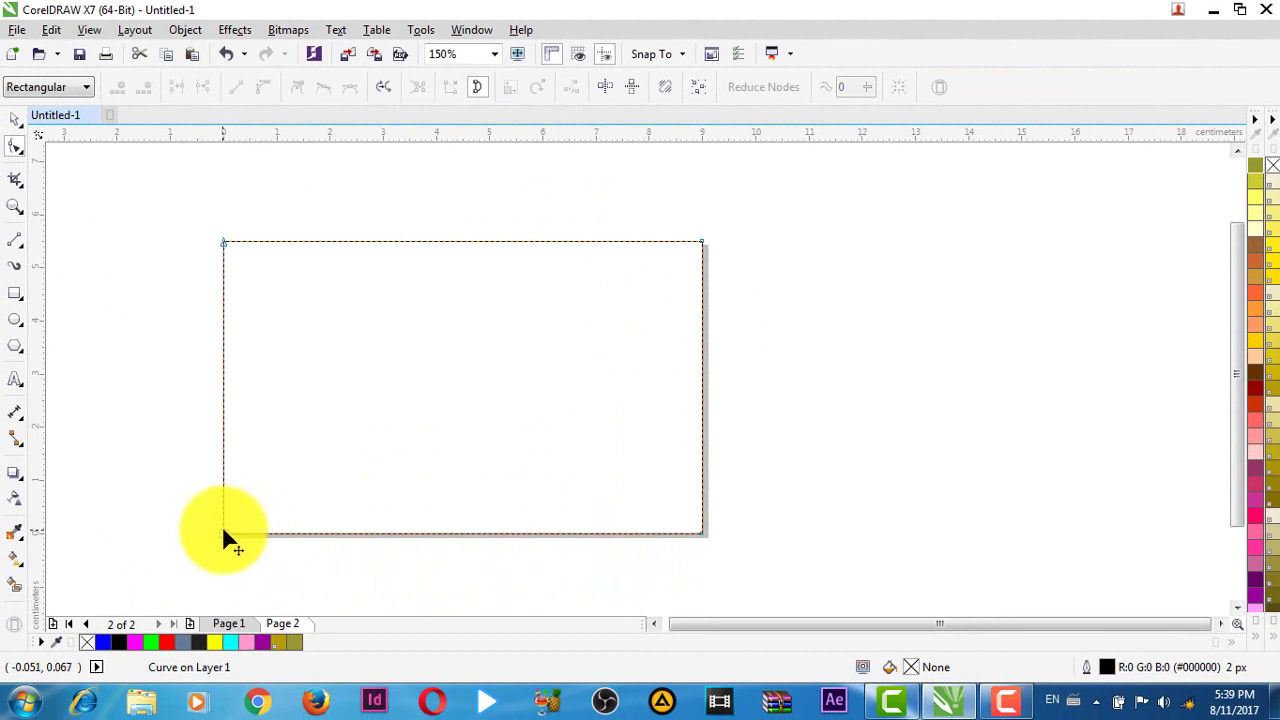
pyautogui.moveTo(225, 535); pyautogui.dragTo(509, 537)
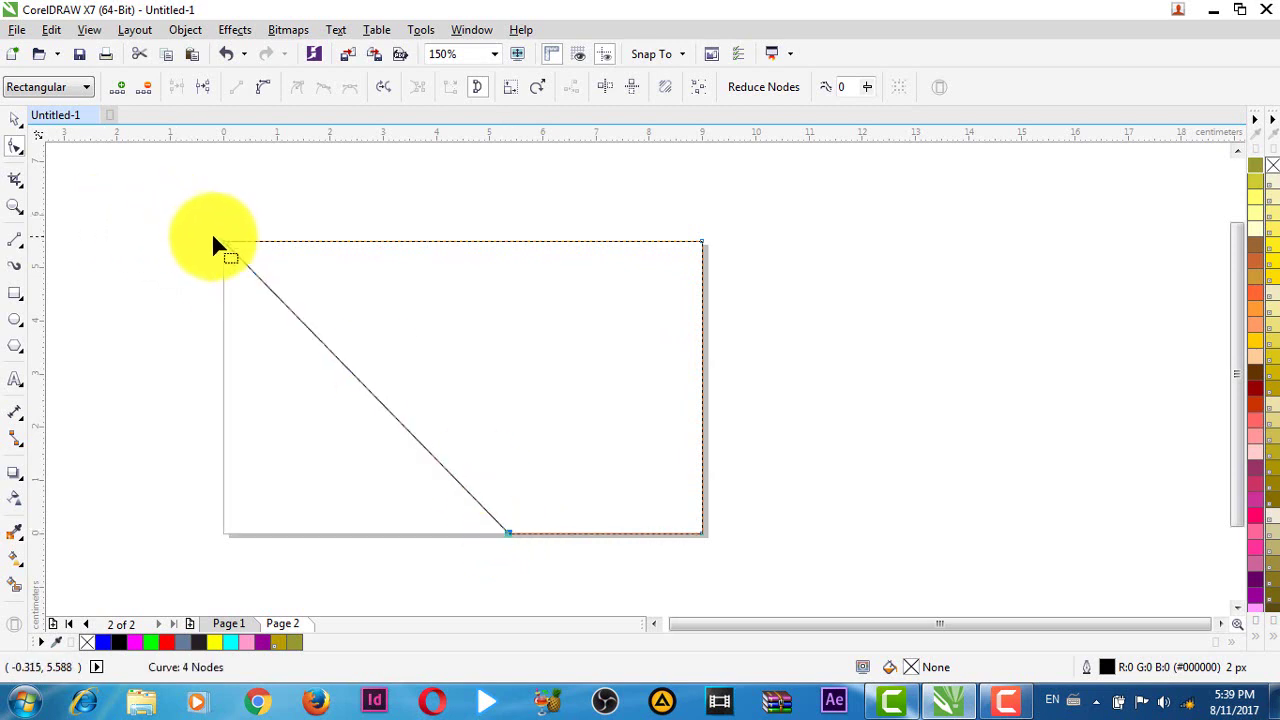
pyautogui.moveTo(225, 242); pyautogui.dragTo(262, 242)
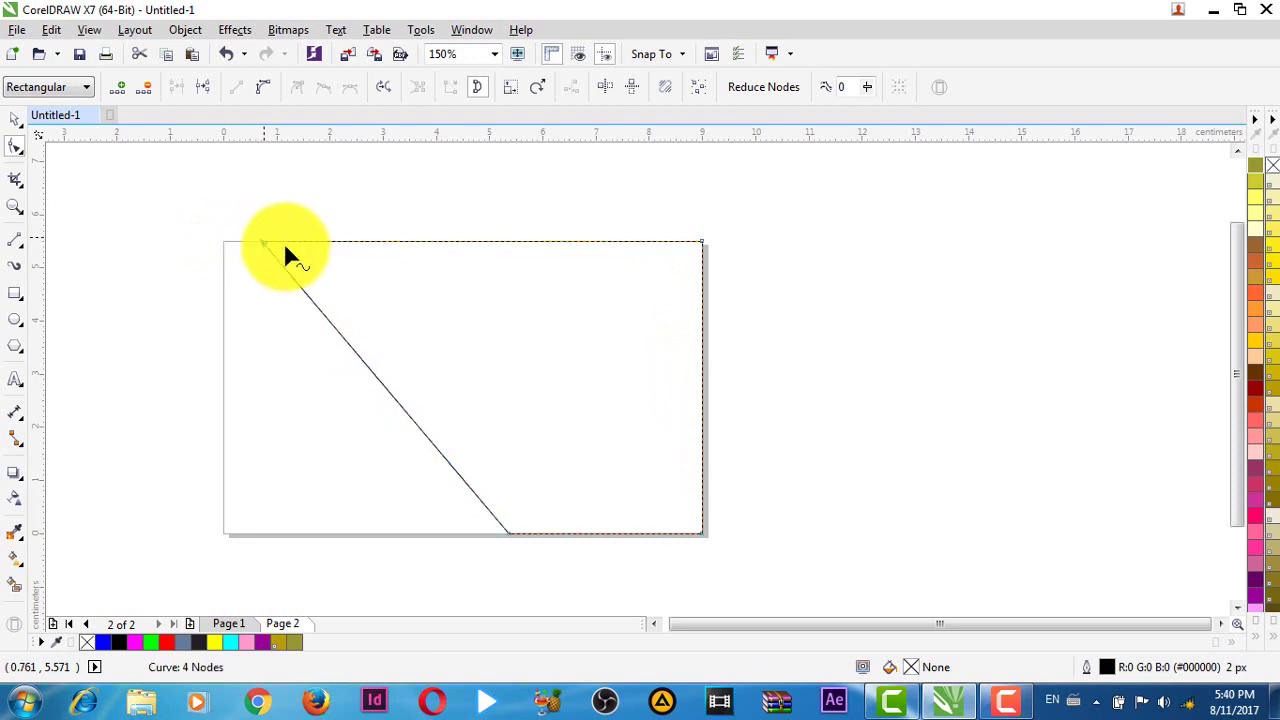
pyautogui.press('space')
pyautogui.click(903, 388)
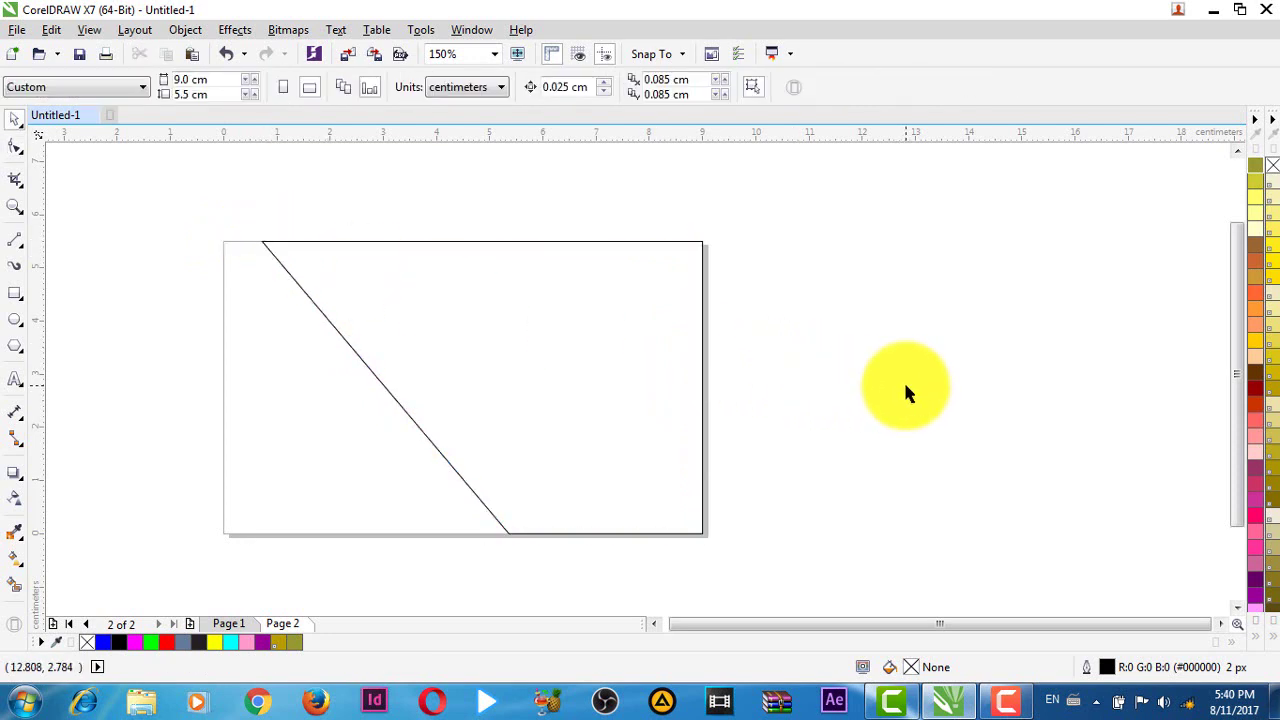
# - Select the slanted Page 2 shape and fill it solid black from the expanded colour palette
pyautogui.click(564, 355)
pyautogui.click(963, 360)
pyautogui.click(620, 360)
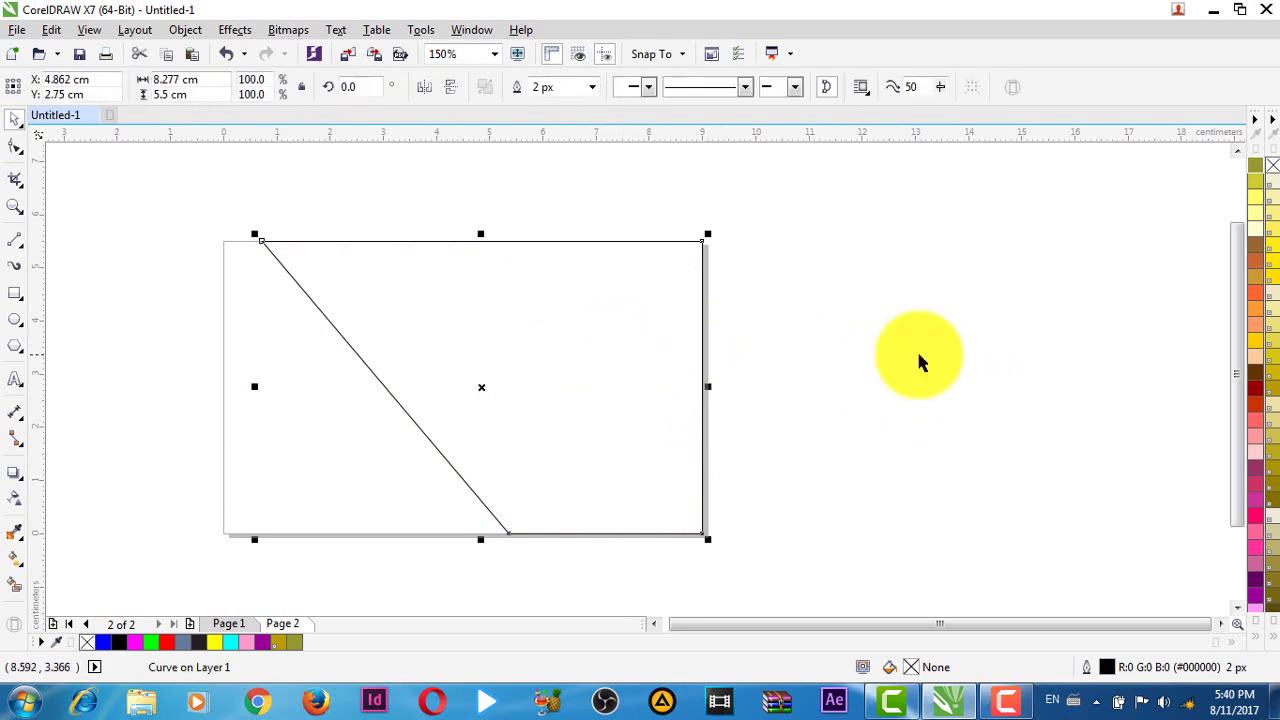
pyautogui.click(1258, 124)
pyautogui.click(1258, 124)
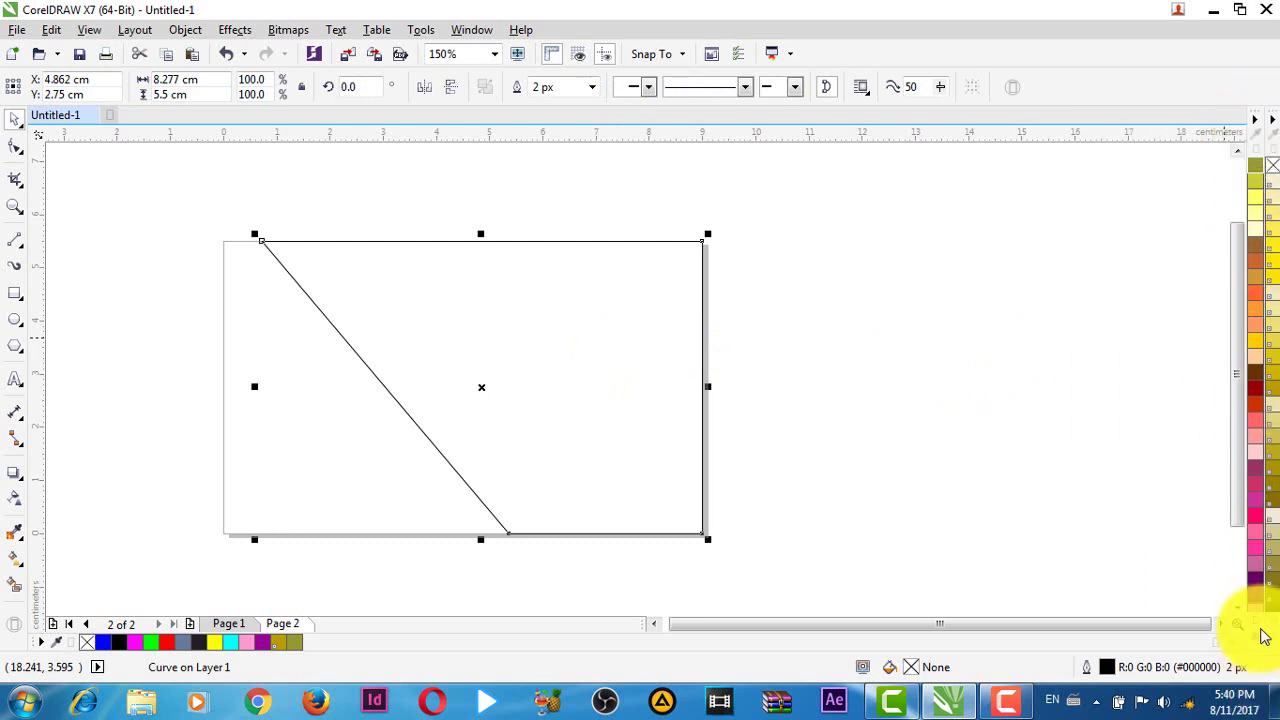
pyautogui.click(1263, 641)
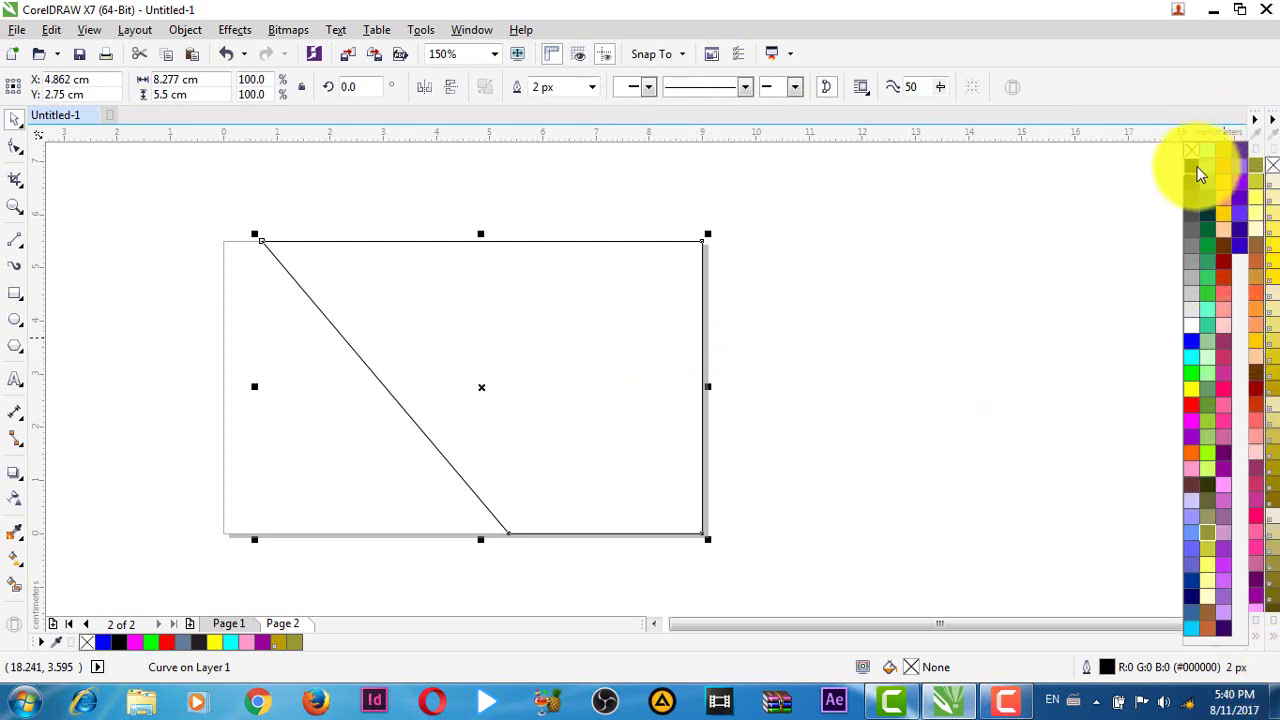
pyautogui.click(1199, 172)
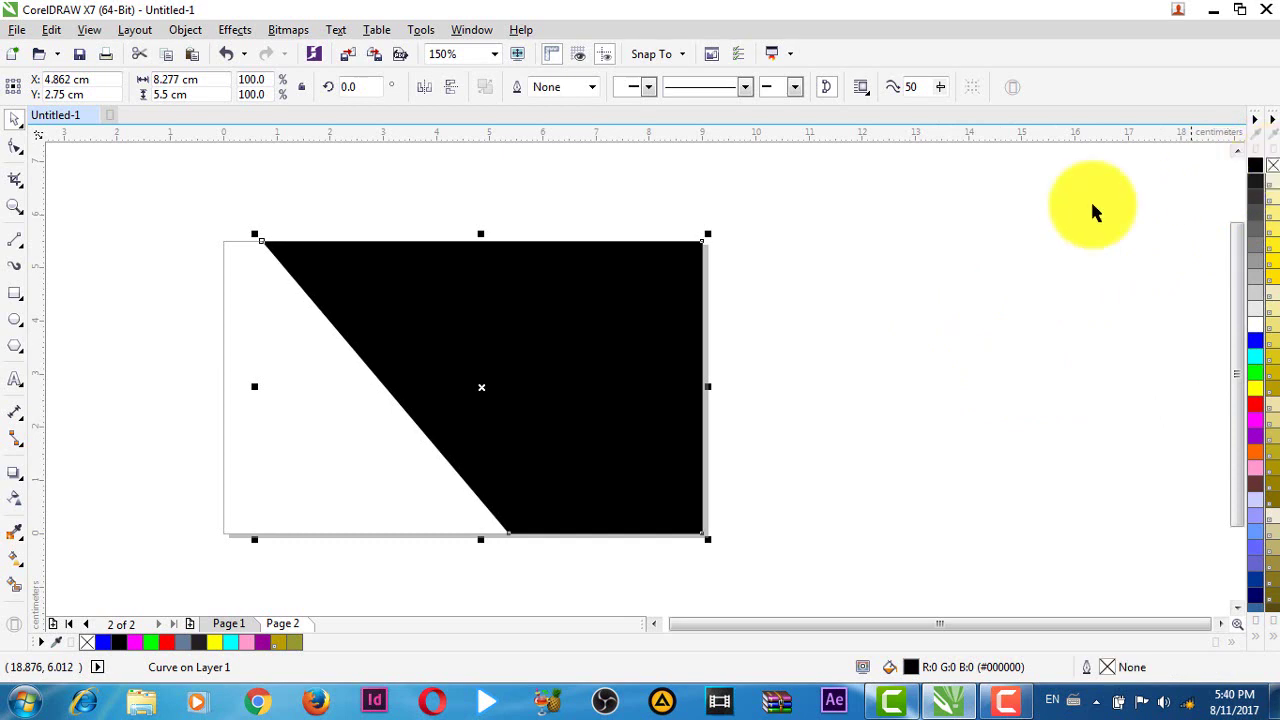
pyautogui.click(873, 341)
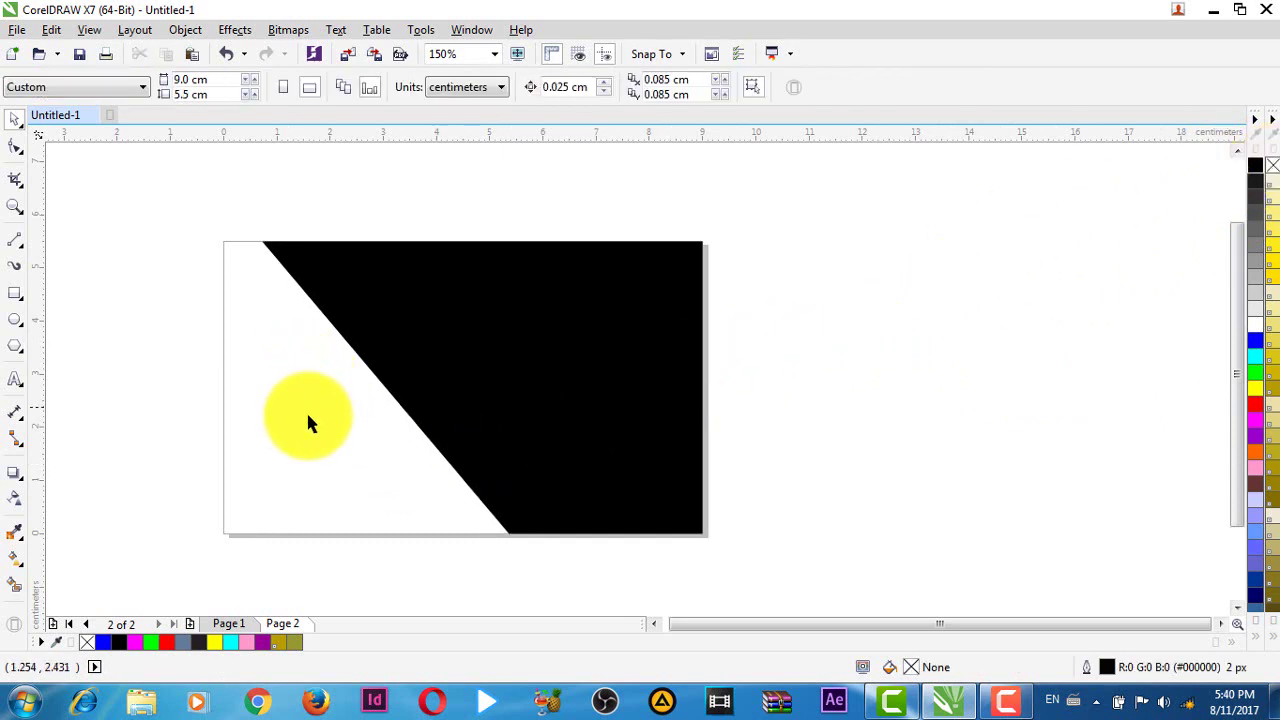
# - On the front page, marquee-select the lower-half objects and the COMPANY NAME text
pyautogui.scroll(-2, 377, 486)
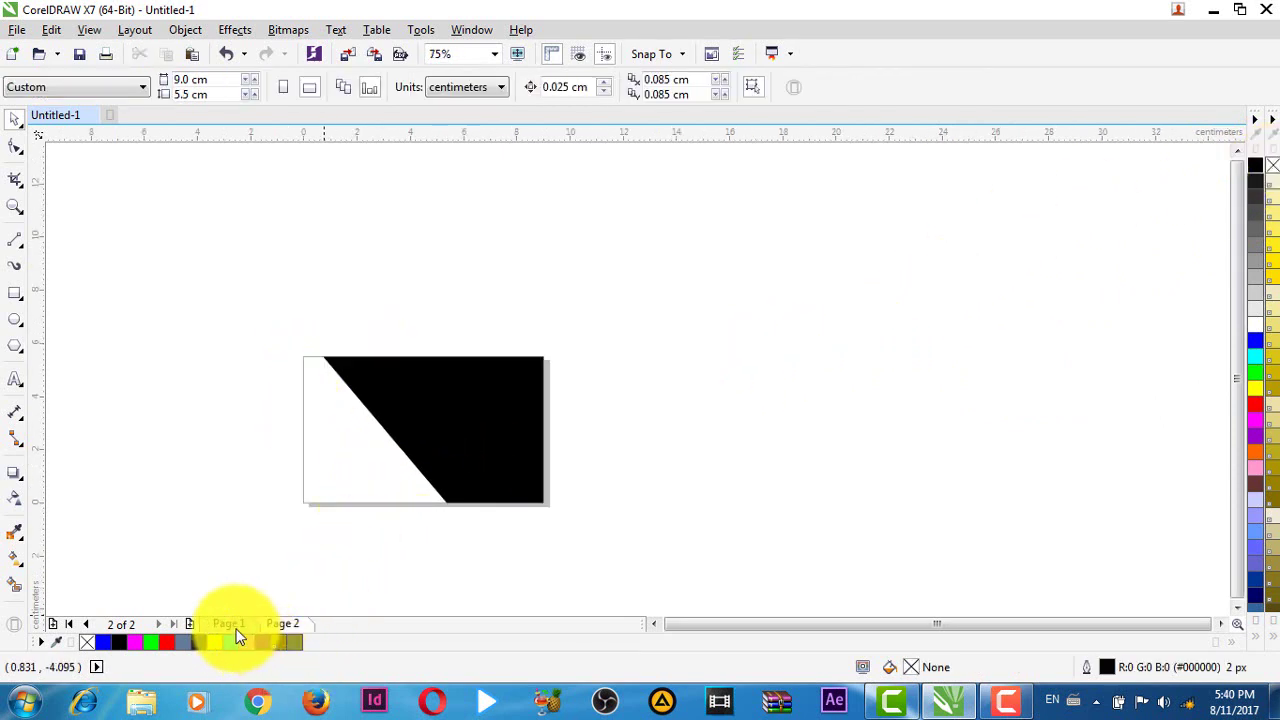
pyautogui.click(237, 627)
pyautogui.moveTo(223, 442); pyautogui.dragTo(716, 580)
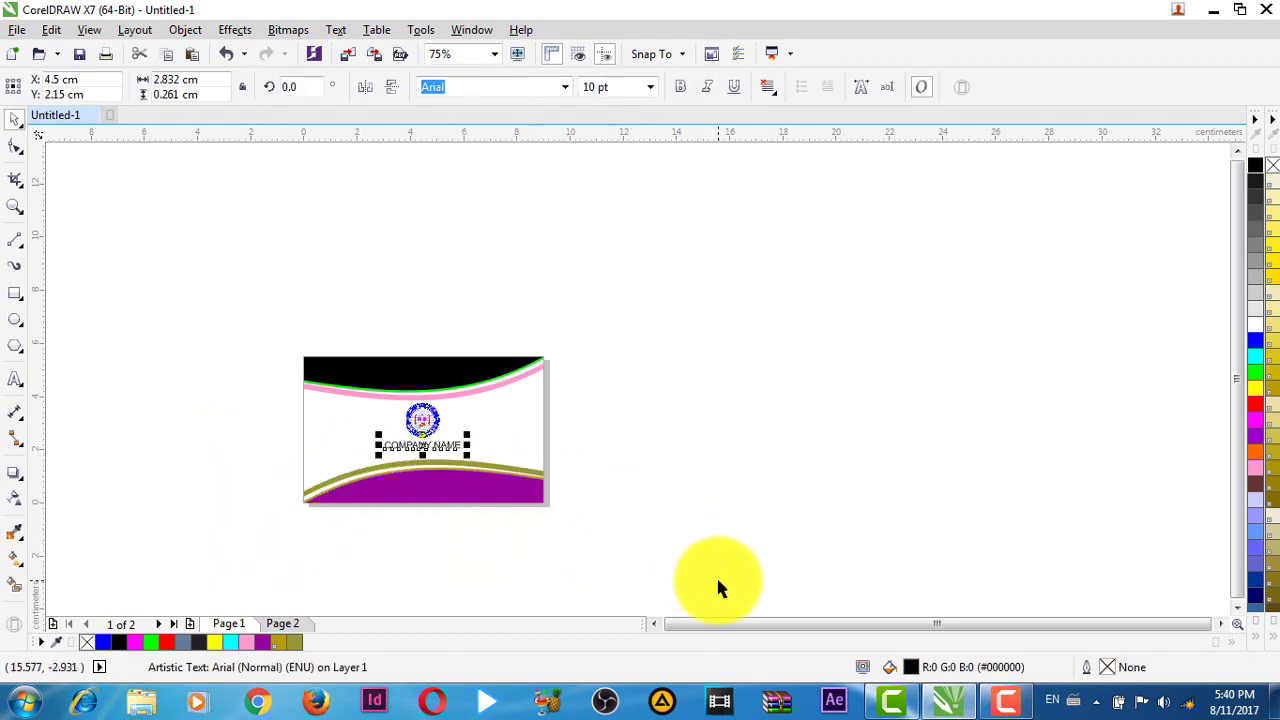
pyautogui.moveTo(268, 446); pyautogui.dragTo(741, 546)
pyautogui.scroll(2, 365, 437)
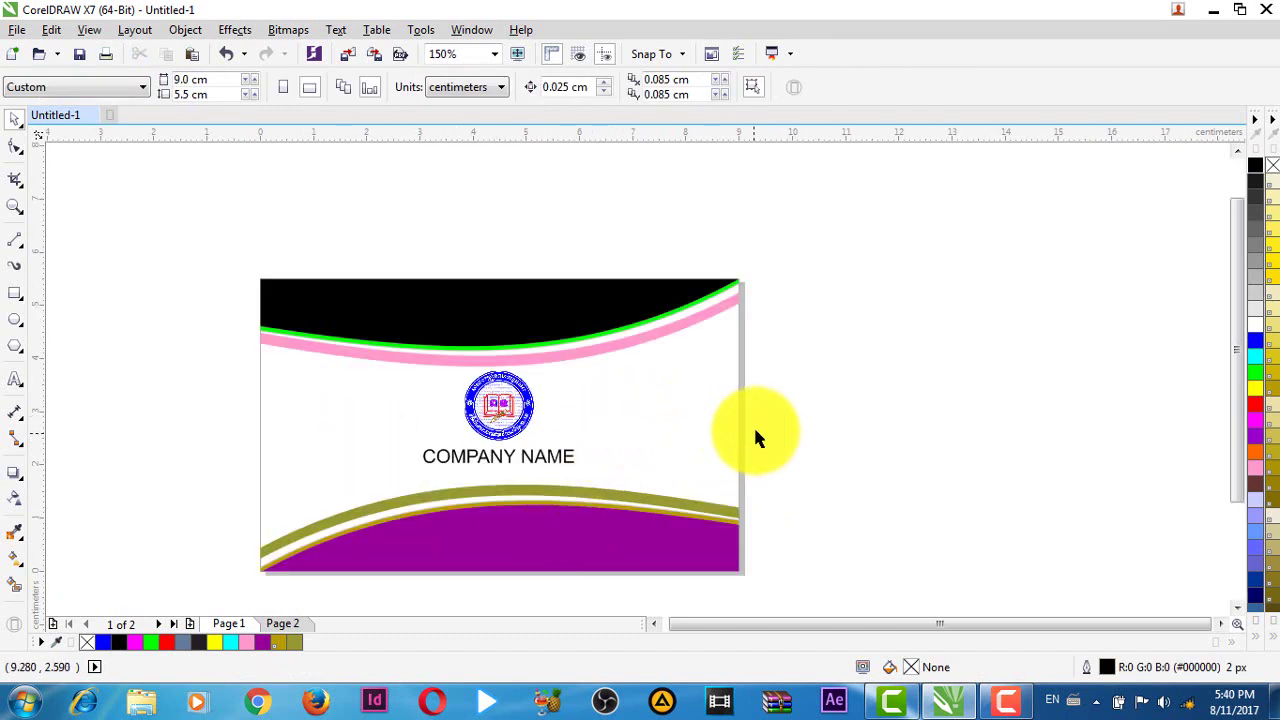
pyautogui.scroll(-2, 842, 588)
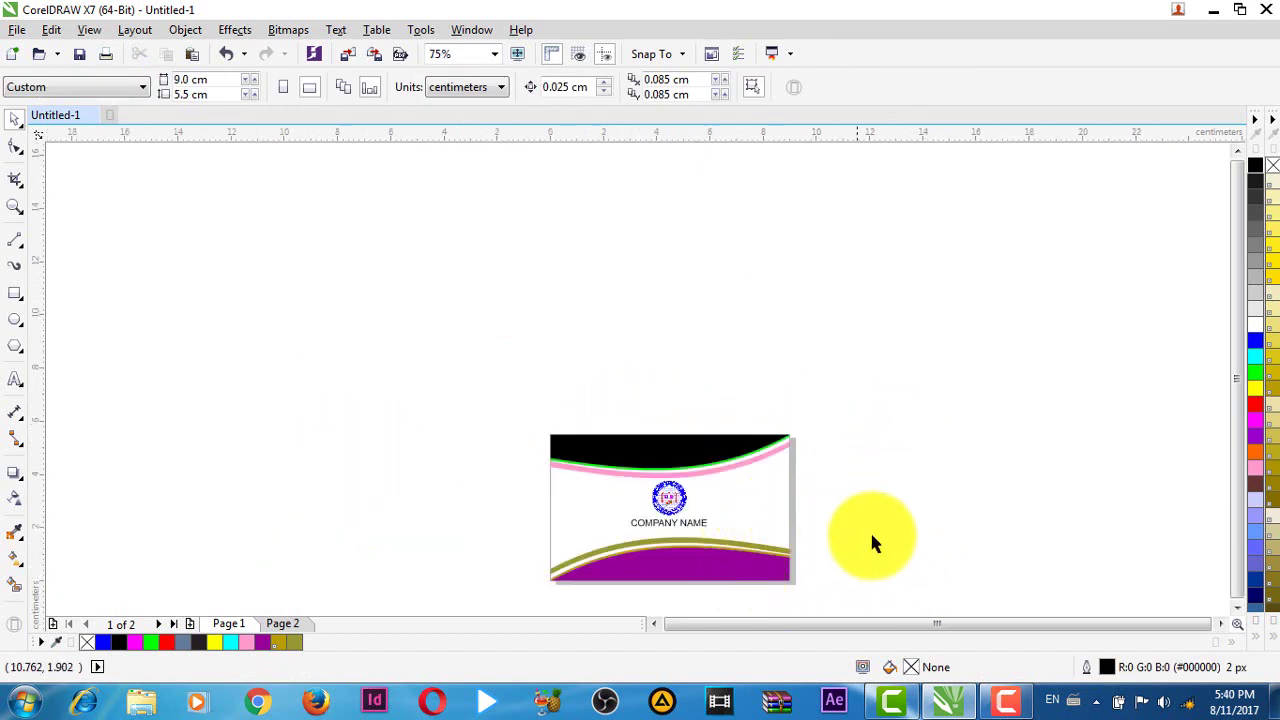
pyautogui.moveTo(871, 535); pyautogui.dragTo(766, 440)
# - Open the front card's PowerClip contents, select them, stop editing, and go to Page 2
pyautogui.click(650, 400)
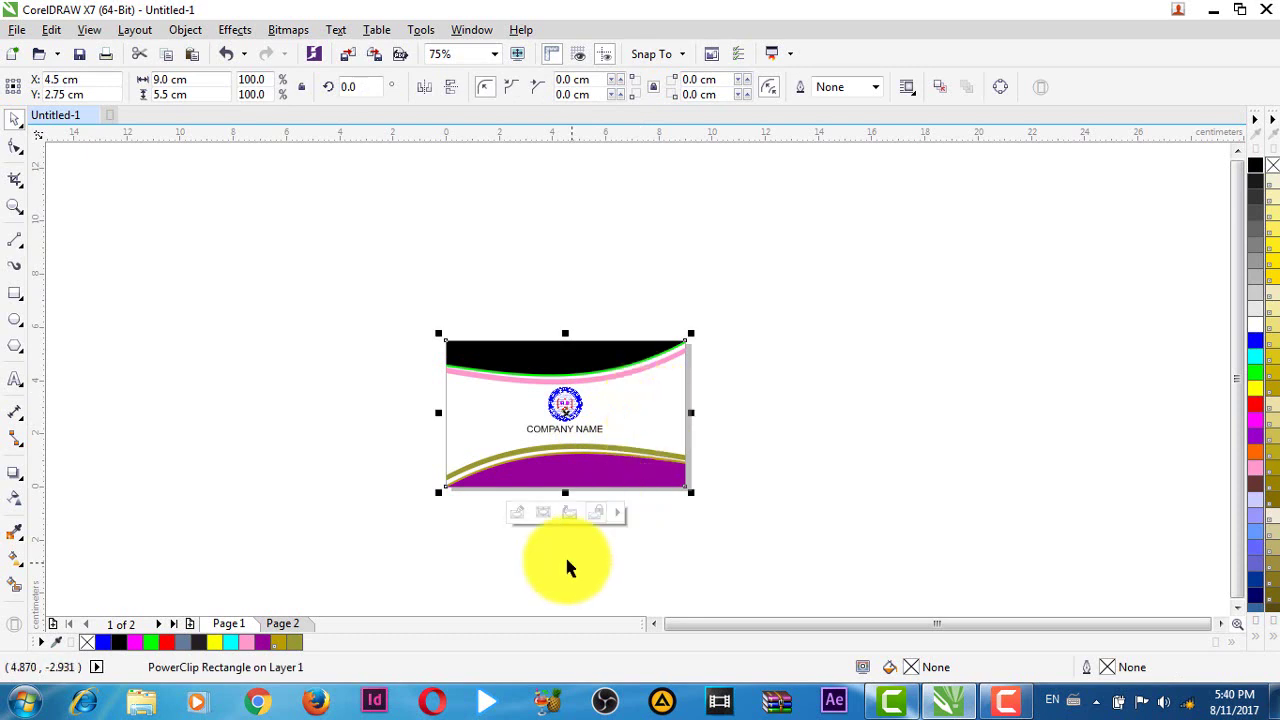
pyautogui.click(514, 514)
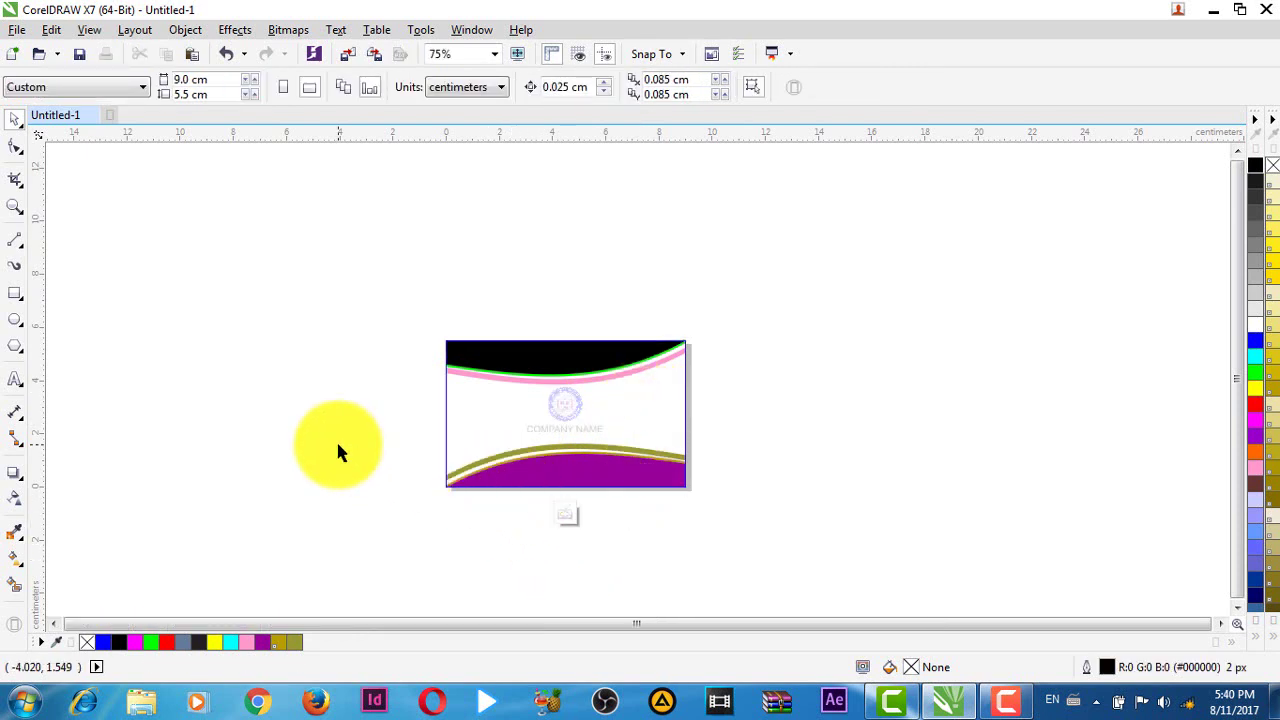
pyautogui.moveTo(341, 405); pyautogui.dragTo(772, 528)
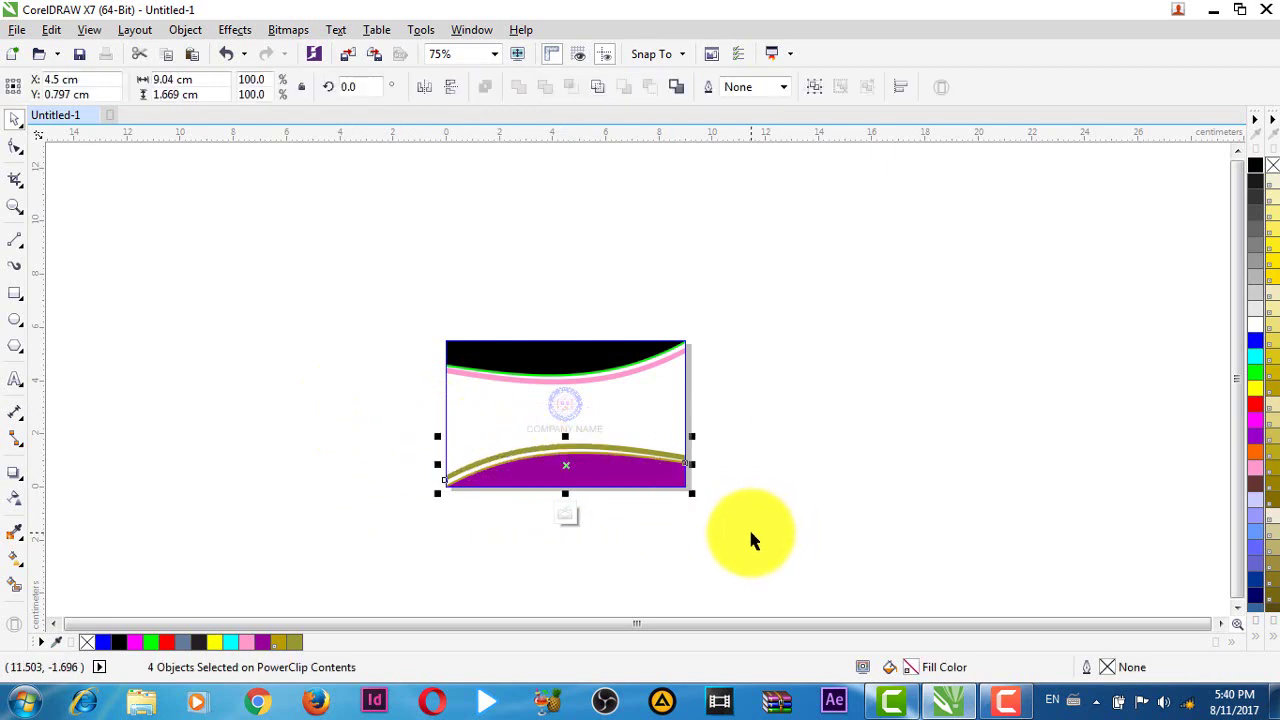
pyautogui.click(562, 517)
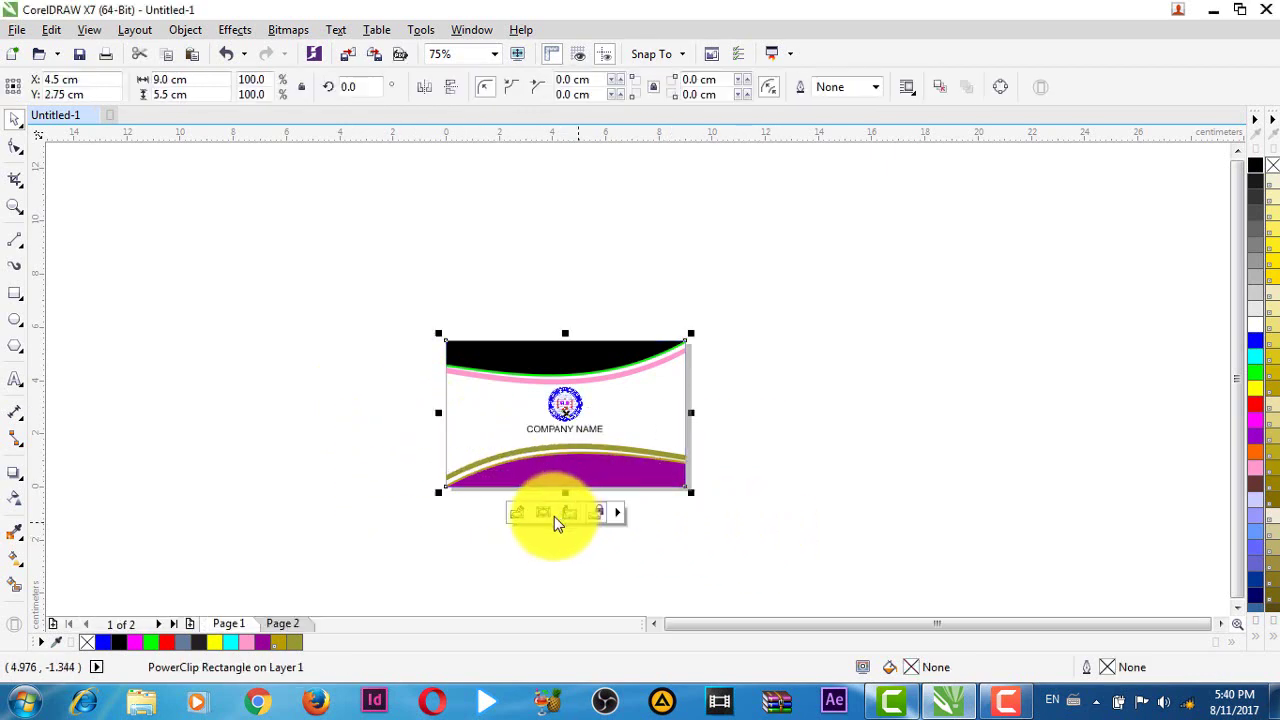
pyautogui.click(286, 625)
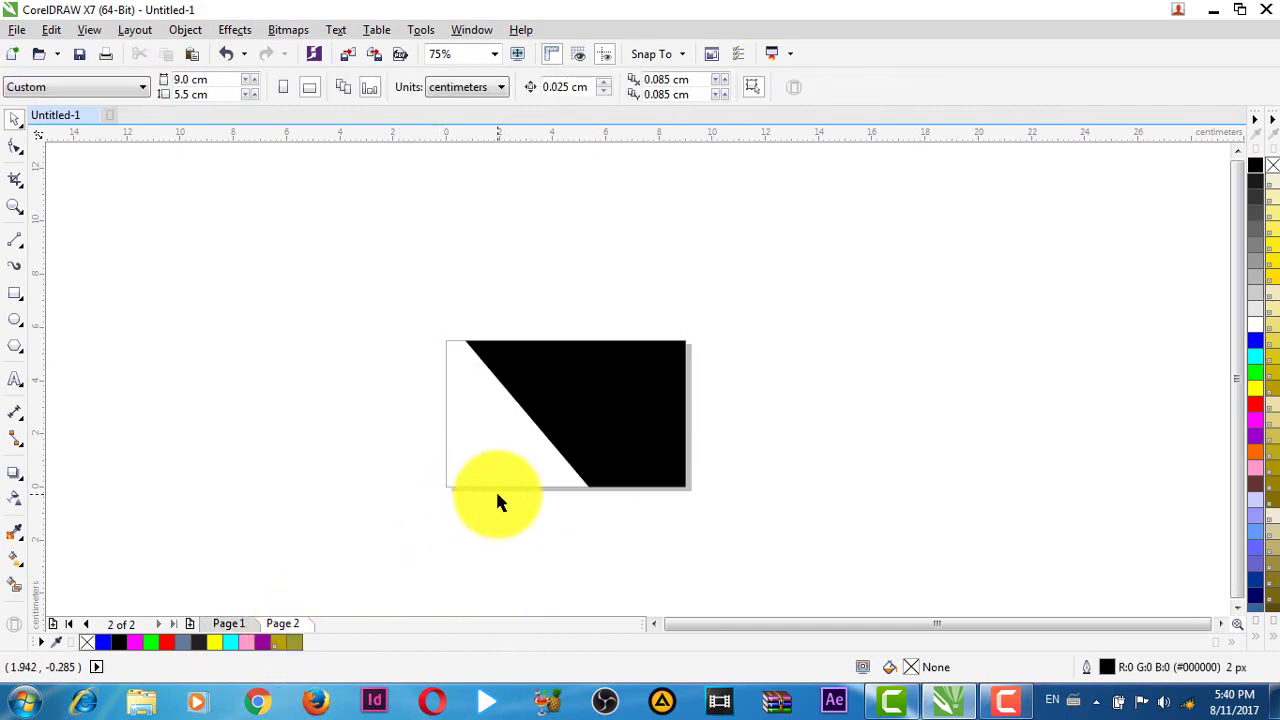
# - Paste the purple and olive bands onto Page 2 and add a 9.0 × 5.5 cm card-sized rectangle
pyautogui.hotkey('ctrl', 'v')
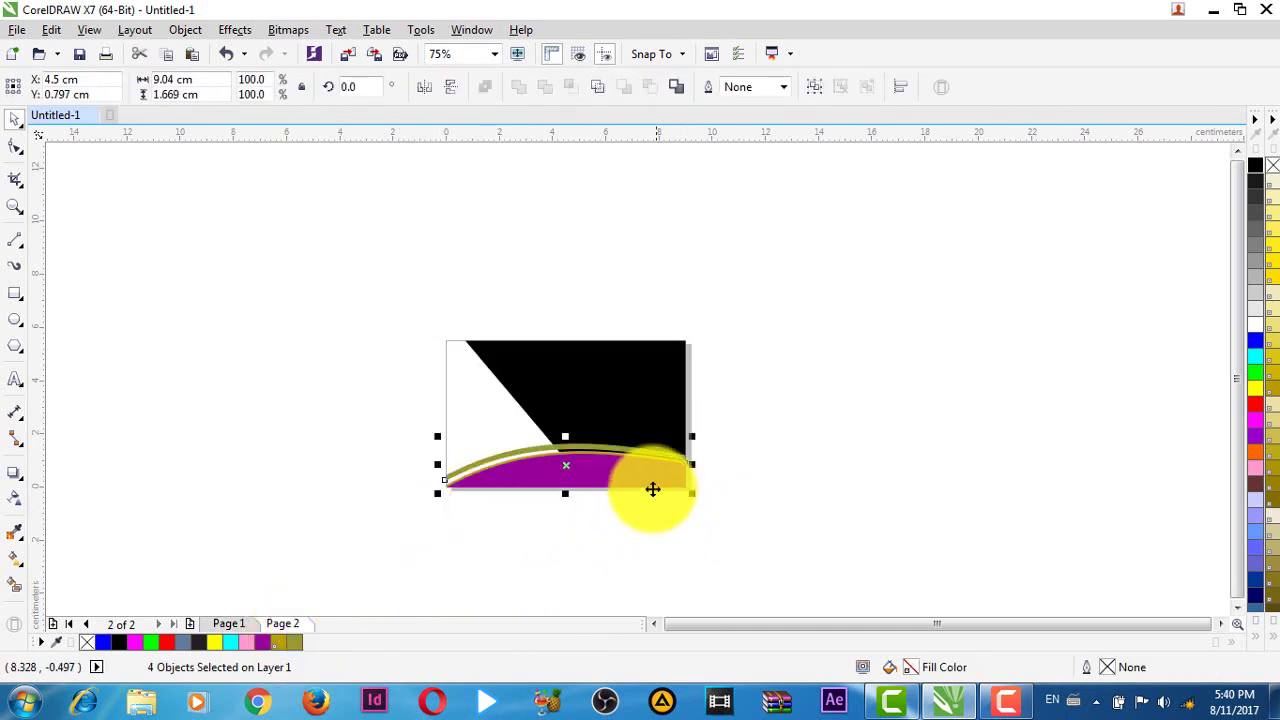
pyautogui.scroll(1, 651, 489)
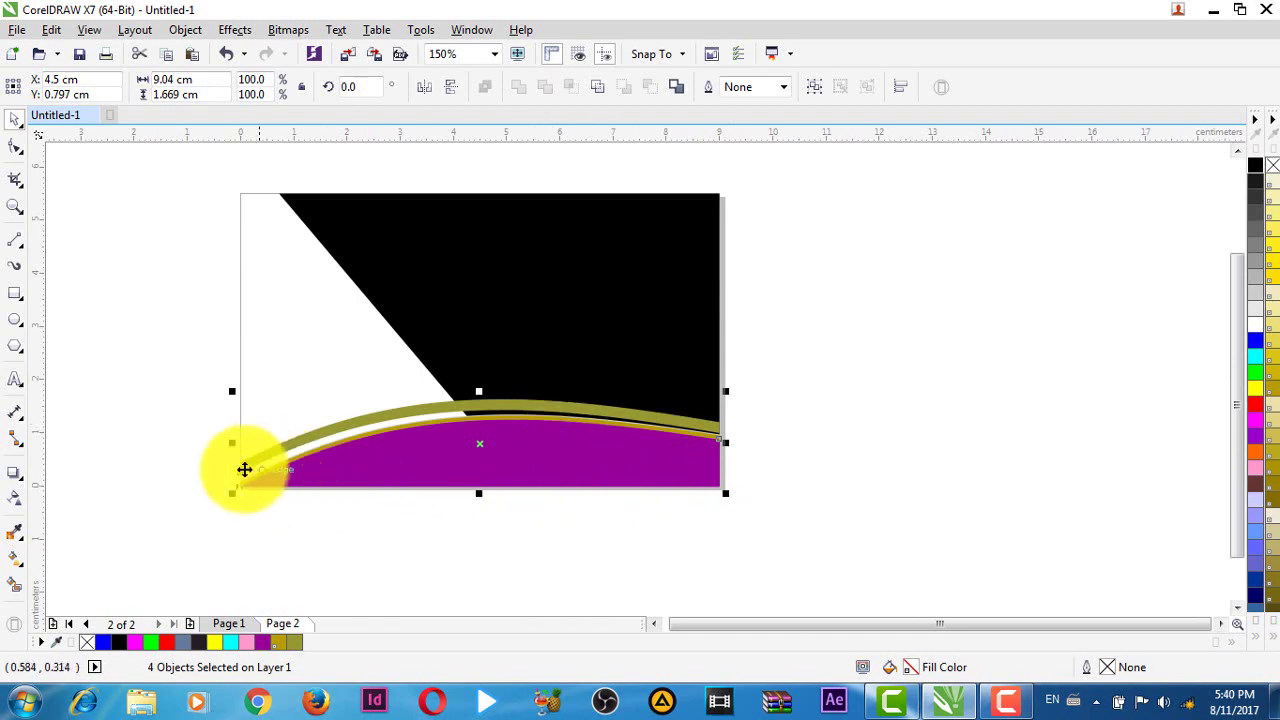
pyautogui.click(53, 250)
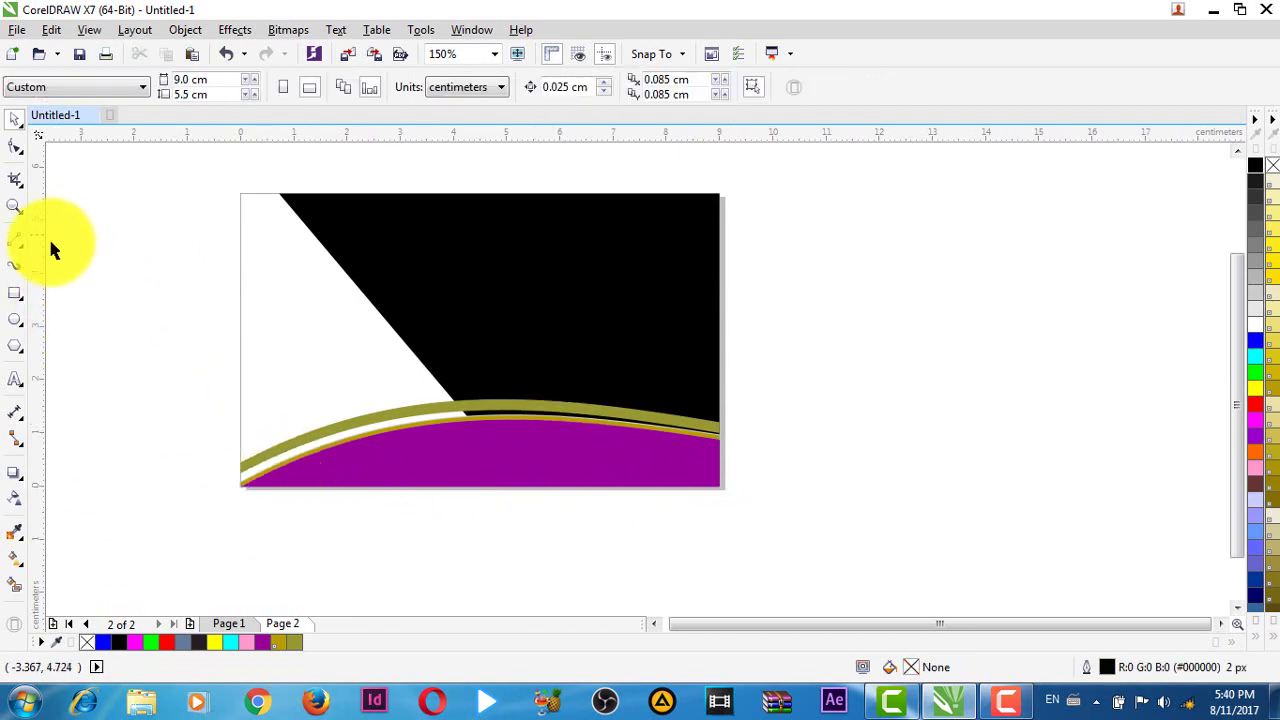
pyautogui.doubleClick(15, 296)
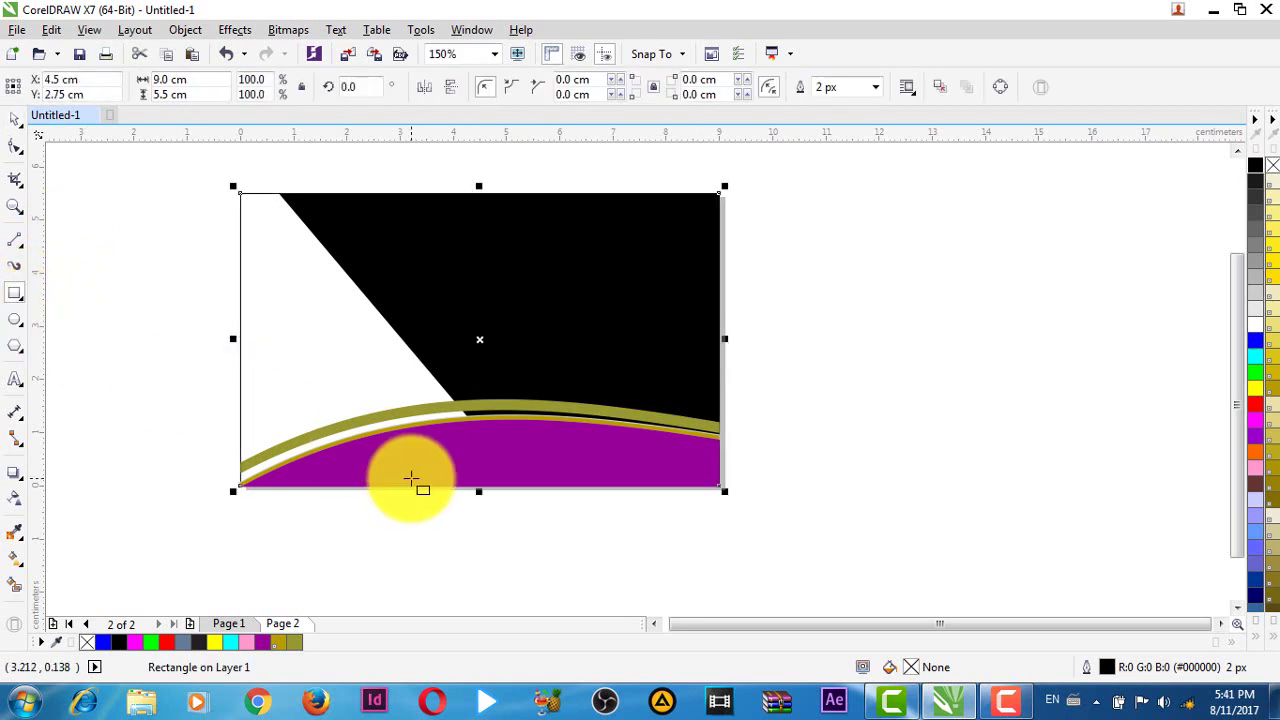
pyautogui.press('space')
# - Place the bands inside the card rectangle with PowerClip, then edit the frame's contents
pyautogui.moveTo(155, 351)
pyautogui.mouseDown()
pyautogui.moveTo(758, 455)
pyautogui.moveTo(848, 540)
pyautogui.mouseUp()
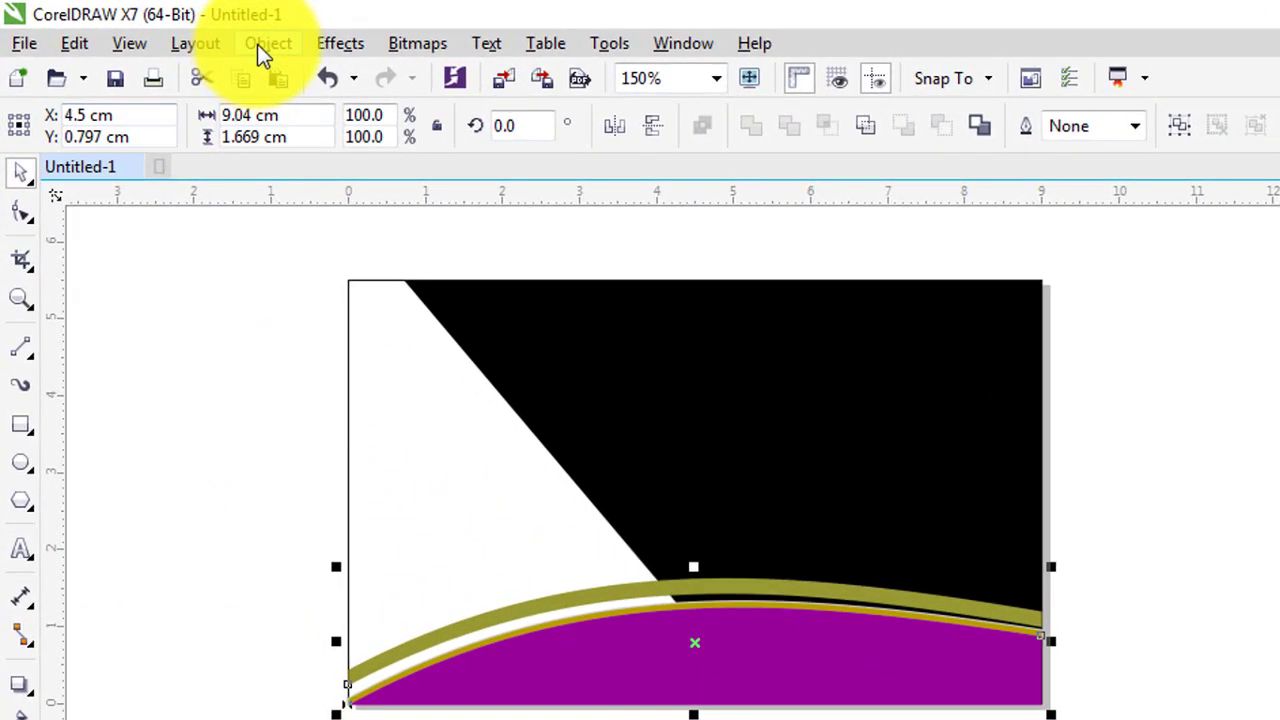
pyautogui.click(257, 44)
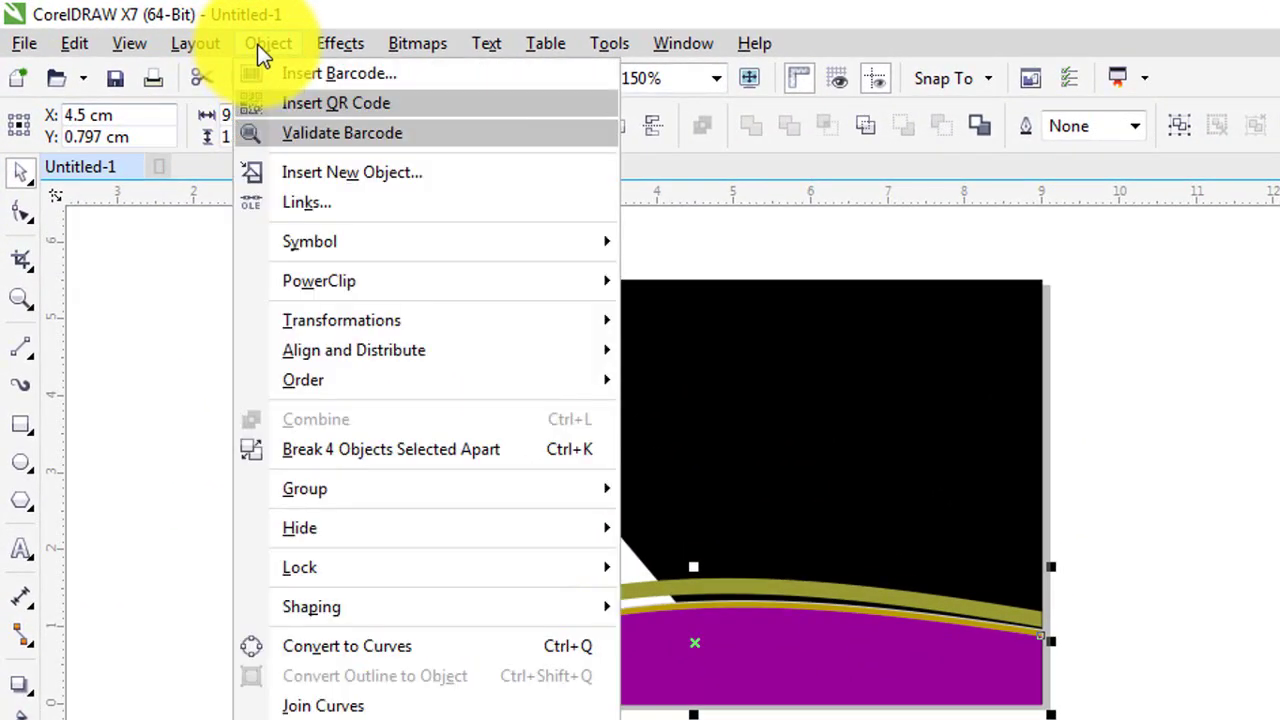
pyautogui.moveTo(306, 284)
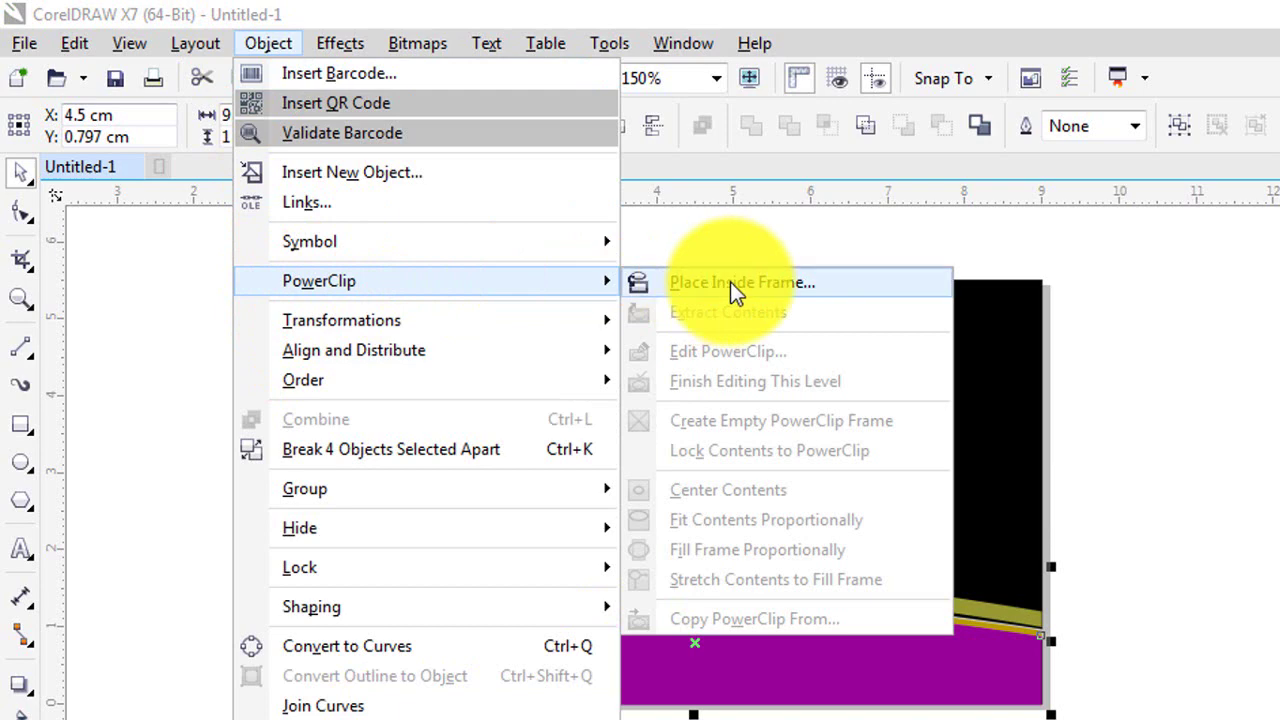
pyautogui.click(730, 282)
pyautogui.click(363, 398)
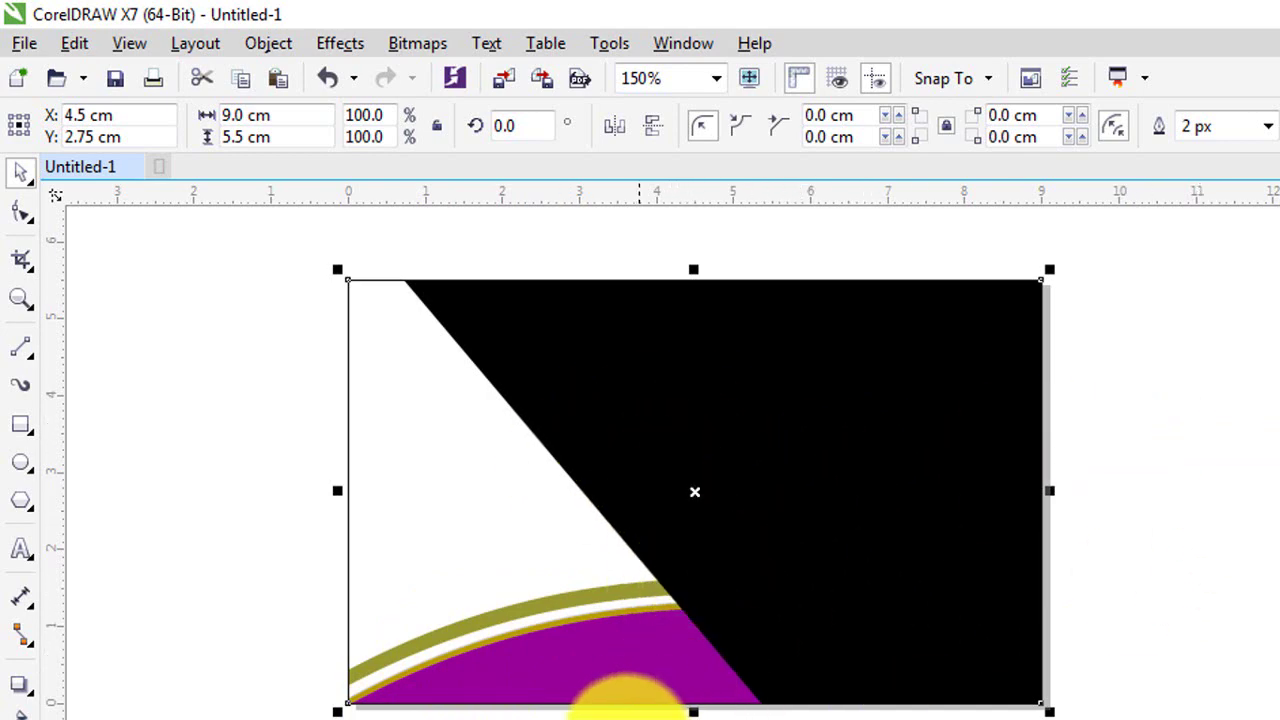
pyautogui.click(625, 708)
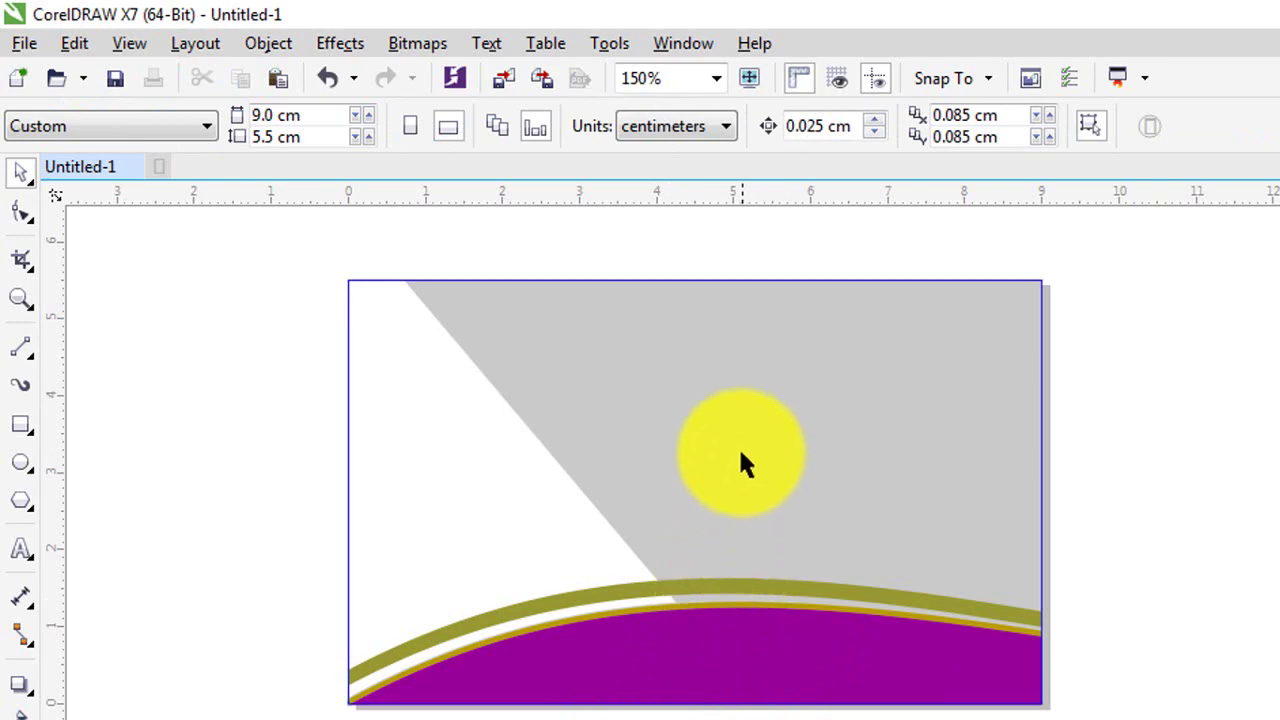
# - Select all the band pieces inside the frame, change their stacking order, and stop editing contents
pyautogui.click(700, 655)
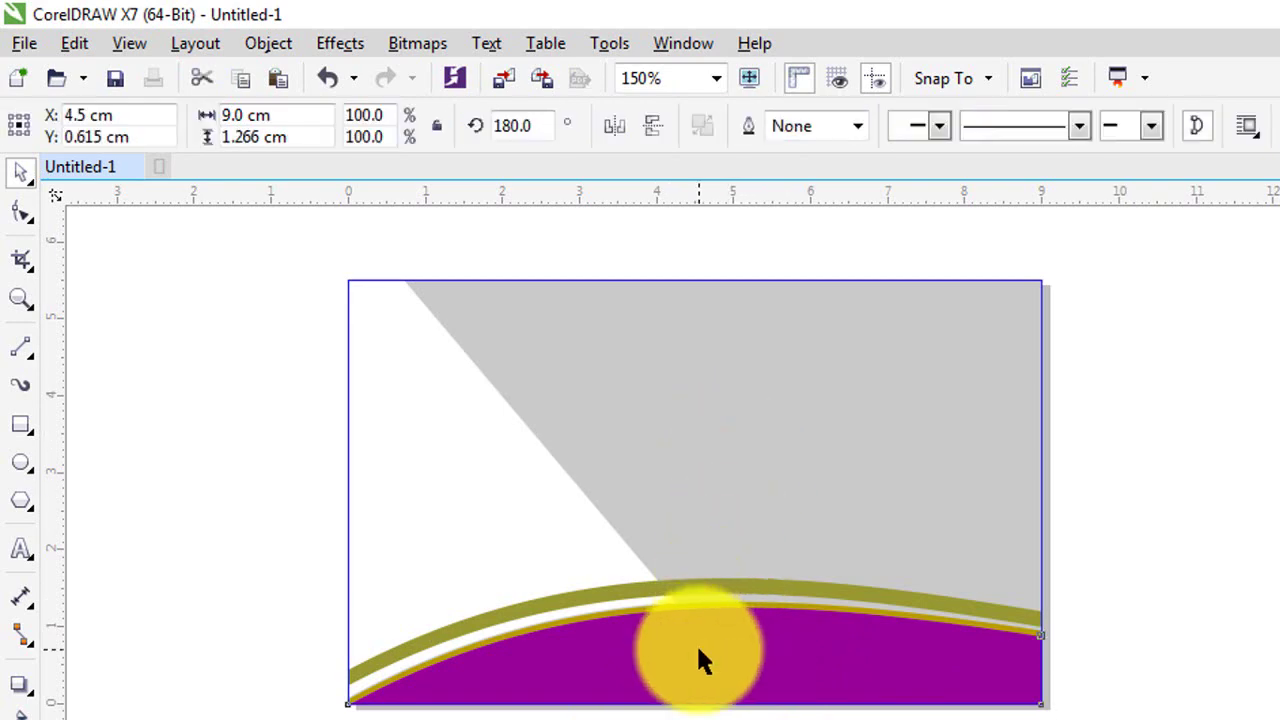
pyautogui.click(278, 553)
pyautogui.moveTo(189, 486); pyautogui.dragTo(923, 680)
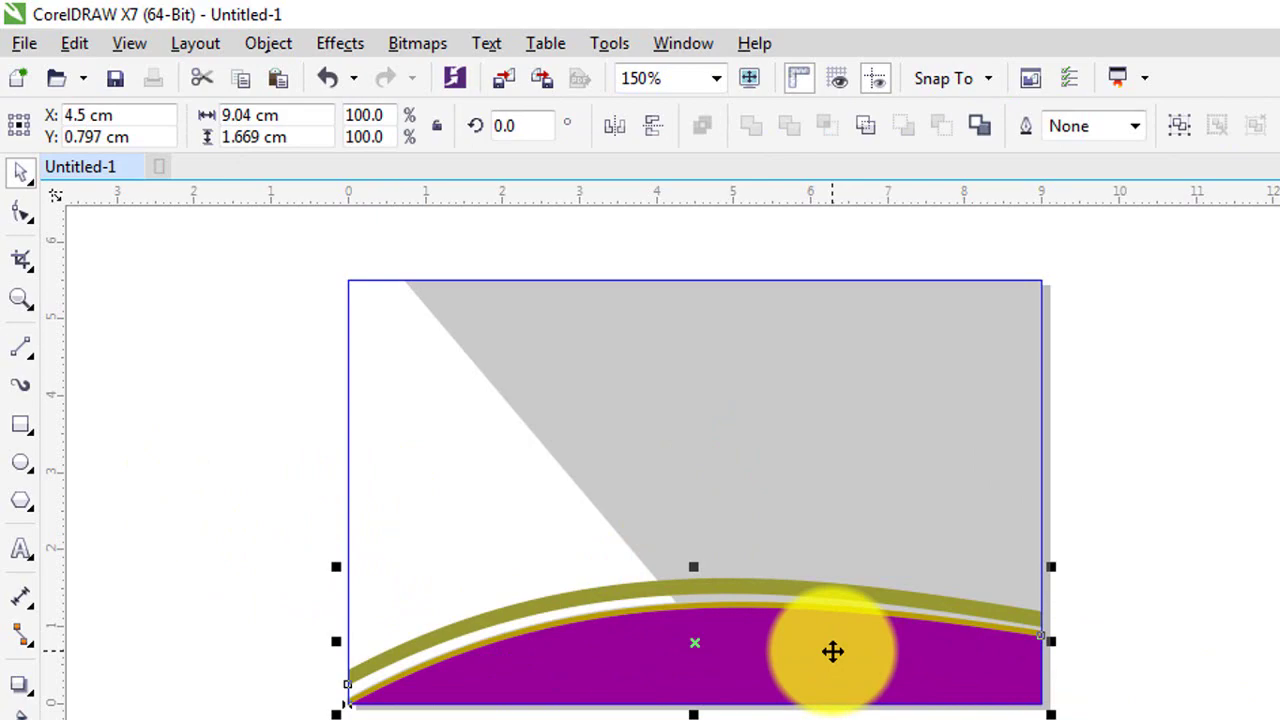
pyautogui.rightClick(833, 651)
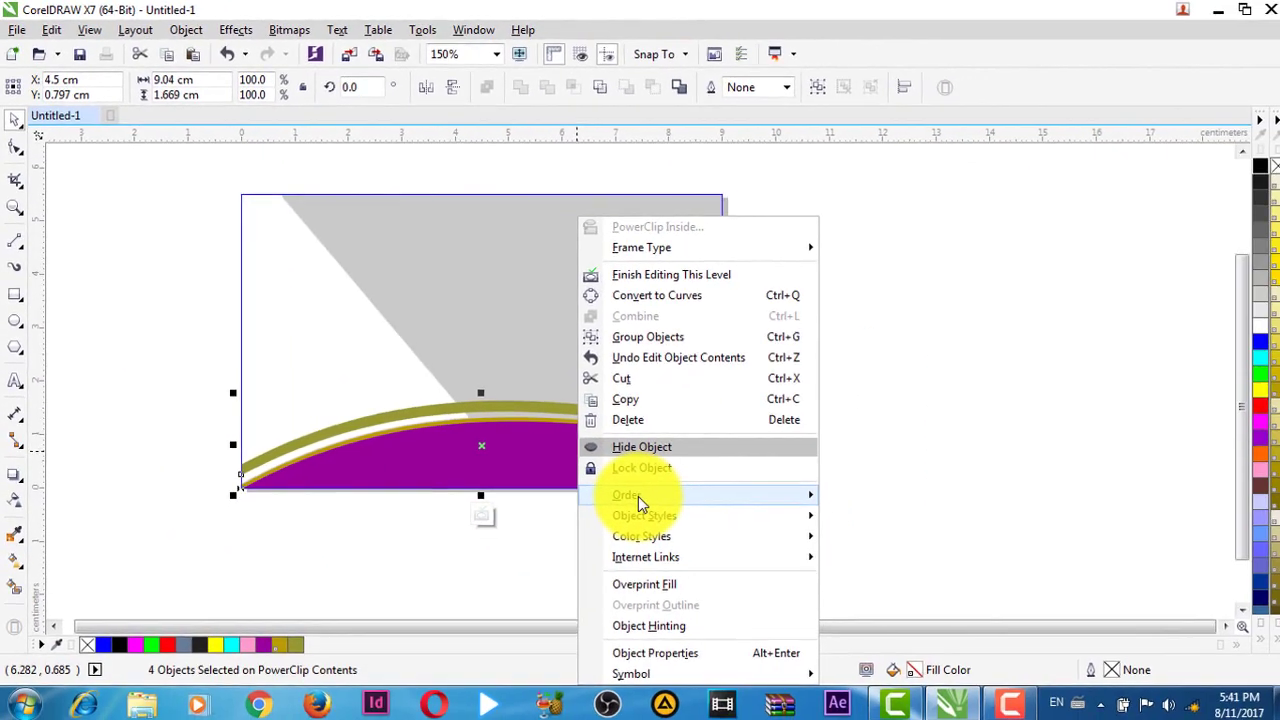
pyautogui.moveTo(638, 496)
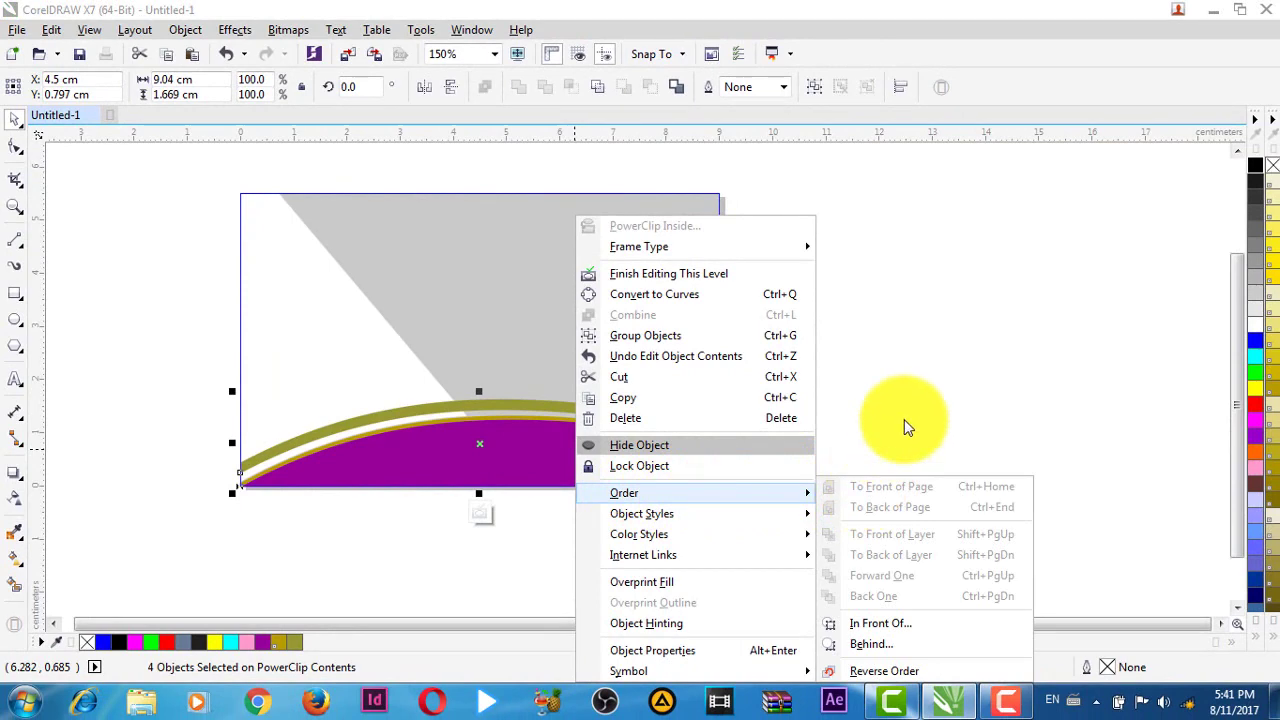
pyautogui.click(912, 390)
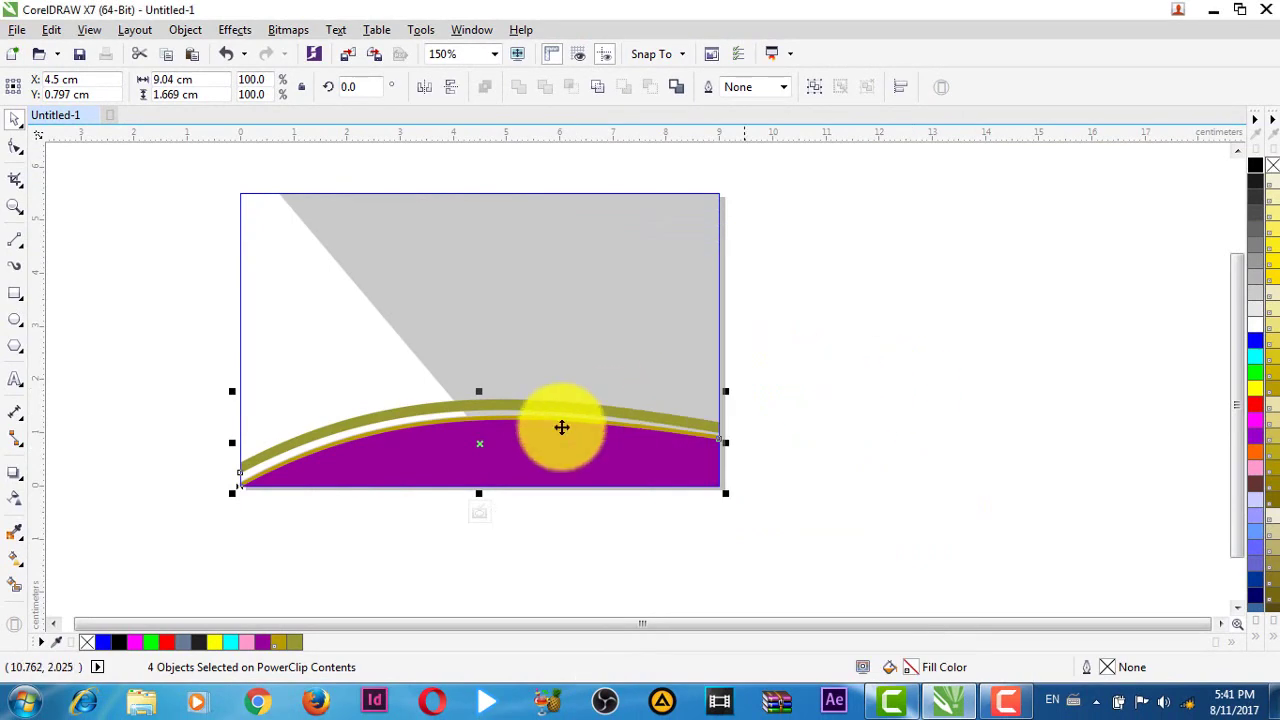
pyautogui.click(476, 505)
pyautogui.click(968, 340)
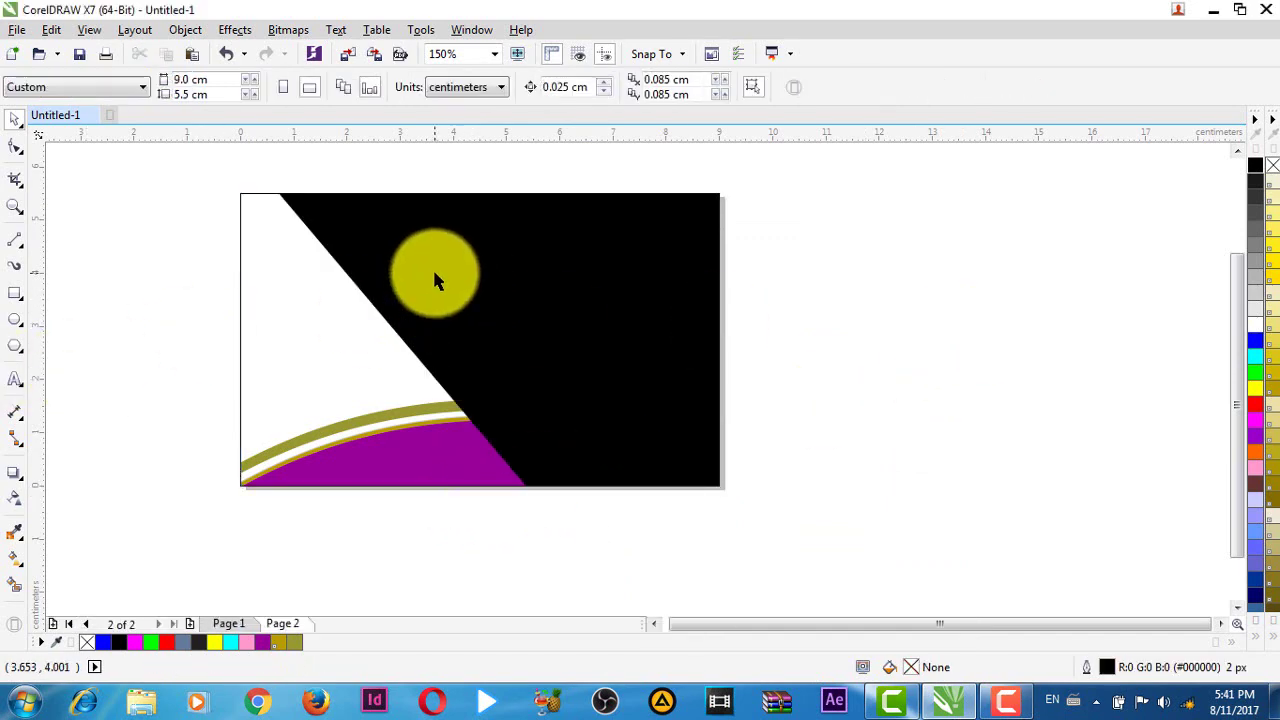
# - Place the black diagonal shape inside the card frame with the bands, then edit the frame's contents
pyautogui.click(433, 270)
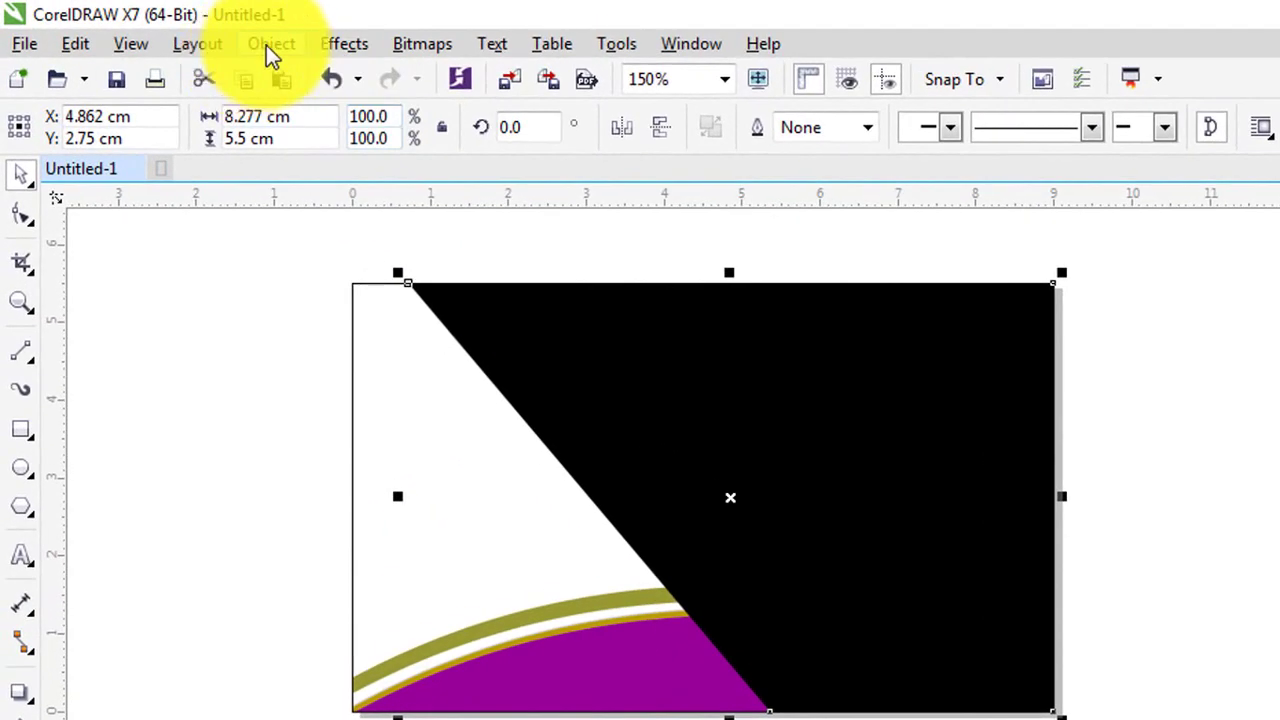
pyautogui.click(266, 45)
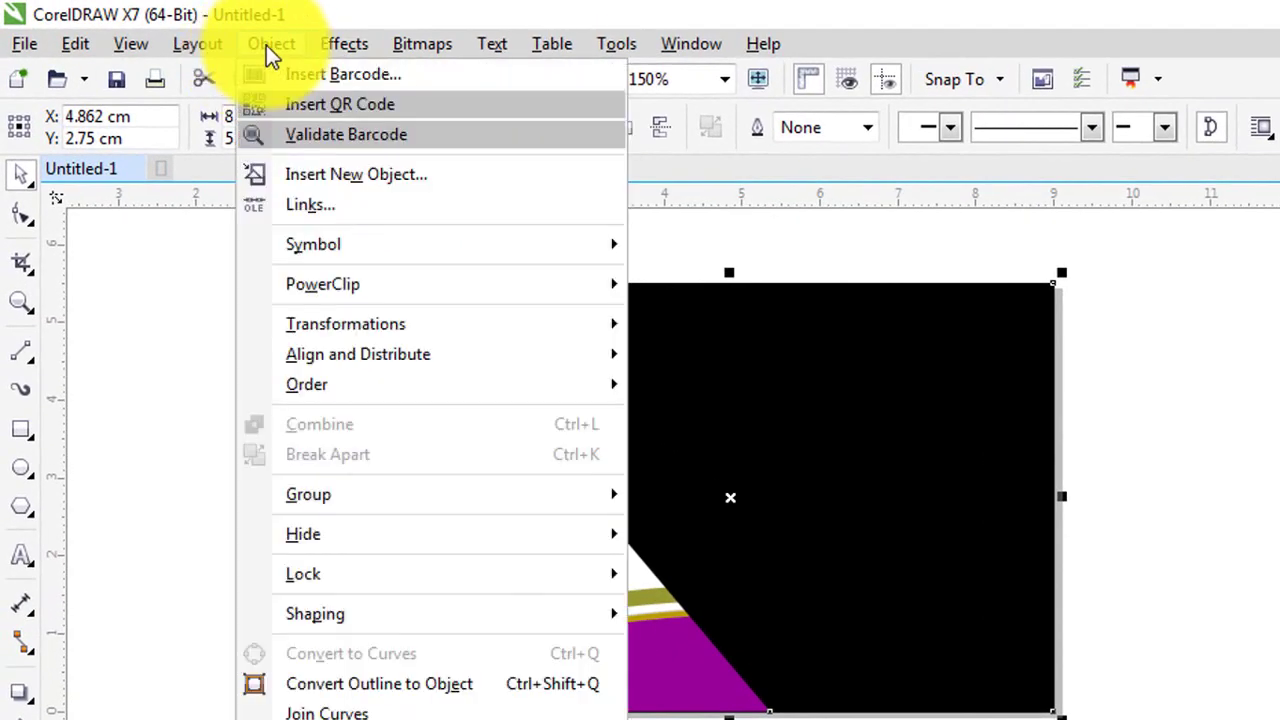
pyautogui.moveTo(344, 284)
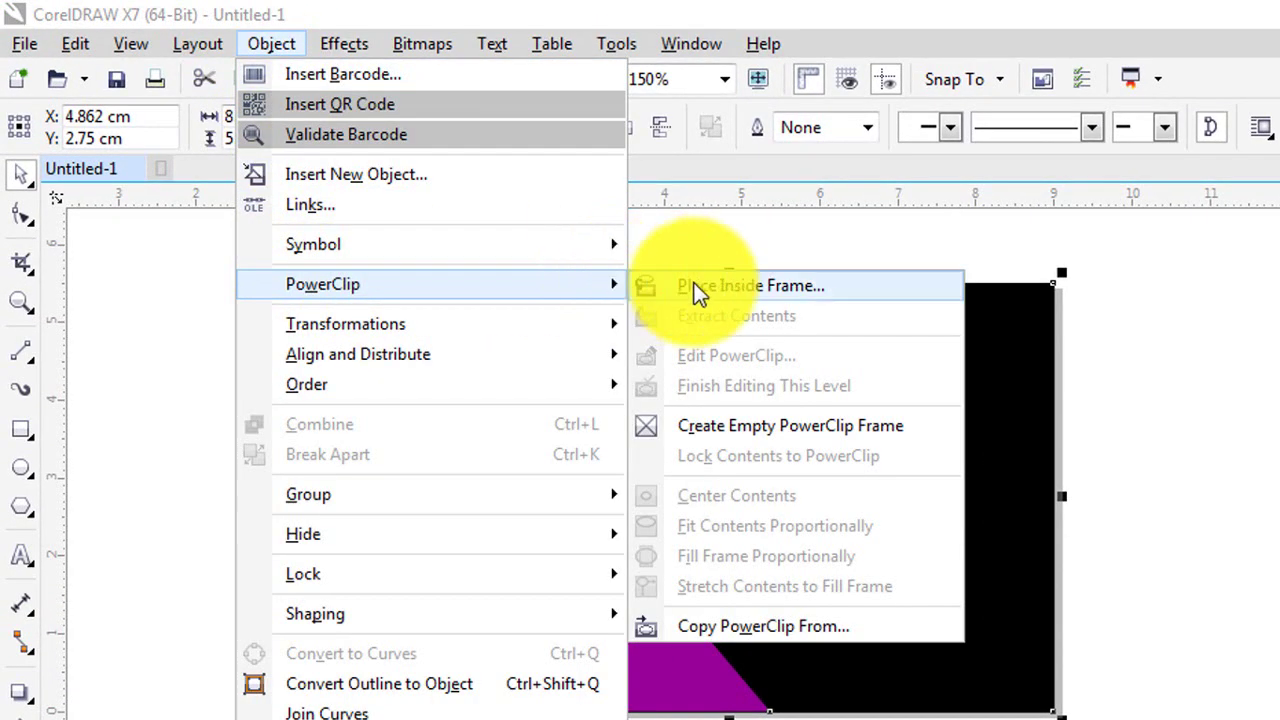
pyautogui.click(718, 286)
pyautogui.click(393, 398)
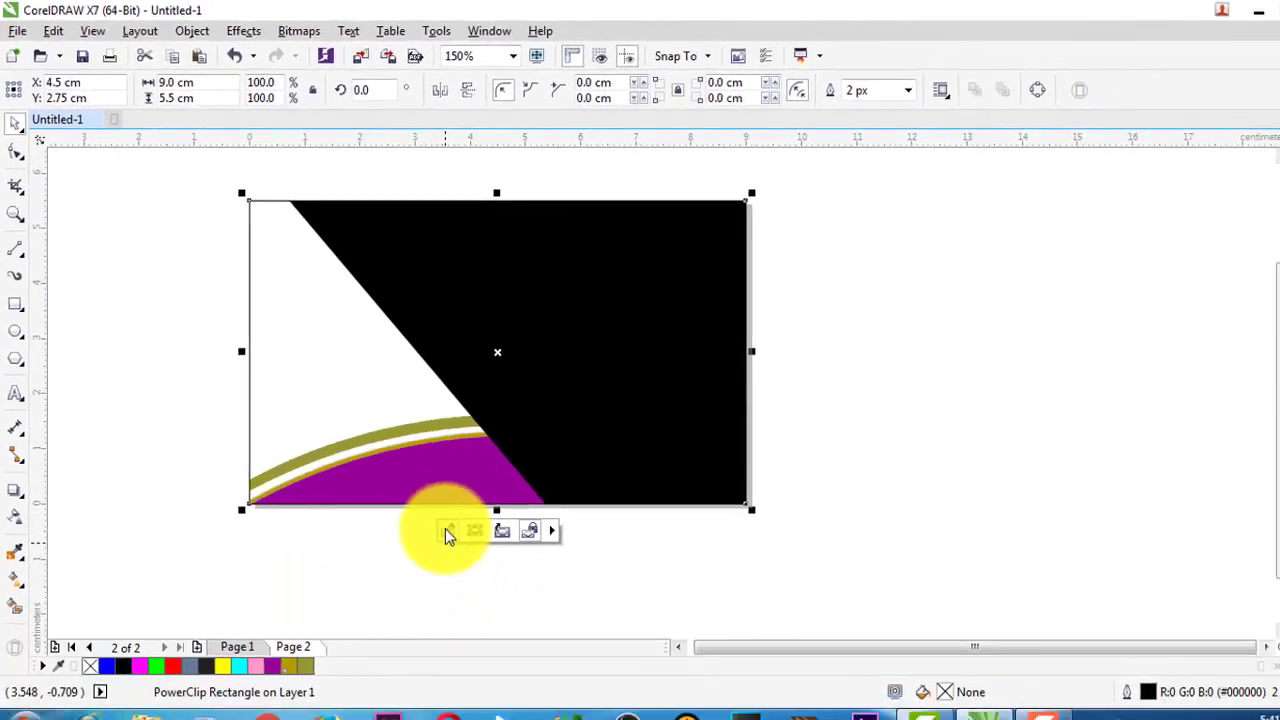
pyautogui.click(596, 706)
pyautogui.moveTo(499, 336); pyautogui.dragTo(501, 318)
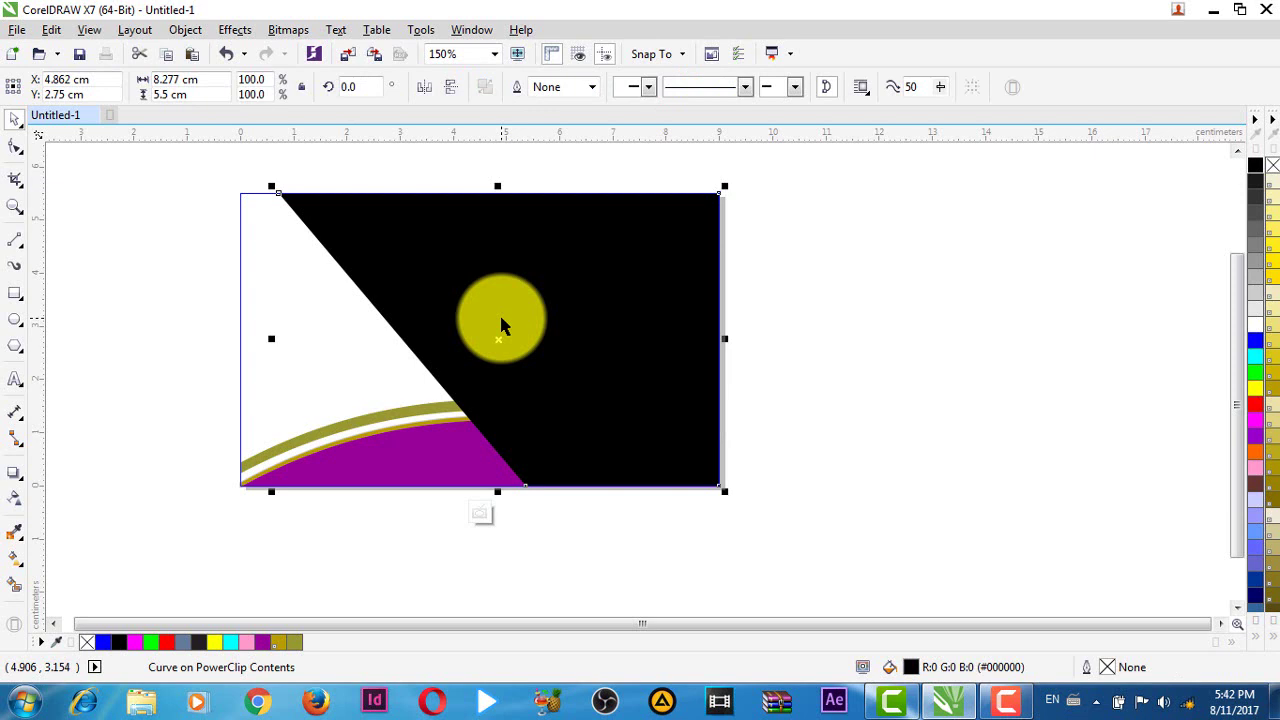
# - Send the black diagonal shape behind the purple and olive bands and finish editing the PowerClip
pyautogui.rightClick(501, 318)
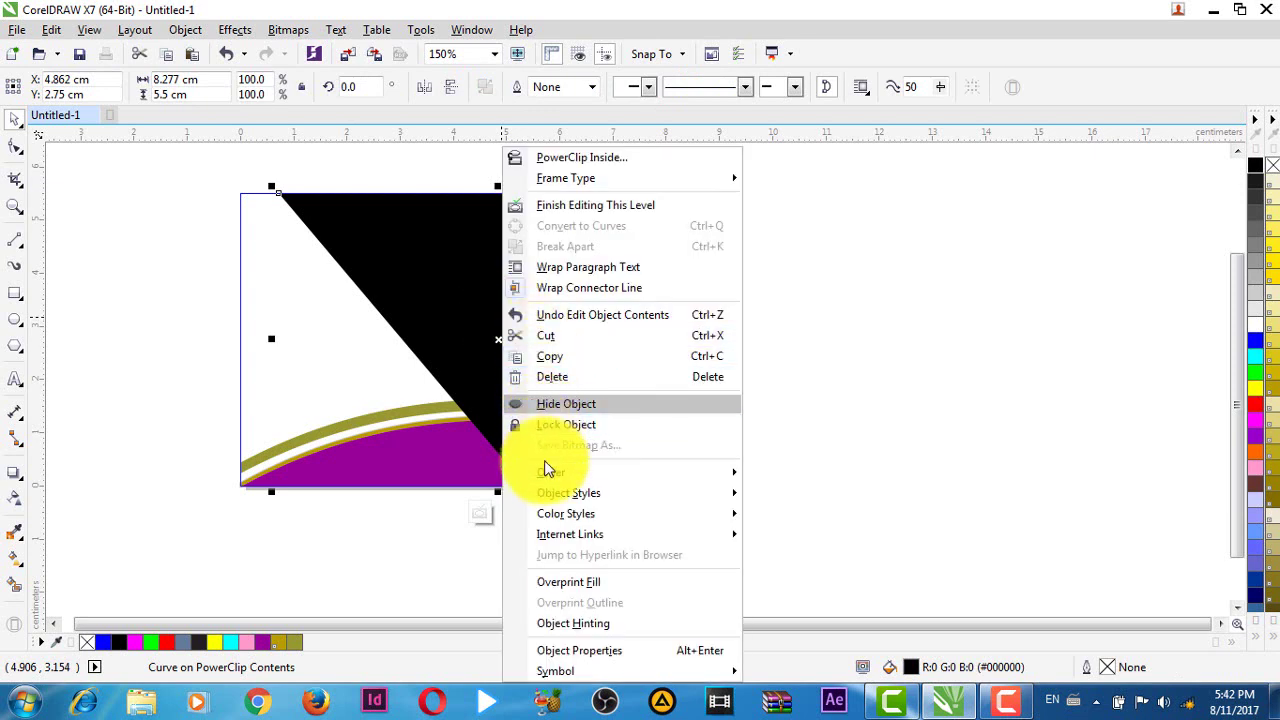
pyautogui.moveTo(688, 472)
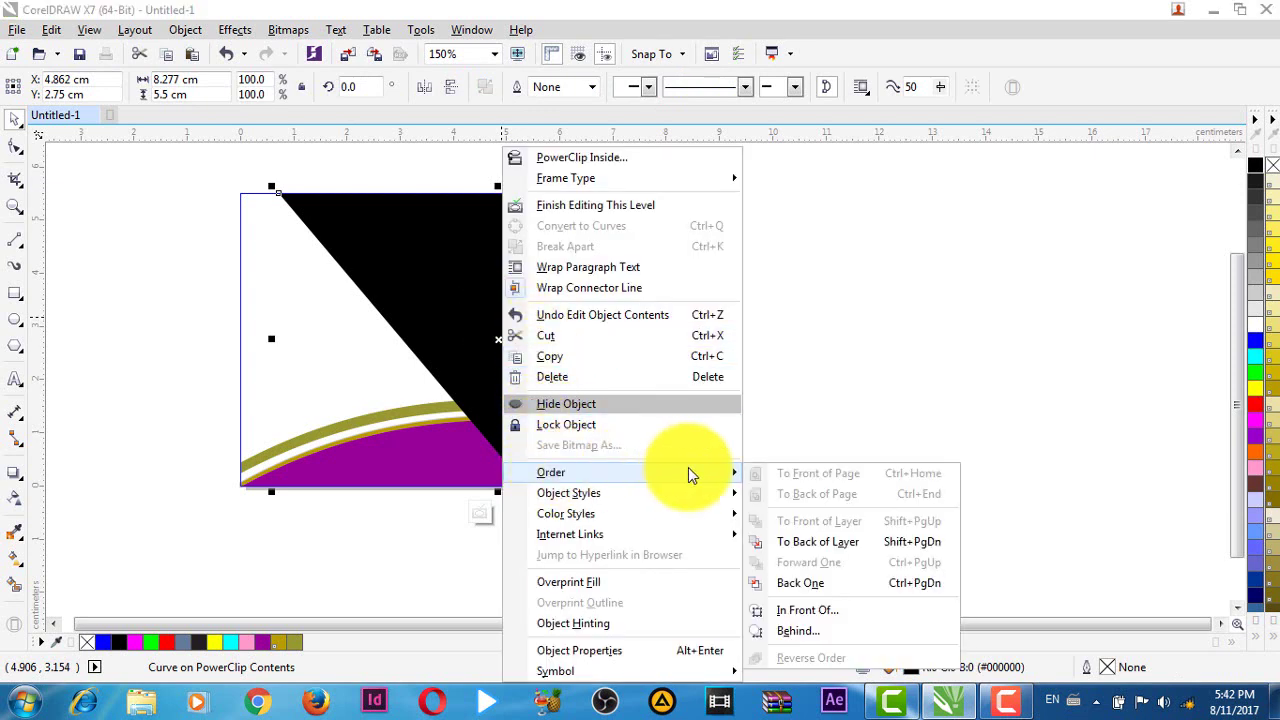
pyautogui.click(827, 546)
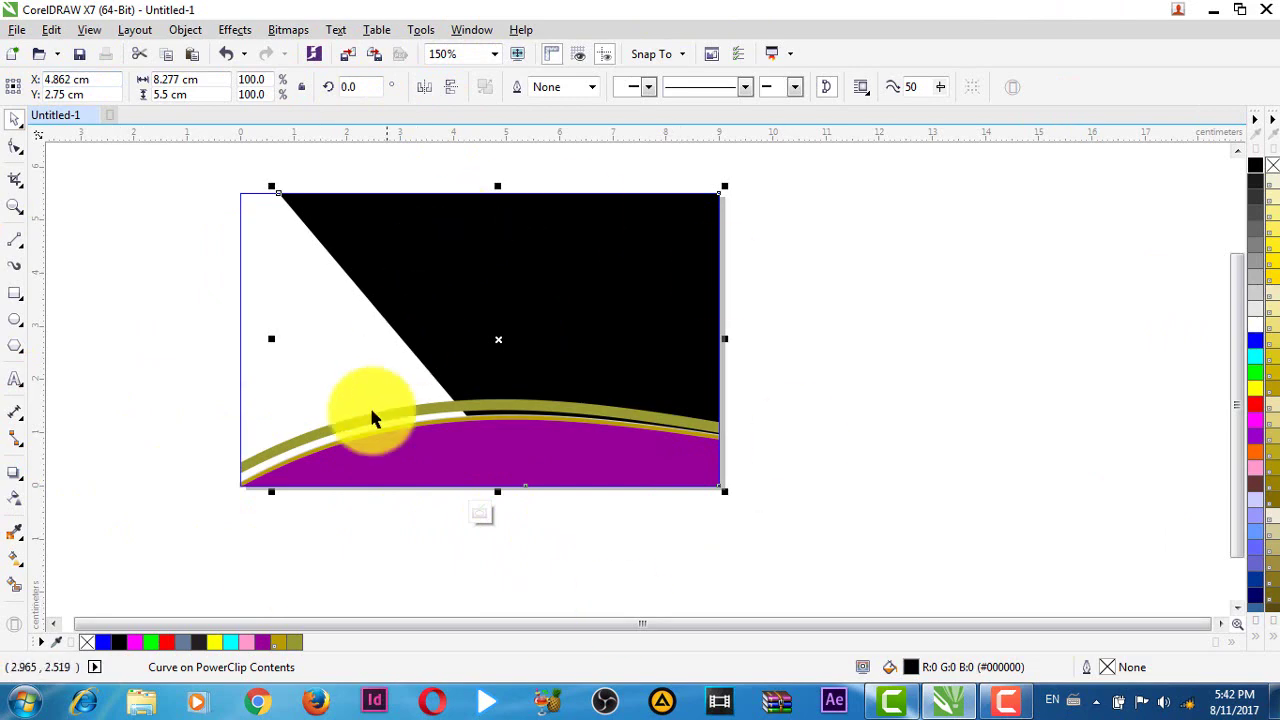
pyautogui.click(505, 540)
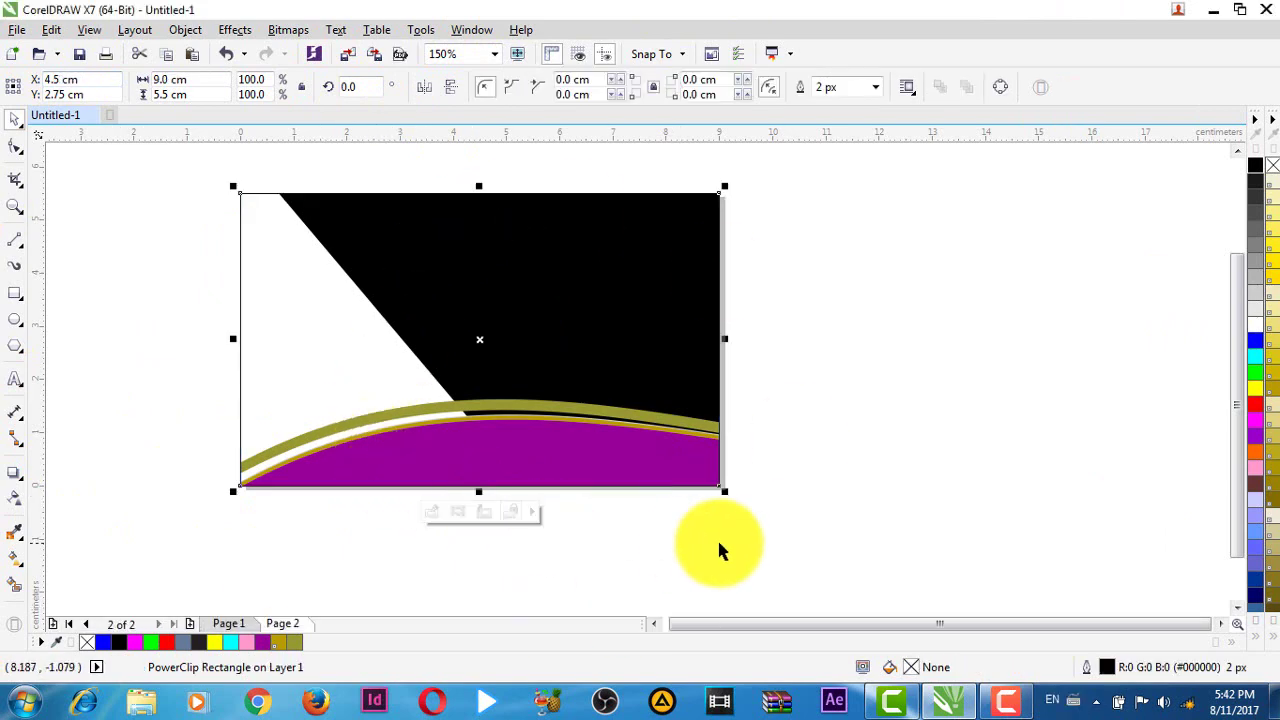
pyautogui.click(717, 538)
pyautogui.scroll(1, 503, 377)
pyautogui.scroll(-1, 517, 389)
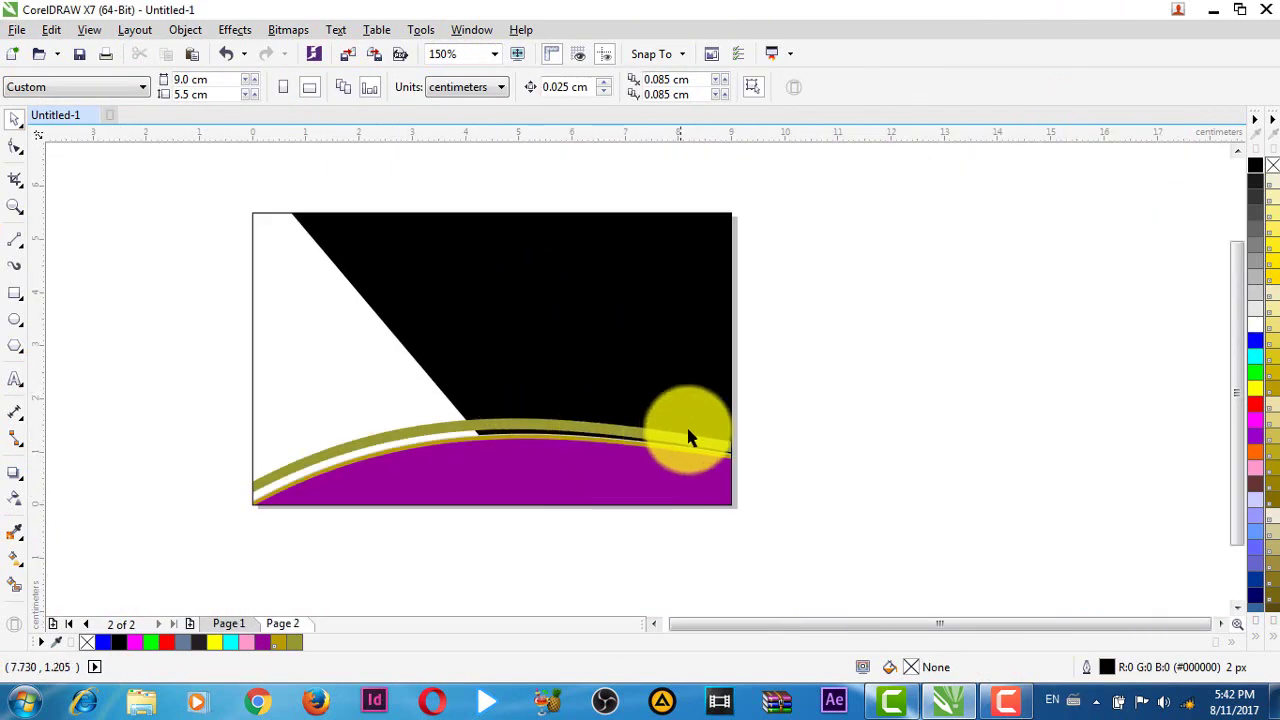
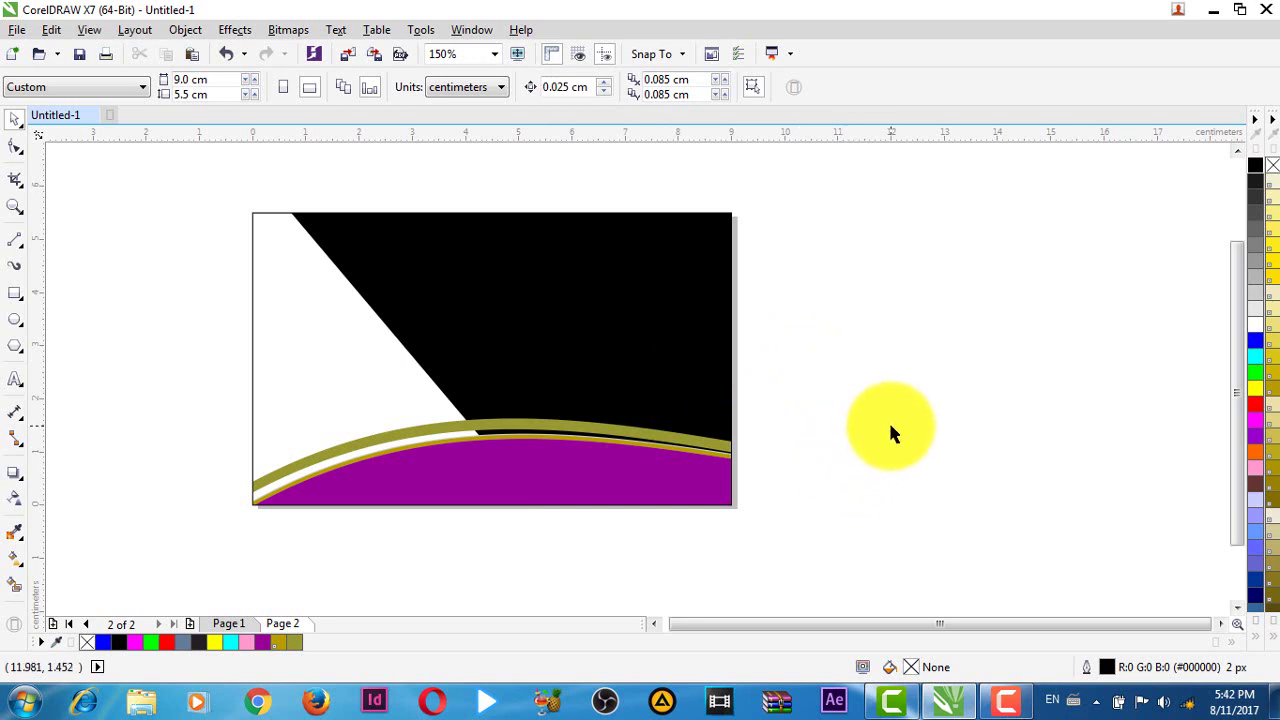
# - Enter the card's PowerClip contents and fill the purple bottom curve light blue
pyautogui.moveTo(888, 420); pyautogui.dragTo(846, 460)
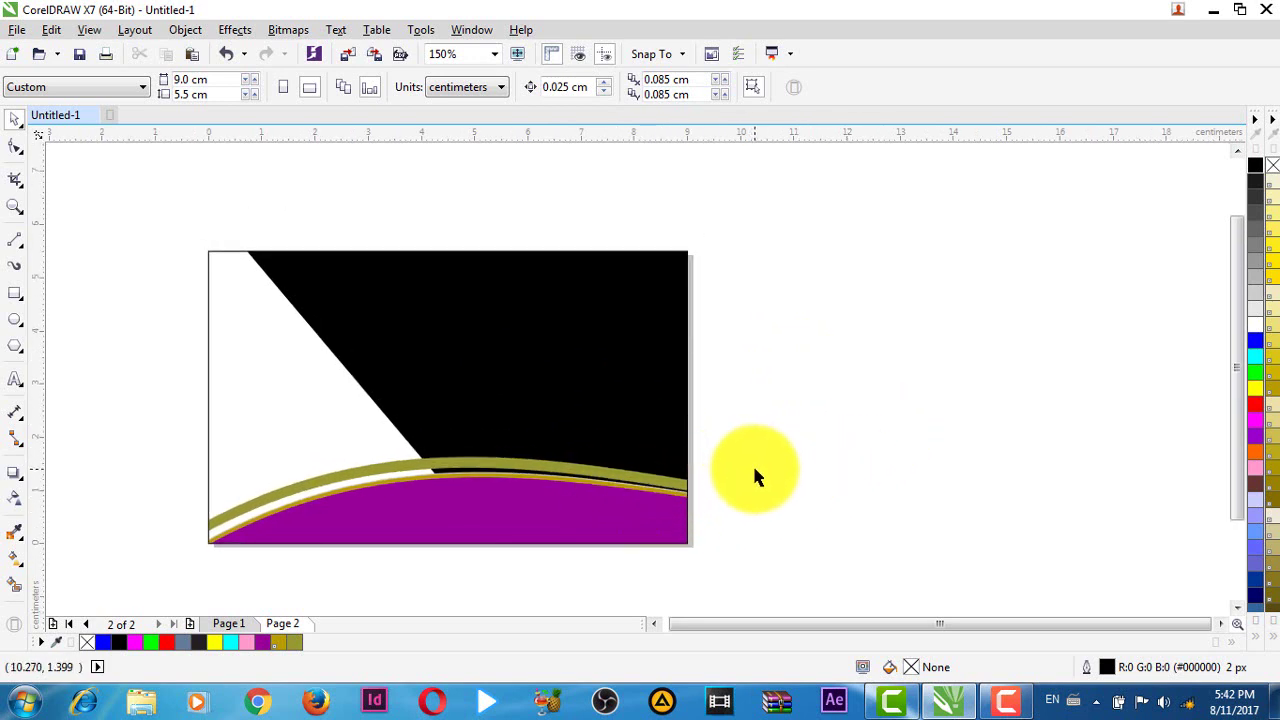
pyautogui.click(593, 528)
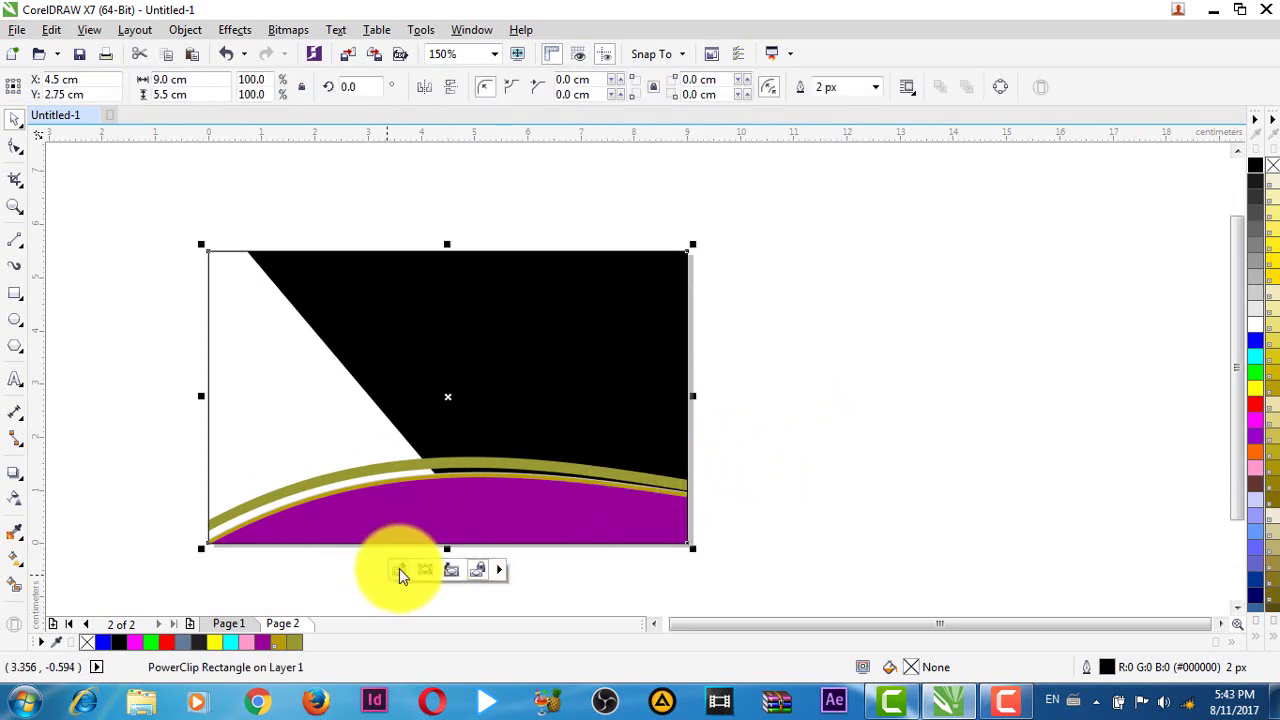
pyautogui.click(400, 570)
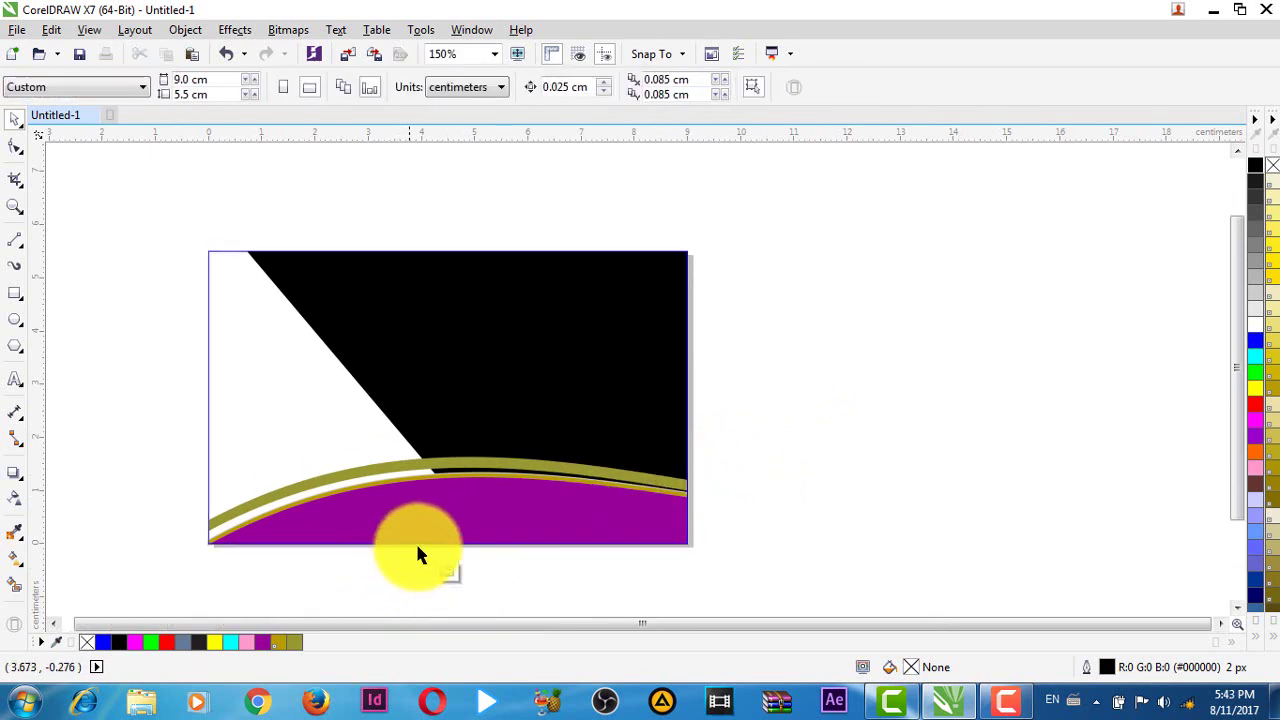
pyautogui.click(461, 516)
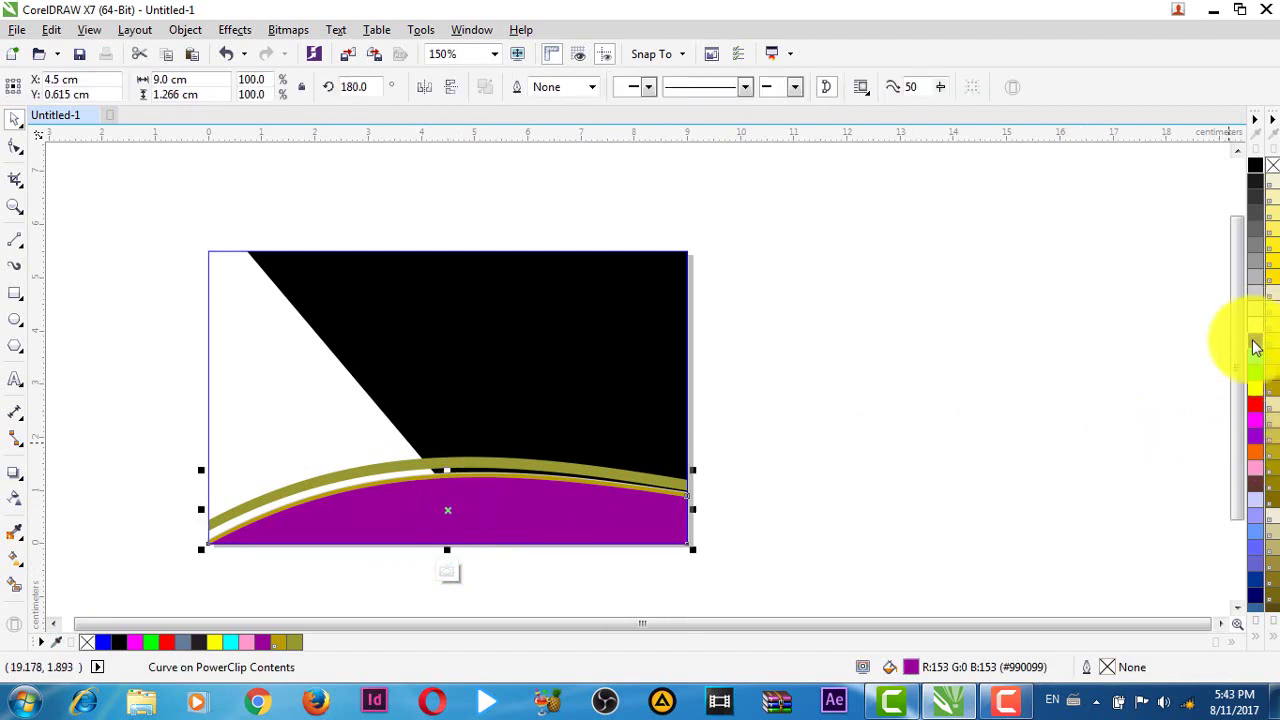
pyautogui.click(1256, 548)
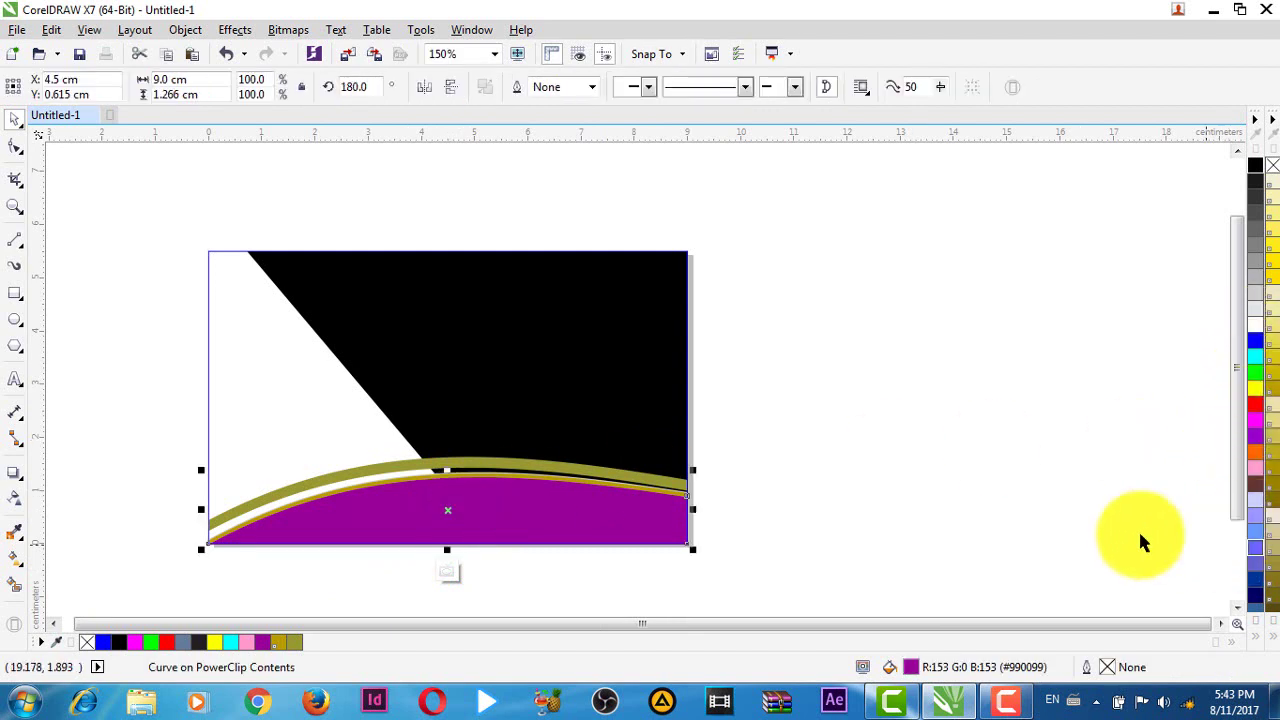
pyautogui.click(777, 498)
# - Make the thin gold curve white and give the blue curve a magenta outline
pyautogui.scroll(2, 643, 487)
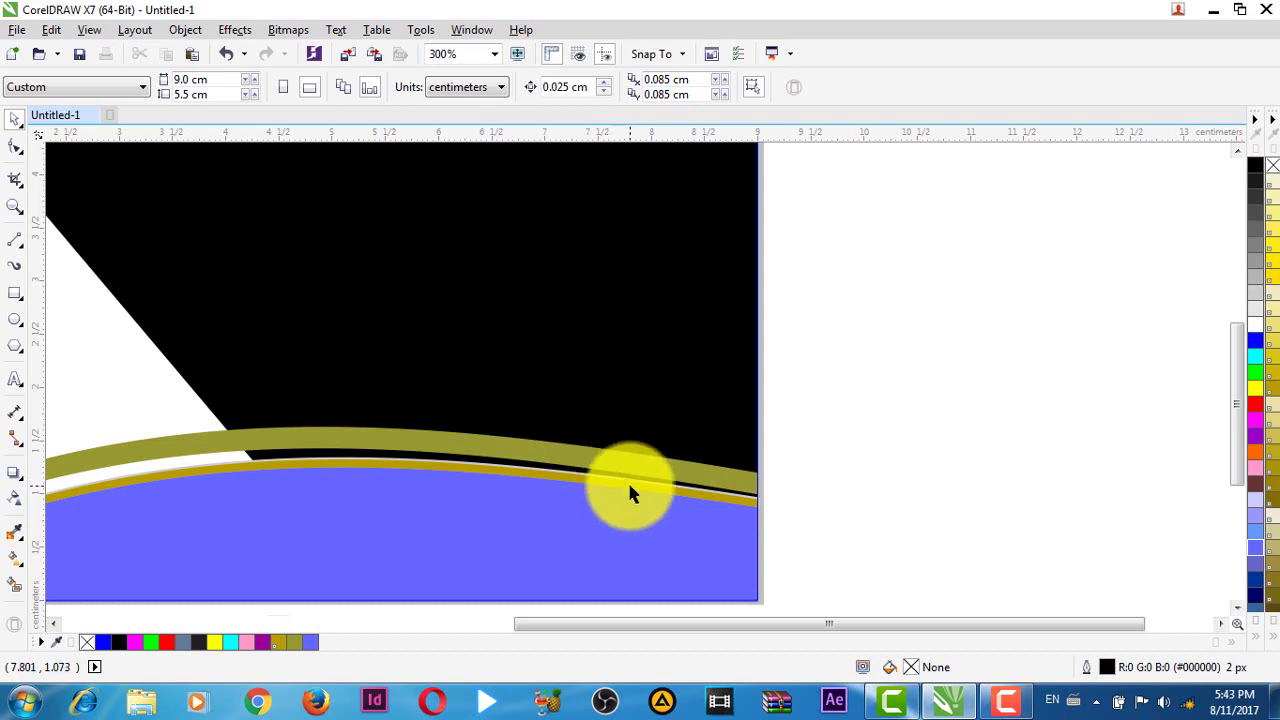
pyautogui.click(629, 489)
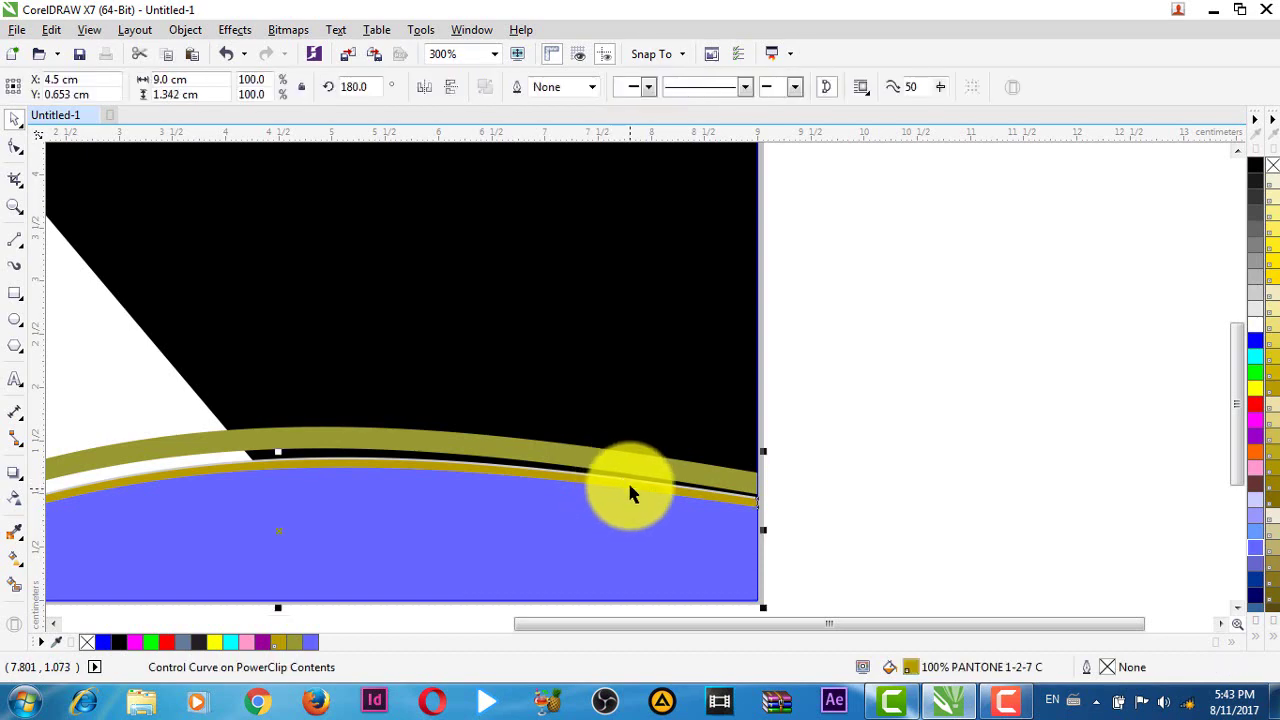
pyautogui.click(1255, 326)
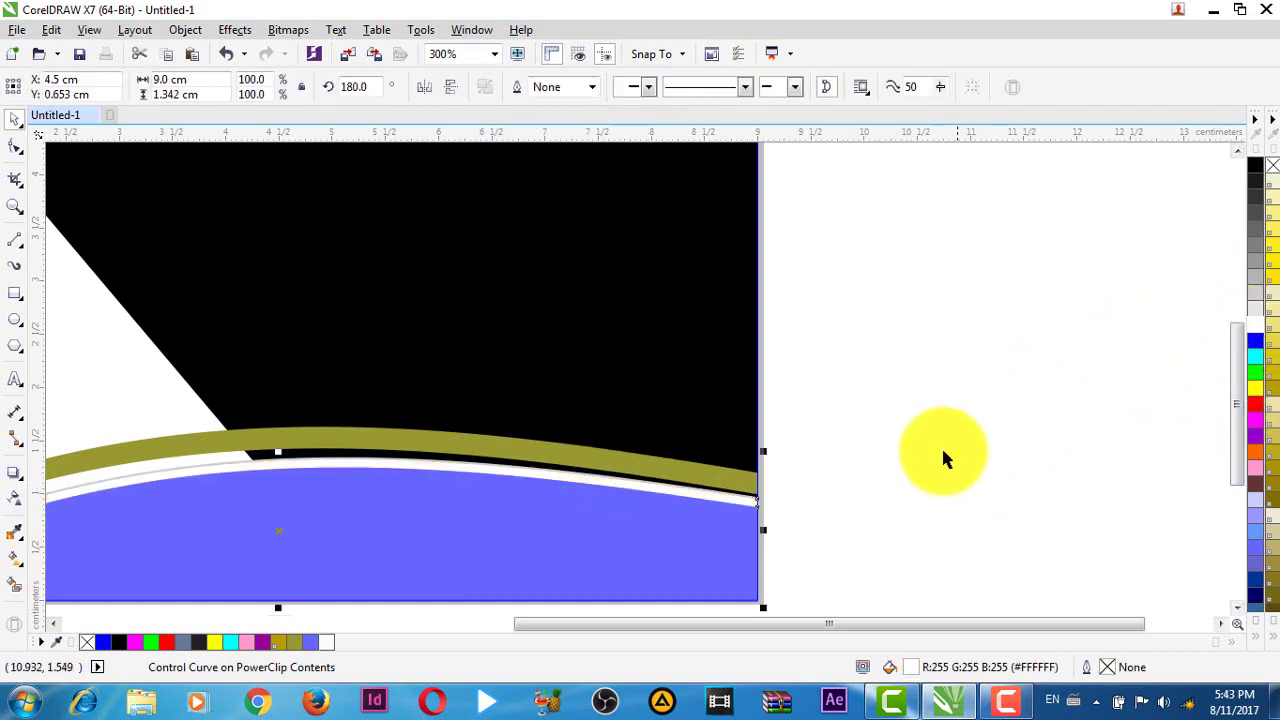
pyautogui.moveTo(489, 543); pyautogui.dragTo(909, 396)
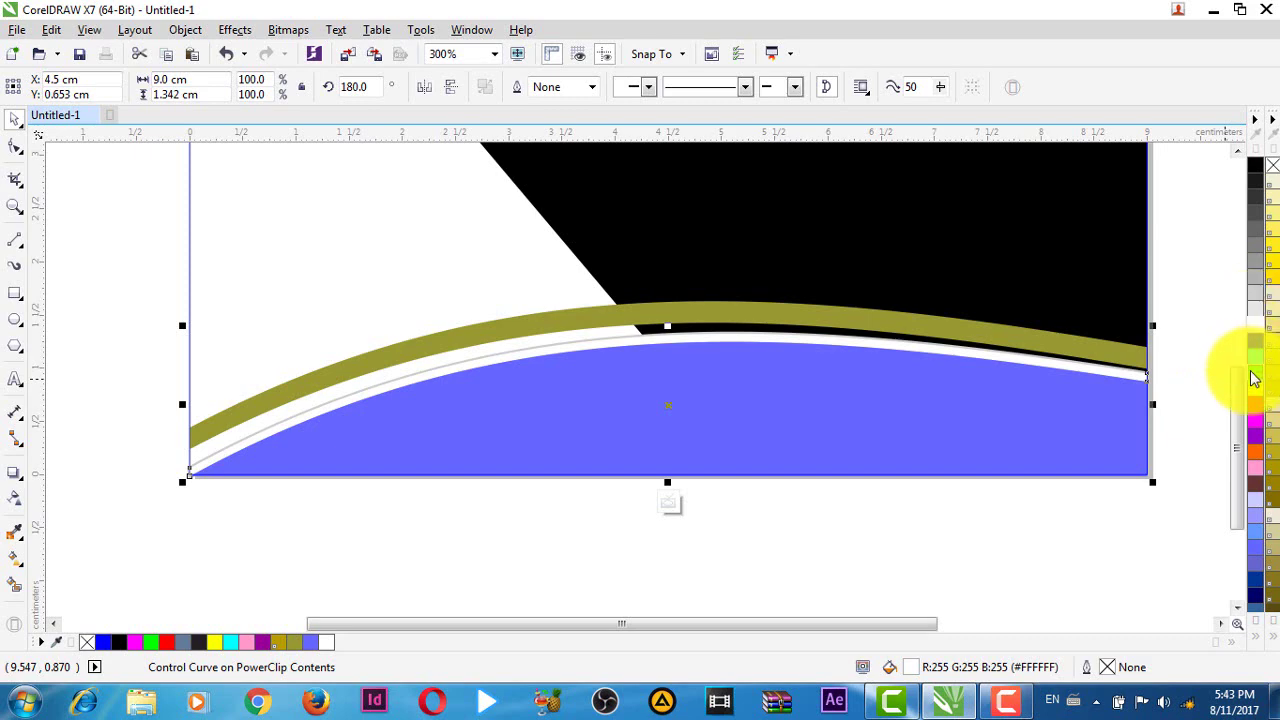
pyautogui.rightClick(1258, 432)
# - Fill the olive band cyan and bring the whole card back into view
pyautogui.click(845, 318)
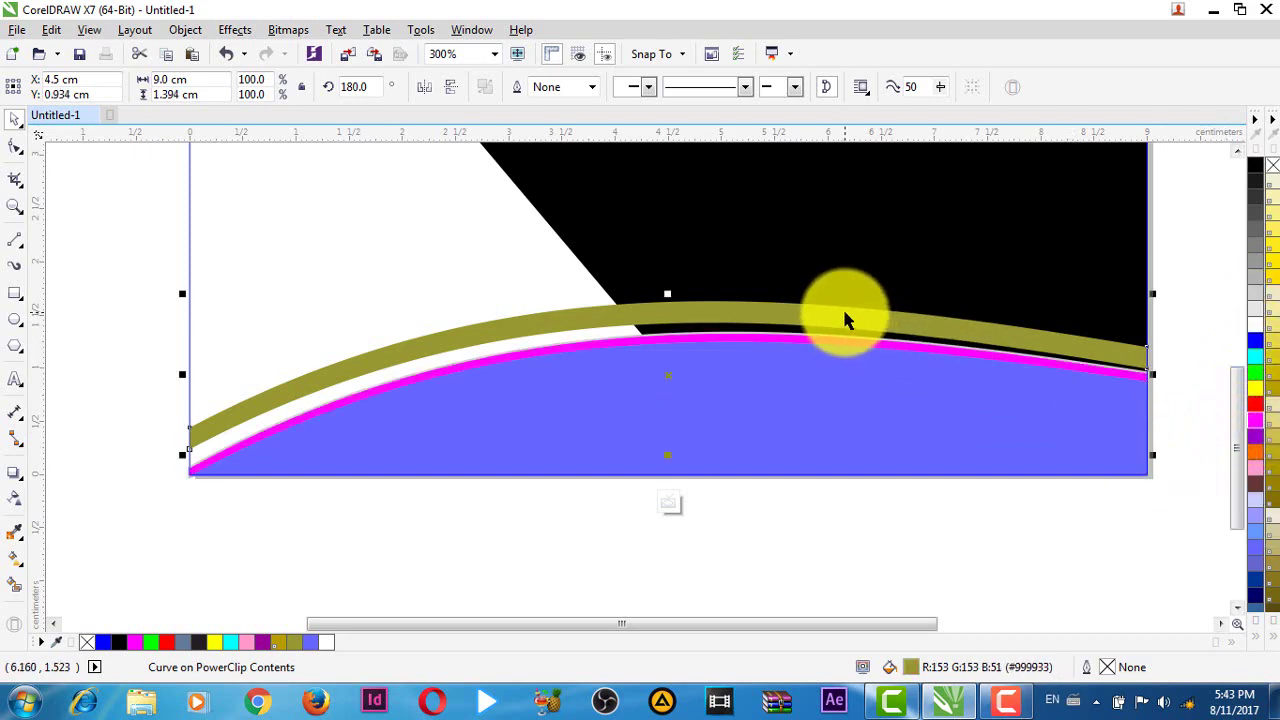
pyautogui.click(1257, 366)
pyautogui.scroll(-2, 1031, 508)
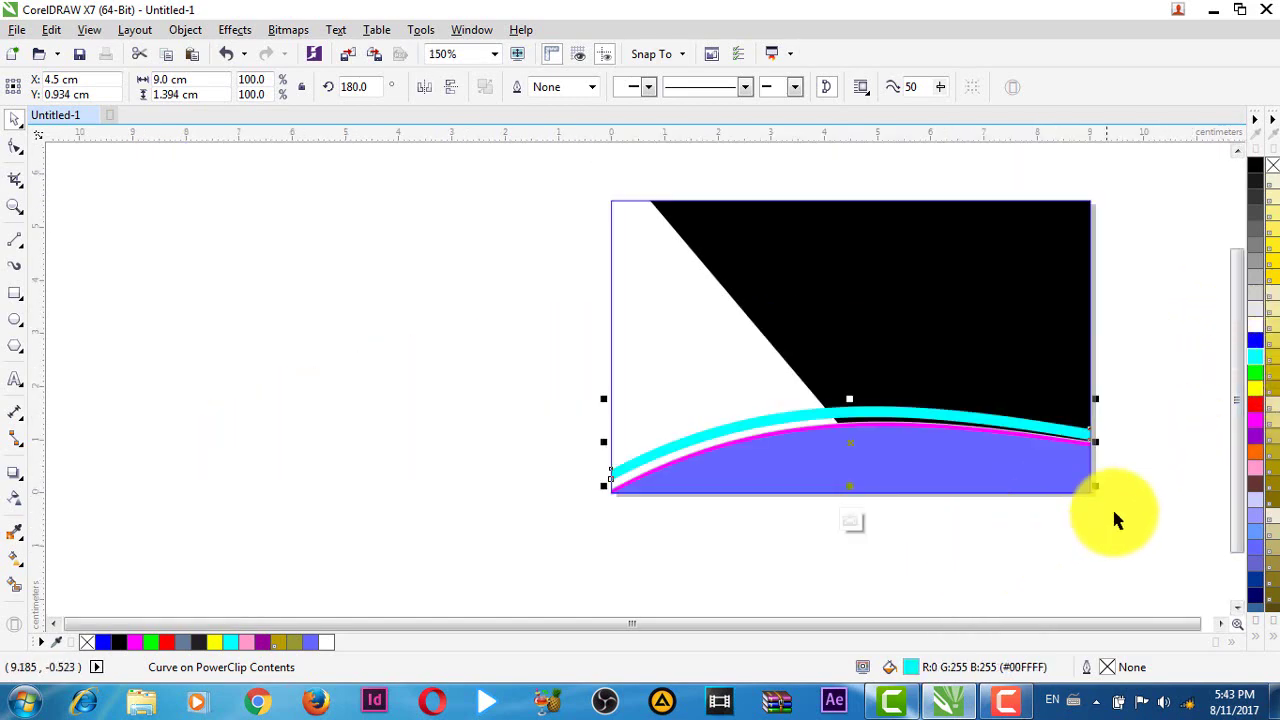
pyautogui.moveTo(1117, 517); pyautogui.dragTo(808, 543)
pyautogui.click(703, 329)
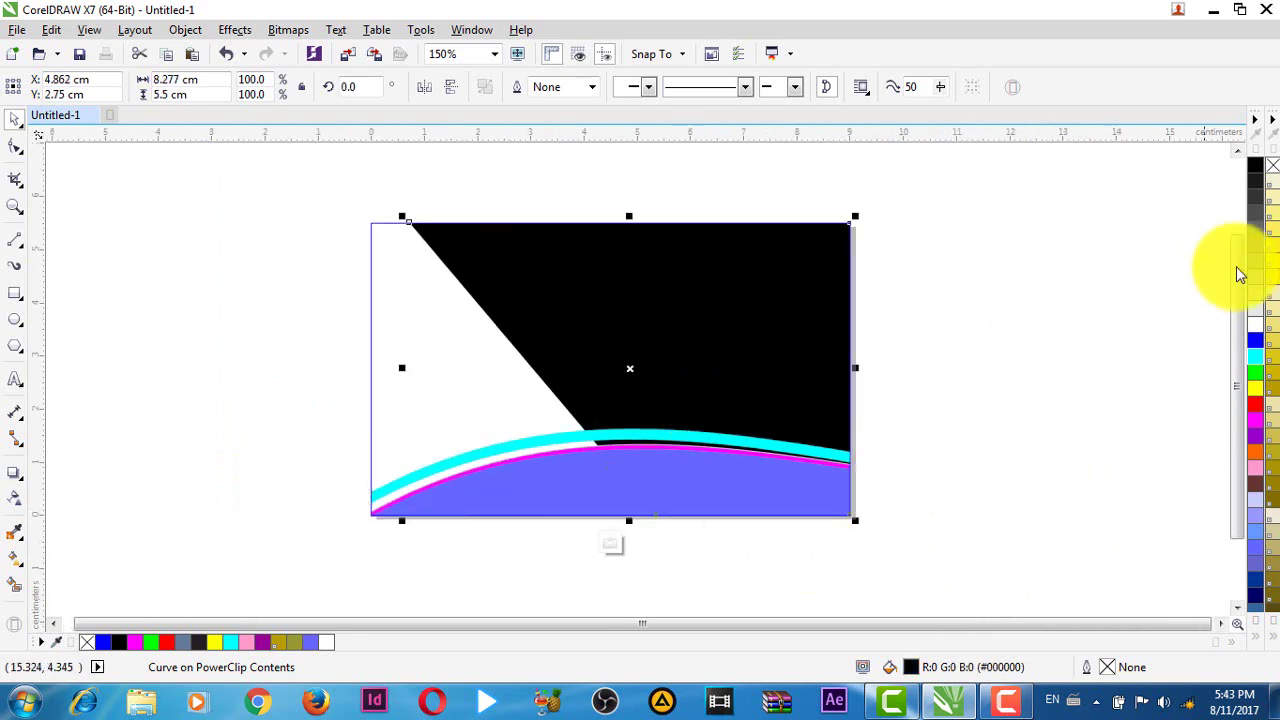
# - Fill the large black shape dark brown, after briefly trying a mid-grey shade
pyautogui.click(1258, 176)
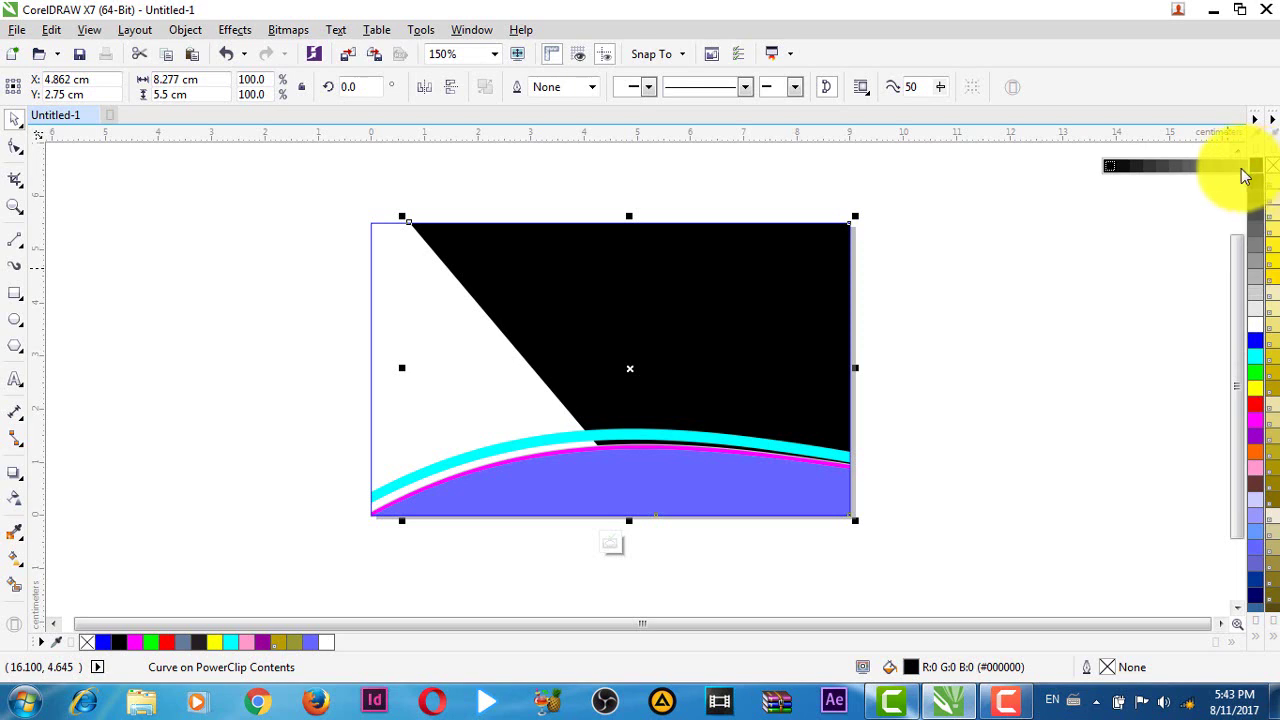
pyautogui.click(1244, 174)
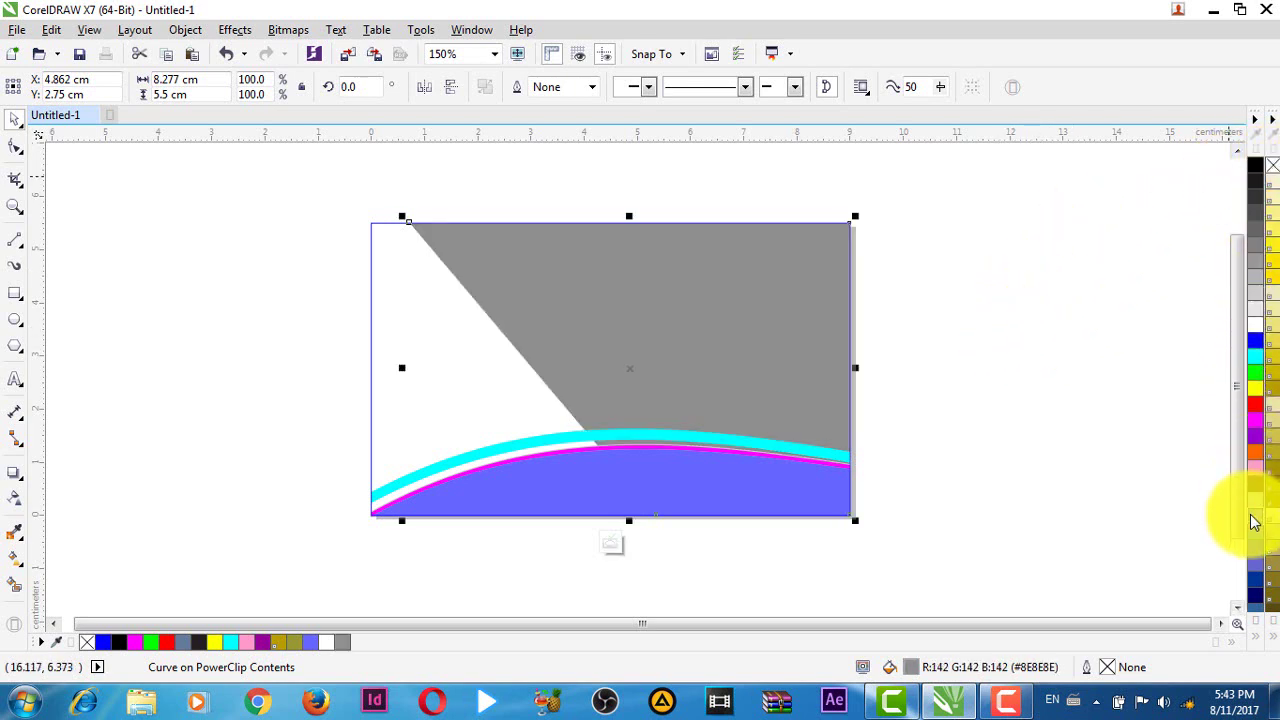
pyautogui.click(1256, 484)
pyautogui.click(1015, 390)
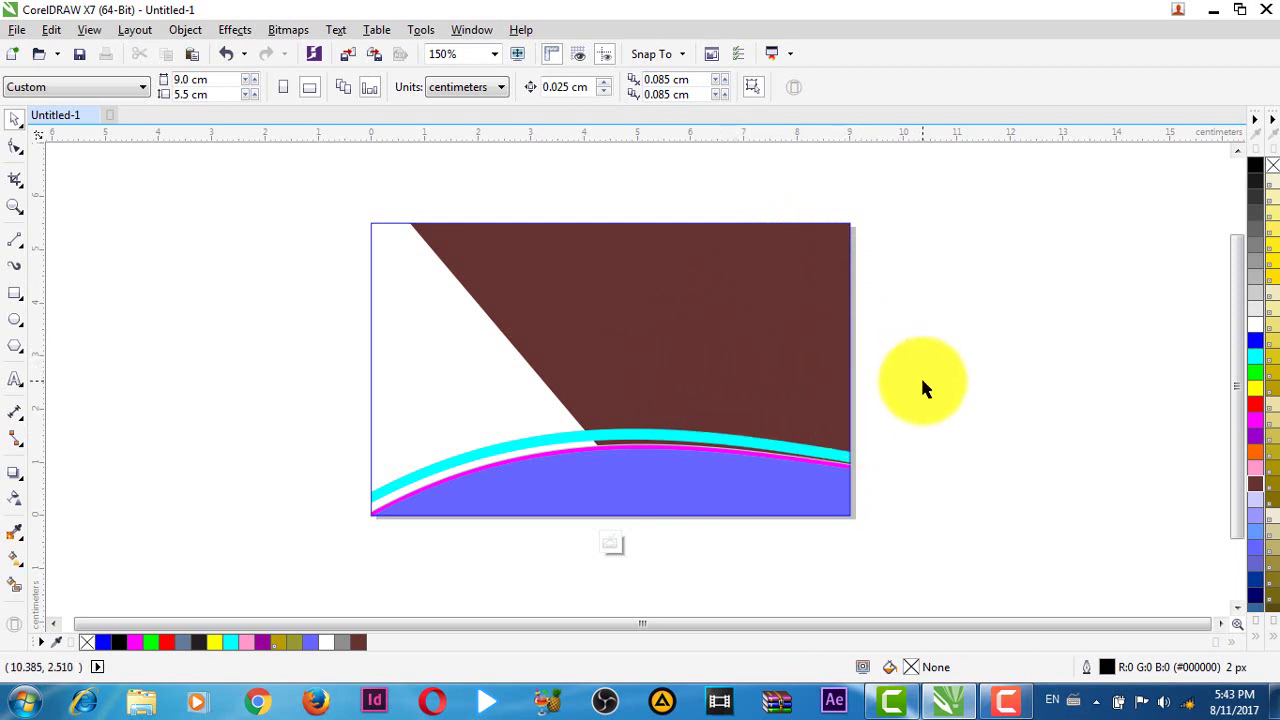
# - Exit PowerClip editing and centre the recoloured card in the view
pyautogui.click(613, 544)
pyautogui.press('Escape')
pyautogui.scroll(-4, 338, 318)
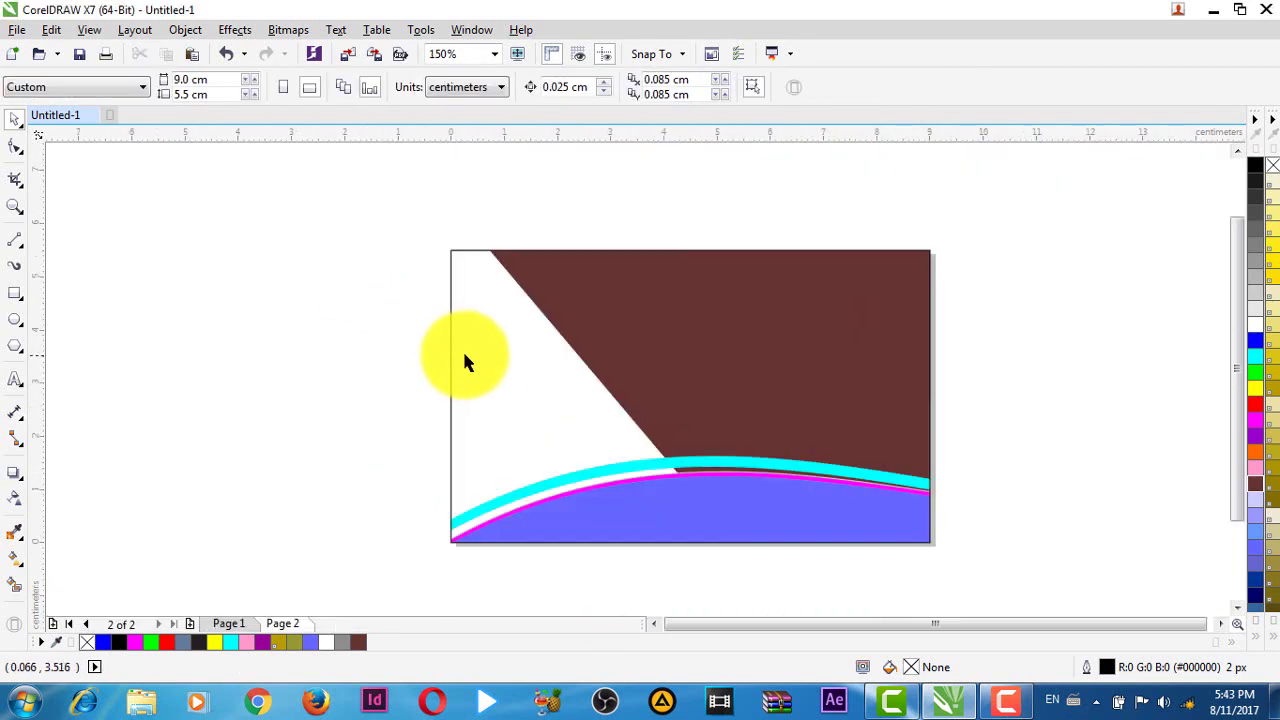
pyautogui.moveTo(377, 194); pyautogui.dragTo(1050, 604)
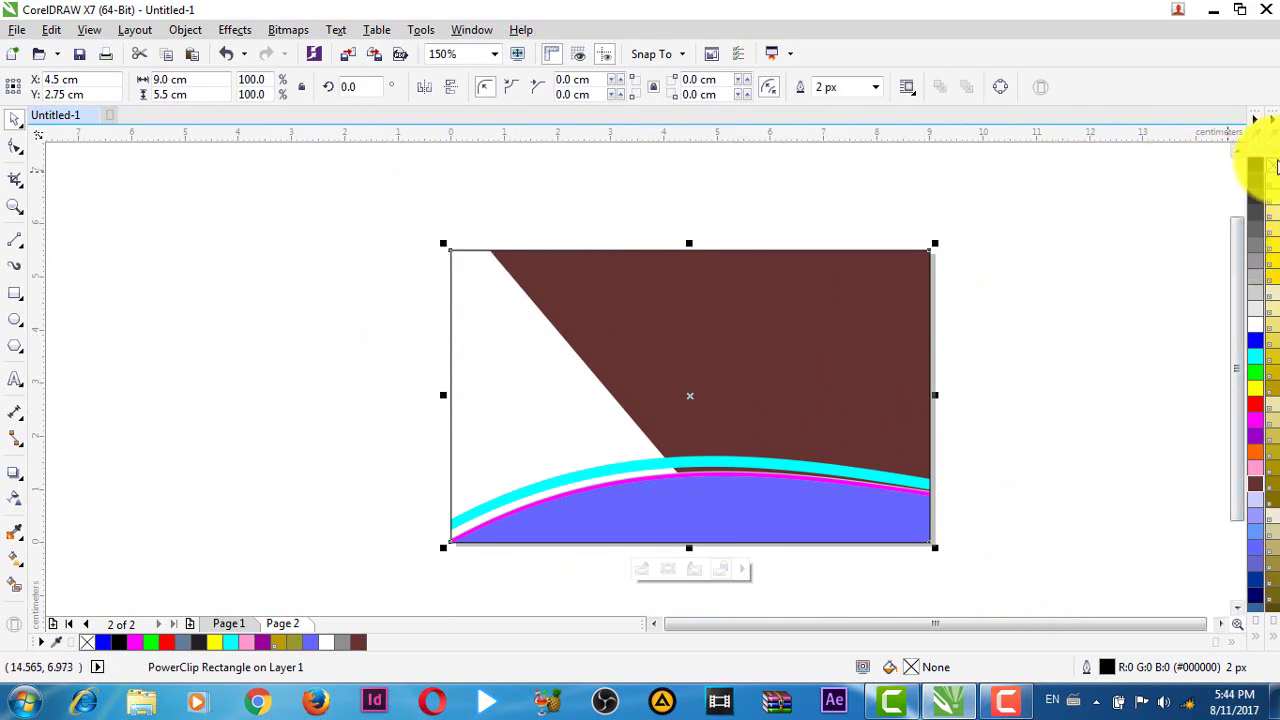
pyautogui.click(1022, 359)
pyautogui.scroll(1, 868, 374)
pyautogui.scroll(-2, 868, 374)
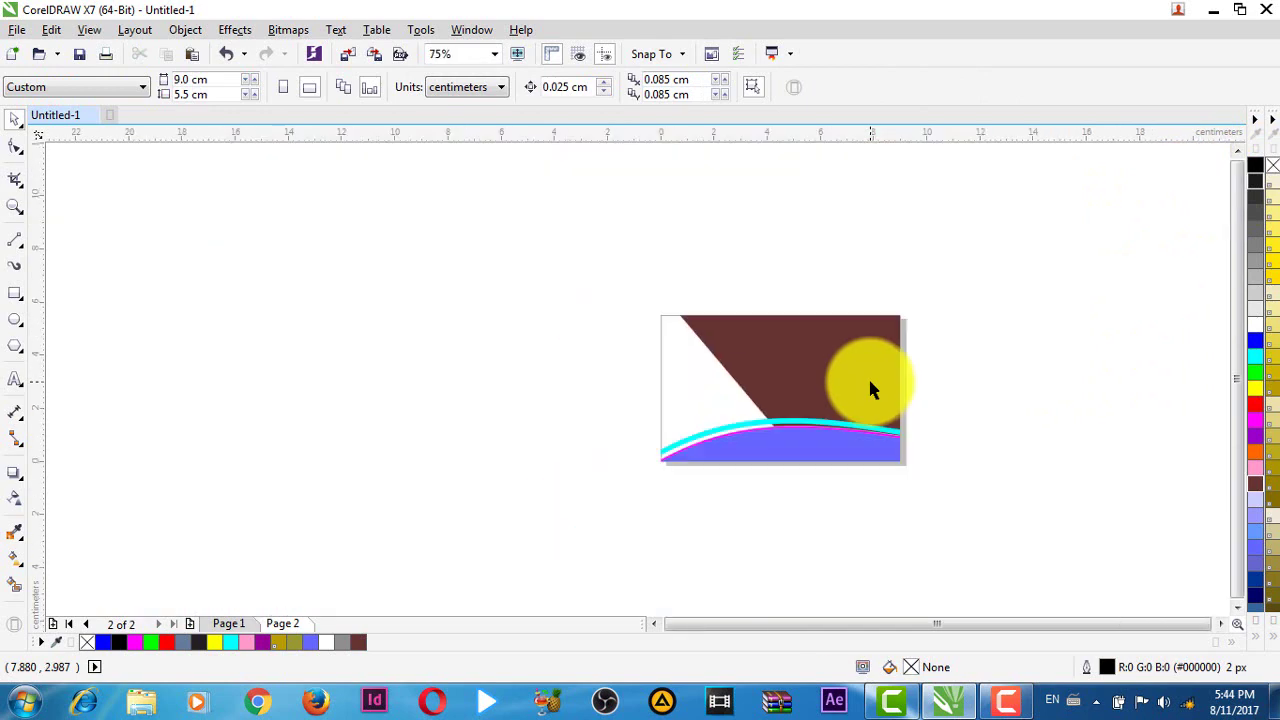
pyautogui.moveTo(937, 401); pyautogui.dragTo(716, 425)
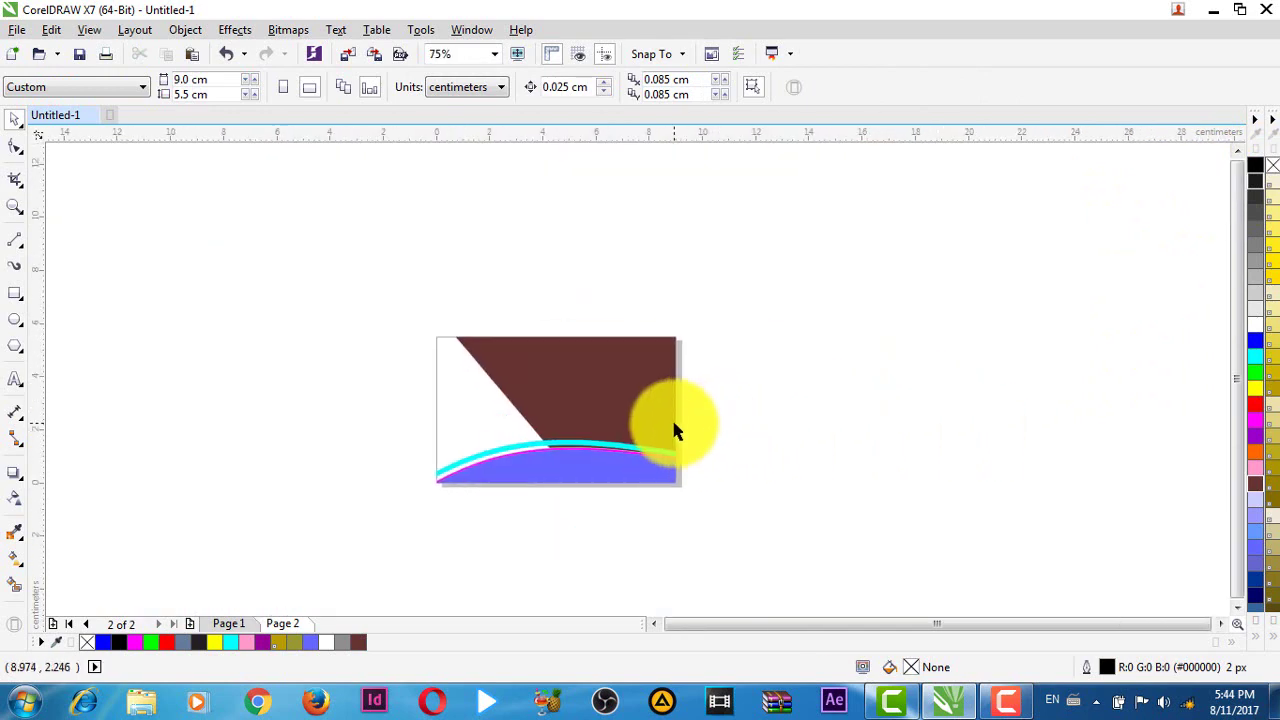
# - Open Insert Character with the Webdings font and delete the test spider glyph
pyautogui.hotkey('ctrl', 'F11')
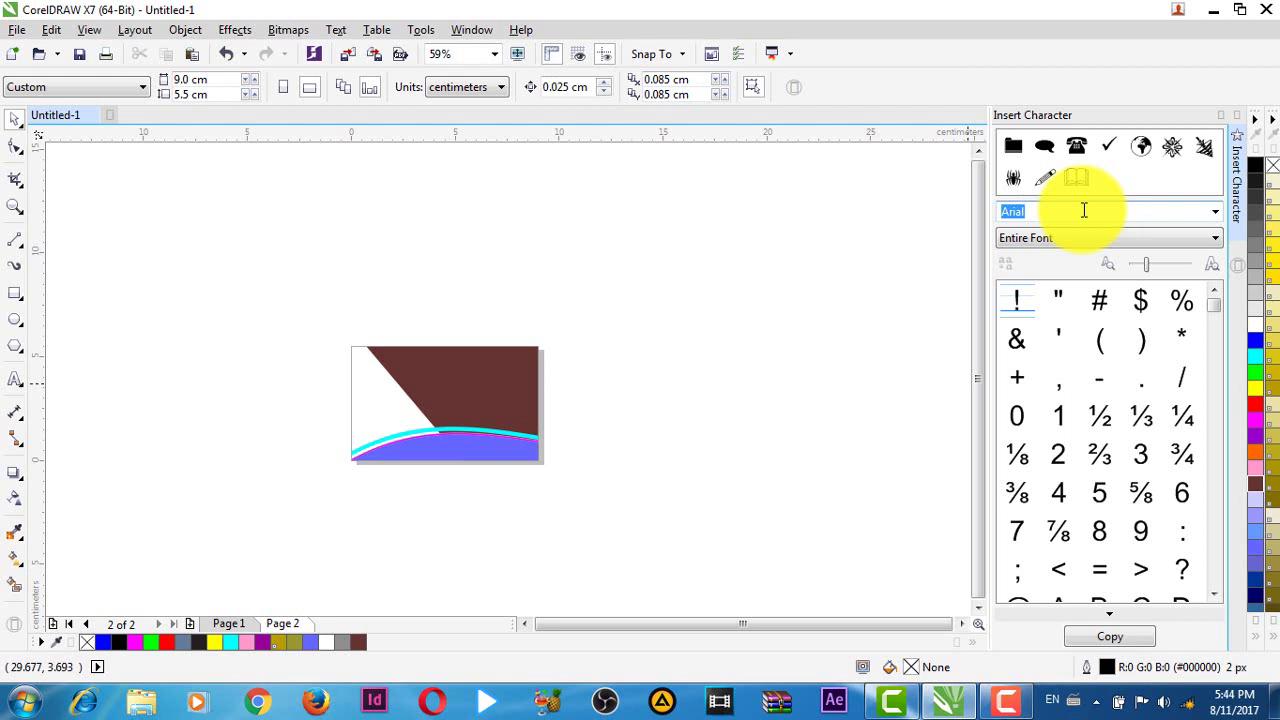
pyautogui.write('Webdings')
pyautogui.press('Return')
pyautogui.scroll(2, 420, 395)
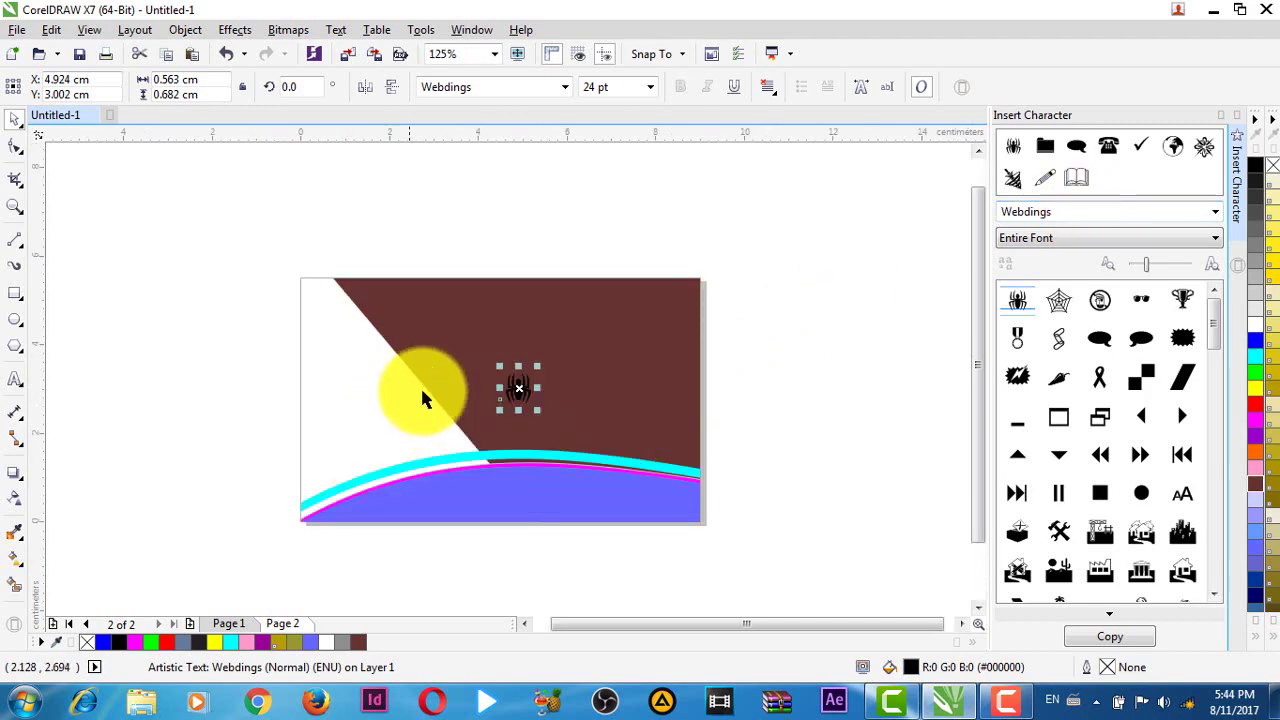
pyautogui.moveTo(420, 397); pyautogui.dragTo(518, 382)
pyautogui.scroll(3, 518, 382)
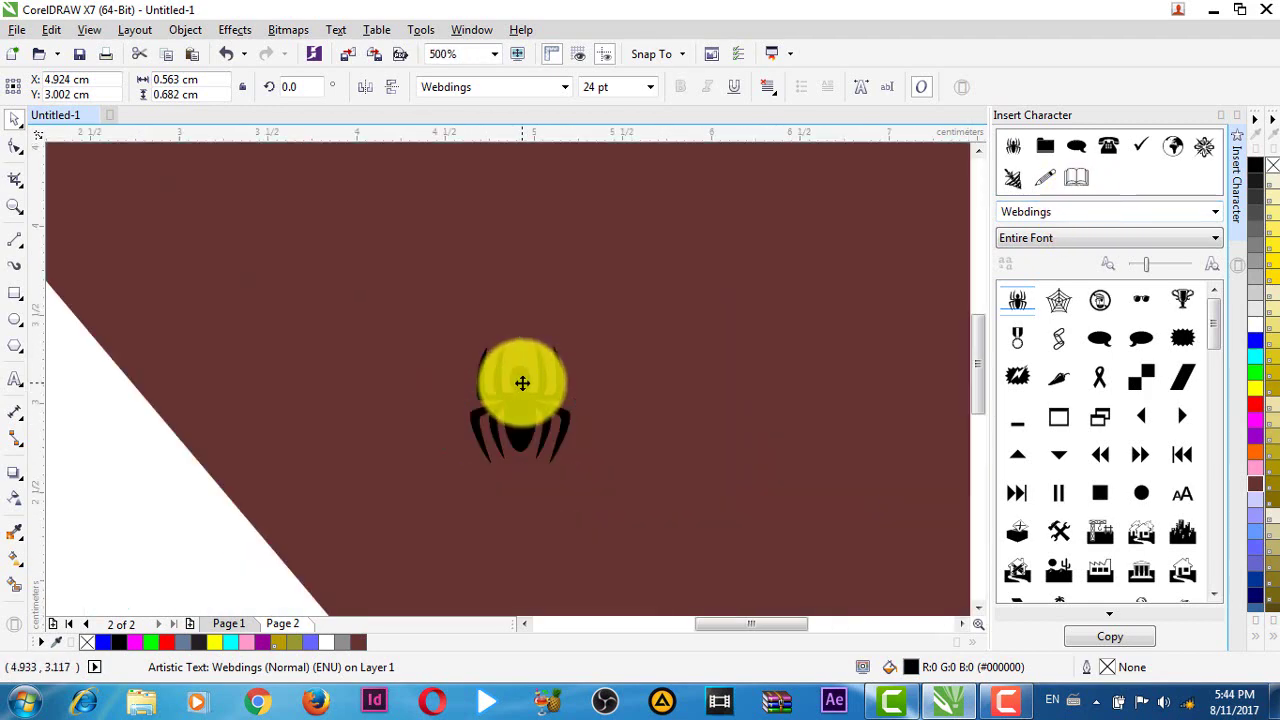
pyautogui.press('Escape')
pyautogui.click(522, 383)
pyautogui.press('Delete')
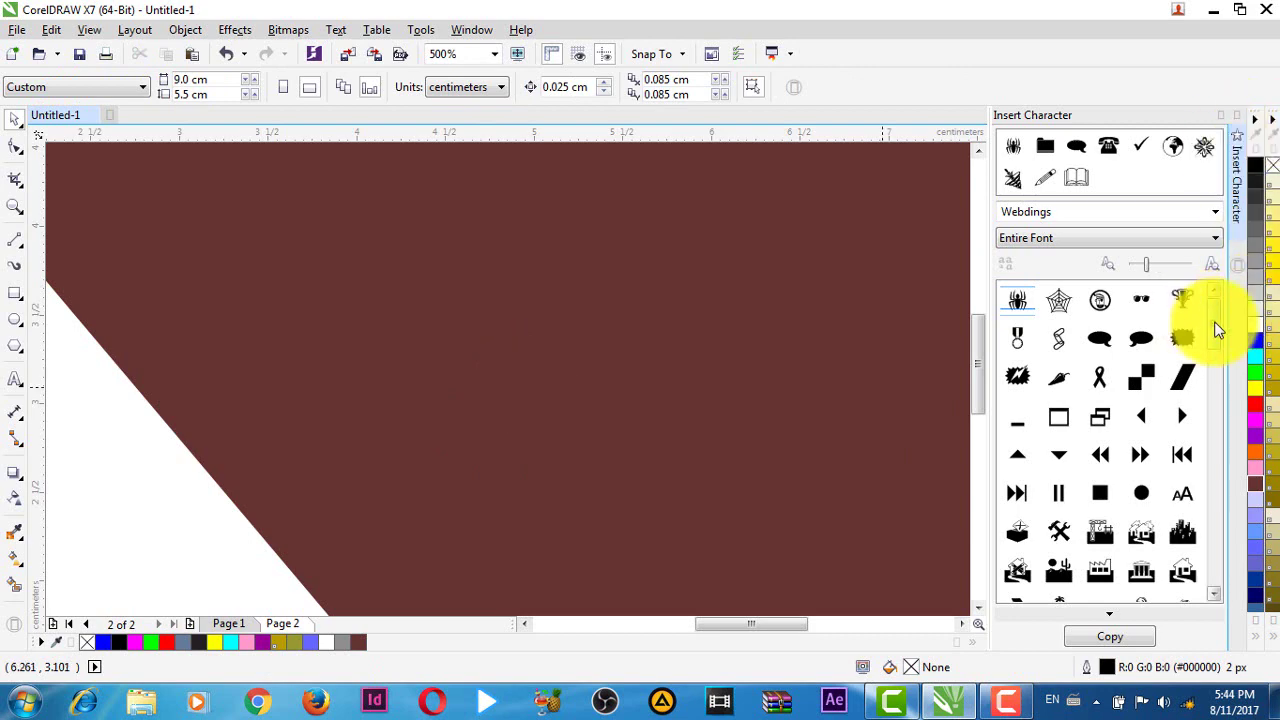
# - Place the Webdings house symbol on the right of the brown area
pyautogui.moveTo(1216, 330); pyautogui.dragTo(1218, 348)
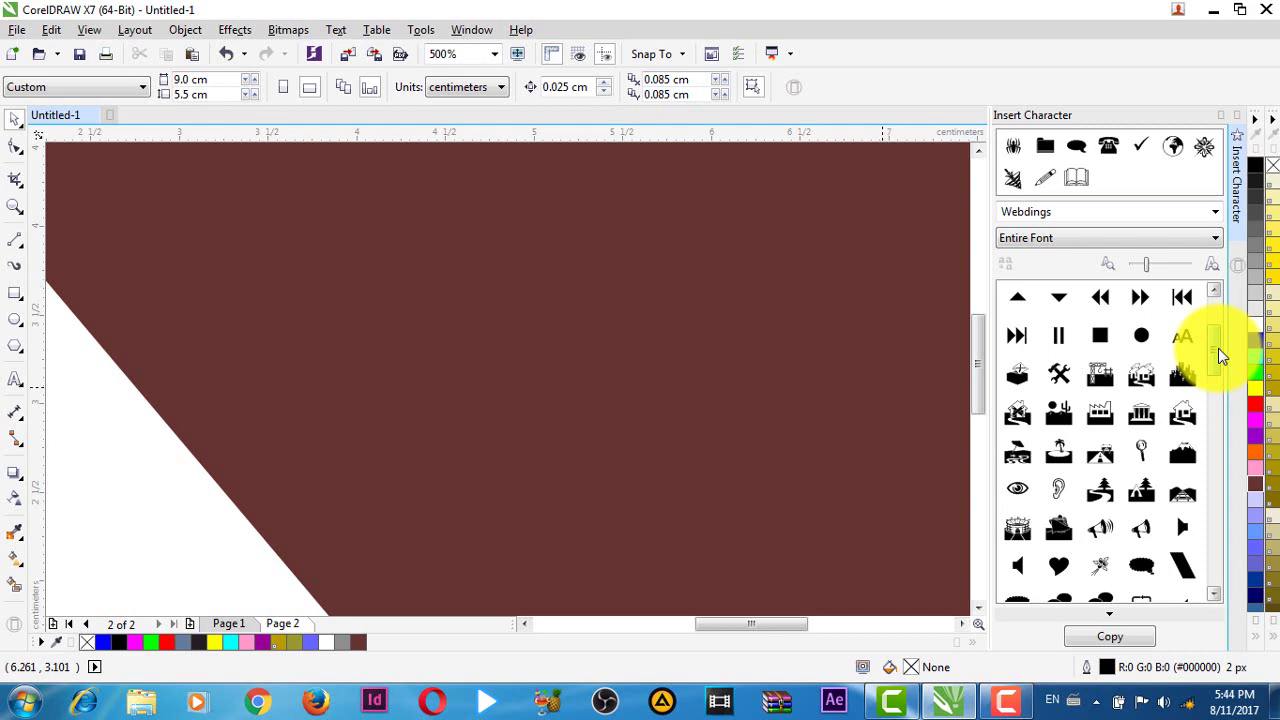
pyautogui.moveTo(1218, 348); pyautogui.dragTo(868, 350)
pyautogui.moveTo(923, 297); pyautogui.dragTo(831, 300)
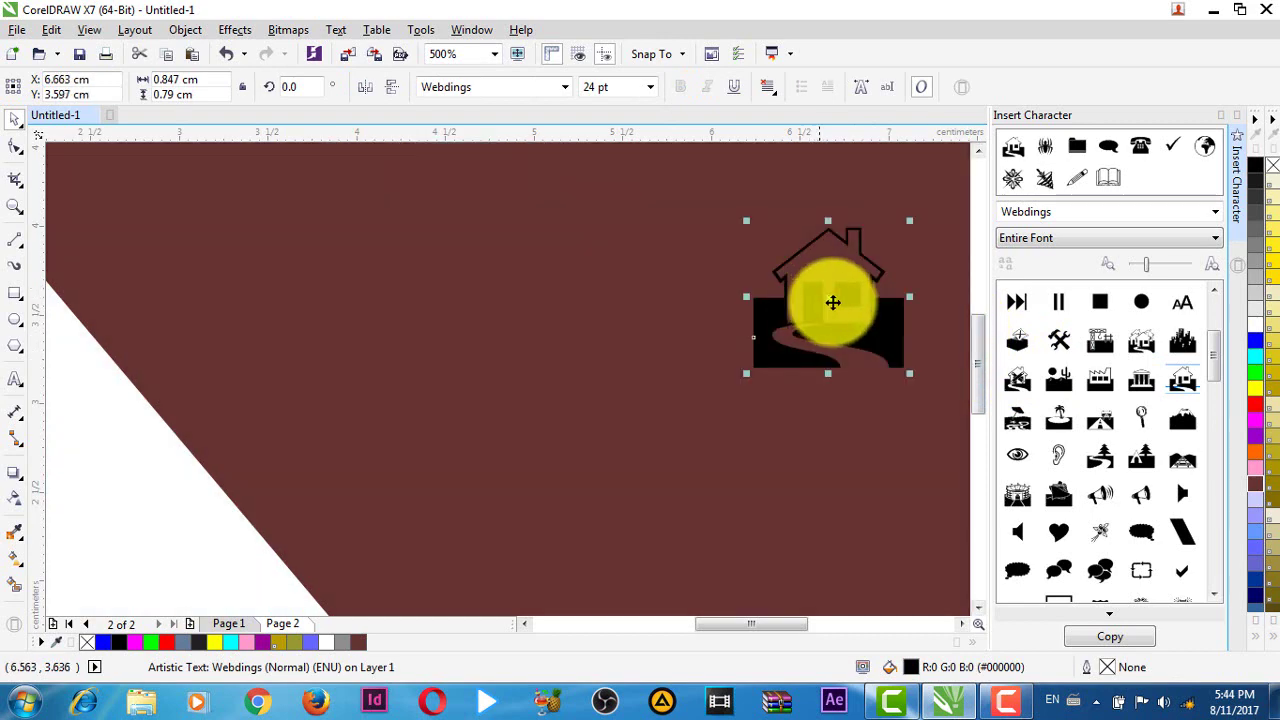
# - Place a Webdings globe below the house and a telephone handset to its left
pyautogui.moveTo(1218, 360); pyautogui.dragTo(1237, 536)
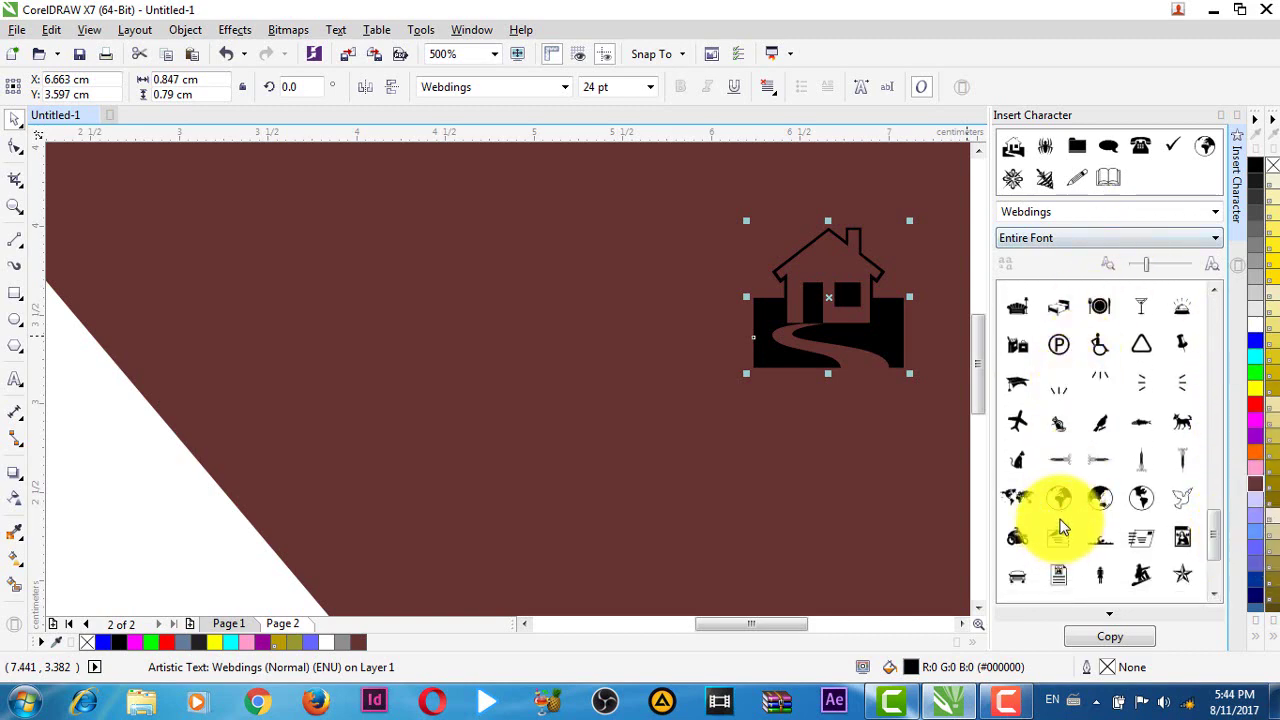
pyautogui.moveTo(1065, 505); pyautogui.dragTo(825, 485)
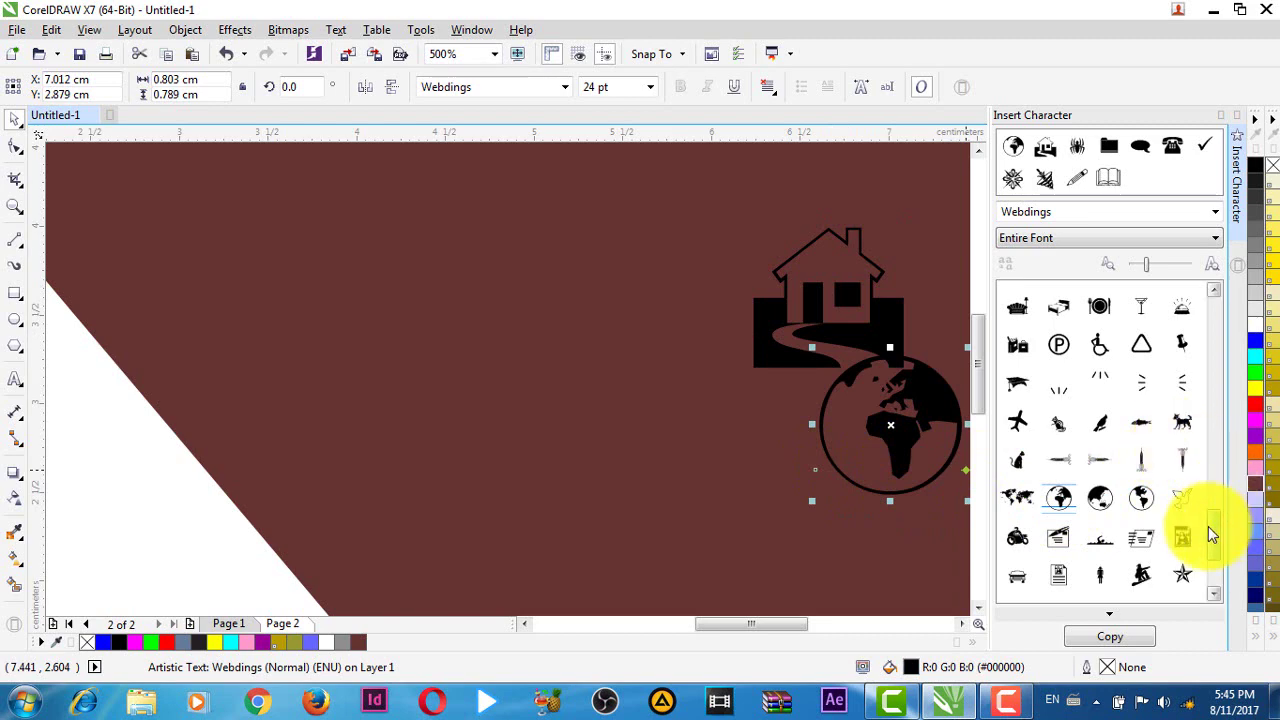
pyautogui.moveTo(1211, 531); pyautogui.dragTo(1206, 568)
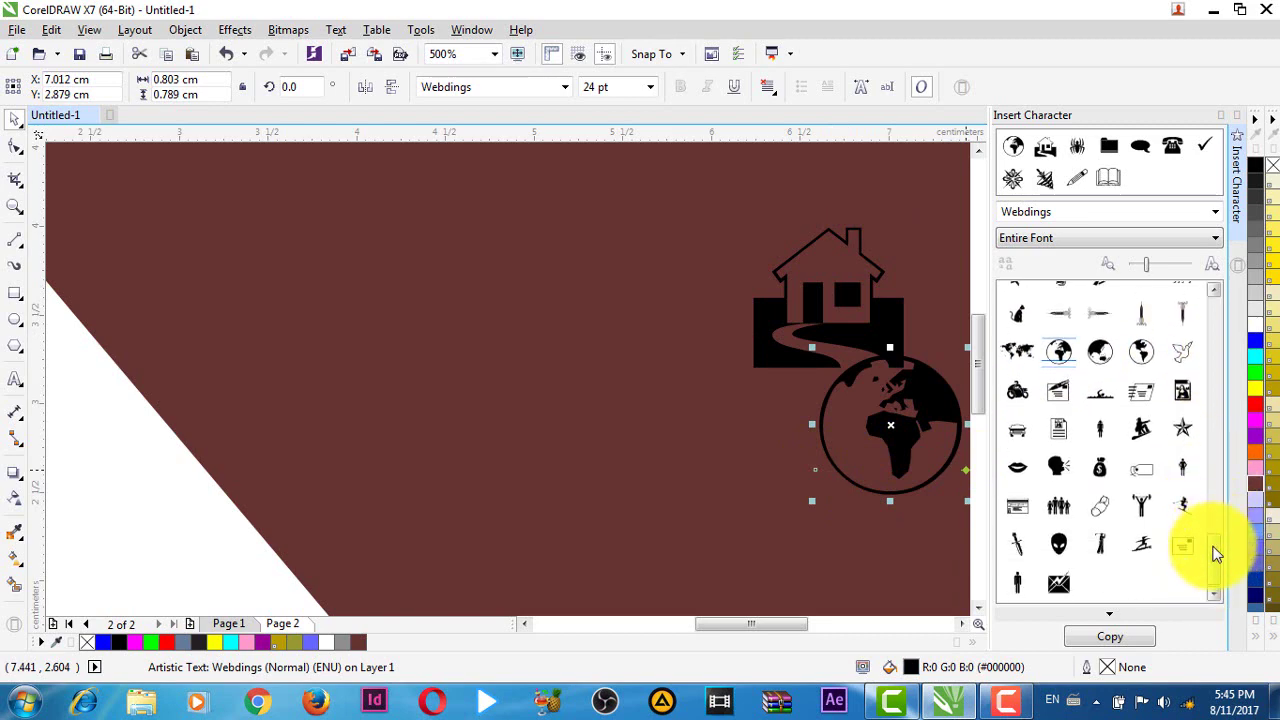
pyautogui.moveTo(1210, 546); pyautogui.dragTo(1186, 443)
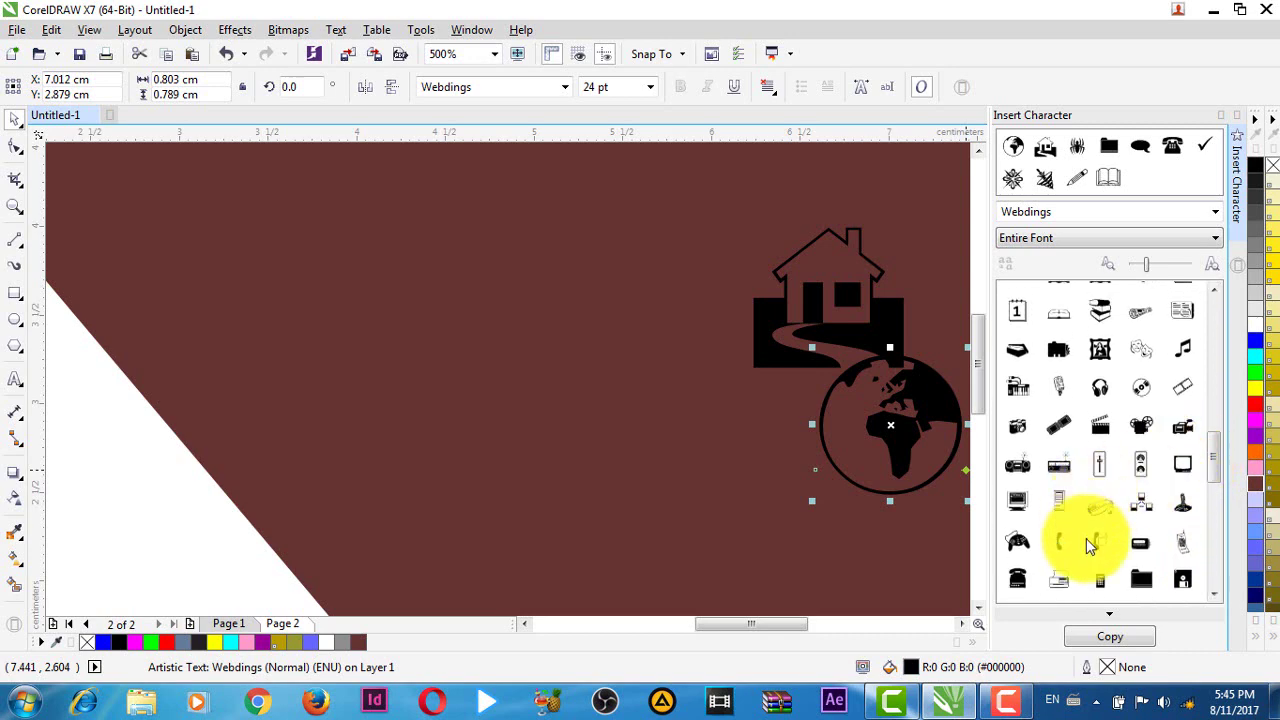
pyautogui.moveTo(1060, 541); pyautogui.dragTo(675, 468)
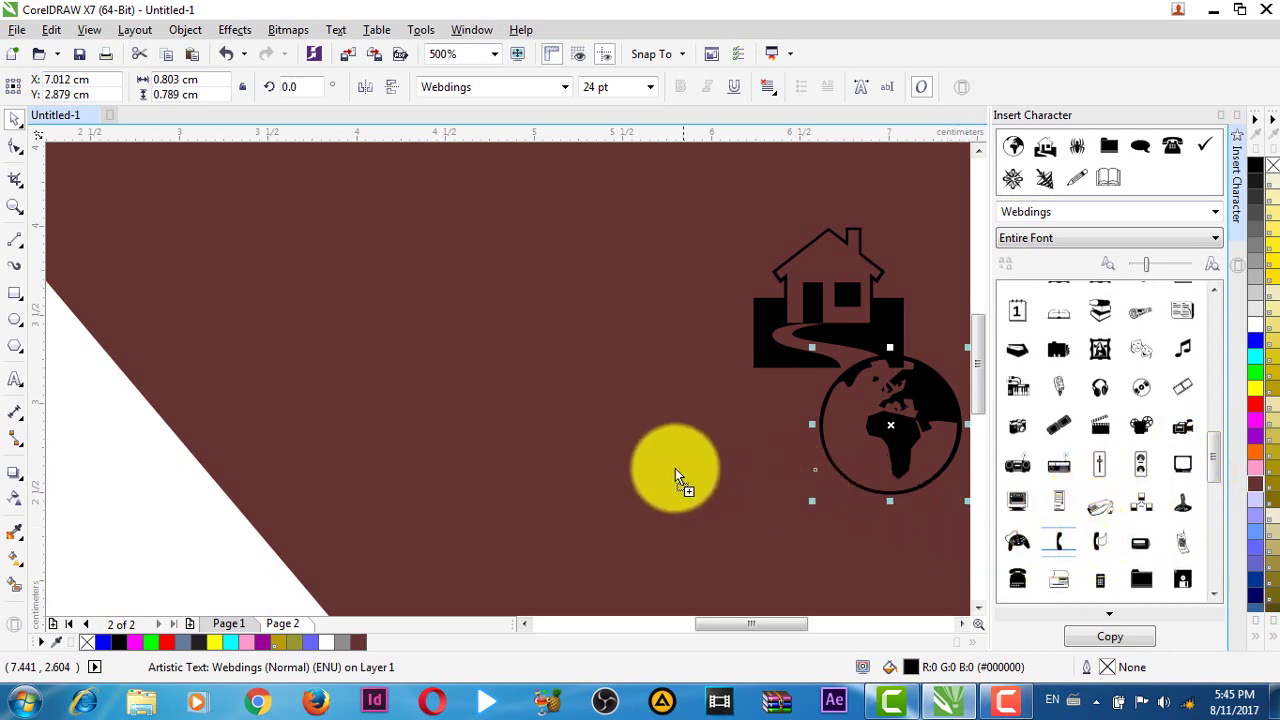
pyautogui.moveTo(1211, 463); pyautogui.dragTo(1221, 309)
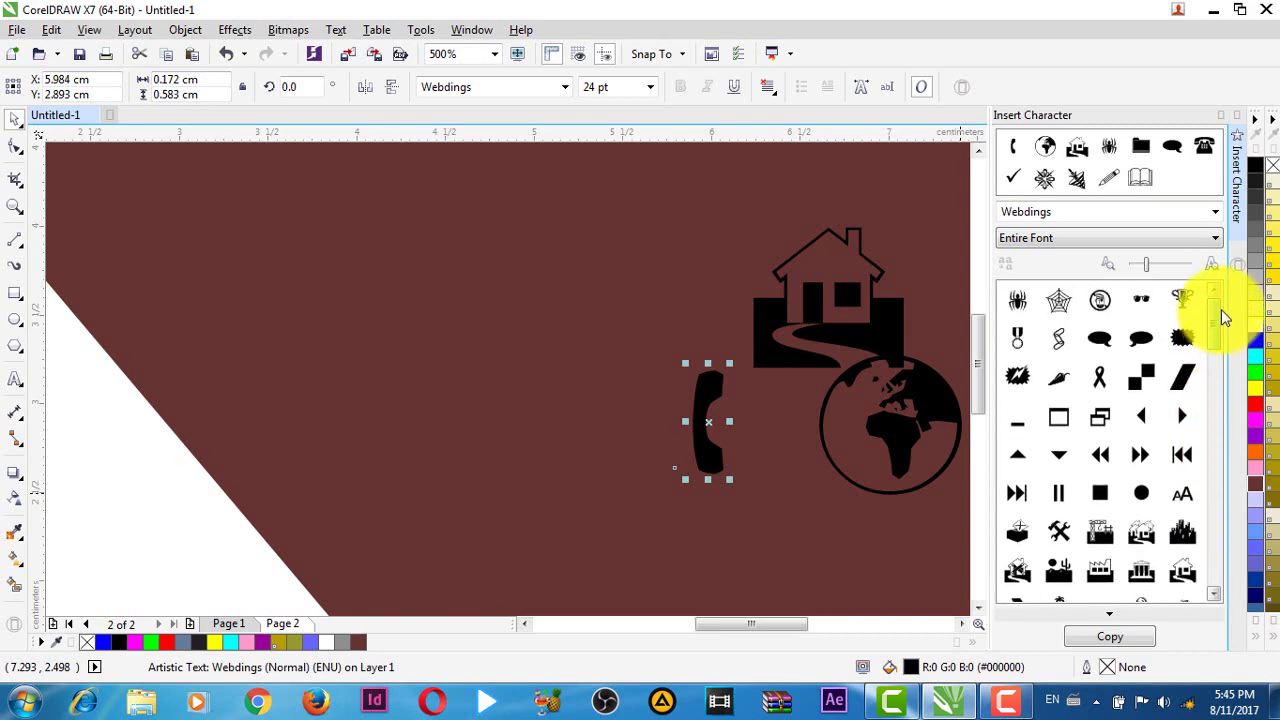
# - Switch the symbol font to Wingdings and delete the stray arrow glyph
pyautogui.click(1101, 216)
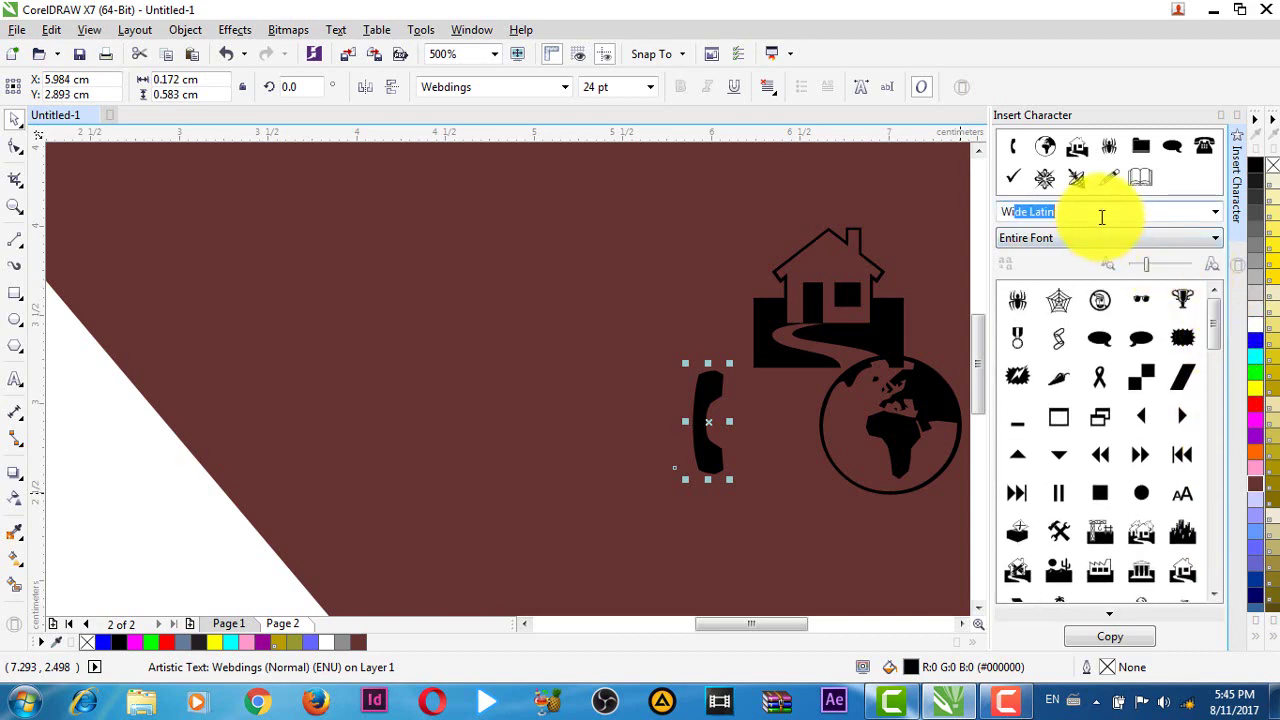
pyautogui.press('Return')
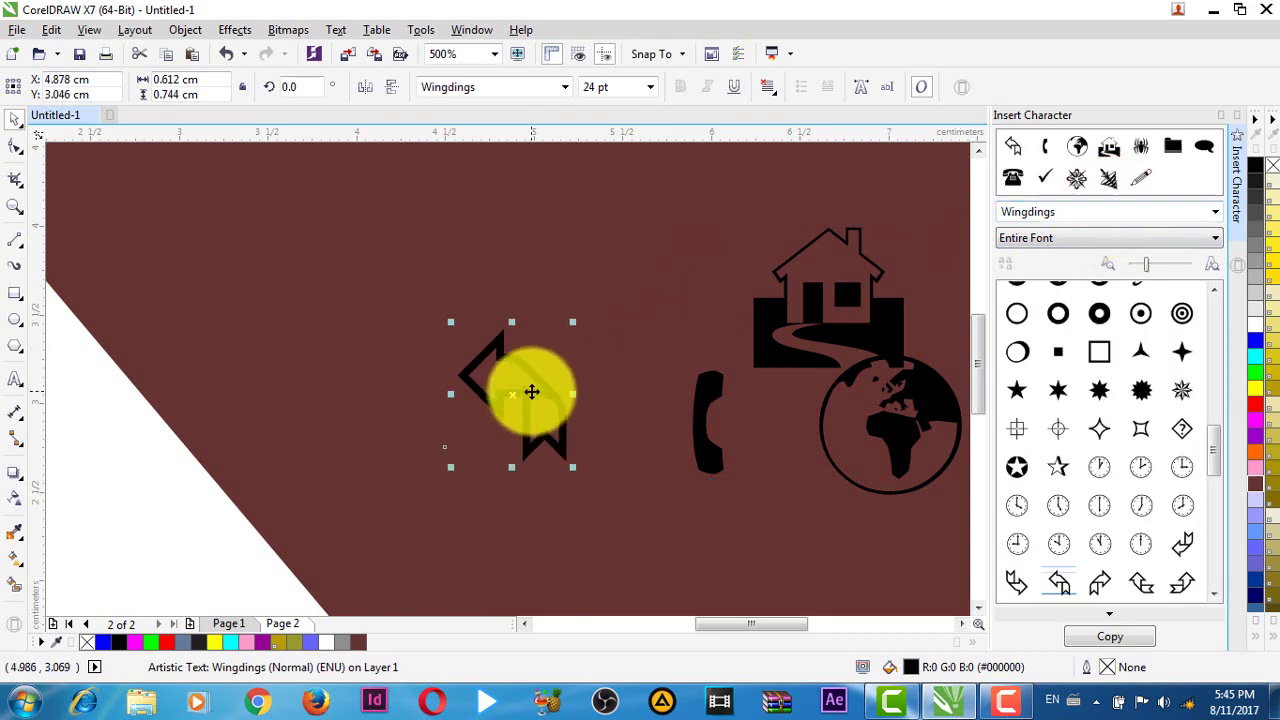
pyautogui.click(531, 392)
pyautogui.press('Escape')
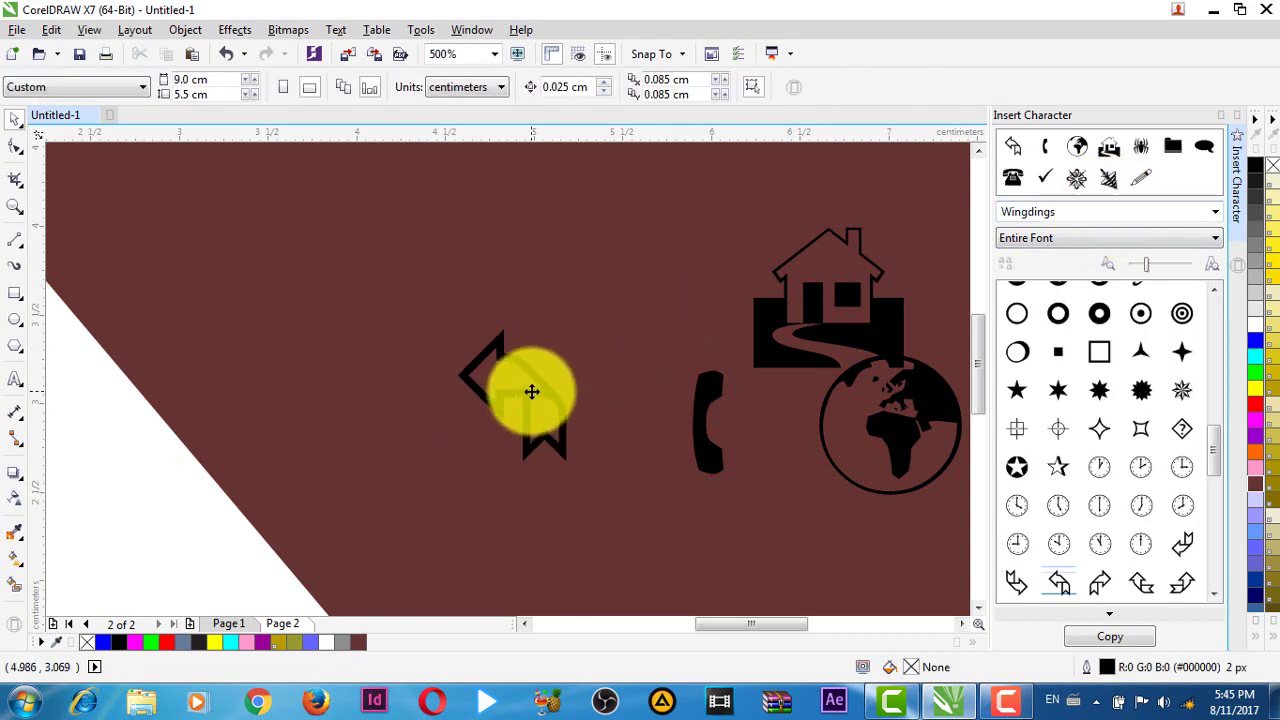
pyautogui.click(522, 383)
pyautogui.press('Delete')
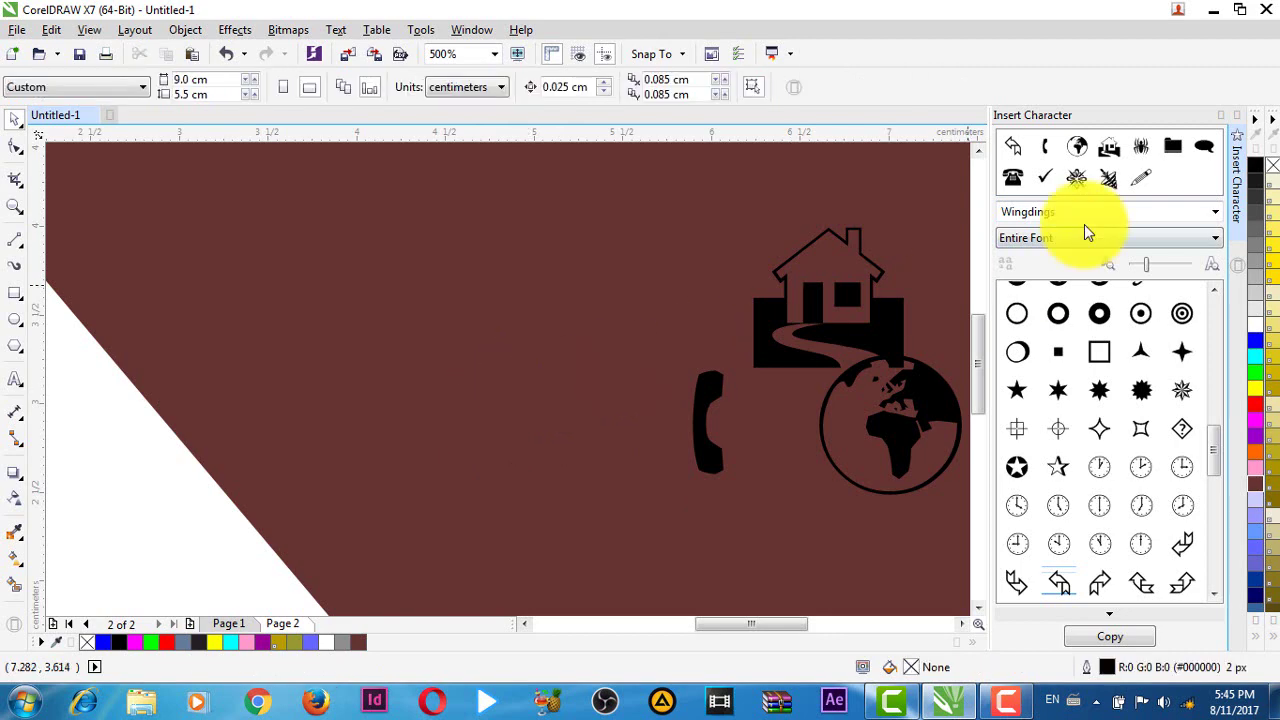
# - Place Wingdings envelope and telephone symbols on the card, then close the character panel
pyautogui.moveTo(1215, 450); pyautogui.dragTo(1223, 292)
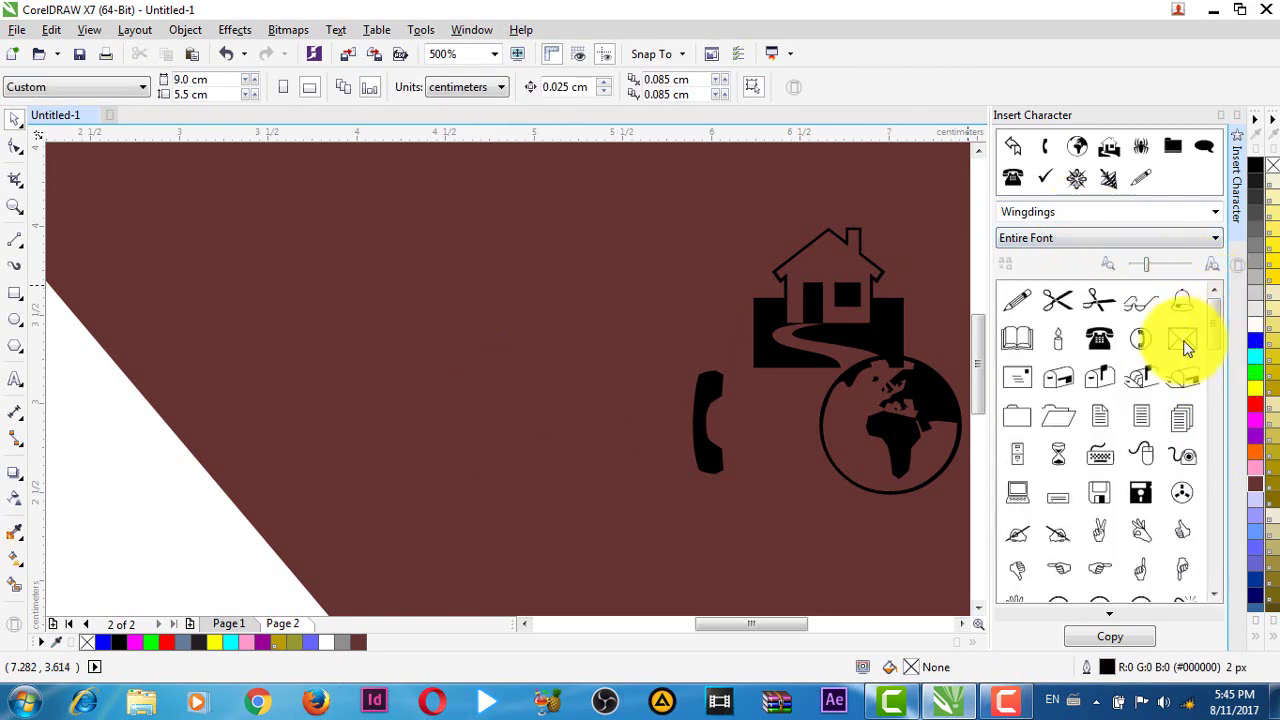
pyautogui.moveTo(1184, 345); pyautogui.dragTo(555, 302)
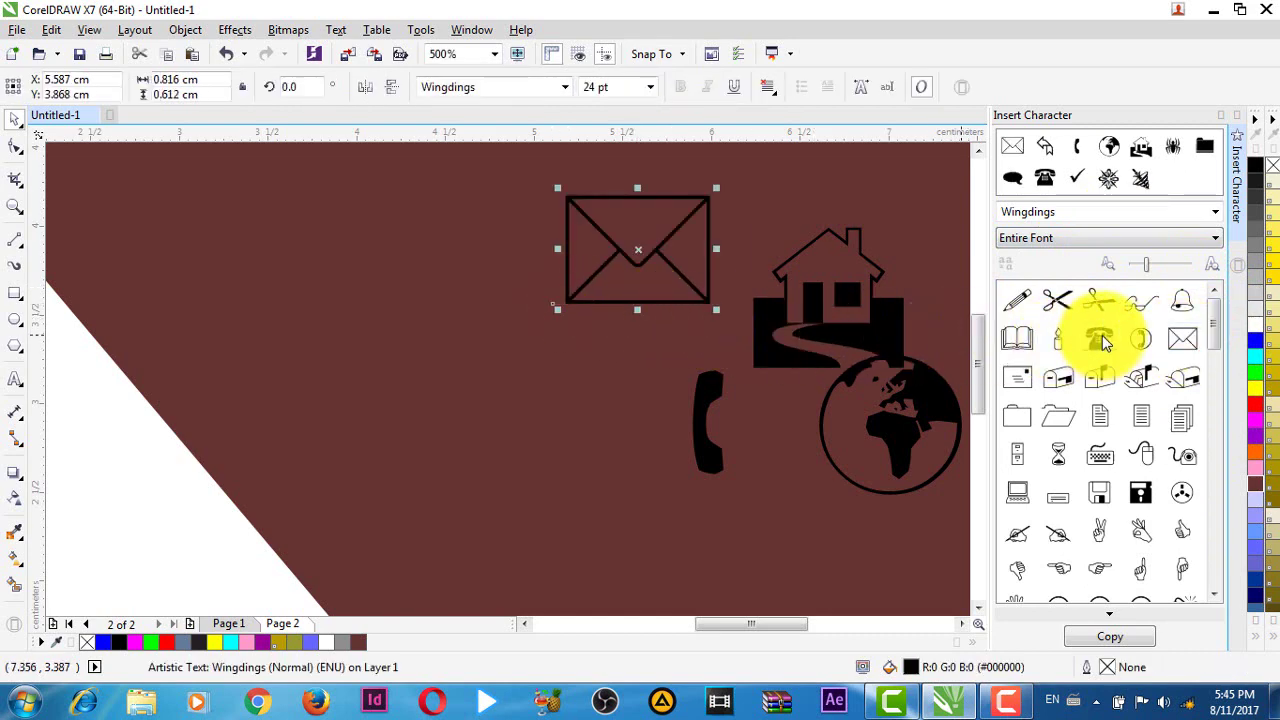
pyautogui.moveTo(1101, 341); pyautogui.dragTo(578, 431)
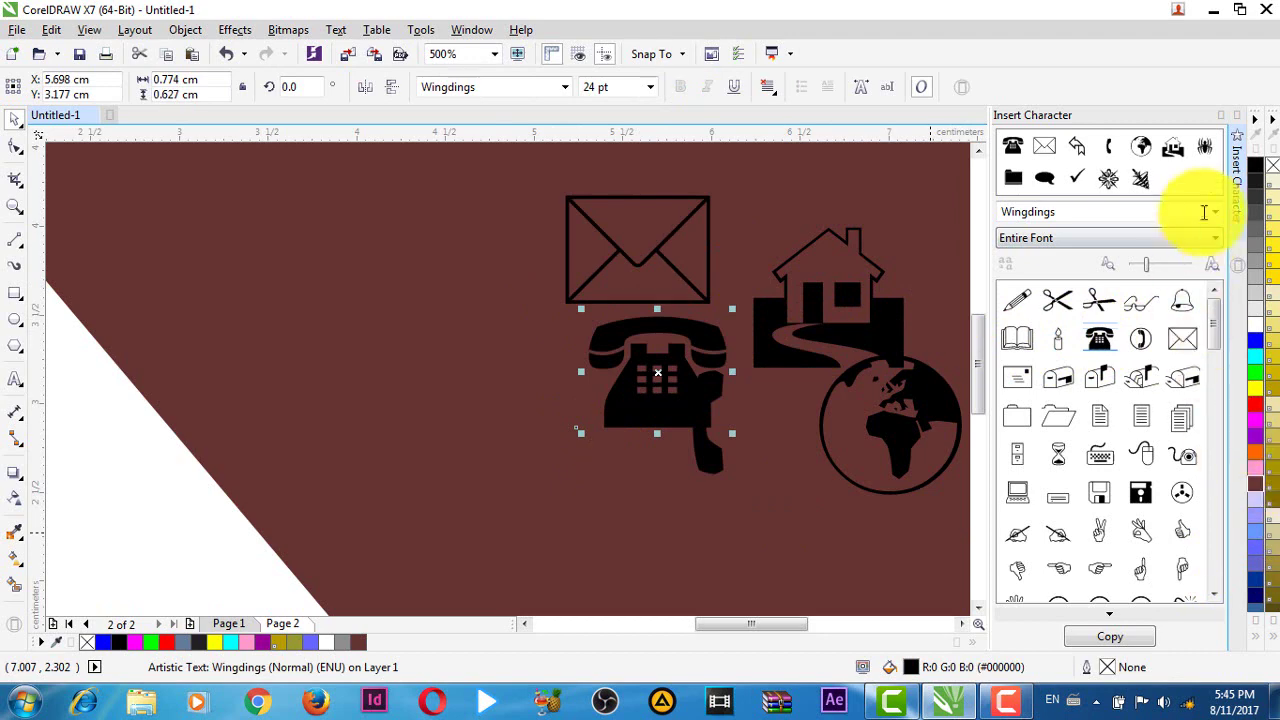
pyautogui.click(1238, 118)
pyautogui.scroll(-2, 1104, 301)
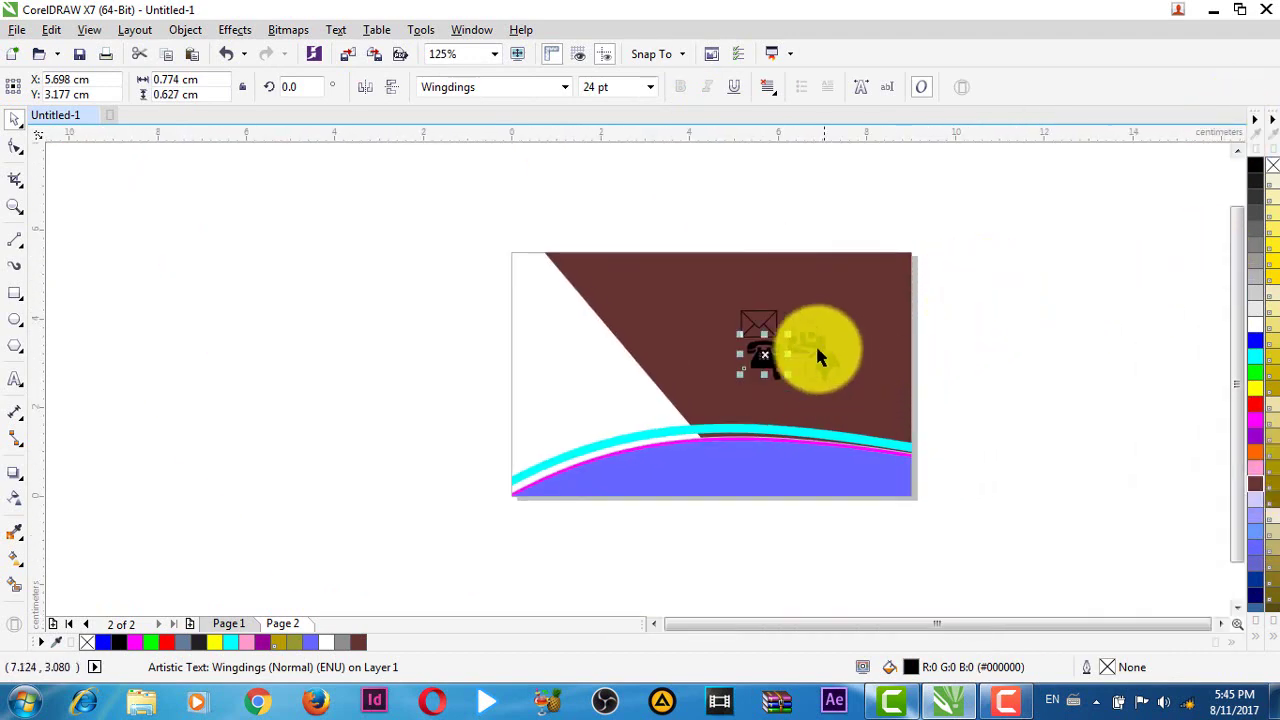
pyautogui.scroll(2, 815, 343)
pyautogui.scroll(-1, 1110, 330)
pyautogui.scroll(1, 1180, 266)
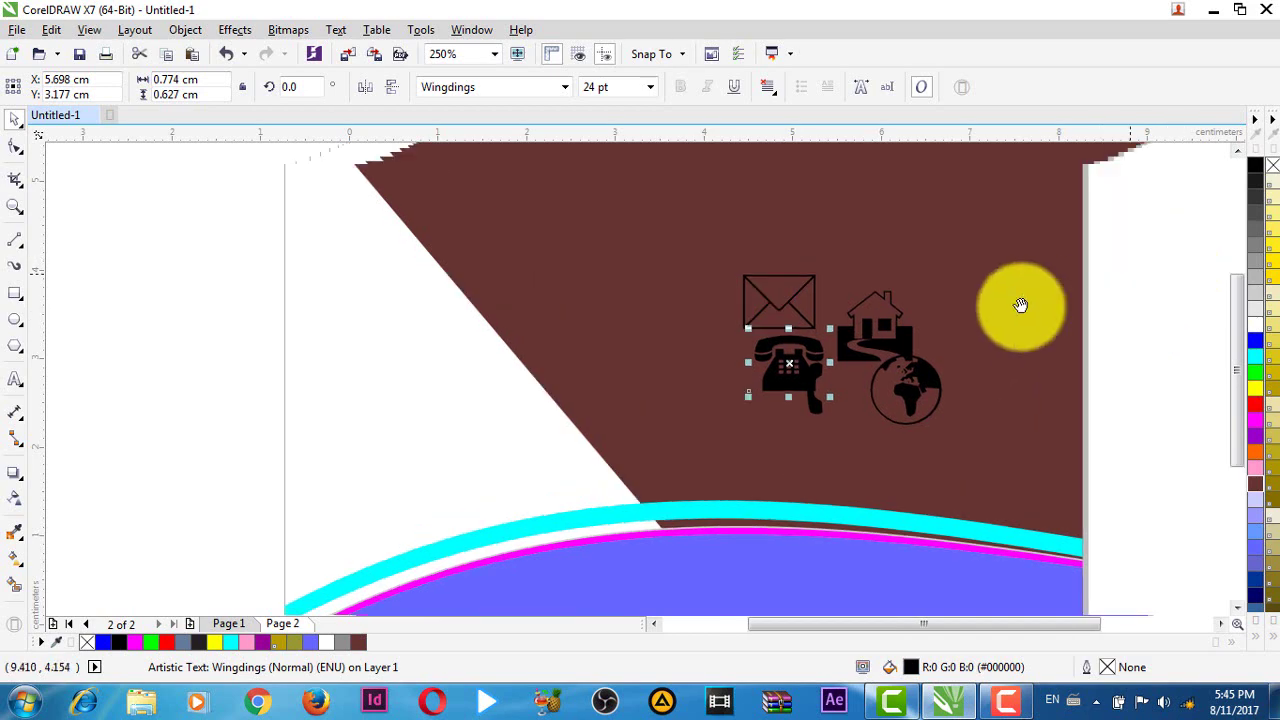
pyautogui.scroll(-1, 1020, 306)
pyautogui.click(1010, 307)
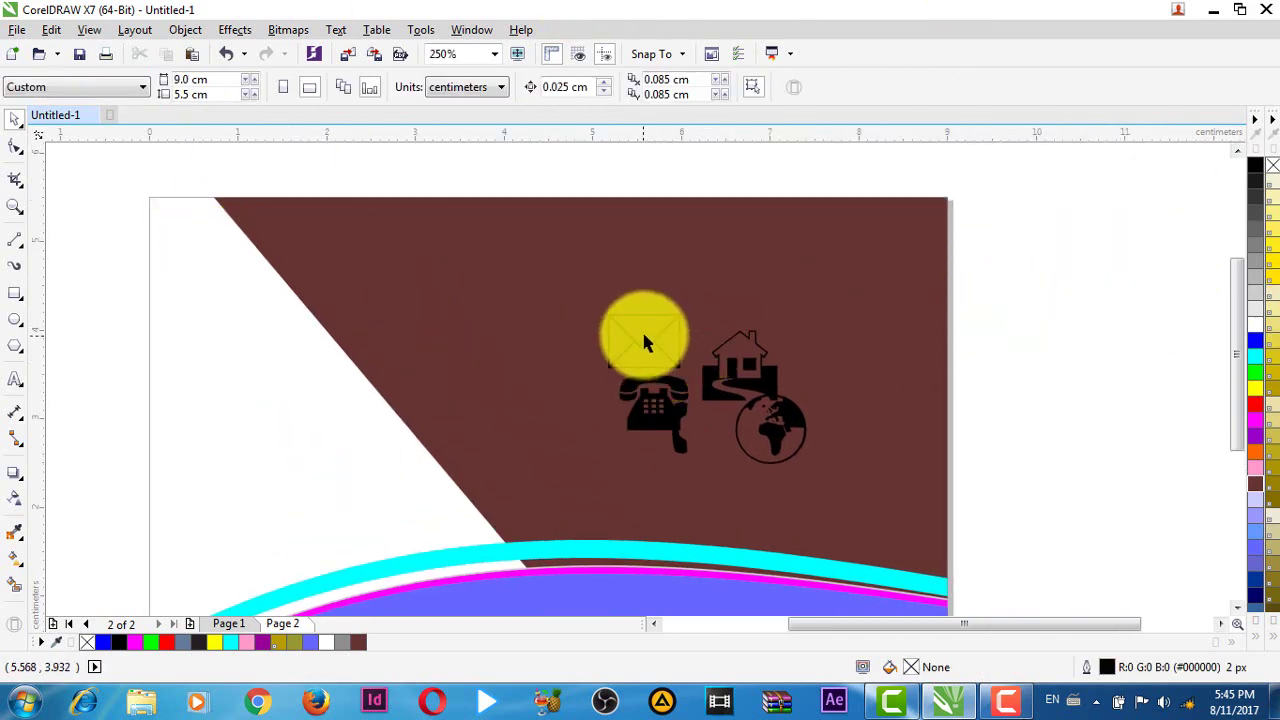
pyautogui.click(742, 358)
# - Undo the accidental background change and move the house to the card's top-right corner
pyautogui.hotkey('ctrl', 'z')
pyautogui.hotkey('ctrl', 'z')
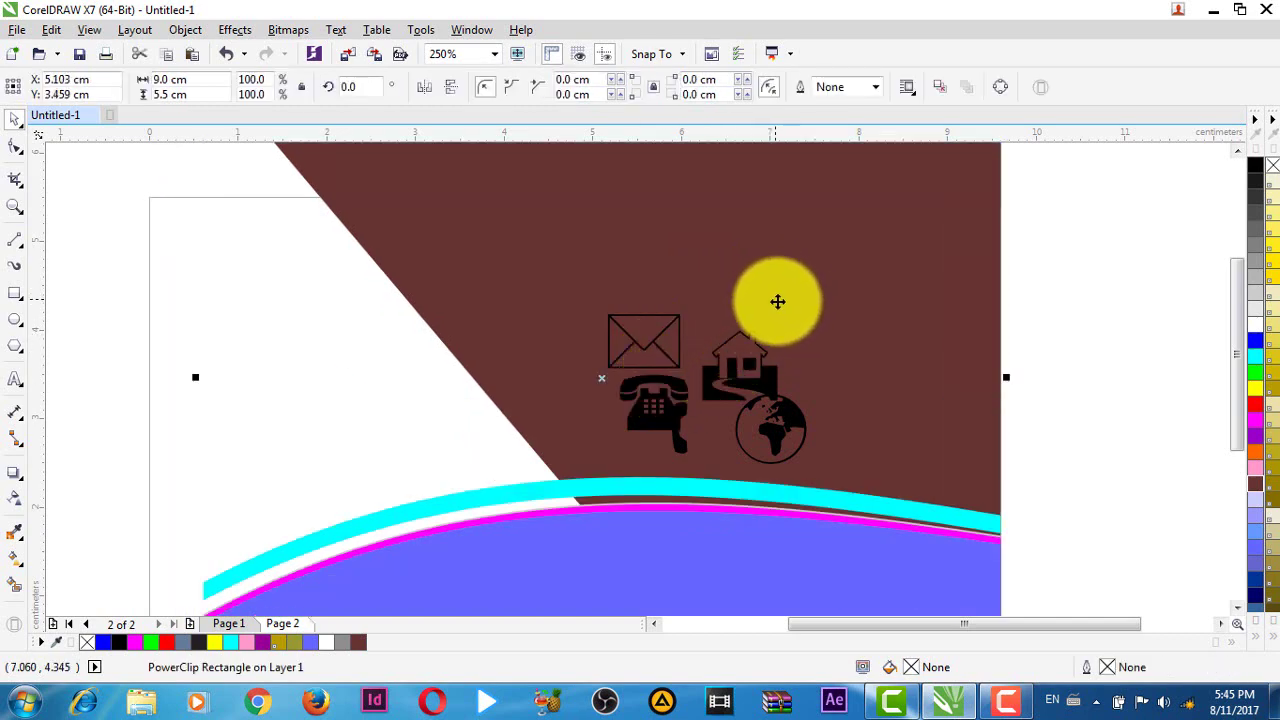
pyautogui.click(741, 352)
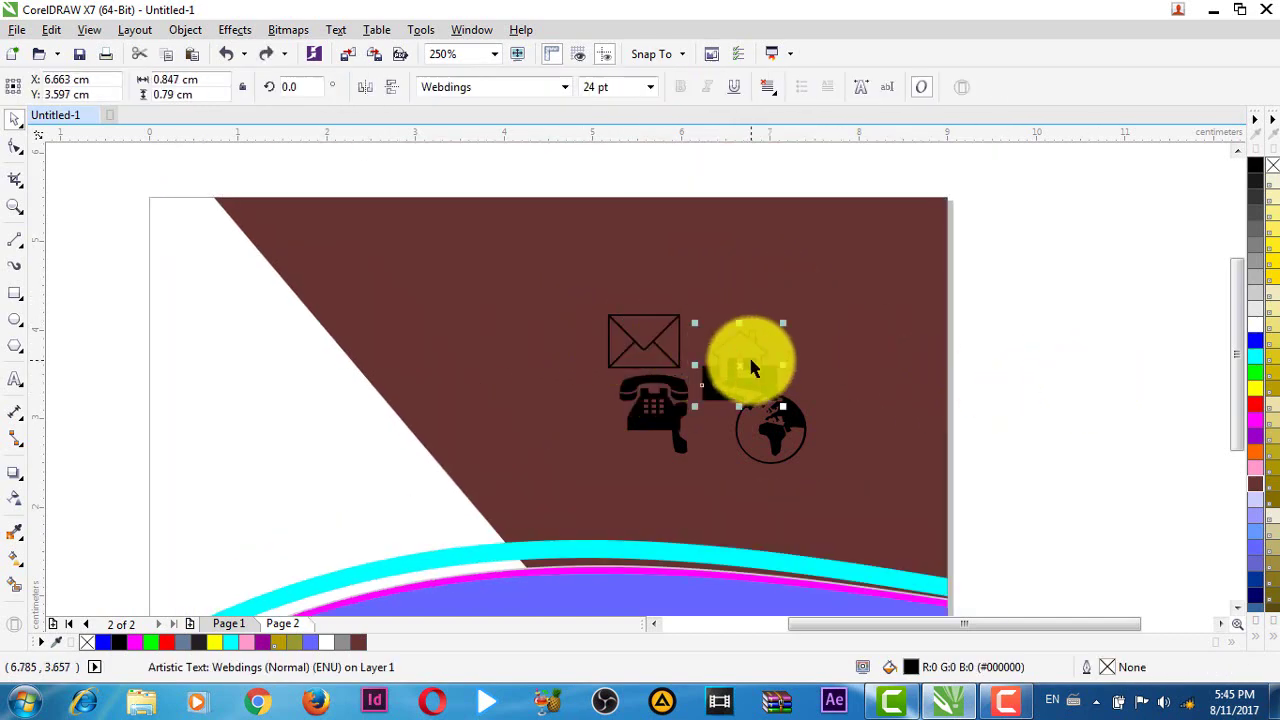
pyautogui.moveTo(749, 366); pyautogui.dragTo(929, 357)
pyautogui.press('Escape')
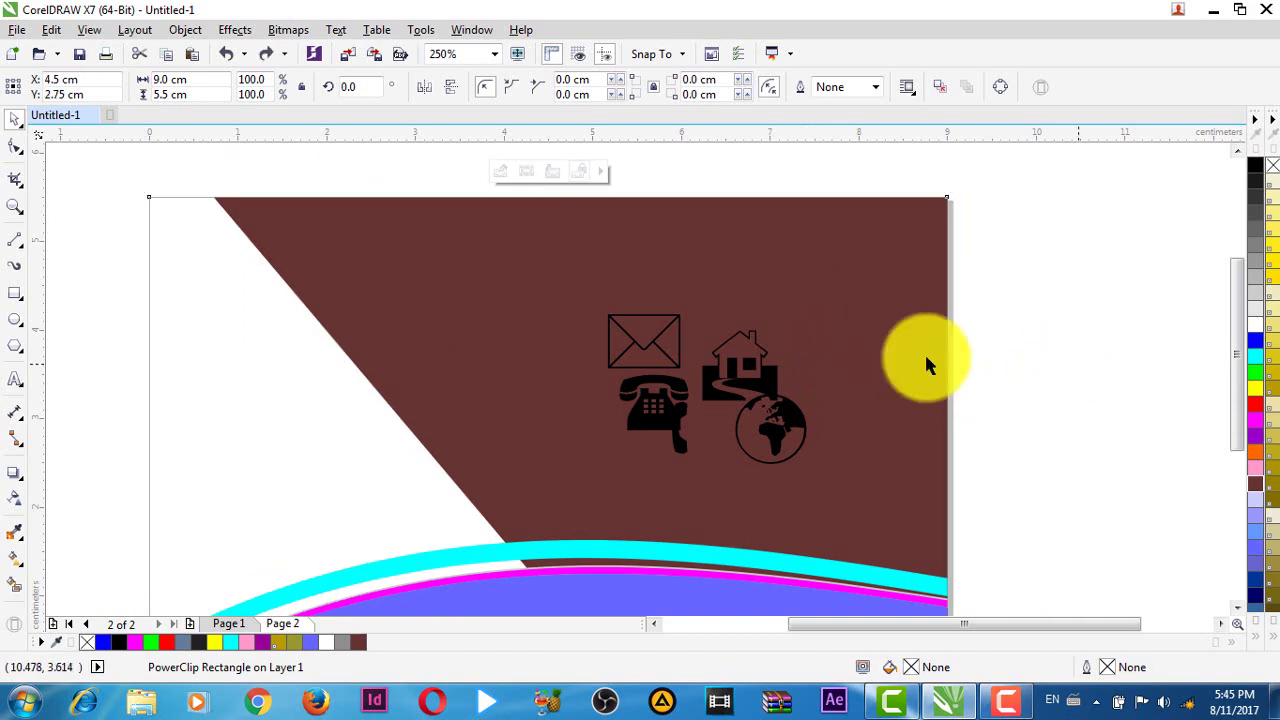
pyautogui.press('Escape')
pyautogui.moveTo(741, 370); pyautogui.dragTo(866, 255)
# - Move the globe, envelope, telephone and leftover handset off the card's right edge
pyautogui.moveTo(786, 418); pyautogui.dragTo(955, 365)
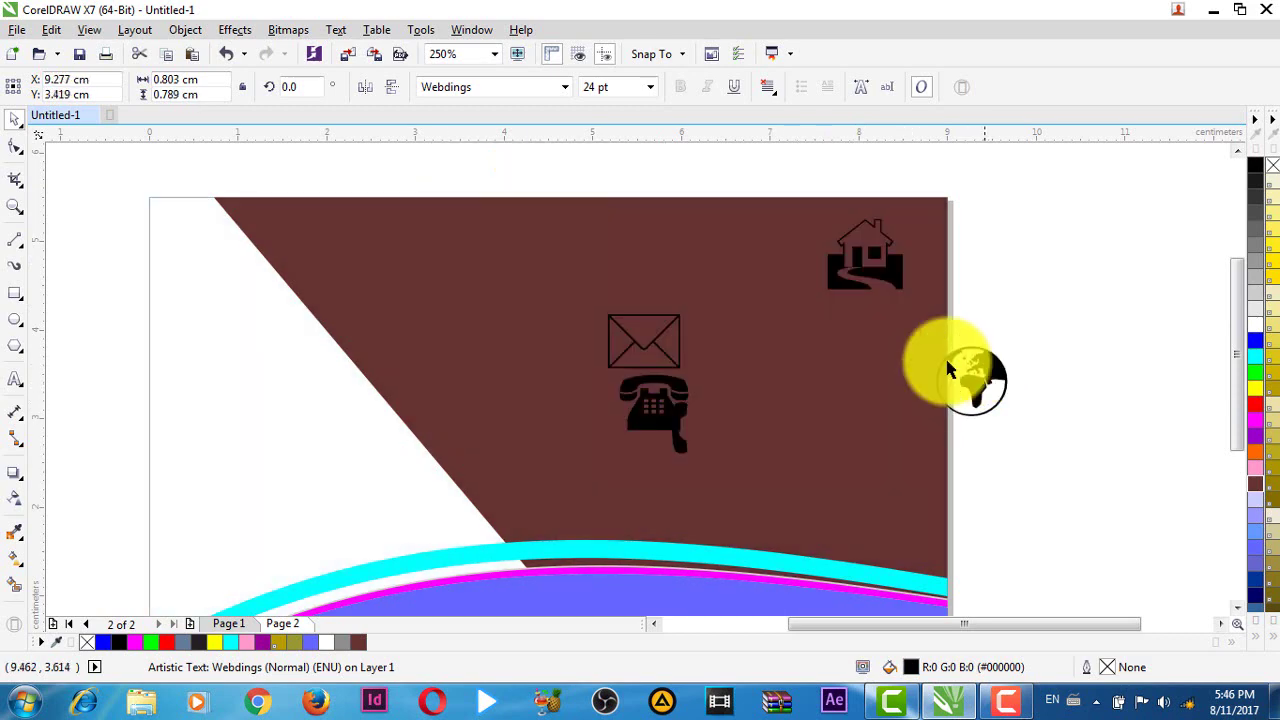
pyautogui.moveTo(724, 331); pyautogui.dragTo(636, 241)
pyautogui.click(640, 180)
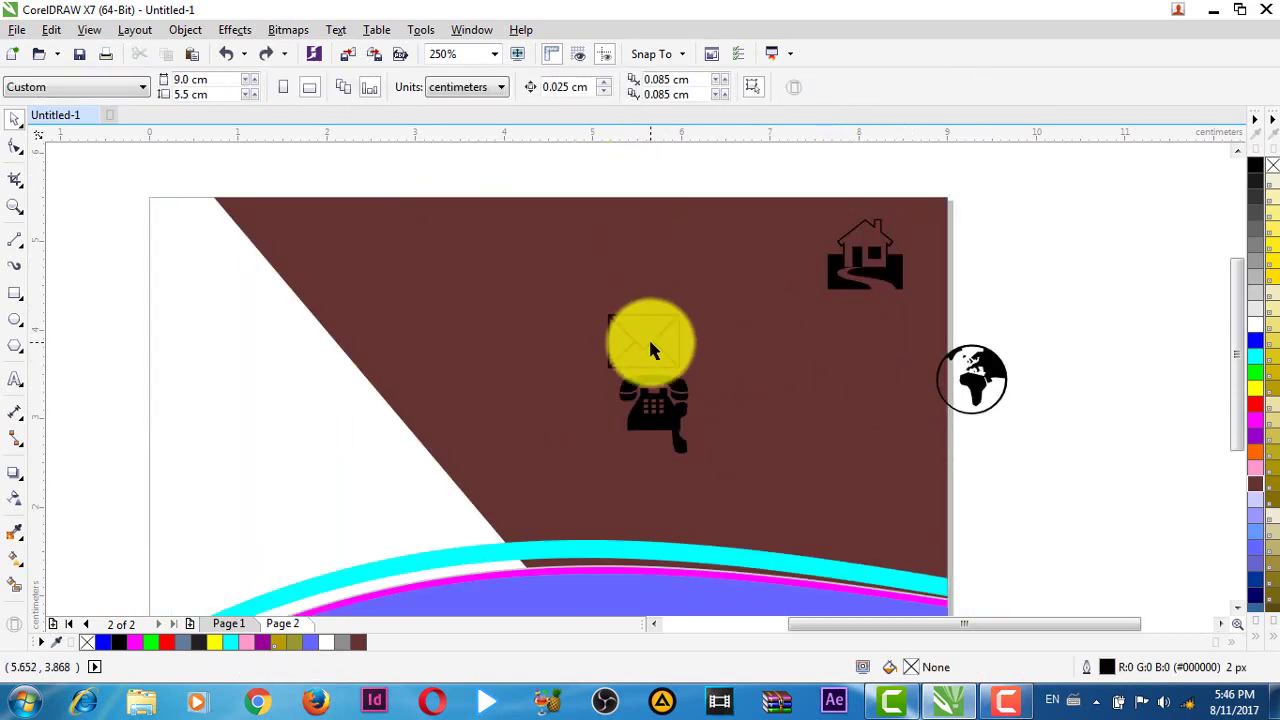
pyautogui.moveTo(650, 341); pyautogui.dragTo(1037, 329)
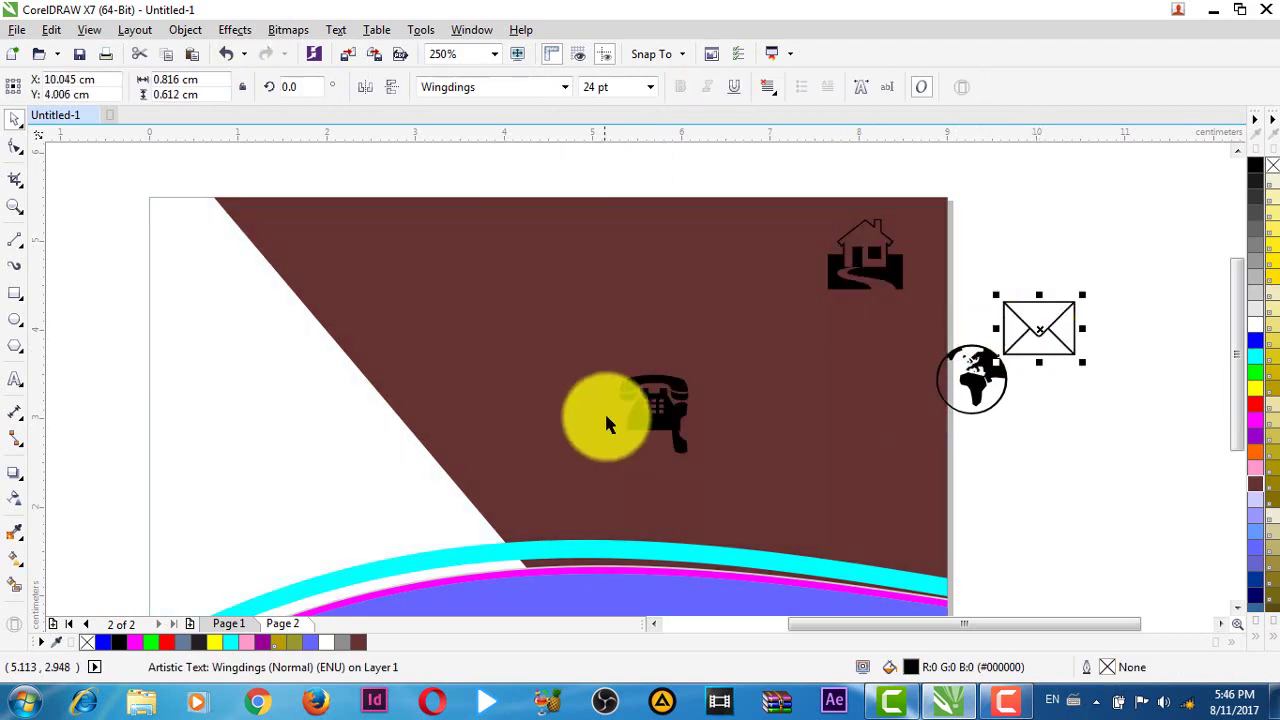
pyautogui.click(655, 400)
pyautogui.moveTo(653, 400); pyautogui.dragTo(1030, 440)
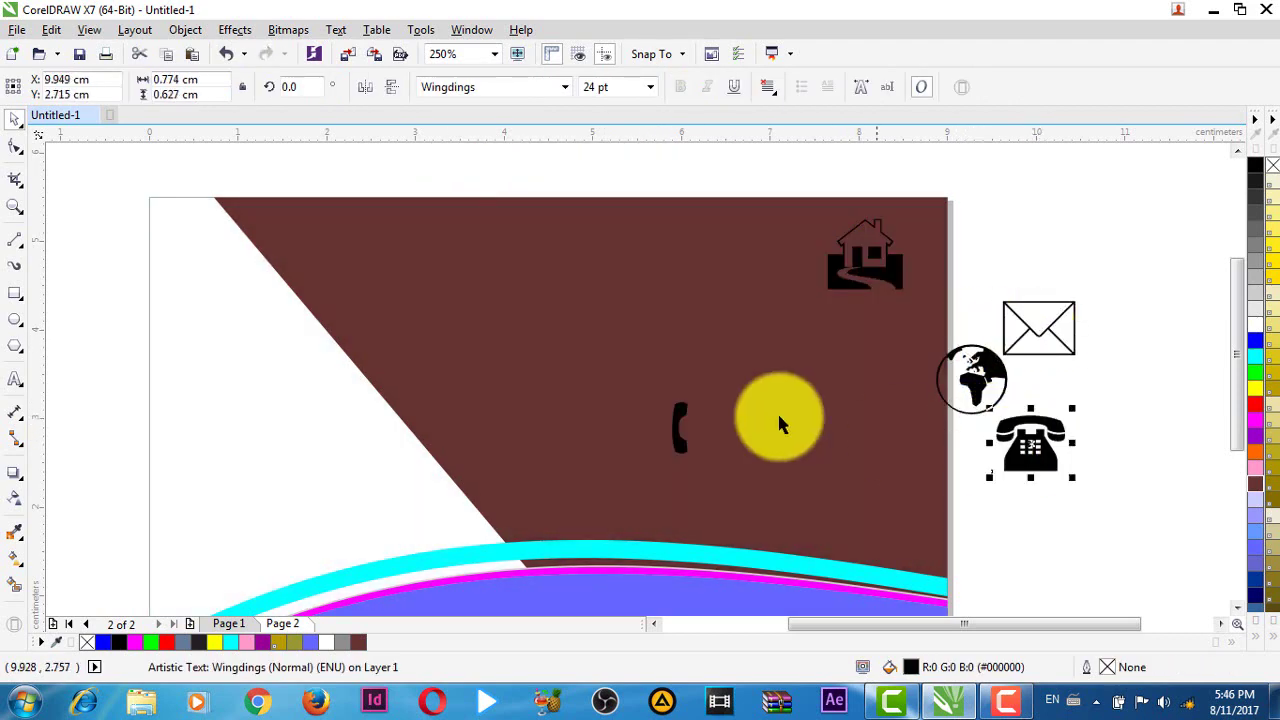
pyautogui.moveTo(684, 418); pyautogui.dragTo(1042, 448)
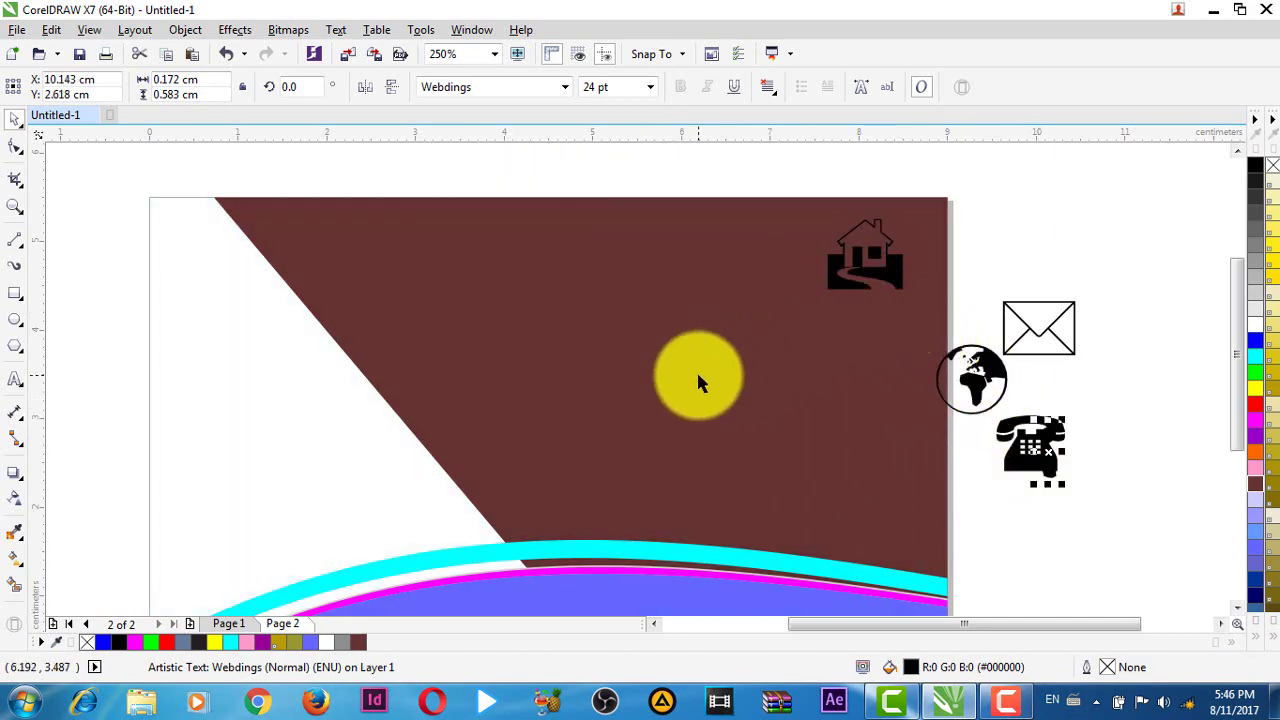
pyautogui.press('F8')
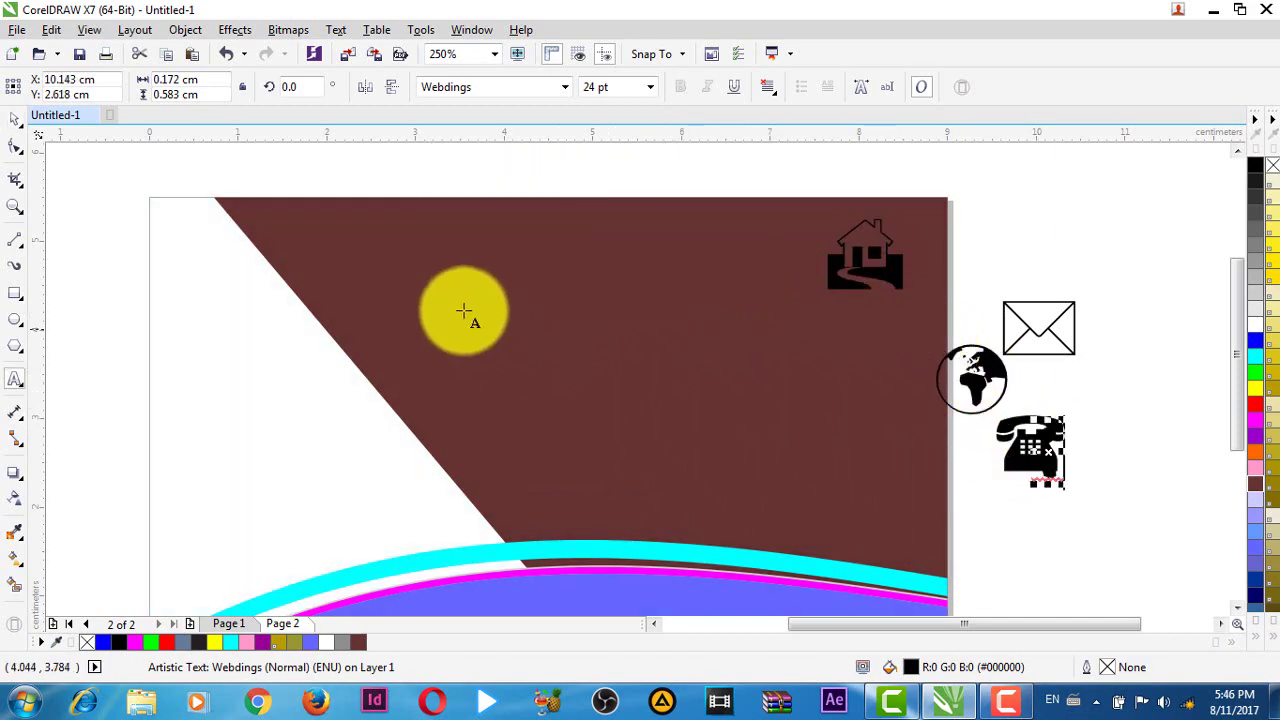
# - Type the street address line near the card's top and set it to 7 pt
pyautogui.click(431, 270)
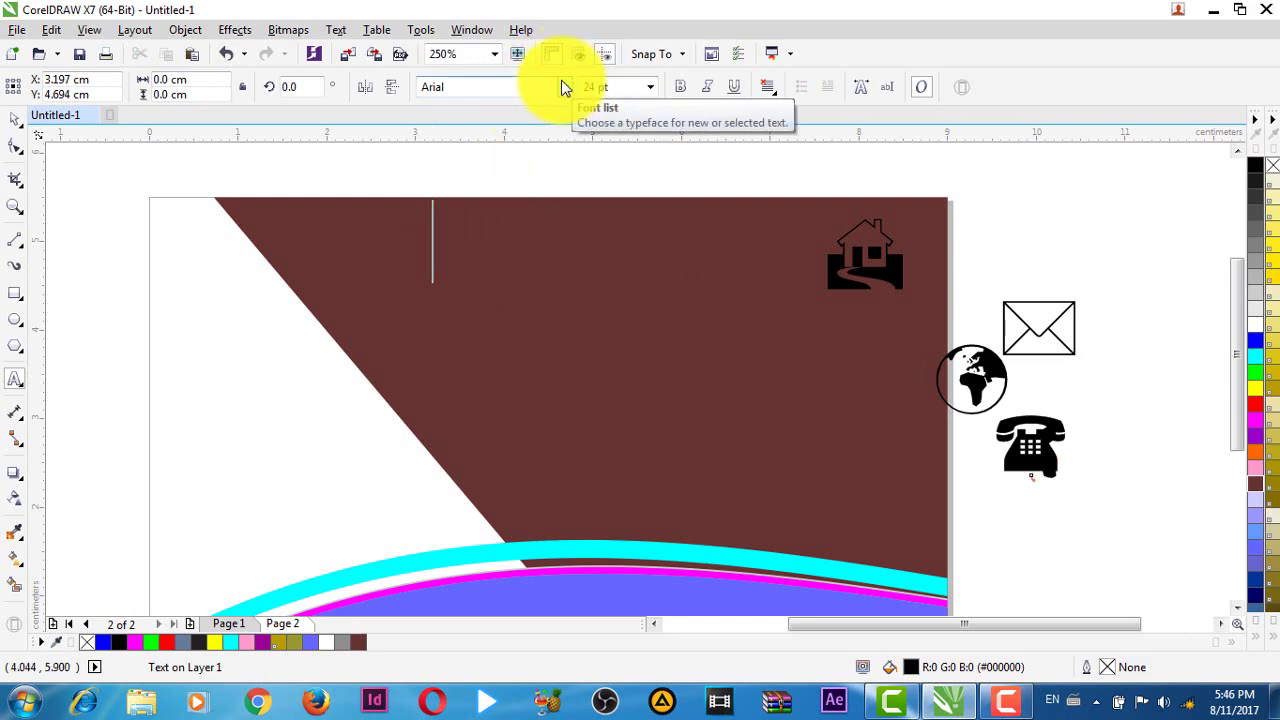
pyautogui.write('tEU')
pyautogui.press('BackSpace')
pyautogui.press('BackSpace')
pyautogui.press('BackSpace')
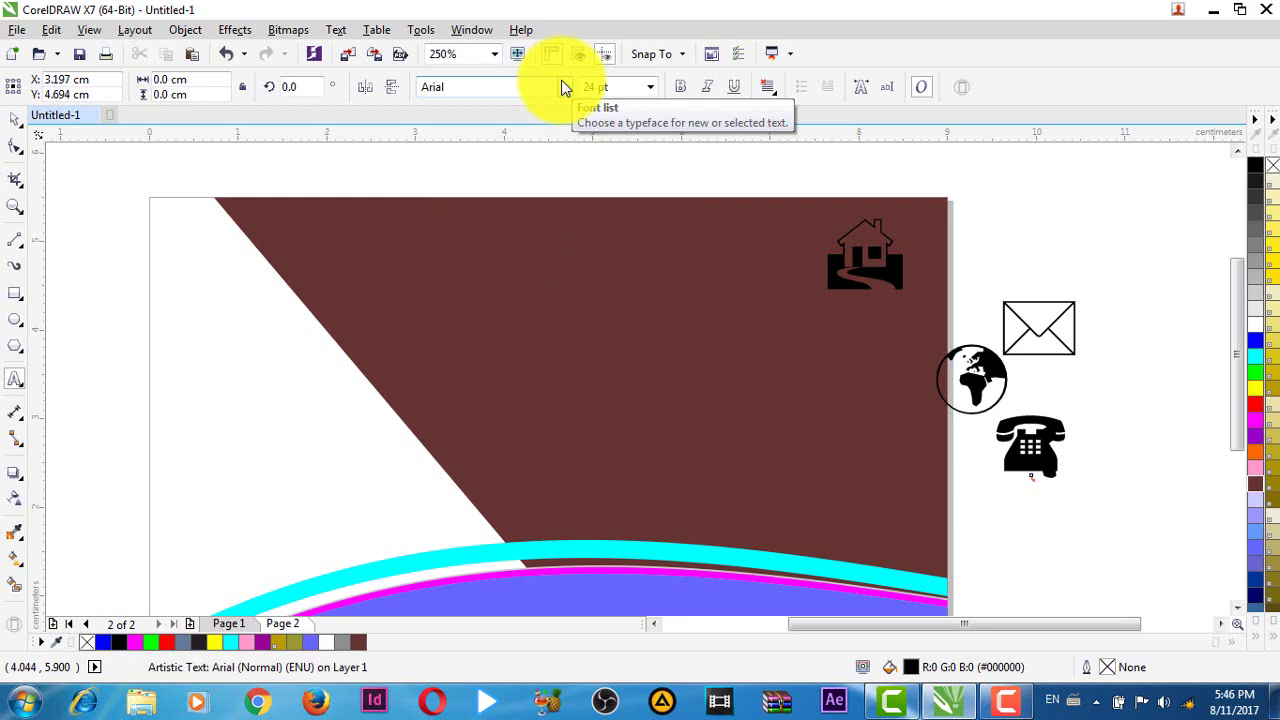
pyautogui.click(605, 87)
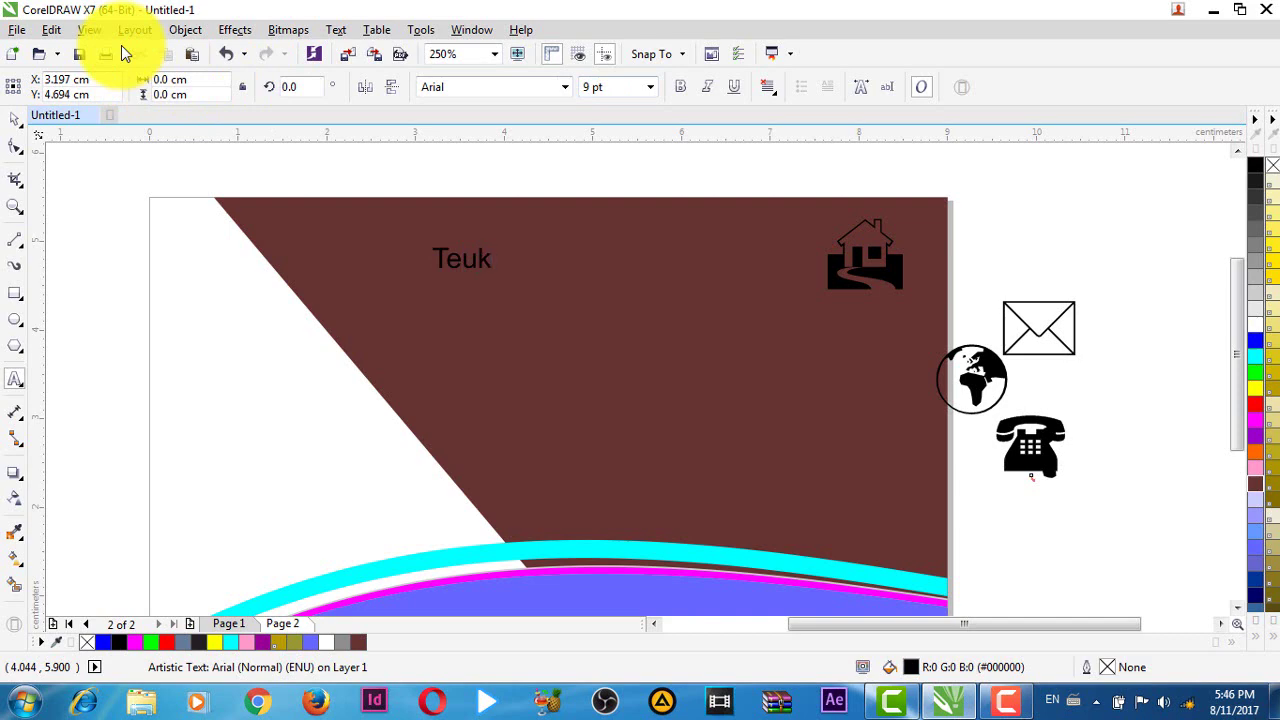
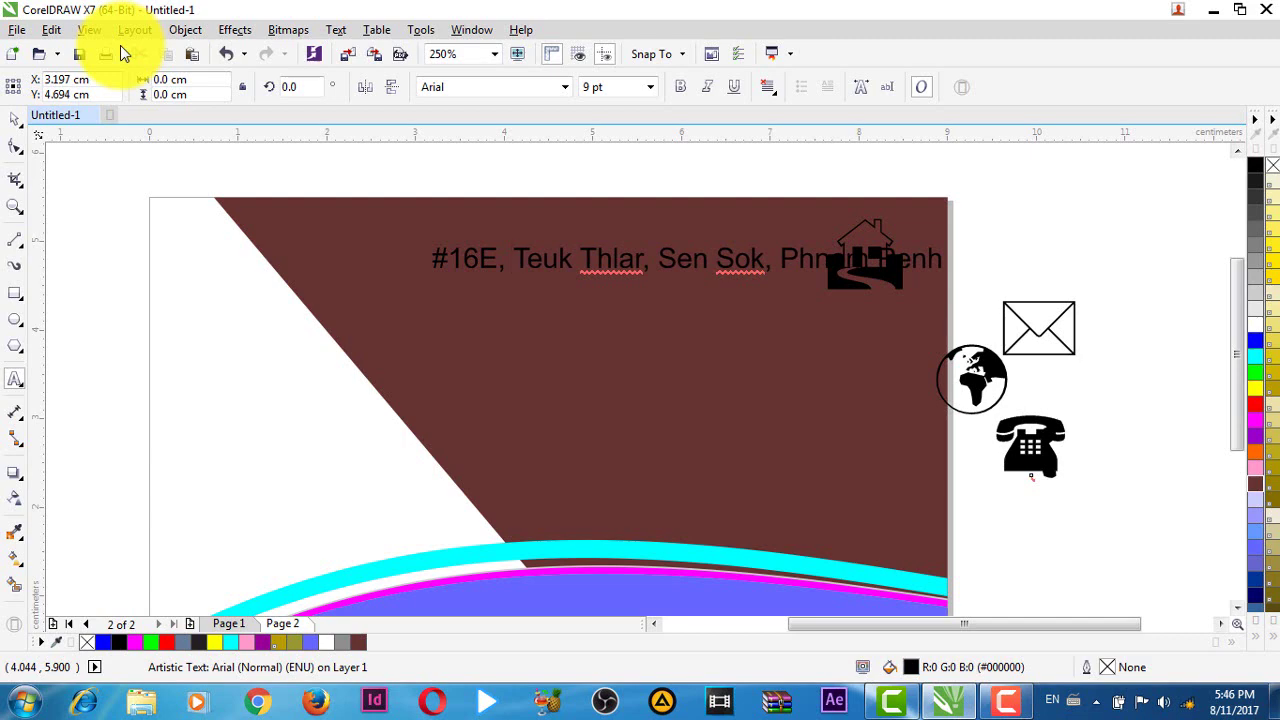
pyautogui.hotkey('ctrl', 'space')
pyautogui.click(600, 87)
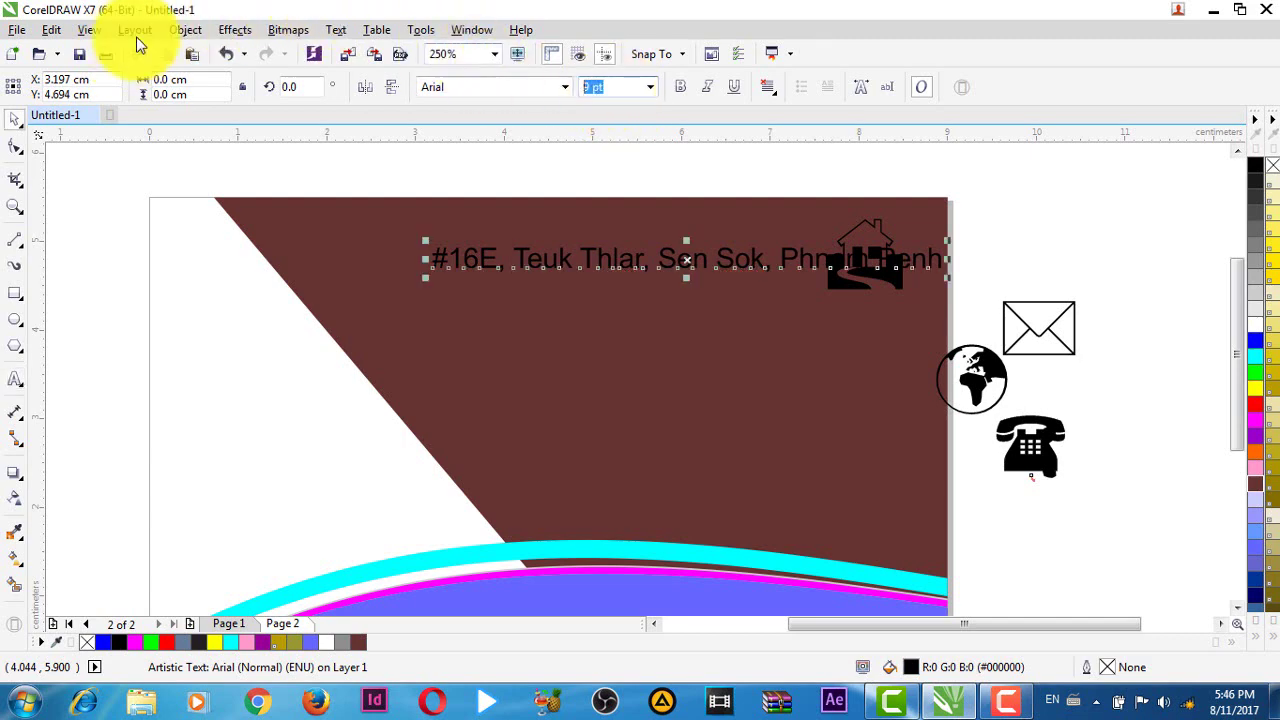
pyautogui.write('7')
pyautogui.press('Return')
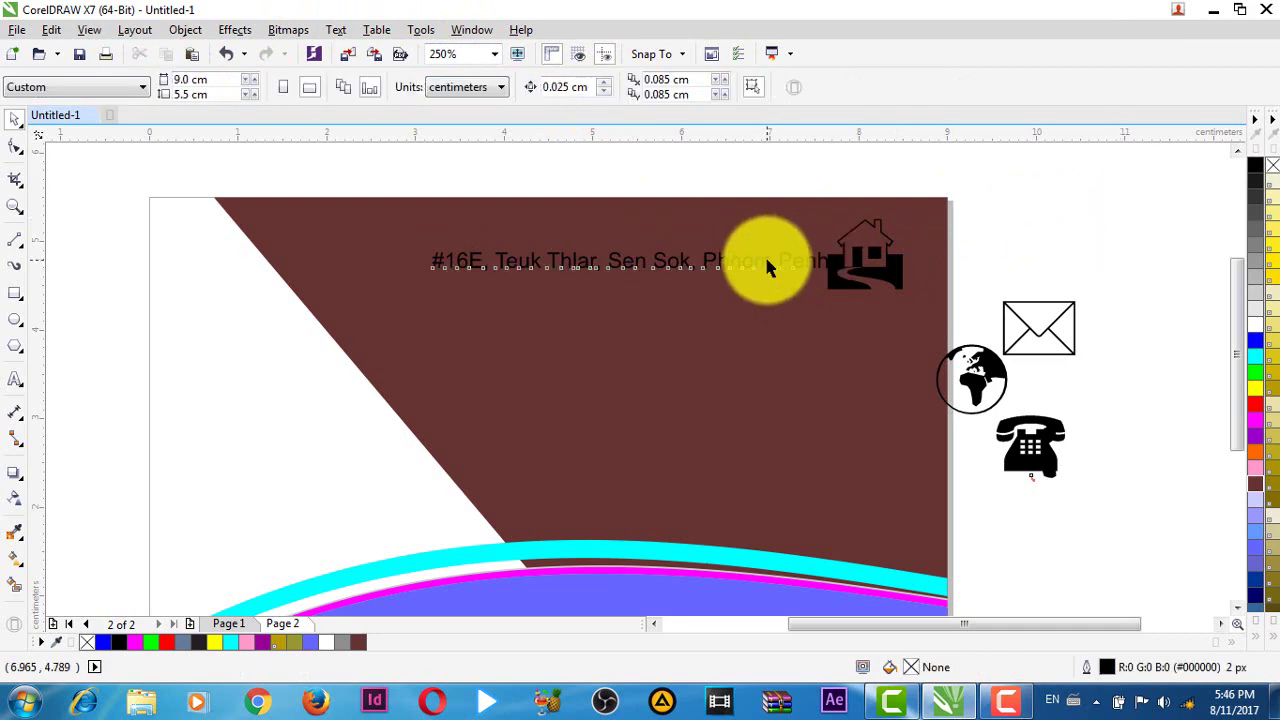
# - Shrink the house icon to half size and move it to the address line's end
pyautogui.moveTo(766, 263); pyautogui.dragTo(754, 249)
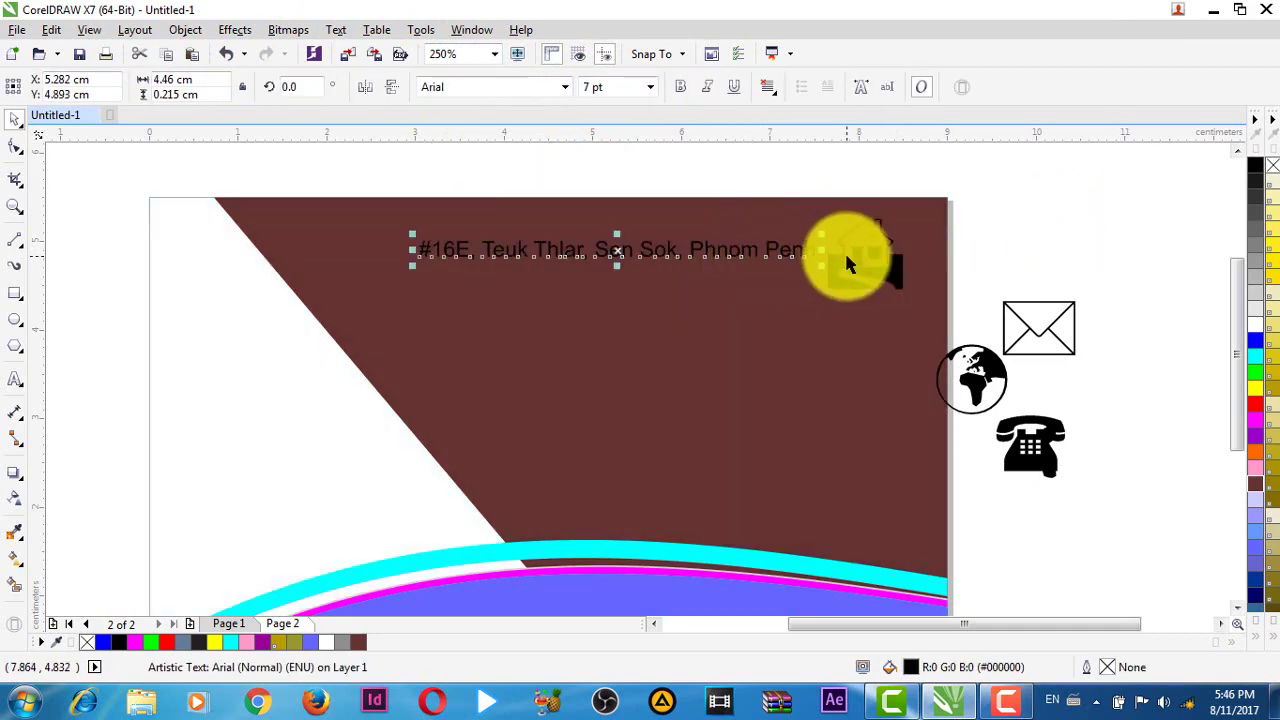
pyautogui.click(844, 250)
pyautogui.click(1013, 240)
pyautogui.click(890, 265)
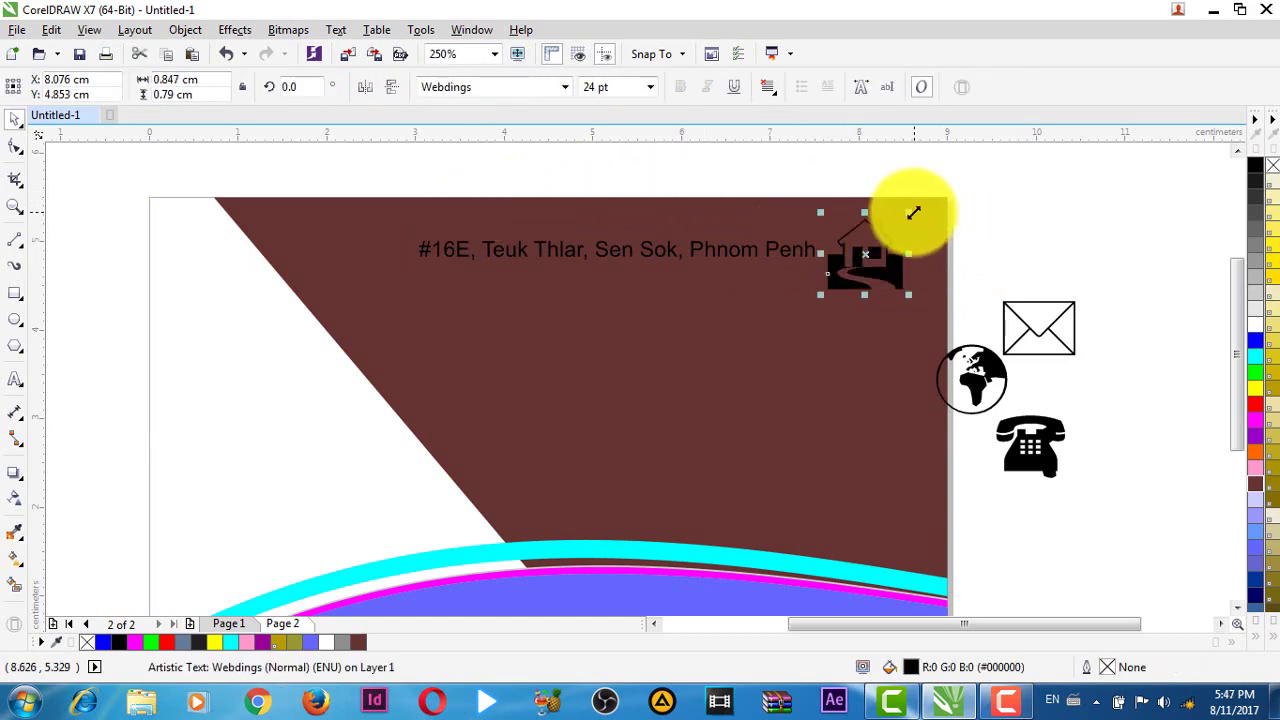
pyautogui.moveTo(913, 212); pyautogui.dragTo(895, 224)
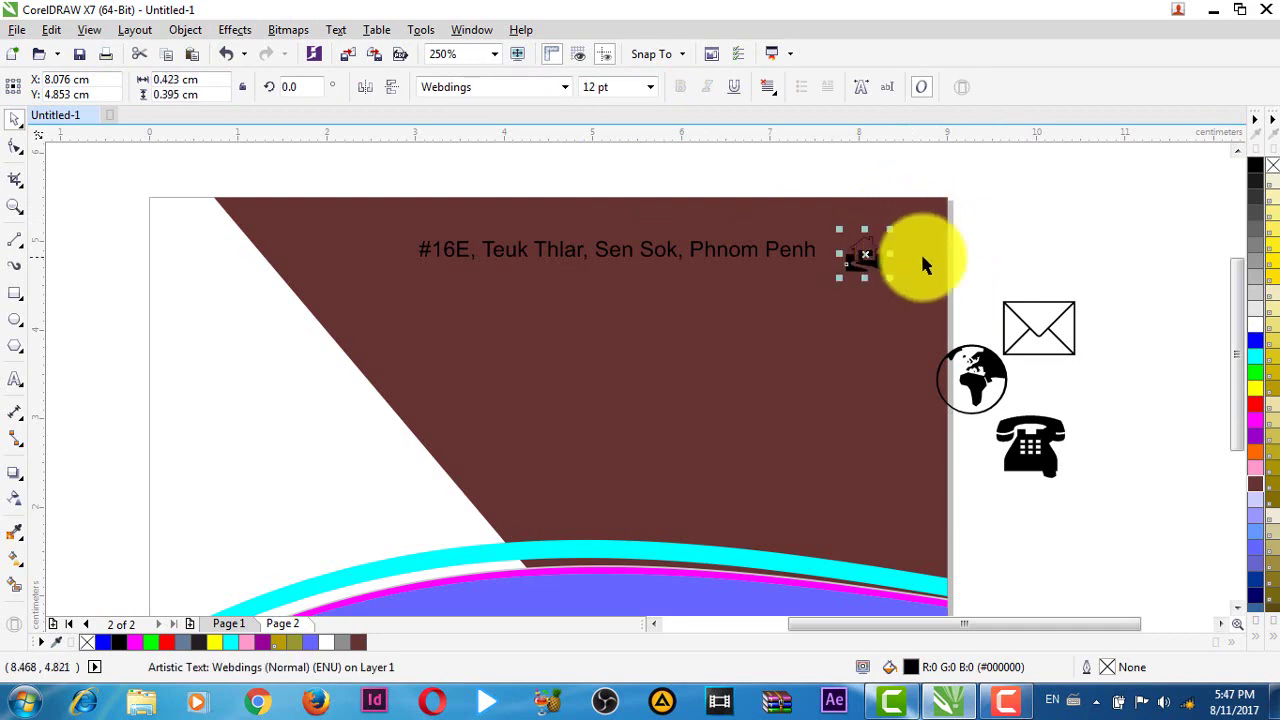
pyautogui.scroll(2, 905, 257)
pyautogui.moveTo(806, 262); pyautogui.dragTo(849, 234)
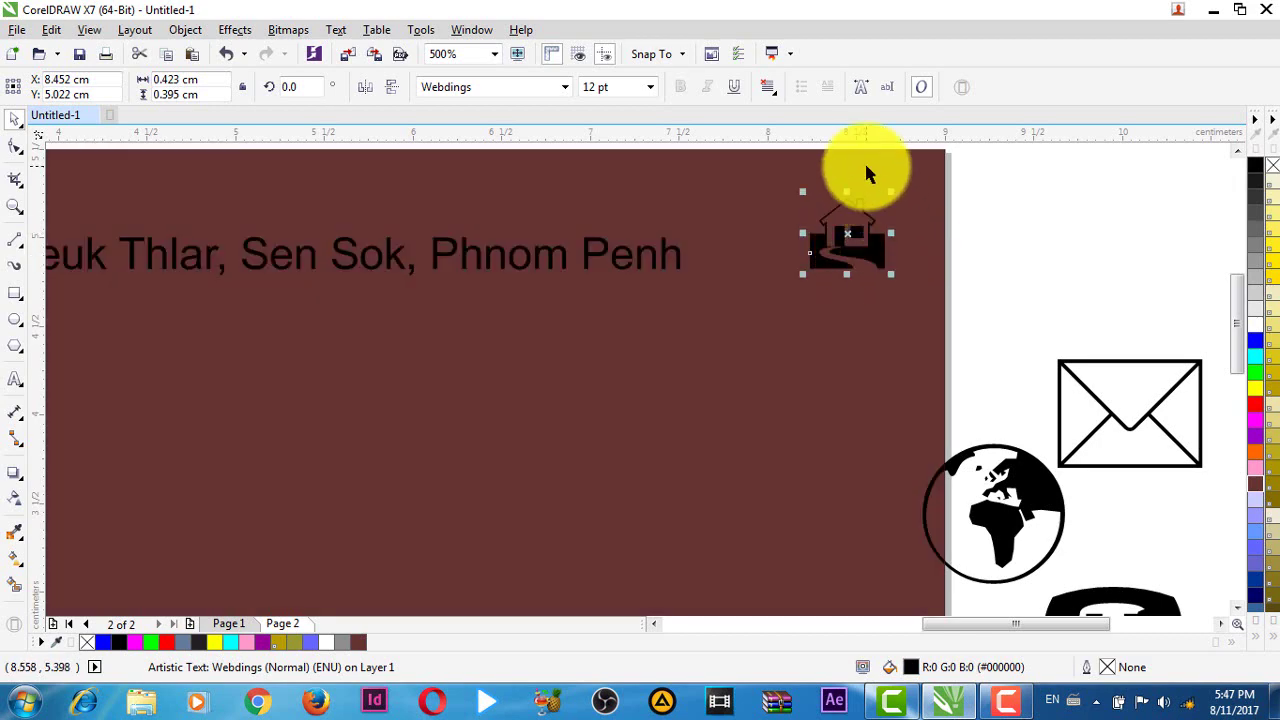
# - Add a vertical guide near the right edge and right-align the address against it
pyautogui.moveTo(42, 215); pyautogui.dragTo(774, 341)
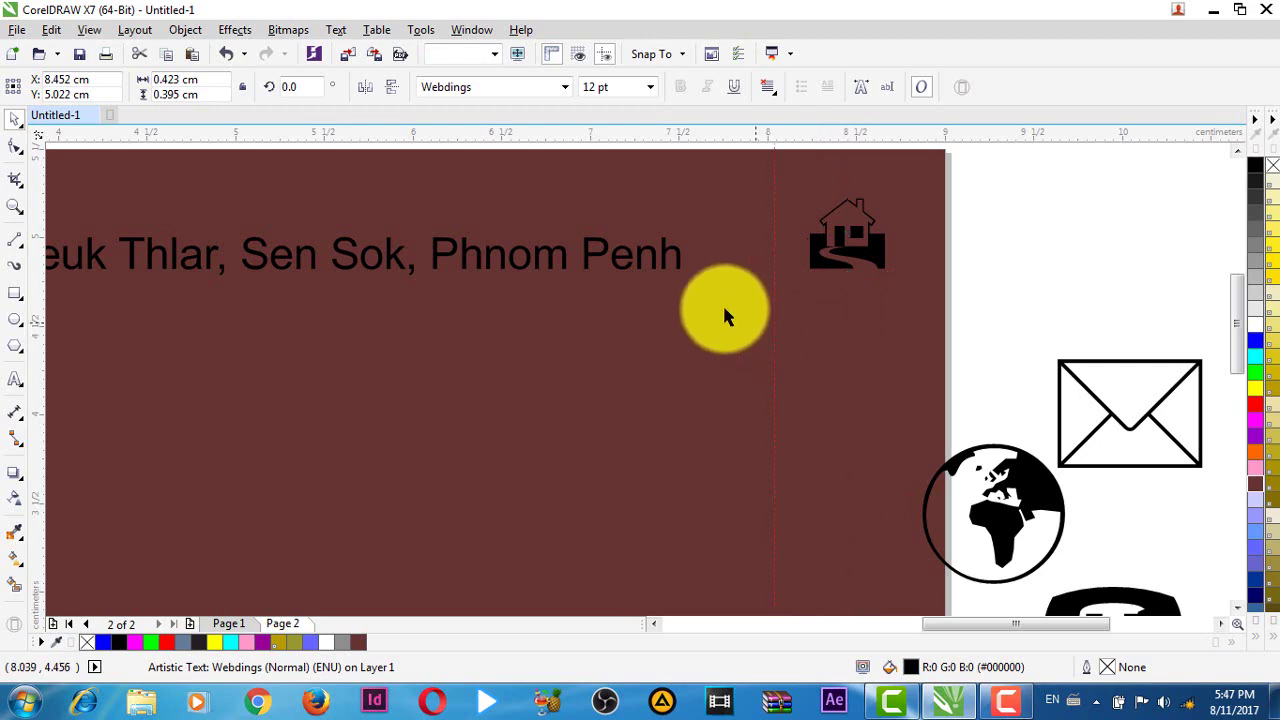
pyautogui.moveTo(663, 250); pyautogui.dragTo(757, 242)
pyautogui.moveTo(759, 243); pyautogui.dragTo(760, 244)
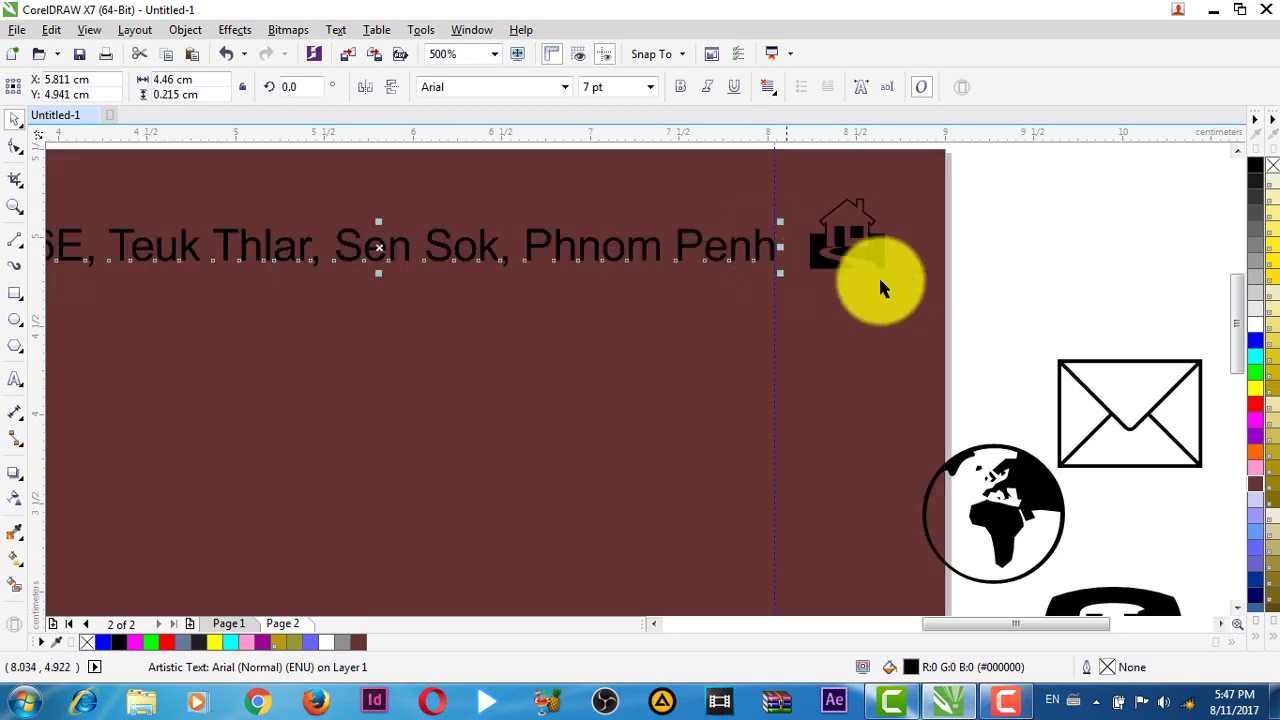
pyautogui.click(764, 87)
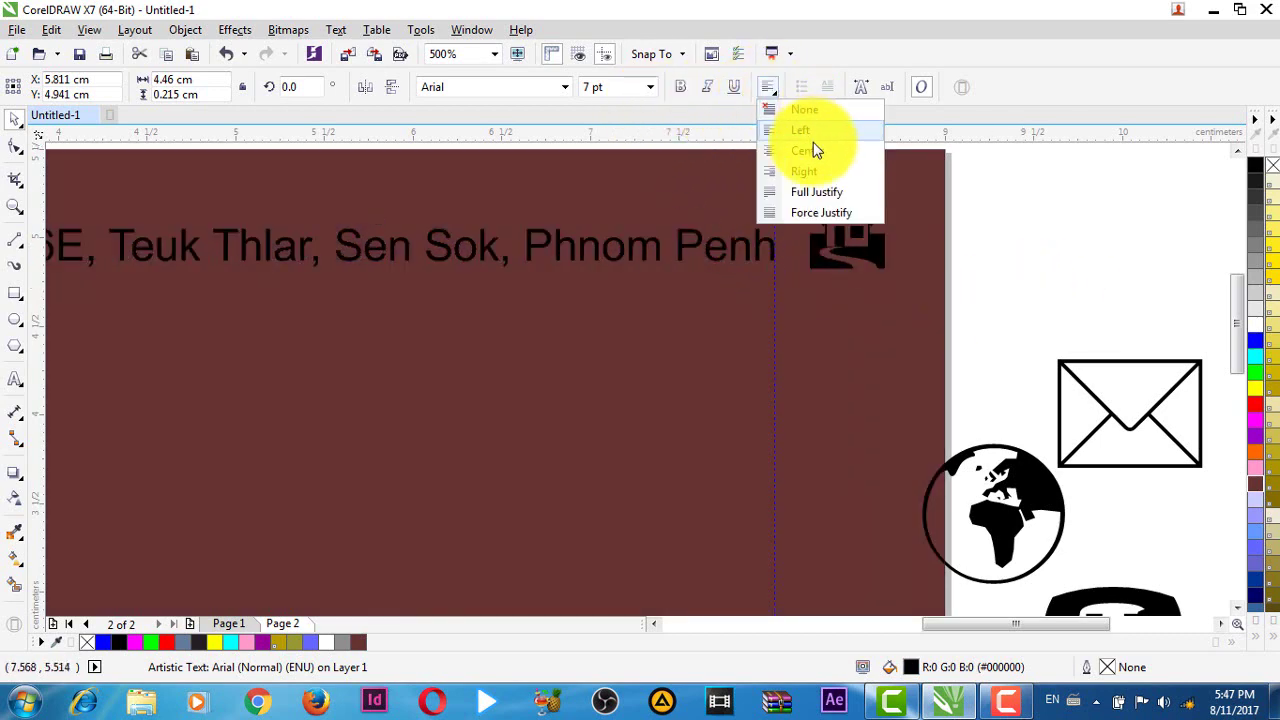
pyautogui.click(805, 171)
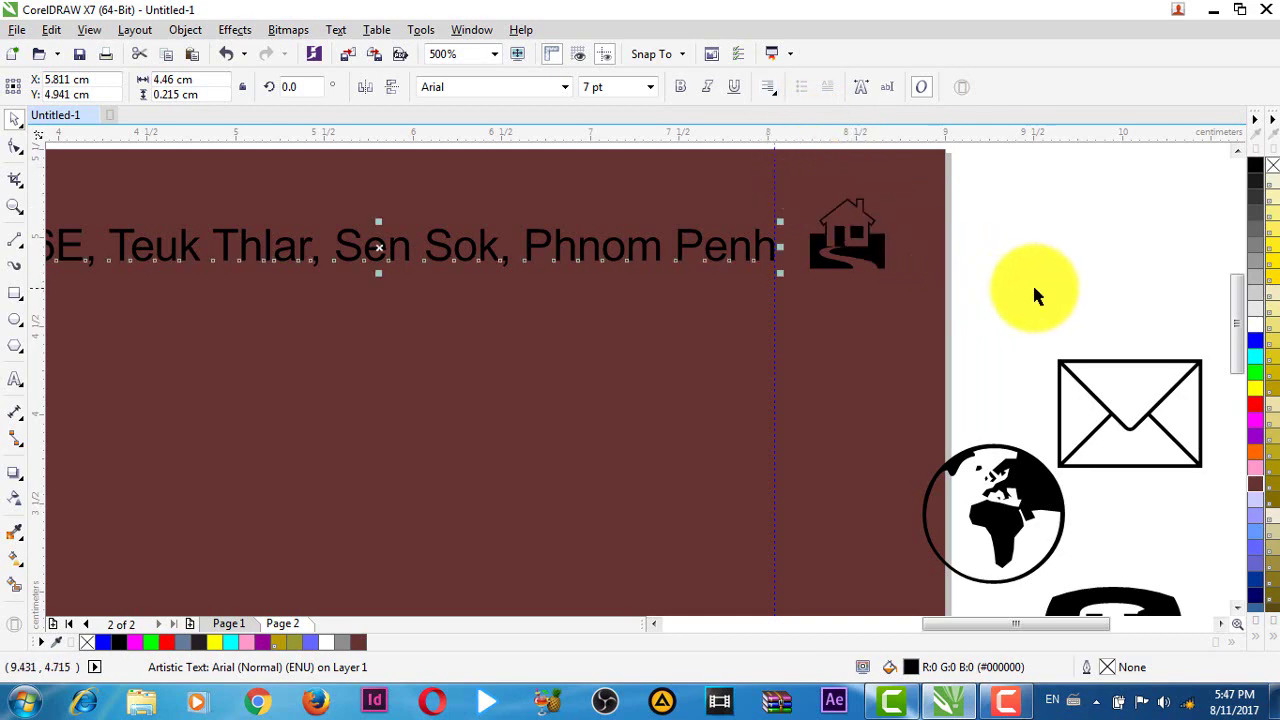
pyautogui.scroll(-1, 1032, 282)
pyautogui.scroll(1, 1046, 280)
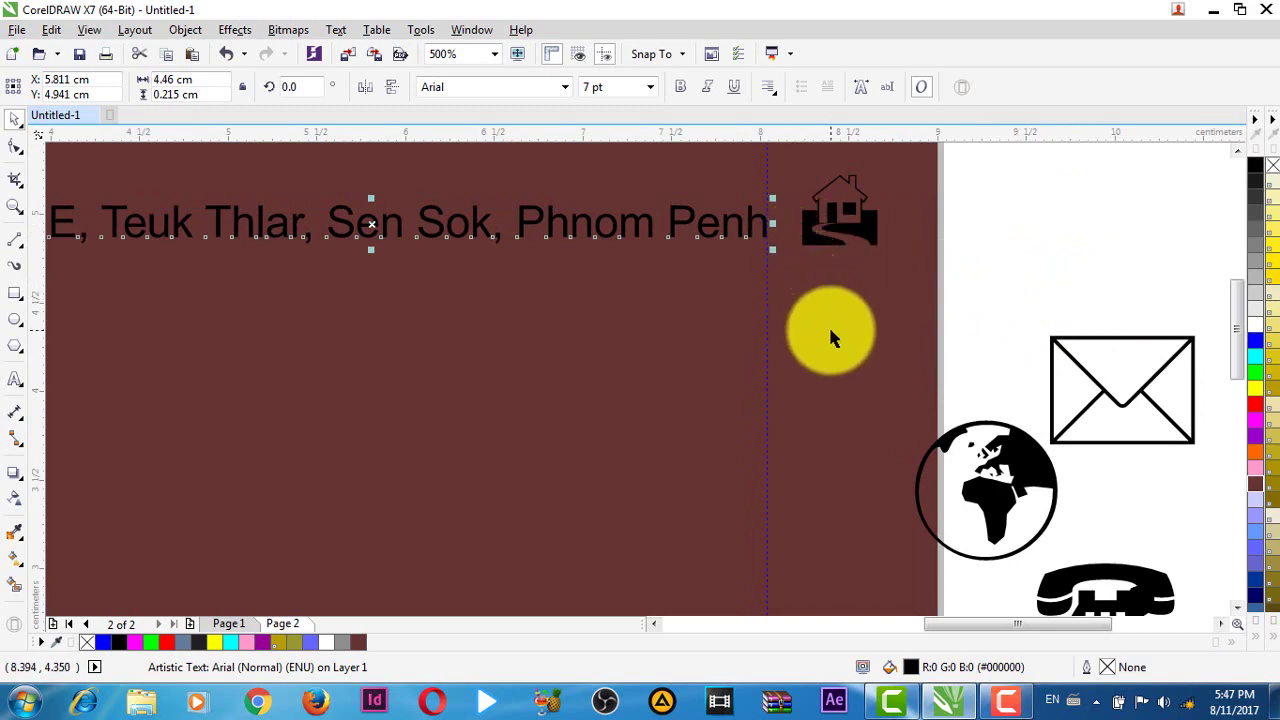
# - Add a 'Contact Number :' line with the two phone numbers beneath the address
pyautogui.doubleClick(747, 222)
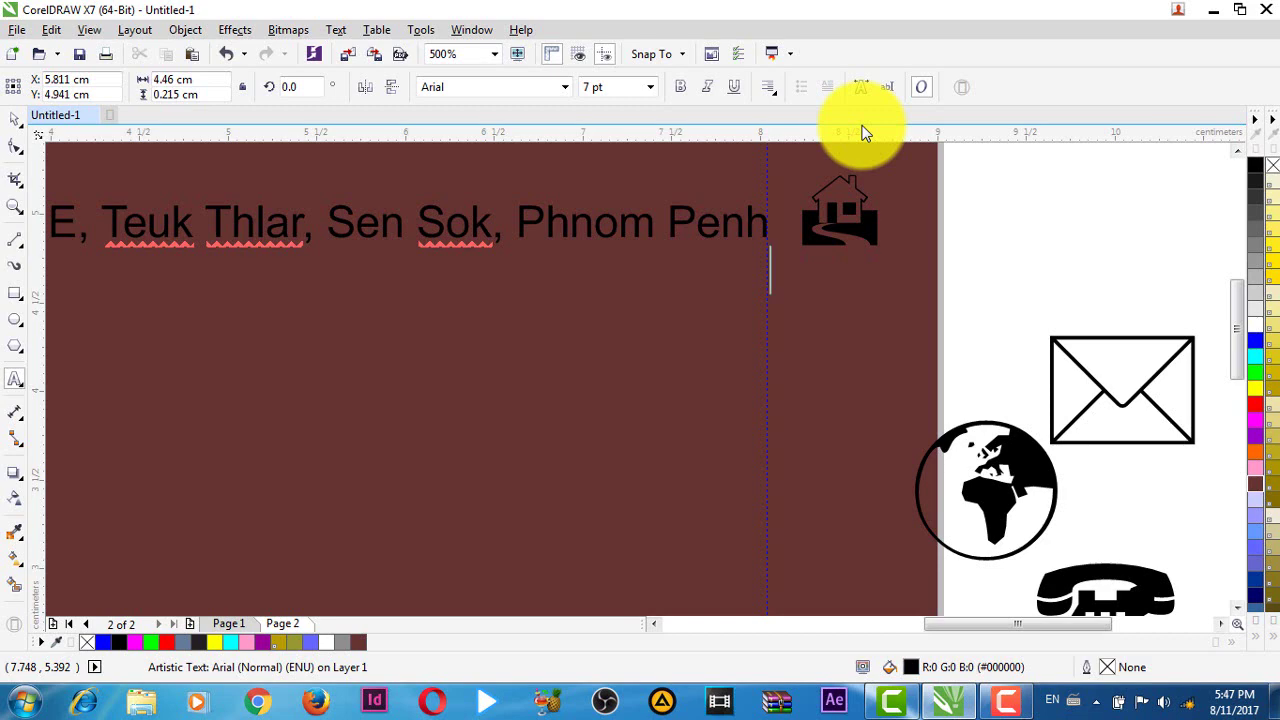
pyautogui.write('Contact')
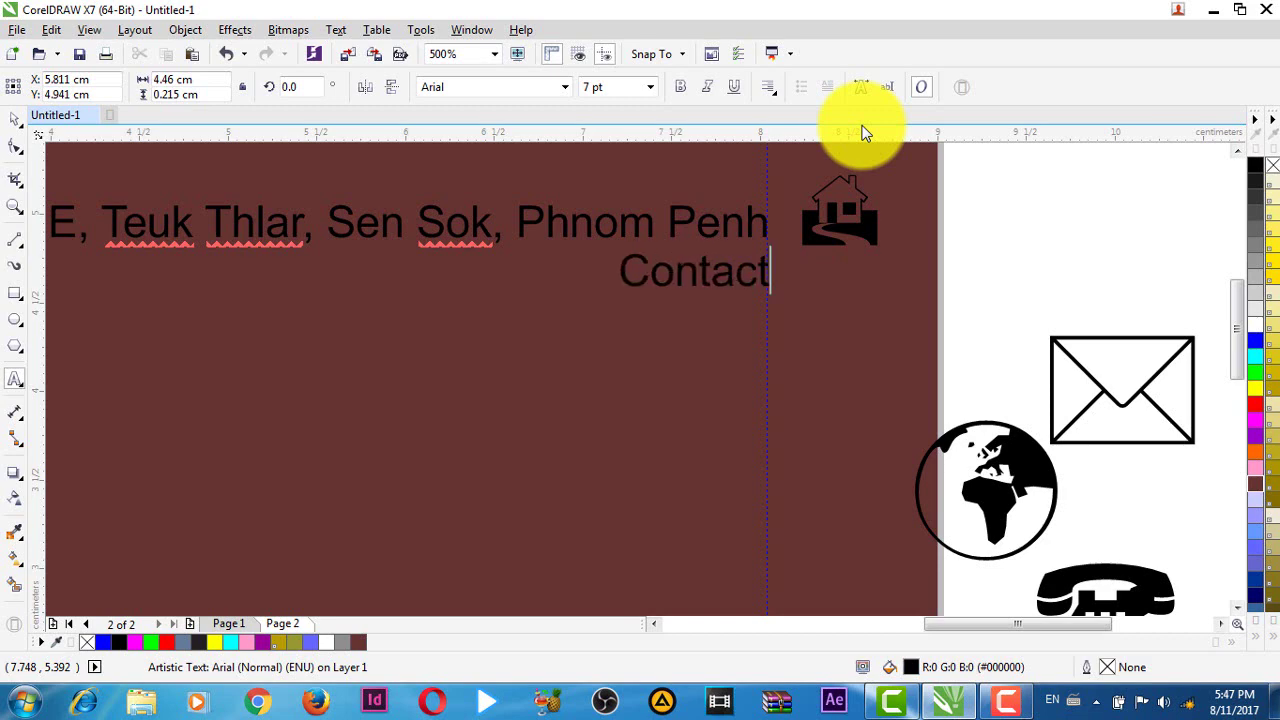
pyautogui.write(' Nom')
pyautogui.press('BackSpace')
pyautogui.press('BackSpace')
pyautogui.write('u')
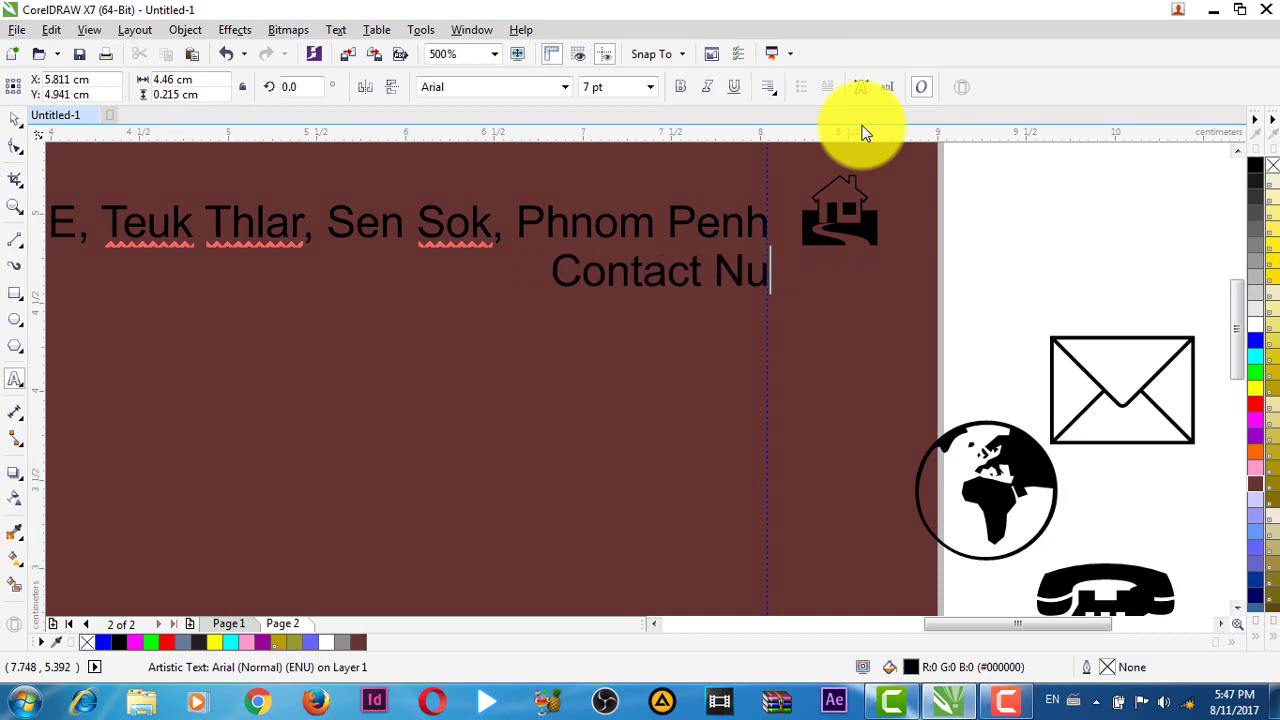
pyautogui.write('mber')
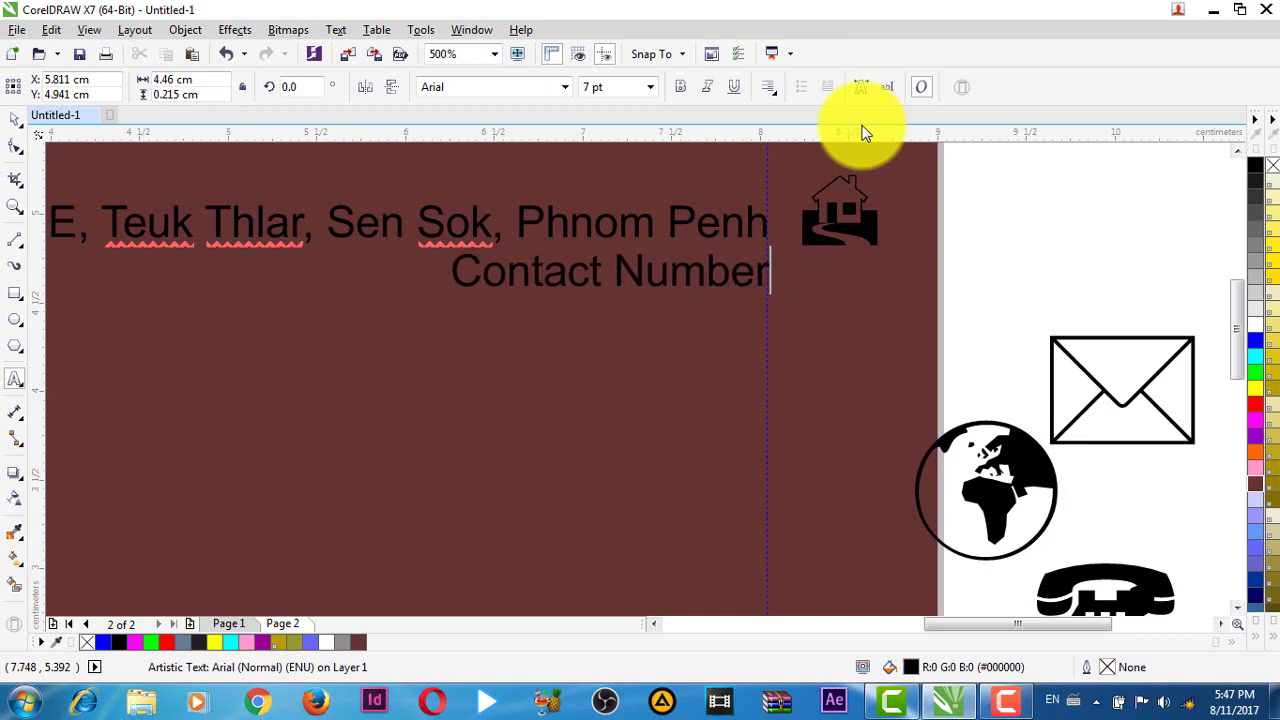
pyautogui.write(':')
pyautogui.press('BackSpace')
pyautogui.write(':')
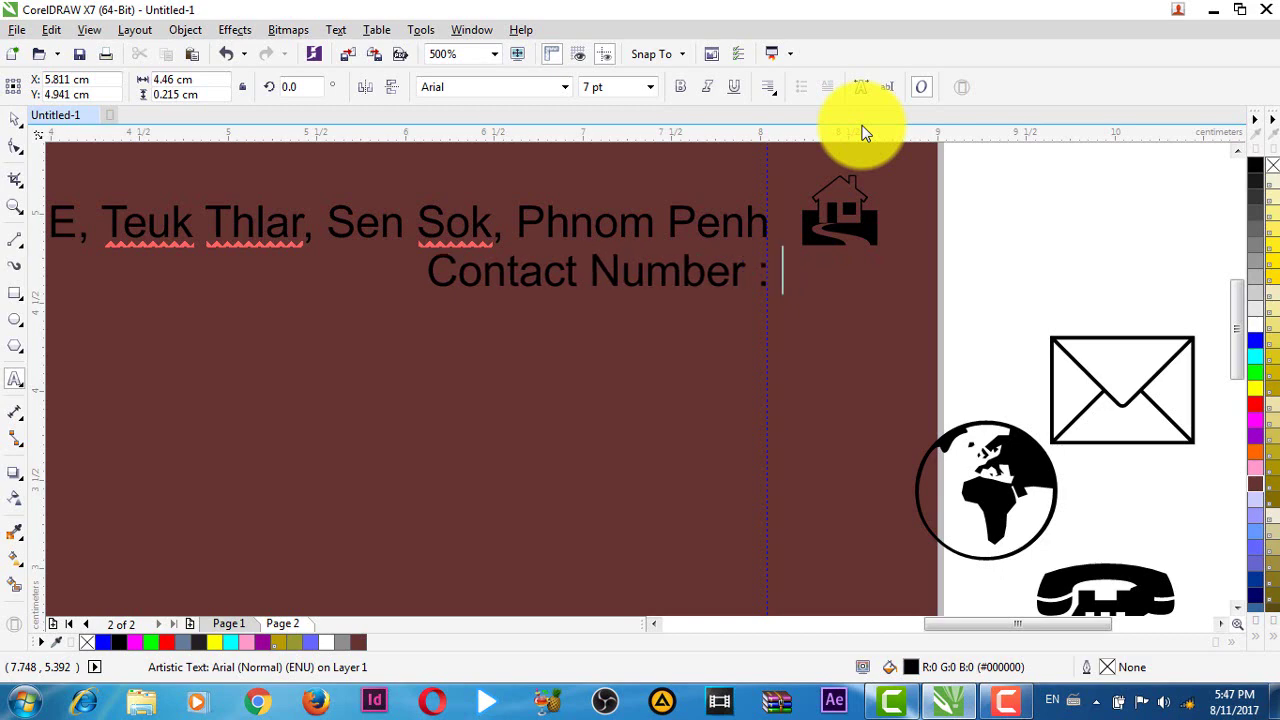
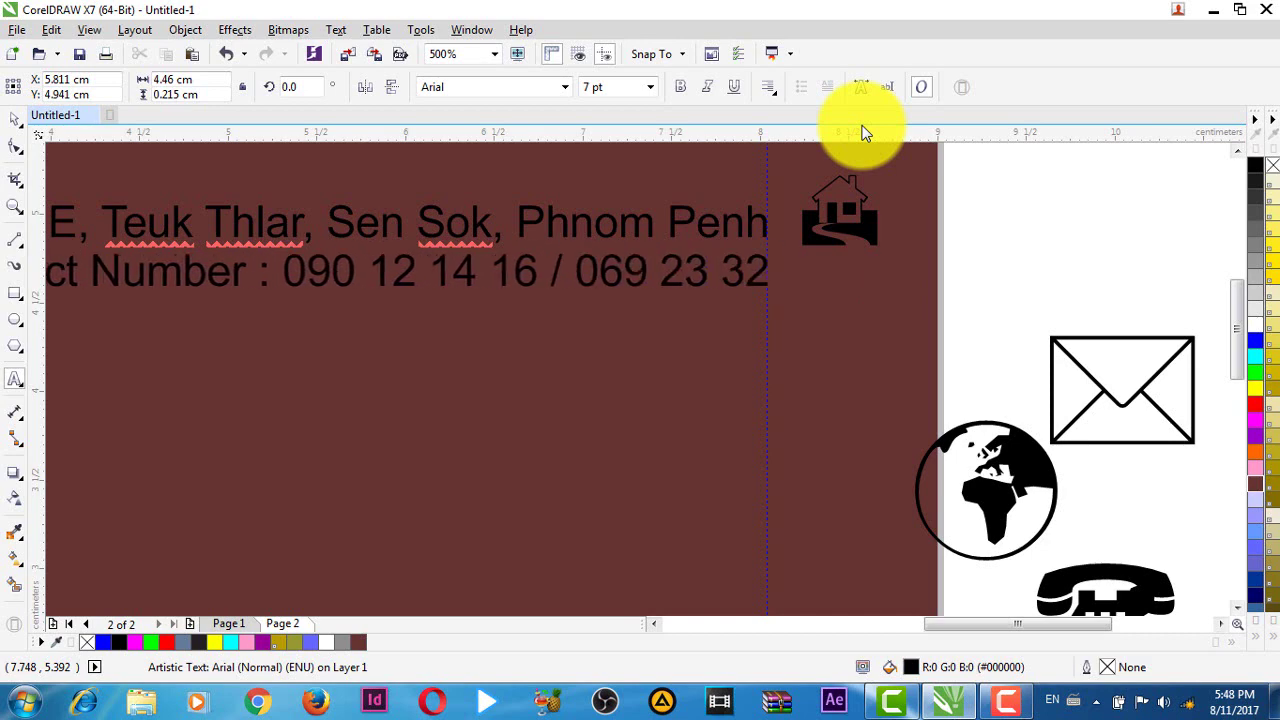
pyautogui.scroll(-2, 864, 135)
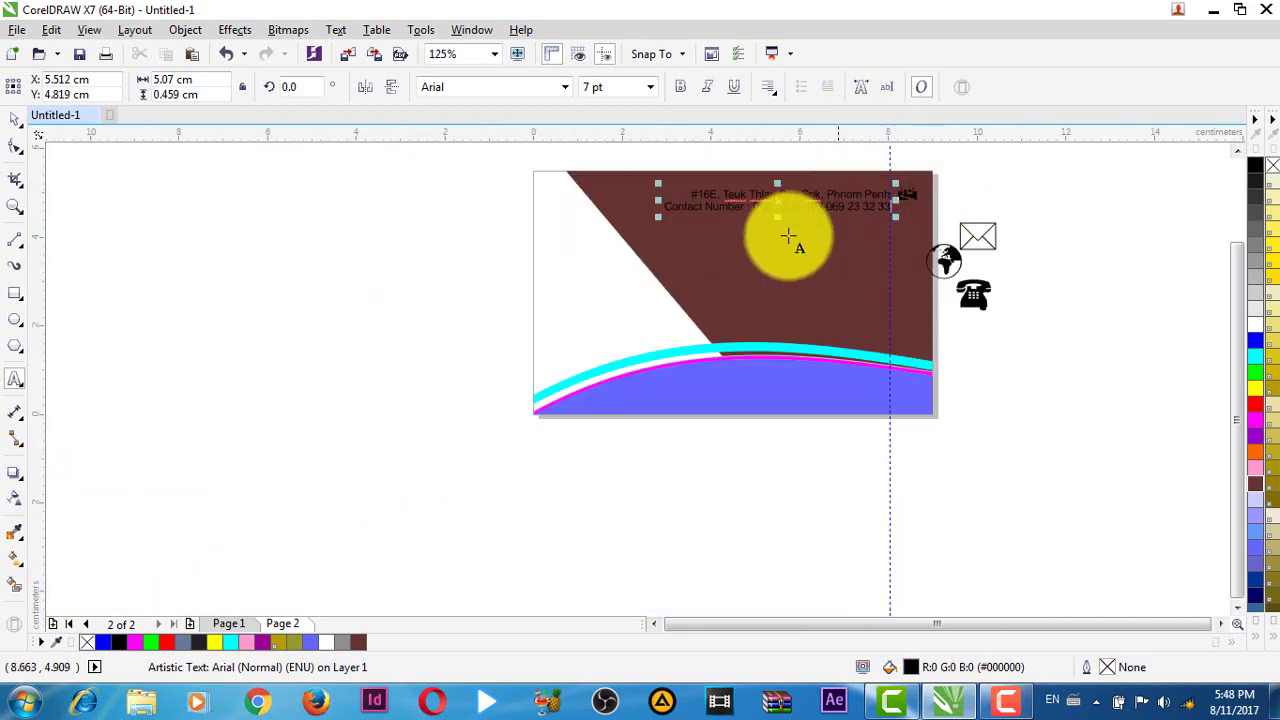
# - Add a third line 'Email:' with the e-mail address, undoing its automatic hyperlink styling
pyautogui.scroll(1, 914, 172)
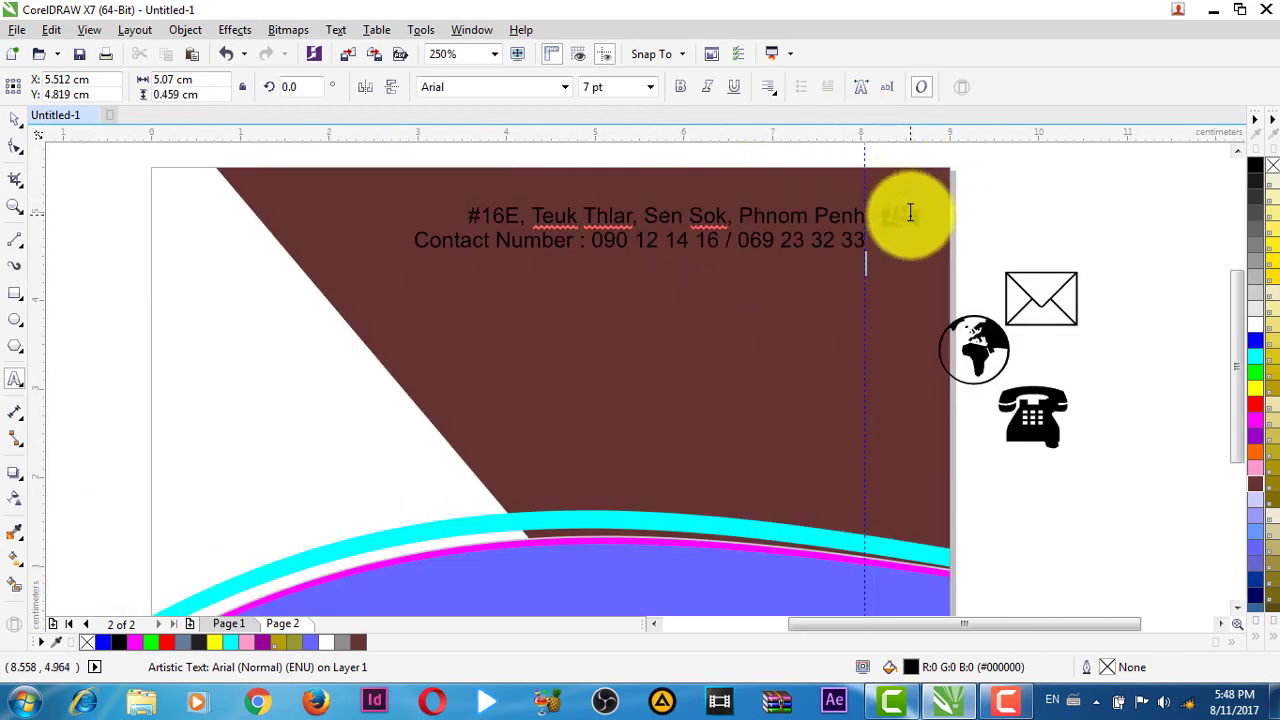
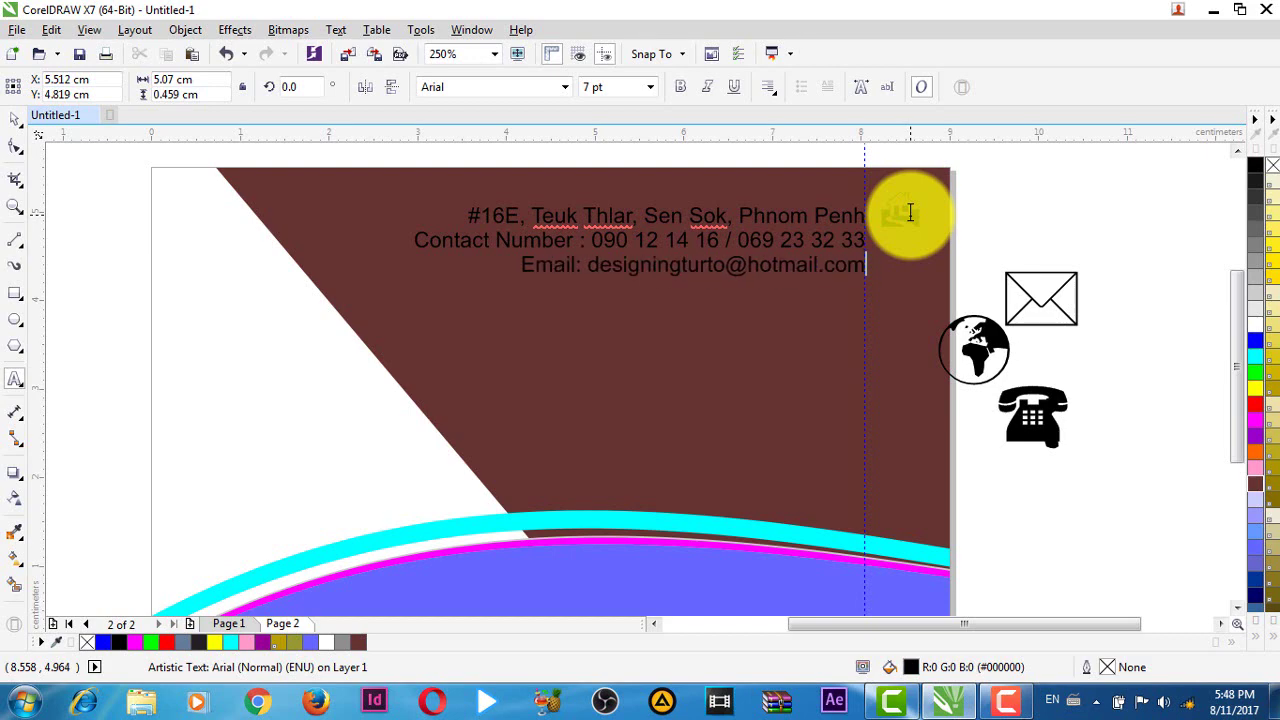
pyautogui.hotkey('ctrl', 'a')
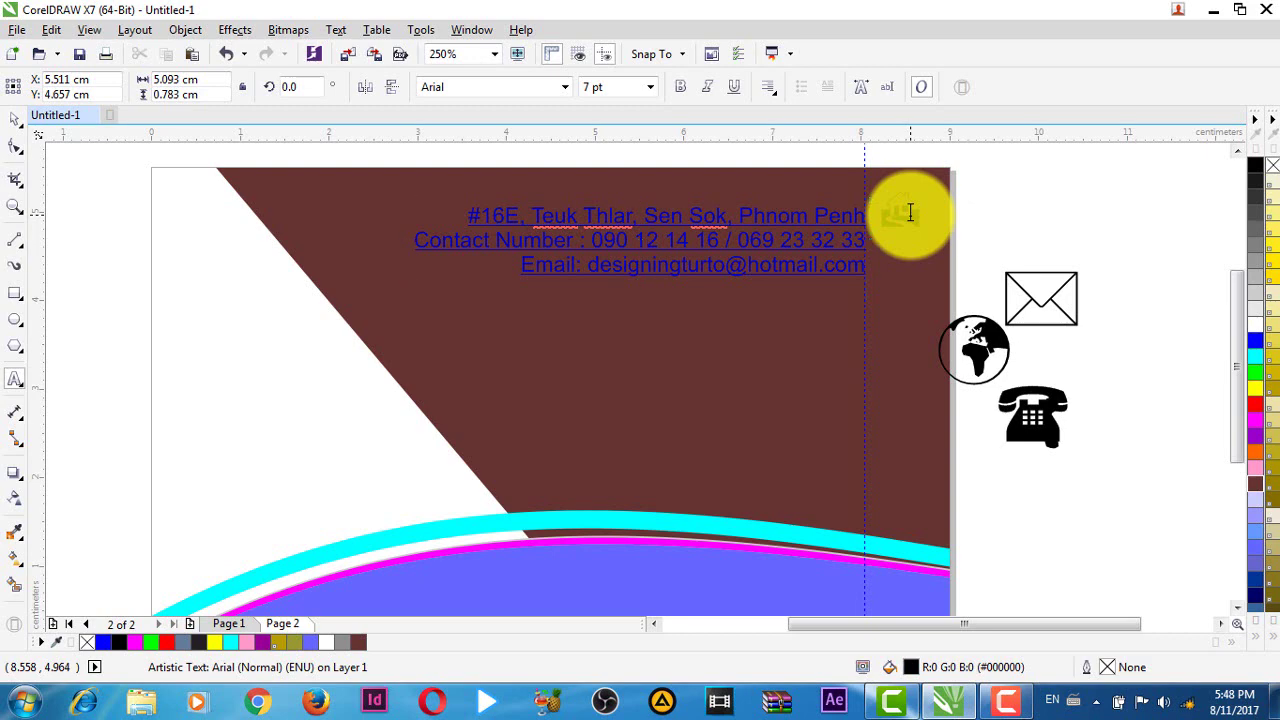
pyautogui.hotkey('ctrl', 'z')
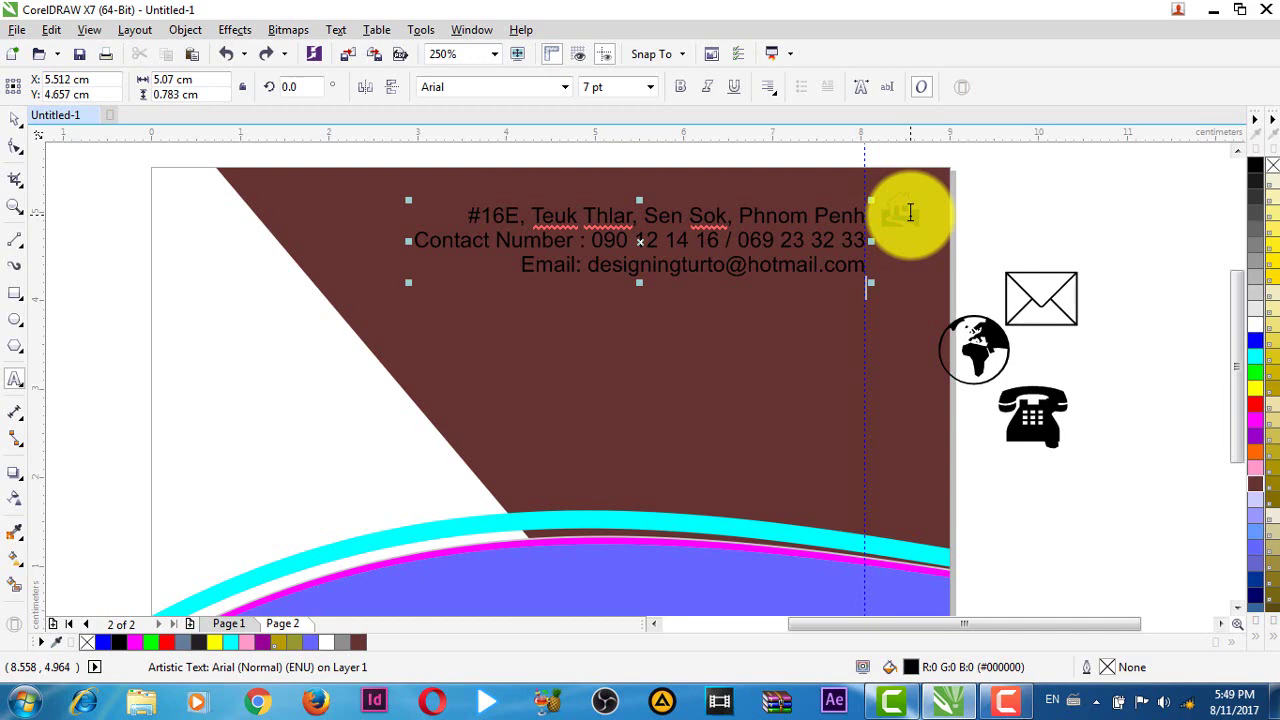
pyautogui.write('Website')
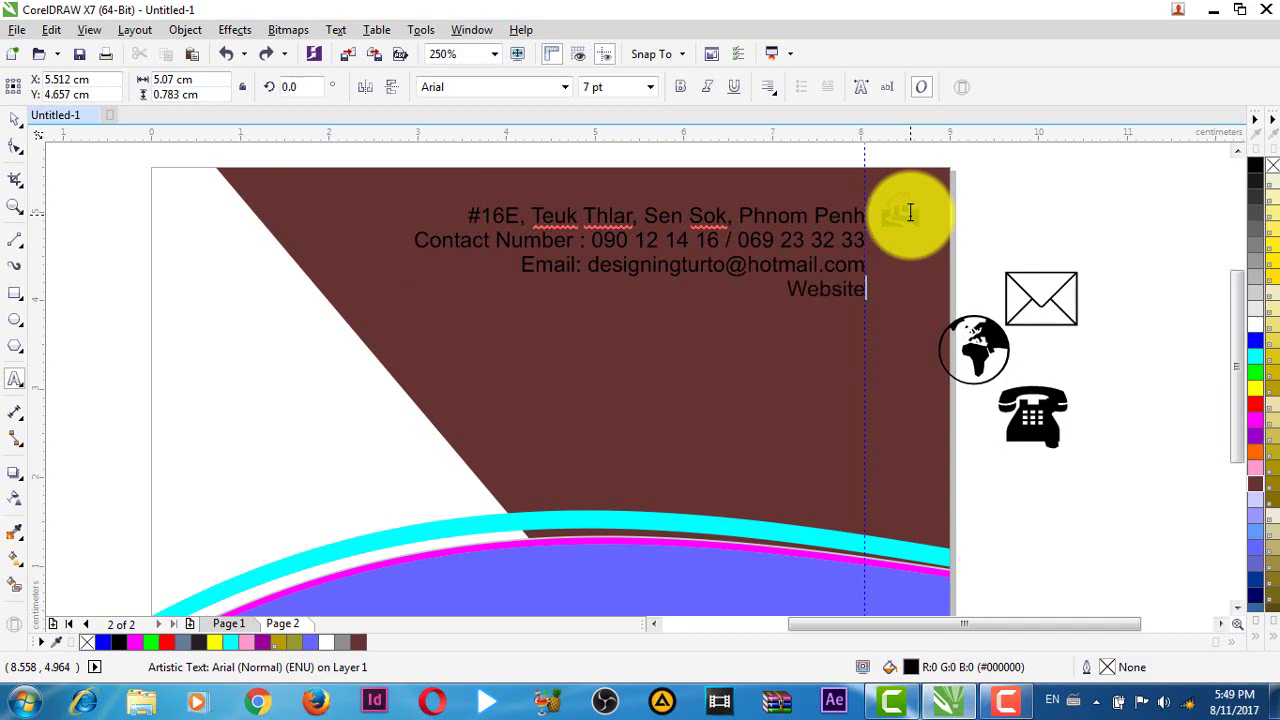
pyautogui.write(':')
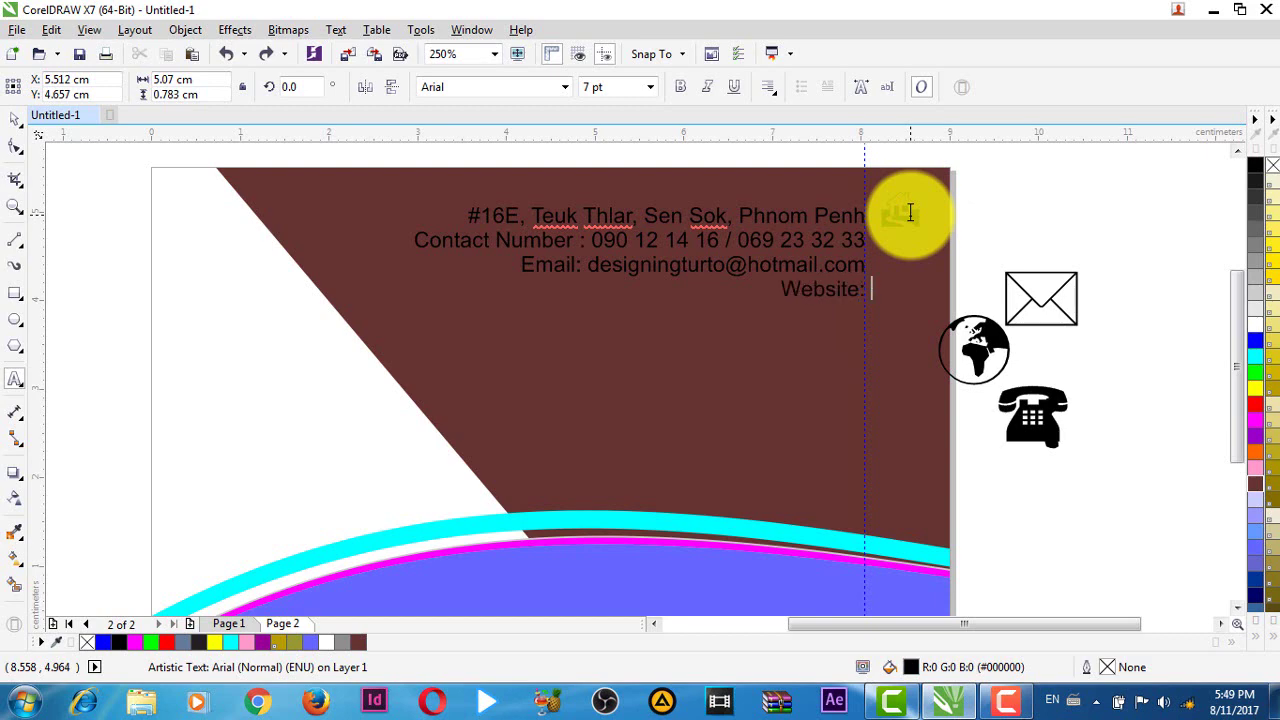
pyautogui.write(' di')
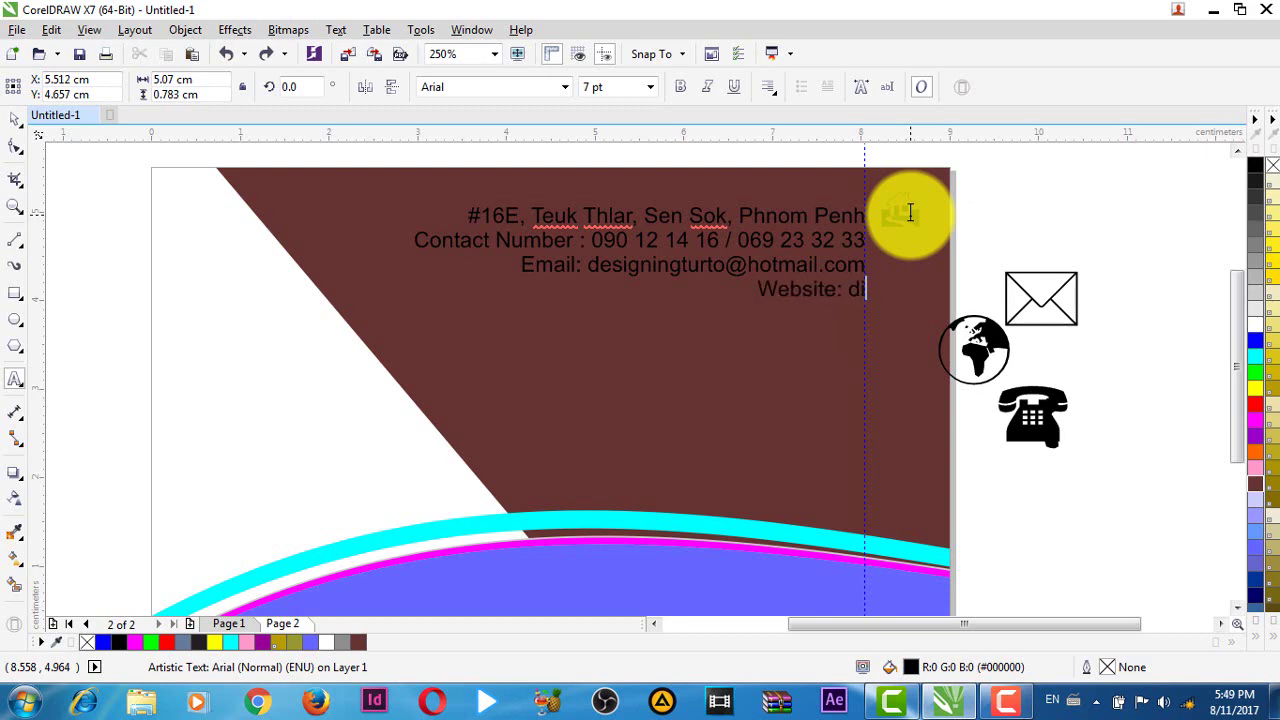
pyautogui.press('BackSpace')
pyautogui.write('esign t')
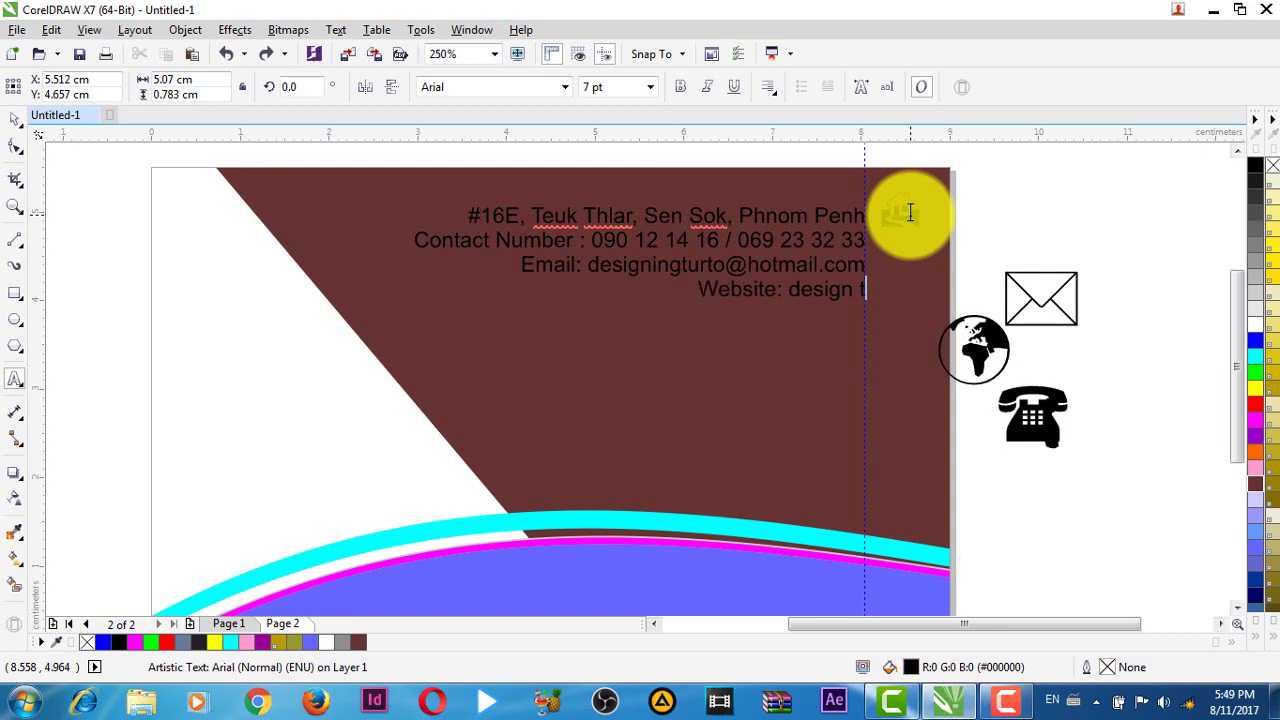
pyautogui.press('BackSpace')
pyautogui.press('BackSpace')
pyautogui.write('turto')
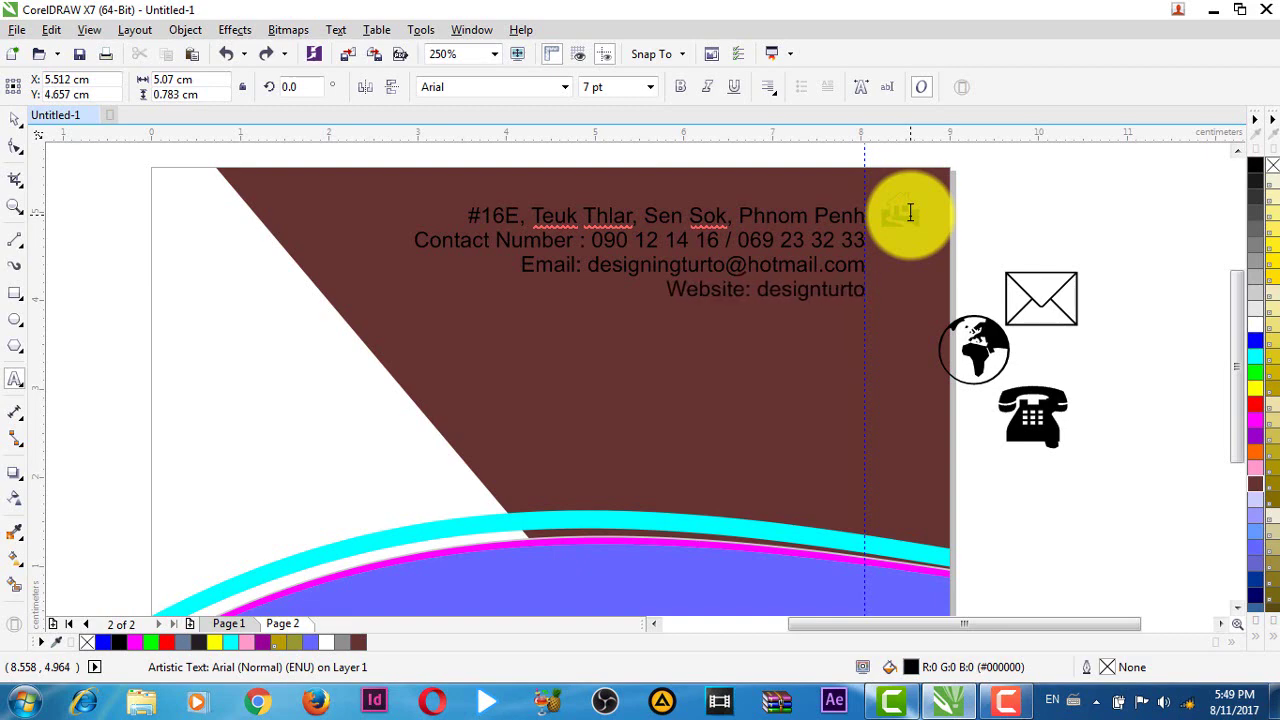
pyautogui.write('.com')
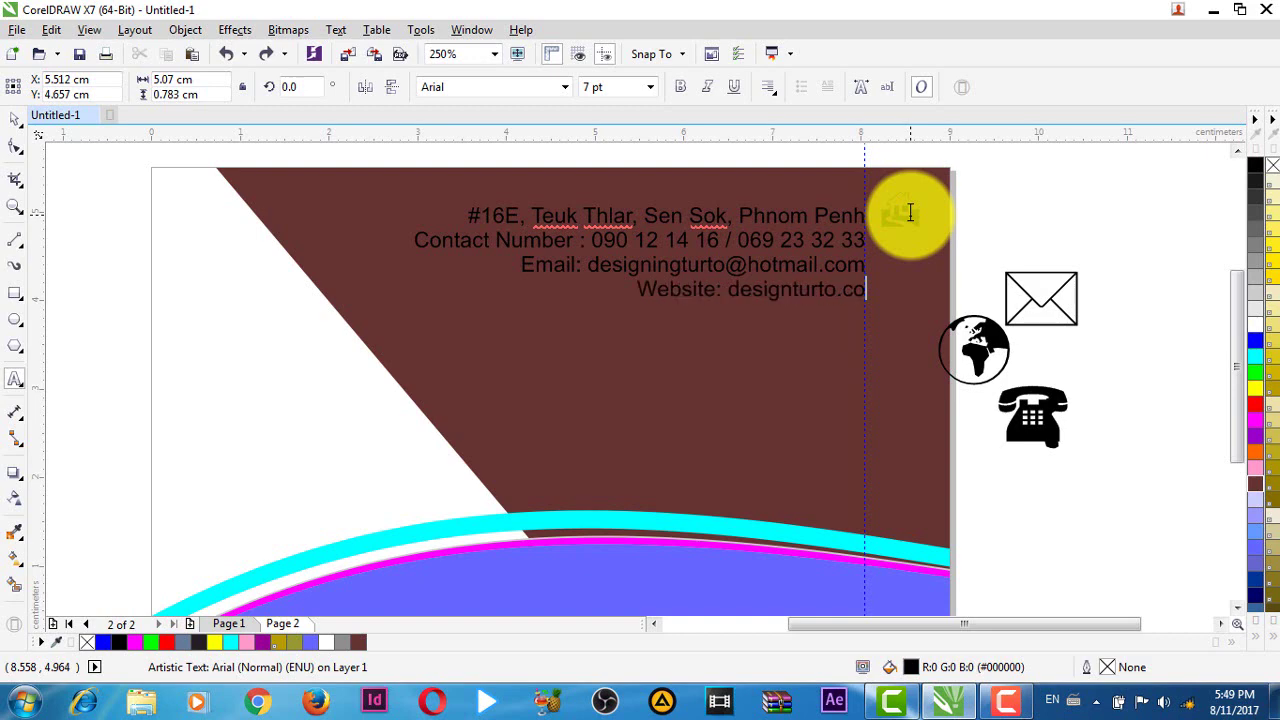
pyautogui.press('Left')
pyautogui.press('Left')
pyautogui.press('Left')
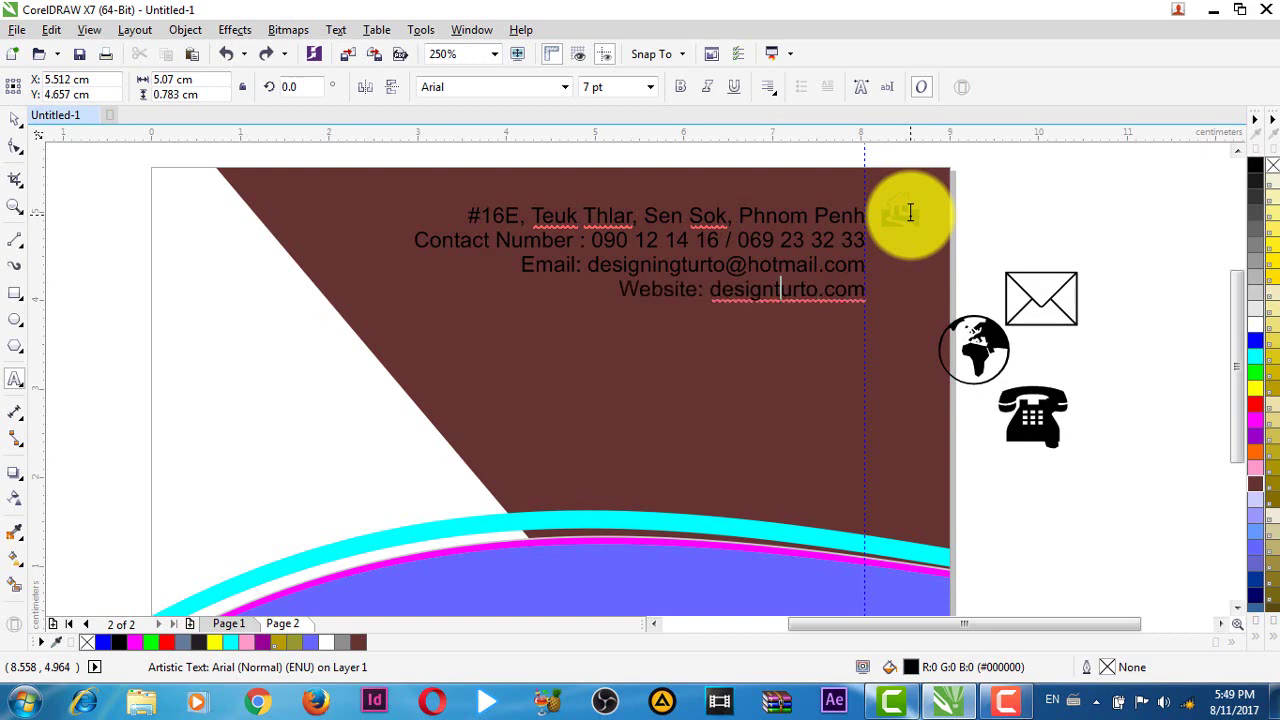
pyautogui.write('www')
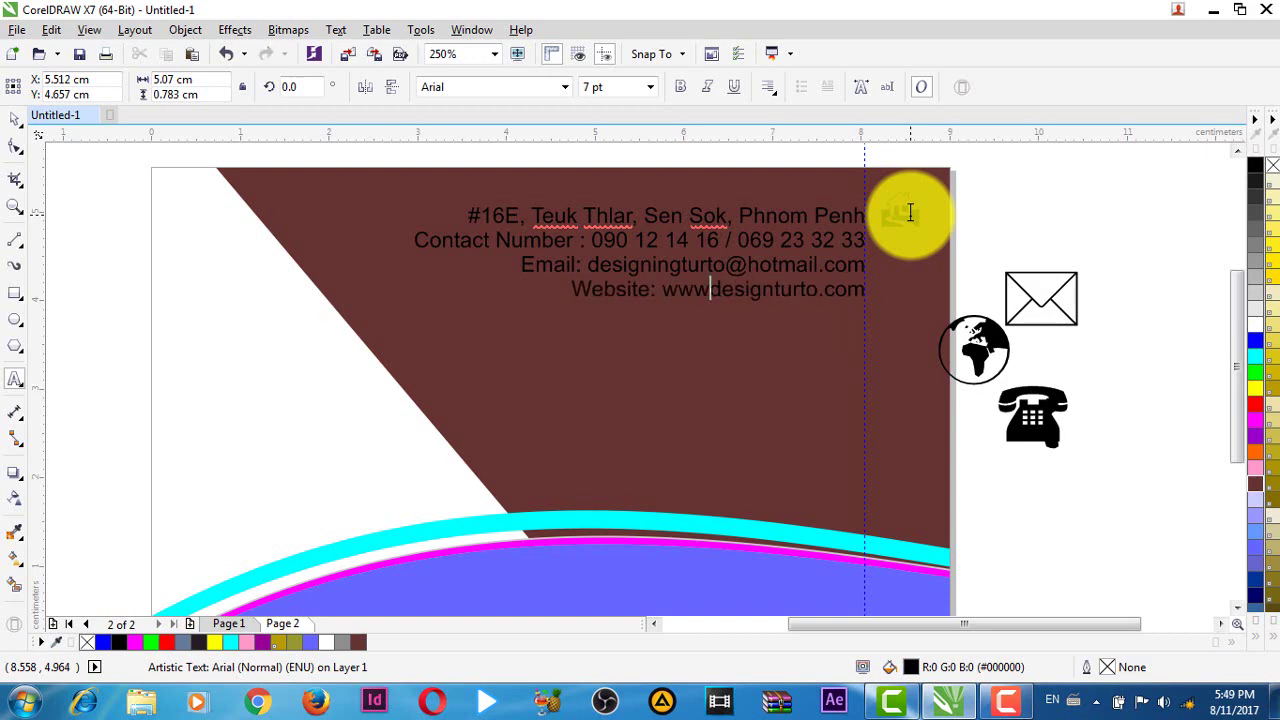
pyautogui.write('.')
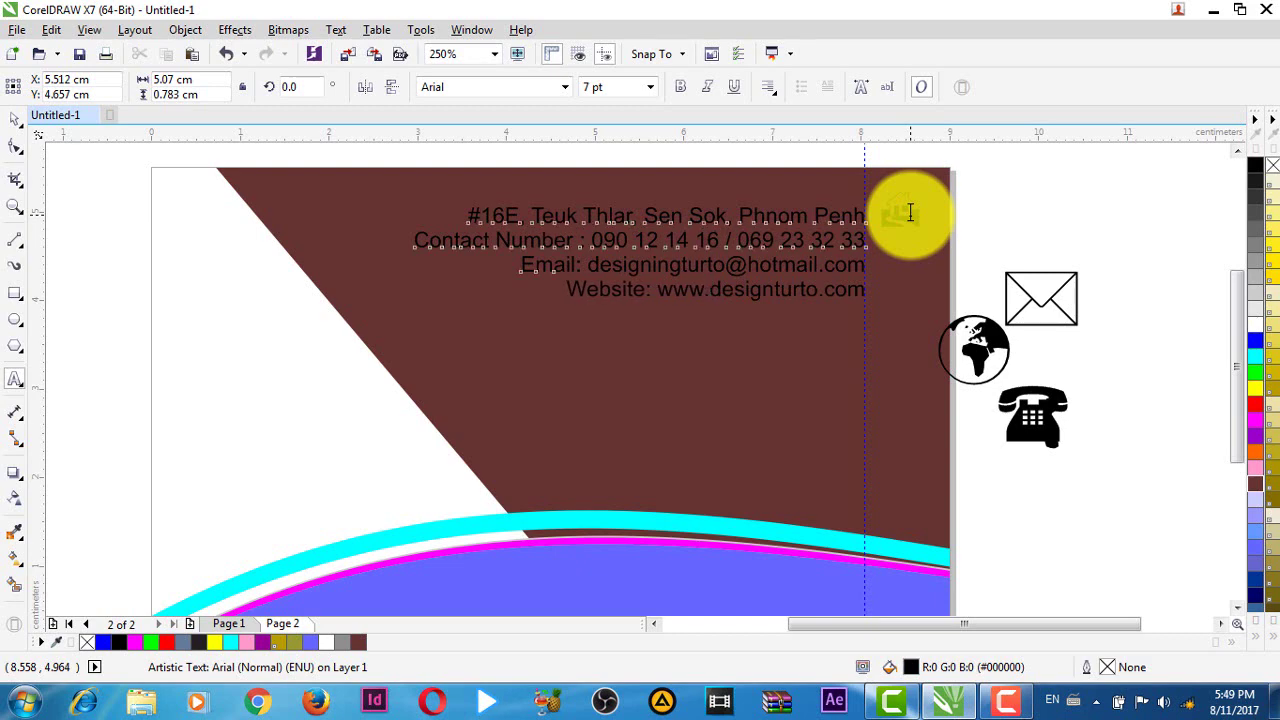
pyautogui.hotkey('ctrl', 'space')
pyautogui.click(1003, 169)
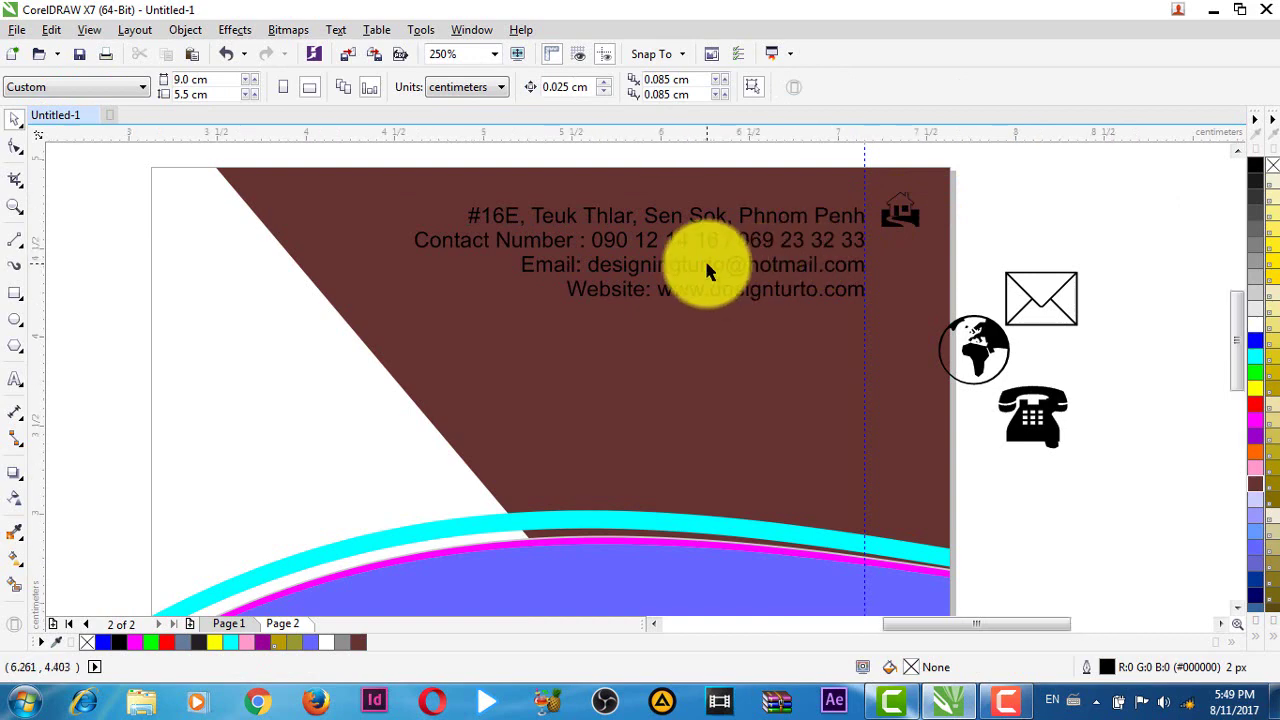
pyautogui.scroll(2, 712, 260)
pyautogui.scroll(-2, 720, 275)
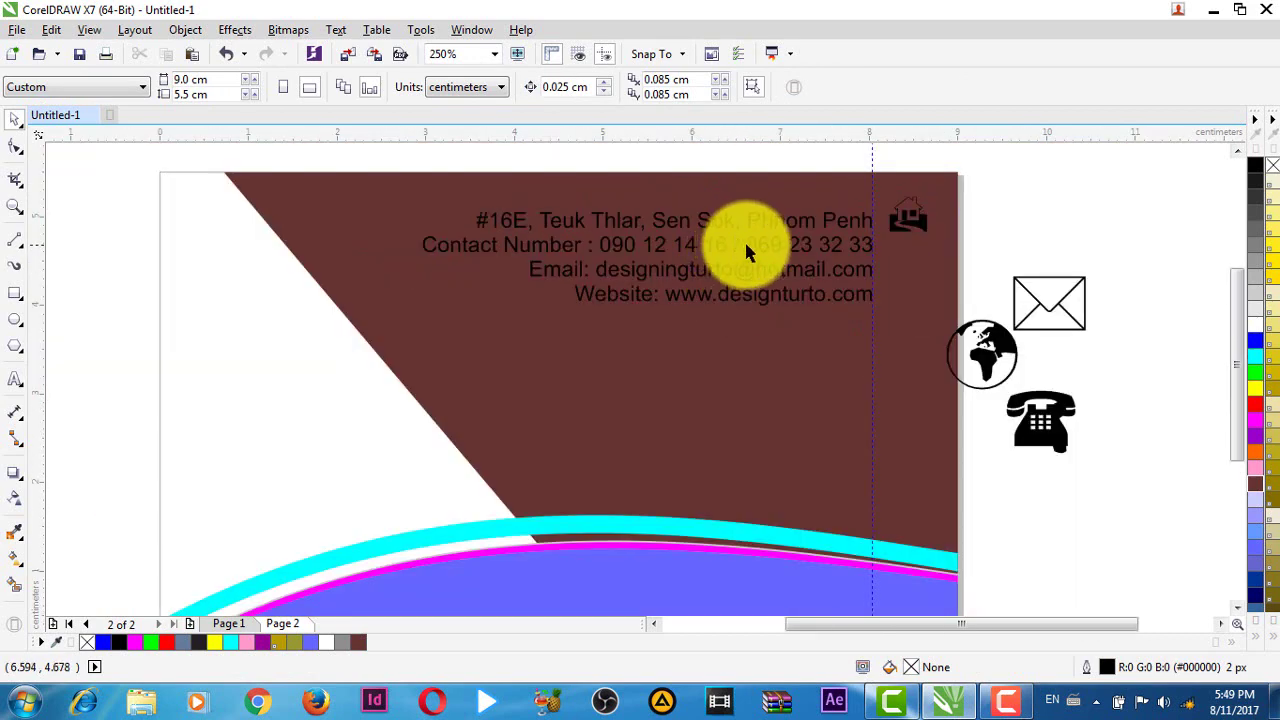
# - Open Text Properties for the contact block and cancel the unwanted document-defaults change
pyautogui.click(744, 242)
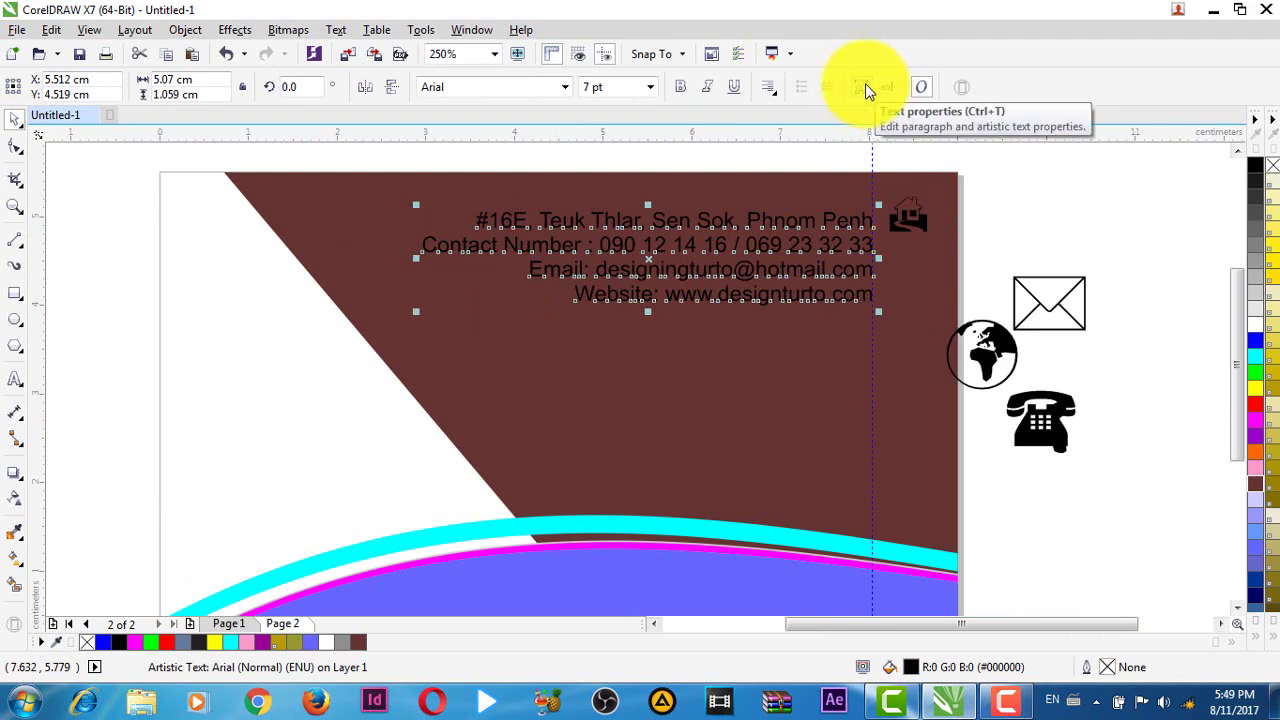
pyautogui.click(866, 88)
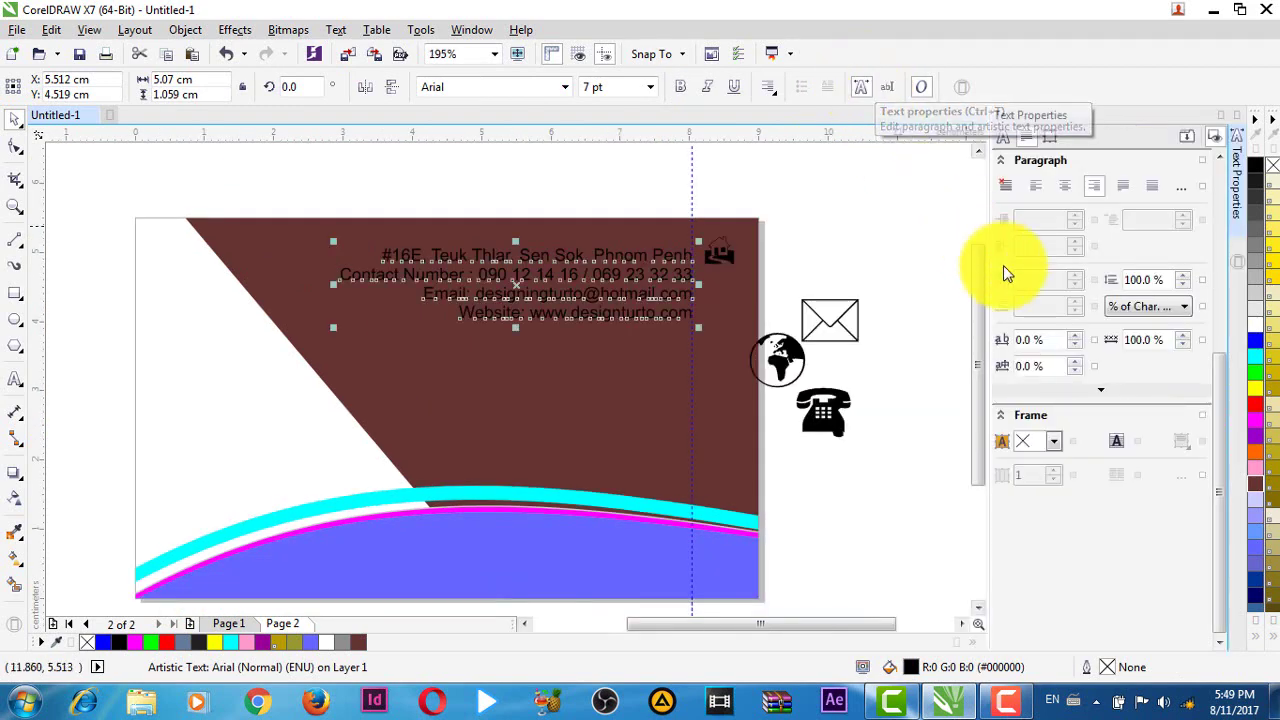
pyautogui.doubleClick(1150, 280)
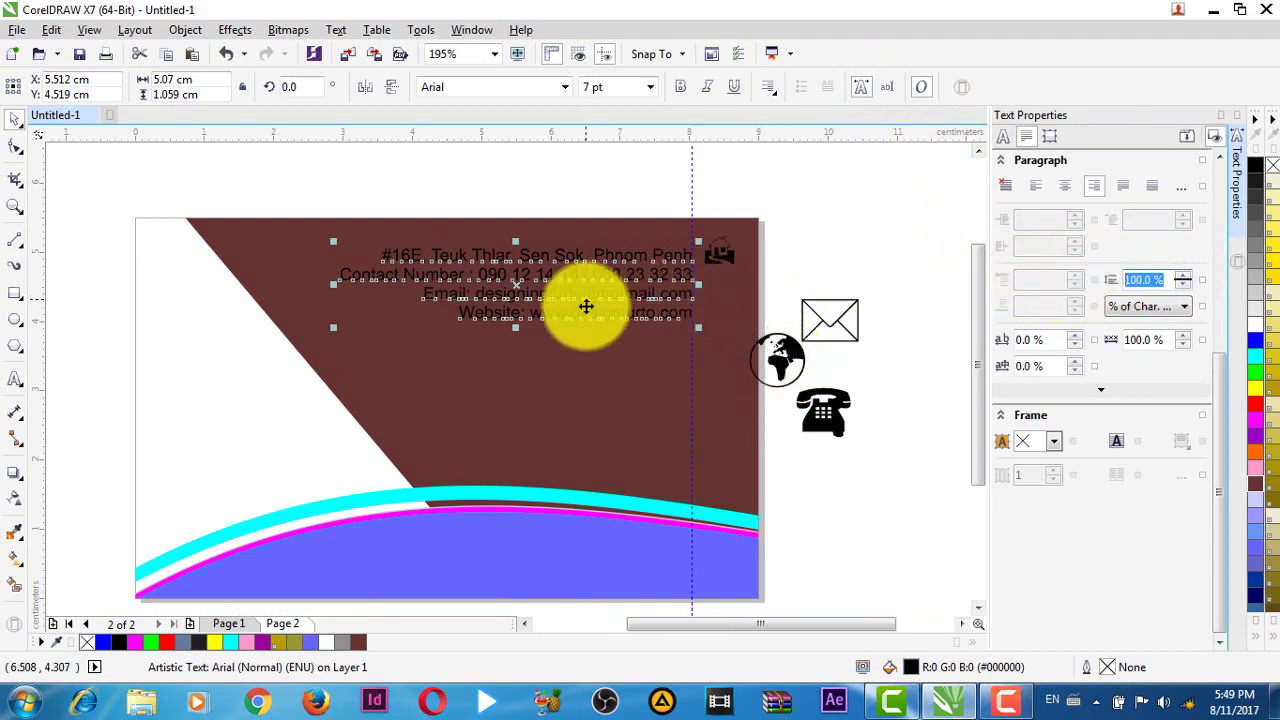
pyautogui.click(810, 209)
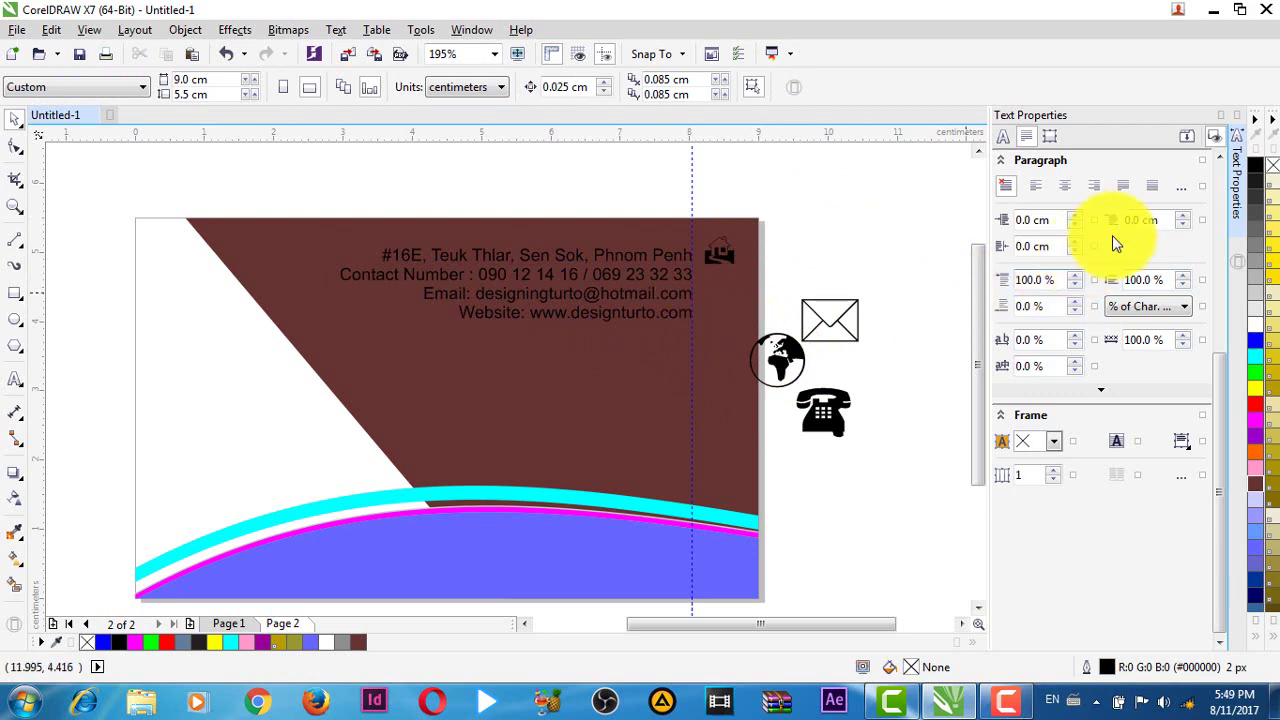
pyautogui.doubleClick(1150, 280)
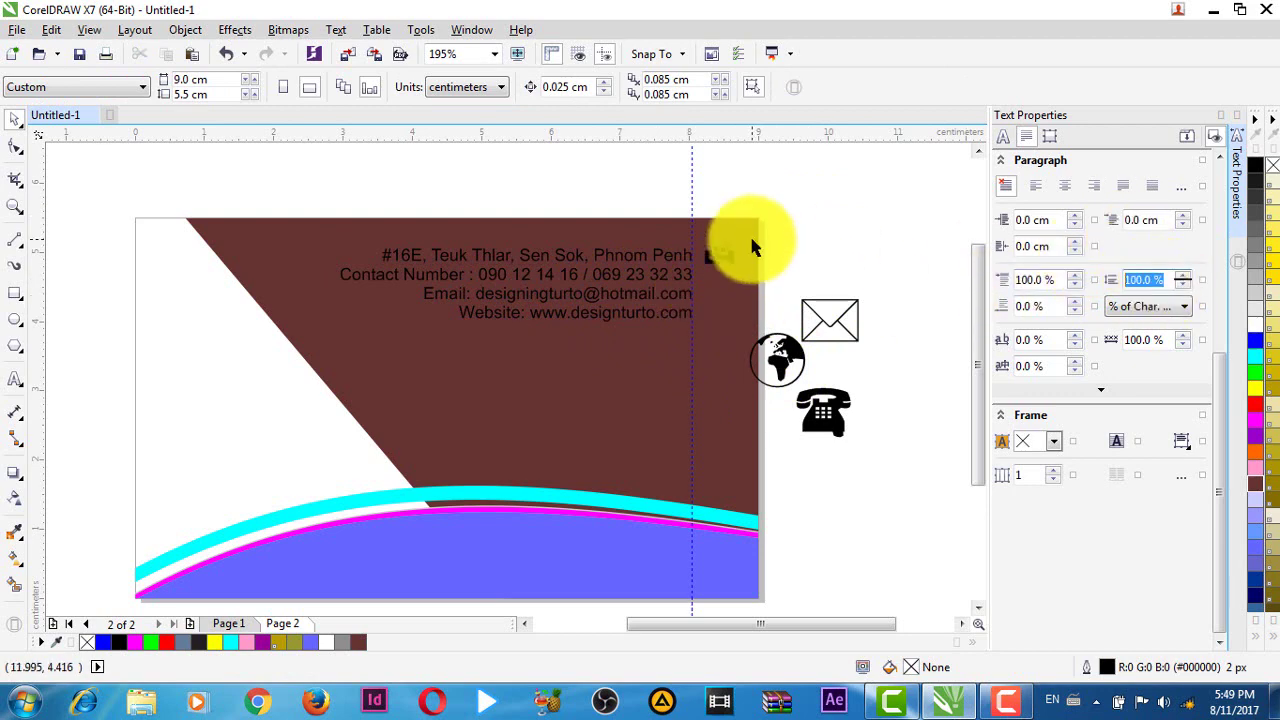
pyautogui.write('130')
pyautogui.press('Return')
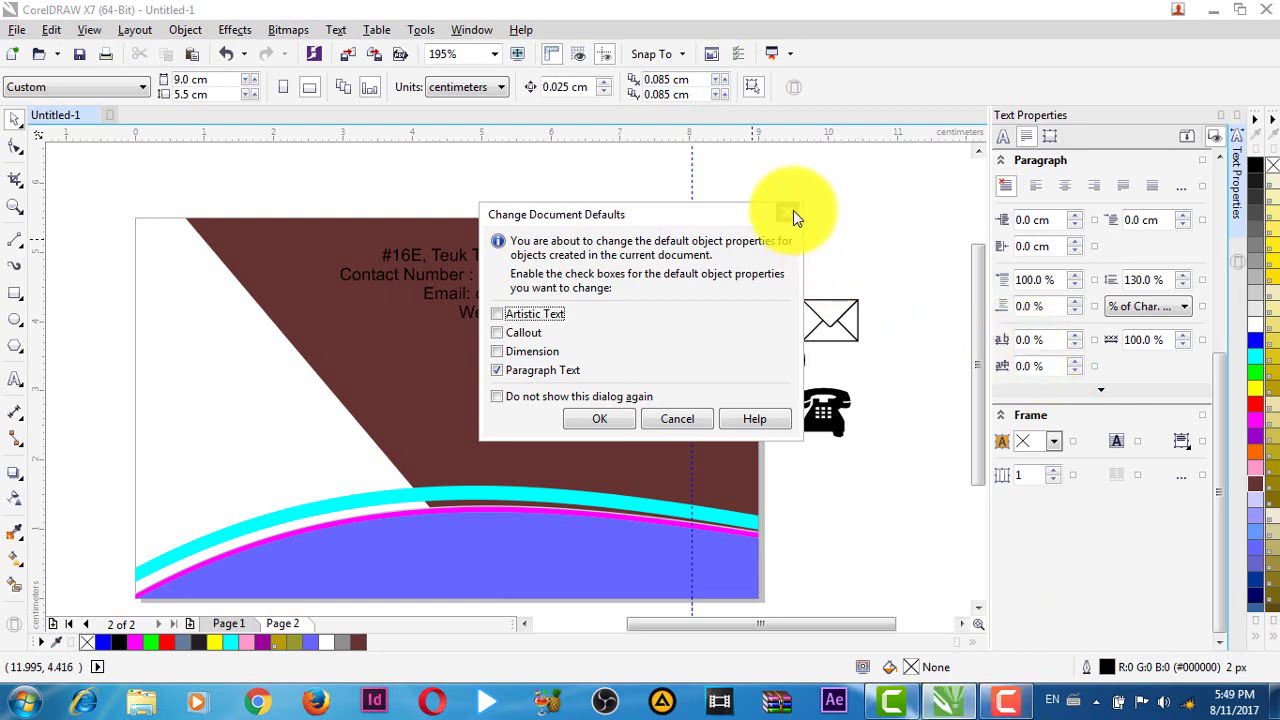
pyautogui.click(784, 215)
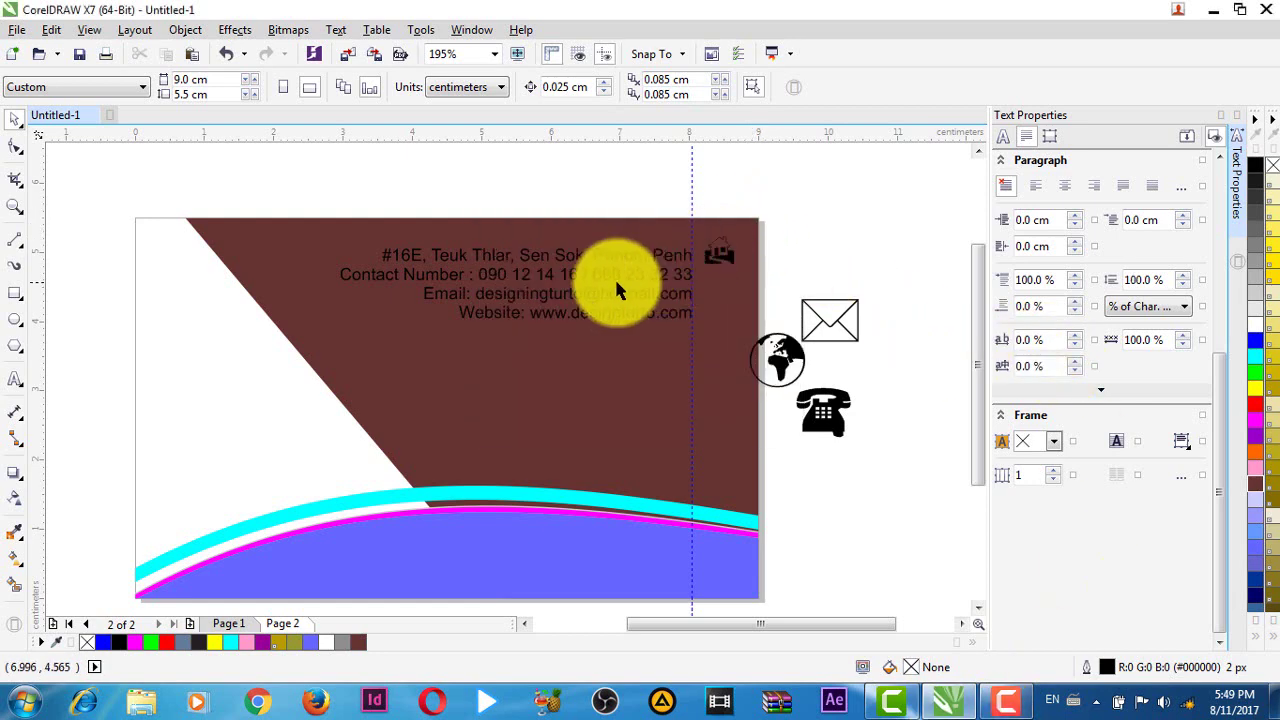
# - Set the contact block's line spacing to 130%, then increase it to 170%
pyautogui.click(606, 271)
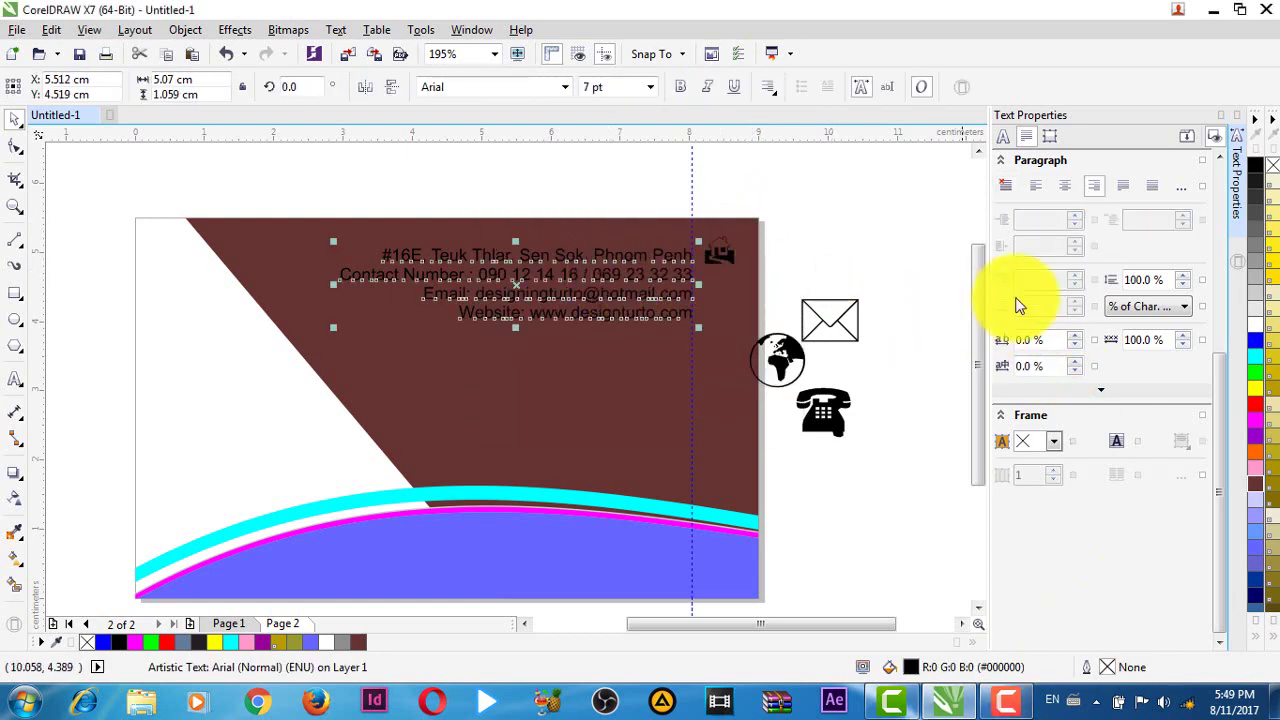
pyautogui.doubleClick(1143, 279)
pyautogui.write('130')
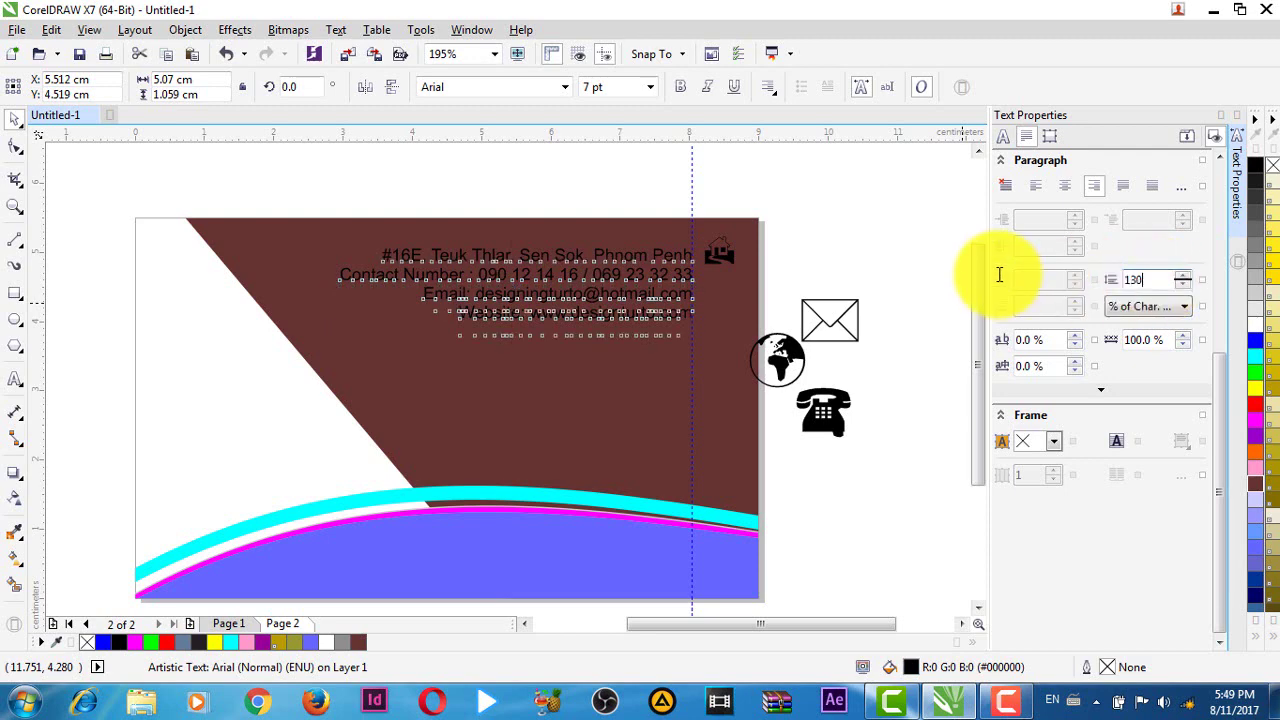
pyautogui.press('Return')
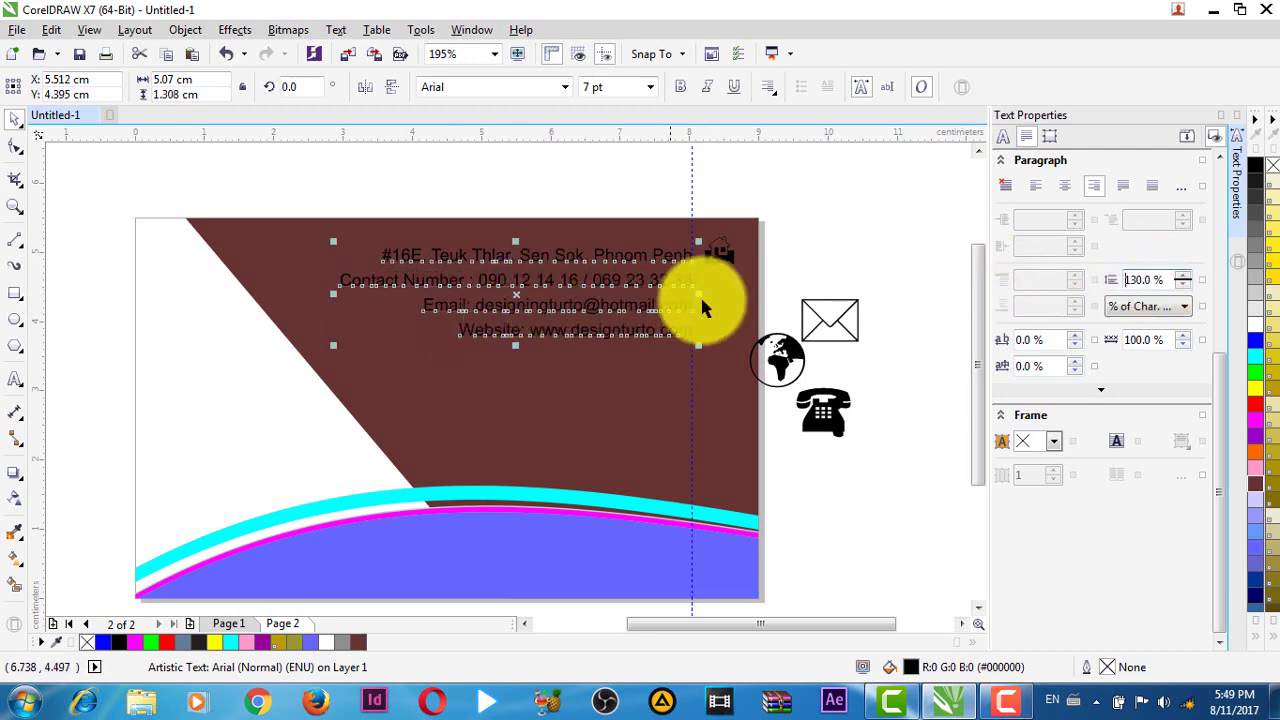
pyautogui.scroll(2, 680, 285)
pyautogui.scroll(-2, 678, 302)
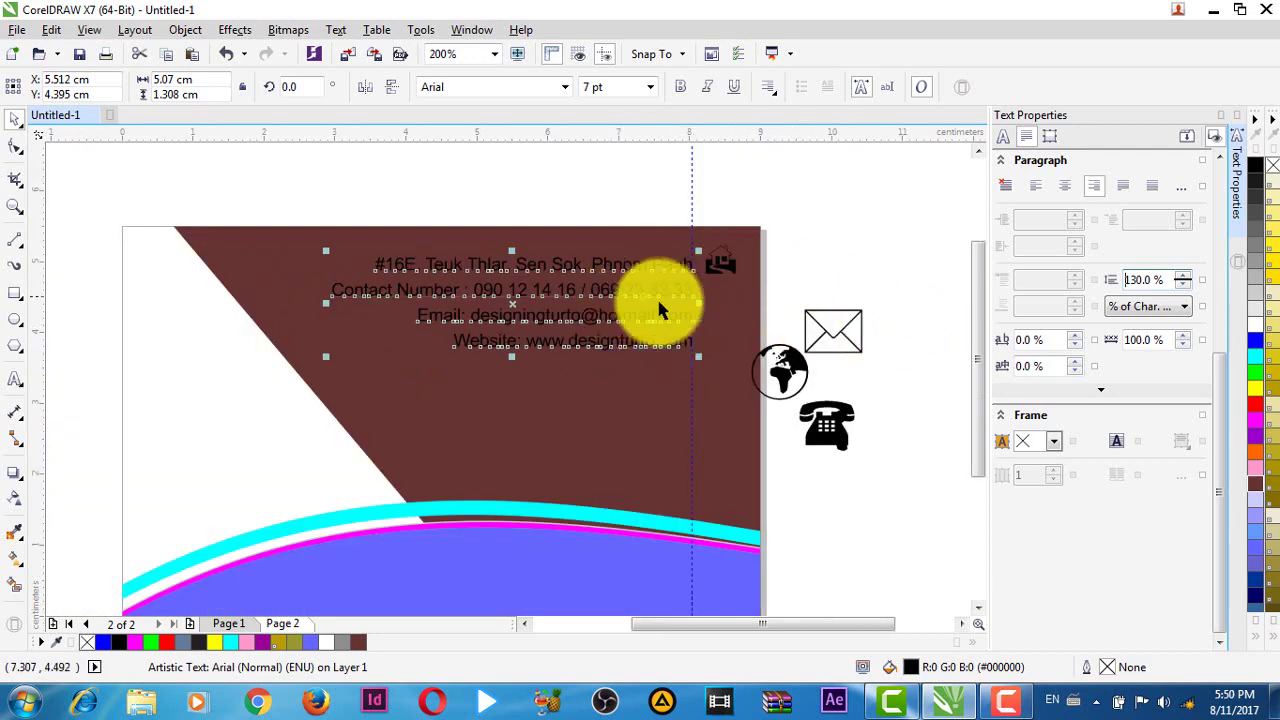
pyautogui.doubleClick(1171, 280)
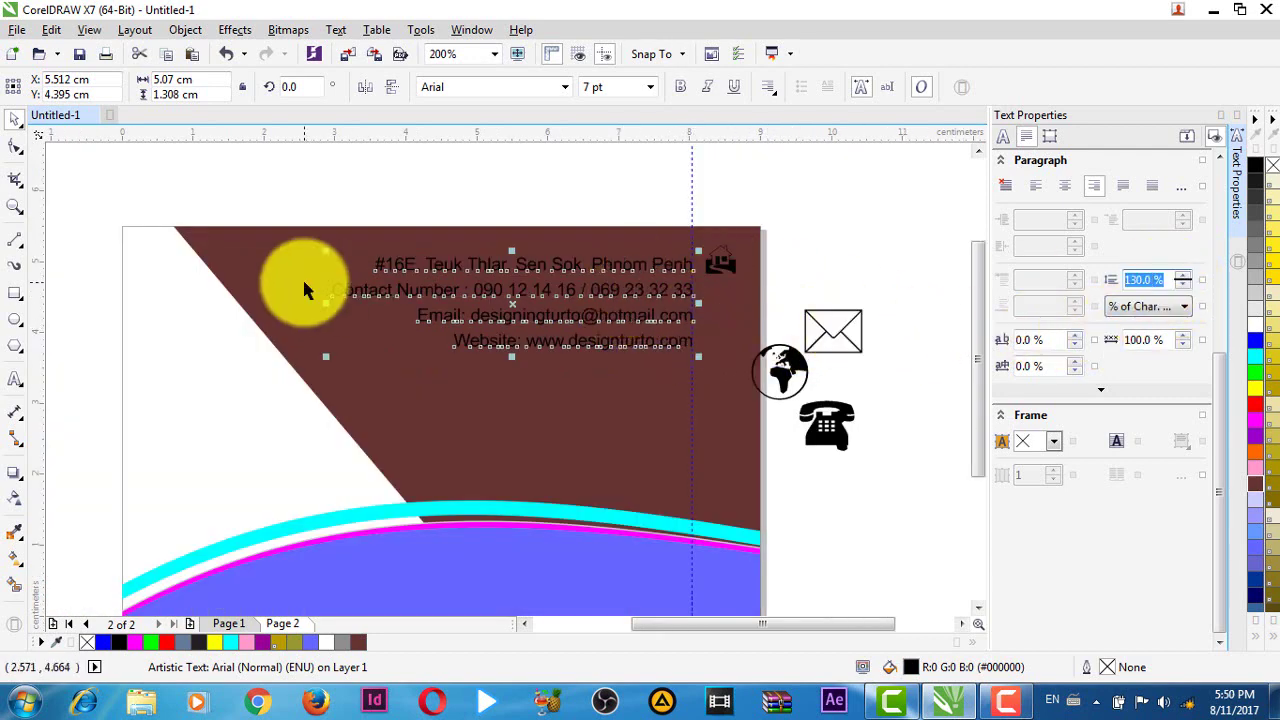
pyautogui.write('170')
pyautogui.press('Return')
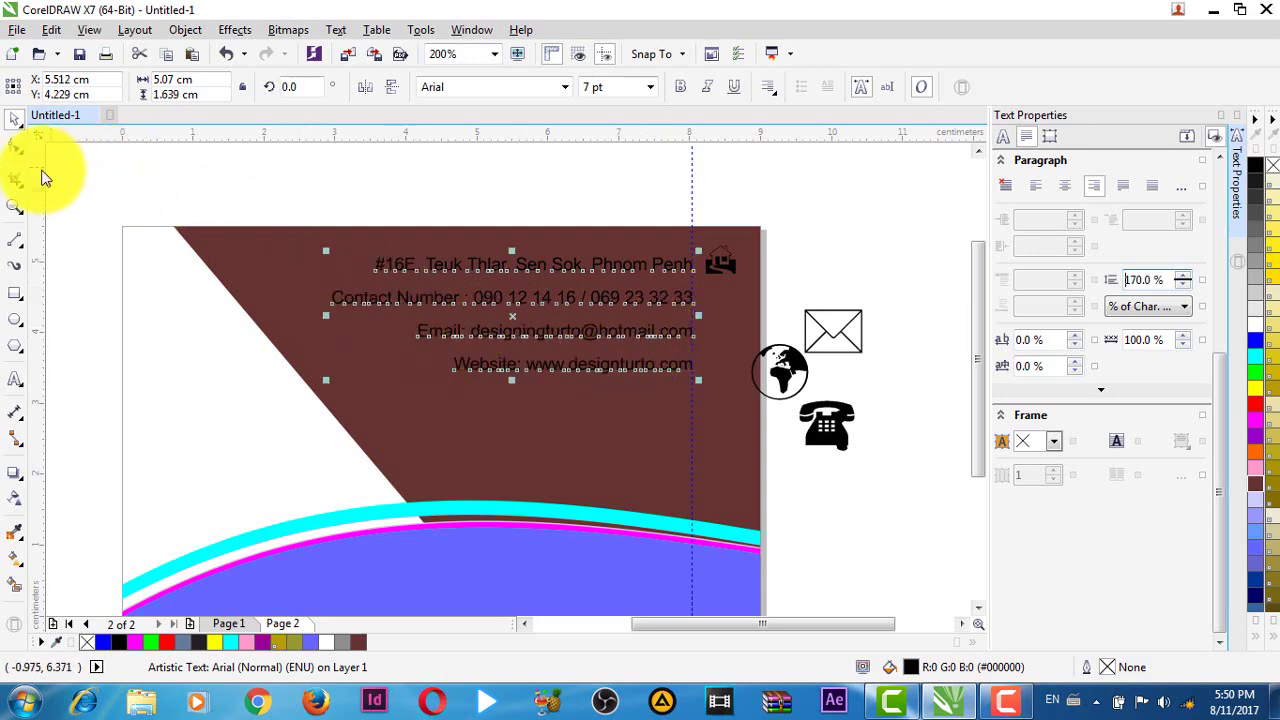
# - Widen the line spacing to about 222% with the spacing handle and lower the block slightly
pyautogui.click(16, 148)
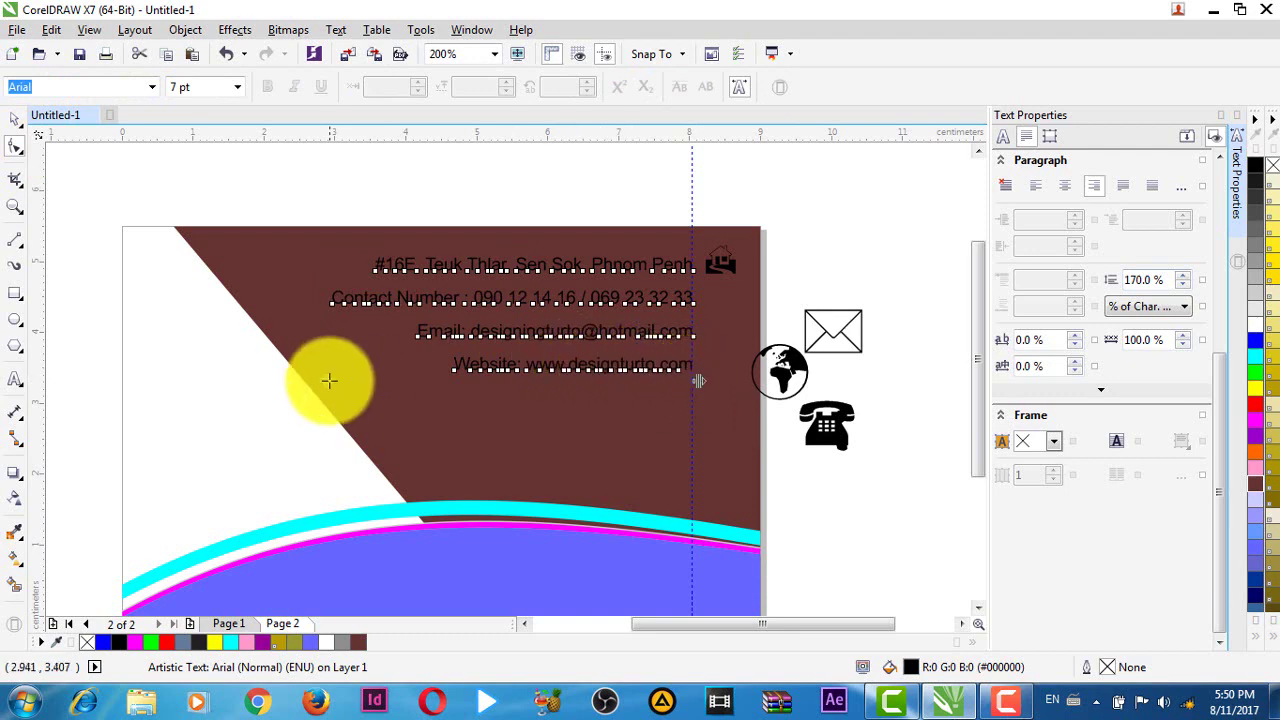
pyautogui.moveTo(325, 380); pyautogui.dragTo(274, 411)
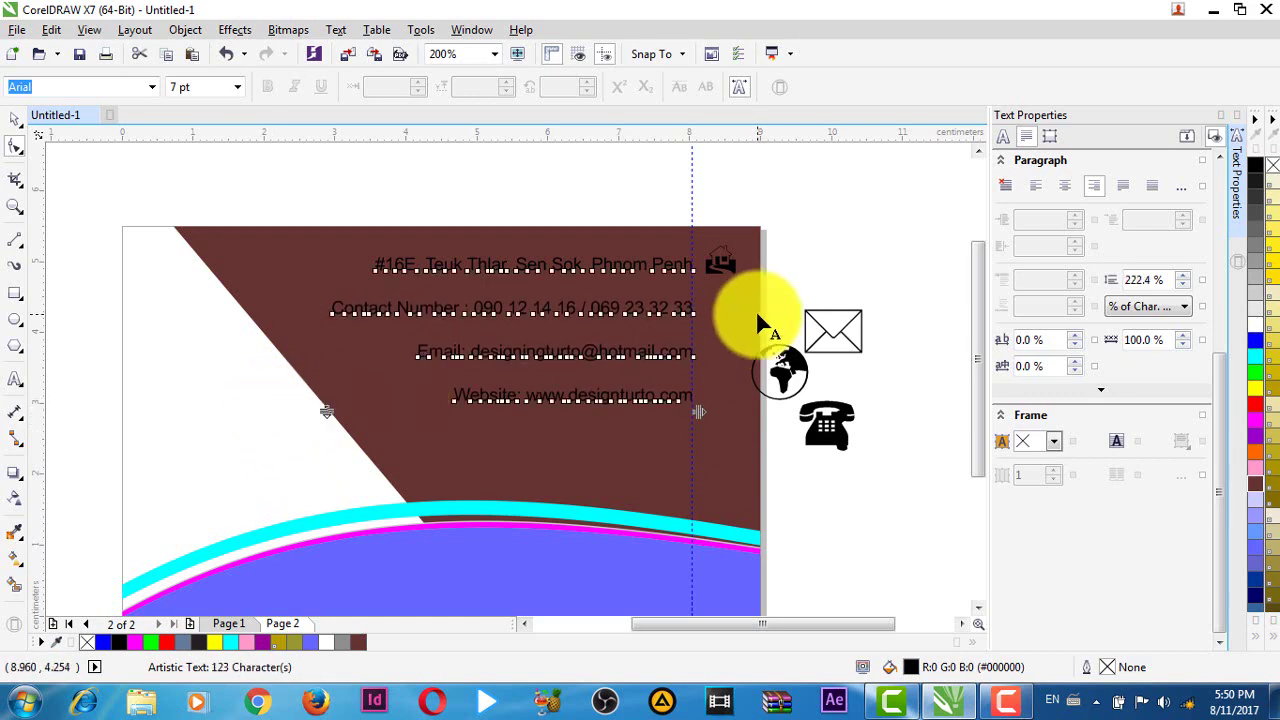
pyautogui.press('space')
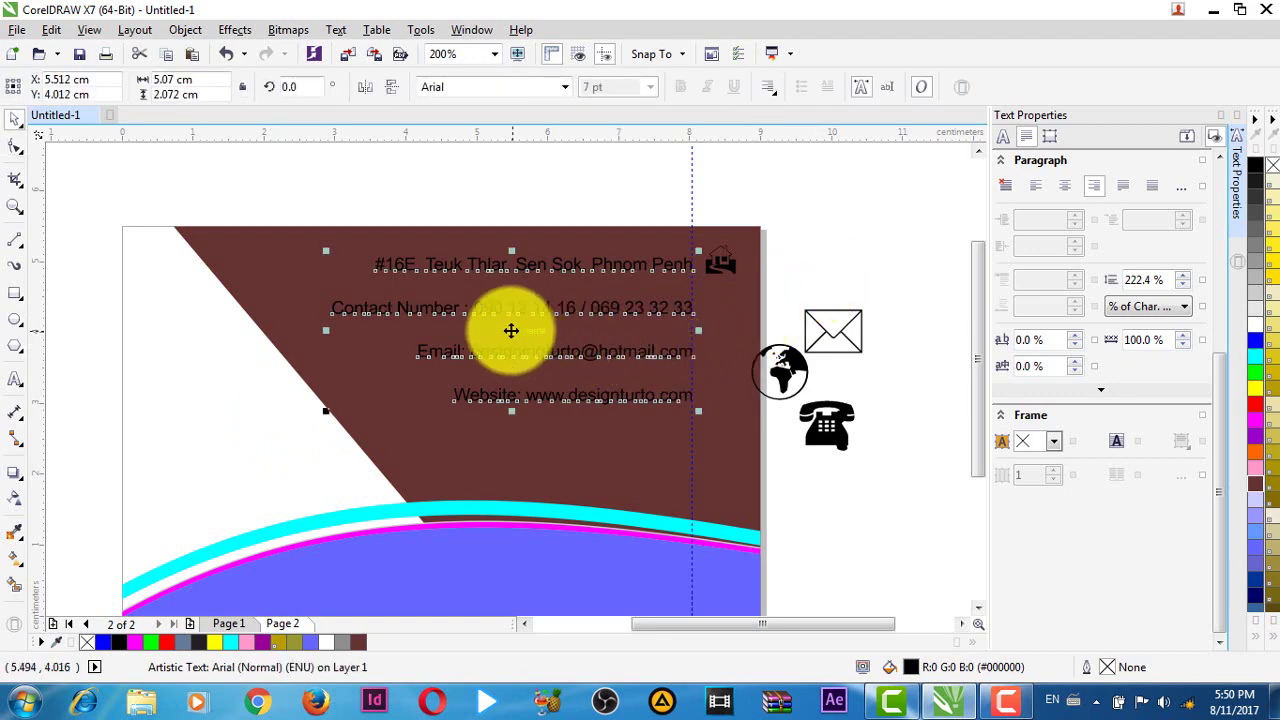
pyautogui.moveTo(511, 330); pyautogui.dragTo(503, 360)
# - Recolour the contact text block white
pyautogui.click(820, 238)
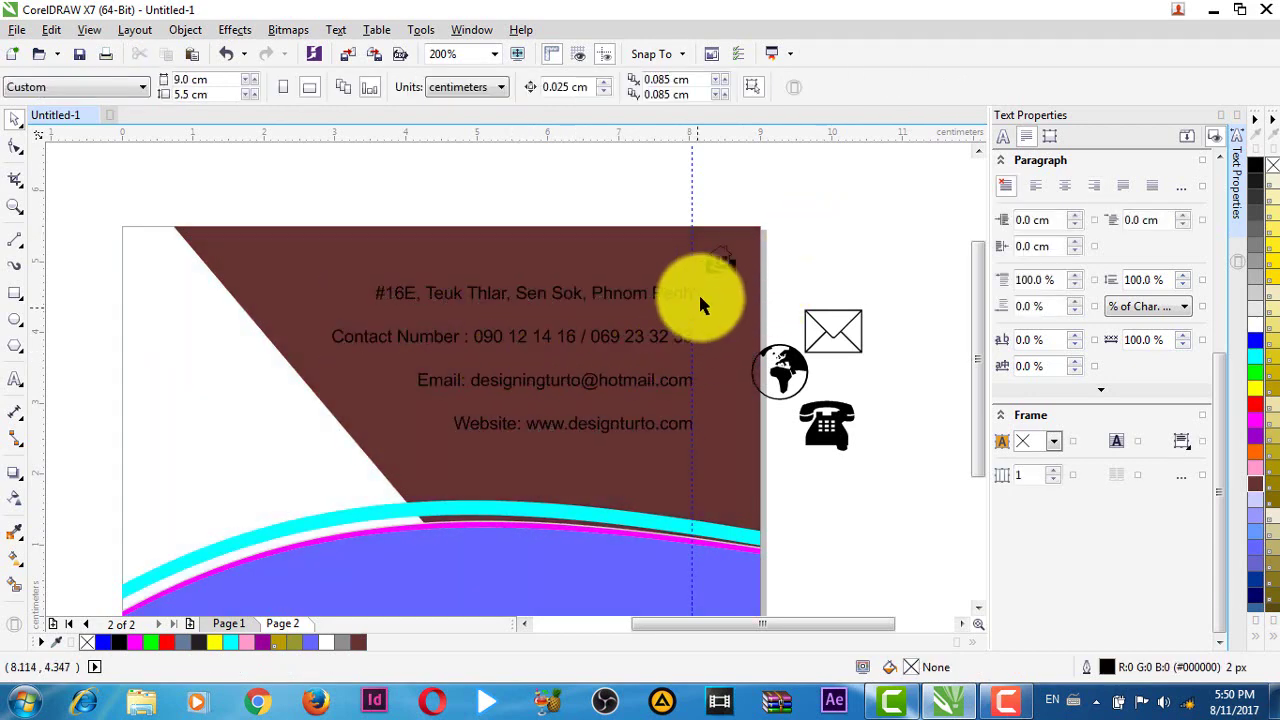
pyautogui.click(646, 296)
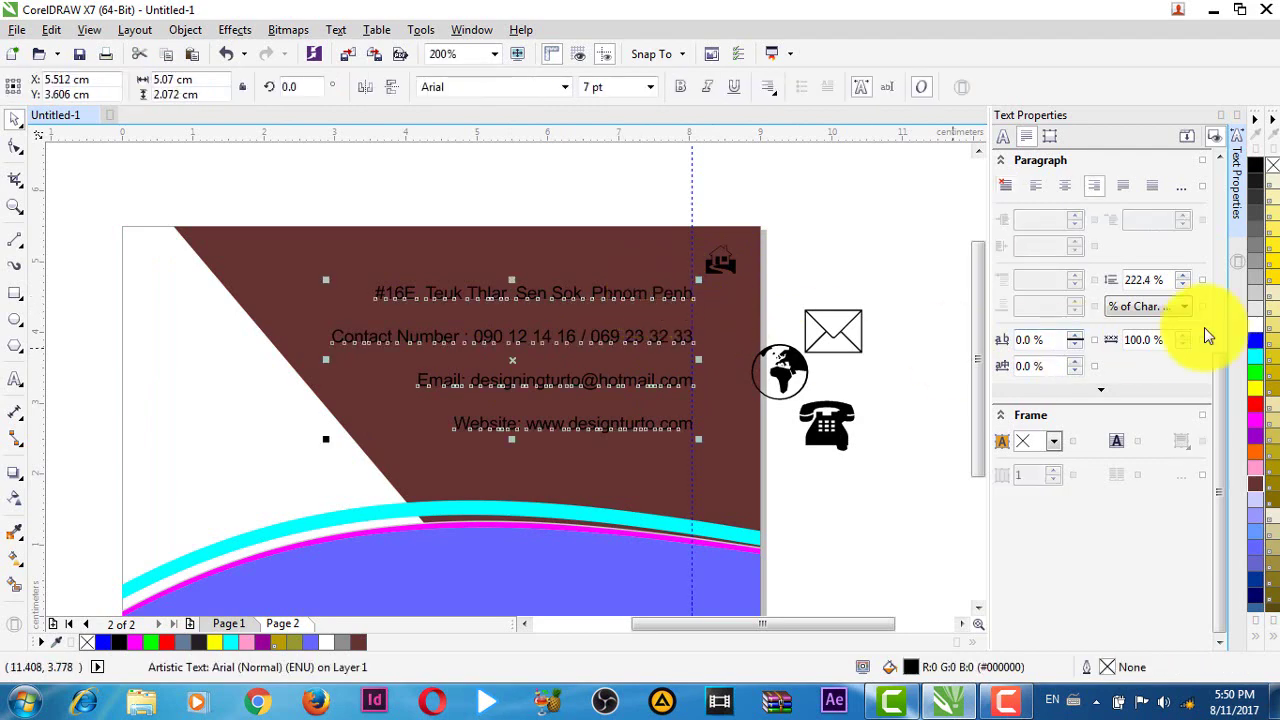
pyautogui.click(1255, 333)
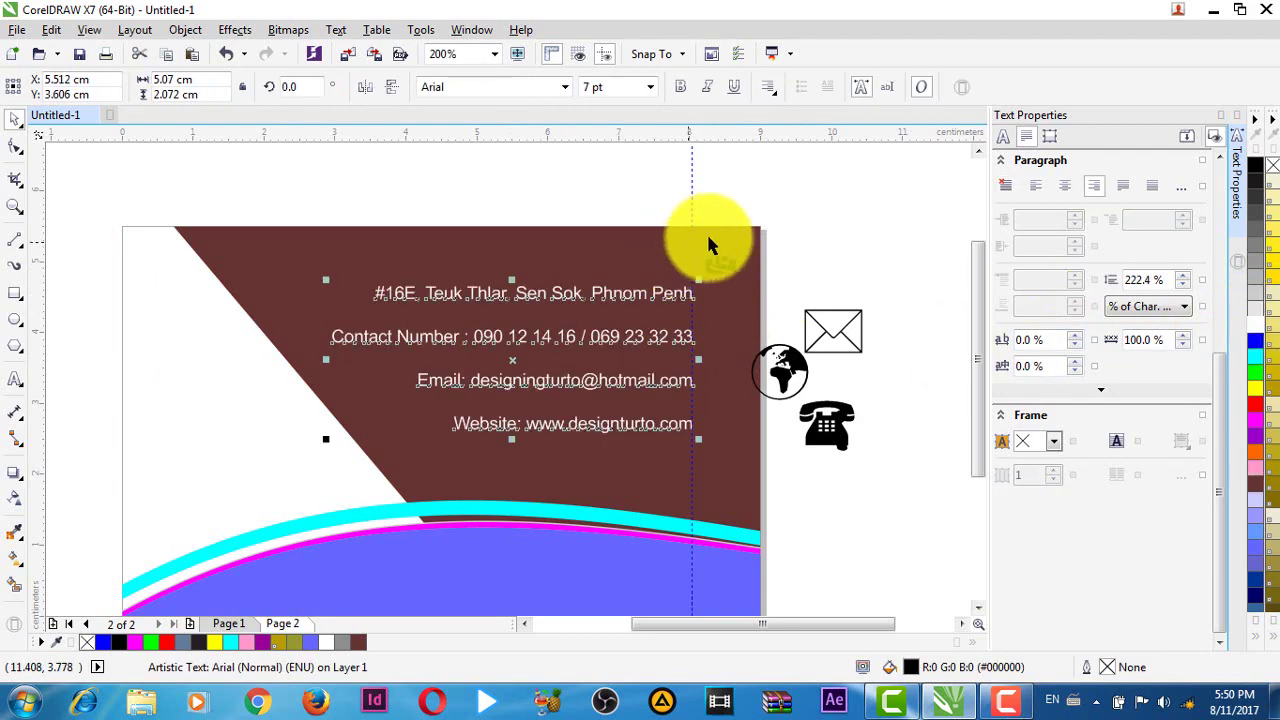
pyautogui.click(811, 230)
pyautogui.scroll(1, 718, 278)
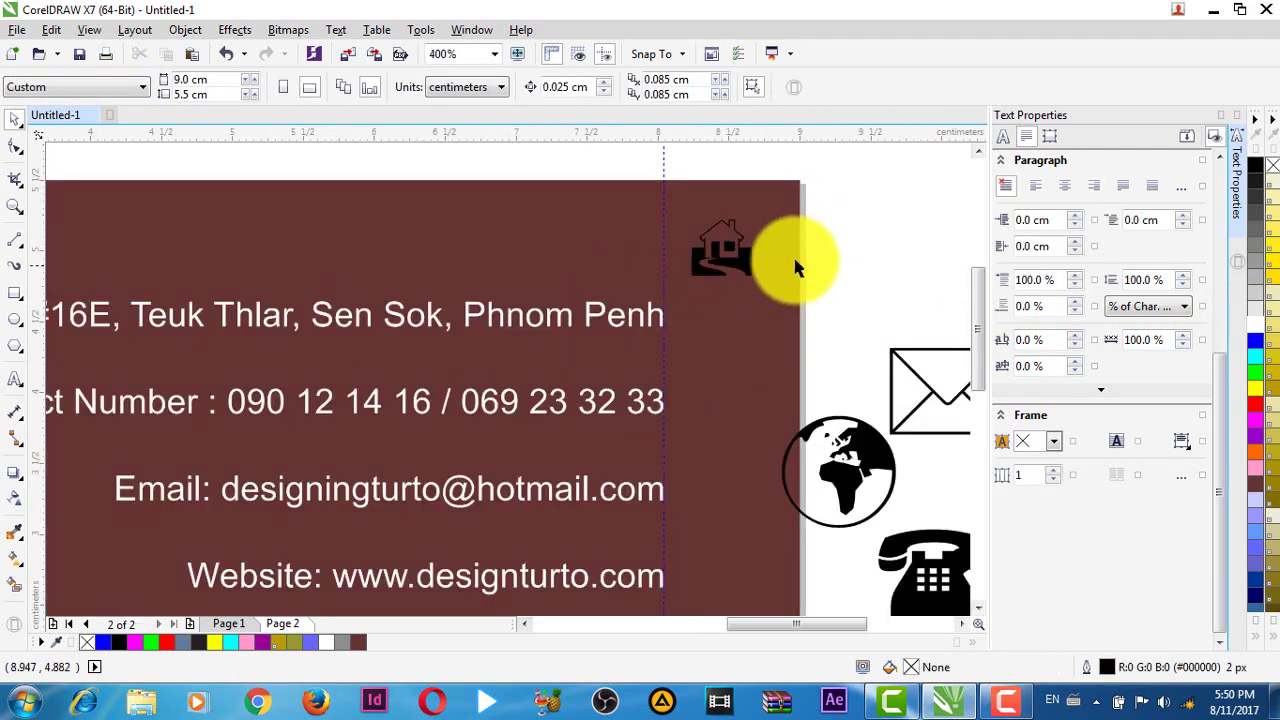
pyautogui.click(725, 242)
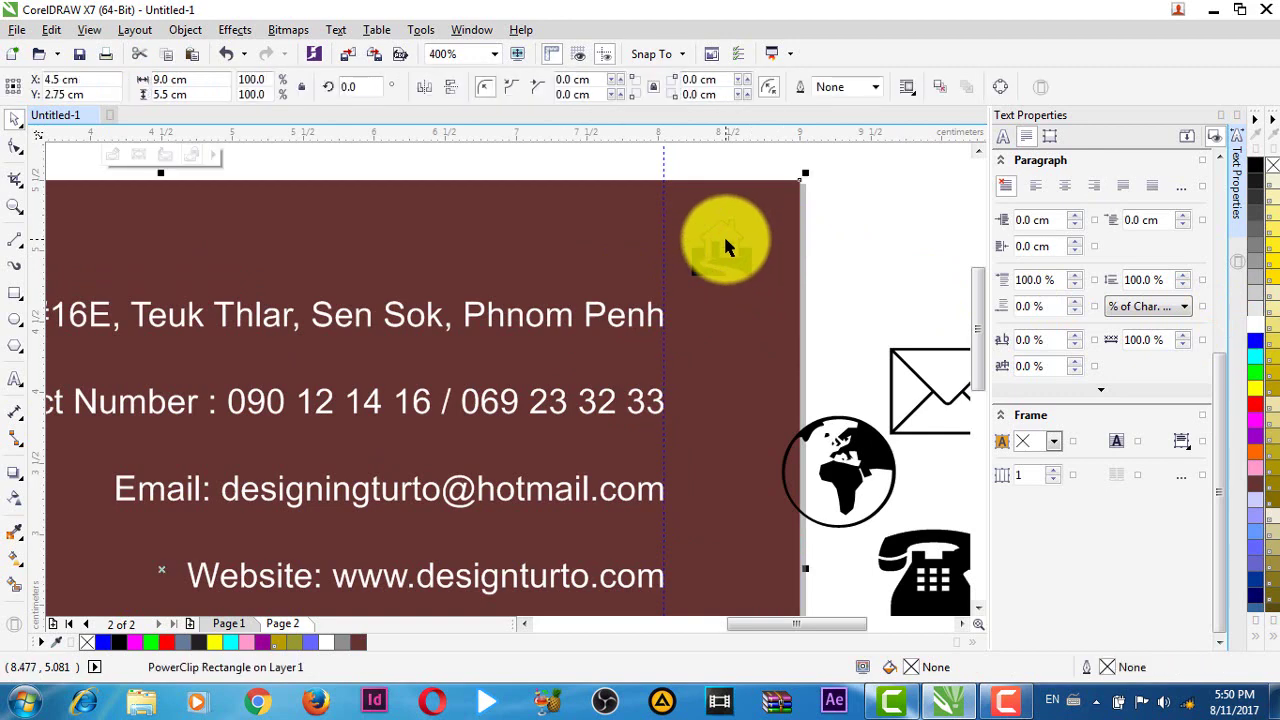
pyautogui.press('Escape')
pyautogui.scroll(-1, 420, 368)
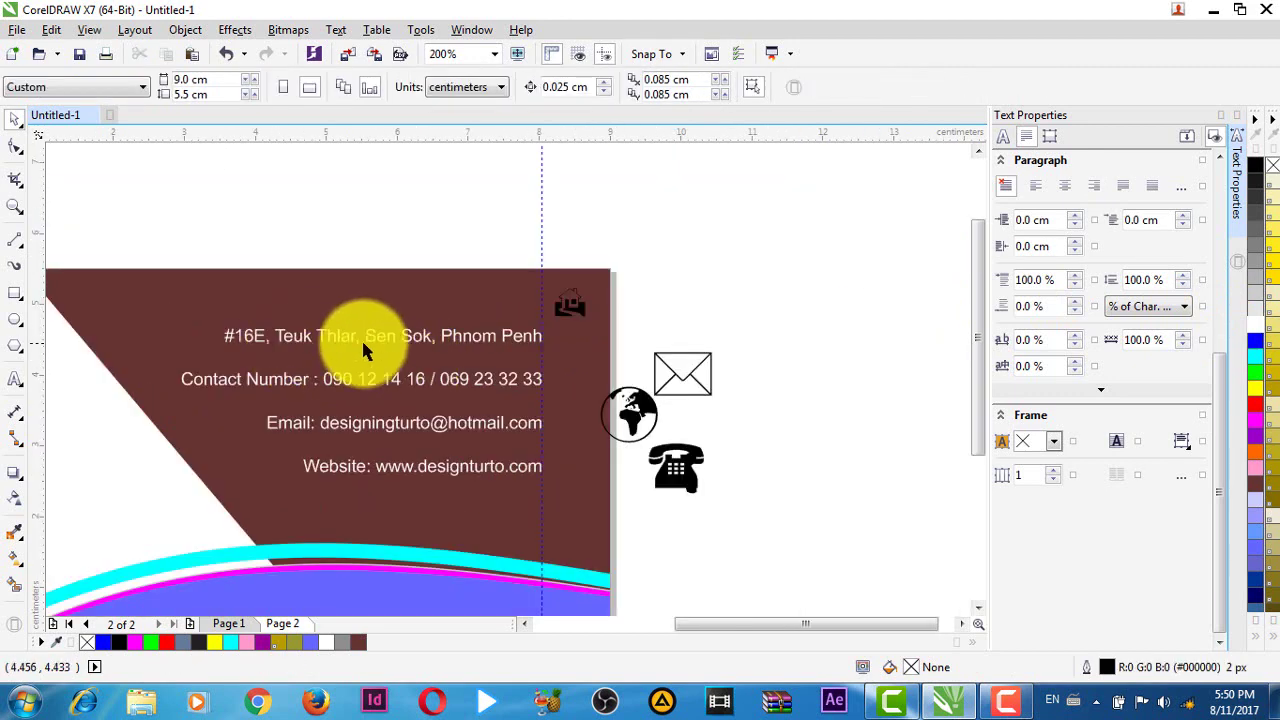
# - Insert 'Address : ' at the start of the street address line
pyautogui.doubleClick(229, 332)
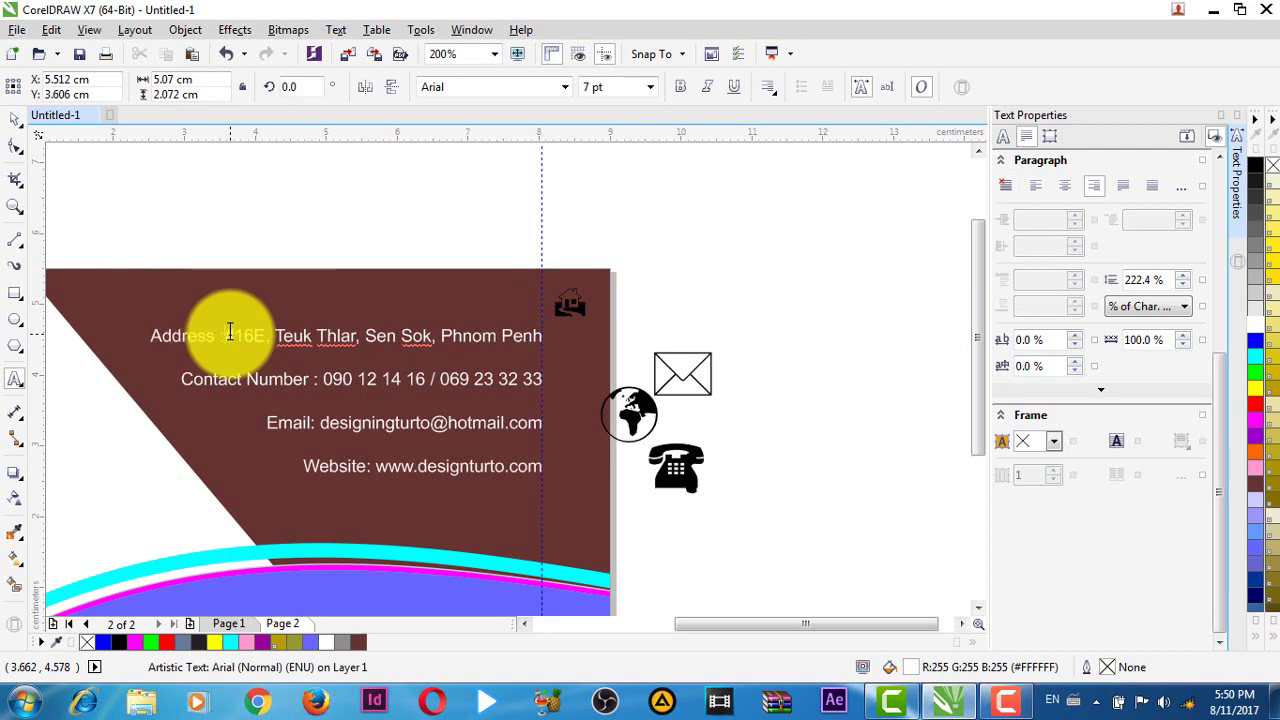
pyautogui.press('Escape')
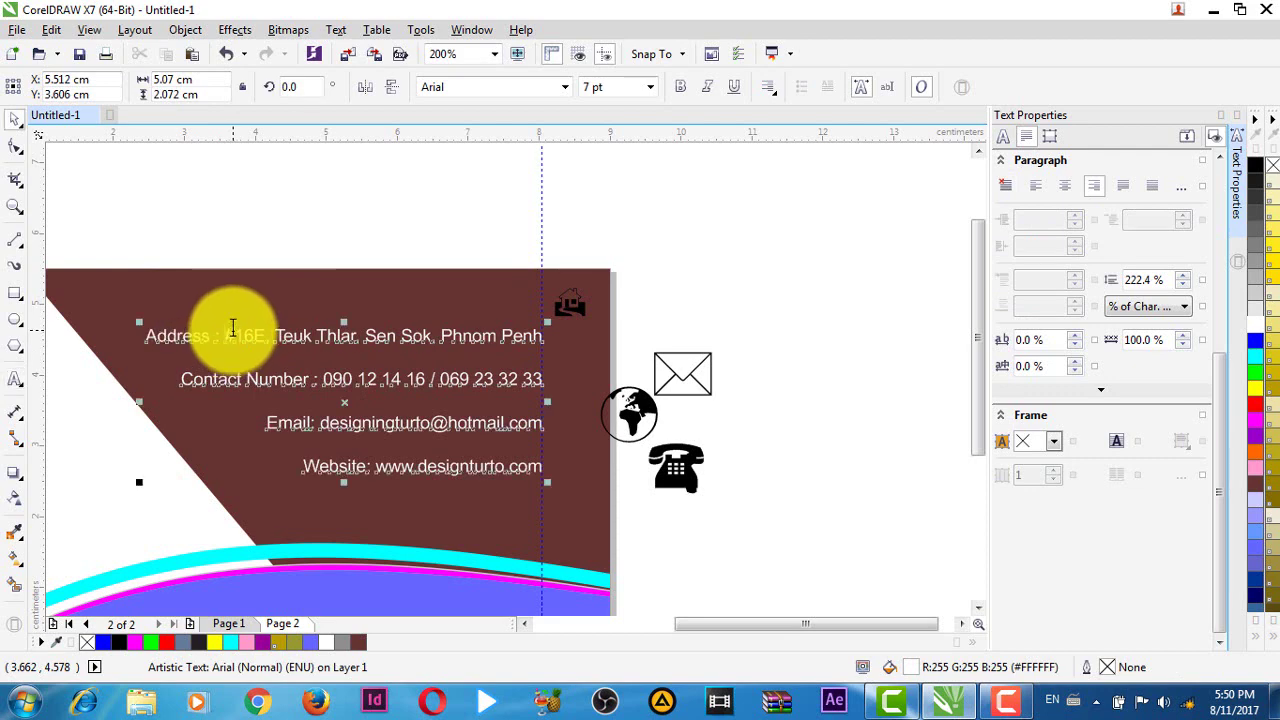
pyautogui.click(302, 209)
# - Place the house icon beside the address line, aligned to a new horizontal guide
pyautogui.scroll(2, 568, 318)
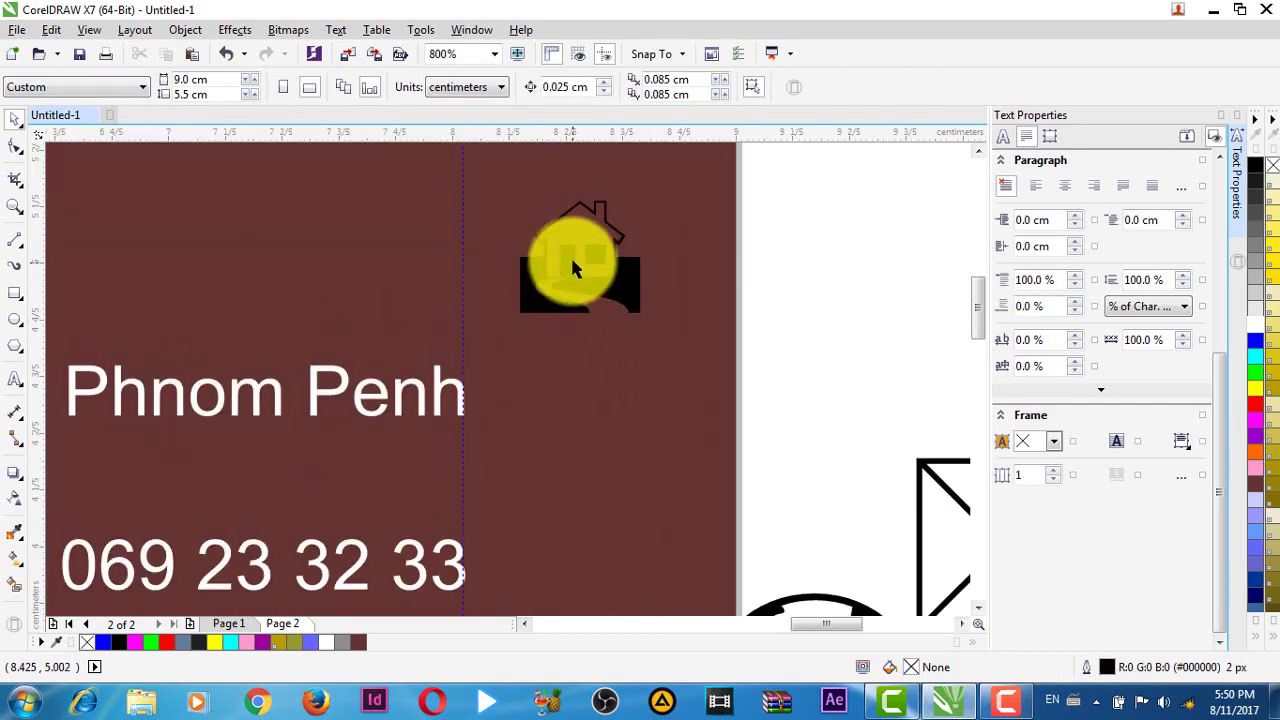
pyautogui.click(570, 242)
pyautogui.click(570, 257)
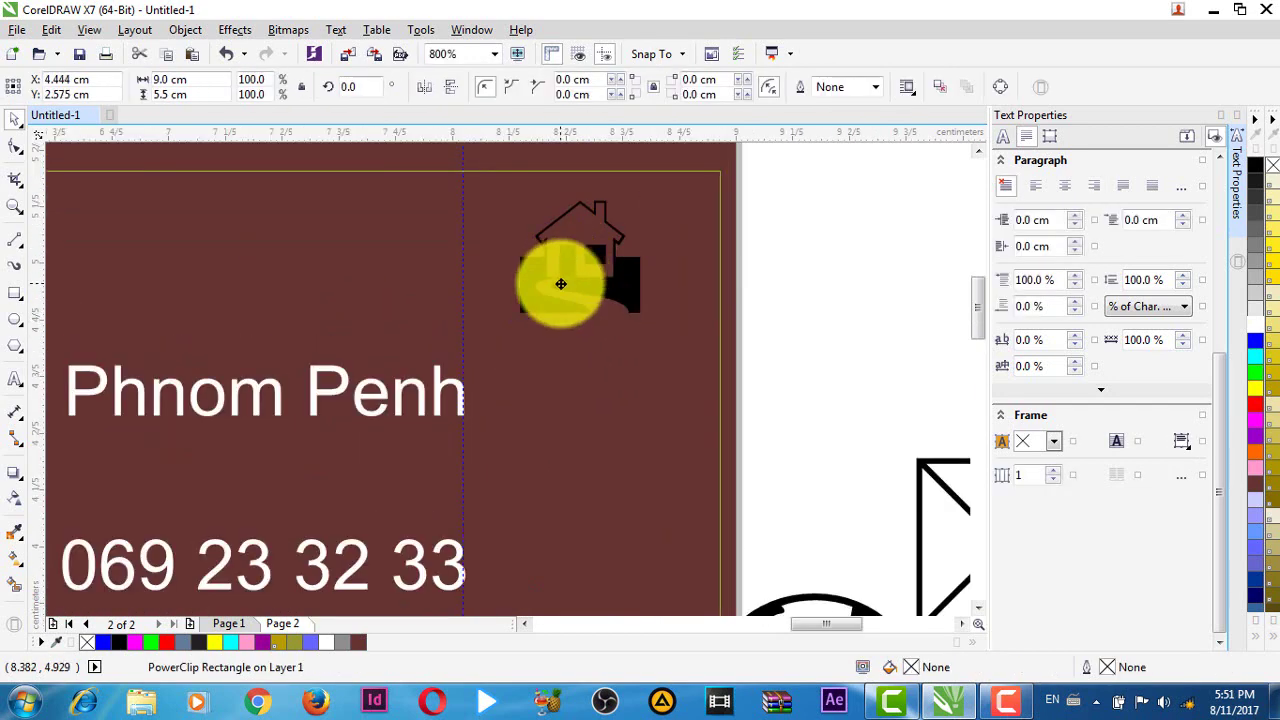
pyautogui.click(848, 256)
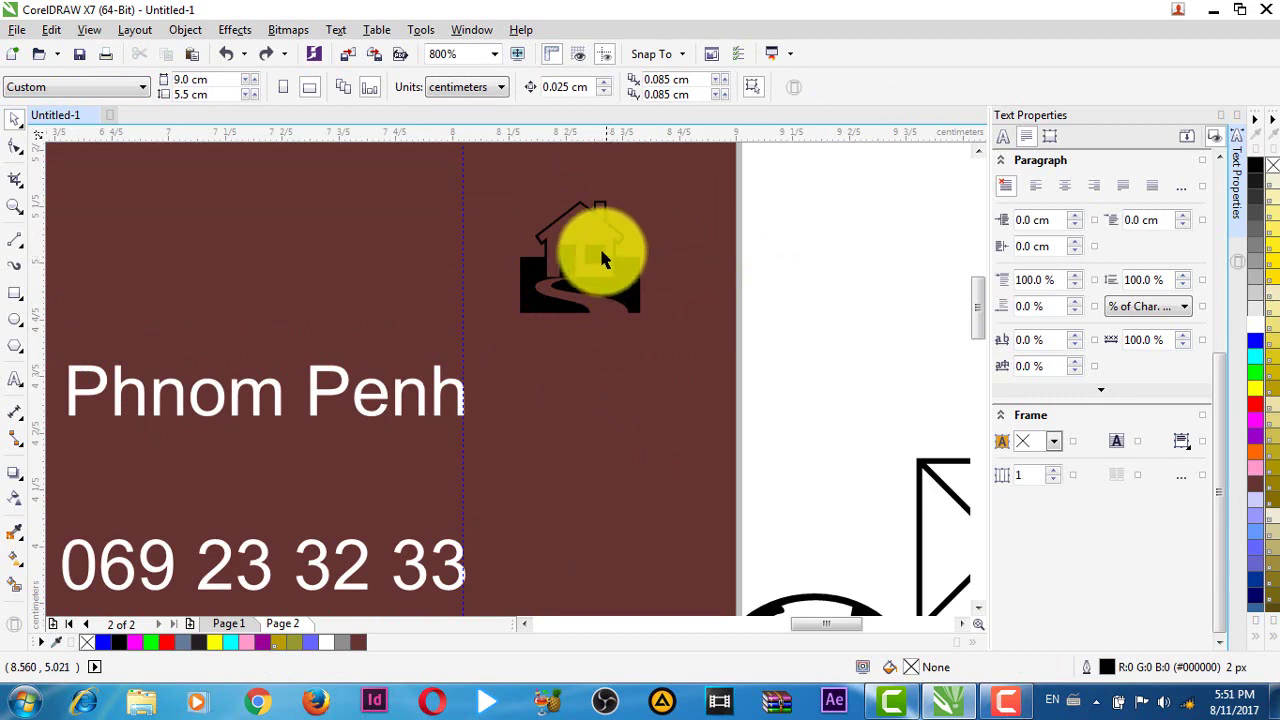
pyautogui.moveTo(603, 254); pyautogui.dragTo(577, 350)
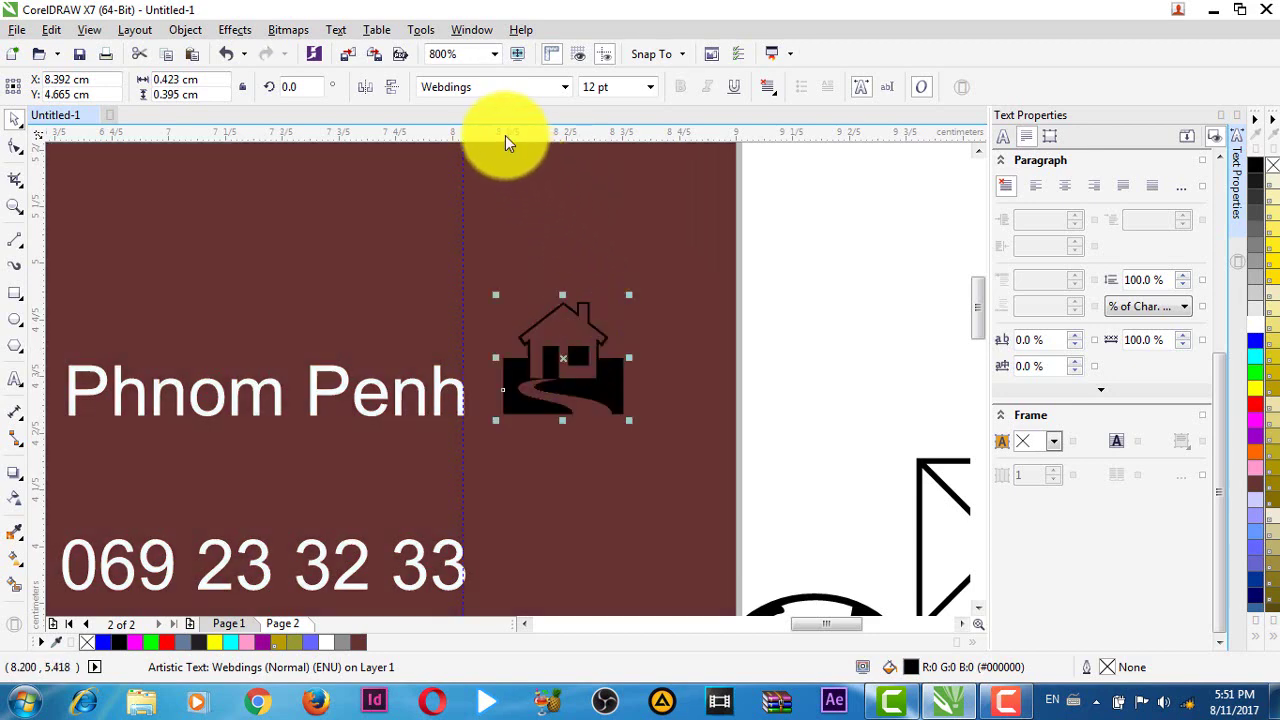
pyautogui.moveTo(505, 133); pyautogui.dragTo(509, 416)
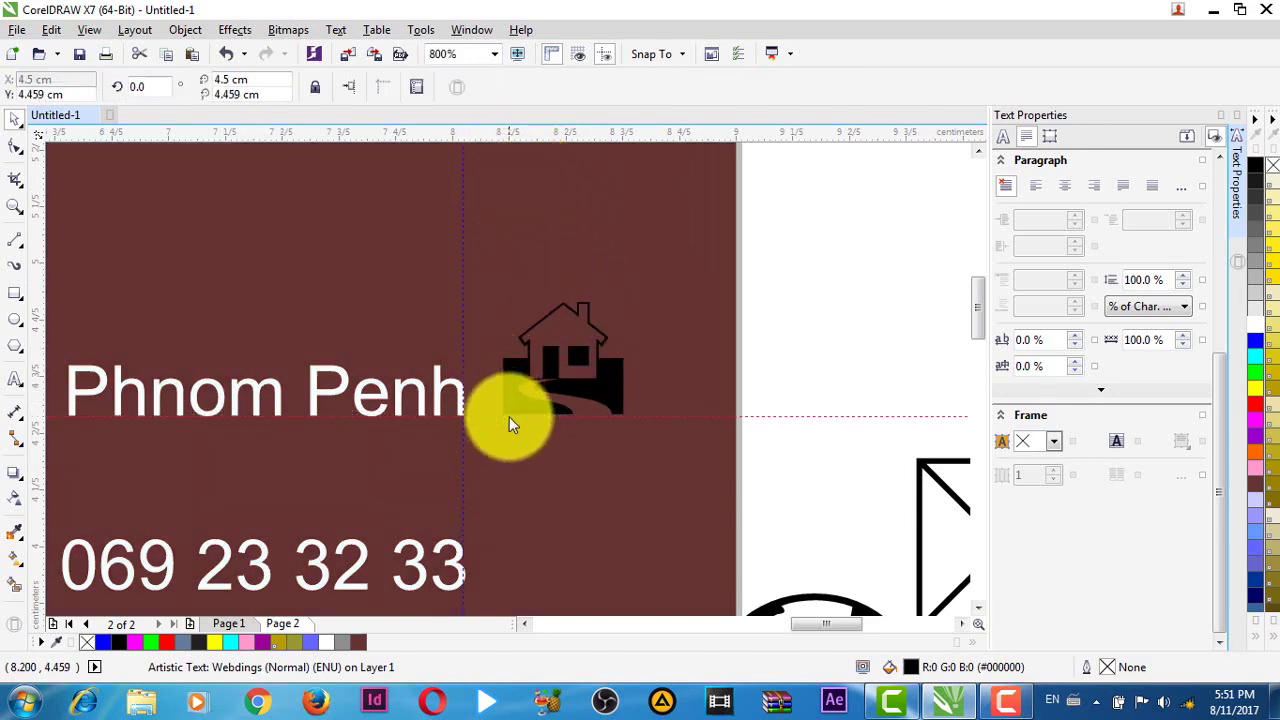
pyautogui.click(590, 373)
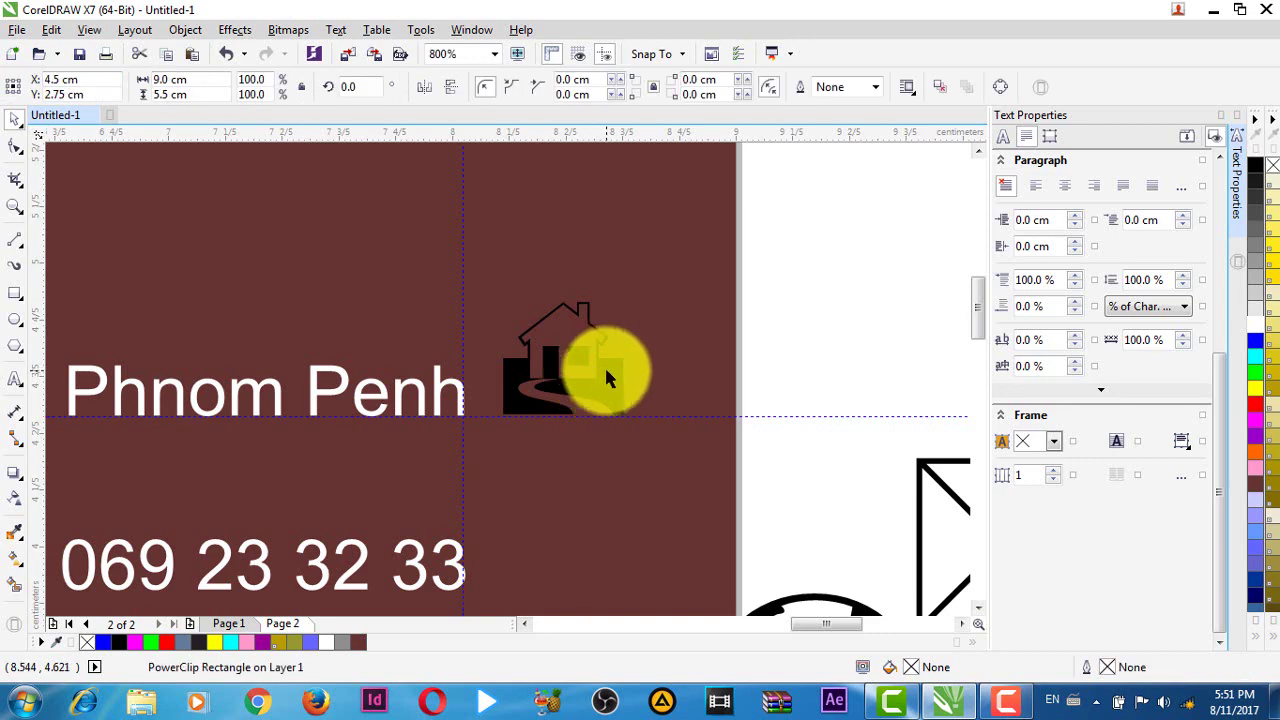
pyautogui.click(605, 368)
pyautogui.press('Down')
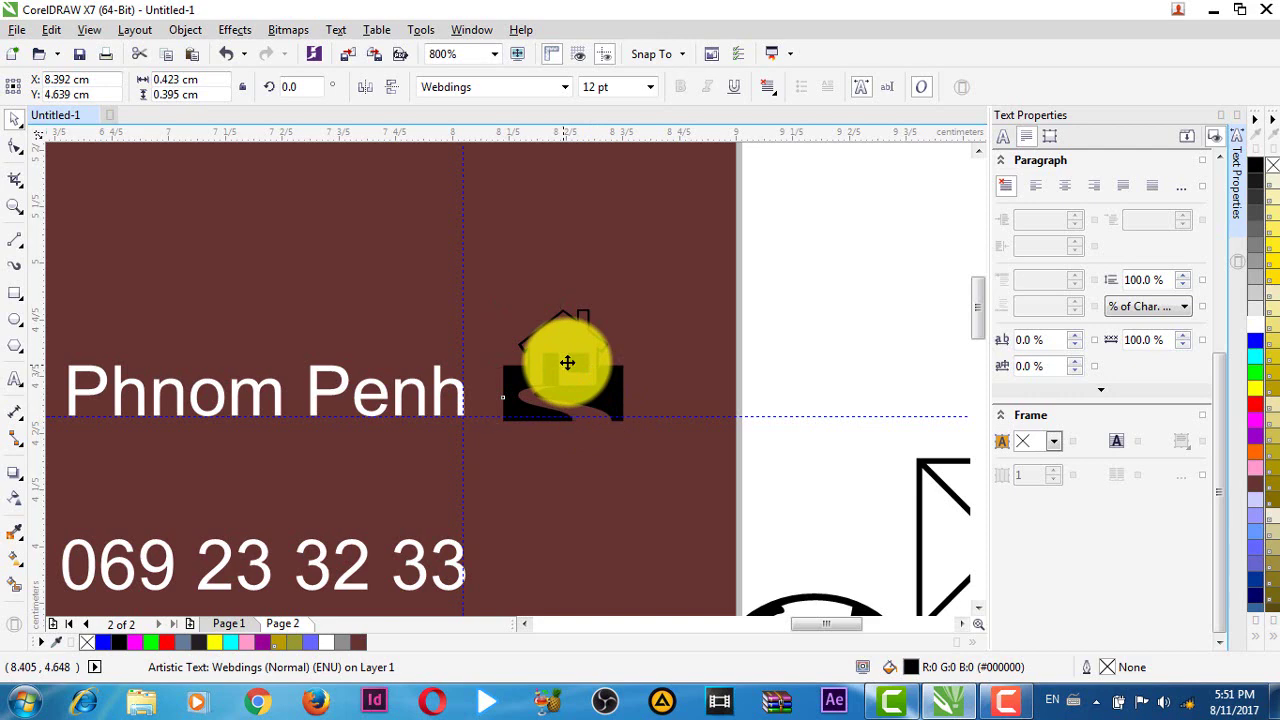
pyautogui.moveTo(567, 362); pyautogui.dragTo(598, 363)
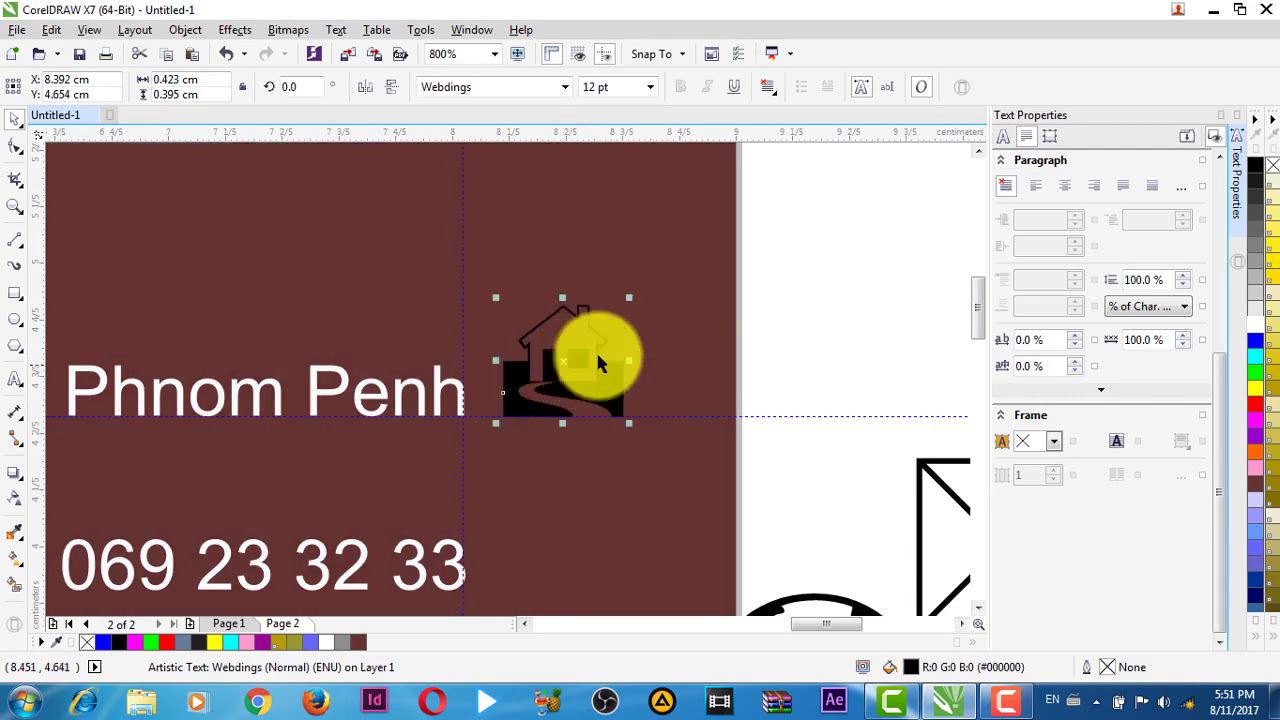
# - Move the telephone icon onto the card beside the contact number
pyautogui.scroll(-4, 691, 457)
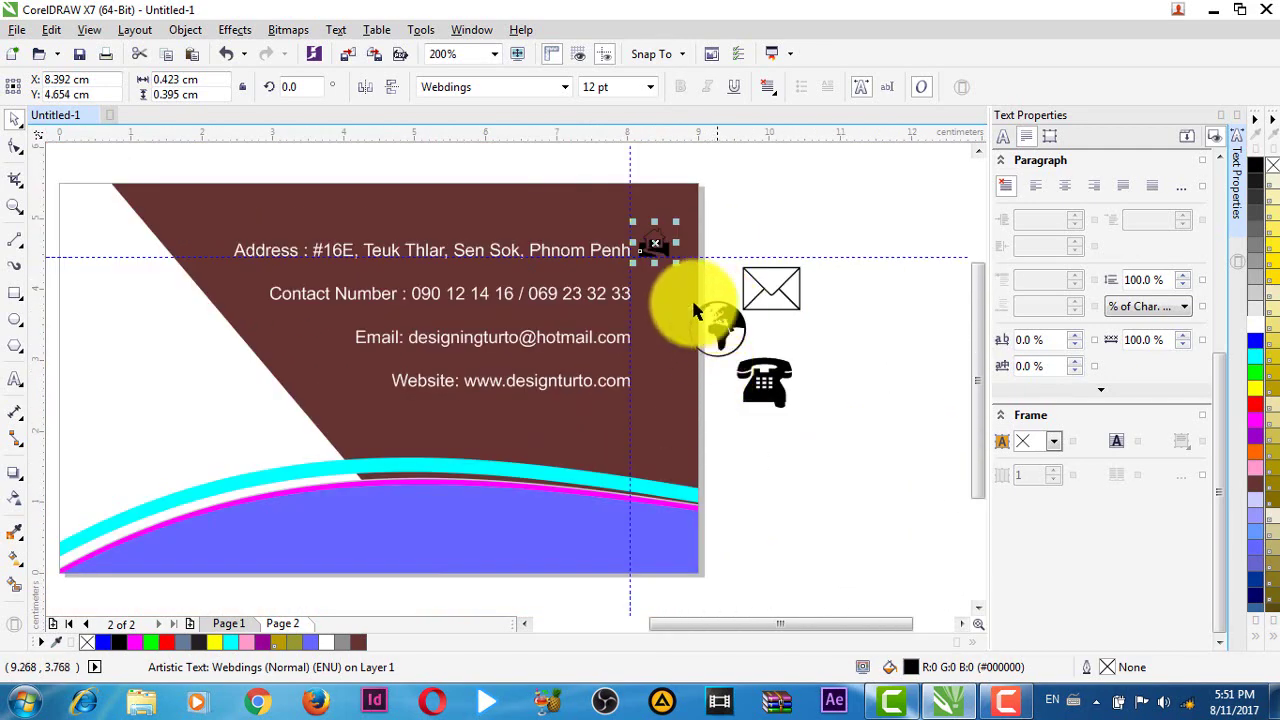
pyautogui.scroll(2, 634, 288)
pyautogui.scroll(-2, 603, 308)
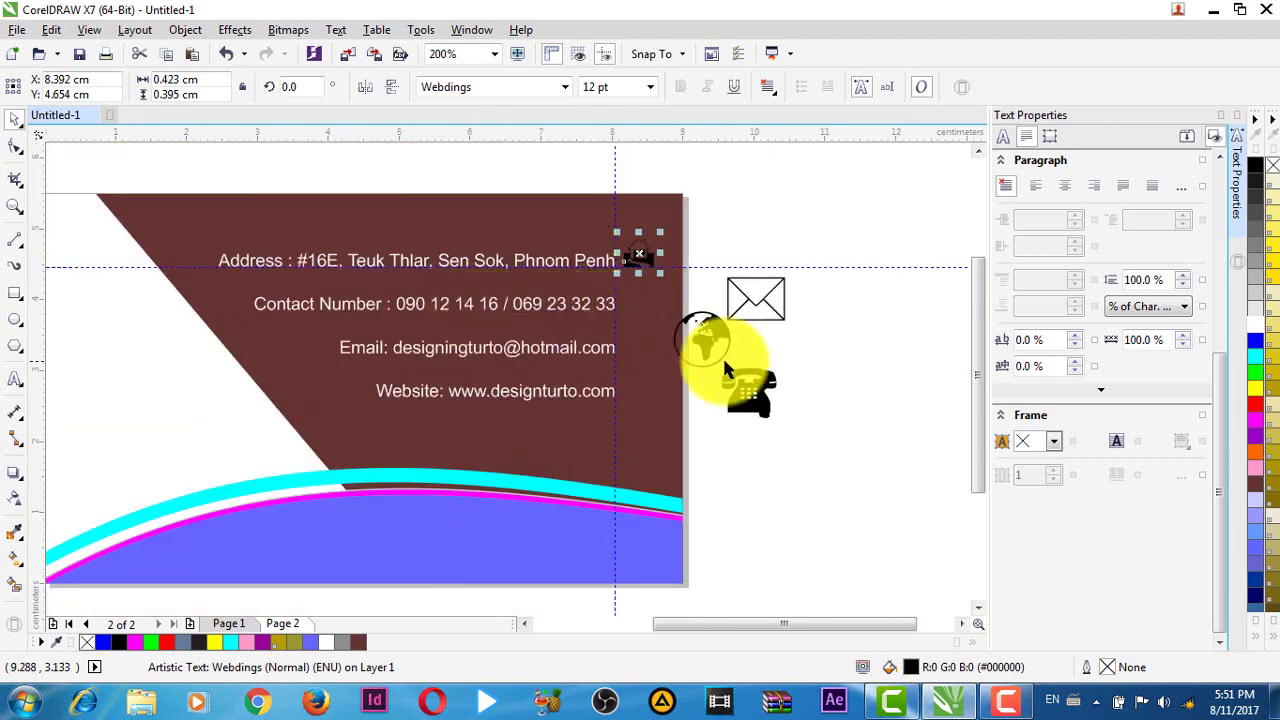
pyautogui.moveTo(745, 388); pyautogui.dragTo(648, 314)
pyautogui.scroll(6, 686, 323)
# - Add a guide at the contact number line and shrink the telephone icon beside it
pyautogui.scroll(-2, 694, 320)
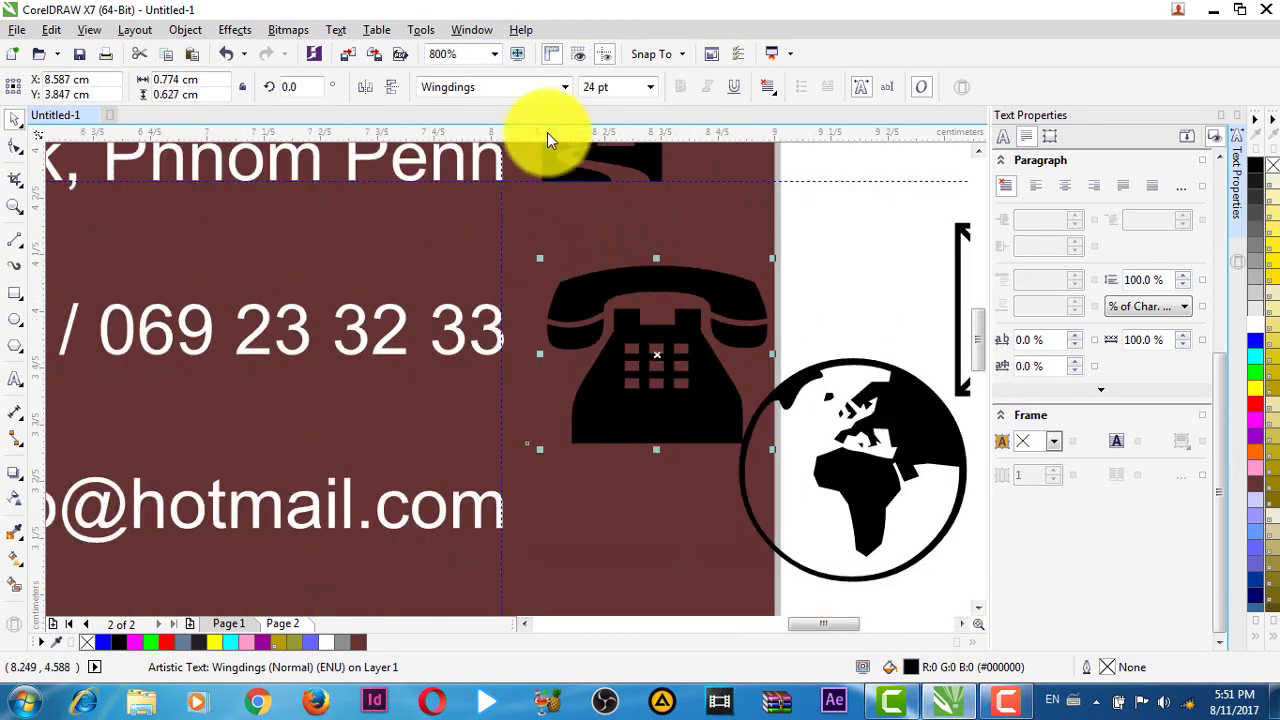
pyautogui.moveTo(538, 134); pyautogui.dragTo(557, 353)
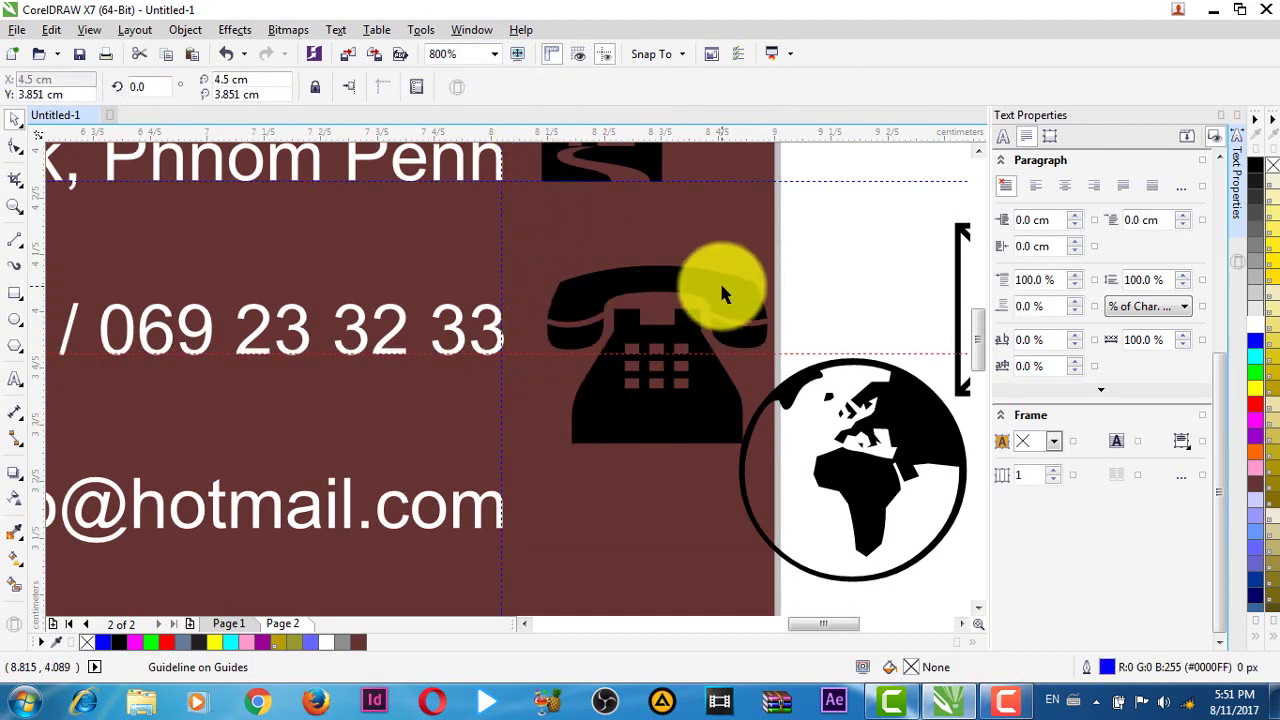
pyautogui.click(724, 290)
pyautogui.moveTo(771, 257); pyautogui.dragTo(601, 292)
# - Move the envelope icon onto the card's brown area
pyautogui.scroll(-1, 750, 336)
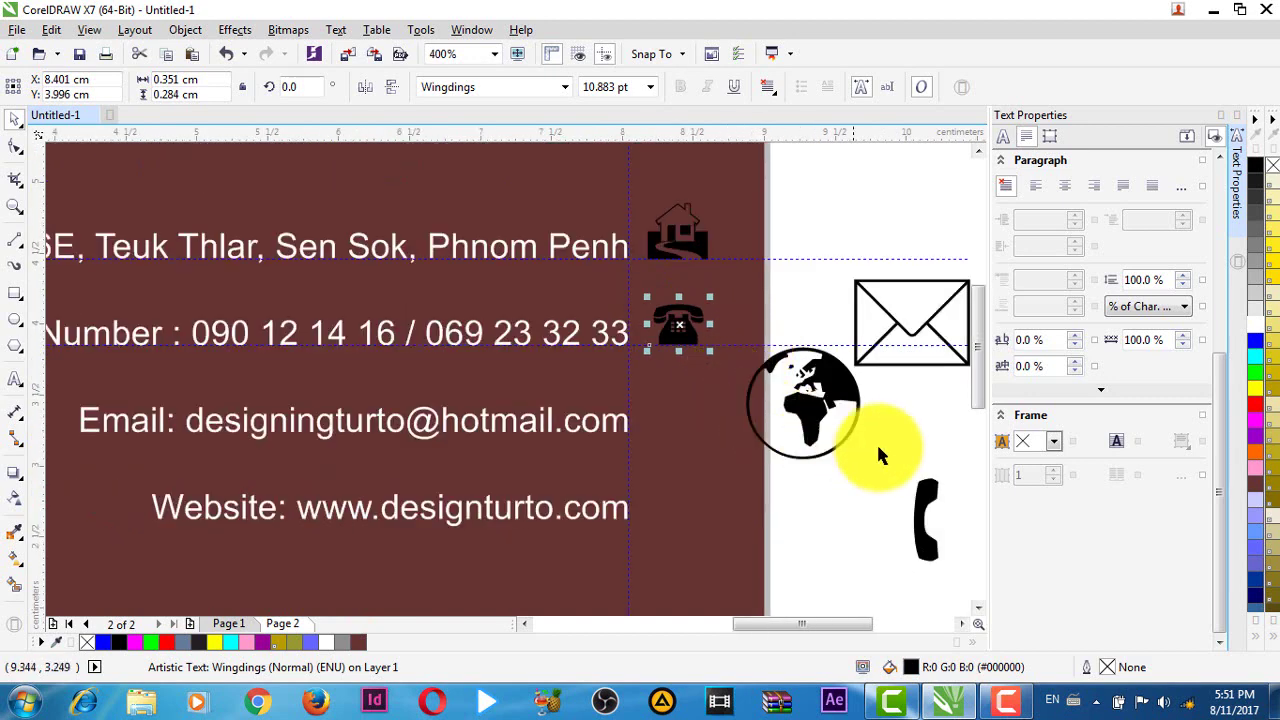
pyautogui.moveTo(913, 464); pyautogui.dragTo(806, 385)
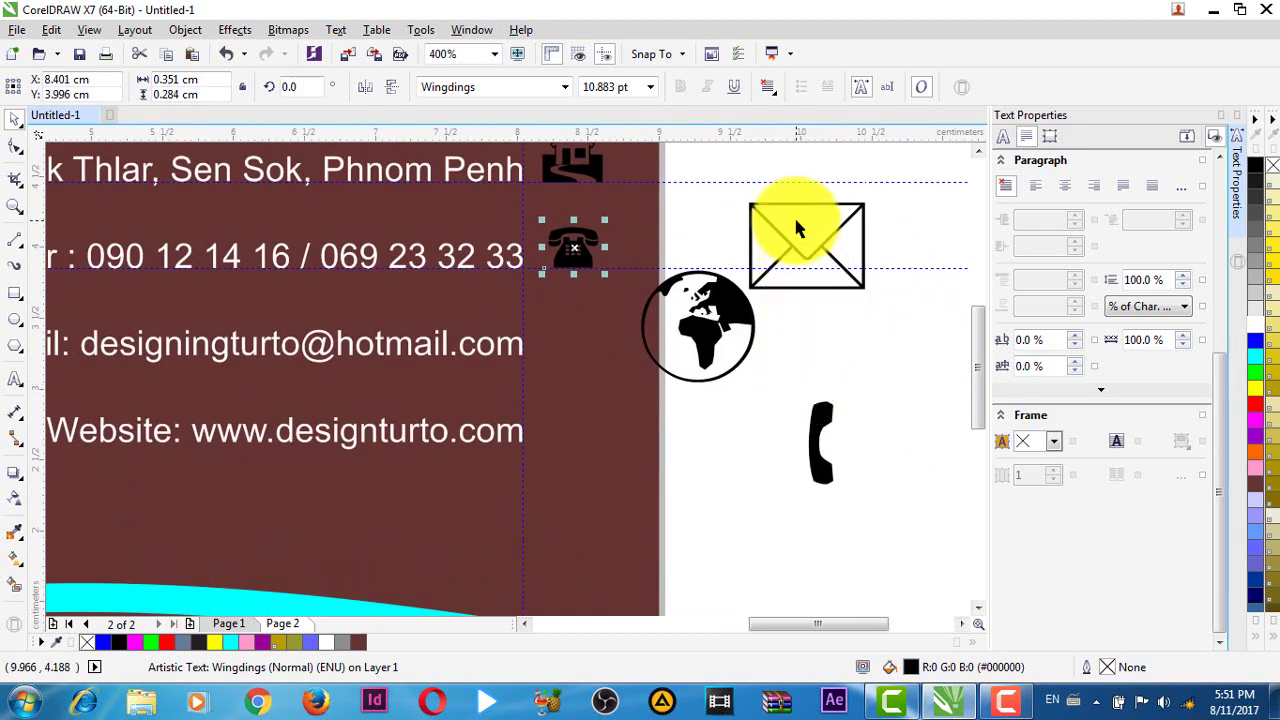
pyautogui.click(800, 220)
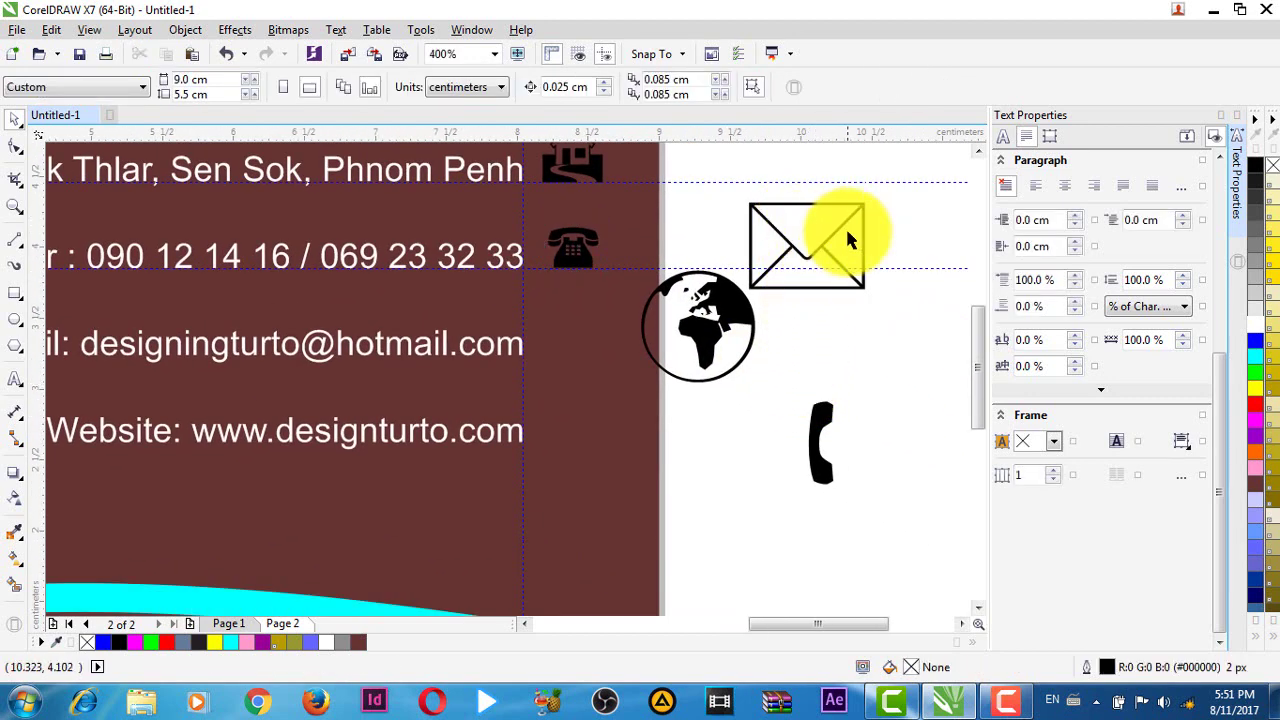
pyautogui.scroll(-2, 862, 250)
pyautogui.scroll(3, 862, 268)
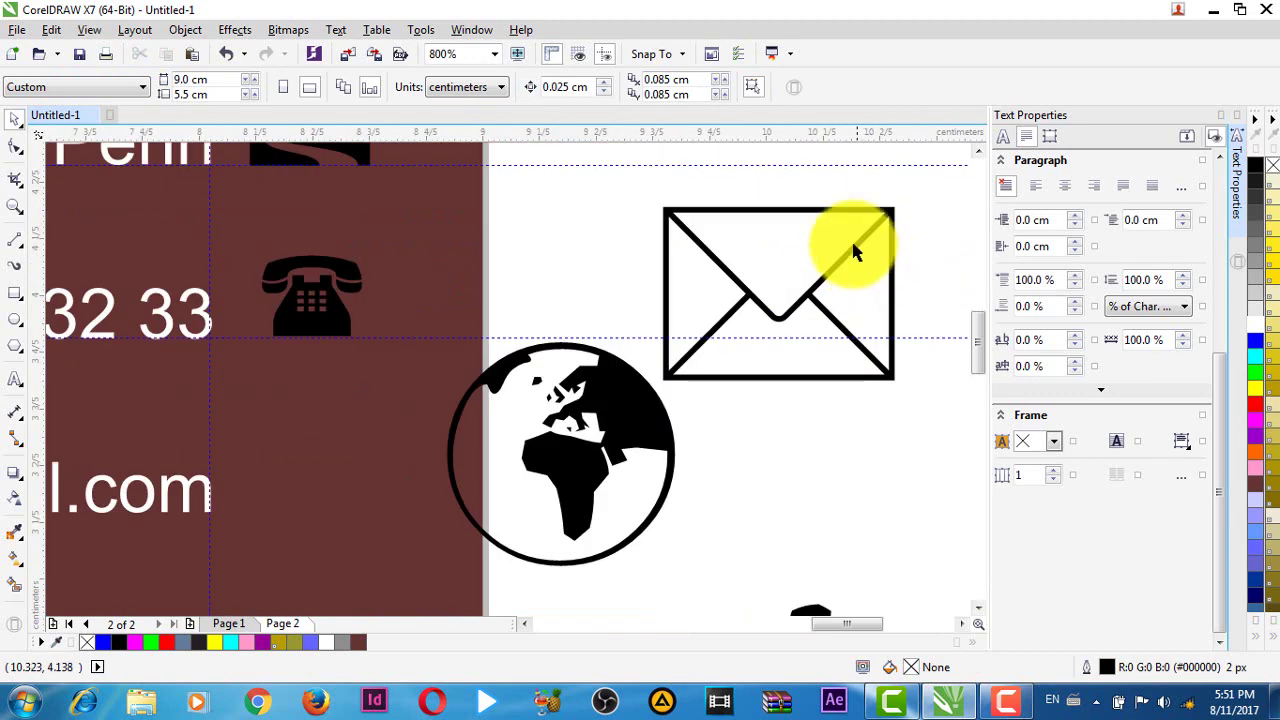
pyautogui.moveTo(781, 262); pyautogui.dragTo(376, 494)
pyautogui.press('Escape')
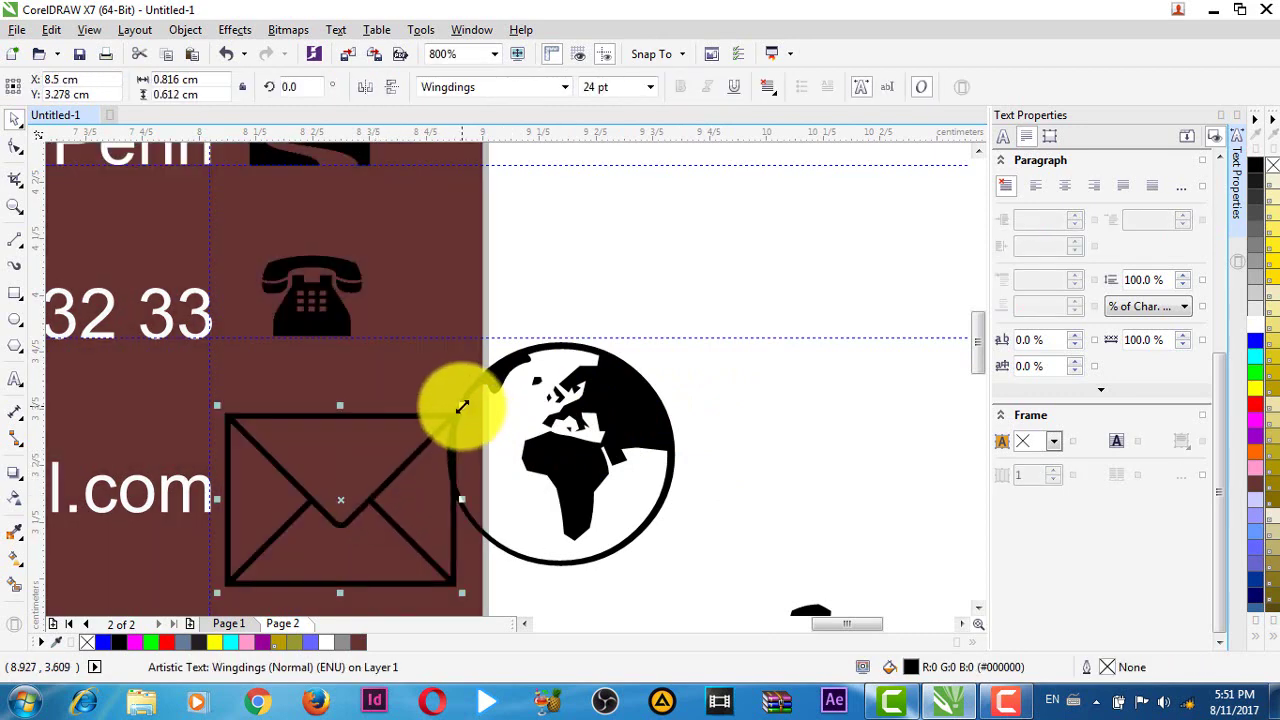
# - Shrink the envelope icon to about half size and place it beside the email line
pyautogui.moveTo(460, 412); pyautogui.dragTo(603, 303)
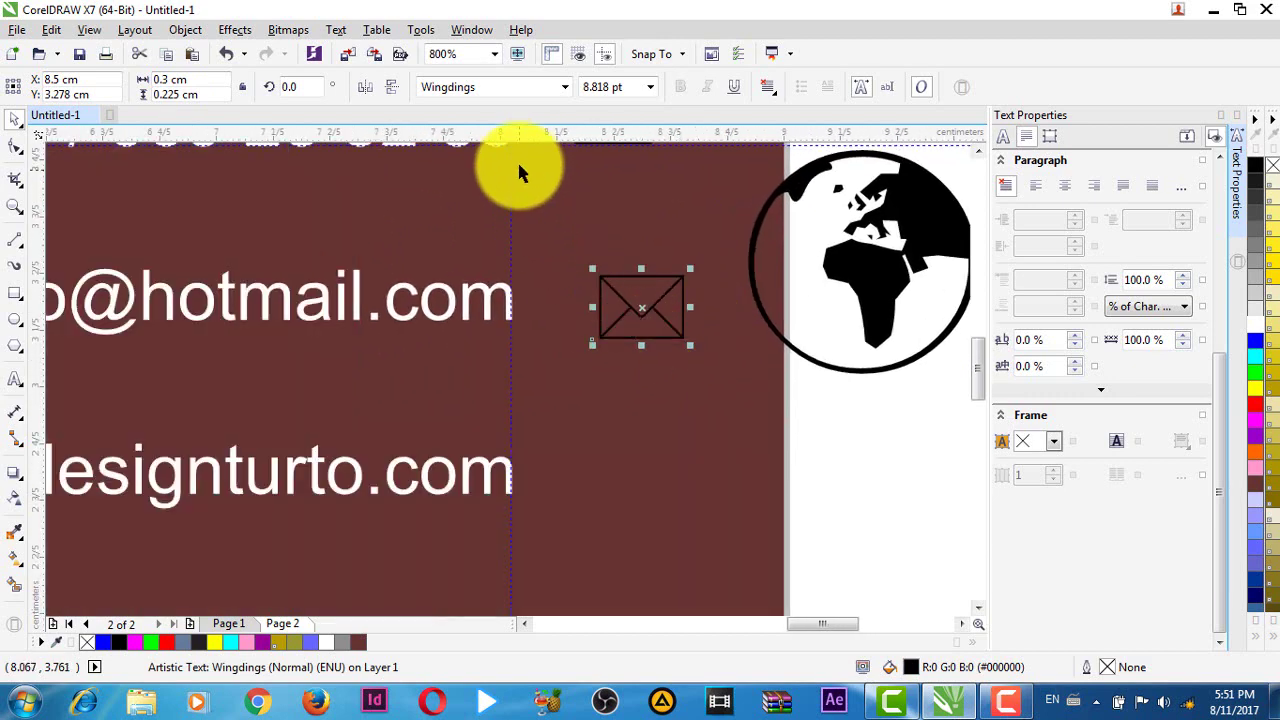
pyautogui.click(493, 322)
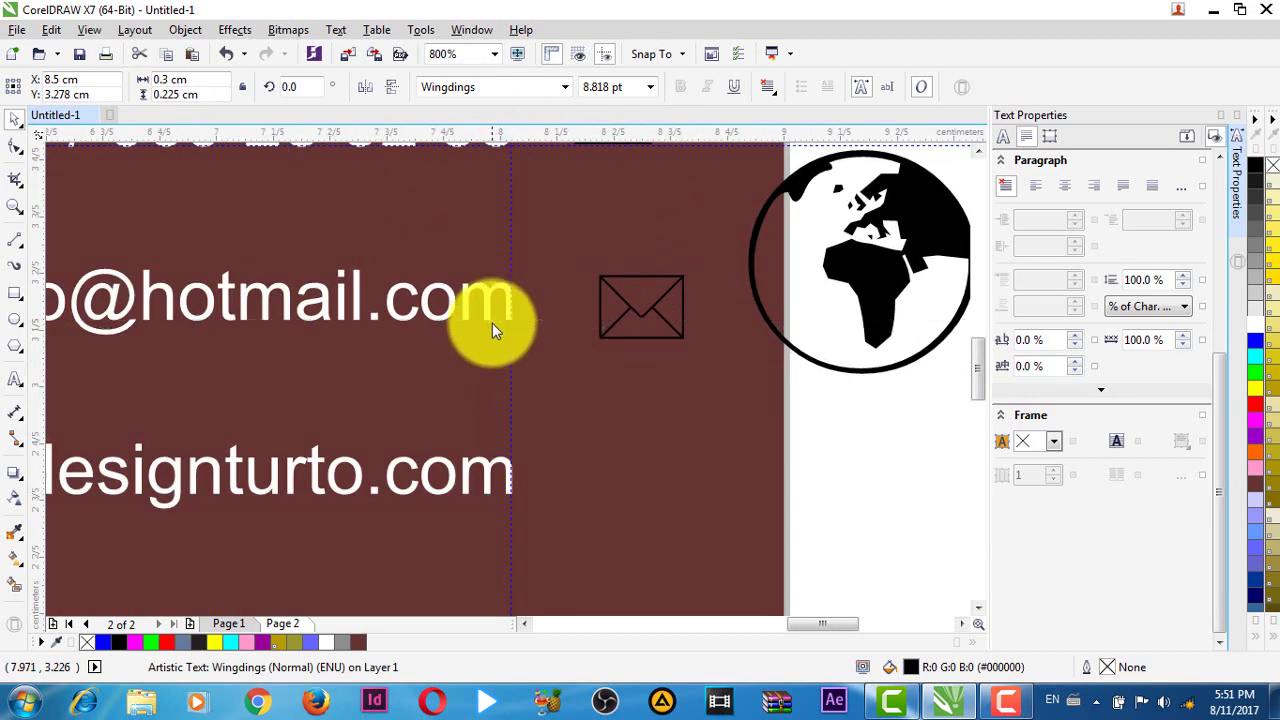
pyautogui.scroll(1, 616, 274)
pyautogui.scroll(-2, 648, 262)
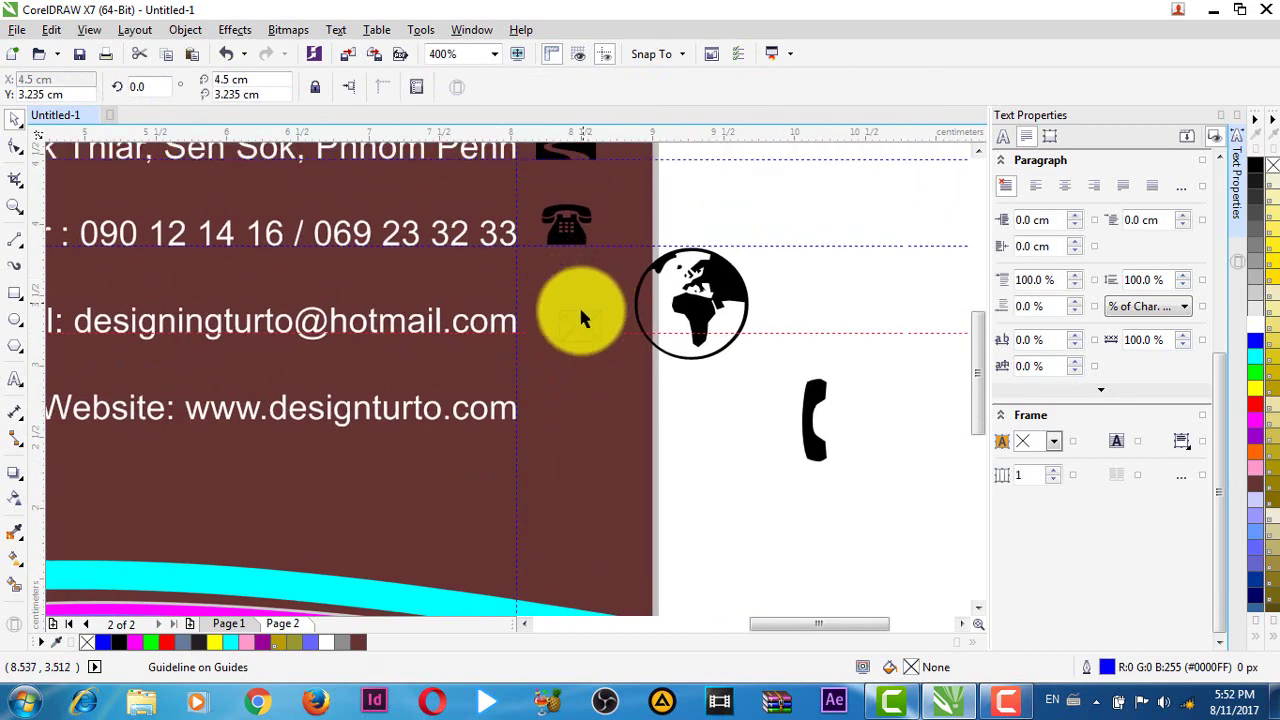
pyautogui.scroll(1, 586, 289)
pyautogui.click(564, 344)
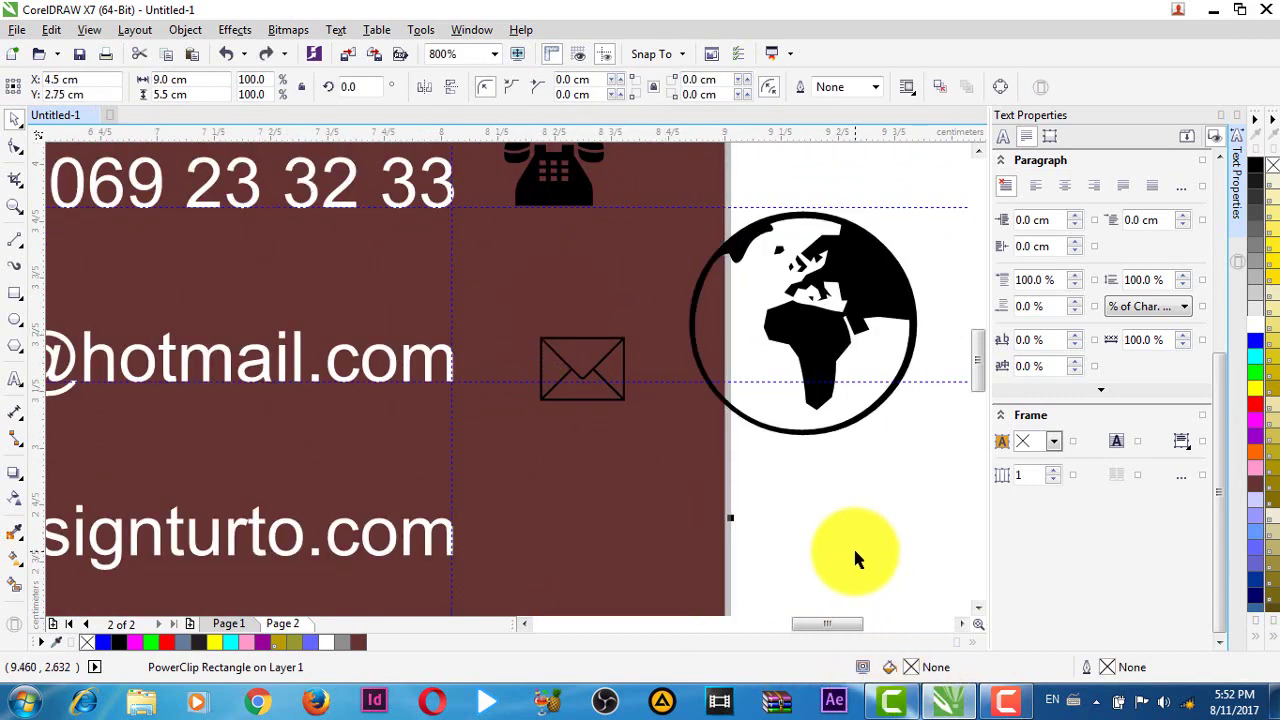
pyautogui.click(853, 546)
pyautogui.click(558, 365)
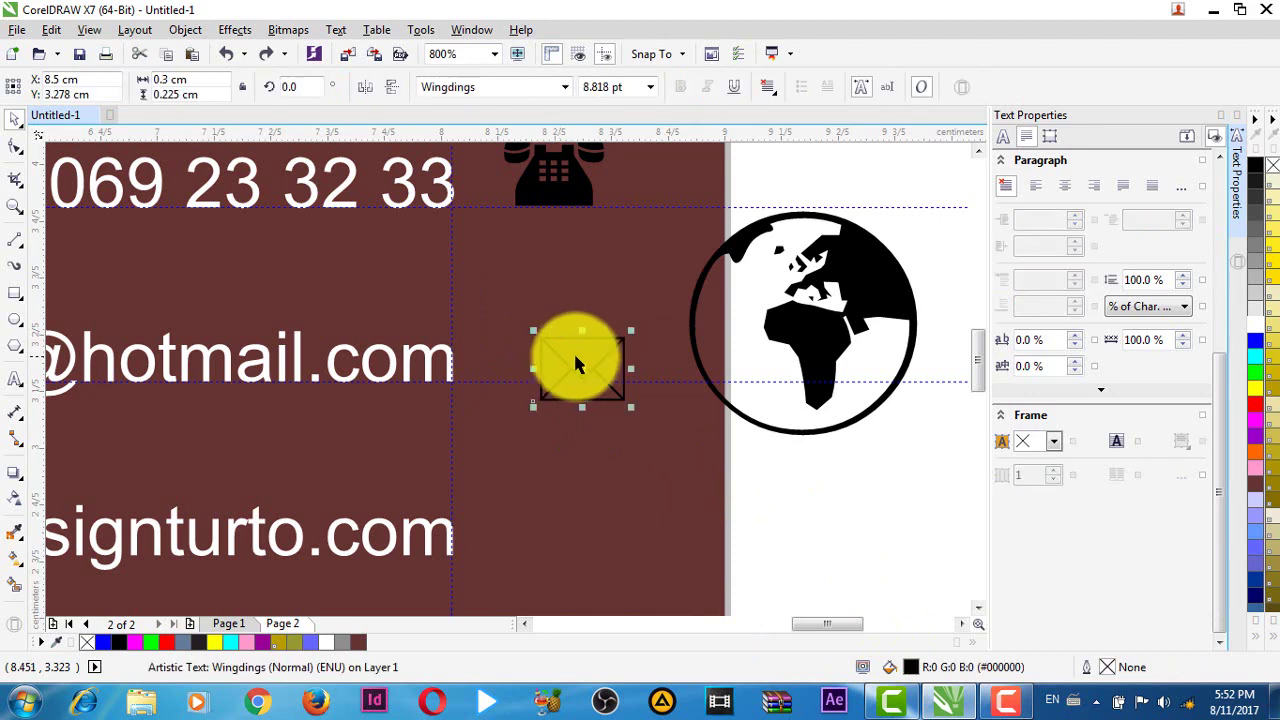
pyautogui.moveTo(588, 358); pyautogui.dragTo(560, 349)
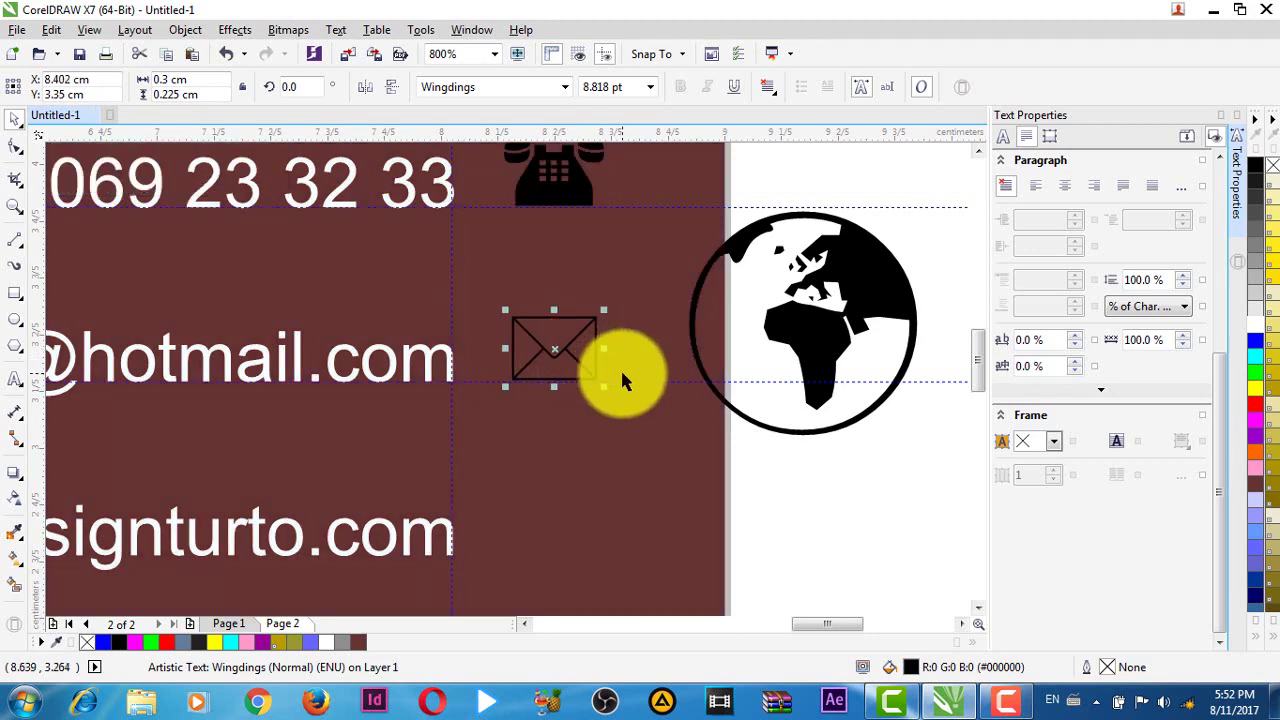
# - Select the globe icon beside the card
pyautogui.scroll(-2, 620, 382)
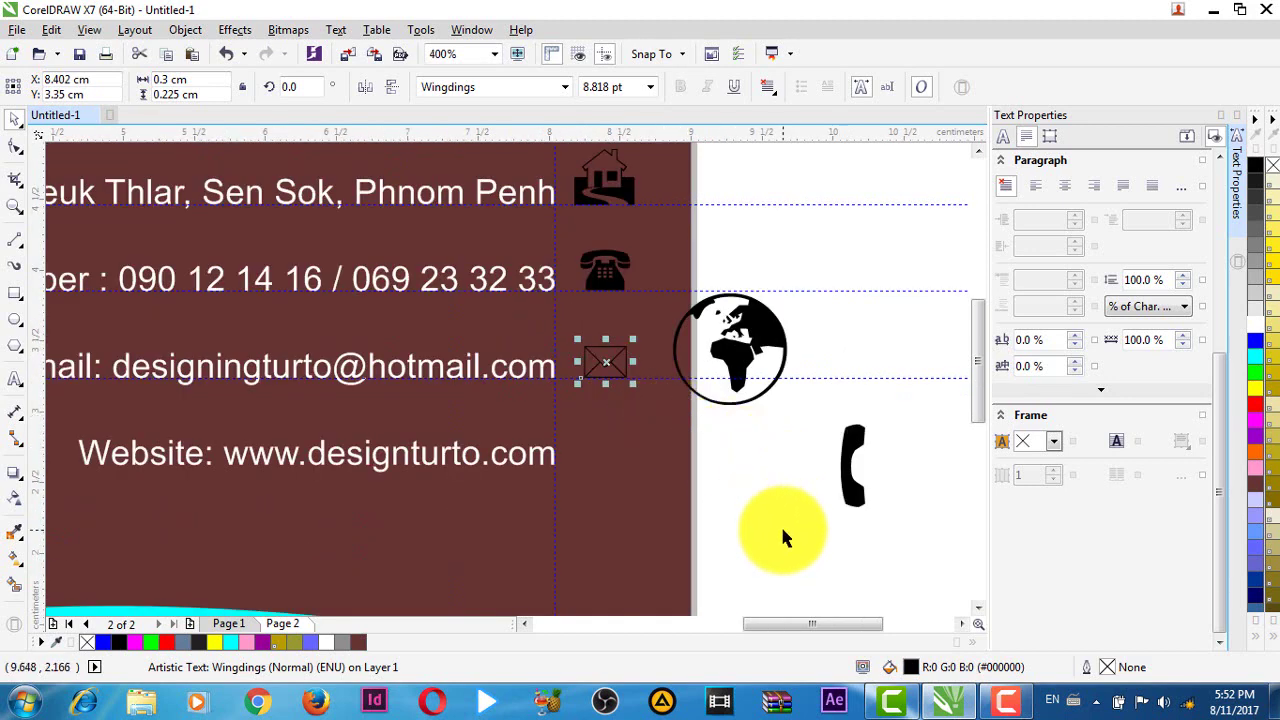
pyautogui.scroll(-1, 780, 524)
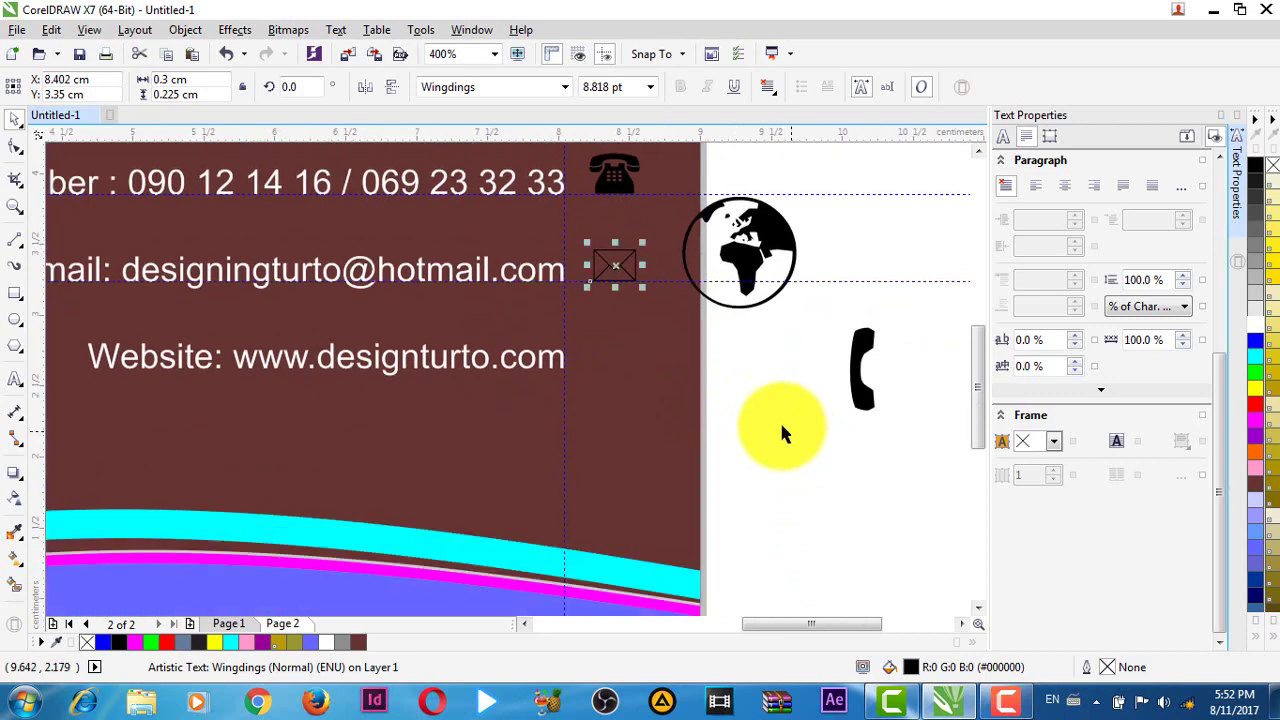
pyautogui.click(762, 230)
# - Place the globe icon beside the website line, aligned to a new horizontal guide
pyautogui.moveTo(757, 237); pyautogui.dragTo(617, 349)
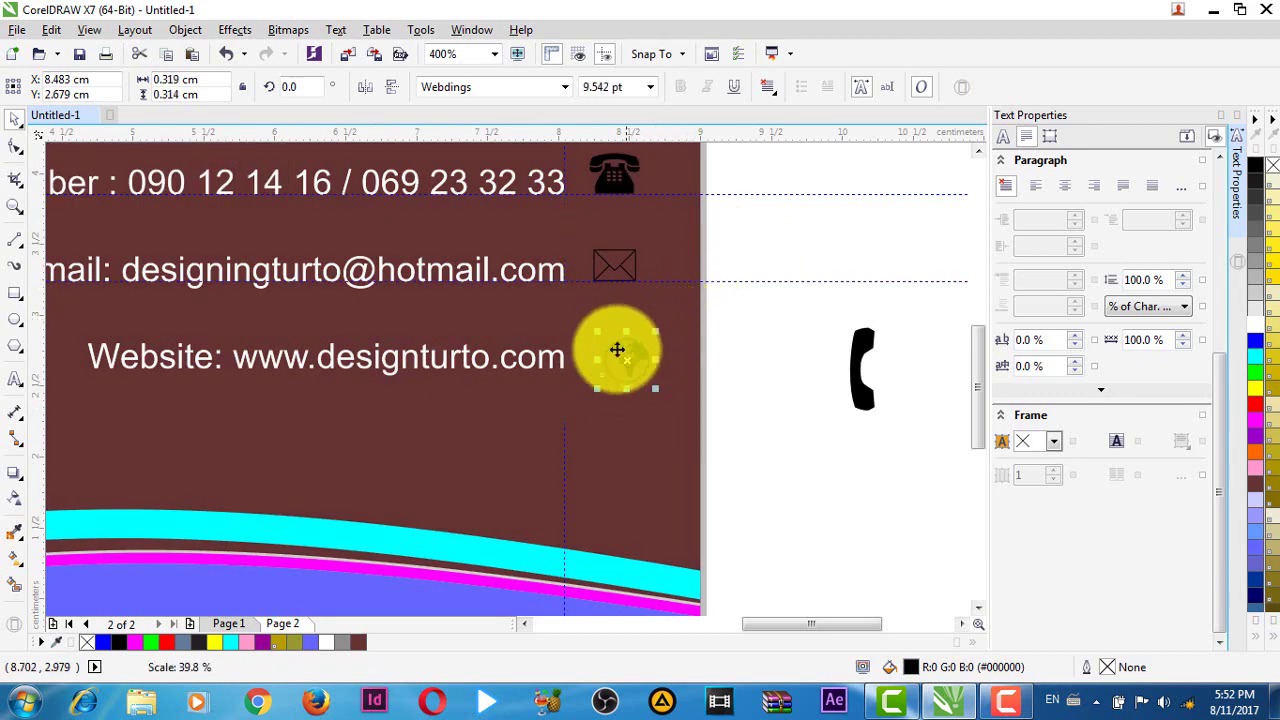
pyautogui.scroll(2, 616, 348)
pyautogui.moveTo(524, 134); pyautogui.dragTo(509, 388)
pyautogui.moveTo(636, 380); pyautogui.dragTo(622, 343)
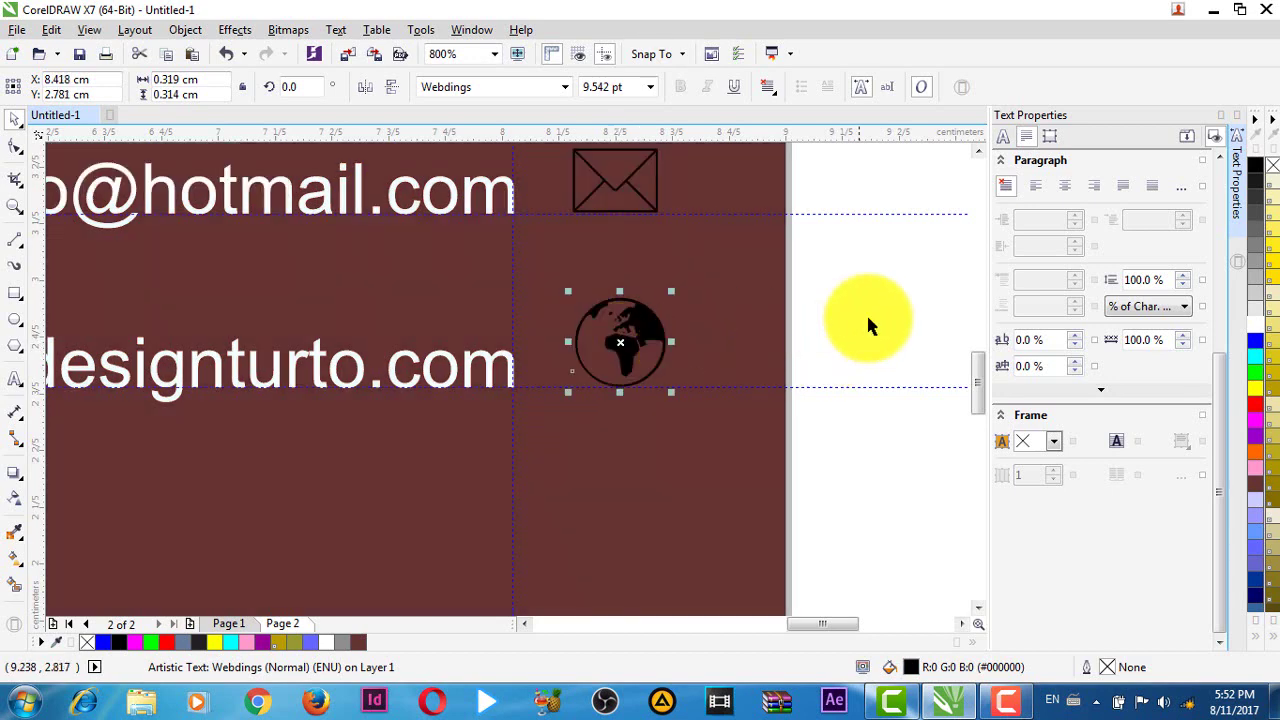
pyautogui.click(866, 312)
# - Lower the bottom guideline, delete the stray phone icon, and select all four contact icons
pyautogui.scroll(-2, 833, 350)
pyautogui.moveTo(871, 391); pyautogui.dragTo(777, 471)
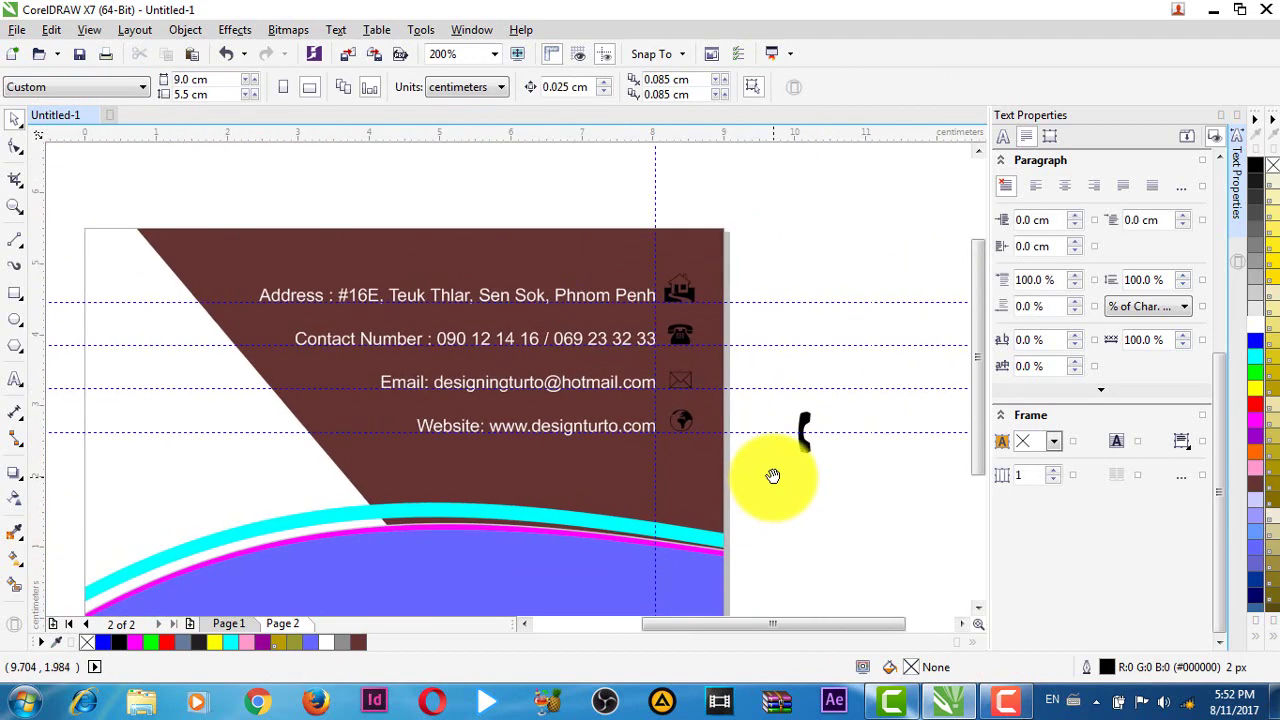
pyautogui.moveTo(790, 389); pyautogui.dragTo(857, 493)
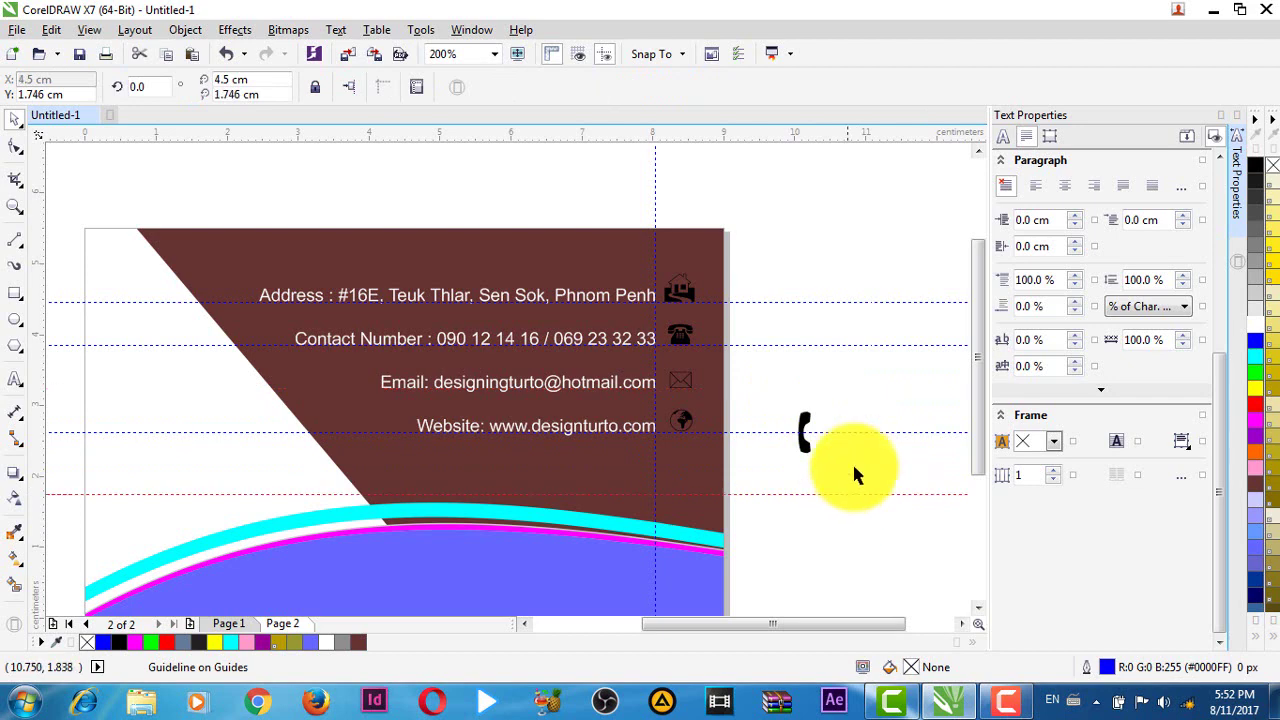
pyautogui.press('Delete')
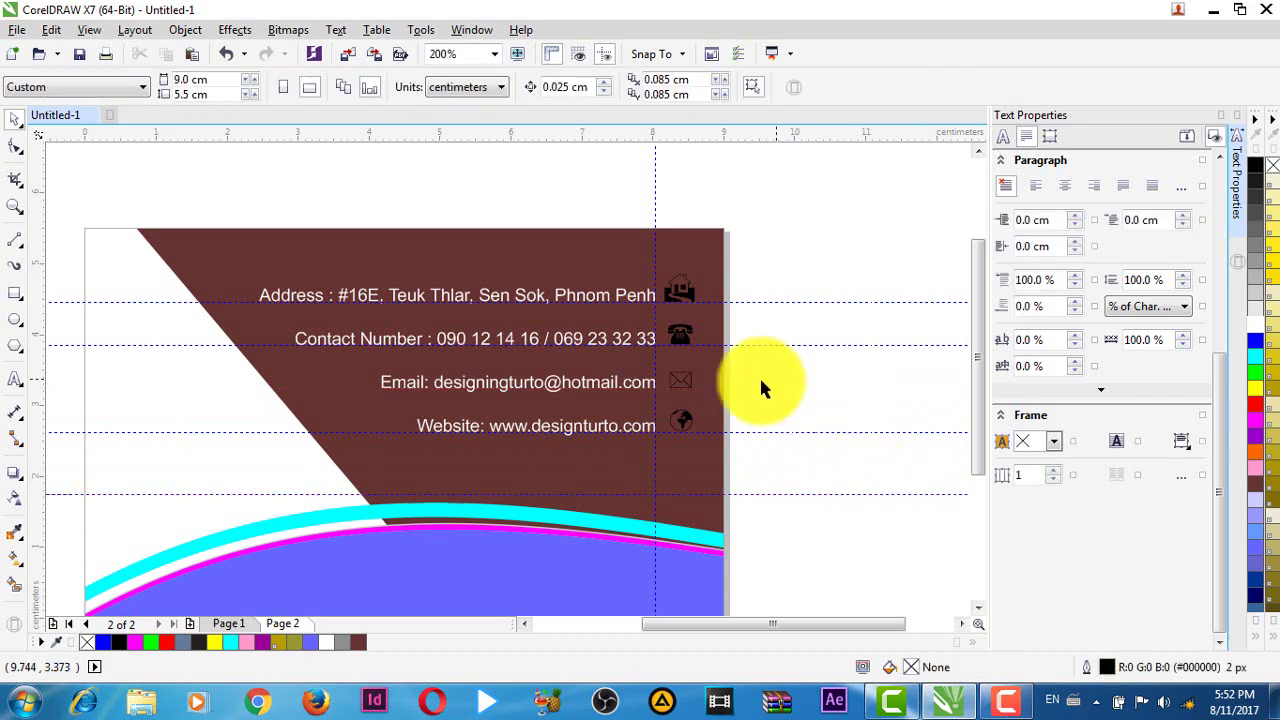
pyautogui.moveTo(653, 183); pyautogui.dragTo(817, 486)
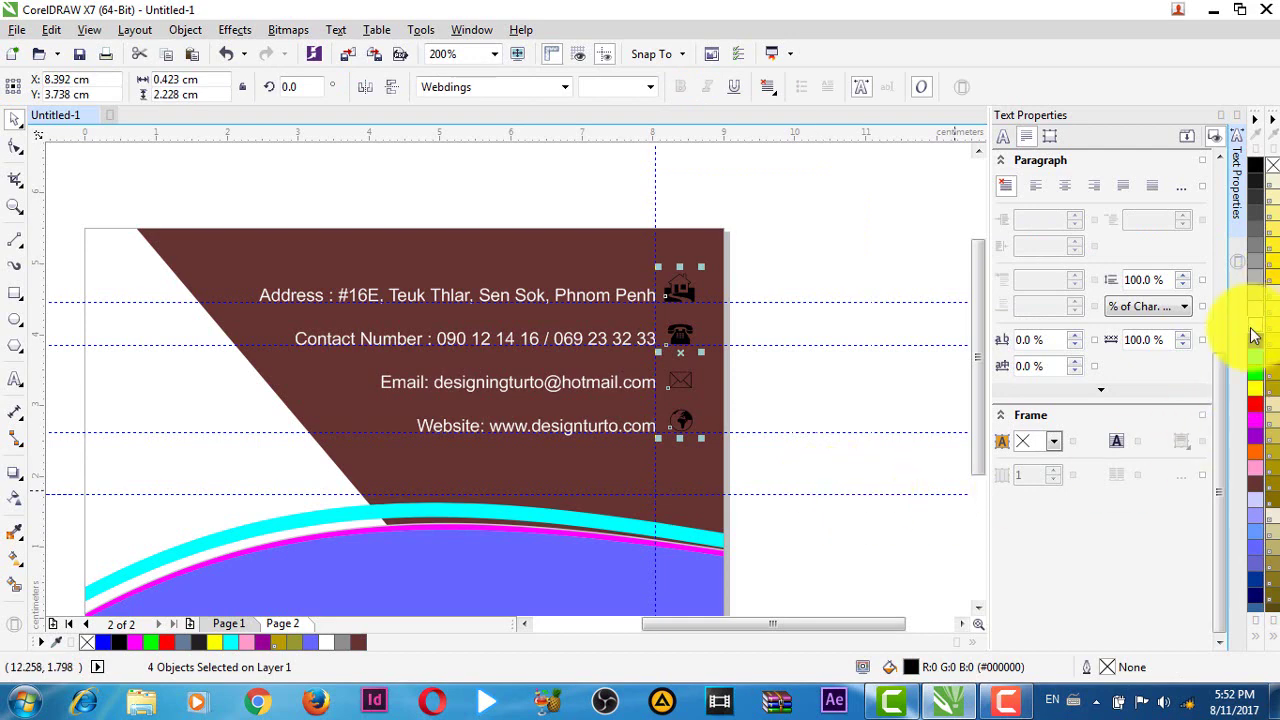
pyautogui.click(777, 280)
pyautogui.scroll(-1, 760, 370)
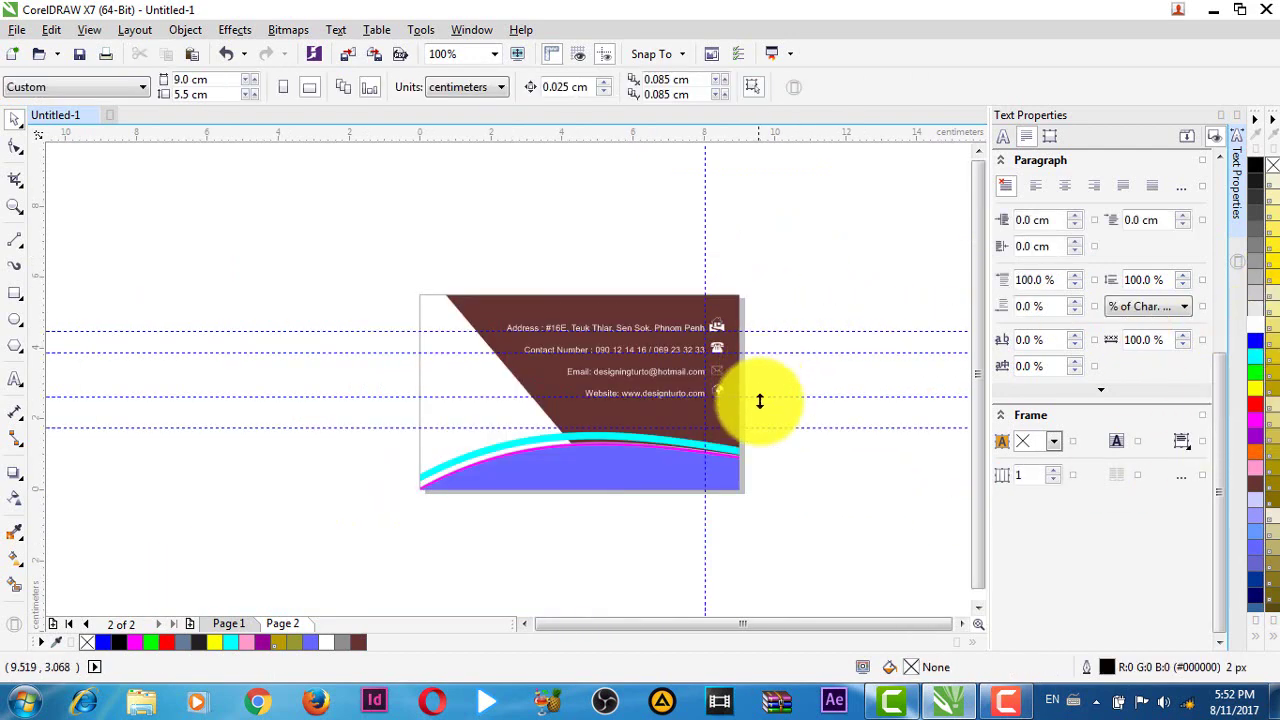
pyautogui.scroll(1, 775, 507)
pyautogui.scroll(-1, 745, 410)
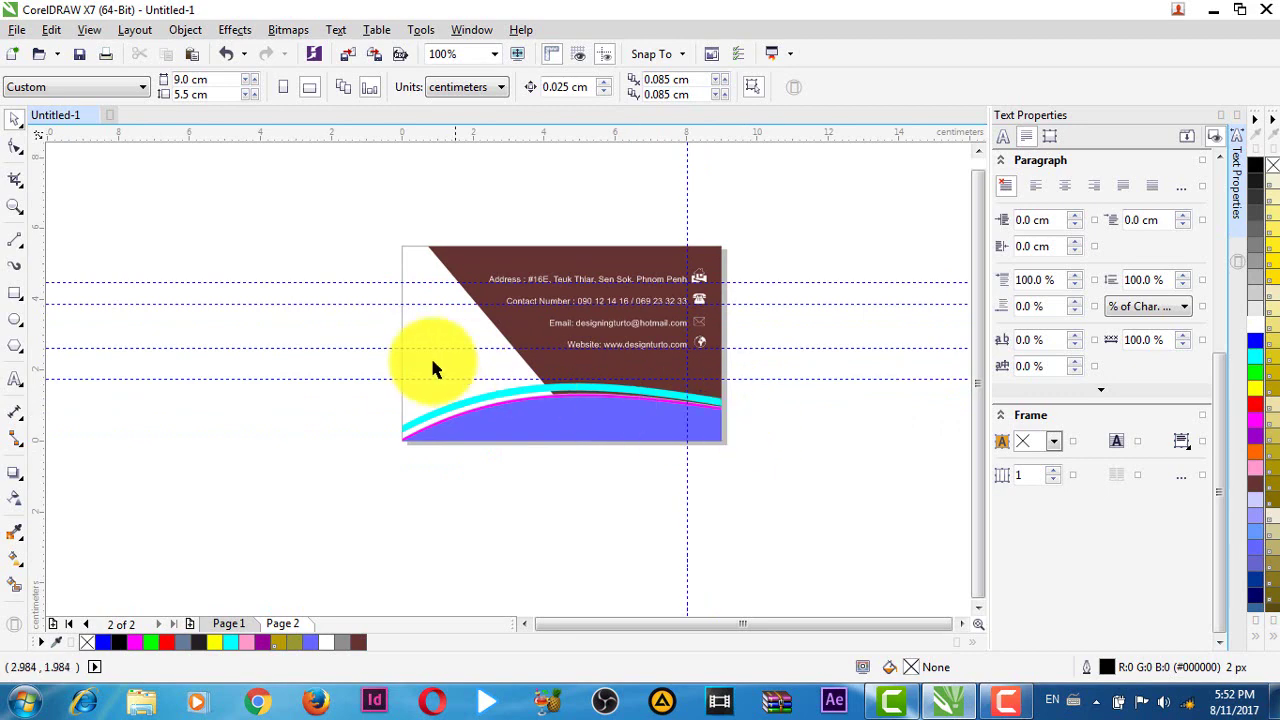
pyautogui.scroll(1, 430, 340)
pyautogui.scroll(-1, 434, 349)
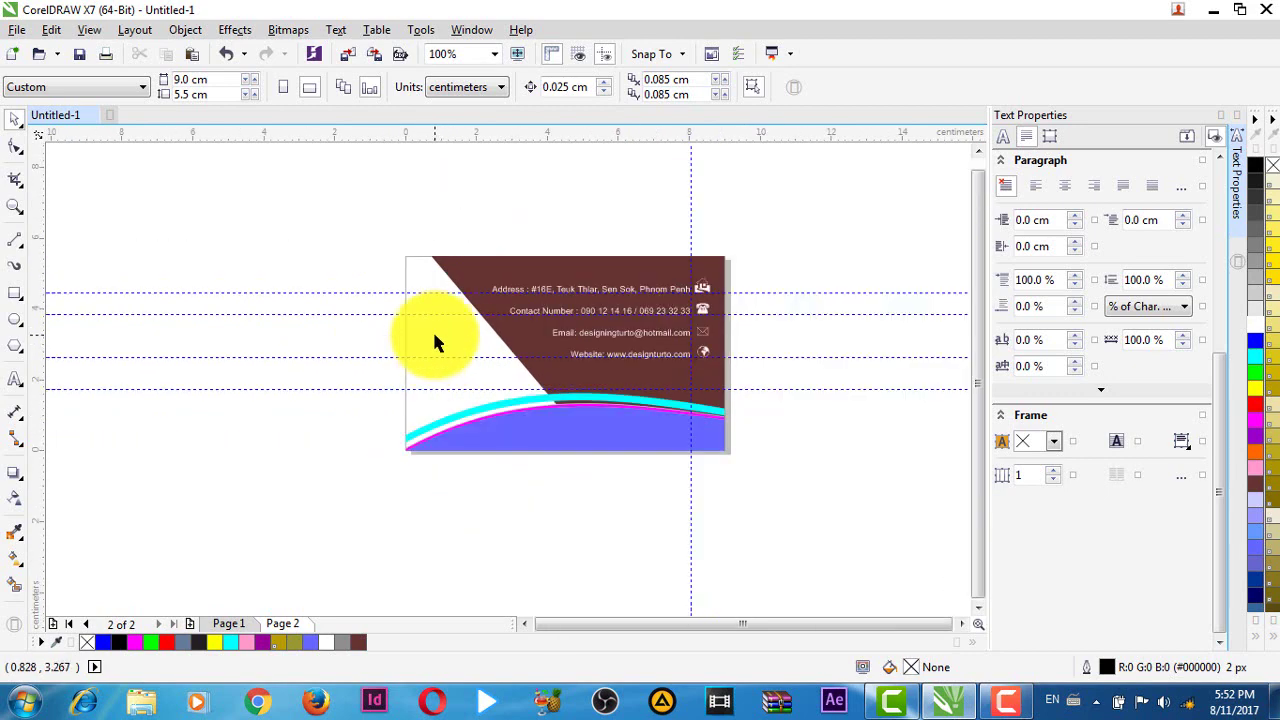
pyautogui.hscroll(-1, 470, 332)
pyautogui.scroll(-1, 559, 375)
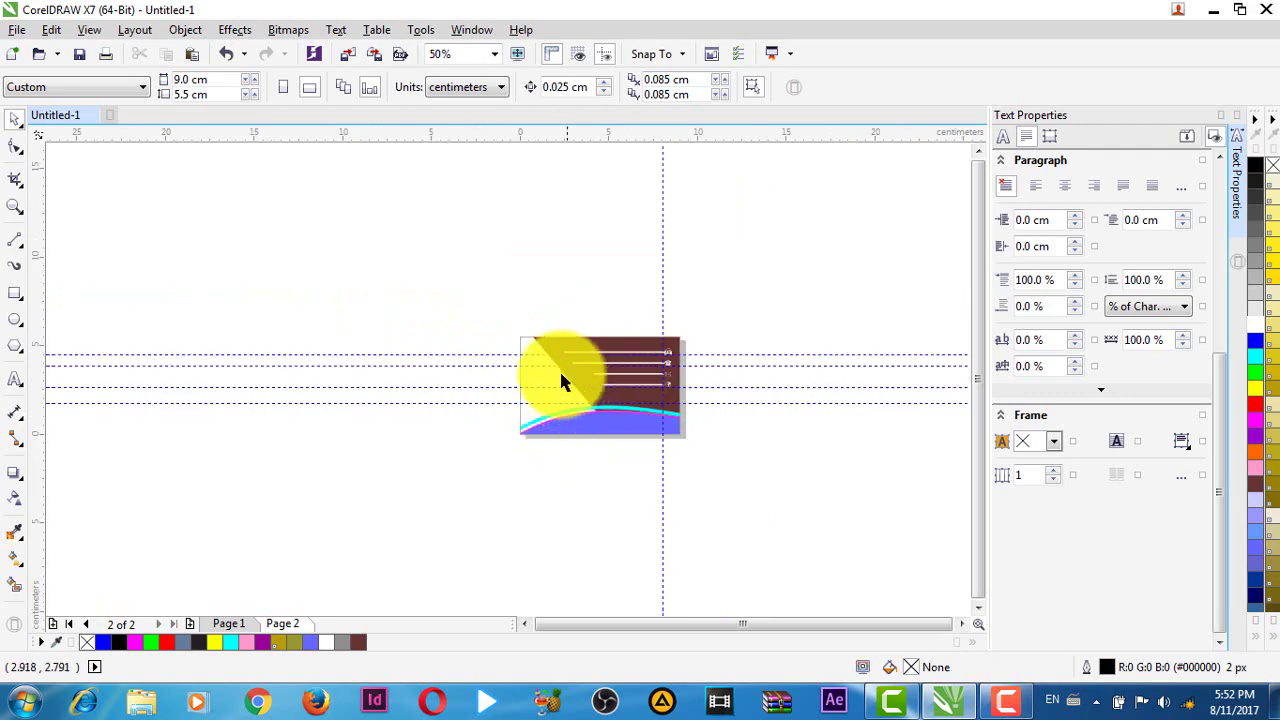
pyautogui.scroll(2, 520, 372)
pyautogui.scroll(-2, 534, 404)
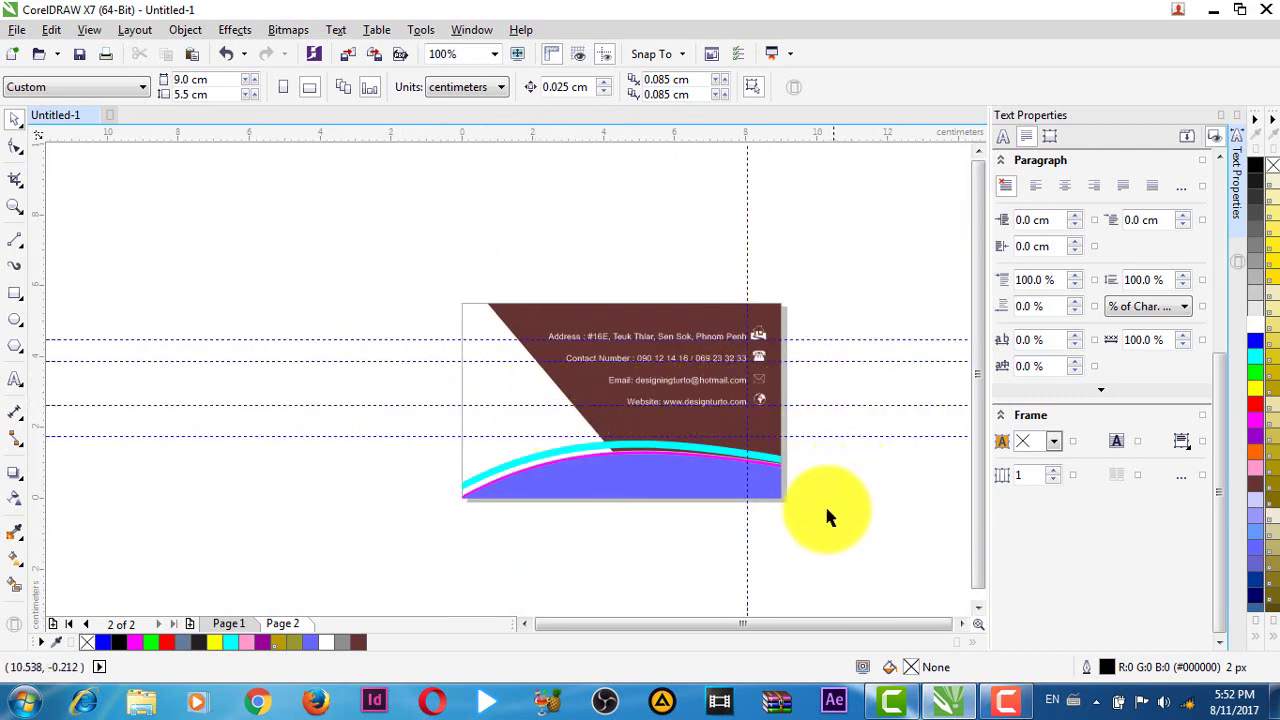
pyautogui.hscroll(1, 837, 507)
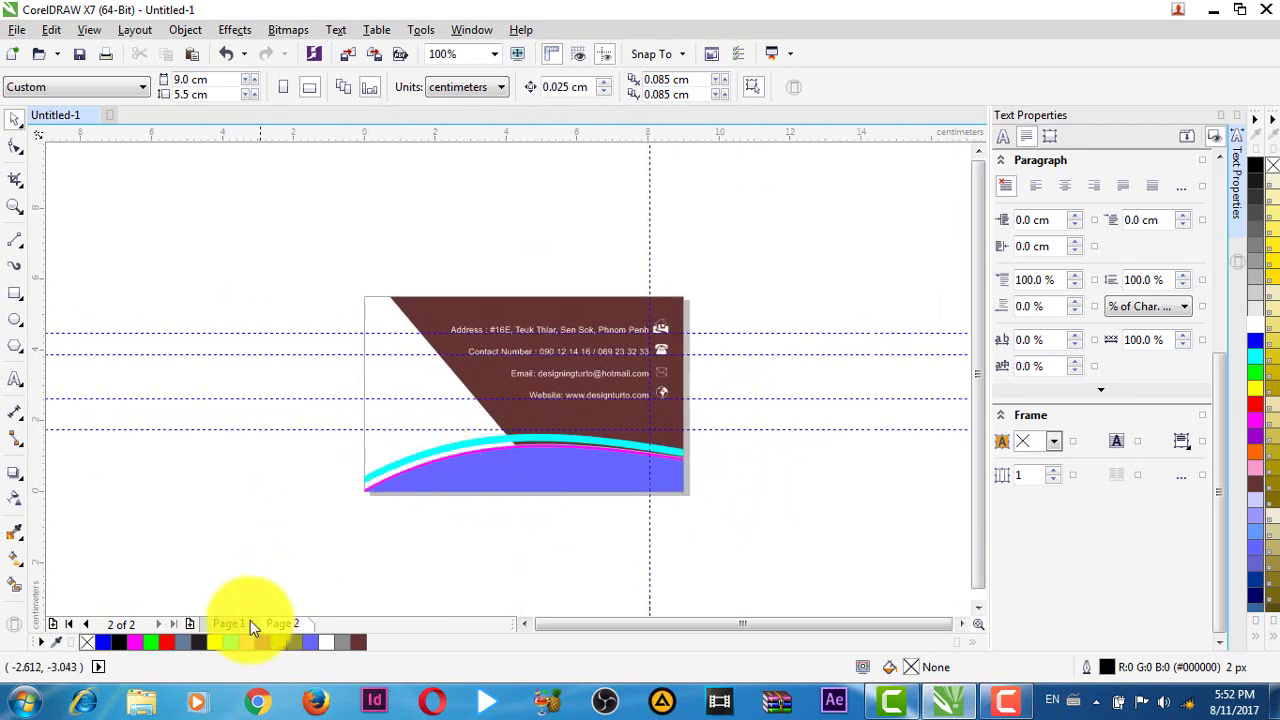
pyautogui.click(240, 624)
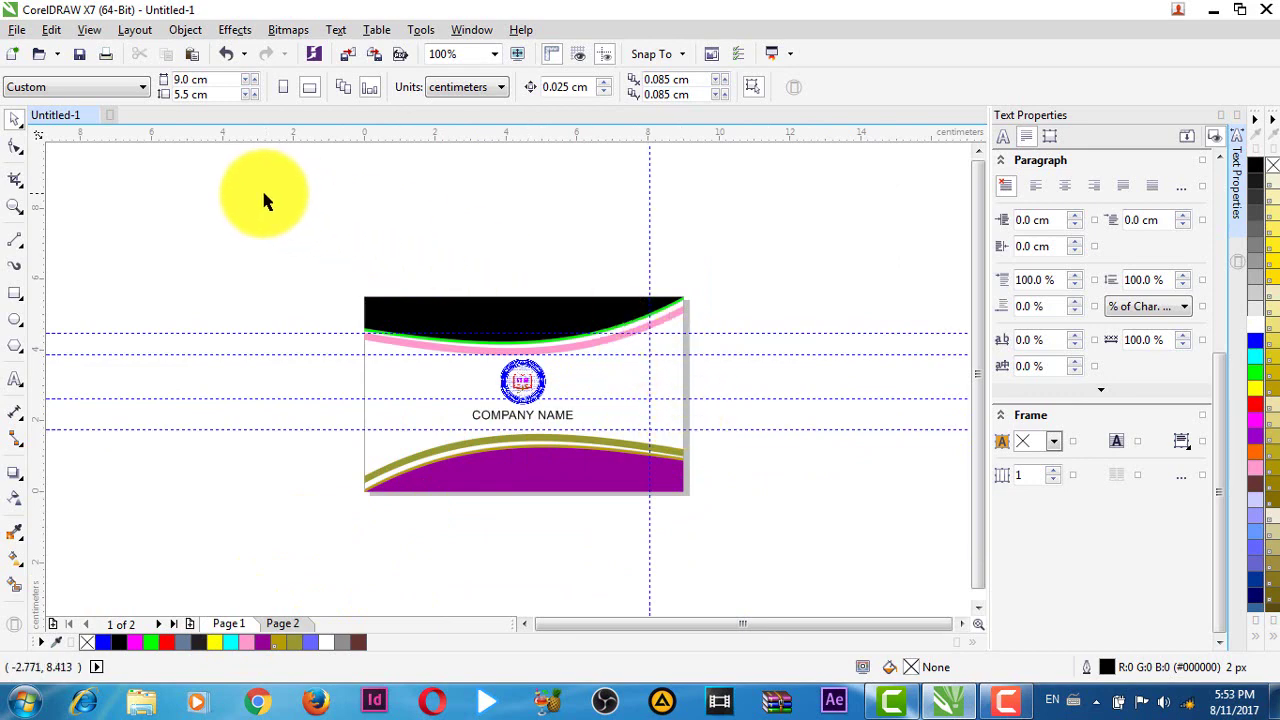
pyautogui.moveTo(234, 186); pyautogui.dragTo(850, 528)
pyautogui.click(800, 522)
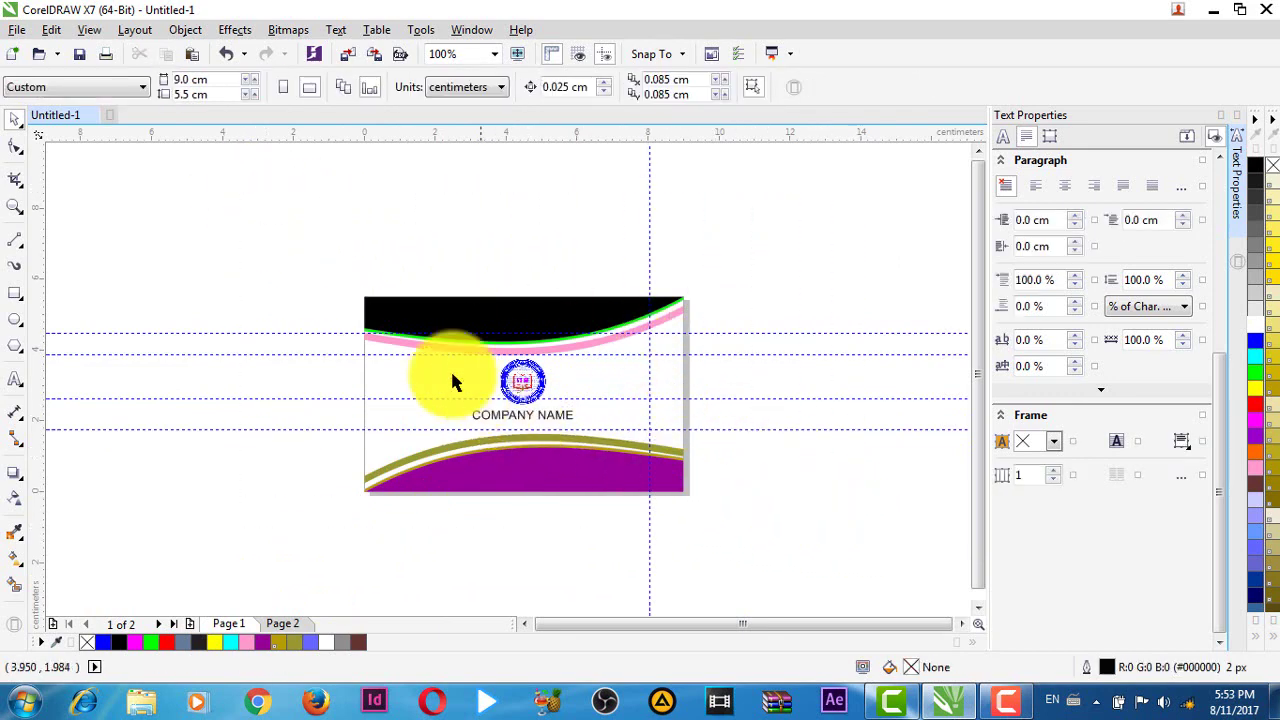
pyautogui.click(282, 623)
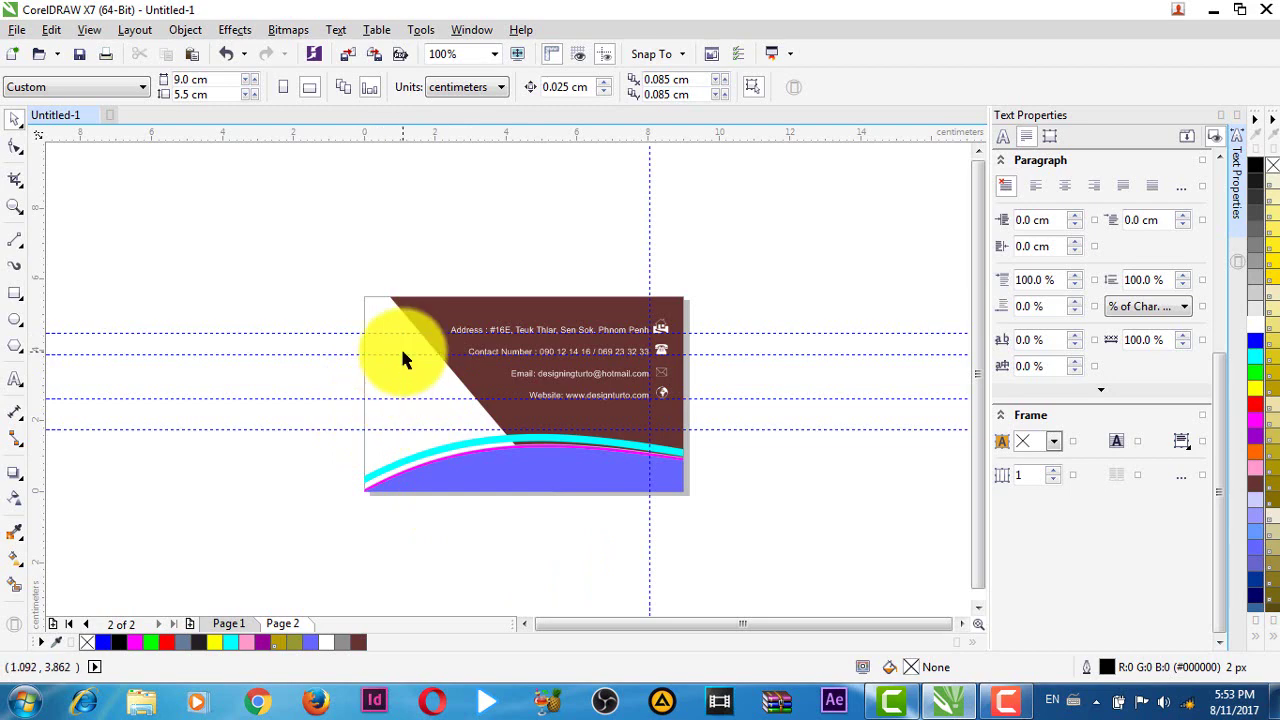
pyautogui.scroll(1, 403, 355)
pyautogui.scroll(-1, 394, 391)
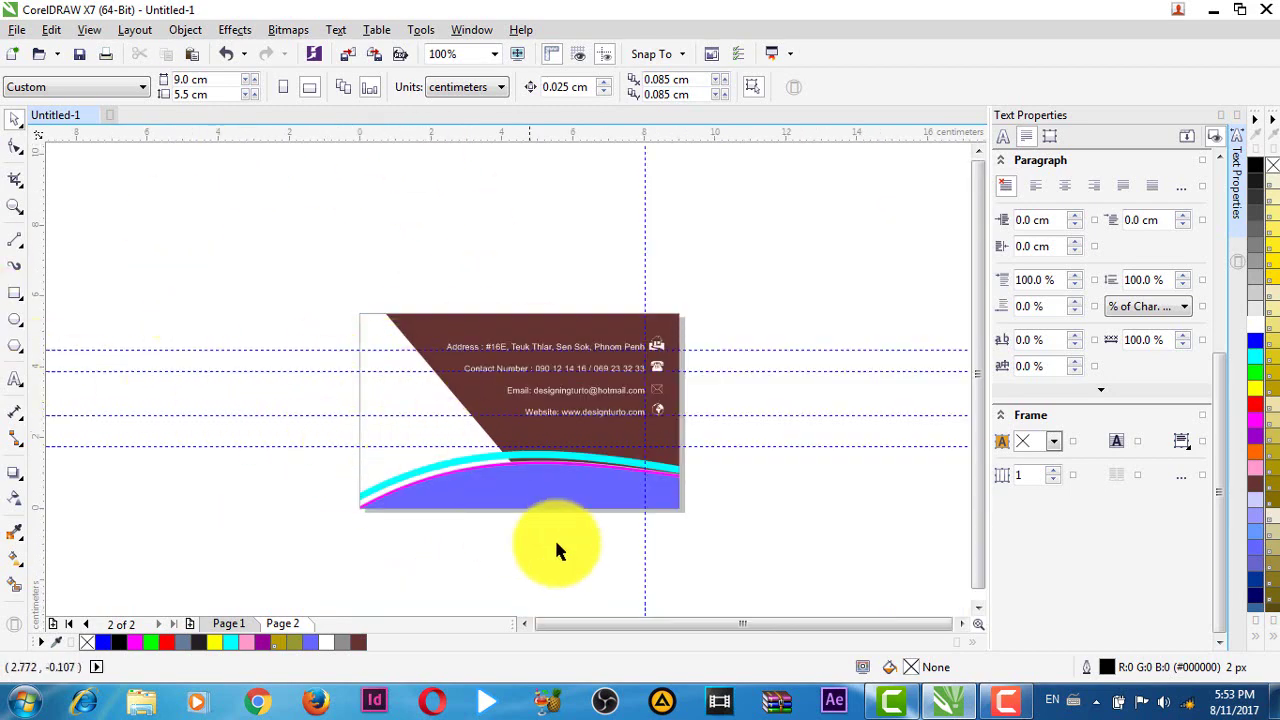
pyautogui.scroll(-1, 596, 576)
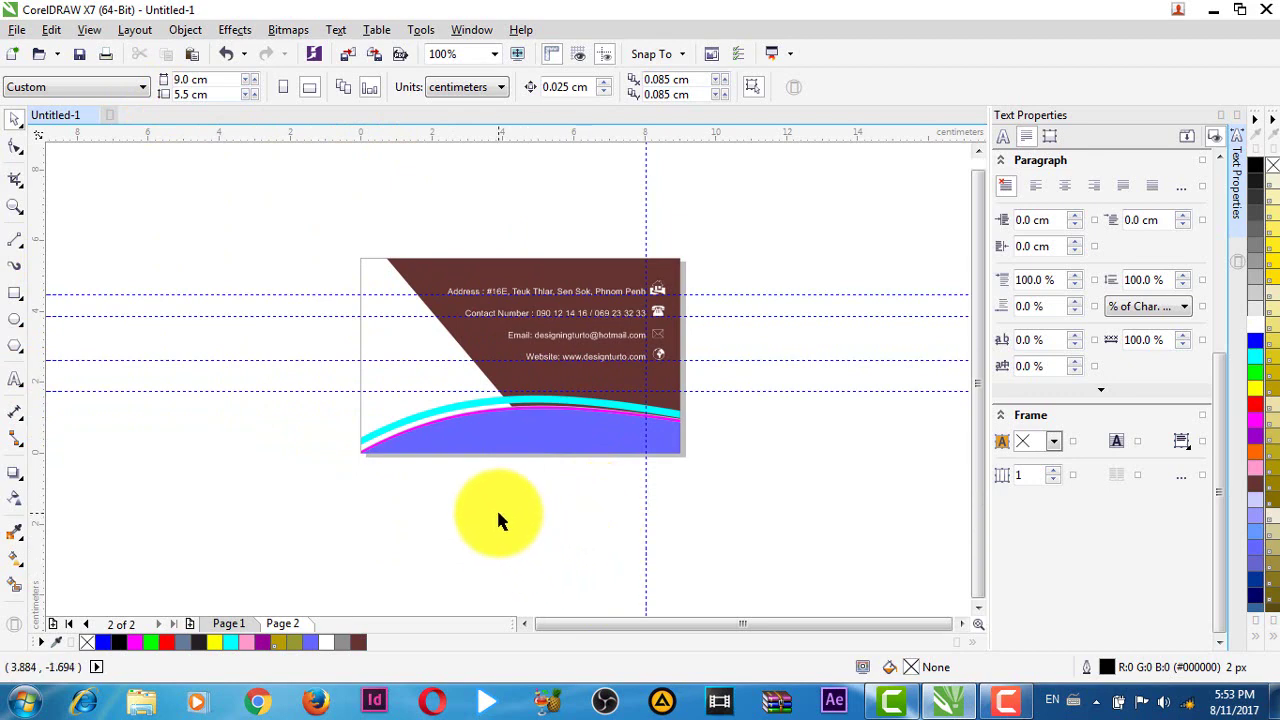
# - Create 'NAME' text on the card's left white area, shrink it to about 14 pt, colour it magenta
pyautogui.press('F8')
pyautogui.click(487, 528)
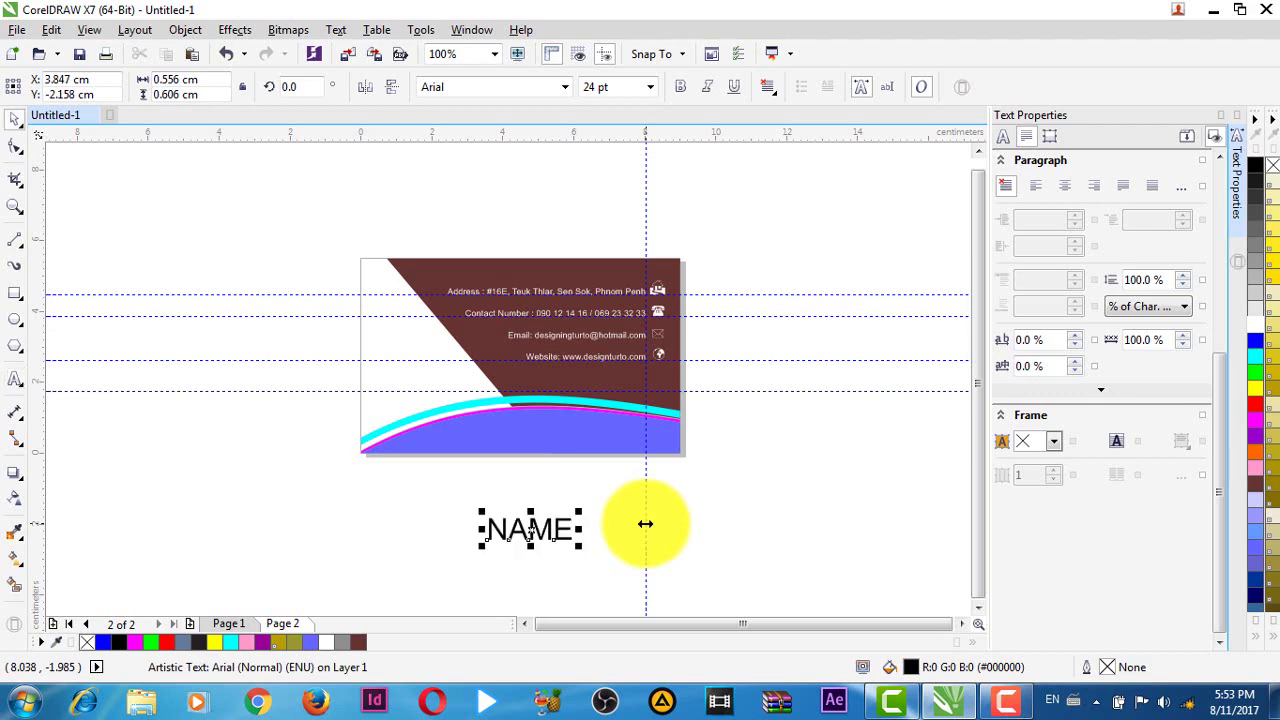
pyautogui.moveTo(530, 532); pyautogui.dragTo(416, 328)
pyautogui.scroll(1, 420, 327)
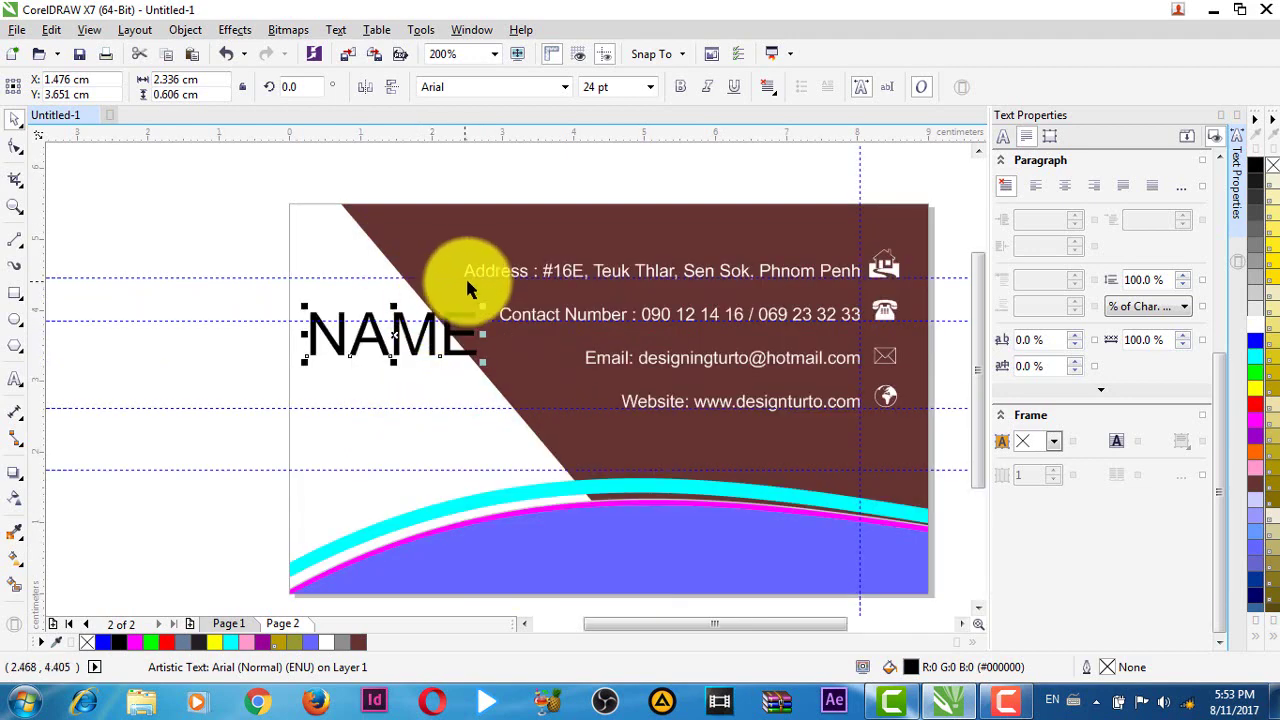
pyautogui.moveTo(484, 307); pyautogui.dragTo(376, 346)
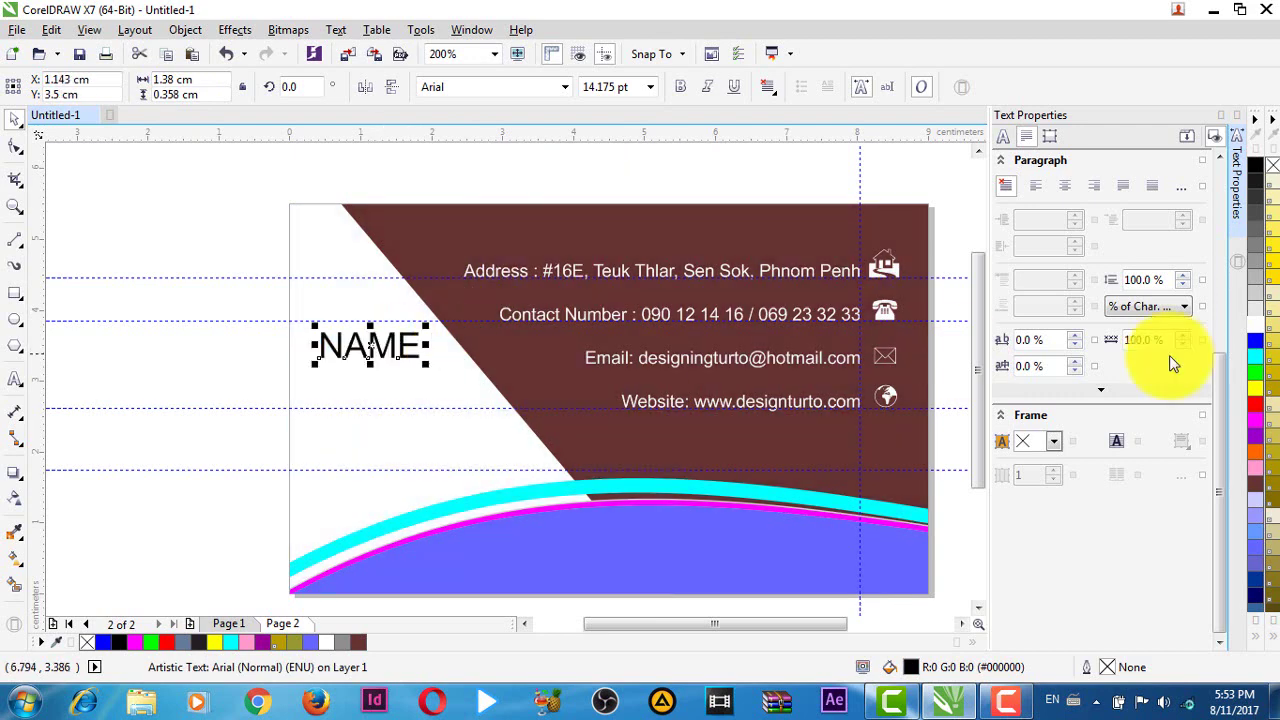
pyautogui.click(1257, 425)
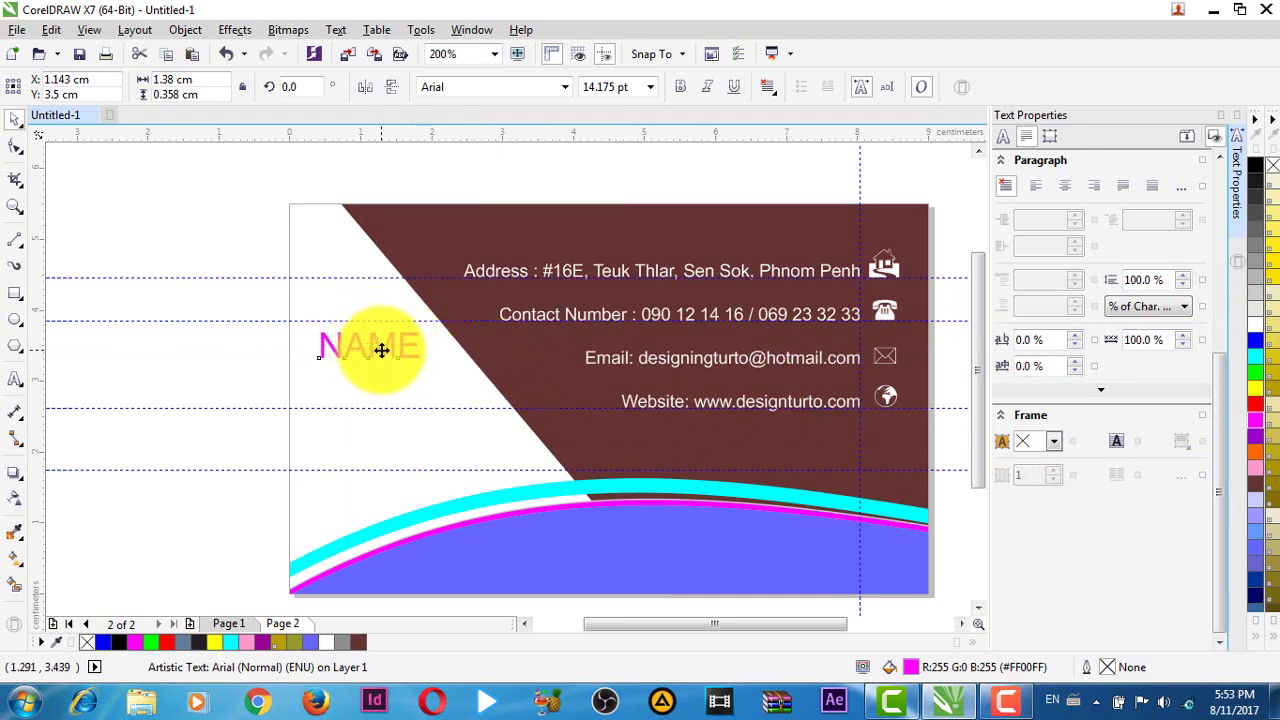
# - Duplicate NAME just below itself and change the copy's text to 'Position'
pyautogui.moveTo(381, 350); pyautogui.dragTo(388, 377)
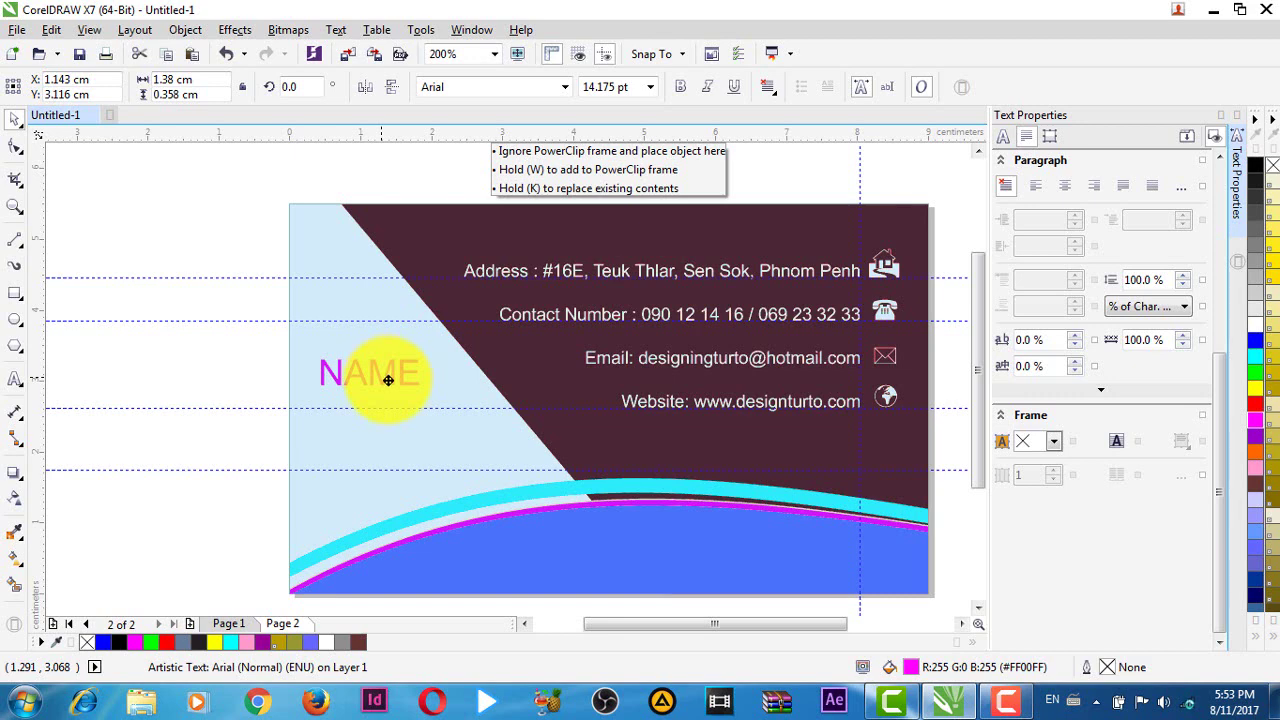
pyautogui.moveTo(388, 380); pyautogui.dragTo(390, 384)
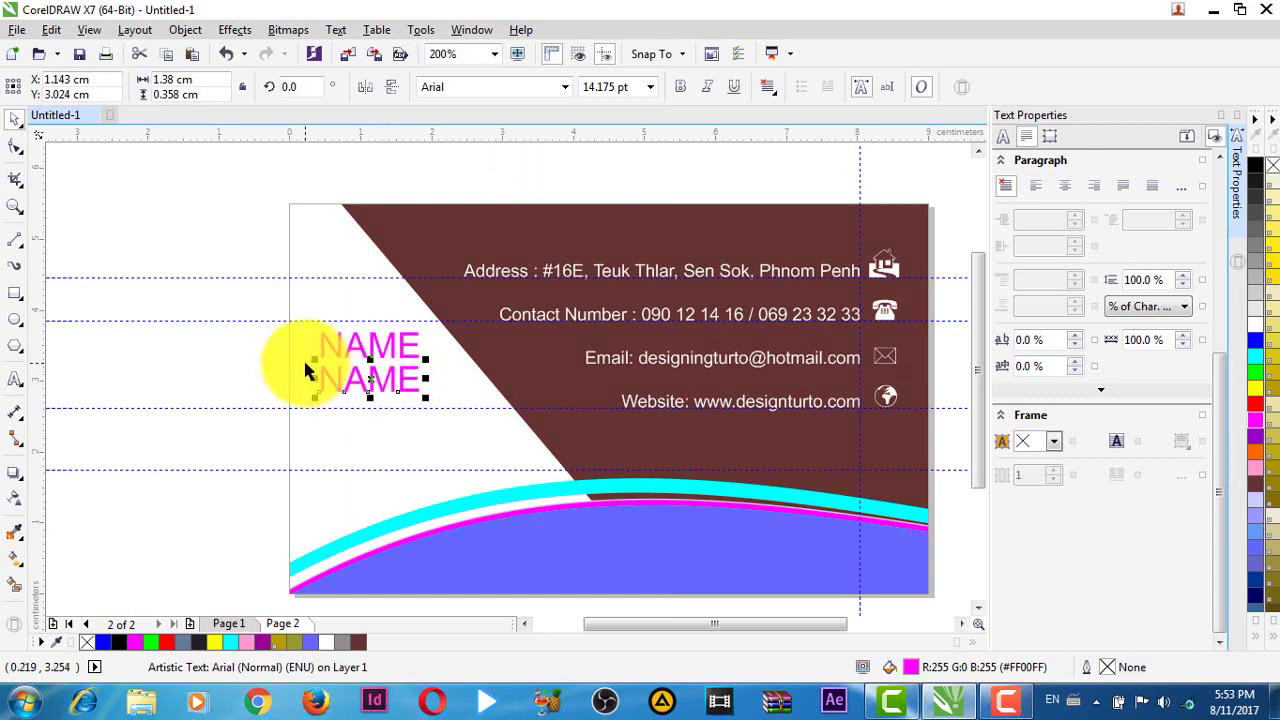
pyautogui.hotkey('ctrl', 'Down')
pyautogui.hotkey('ctrl', 'Down')
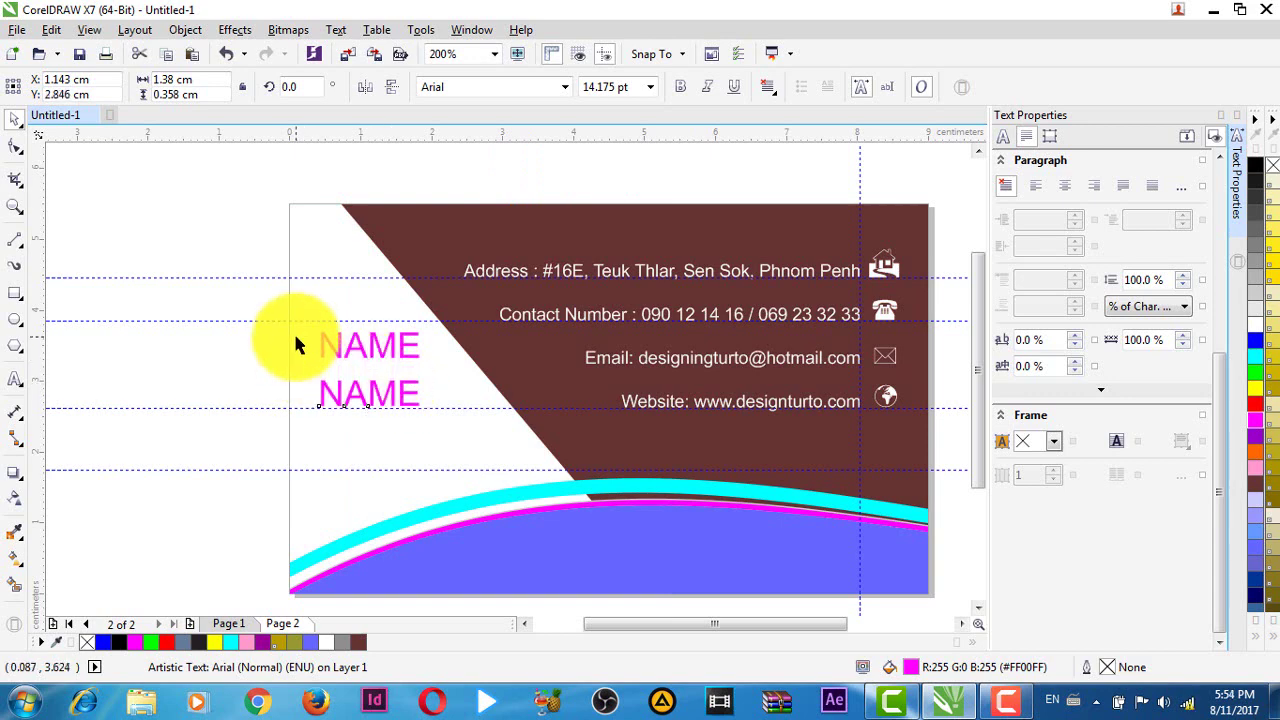
pyautogui.press('F8')
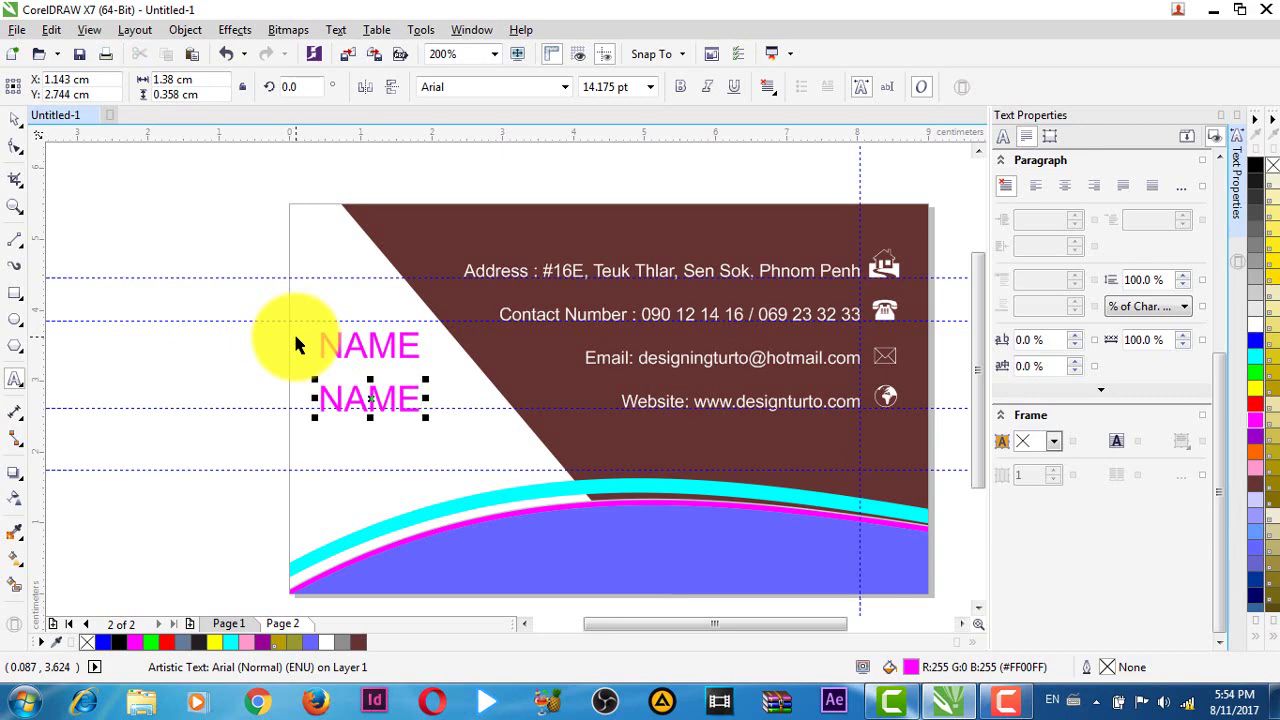
pyautogui.hotkey('ctrl', 'a')
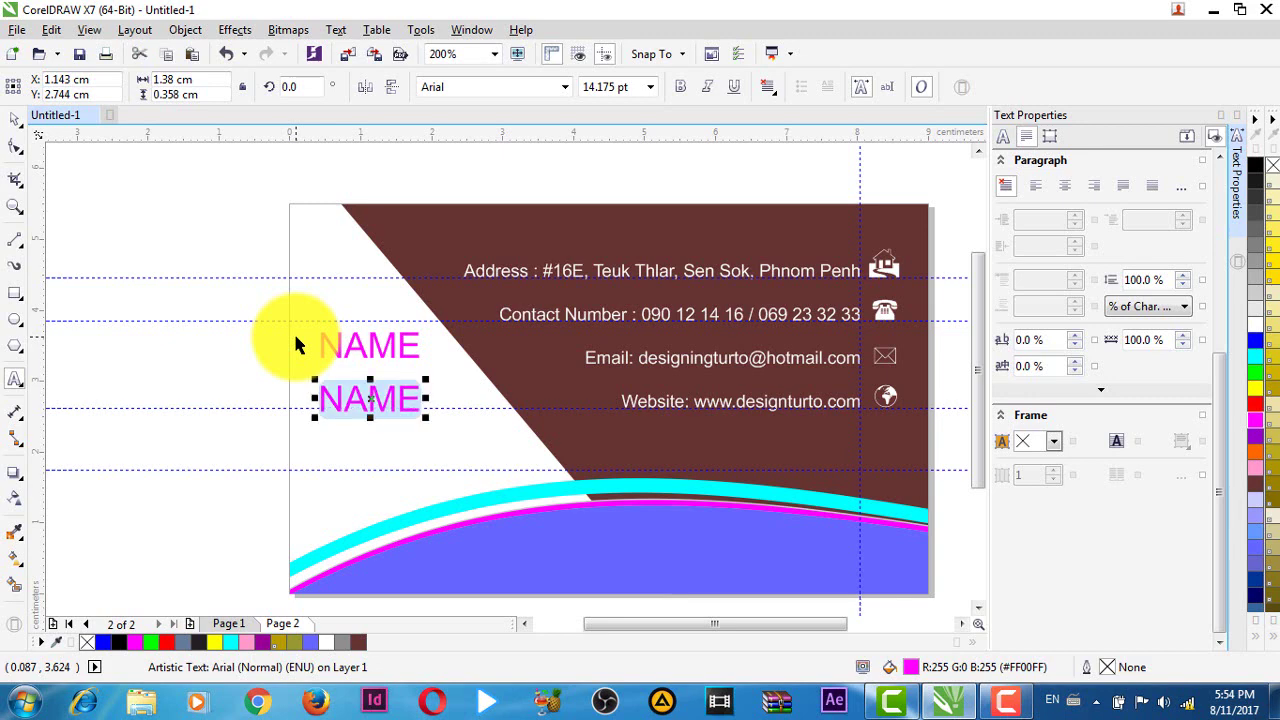
pyautogui.write('Po')
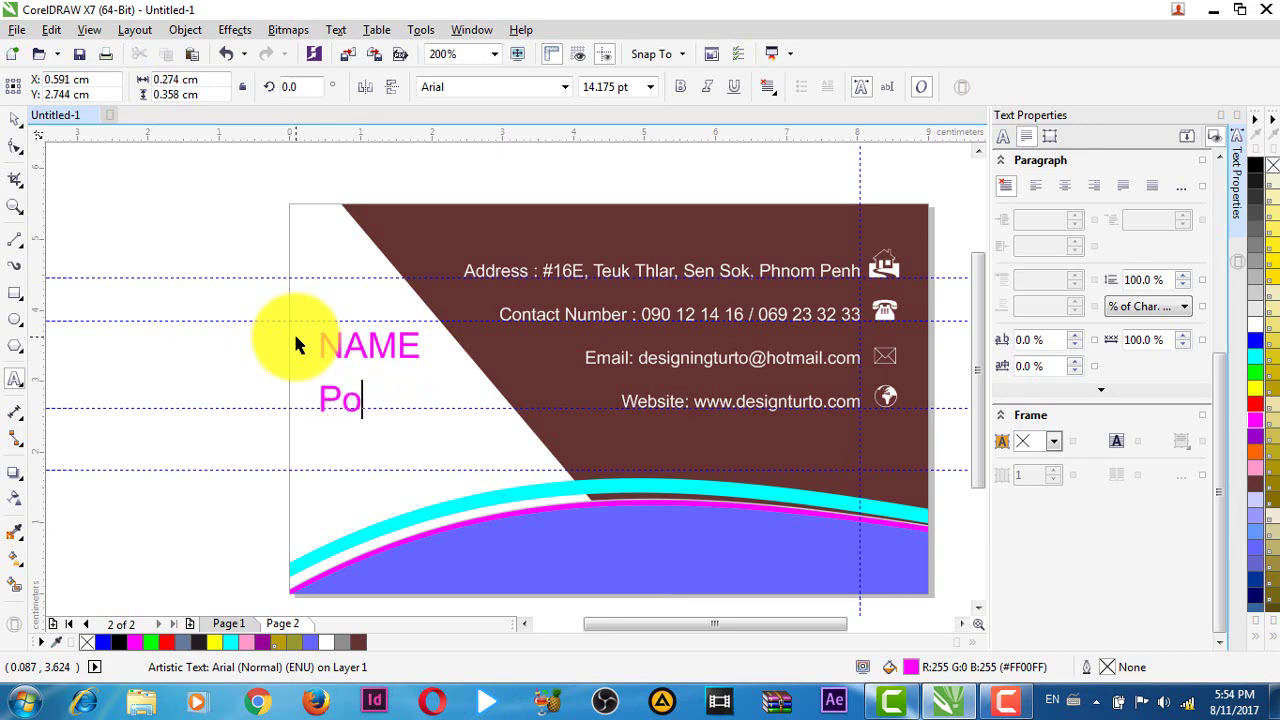
pyautogui.write('sition')
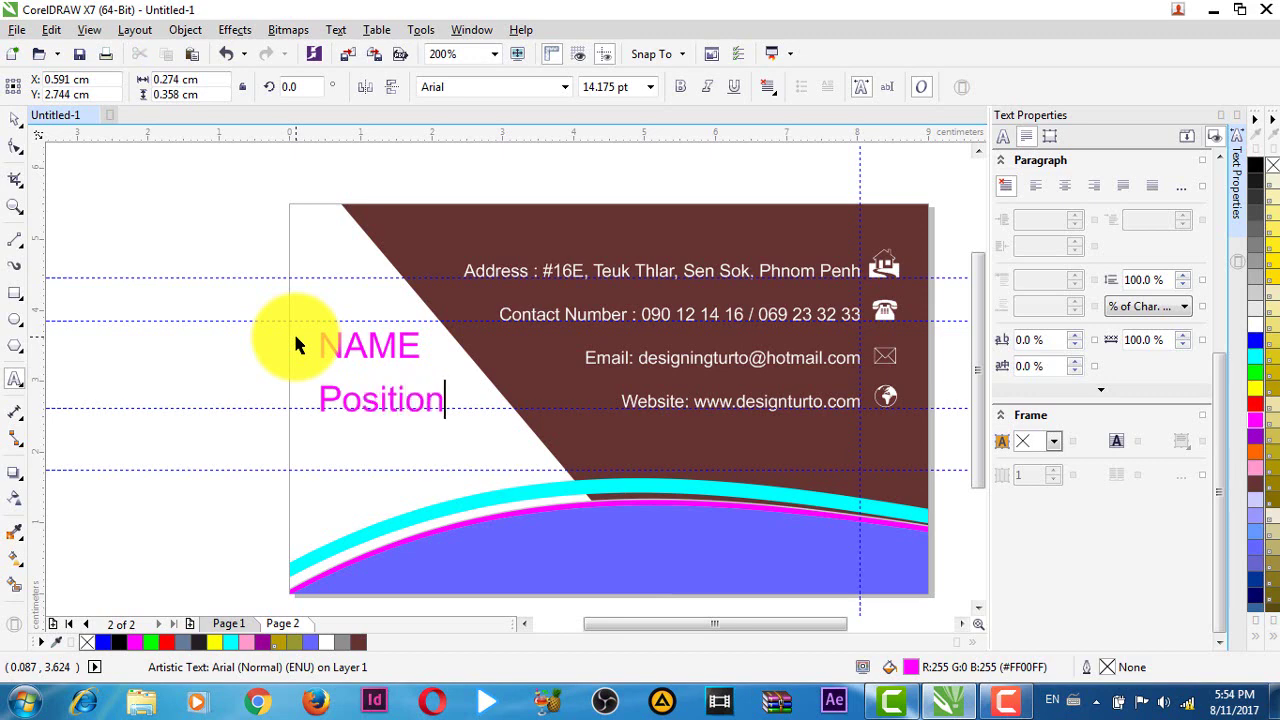
pyautogui.hotkey('ctrl', 'space')
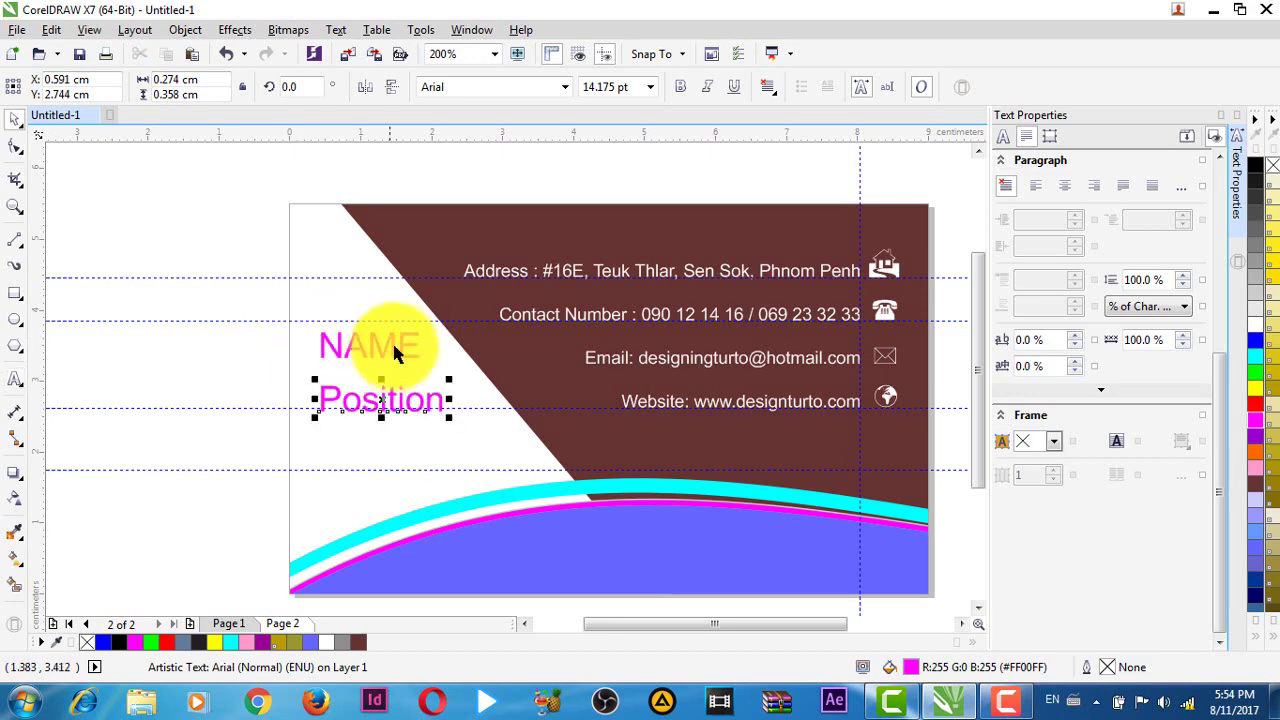
# - Nudge Position and the NAME heading slightly left so their left edges line up
pyautogui.click(375, 345)
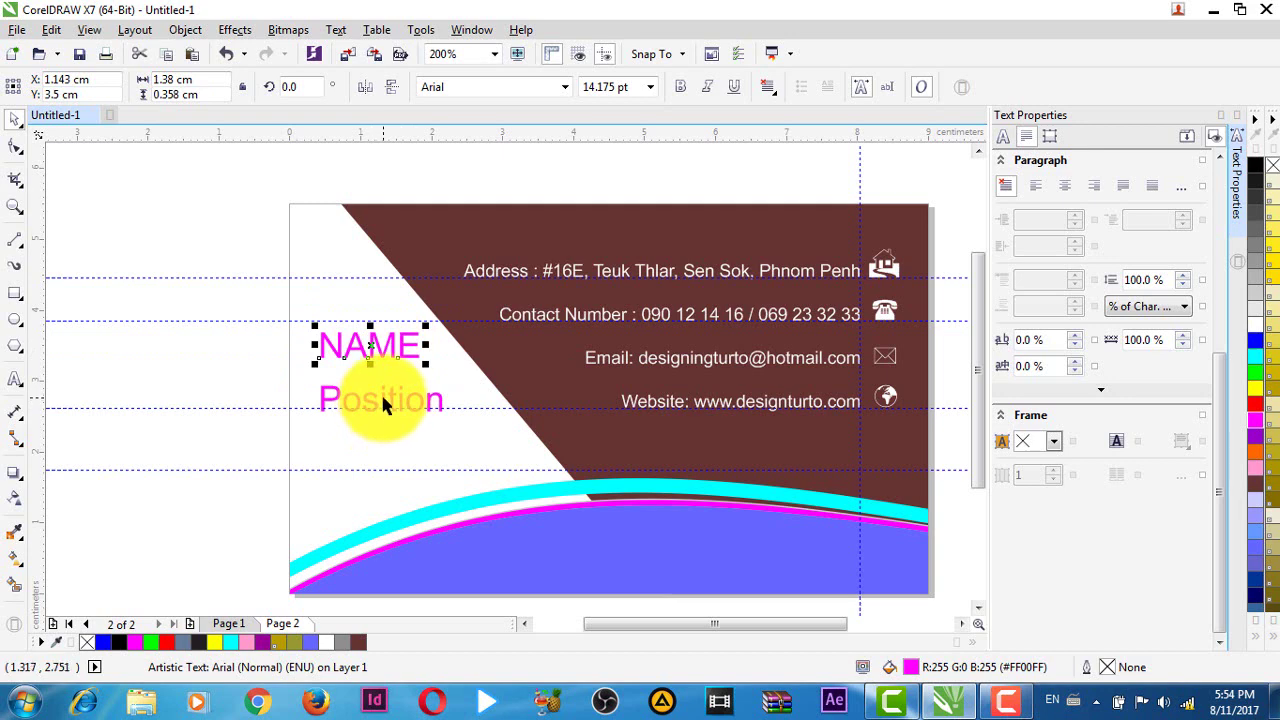
pyautogui.moveTo(382, 401)
pyautogui.mouseDown()
pyautogui.moveTo(375, 415)
pyautogui.moveTo(371, 403)
pyautogui.mouseUp()
pyautogui.click(370, 340)
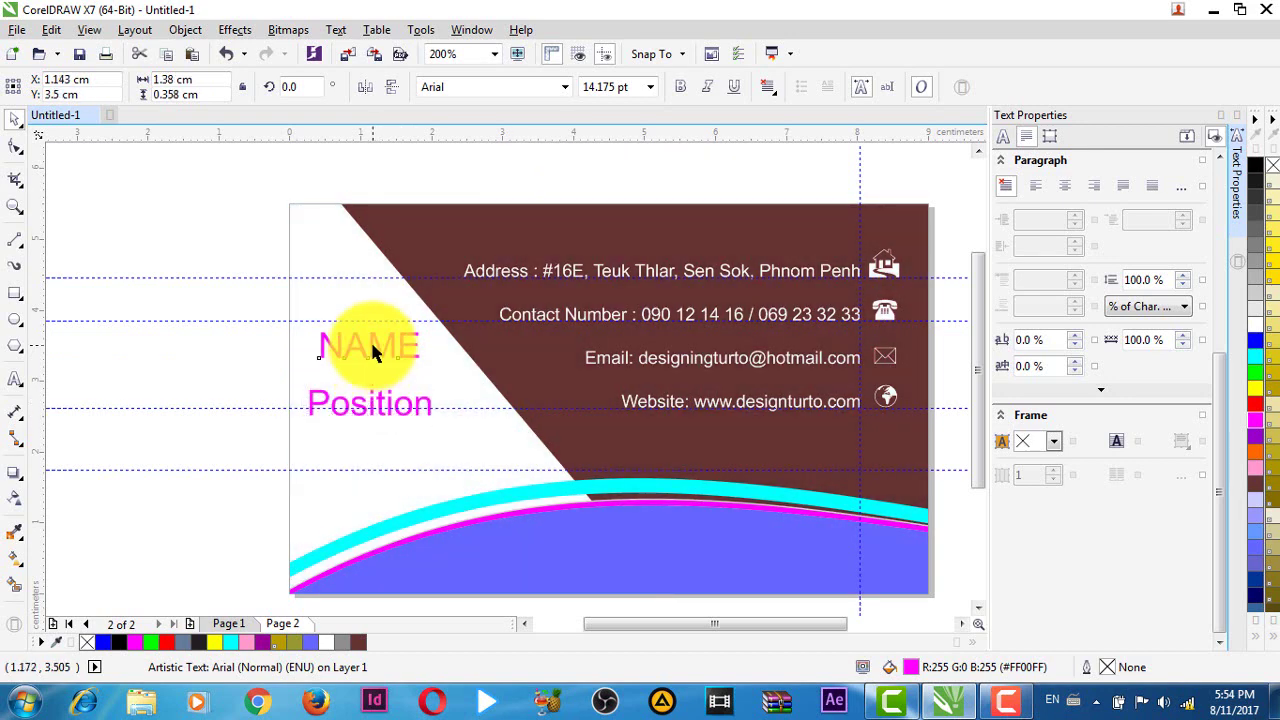
pyautogui.moveTo(380, 336); pyautogui.dragTo(380, 336)
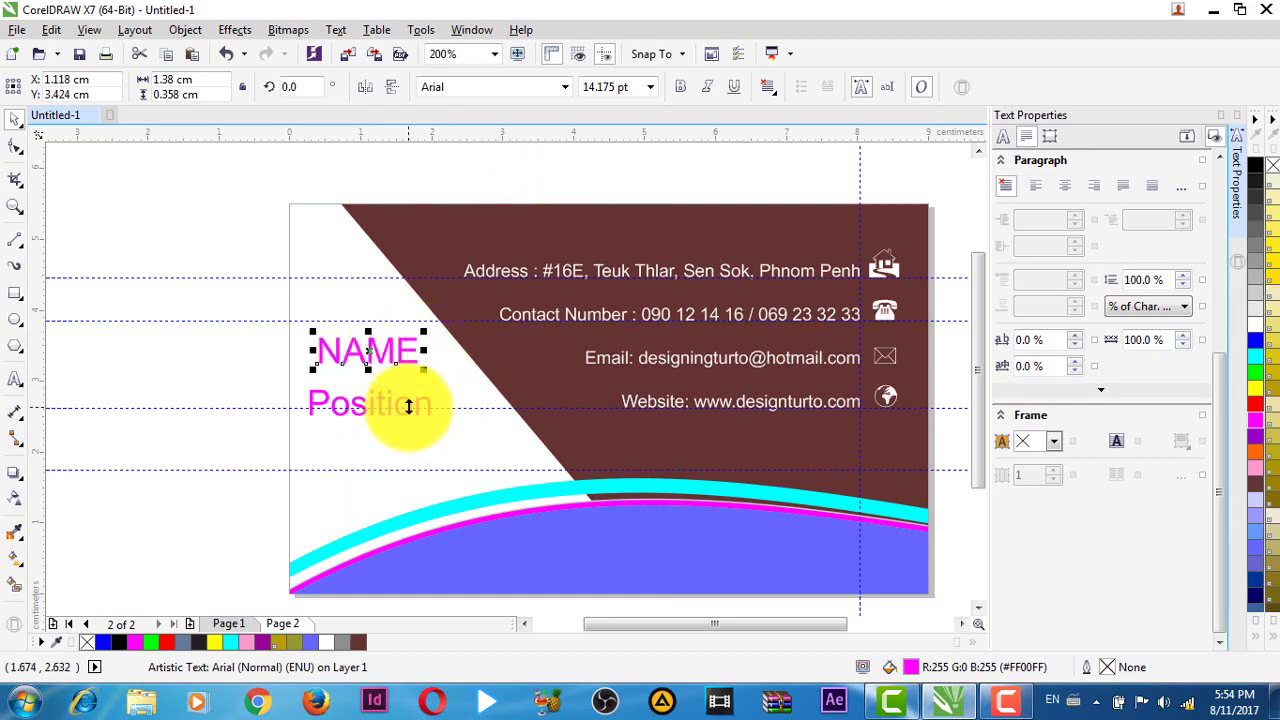
# - Shrink the Position text to about 87% with a corner handle
pyautogui.click(416, 398)
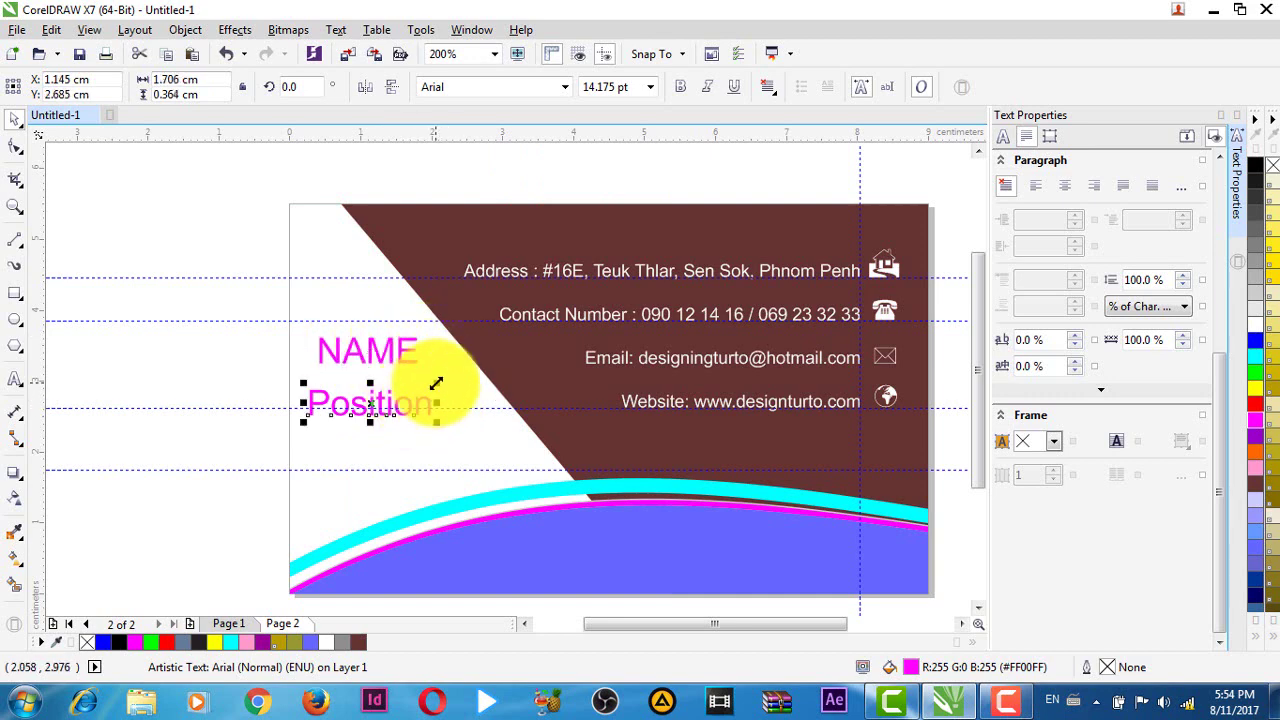
pyautogui.moveTo(436, 383); pyautogui.dragTo(430, 385)
pyautogui.scroll(3, 370, 411)
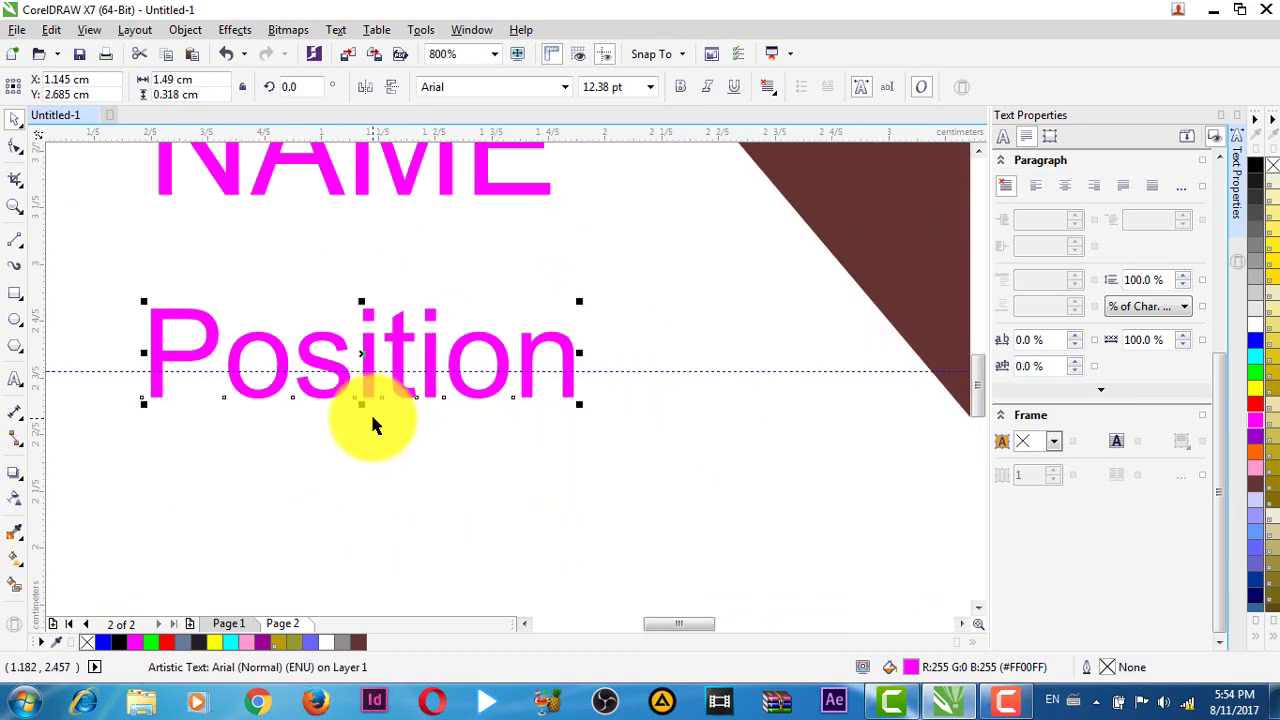
# - Drop a duplicate of the Position text just below the original, keeping the original in place
pyautogui.moveTo(361, 353); pyautogui.dragTo(334, 491)
pyautogui.hotkey('ctrl', 'z')
pyautogui.scroll(-1, 390, 425)
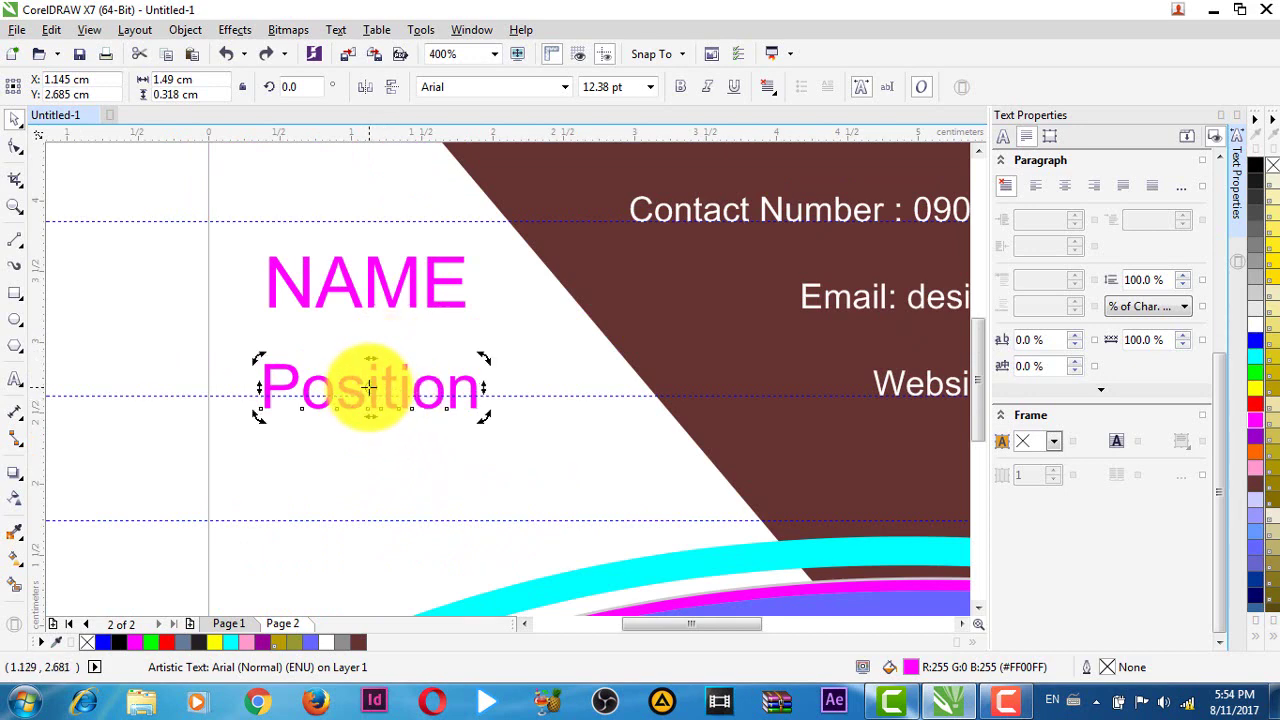
pyautogui.click(381, 383)
pyautogui.click(370, 378)
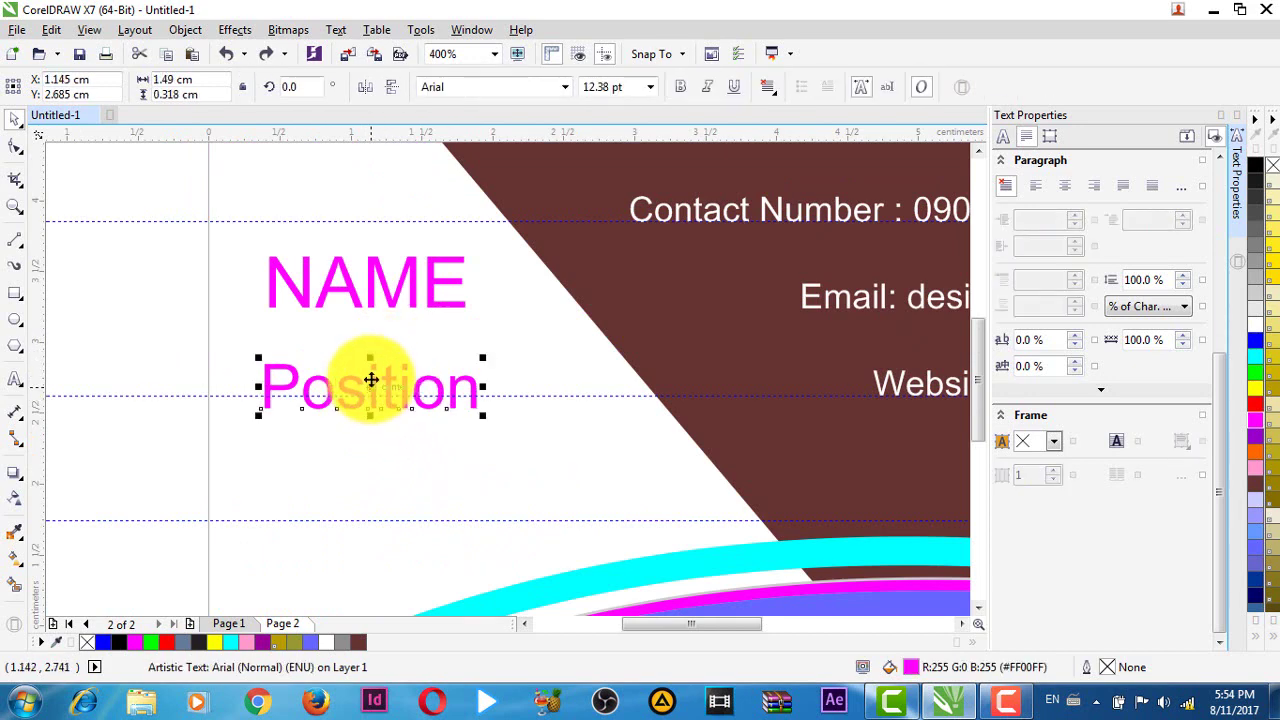
pyautogui.moveTo(370, 380); pyautogui.dragTo(371, 492)
pyautogui.rightClick(371, 492)
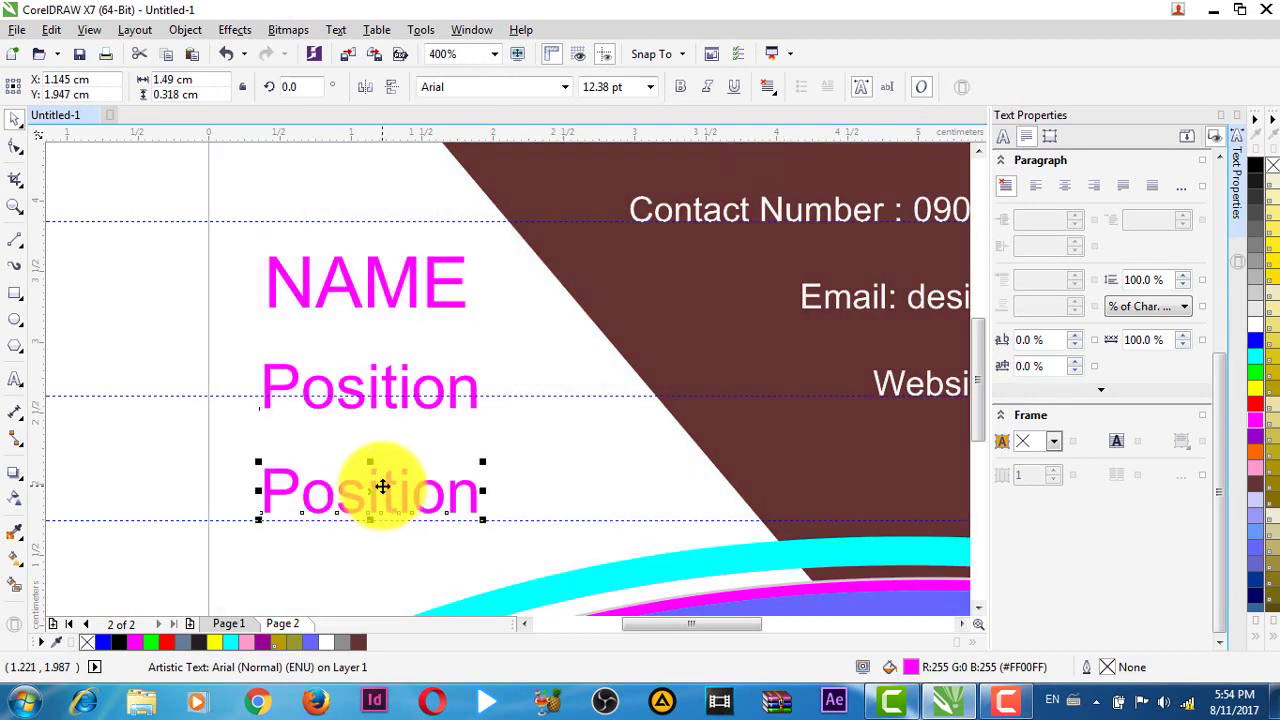
# - Change the lower Position copy's text to 'Tel :'
pyautogui.doubleClick(382, 486)
pyautogui.doubleClick(369, 459)
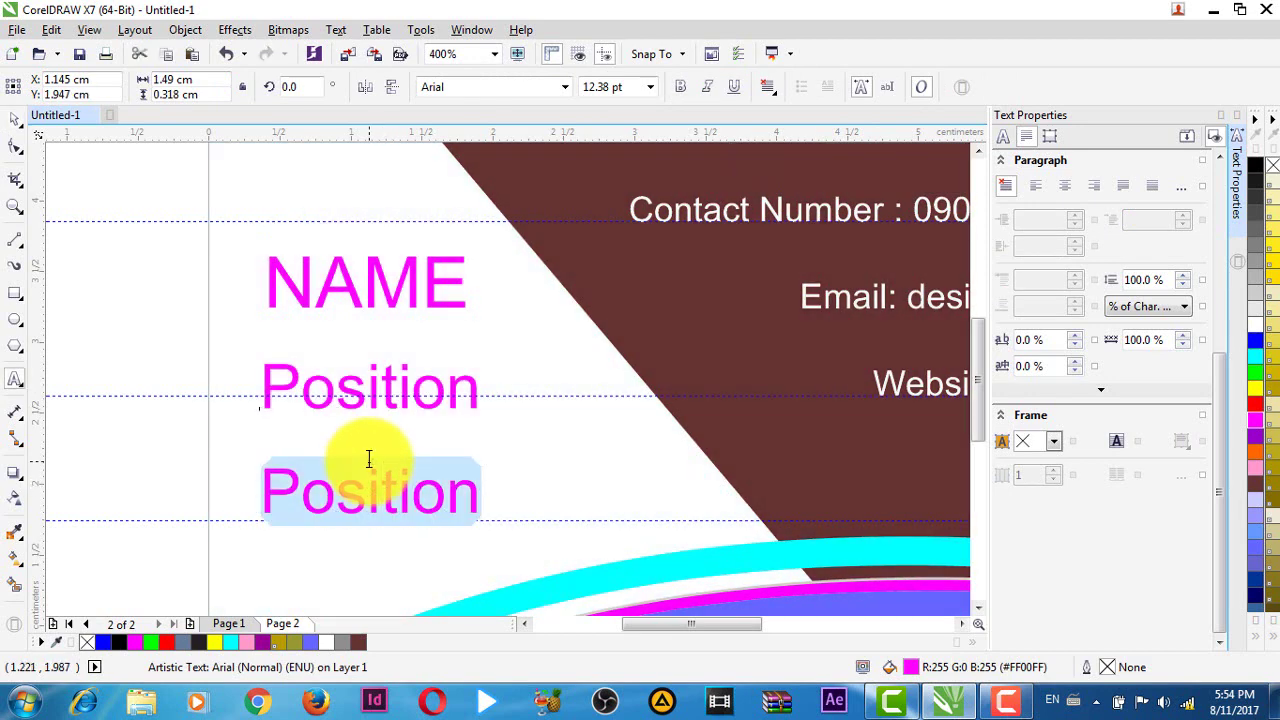
pyautogui.write('Tel')
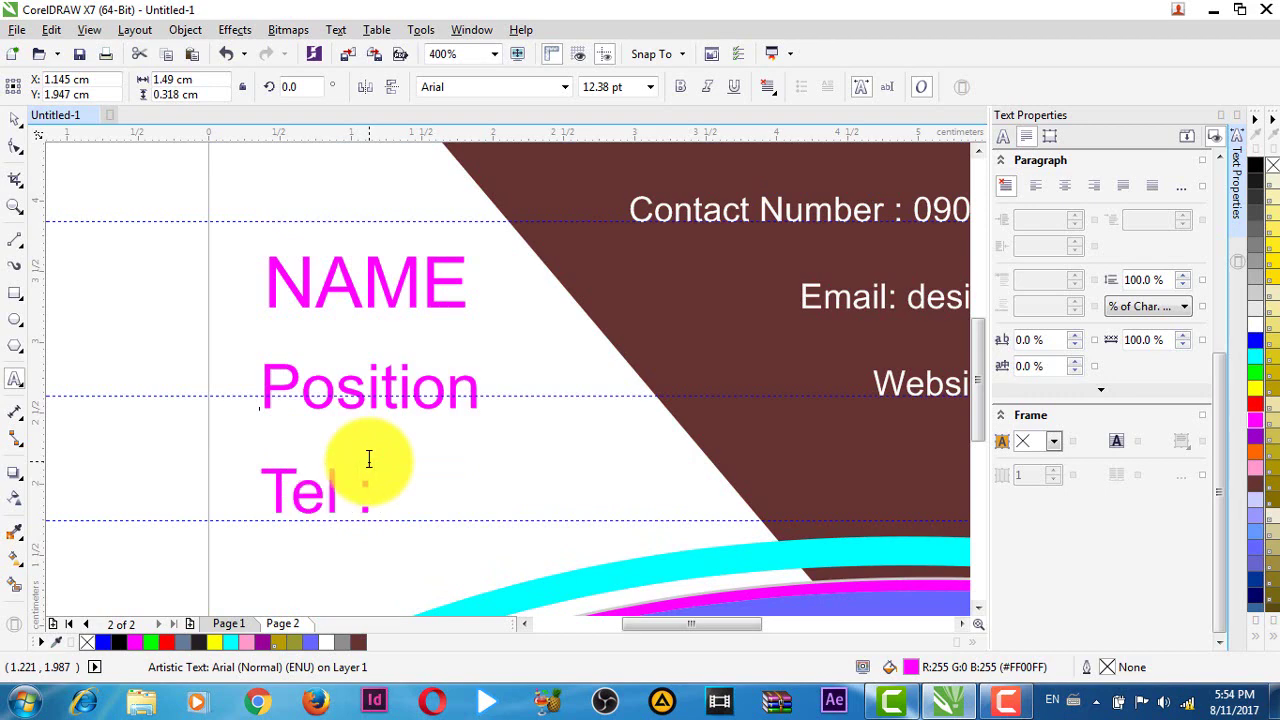
pyautogui.write(' :')
pyautogui.press('Escape')
pyautogui.press('Escape')
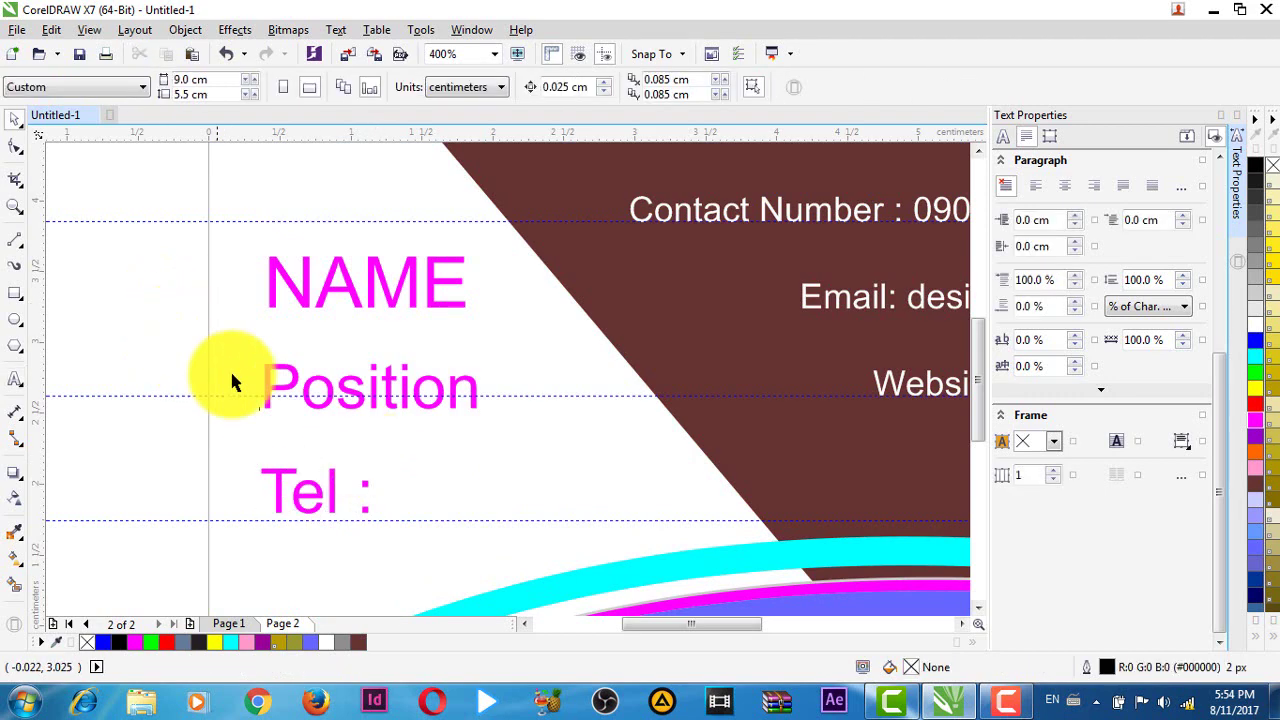
pyautogui.scroll(-2, 230, 369)
pyautogui.scroll(1, 270, 415)
pyautogui.scroll(1, 259, 318)
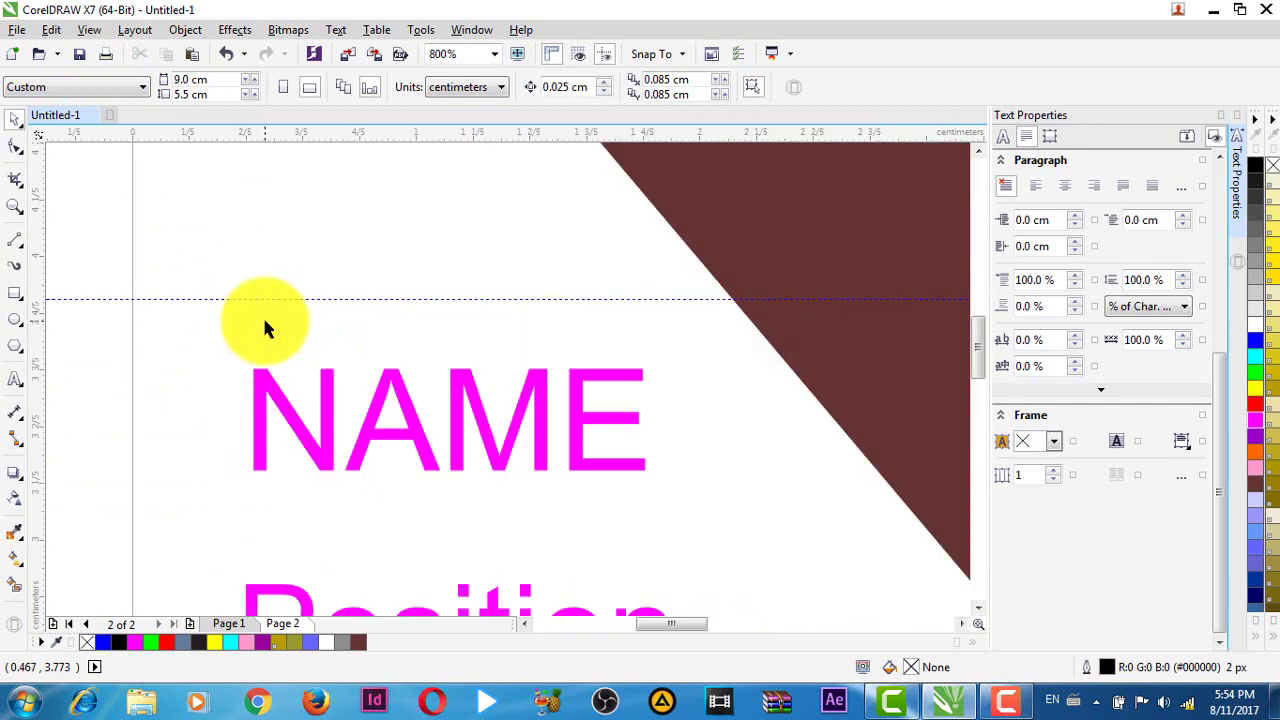
pyautogui.scroll(-1, 262, 315)
# - Add a vertical guideline at the labels' left edge and snap NAME to it
pyautogui.moveTo(40, 273); pyautogui.dragTo(257, 329)
pyautogui.scroll(2, 257, 329)
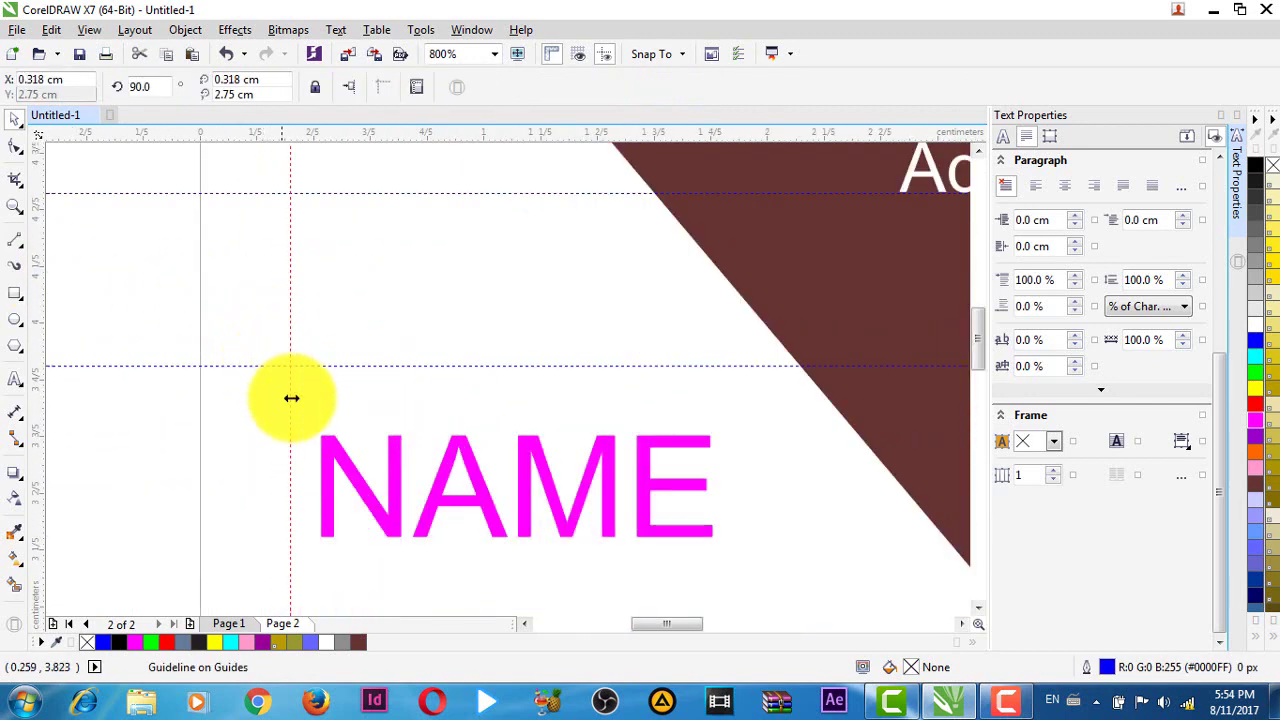
pyautogui.click(330, 455)
pyautogui.moveTo(330, 455); pyautogui.dragTo(322, 425)
# - Align the Tel : label's left edge to the same guideline
pyautogui.scroll(-1, 300, 452)
pyautogui.scroll(-2, 446, 480)
pyautogui.scroll(-2, 466, 470)
pyautogui.scroll(1, 343, 391)
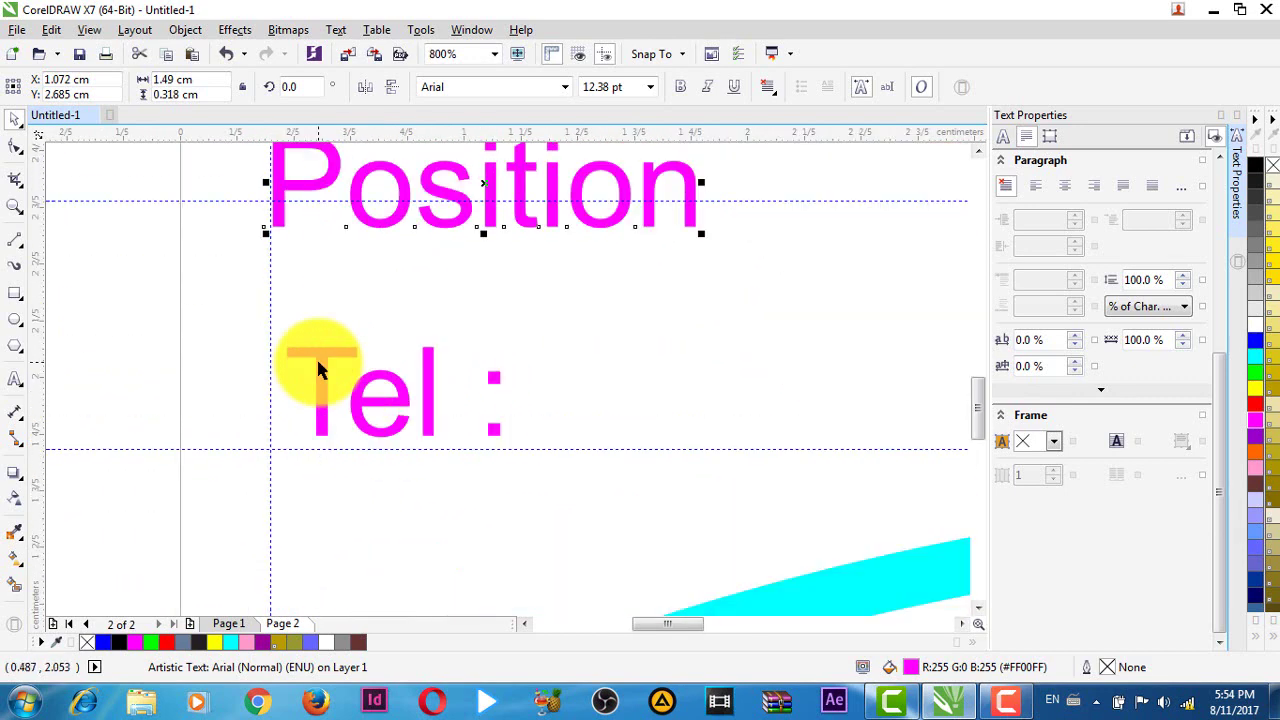
pyautogui.click(319, 354)
pyautogui.moveTo(320, 351); pyautogui.dragTo(304, 352)
pyautogui.scroll(-2, 495, 397)
pyautogui.scroll(-1, 534, 429)
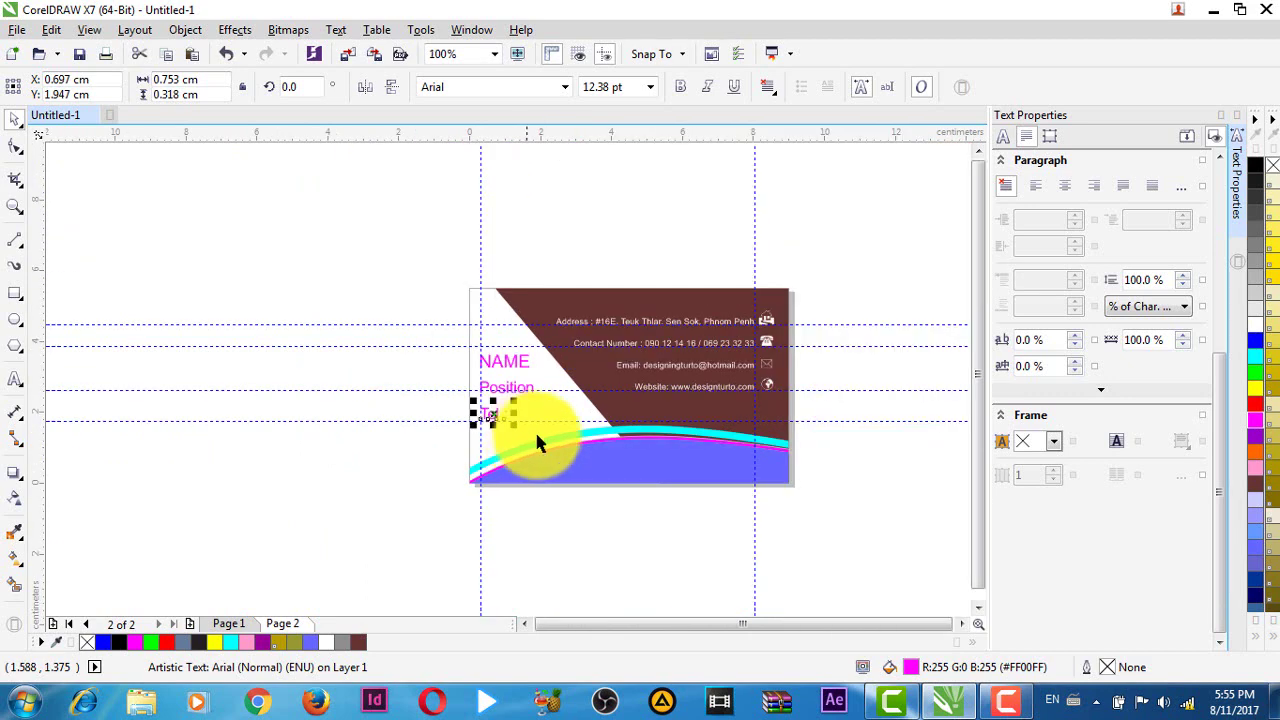
# - Marquee-select NAME, Position and Tel : and fill them pure blue (R:0 G:0 B:255)
pyautogui.hscroll(2, 830, 520)
pyautogui.click(740, 486)
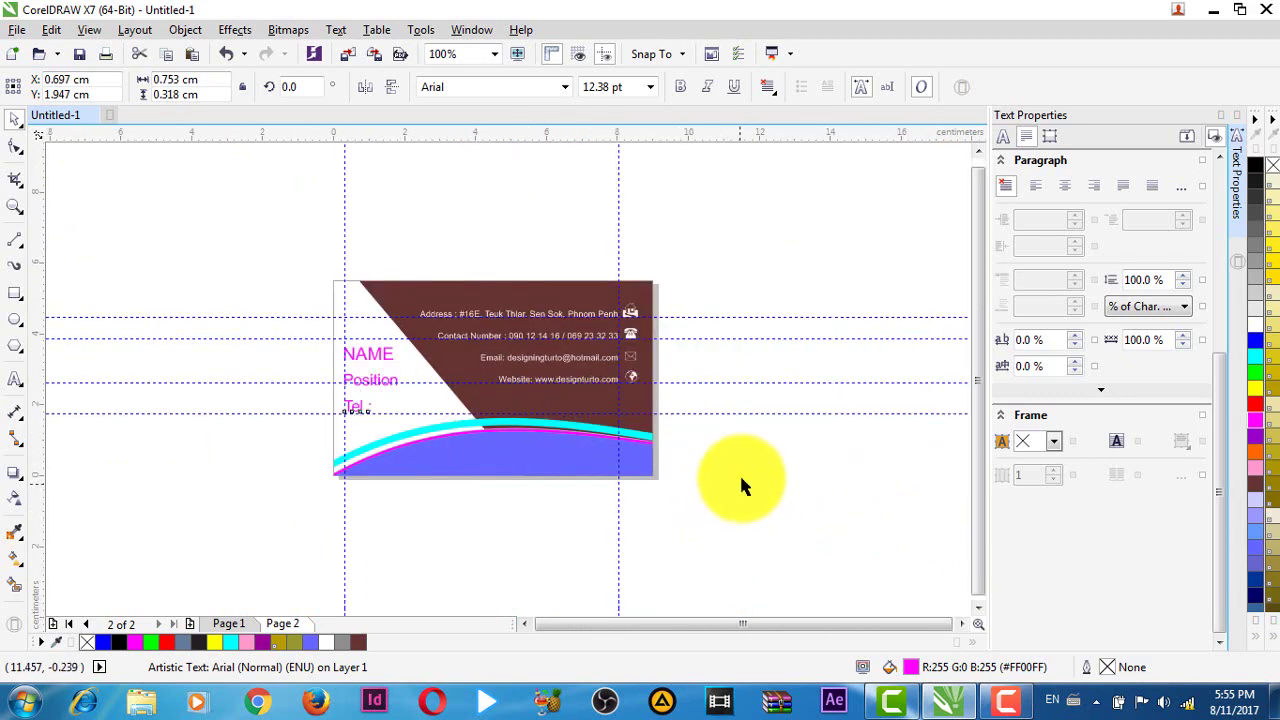
pyautogui.moveTo(308, 328); pyautogui.dragTo(418, 432)
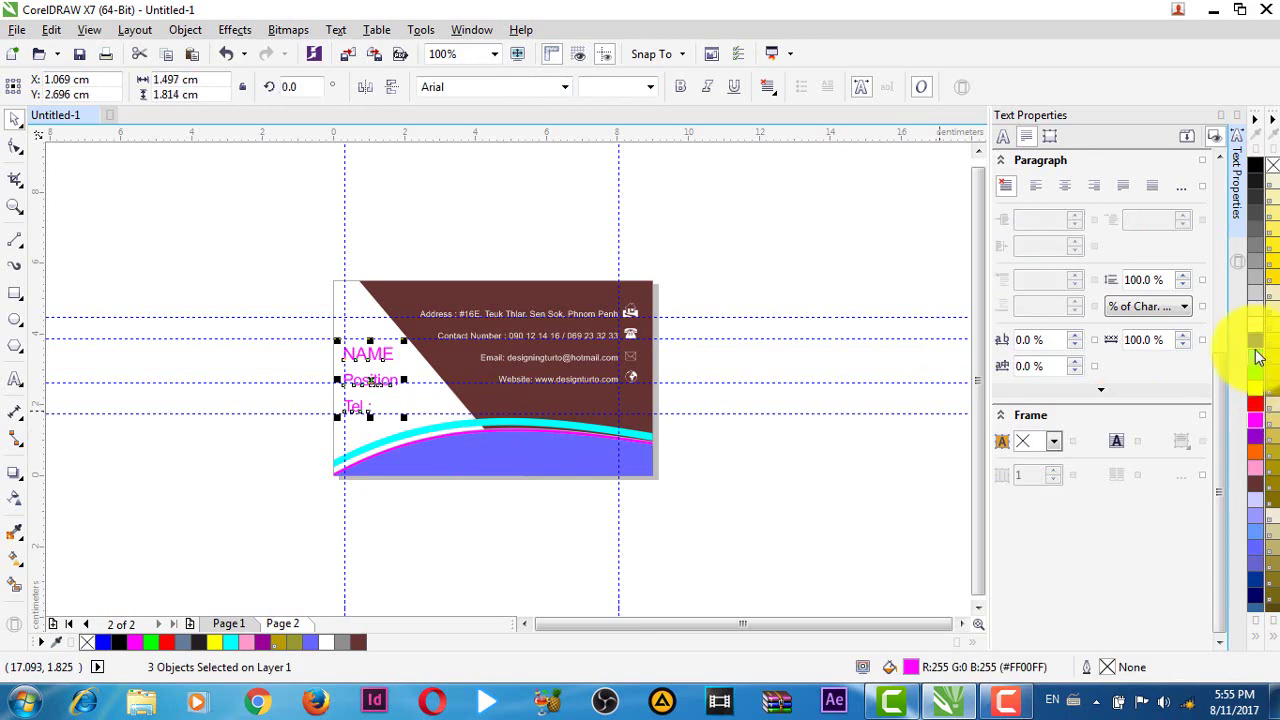
pyautogui.click(1256, 345)
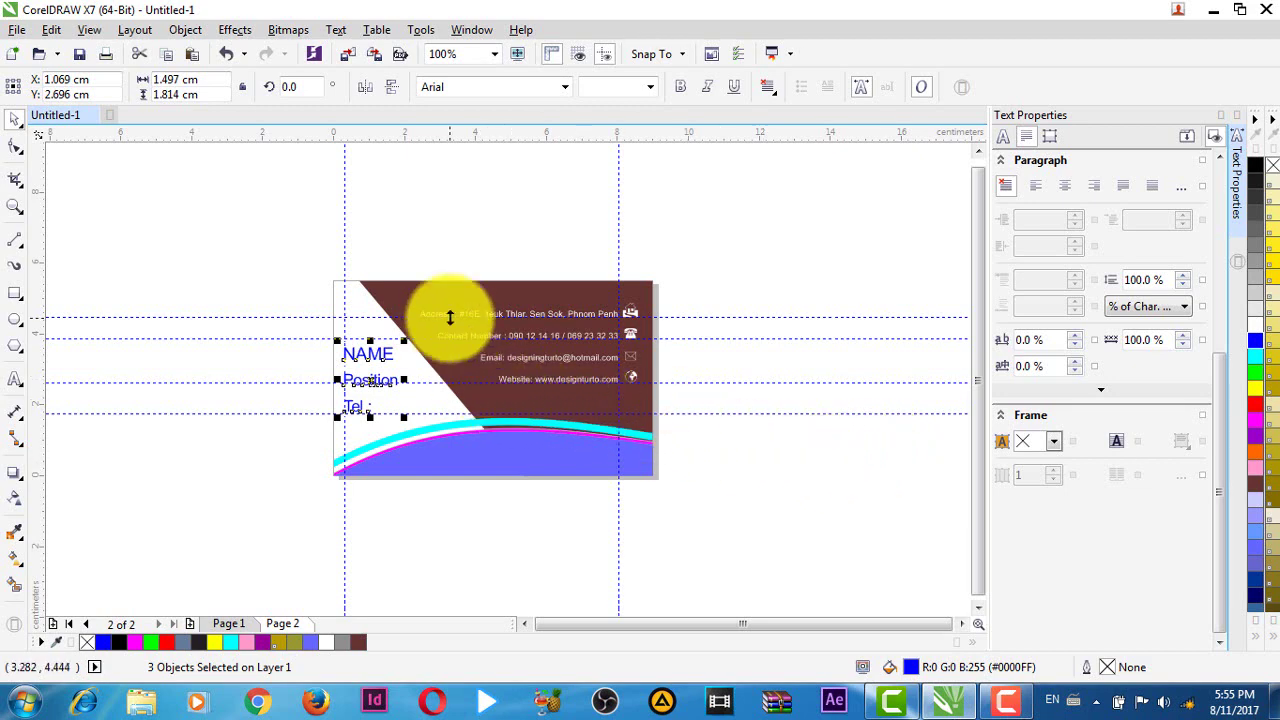
pyautogui.scroll(2, 450, 317)
pyautogui.scroll(-2, 515, 400)
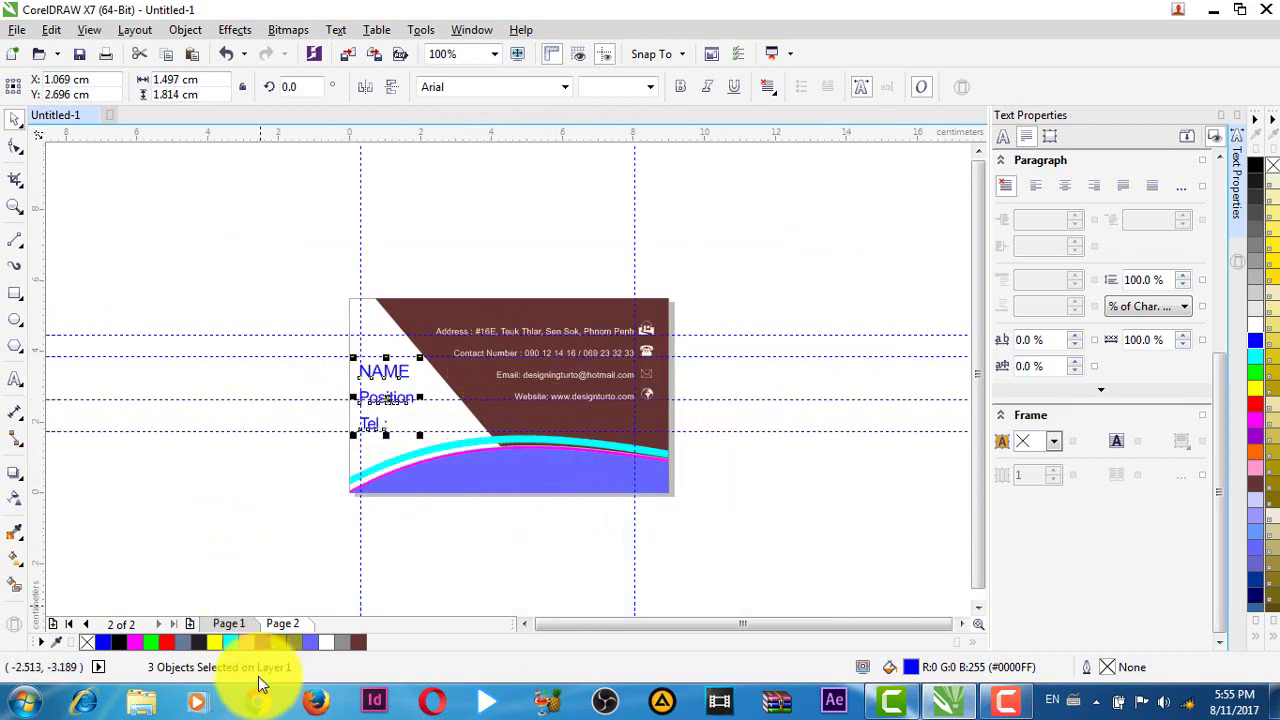
pyautogui.click(243, 624)
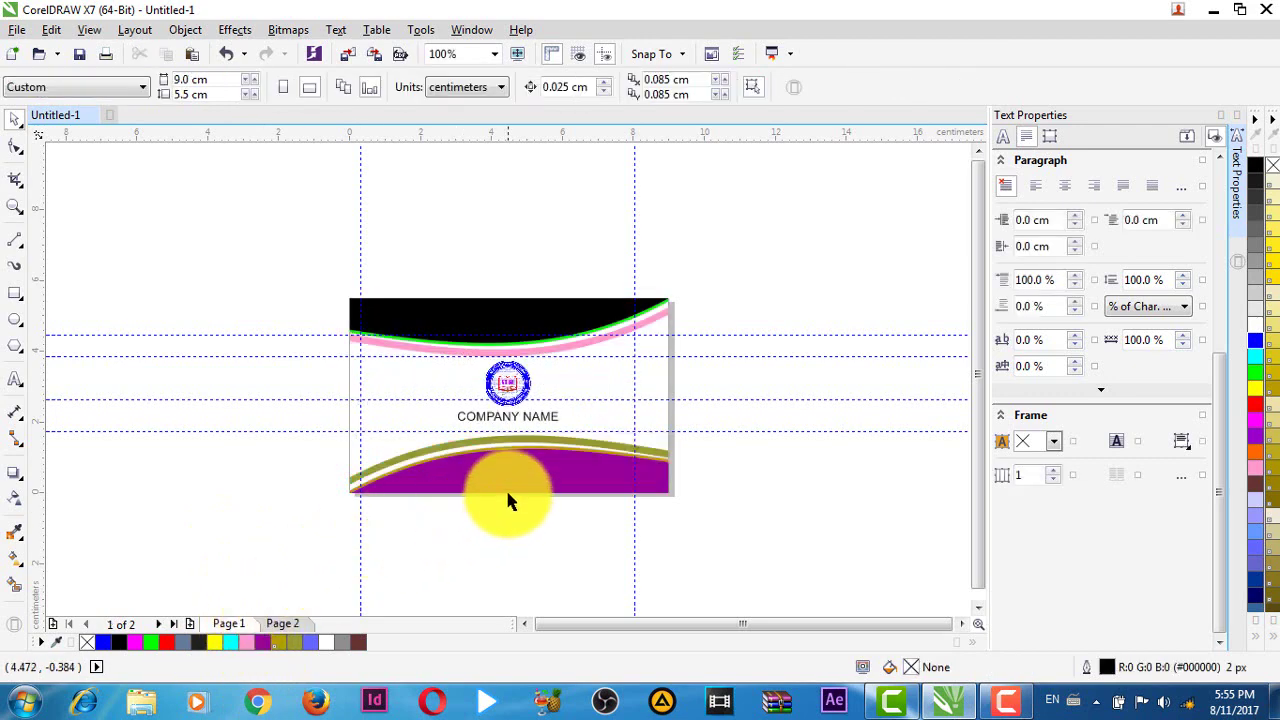
pyautogui.scroll(2, 508, 495)
pyautogui.scroll(-2, 508, 491)
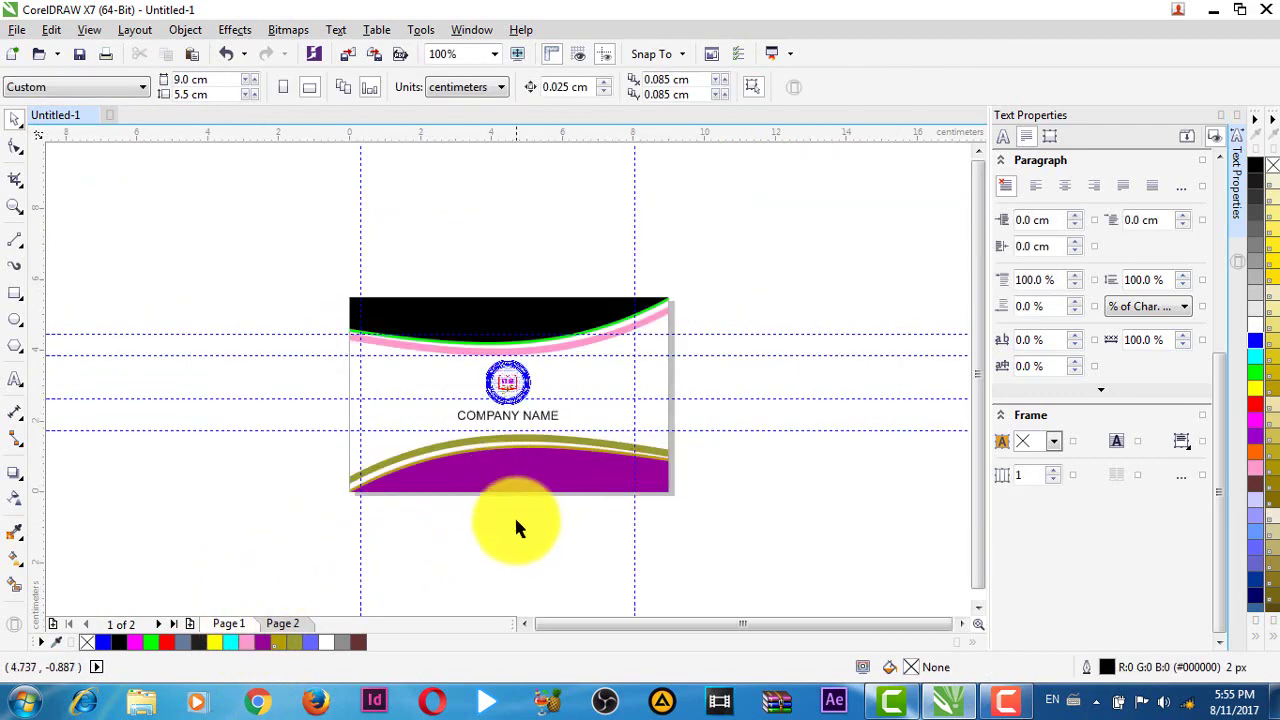
pyautogui.scroll(2, 512, 510)
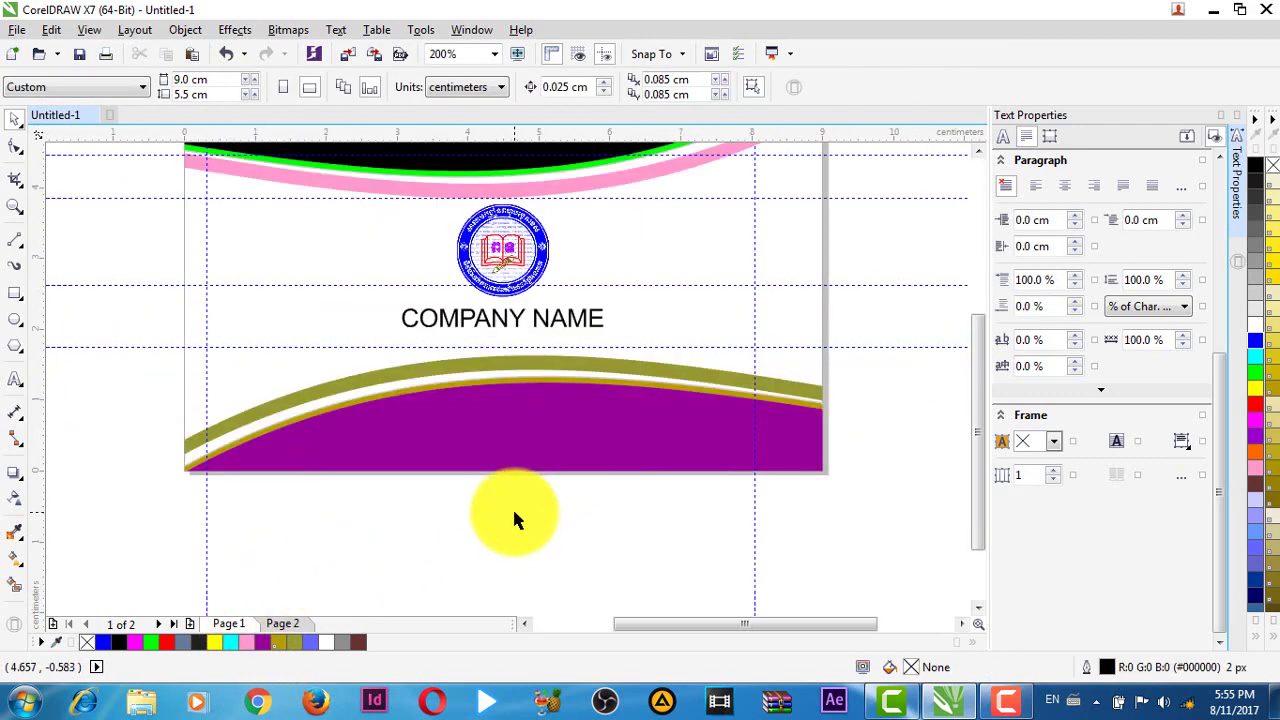
pyautogui.press('F8')
pyautogui.click(451, 557)
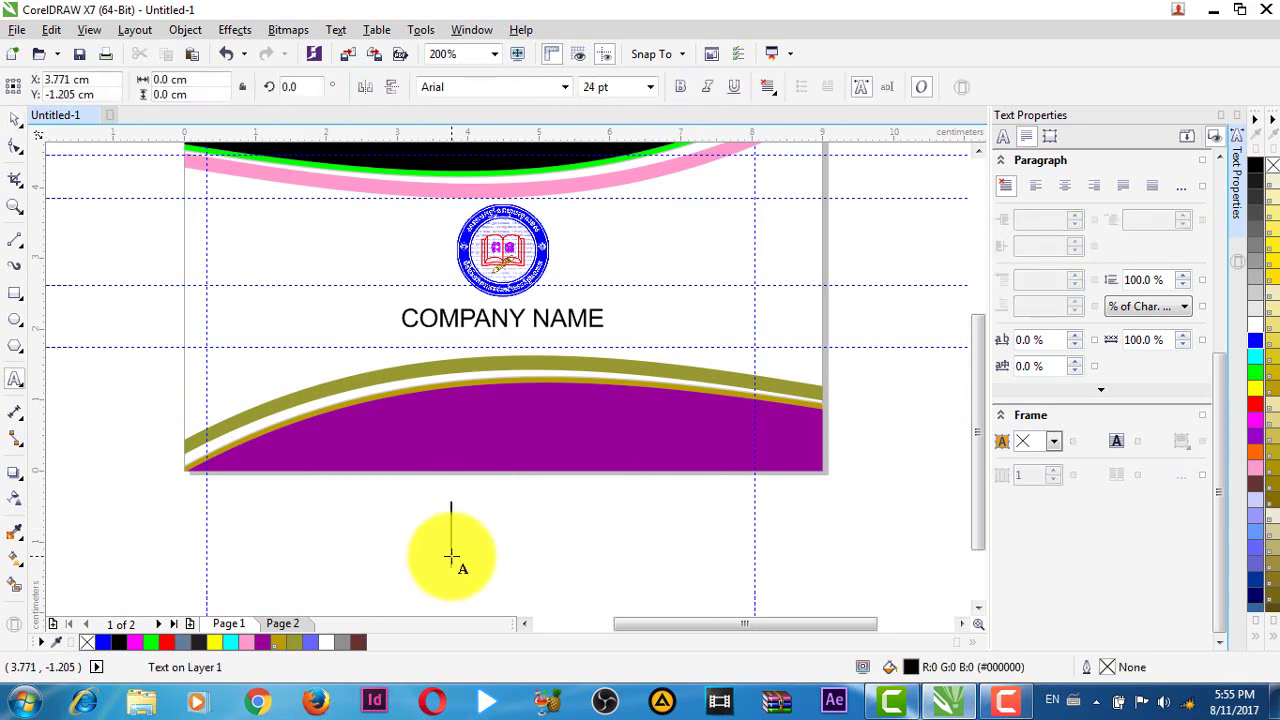
pyautogui.write('WWW.')
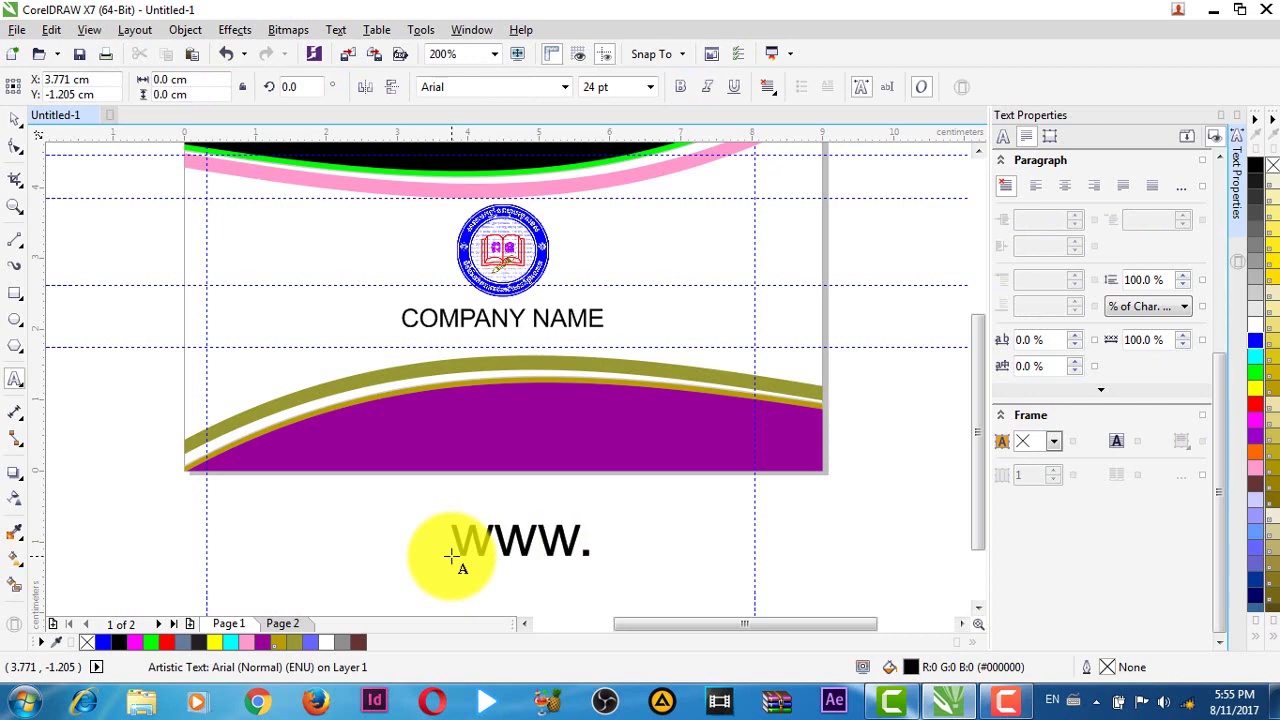
pyautogui.write('desin')
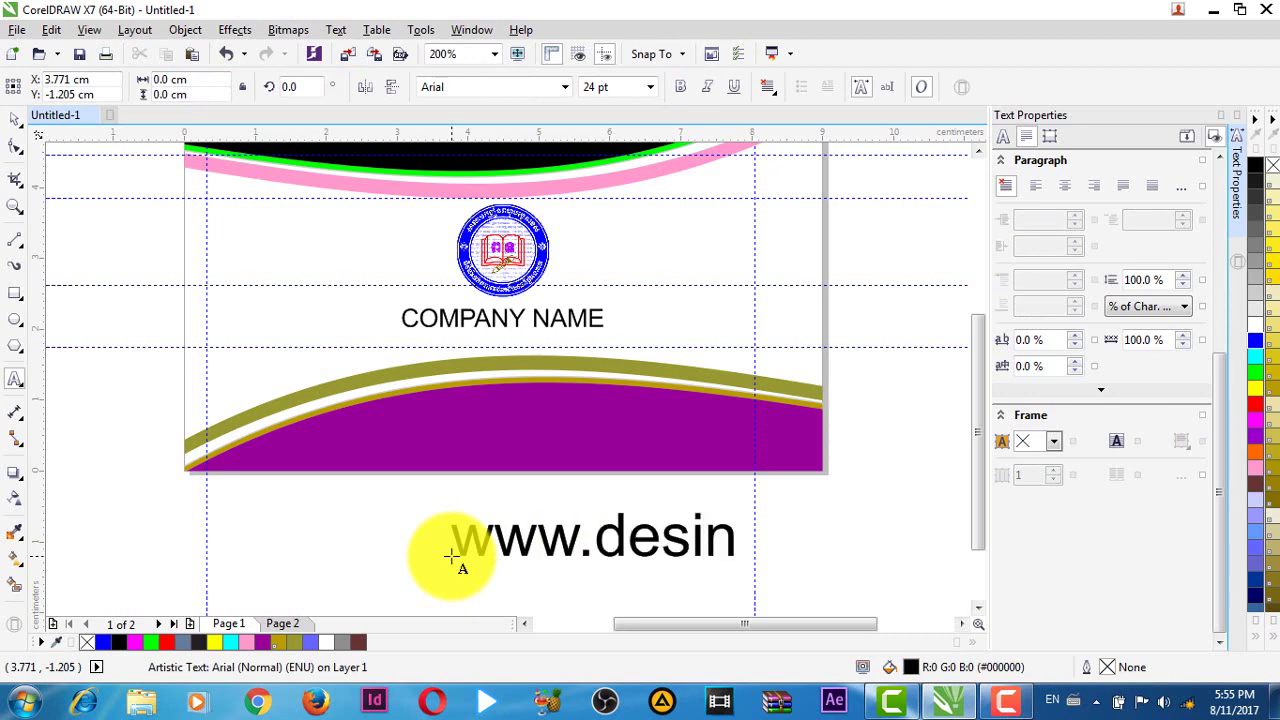
pyautogui.press('BackSpace')
pyautogui.write('gnturto')
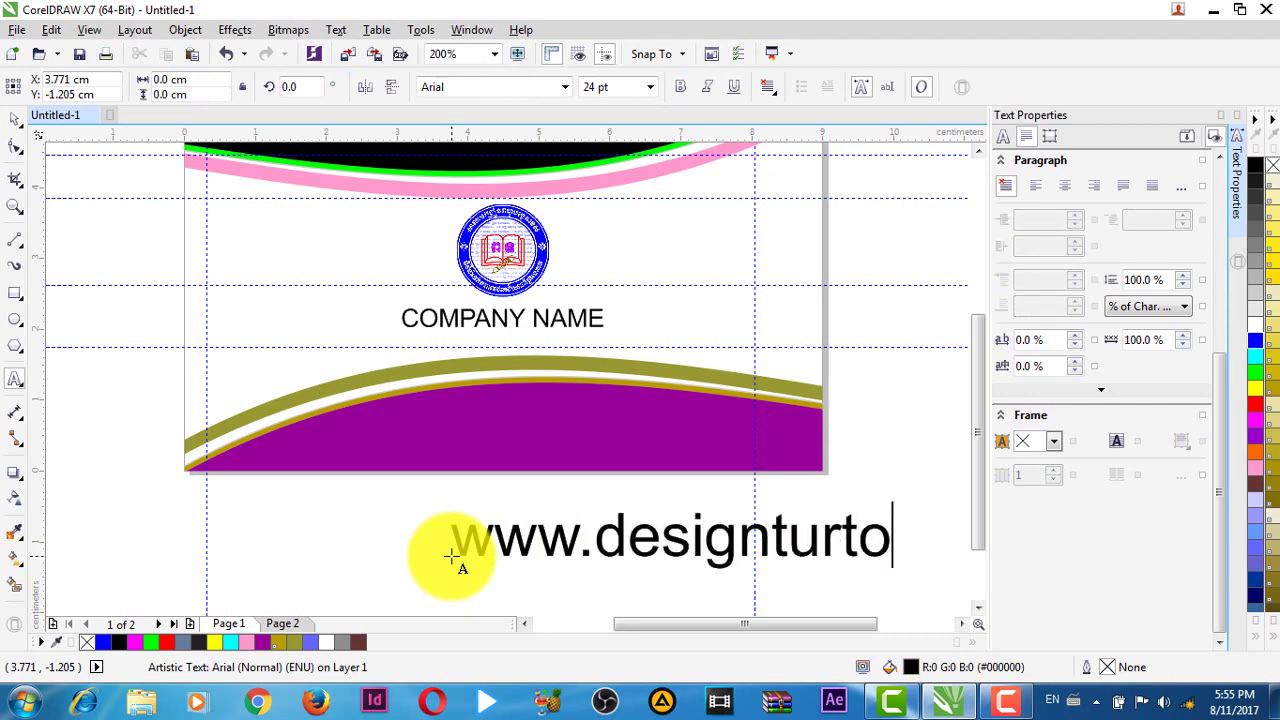
pyautogui.write('r.c')
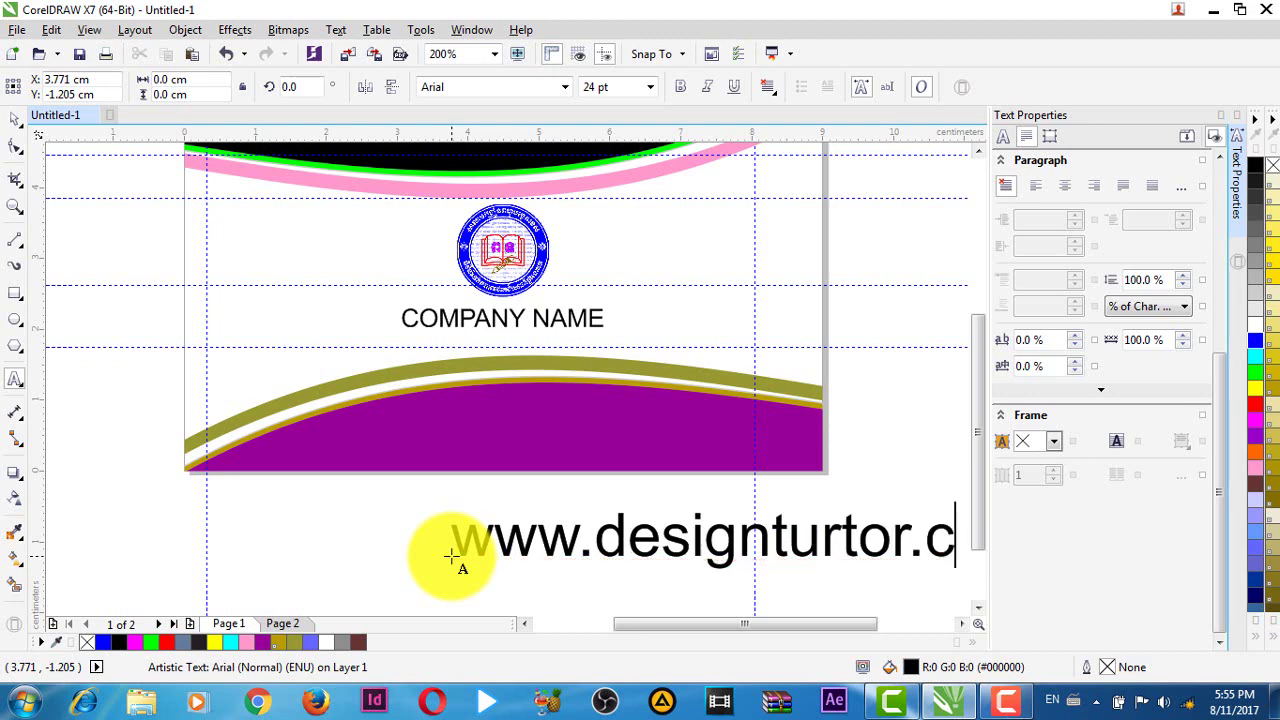
pyautogui.write('om')
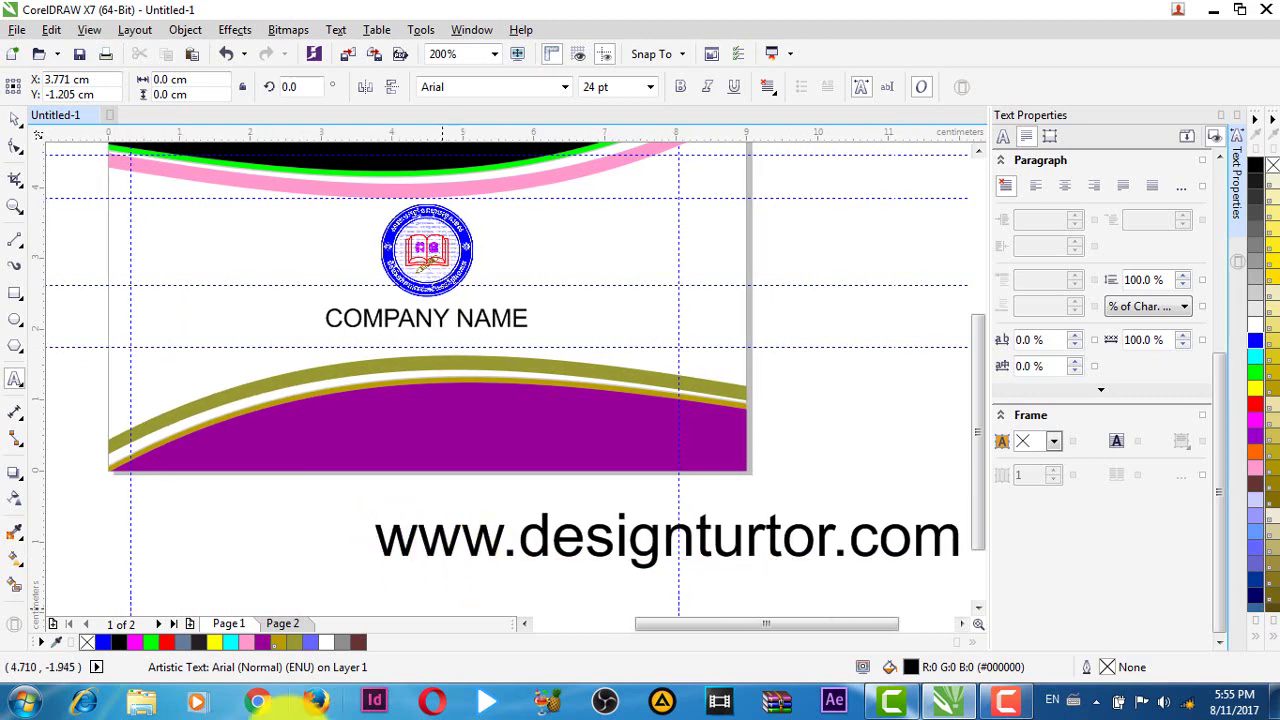
# - Set the web address font size to 9 pt
pyautogui.hotkey('ctrl', 'space')
pyautogui.click(600, 87)
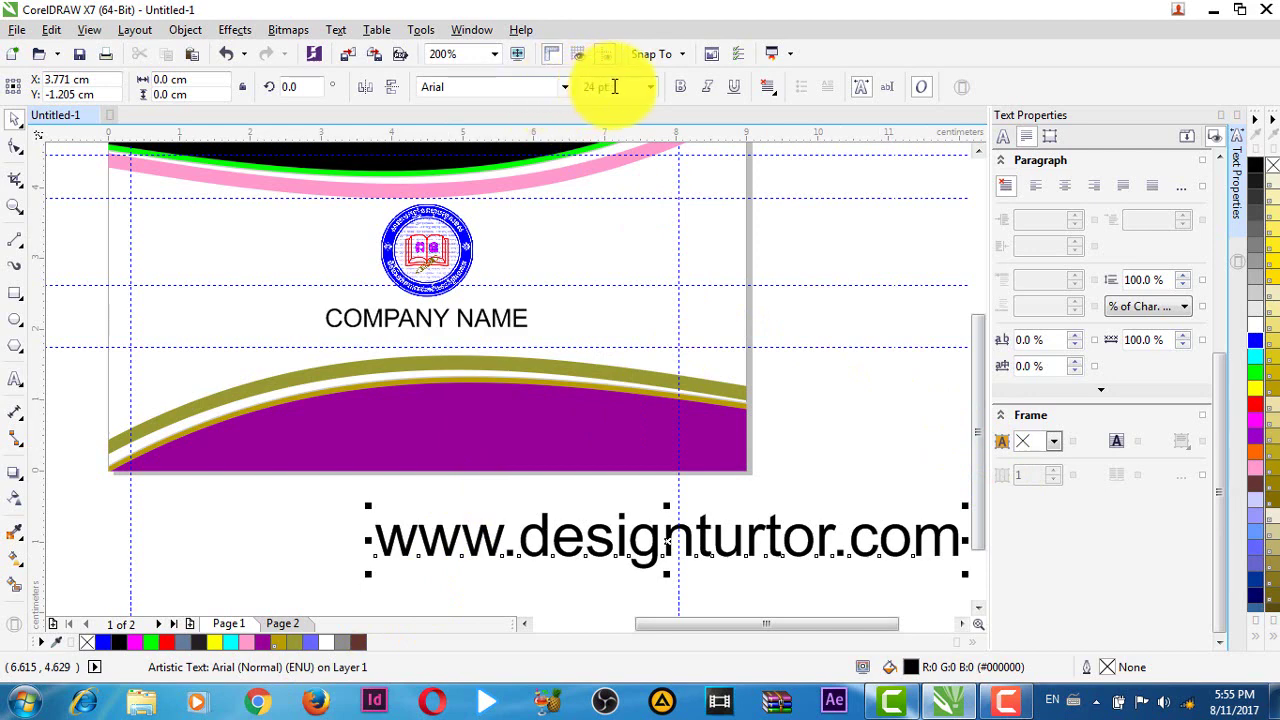
pyautogui.write('9')
pyautogui.press('Return')
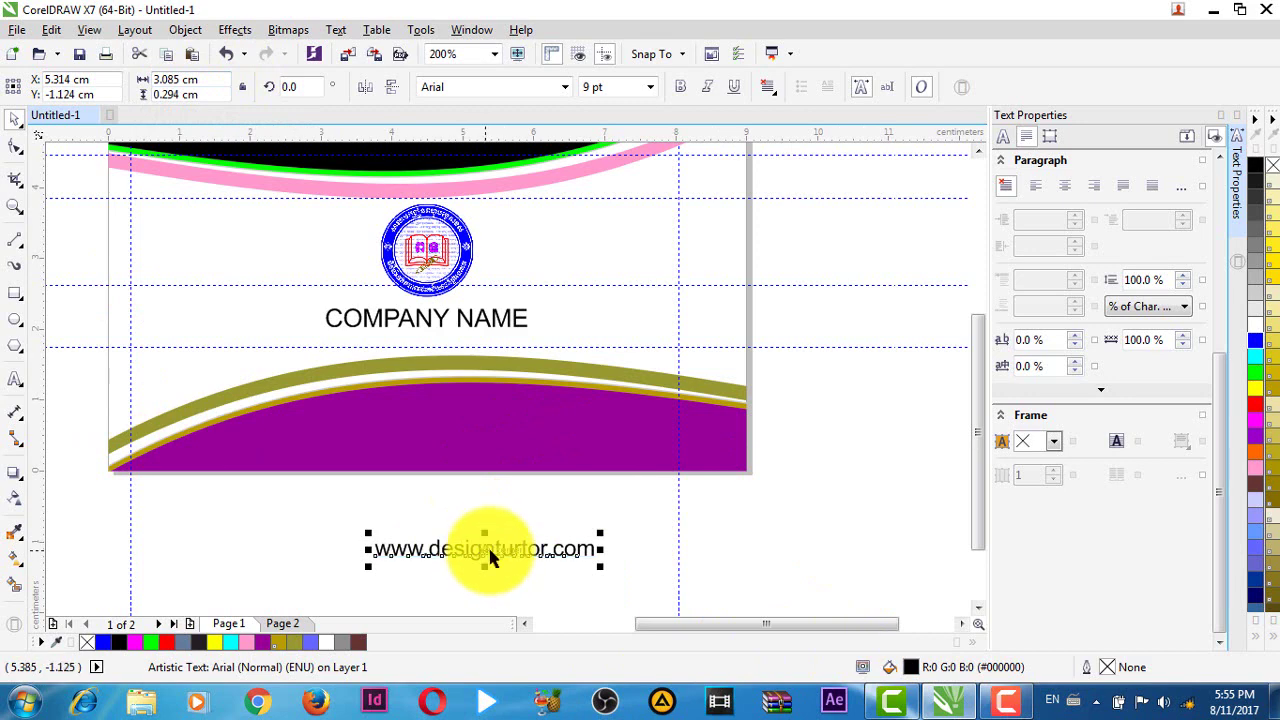
# - Move the web address onto the purple band beneath COMPANY NAME
pyautogui.moveTo(486, 551); pyautogui.dragTo(443, 430)
pyautogui.hotkey('ctrl', 'z')
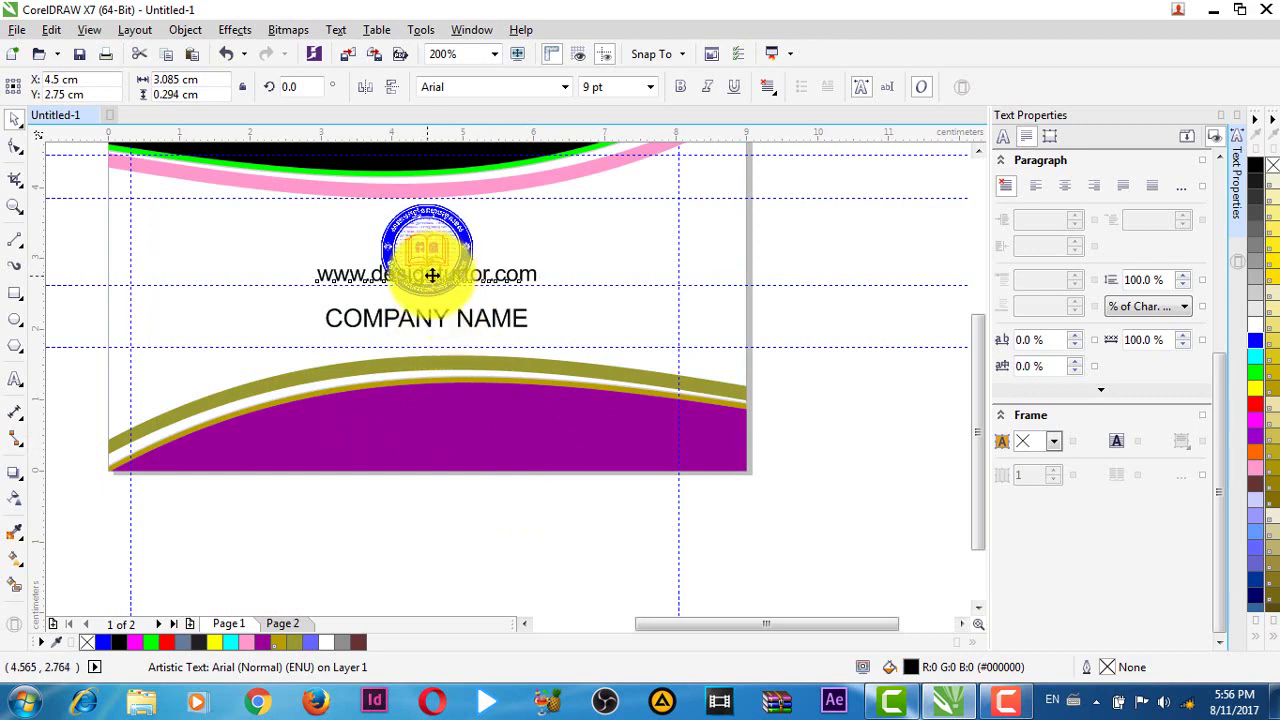
pyautogui.moveTo(432, 275); pyautogui.dragTo(422, 434)
pyautogui.click(532, 538)
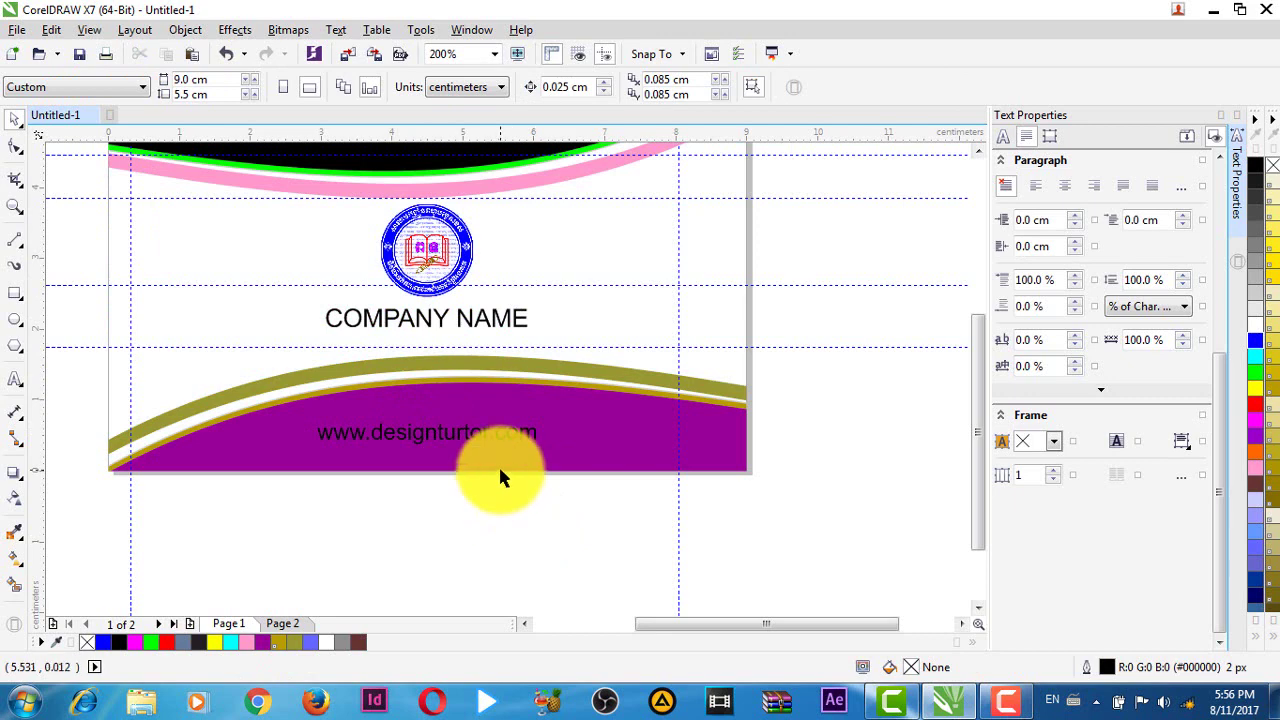
pyautogui.scroll(1, 503, 474)
pyautogui.scroll(2, 503, 474)
pyautogui.scroll(-3, 251, 403)
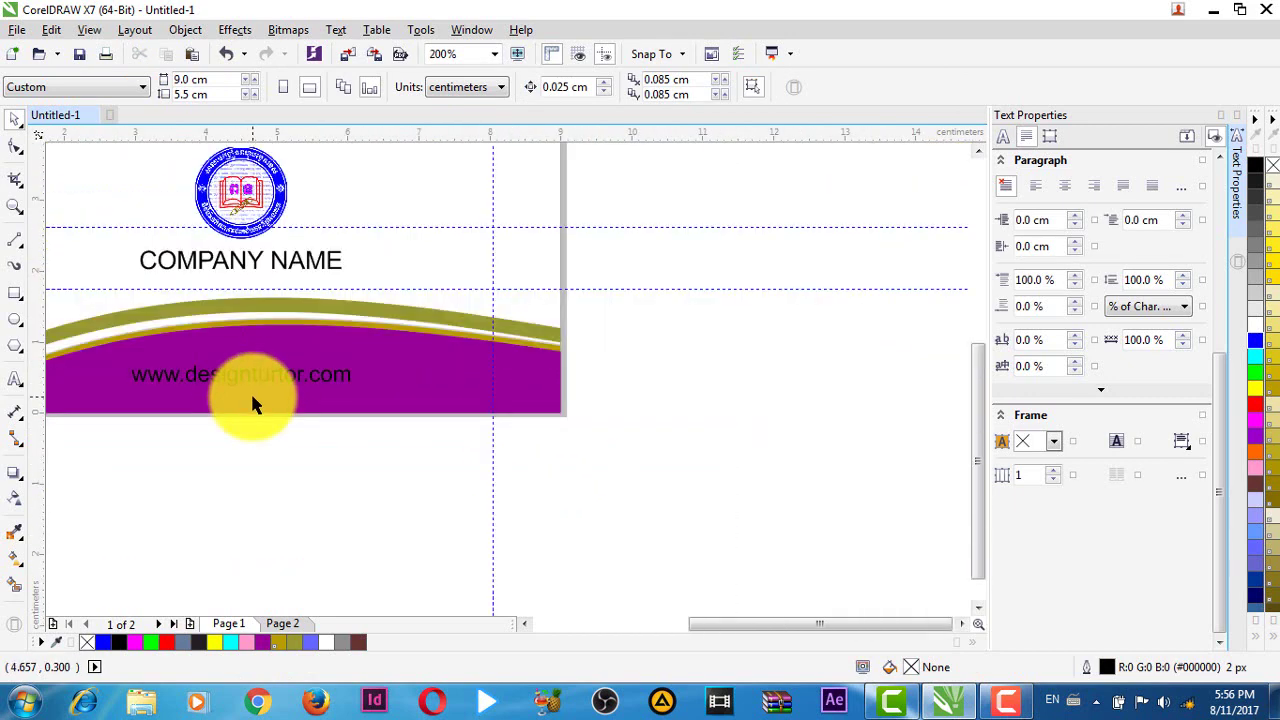
# - Draw a small circle with the Ellipse tool just right of the website text
pyautogui.click(15, 323)
pyautogui.click(57, 318)
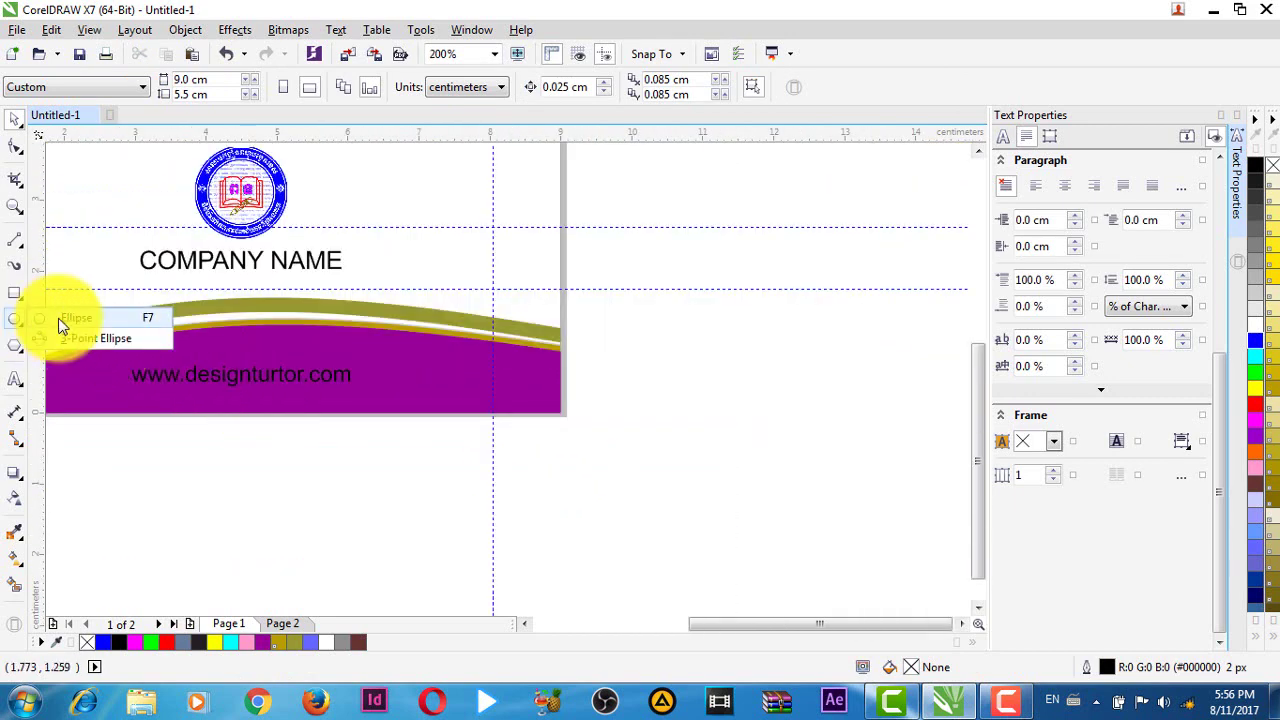
pyautogui.scroll(2, 345, 341)
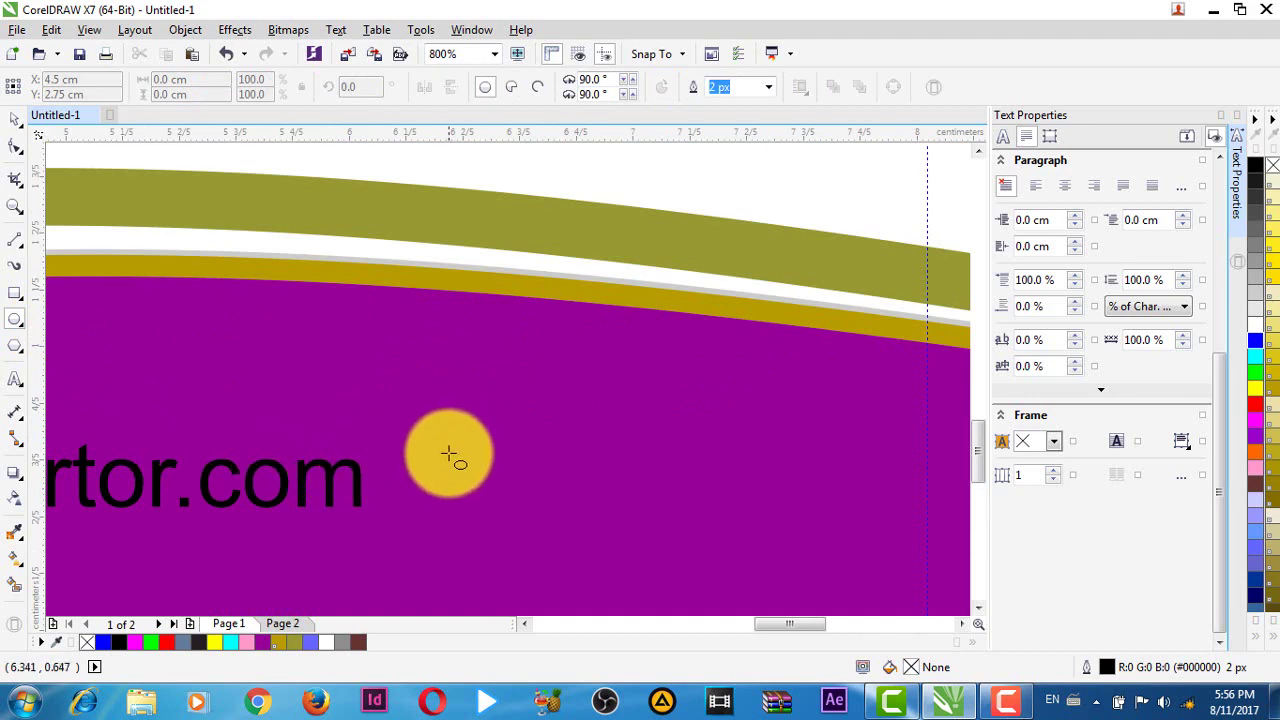
pyautogui.moveTo(433, 470); pyautogui.dragTo(478, 520)
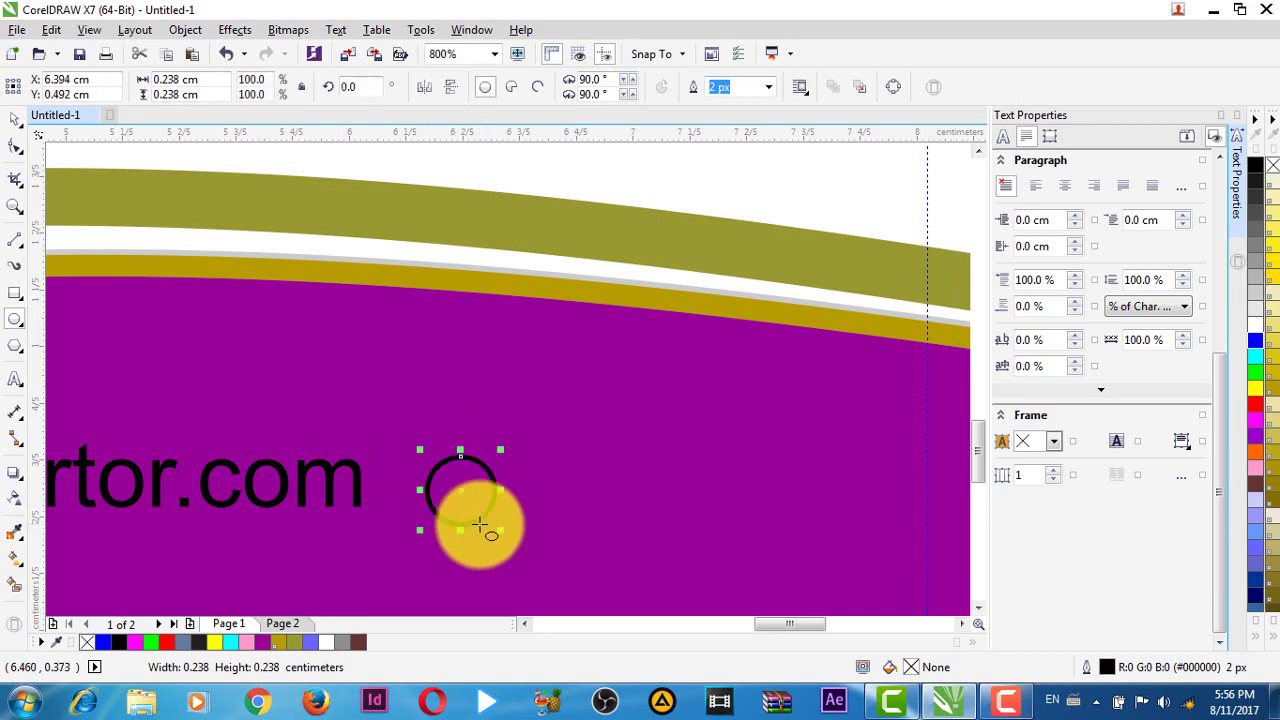
pyautogui.scroll(-3, 478, 520)
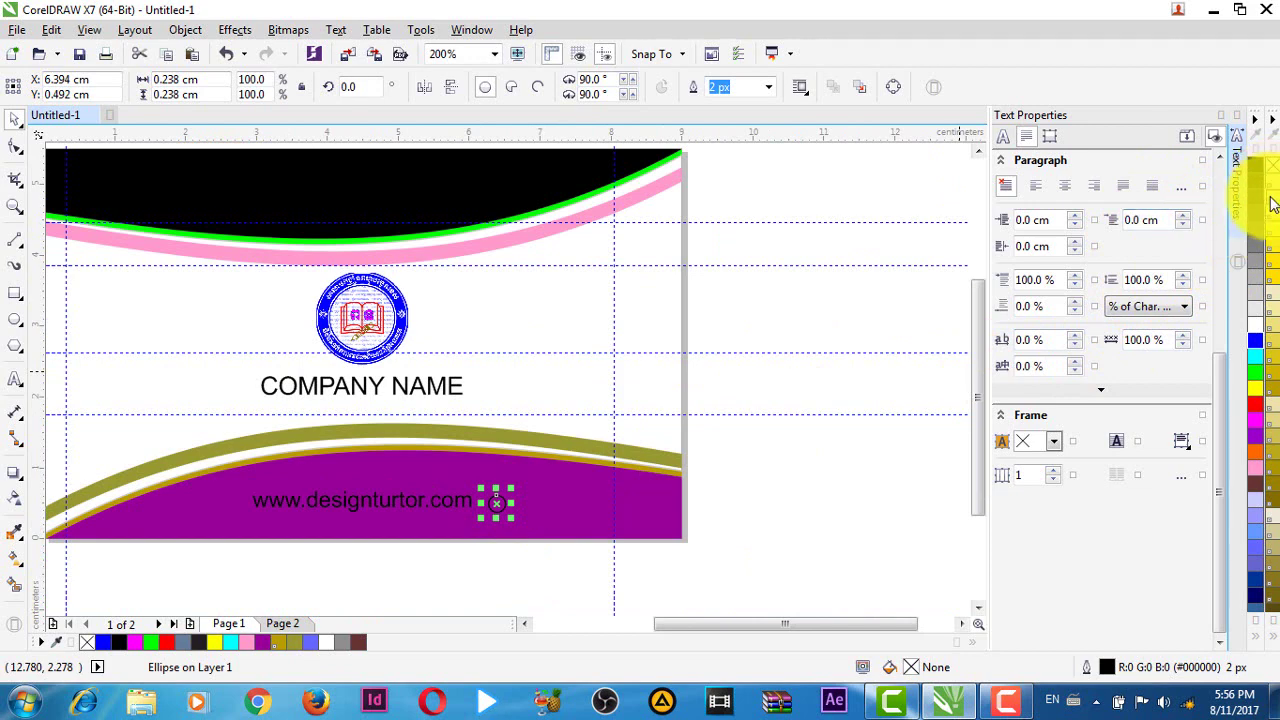
# - Fill the circle white and remove its outline
pyautogui.click(1256, 322)
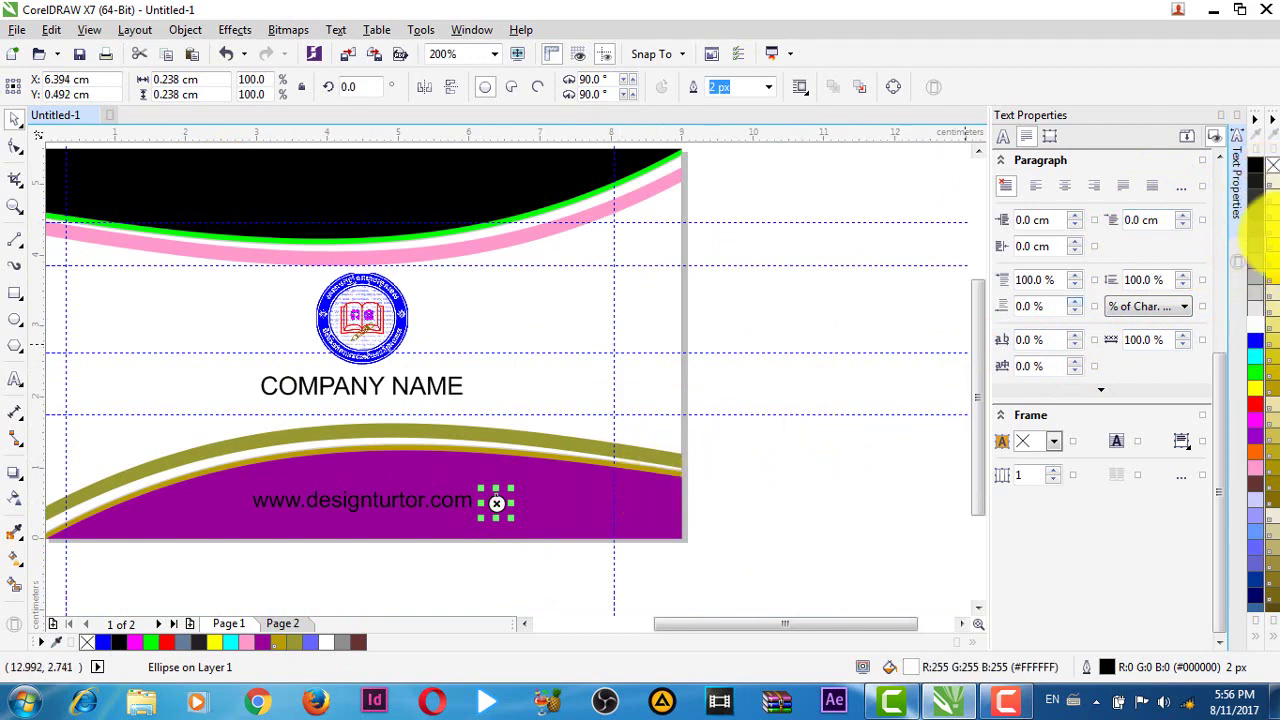
pyautogui.rightClick(1275, 165)
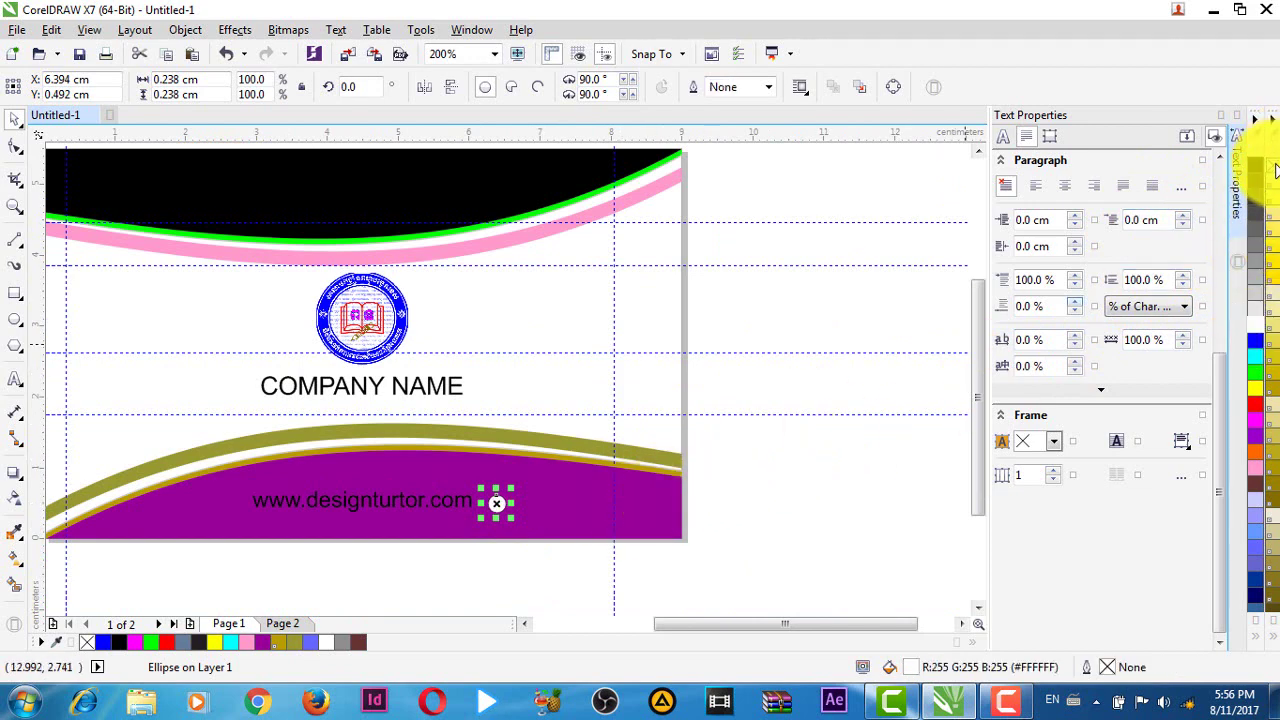
pyautogui.click(780, 494)
pyautogui.scroll(2, 560, 490)
pyautogui.scroll(-1, 630, 438)
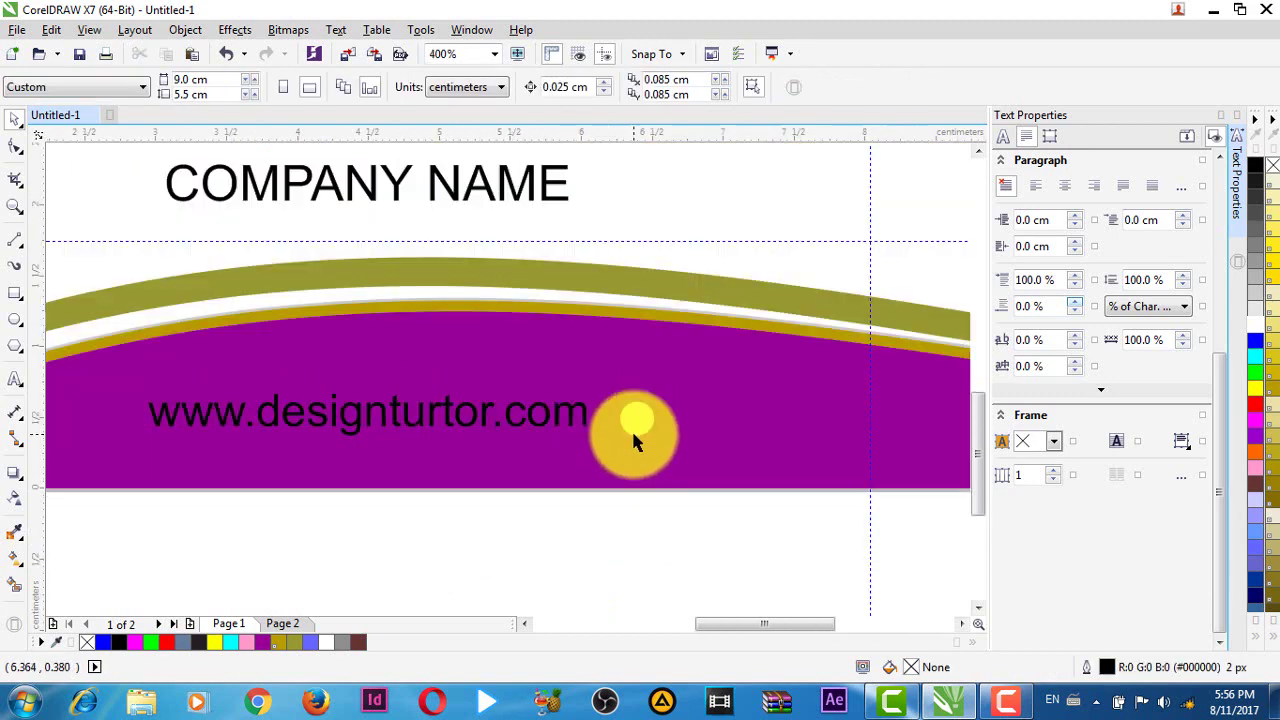
# - Reposition the white circle beside the website text and enlarge it to 0.265 cm
pyautogui.moveTo(634, 420); pyautogui.dragTo(654, 390)
pyautogui.scroll(1, 643, 414)
pyautogui.scroll(-1, 649, 415)
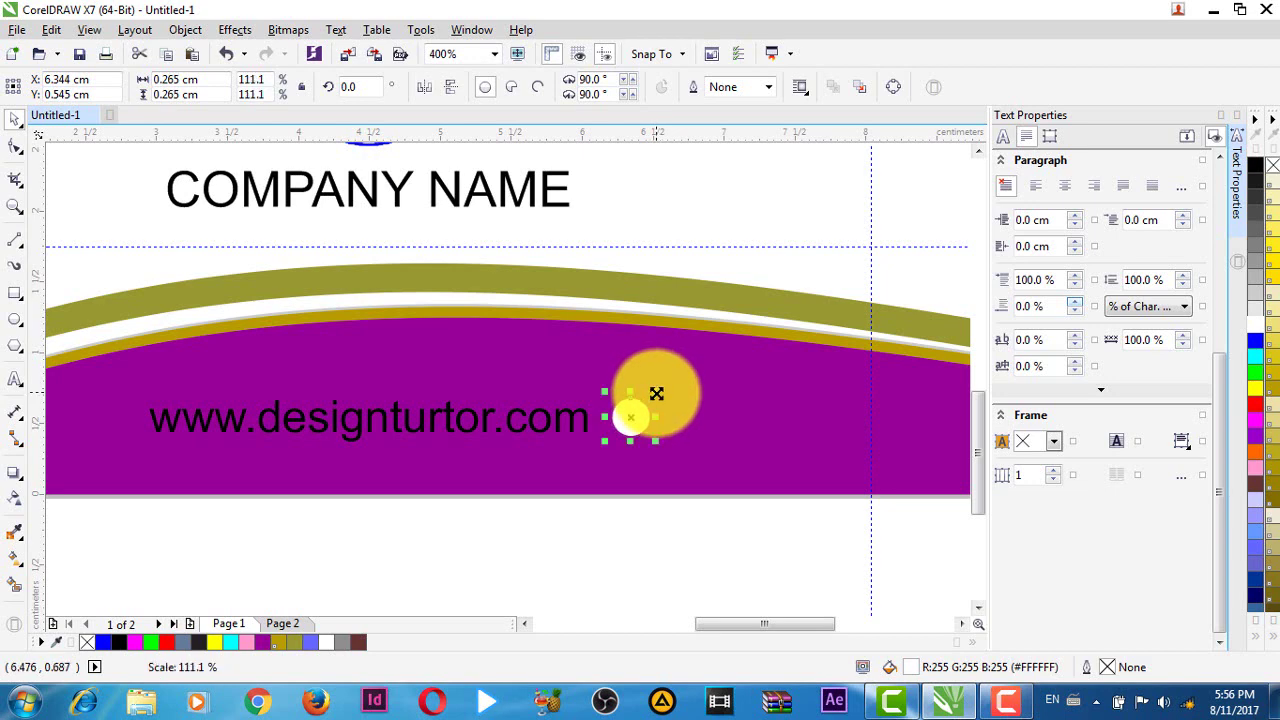
pyautogui.moveTo(757, 500); pyautogui.dragTo(530, 532)
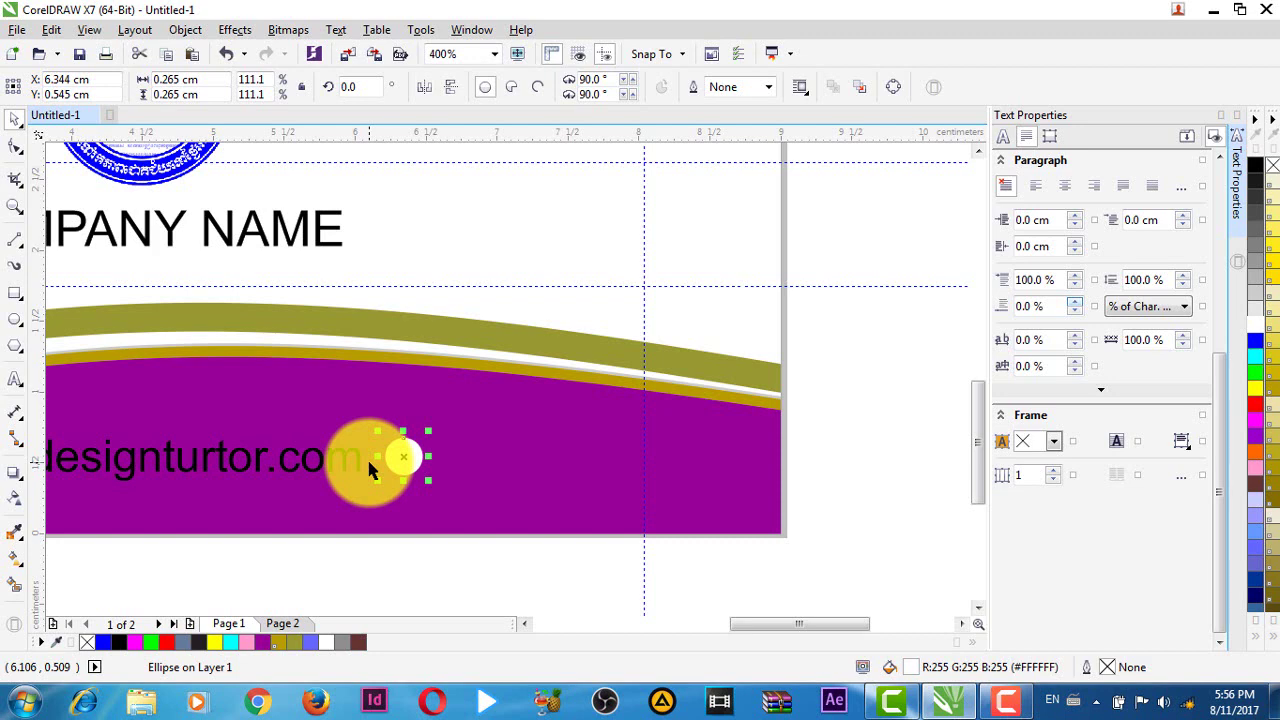
# - Place a copy of the circle farther right and shrink it to a 0.079 cm dot
pyautogui.moveTo(370, 470); pyautogui.dragTo(734, 487)
pyautogui.press('Escape')
pyautogui.scroll(2, 663, 486)
pyautogui.hotkey('ctrl', 'z')
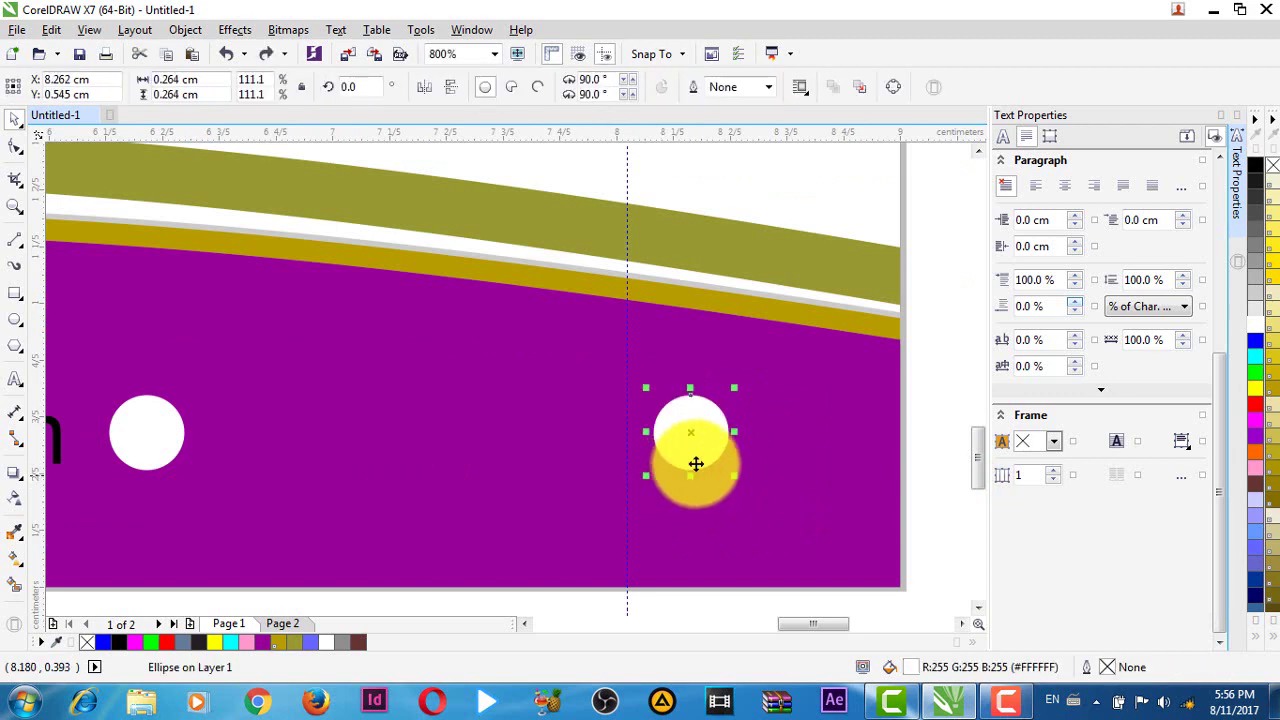
pyautogui.moveTo(735, 390); pyautogui.dragTo(742, 432)
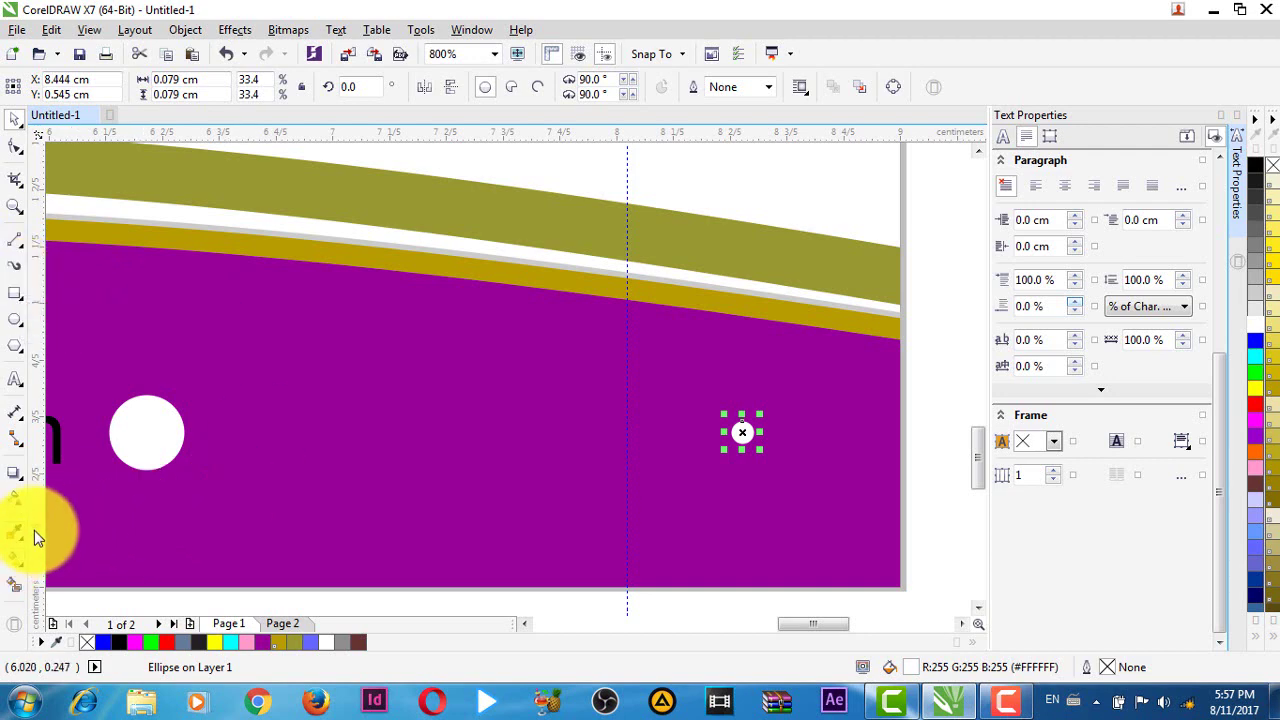
# - Blend the large white circle into the small dot with 6 intermediate steps
pyautogui.click(15, 476)
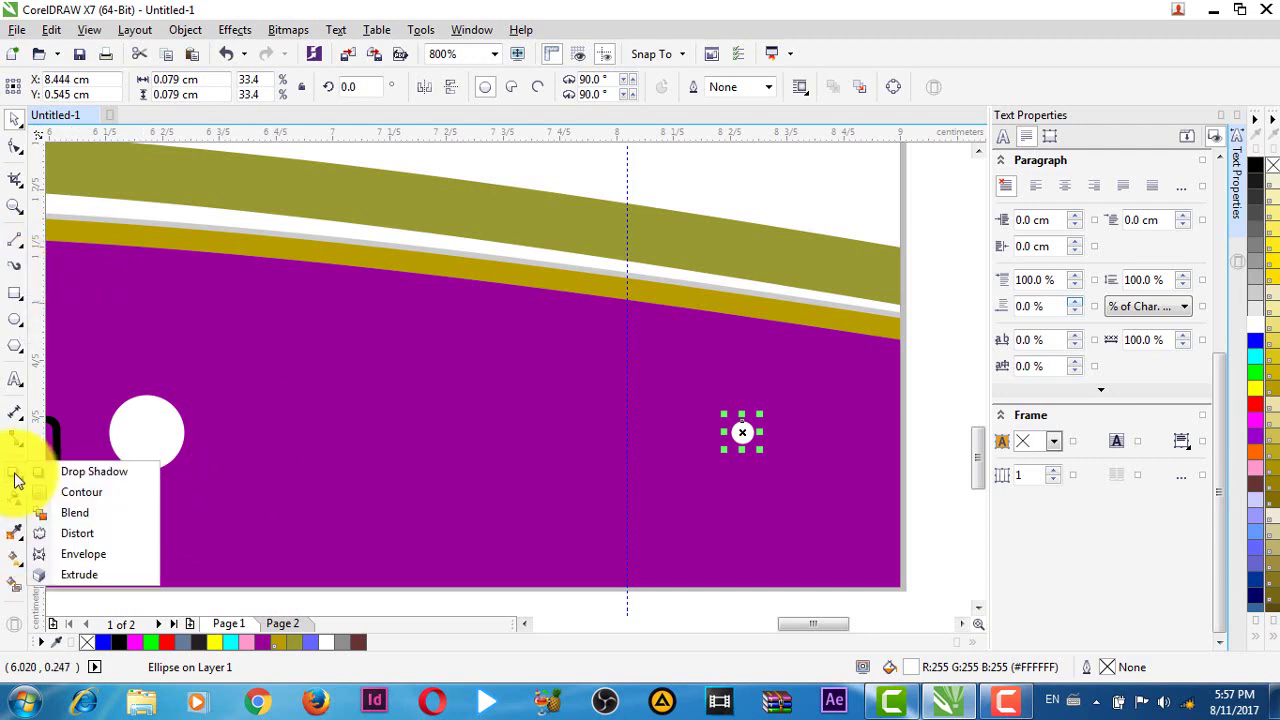
pyautogui.click(75, 514)
pyautogui.moveTo(171, 443); pyautogui.dragTo(738, 434)
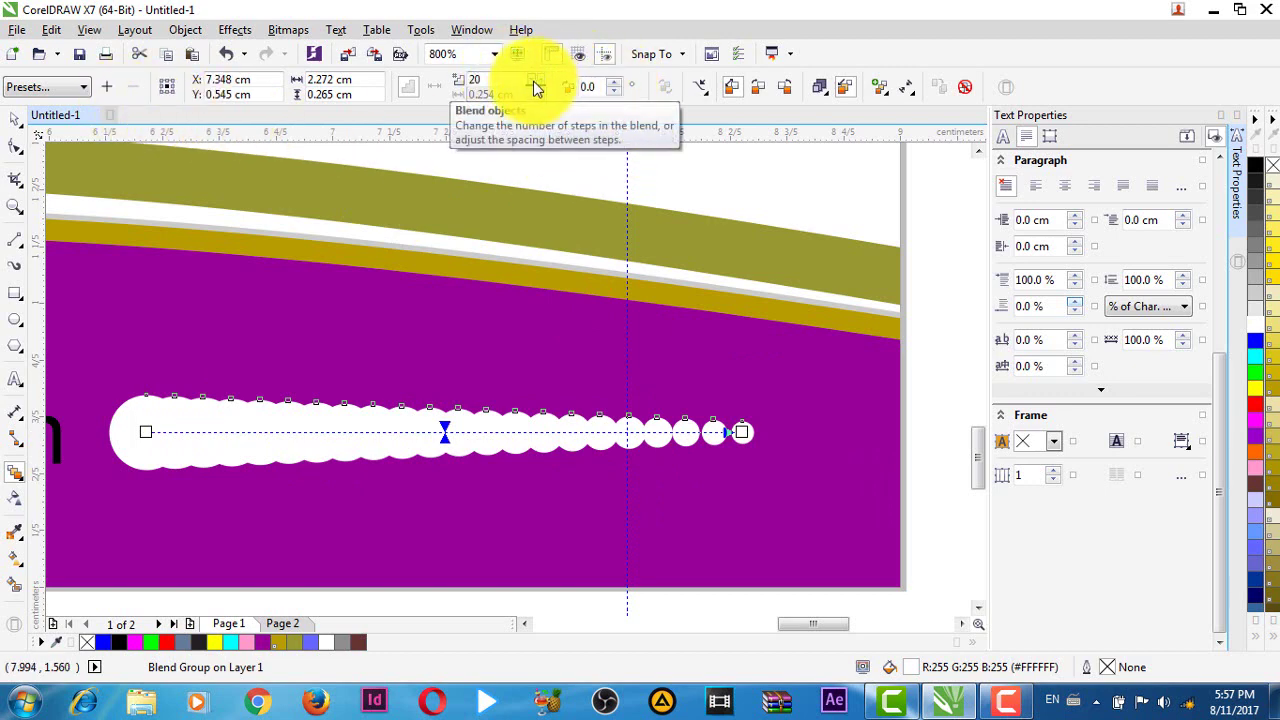
pyautogui.click(533, 90)
pyautogui.scroll(-7, 533, 88)
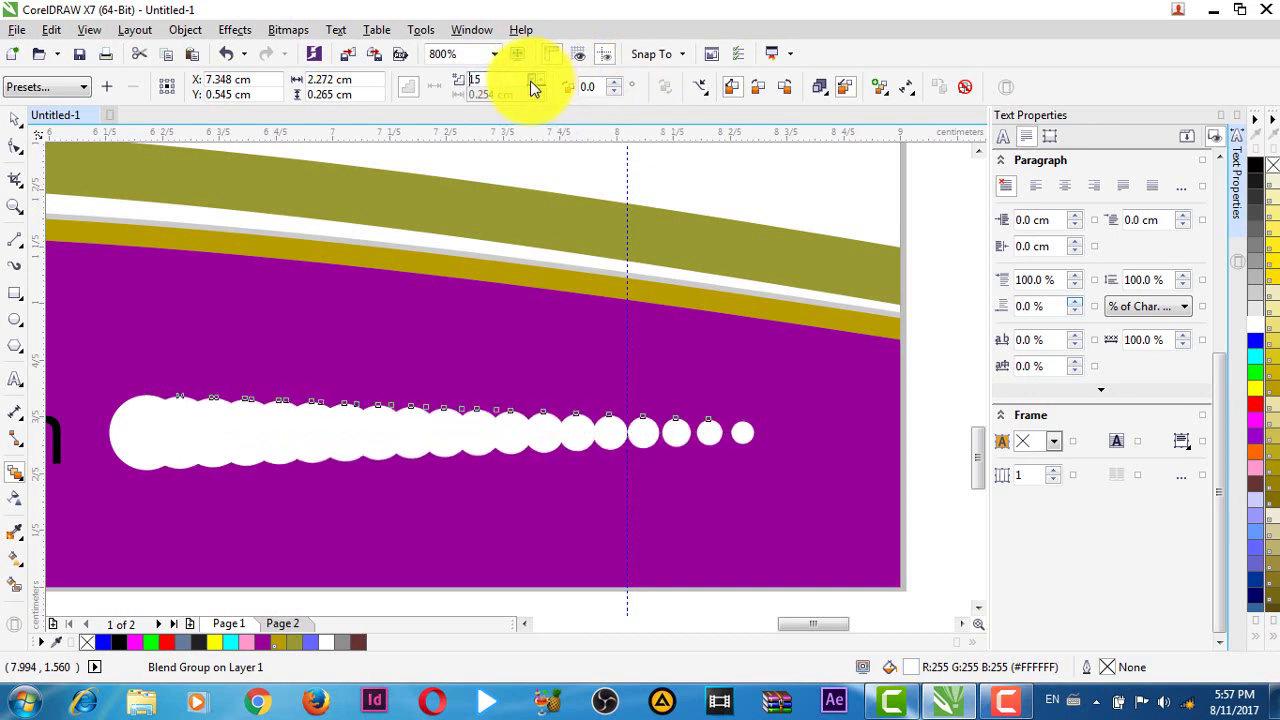
pyautogui.scroll(-8, 533, 88)
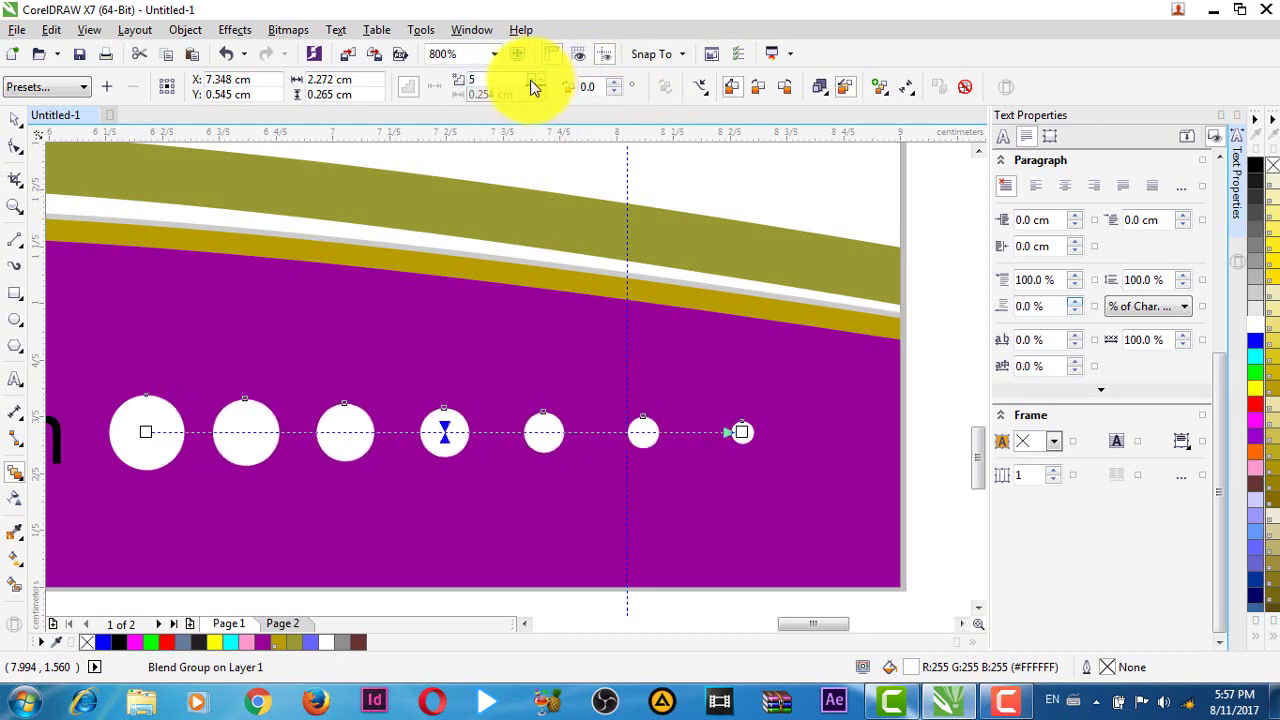
pyautogui.scroll(2, 540, 88)
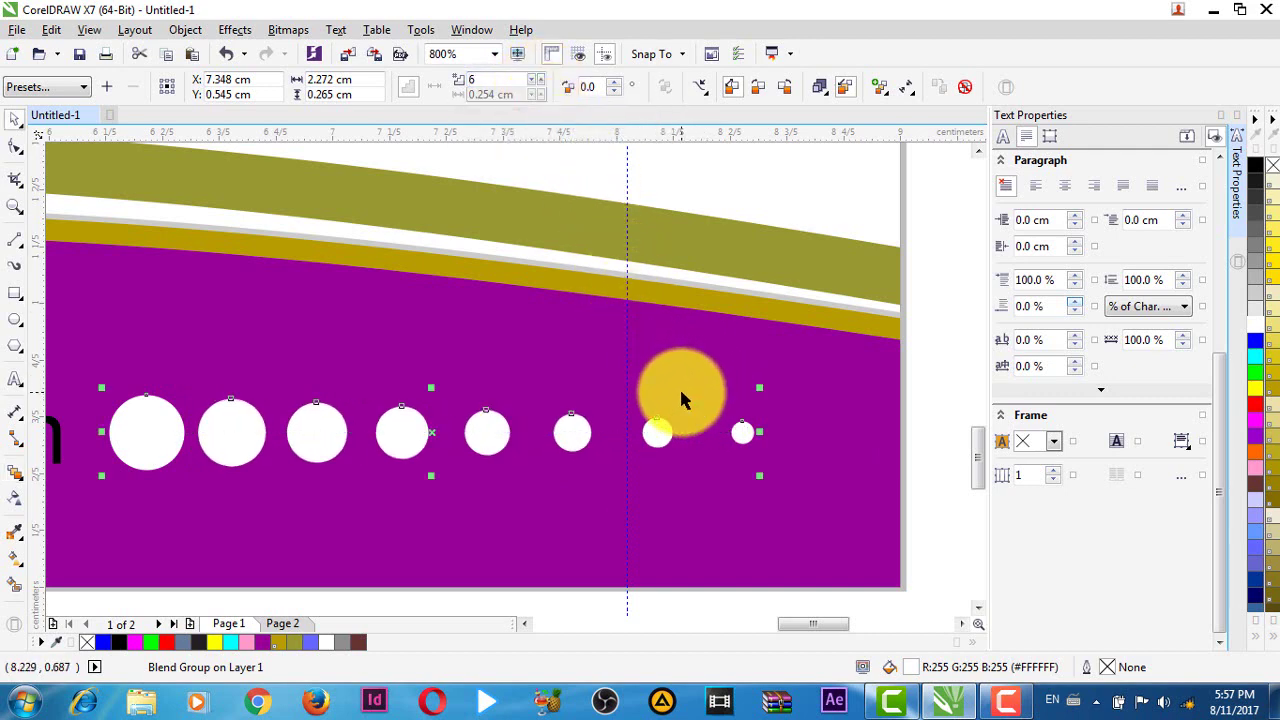
pyautogui.scroll(-2, 903, 443)
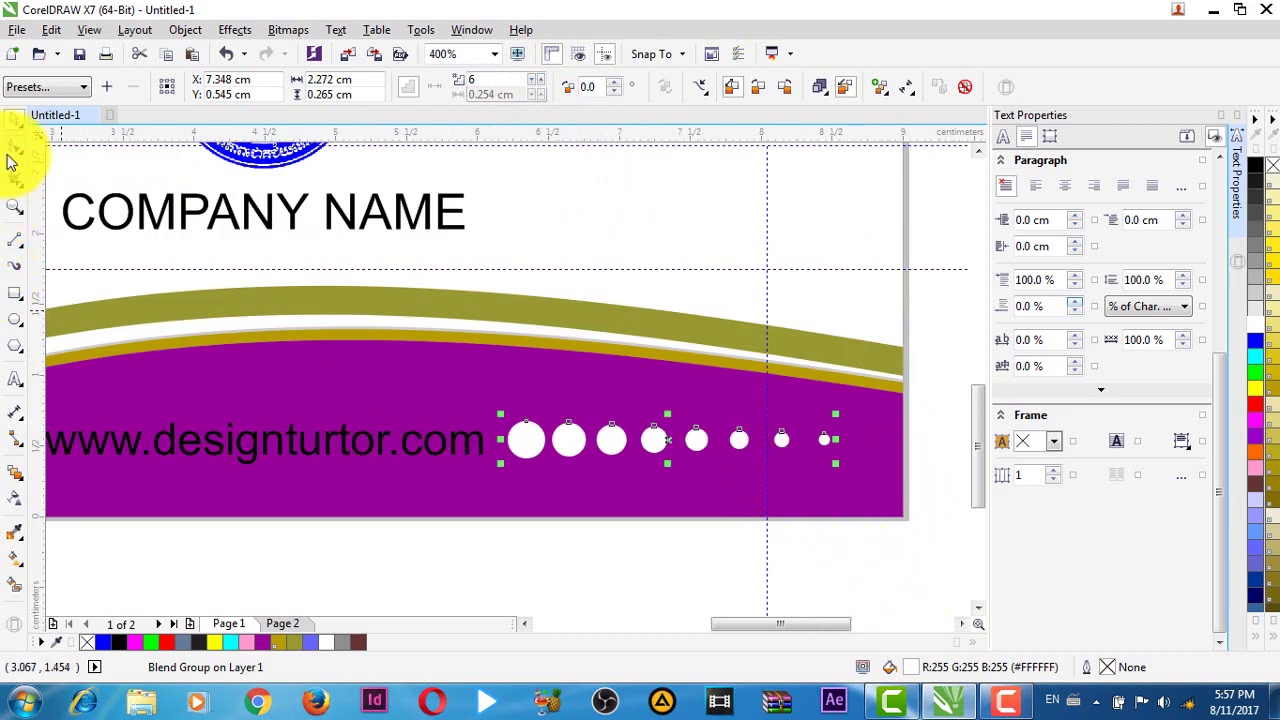
# - Select the row of blended white dots on the purple band
pyautogui.scroll(-1, 700, 540)
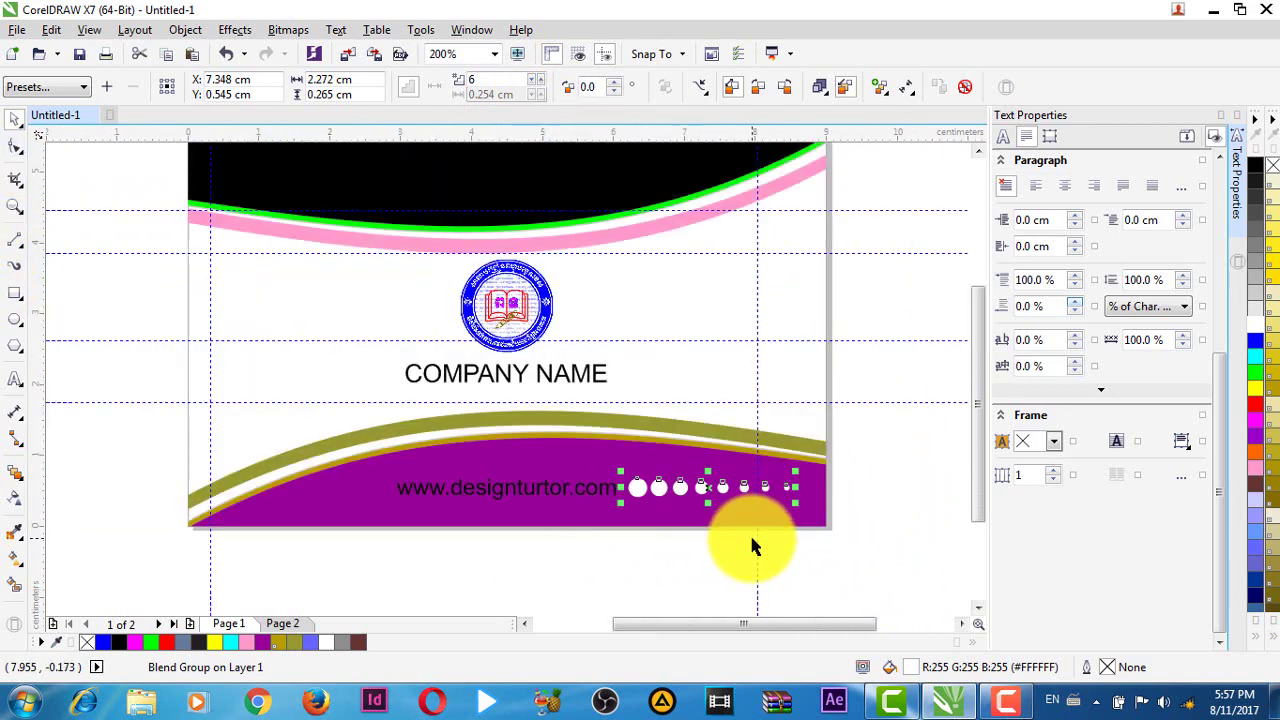
pyautogui.scroll(1, 776, 487)
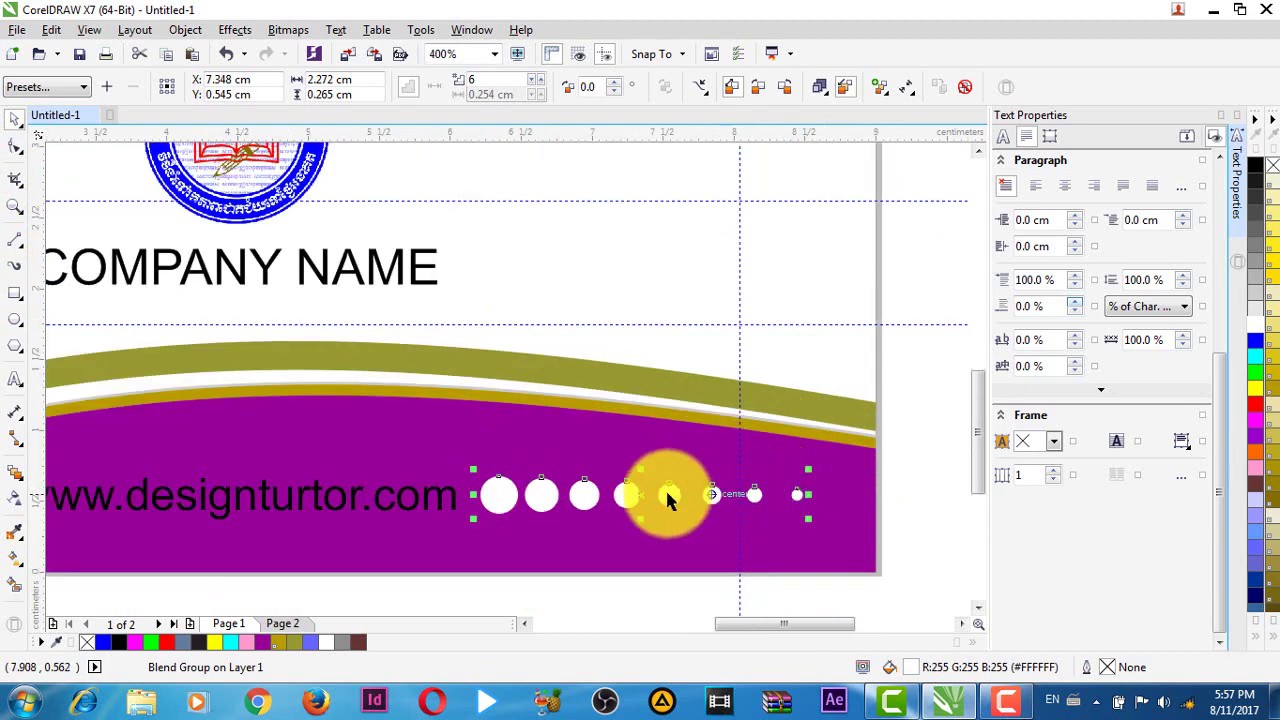
pyautogui.scroll(-1, 757, 496)
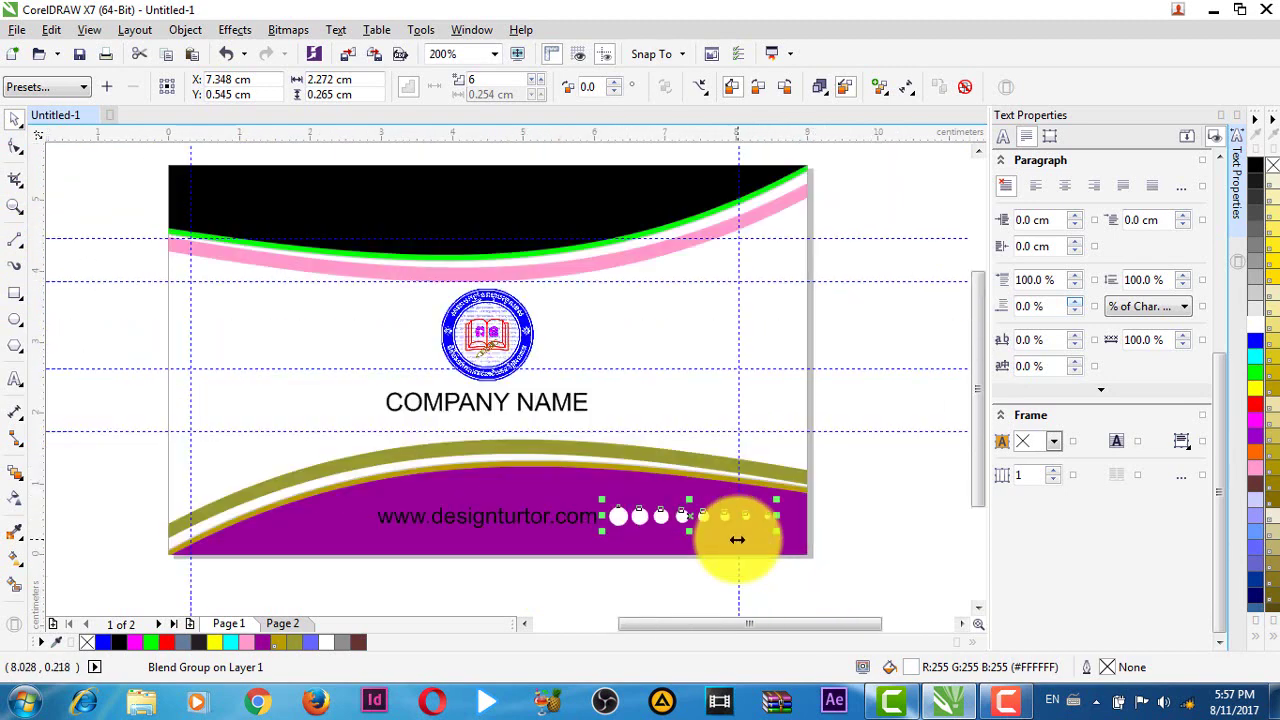
pyautogui.scroll(1, 660, 510)
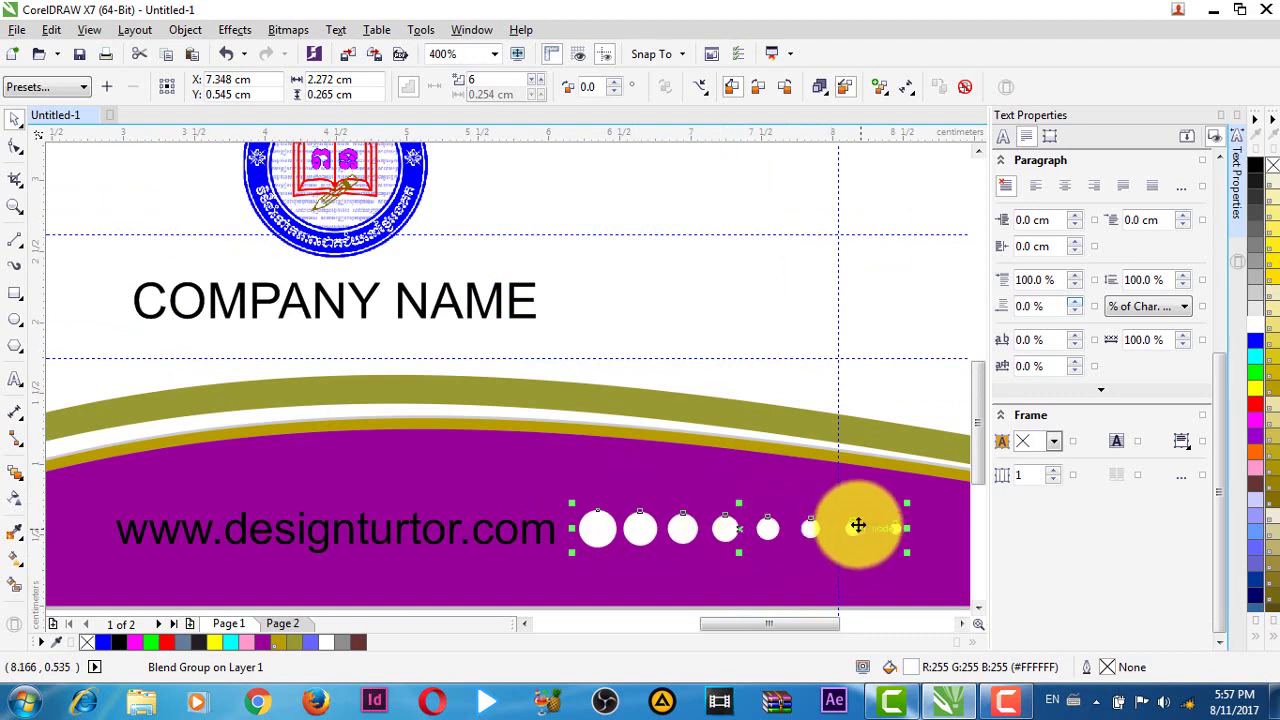
pyautogui.hscroll(3, 686, 523)
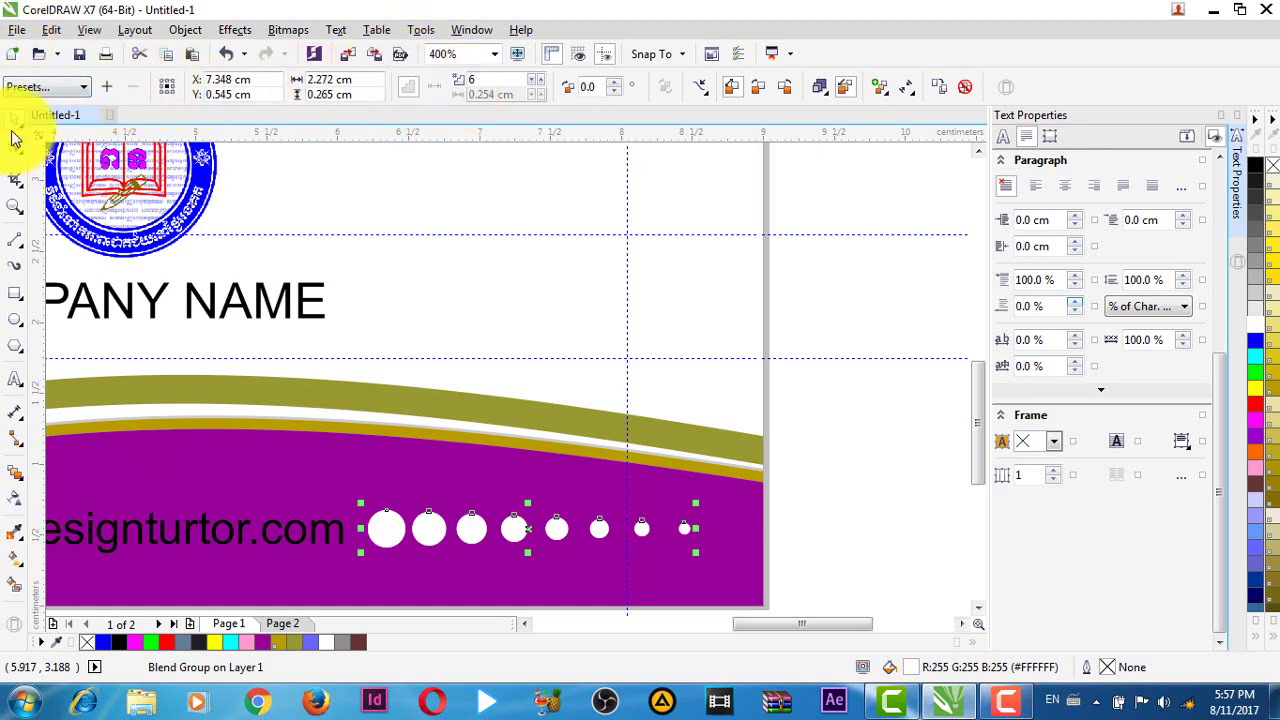
pyautogui.click(820, 462)
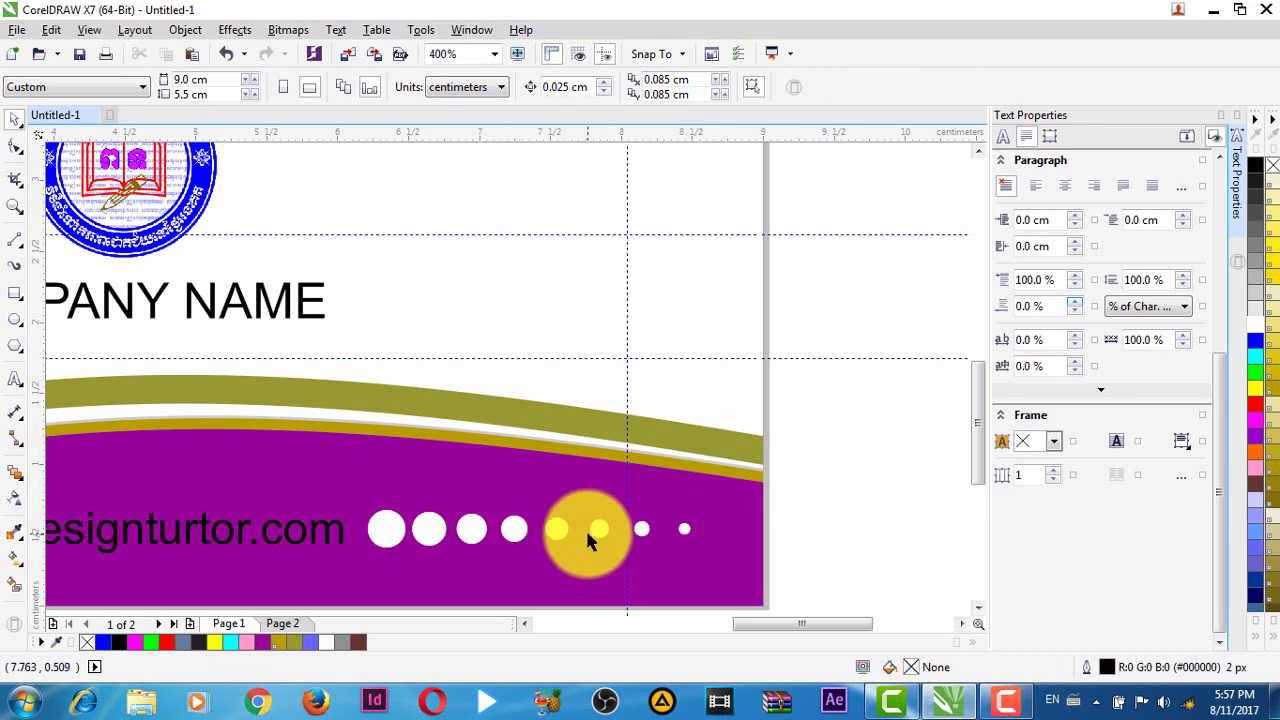
pyautogui.click(587, 533)
pyautogui.click(810, 520)
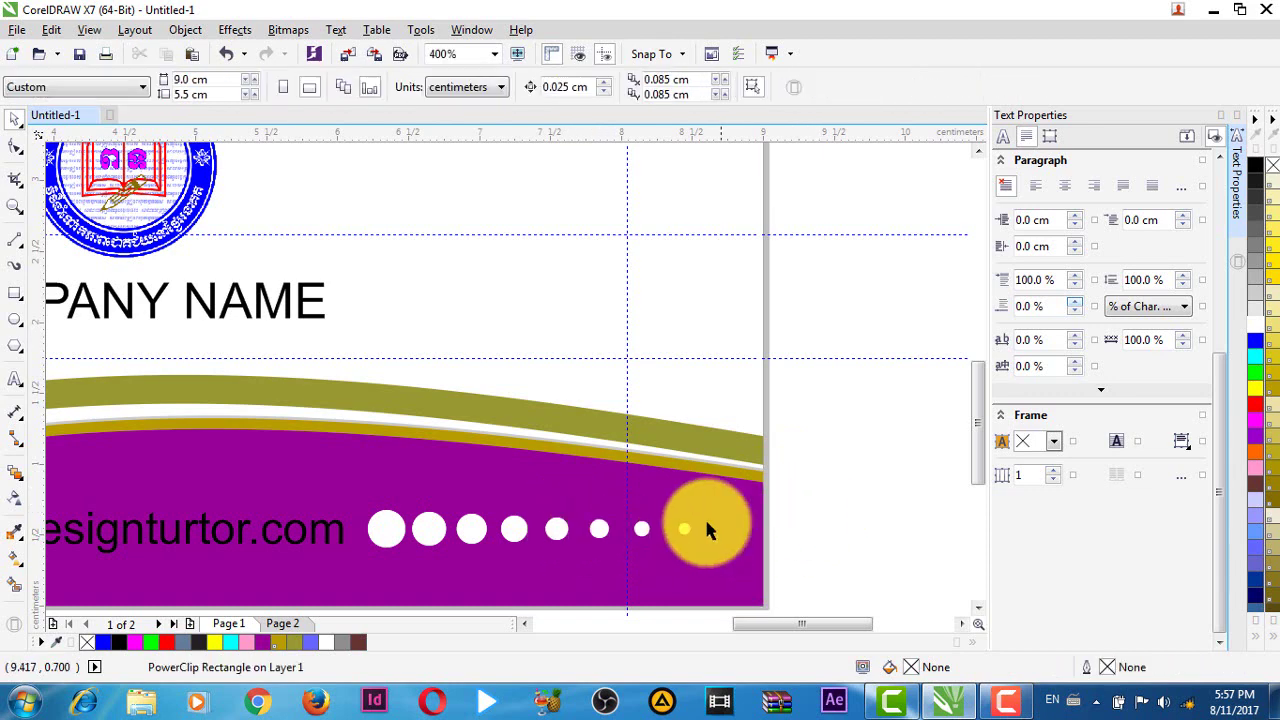
pyautogui.click(603, 526)
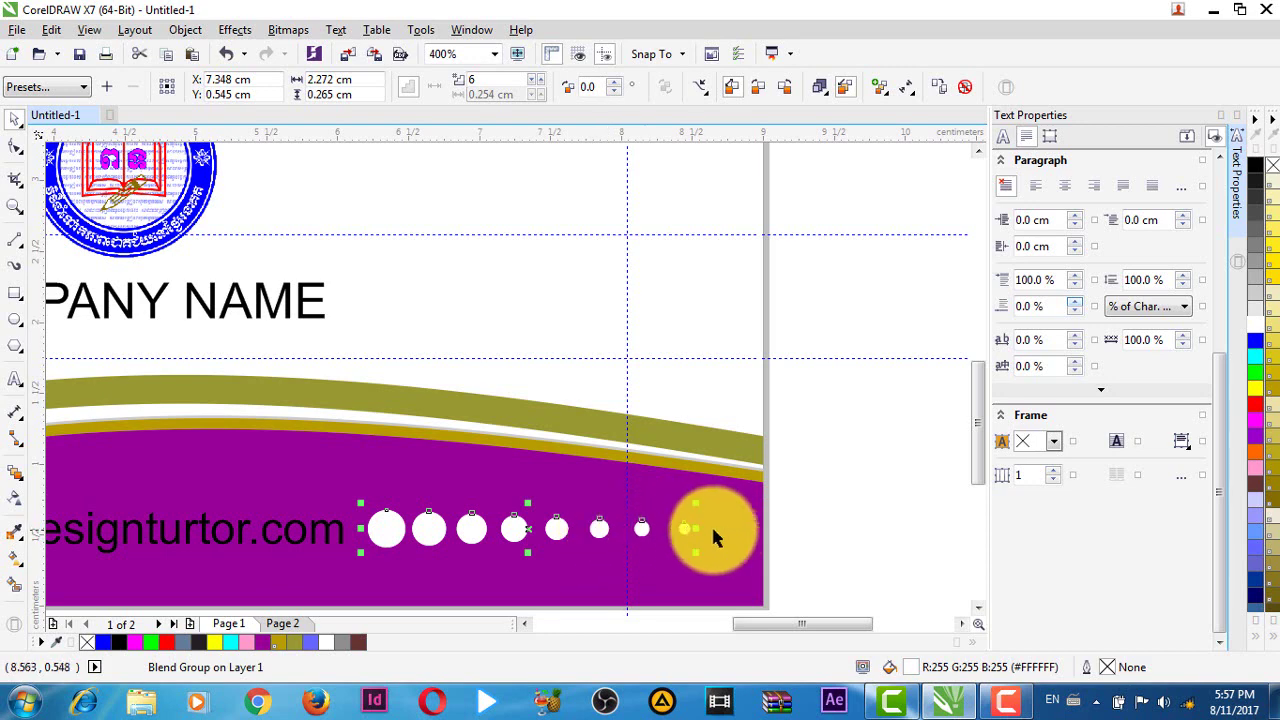
# - Mirror the dot row to the left of the website text, then select text and both dot rows
pyautogui.scroll(-1, 717, 530)
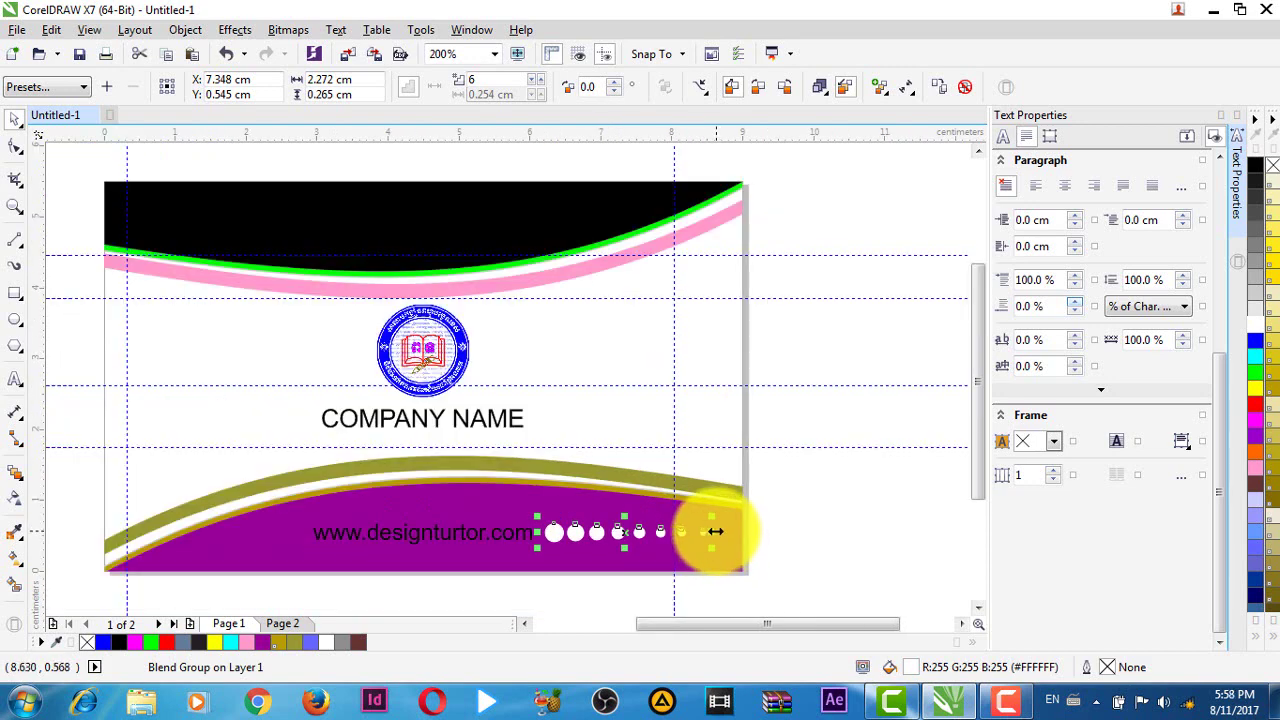
pyautogui.moveTo(715, 531); pyautogui.dragTo(400, 530)
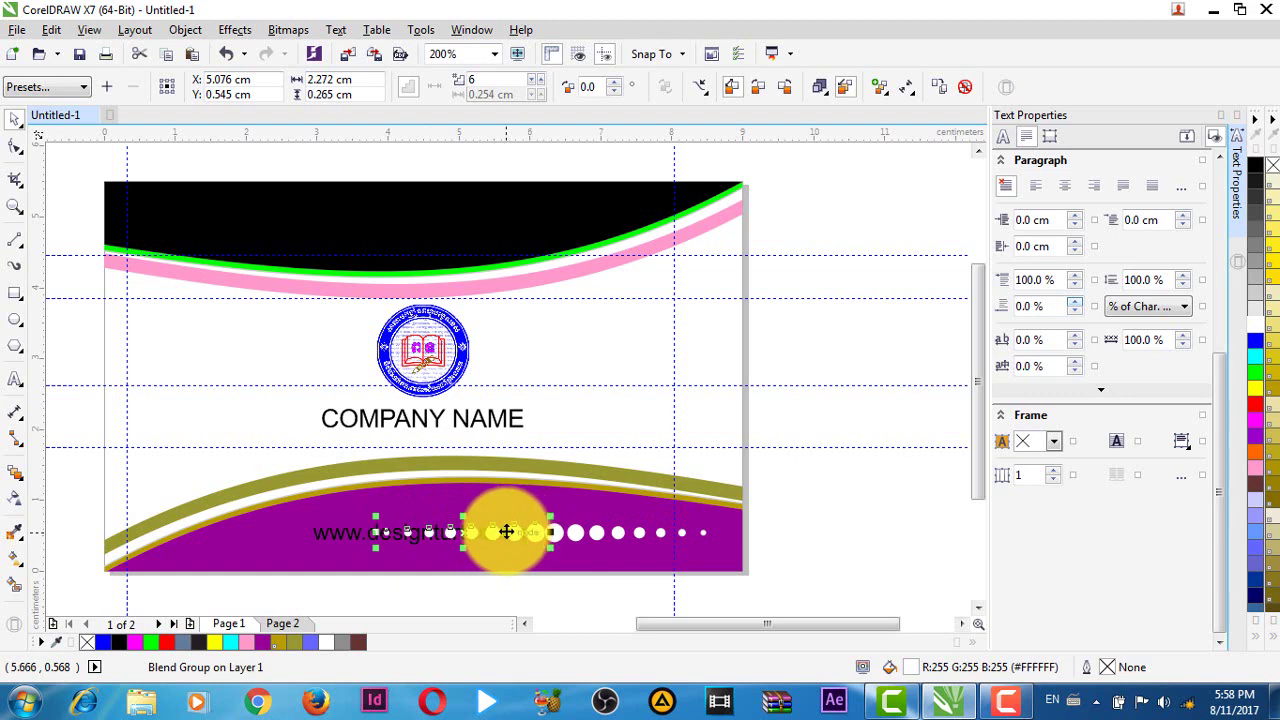
pyautogui.moveTo(506, 532); pyautogui.dragTo(258, 528)
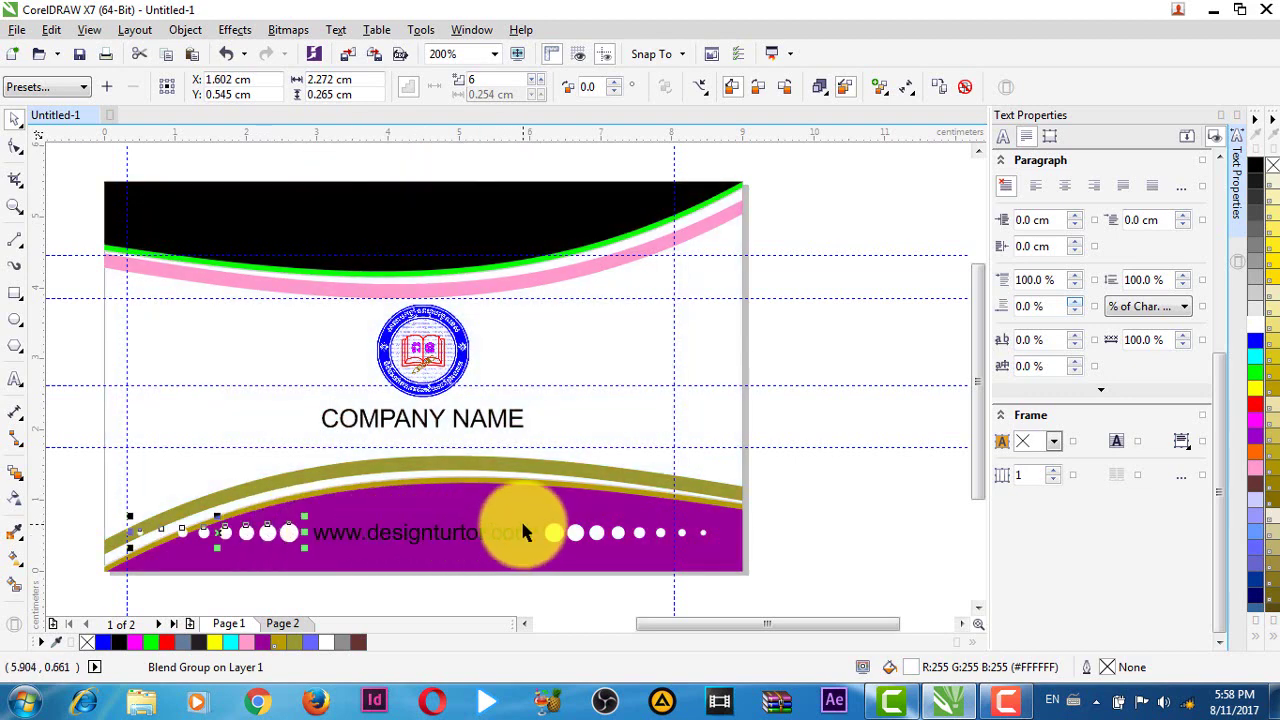
pyautogui.scroll(1, 240, 495)
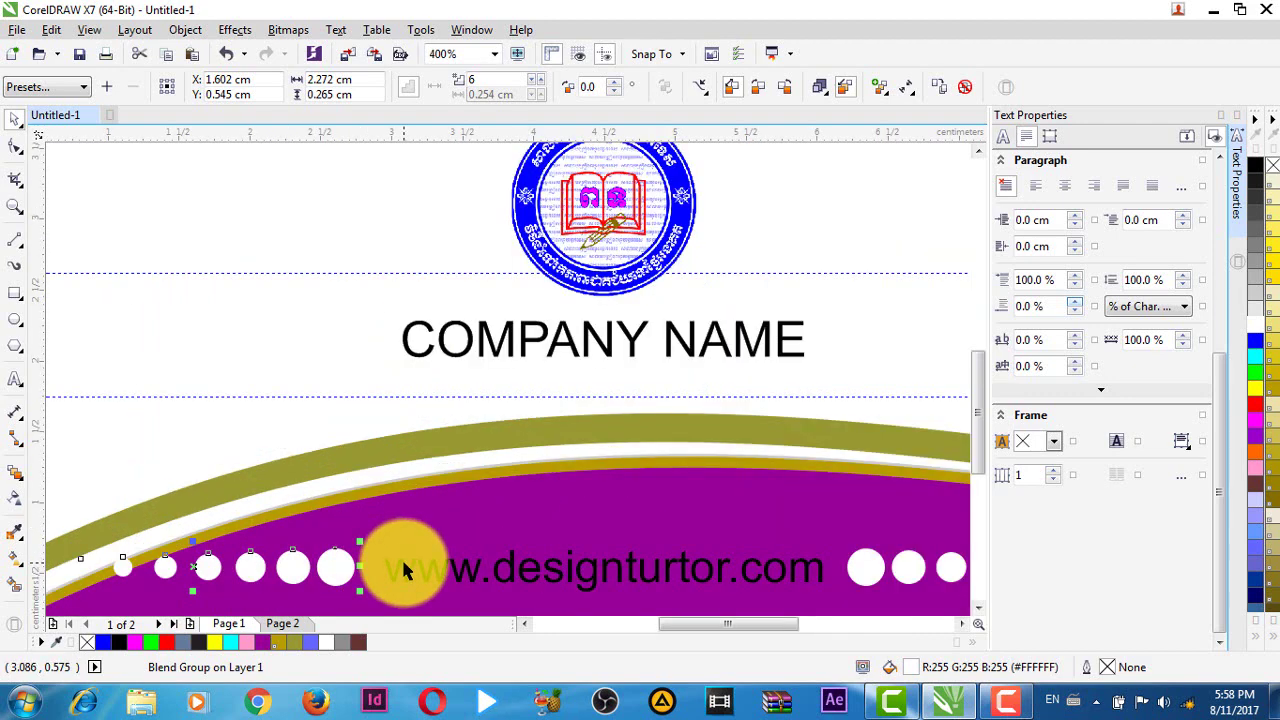
pyautogui.hotkey('ctrl', 'Right')
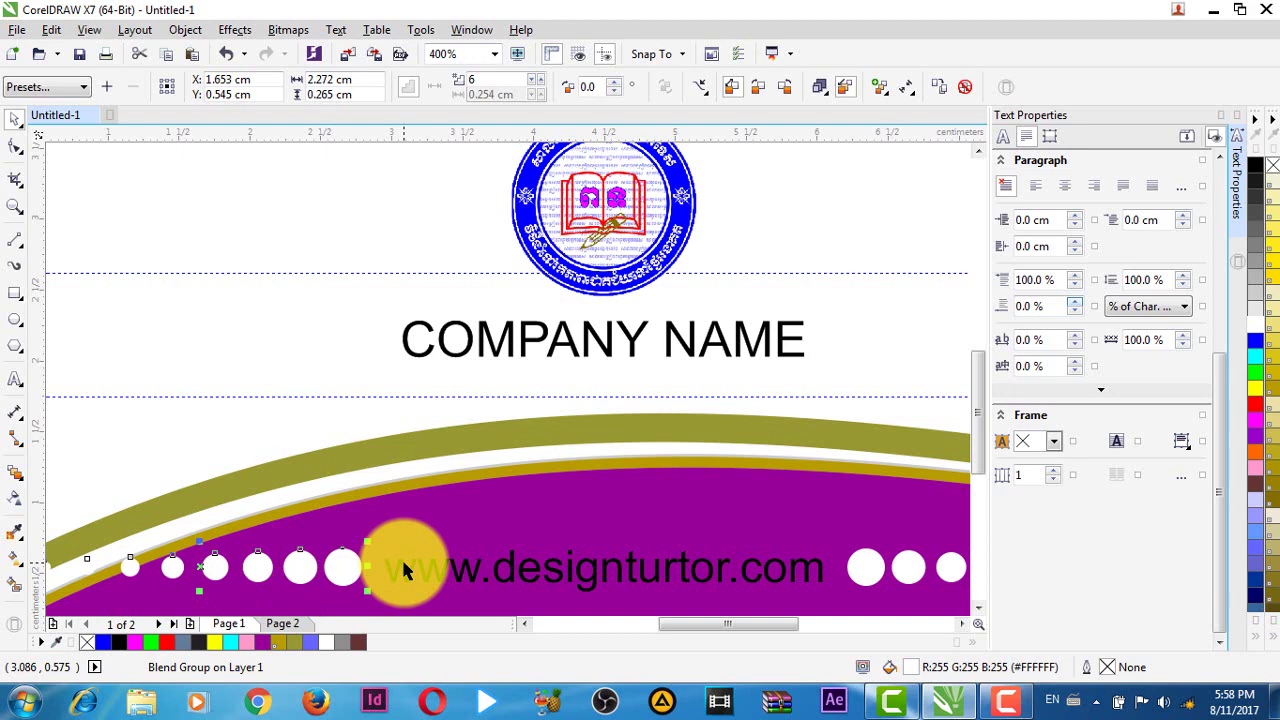
pyautogui.scroll(-1, 405, 570)
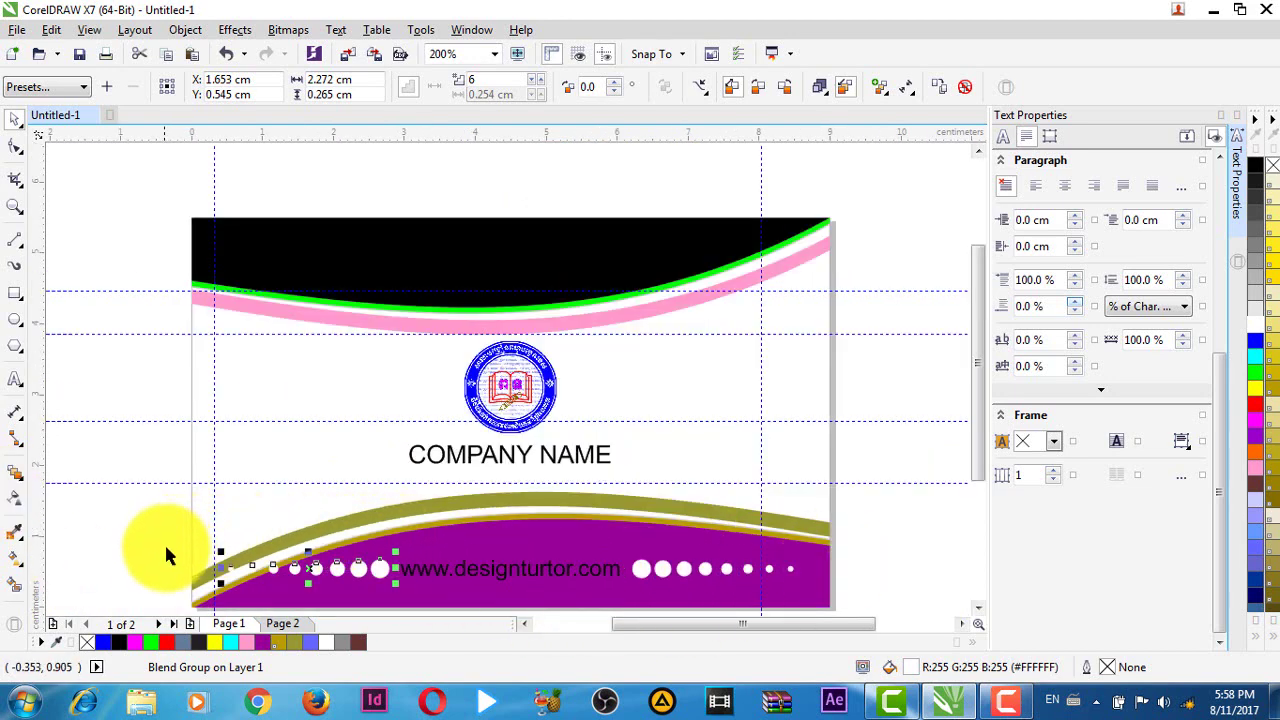
pyautogui.moveTo(113, 499); pyautogui.dragTo(858, 590)
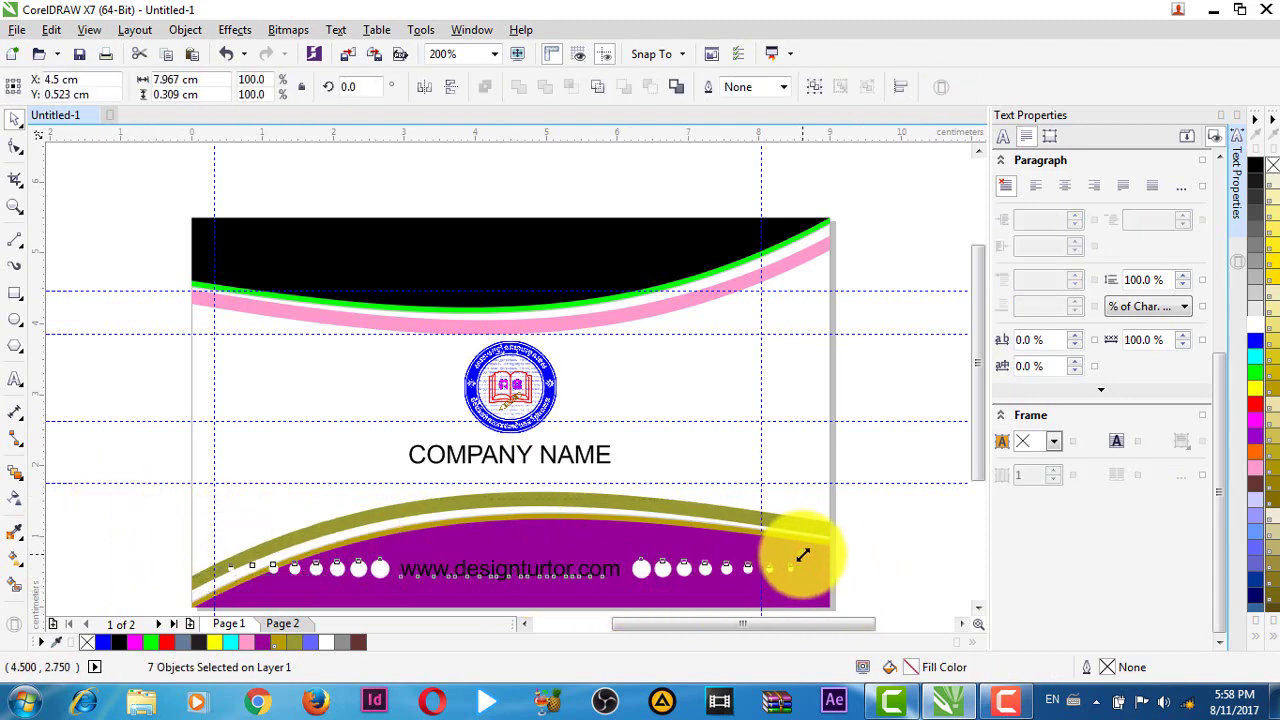
# - Resize the website line and its dot rows with a corner handle
pyautogui.moveTo(802, 555); pyautogui.dragTo(796, 553)
pyautogui.scroll(1, 623, 566)
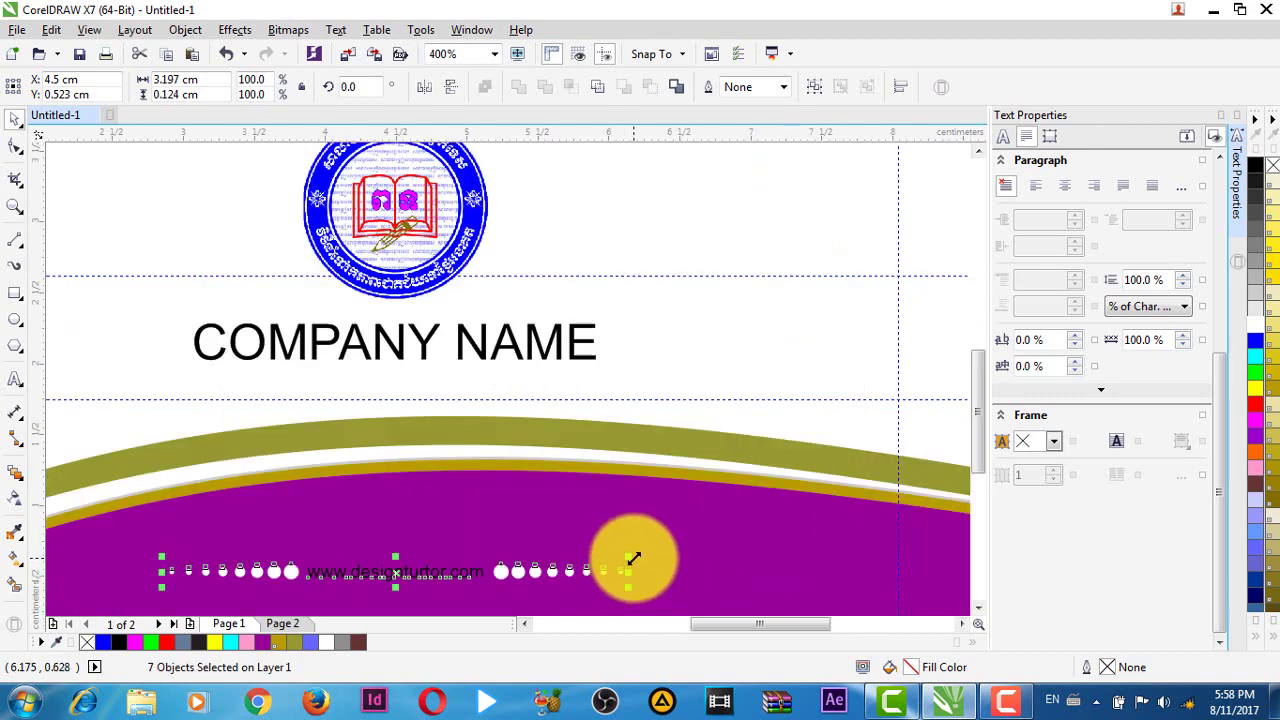
pyautogui.moveTo(633, 558); pyautogui.dragTo(762, 532)
pyautogui.scroll(-1, 749, 571)
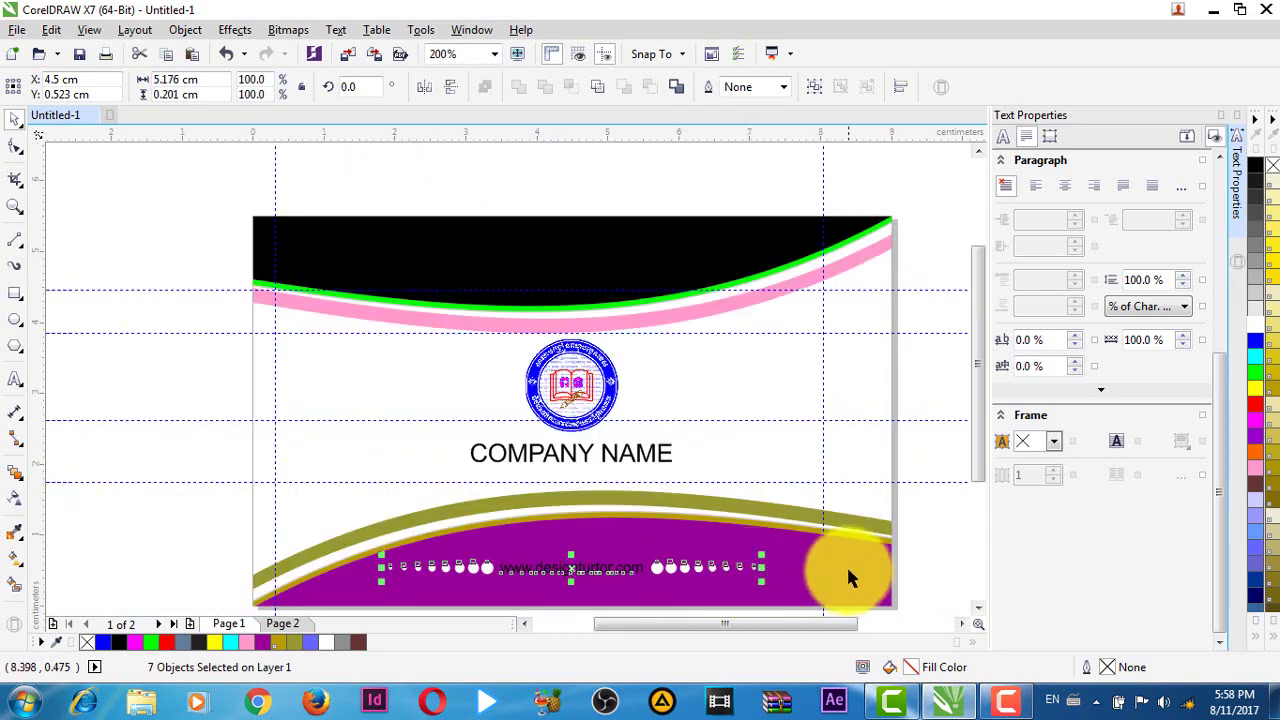
pyautogui.moveTo(846, 577); pyautogui.dragTo(663, 451)
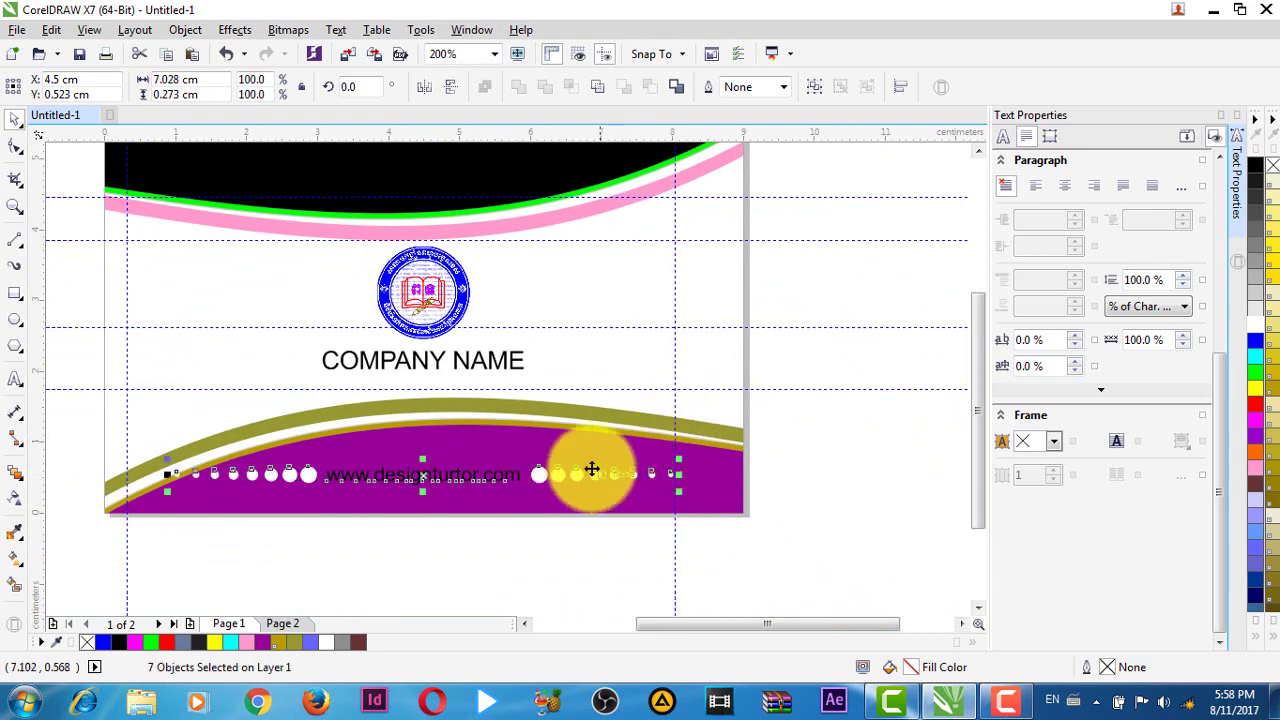
# - Recentre the website line on the purple band, nudging it with the arrow keys
pyautogui.moveTo(540, 472); pyautogui.dragTo(573, 481)
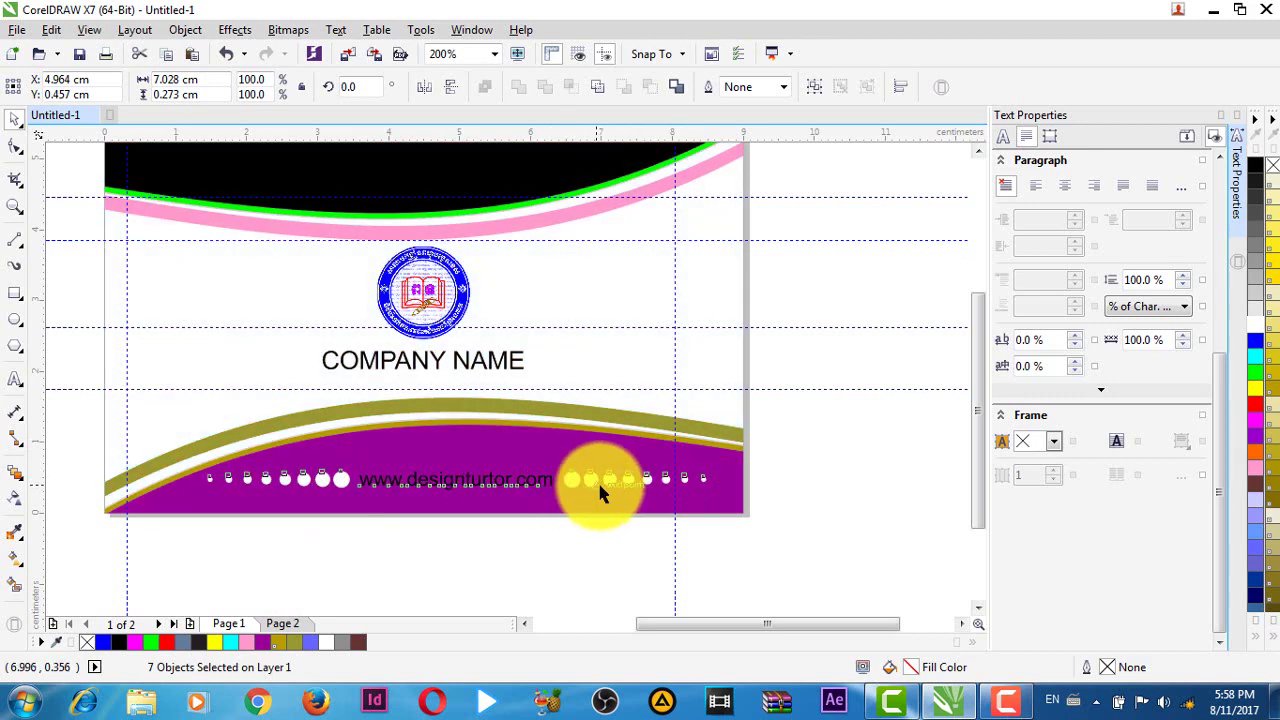
pyautogui.press('Down')
pyautogui.press('Down')
pyautogui.press('Down')
pyautogui.press('Left')
pyautogui.press('Left')
pyautogui.press('Left')
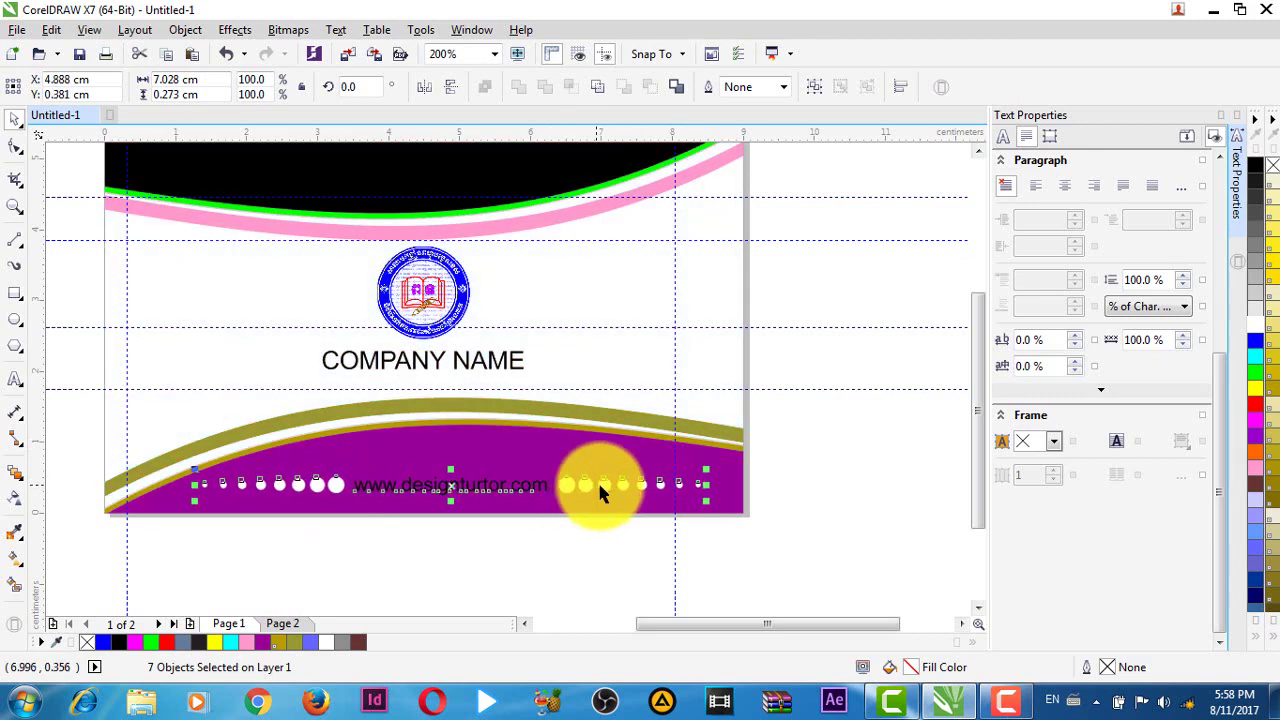
pyautogui.press('Up')
pyautogui.press('Up')
pyautogui.press('Up')
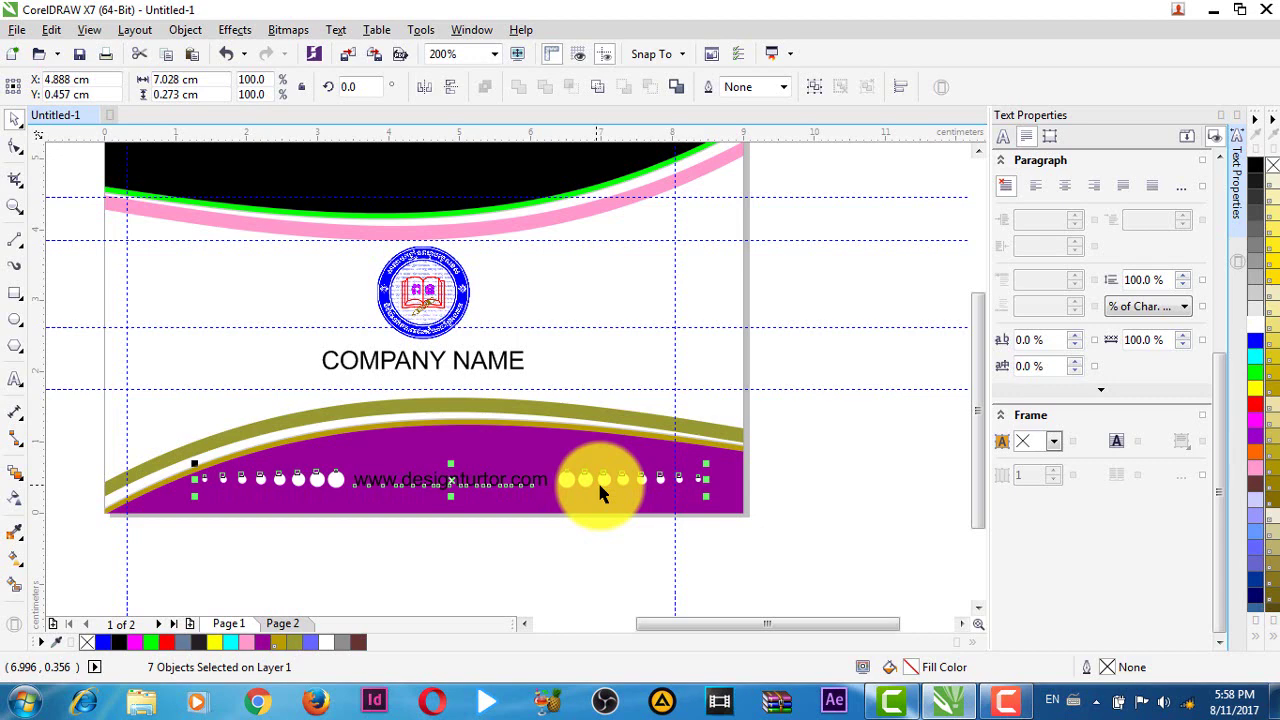
pyautogui.click(596, 547)
pyautogui.click(481, 480)
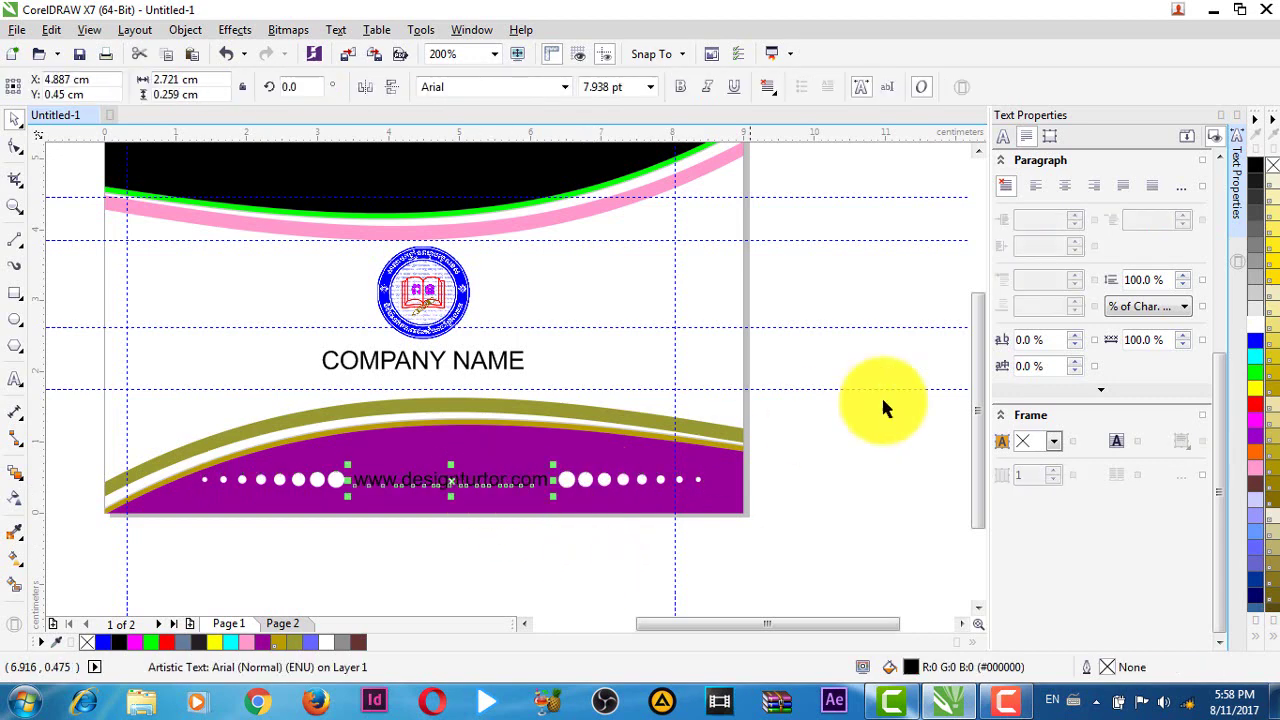
pyautogui.click(1262, 330)
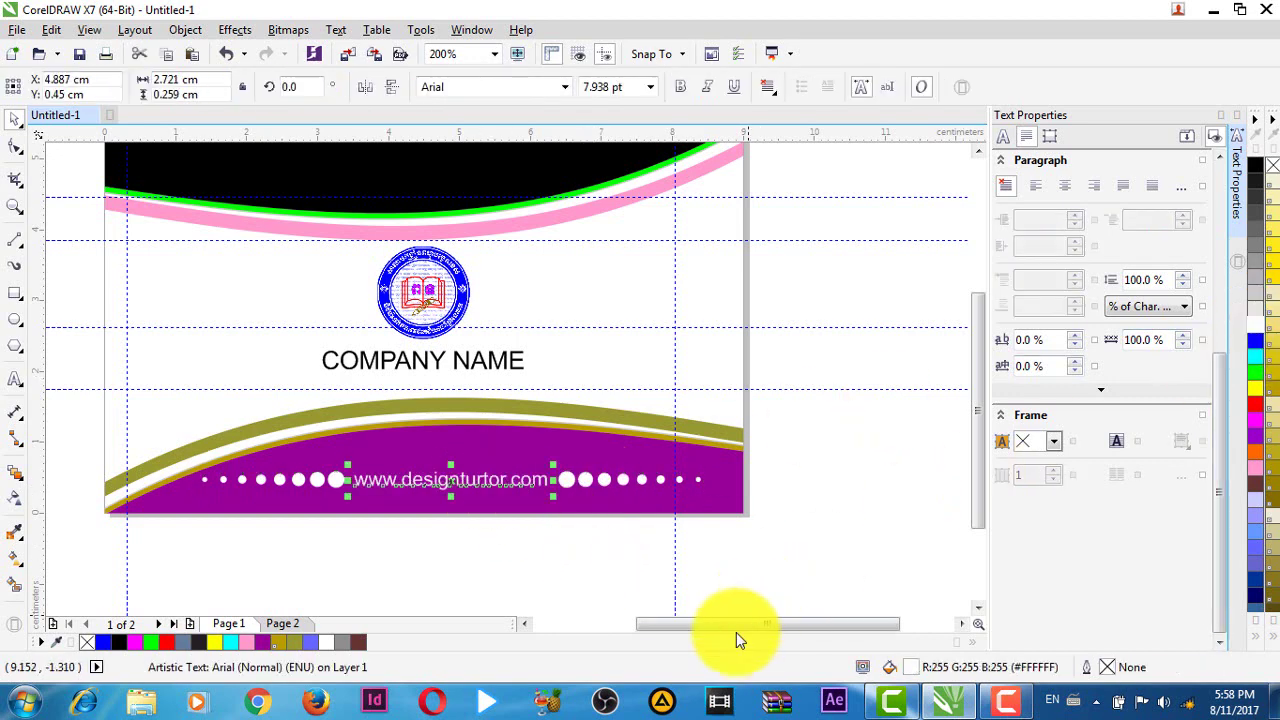
pyautogui.click(726, 585)
pyautogui.click(516, 479)
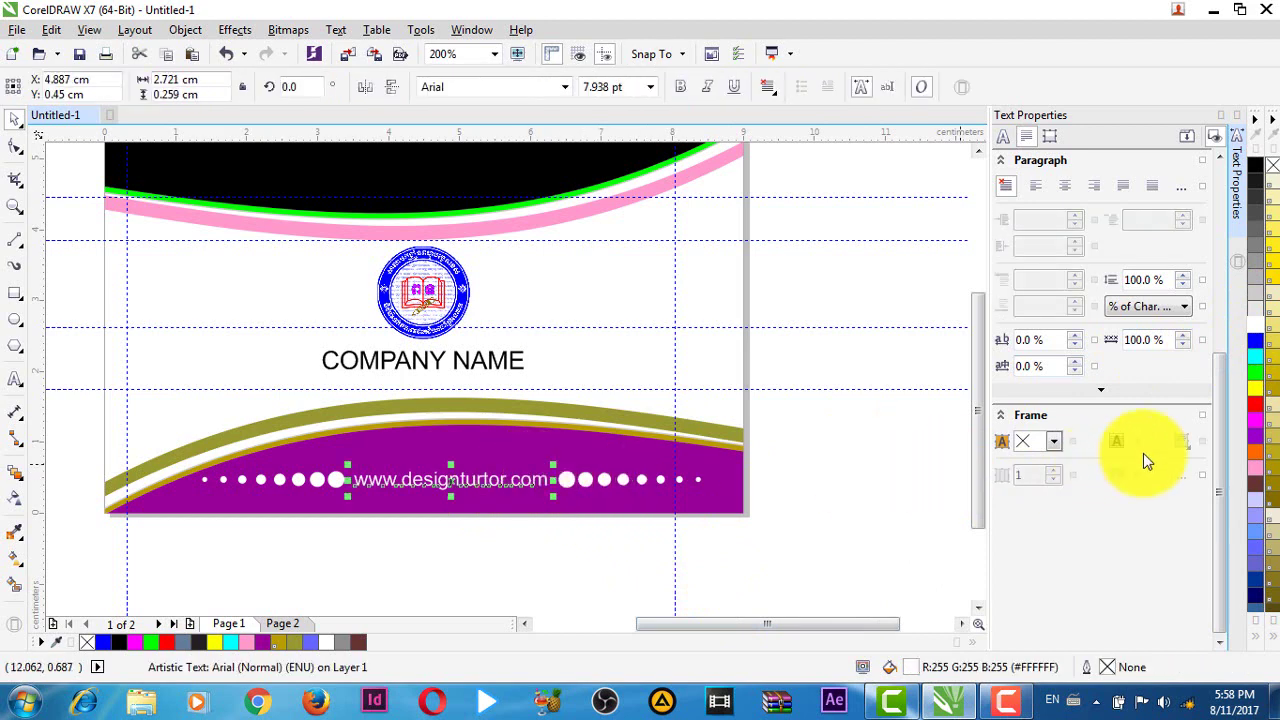
pyautogui.click(1256, 403)
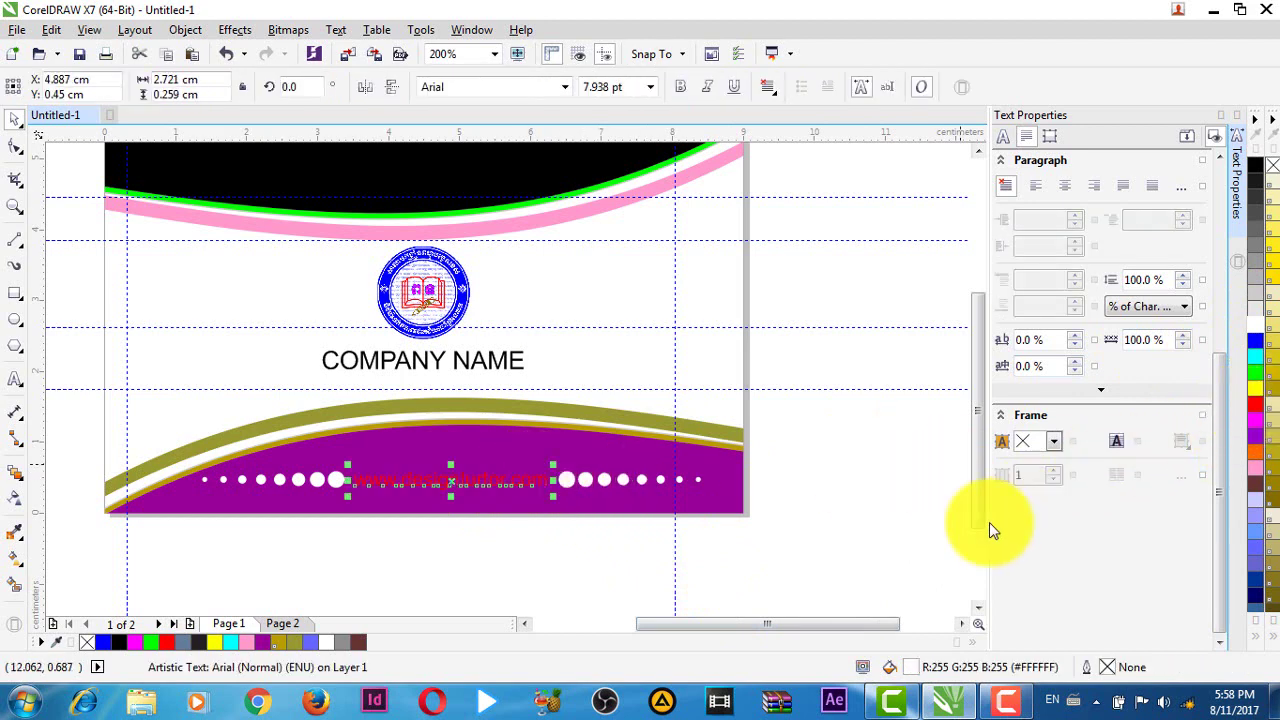
pyautogui.click(845, 526)
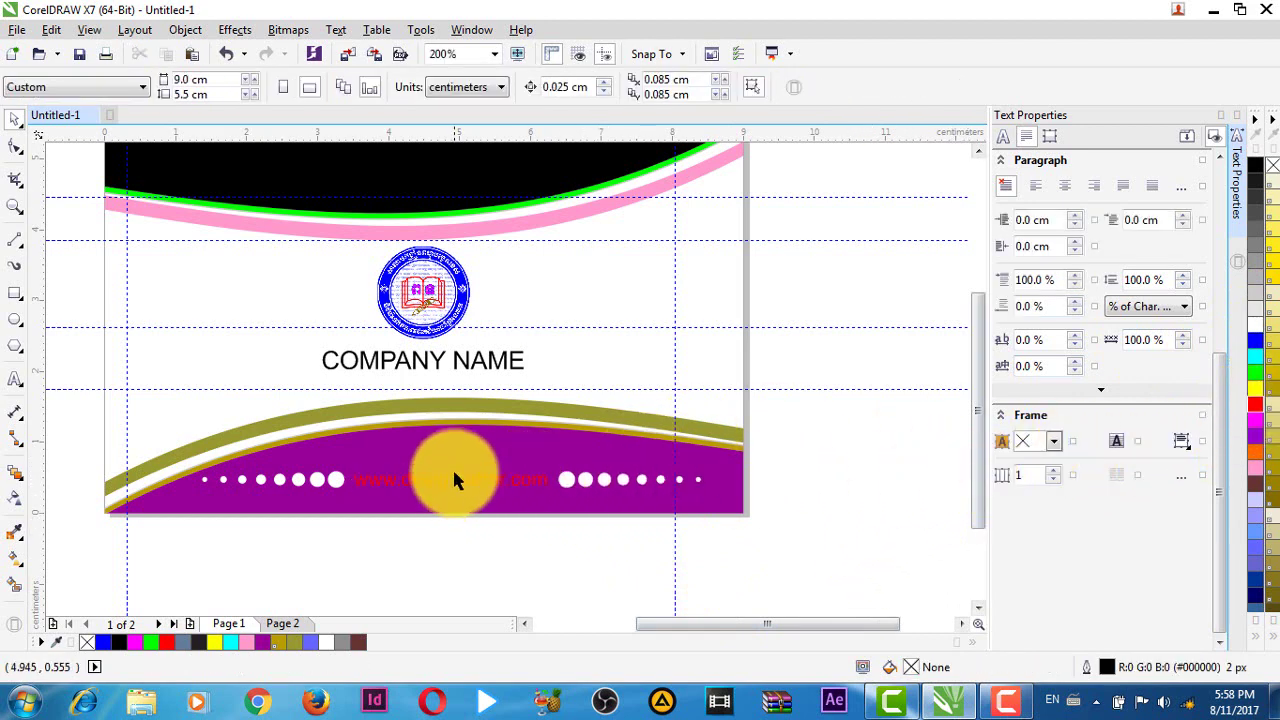
# - Colour the COMPANY NAME text blue
pyautogui.click(458, 365)
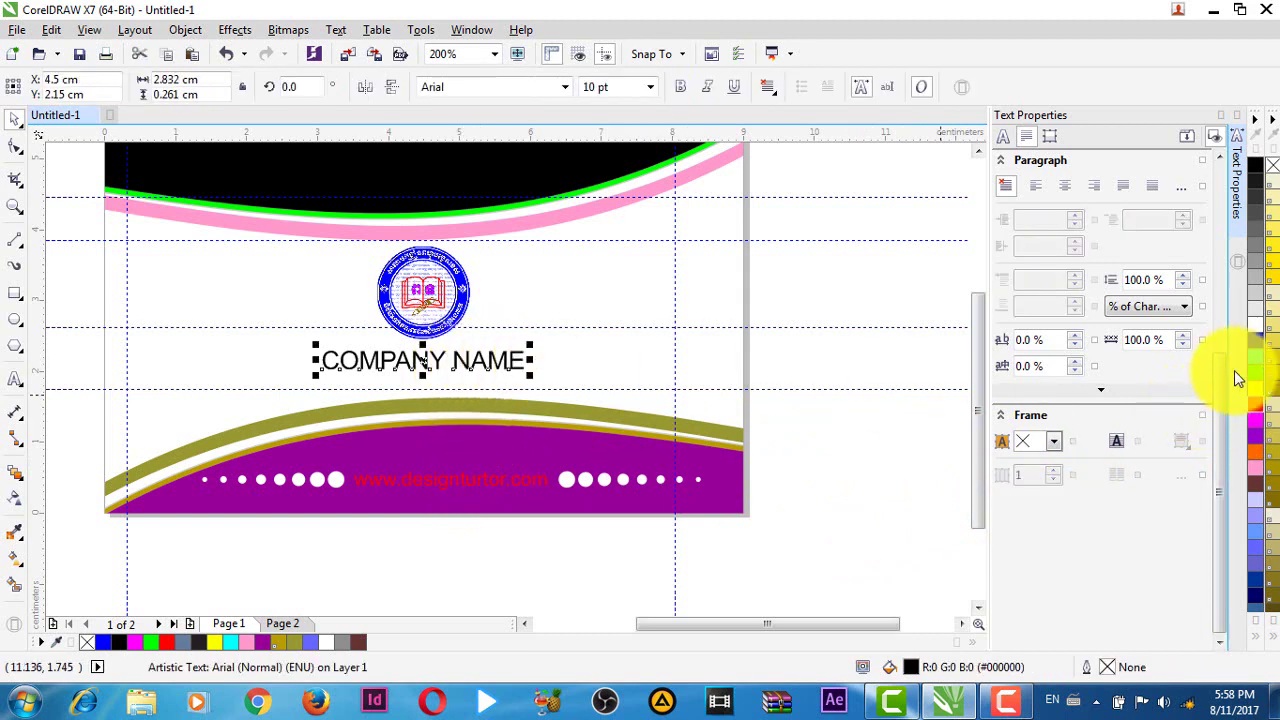
pyautogui.click(1253, 343)
pyautogui.click(886, 492)
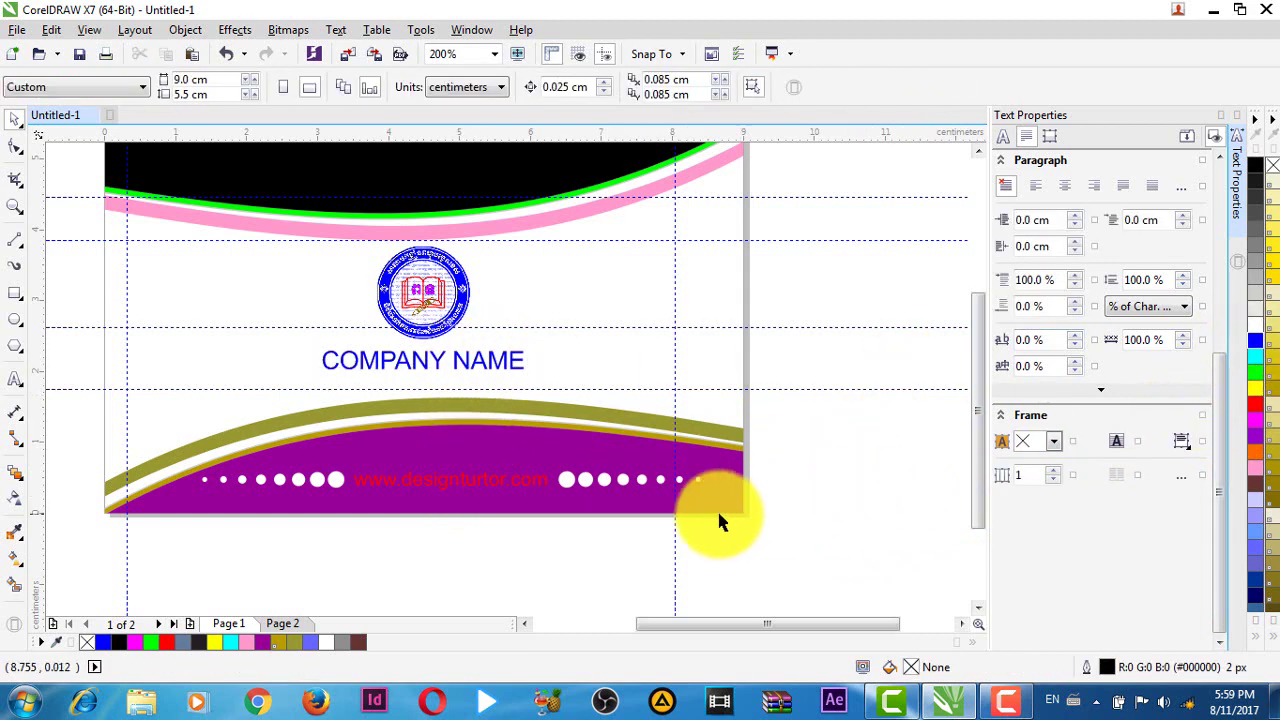
# - Delete the four horizontal guidelines and the right vertical guideline, keeping only the left vertical one
pyautogui.scroll(-1, 714, 514)
pyautogui.hscroll(2, 790, 523)
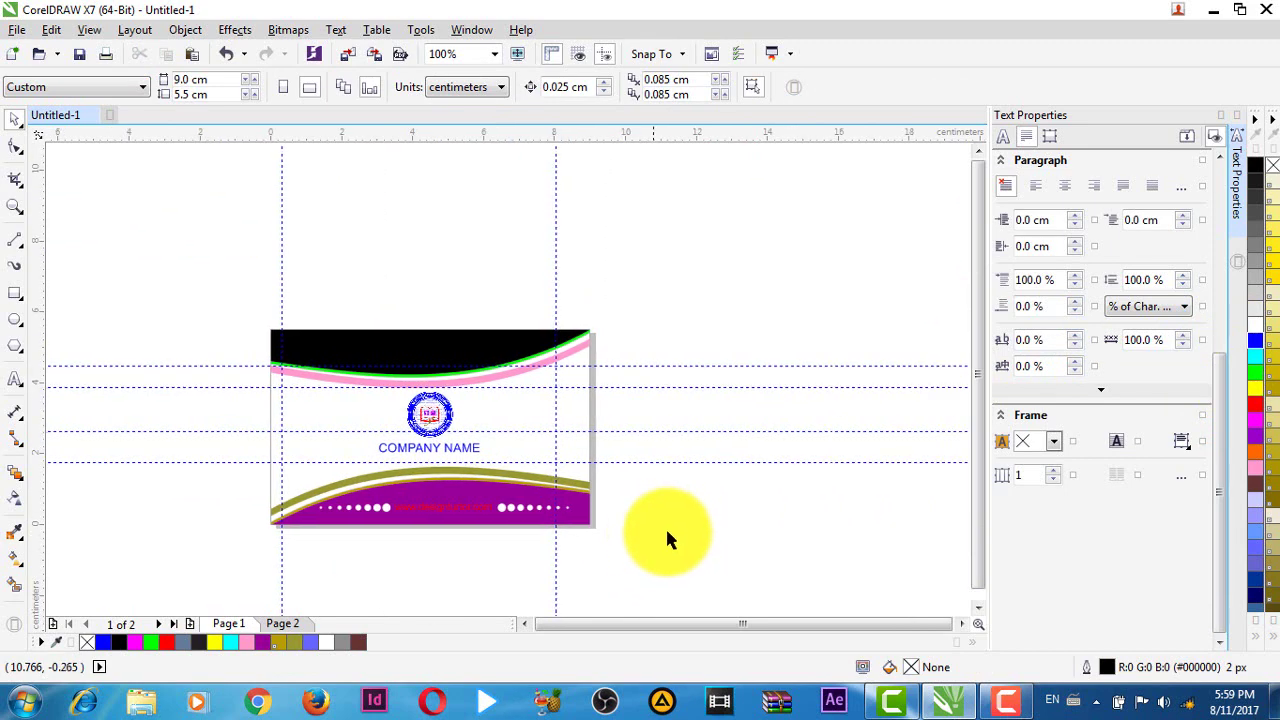
pyautogui.click(643, 462)
pyautogui.press('Delete')
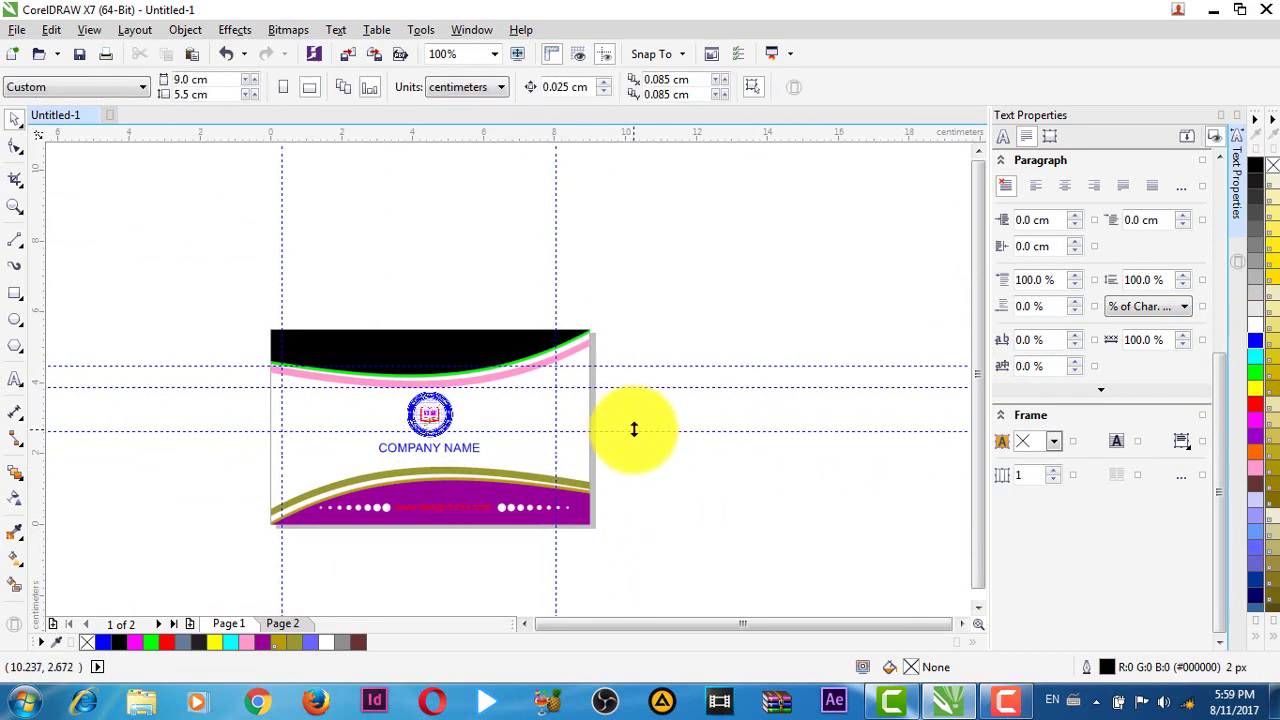
pyautogui.click(631, 431)
pyautogui.press('Delete')
pyautogui.click(619, 385)
pyautogui.press('Delete')
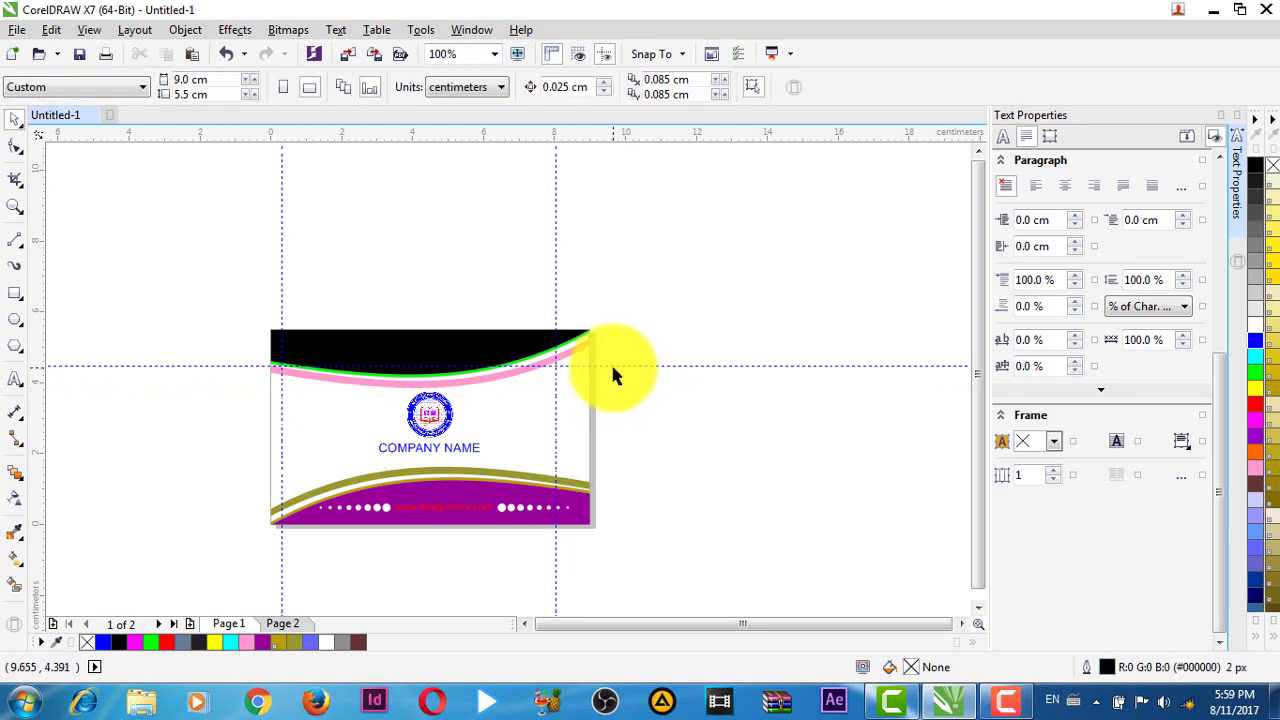
pyautogui.click(585, 365)
pyautogui.press('Delete')
pyautogui.click(555, 323)
pyautogui.press('Delete')
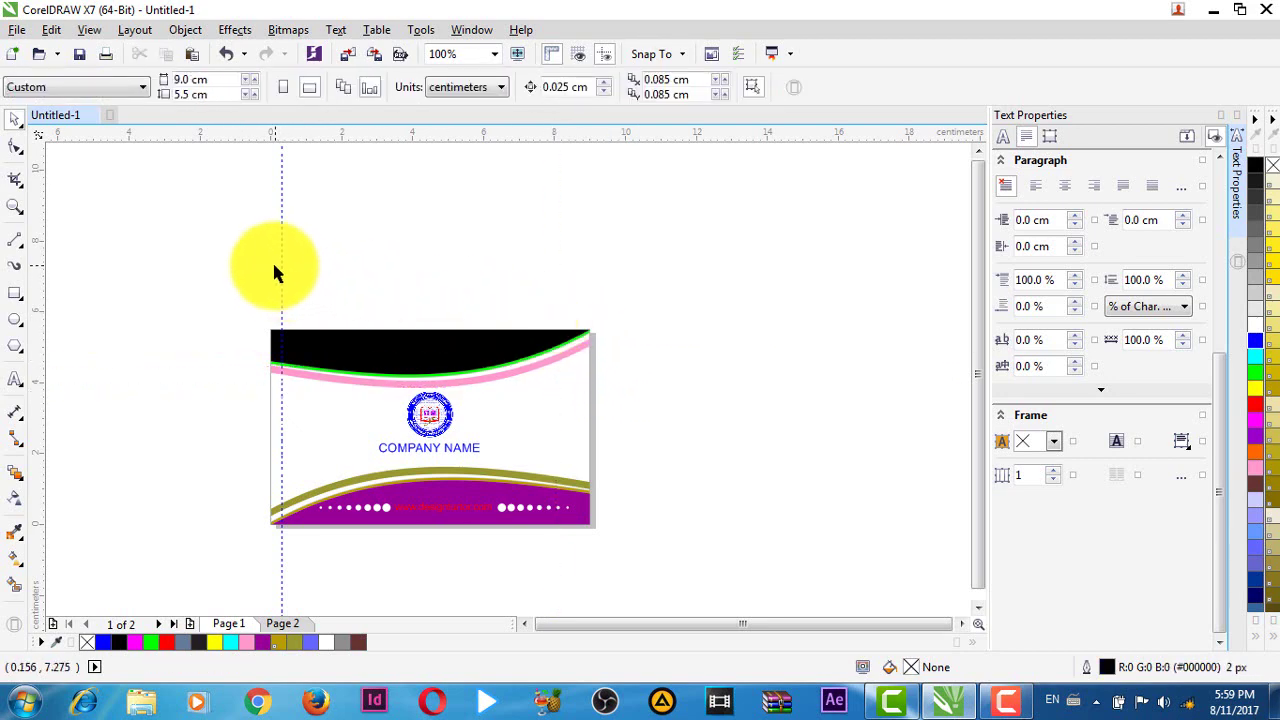
# - Delete the last vertical guideline and inspect the back card on Page 2
pyautogui.click(281, 268)
pyautogui.press('Delete')
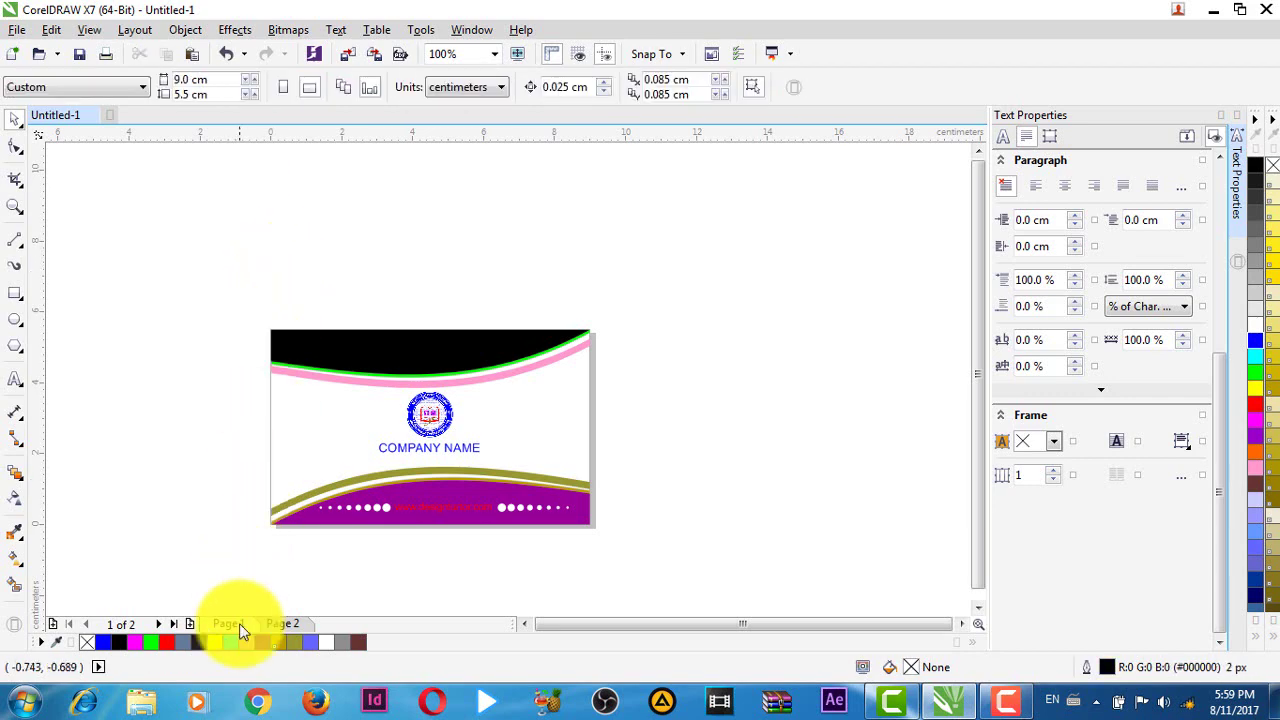
pyautogui.click(282, 624)
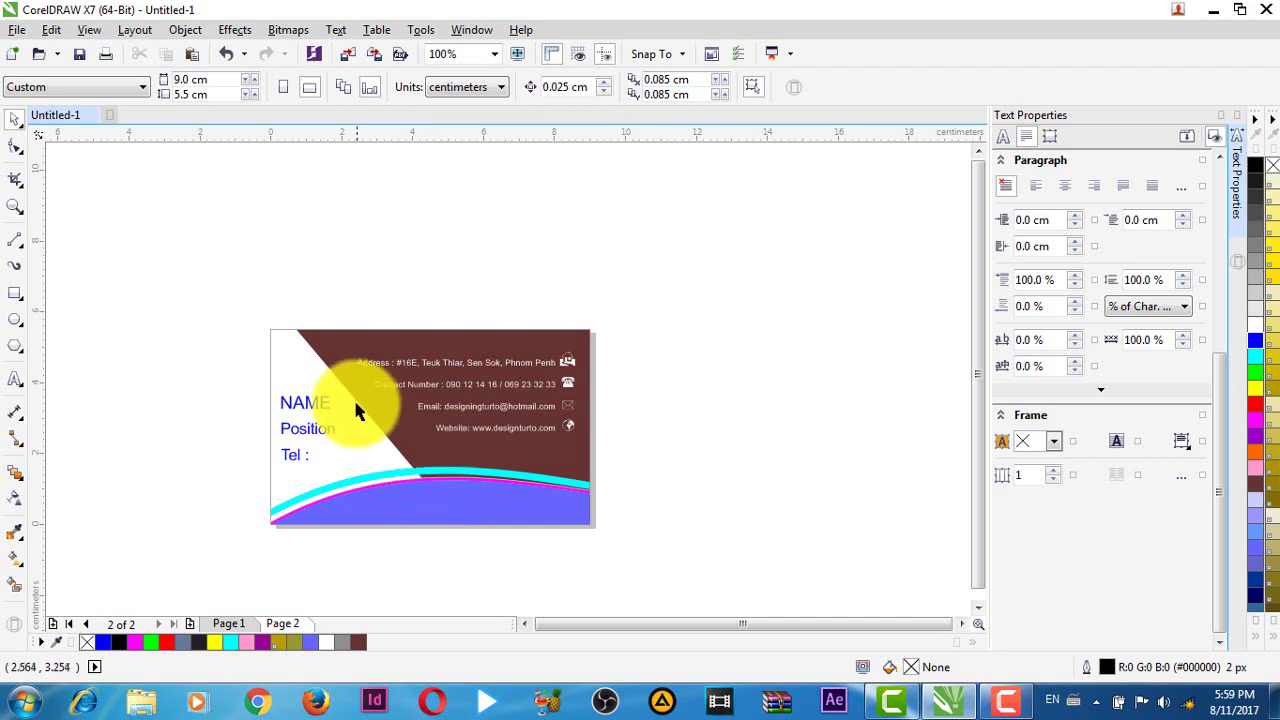
pyautogui.scroll(-2, 374, 448)
pyautogui.scroll(2, 366, 454)
pyautogui.scroll(2, 416, 334)
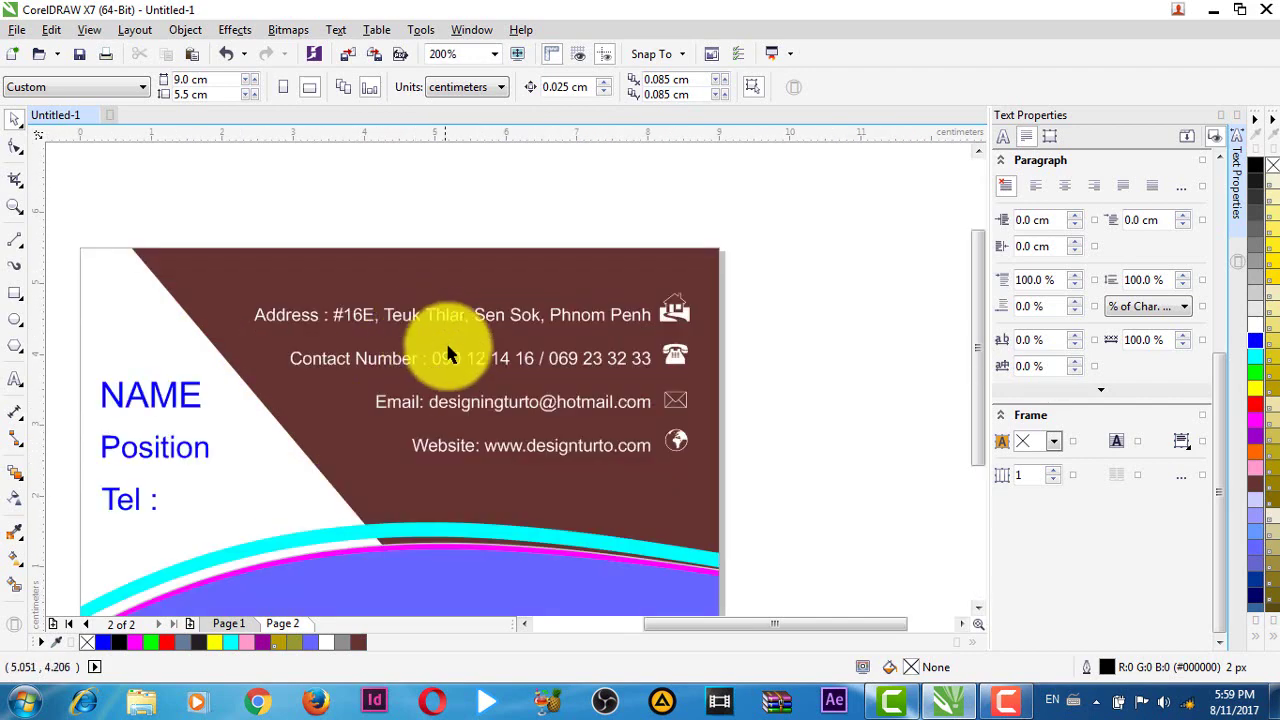
pyautogui.scroll(-2, 494, 448)
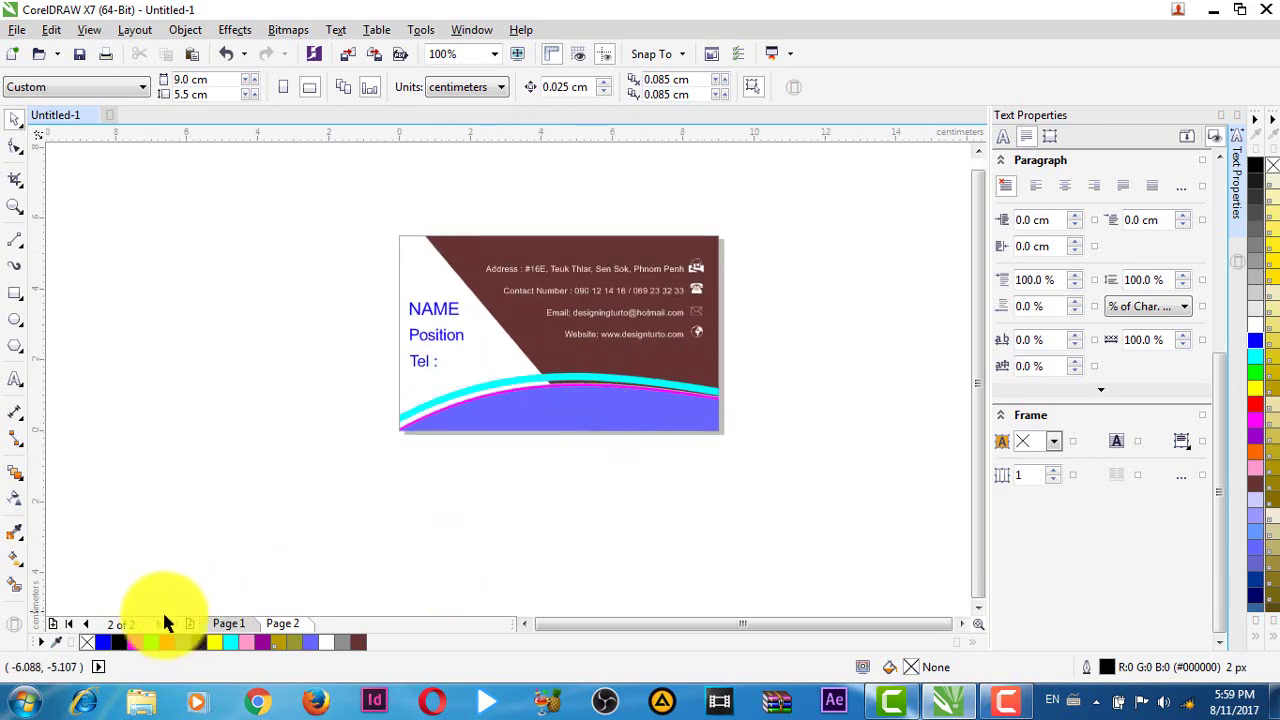
# - Compare the front and back cards on Pages 1 and 2, recentring on the front
pyautogui.click(228, 622)
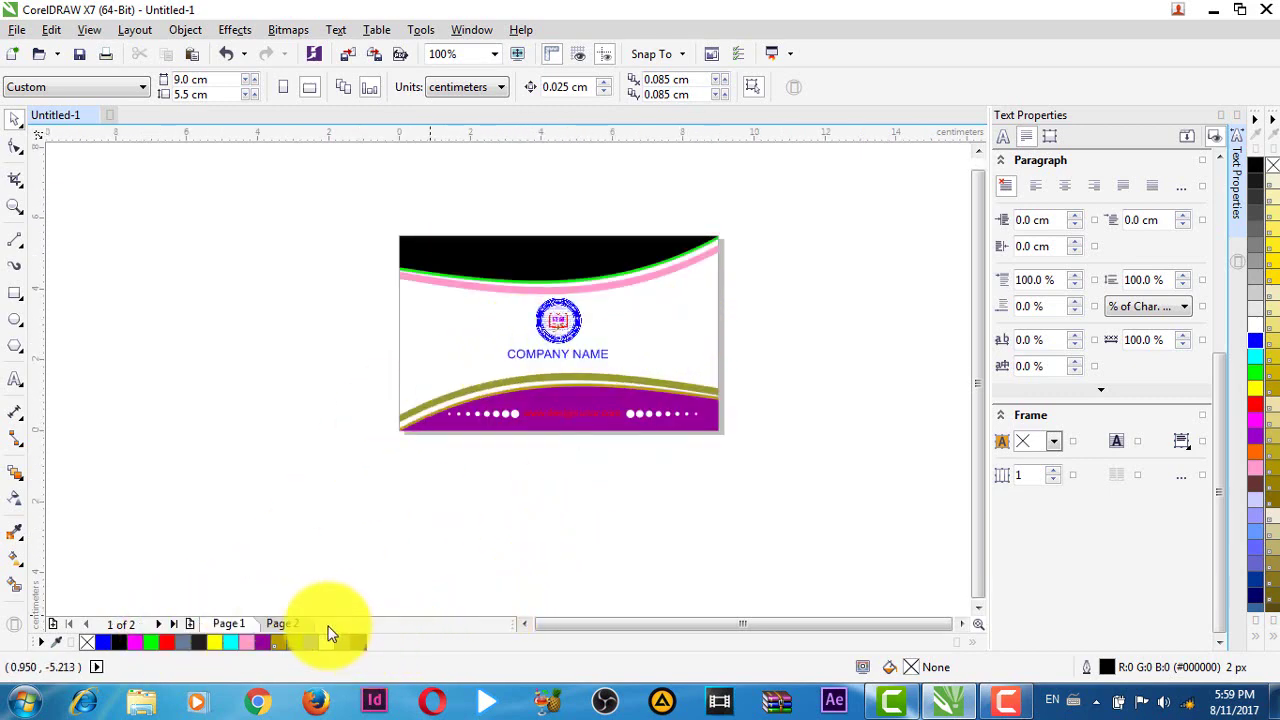
pyautogui.click(284, 627)
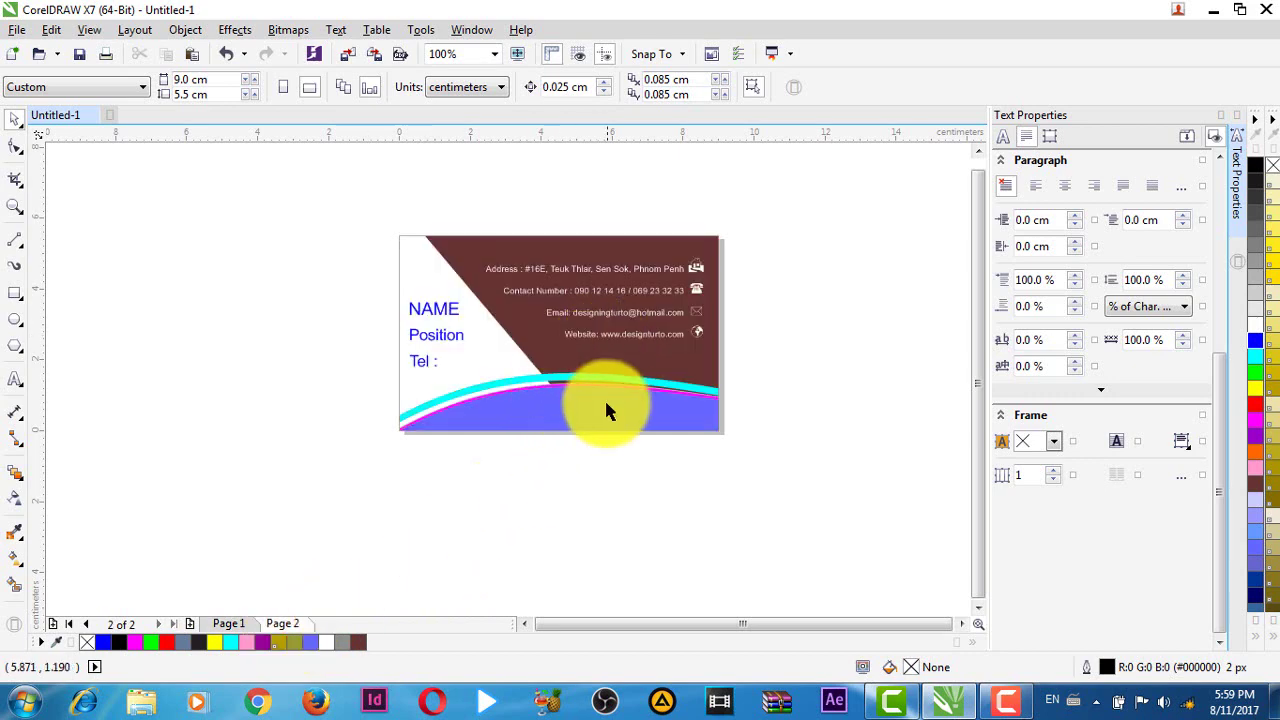
pyautogui.scroll(-1, 615, 440)
pyautogui.moveTo(717, 423); pyautogui.dragTo(523, 485)
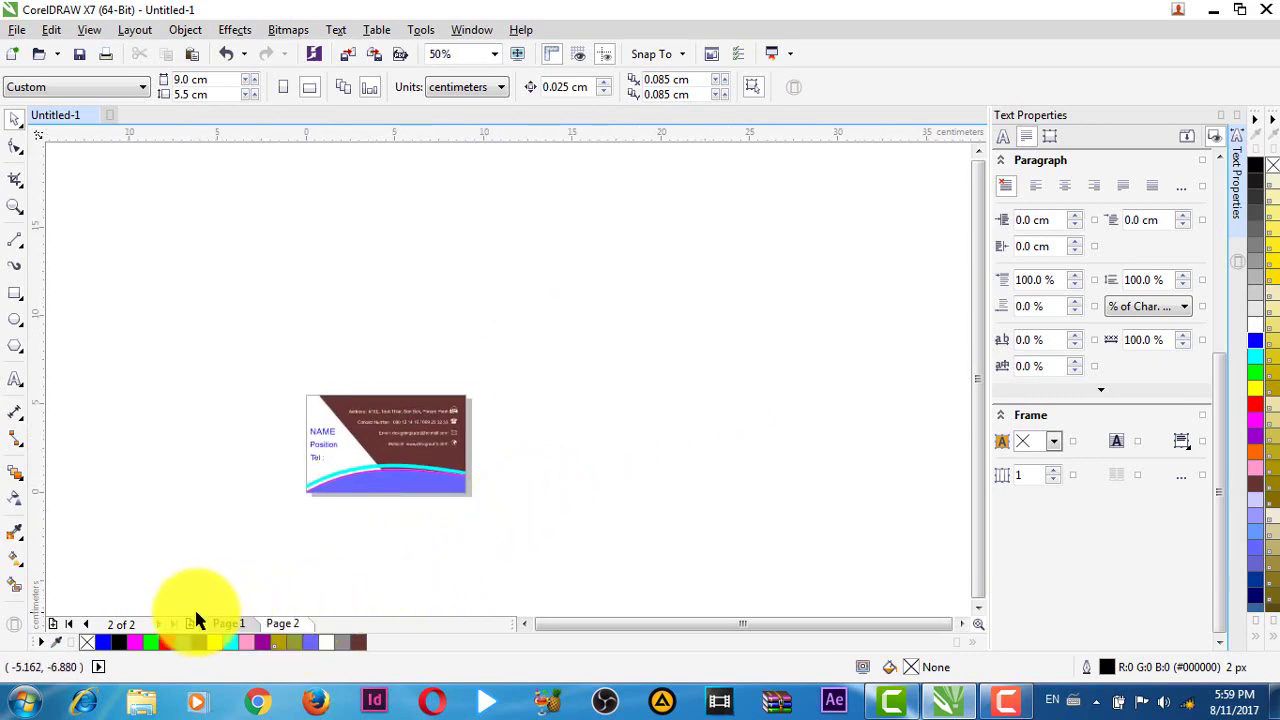
pyautogui.click(227, 624)
pyautogui.moveTo(389, 503); pyautogui.dragTo(556, 492)
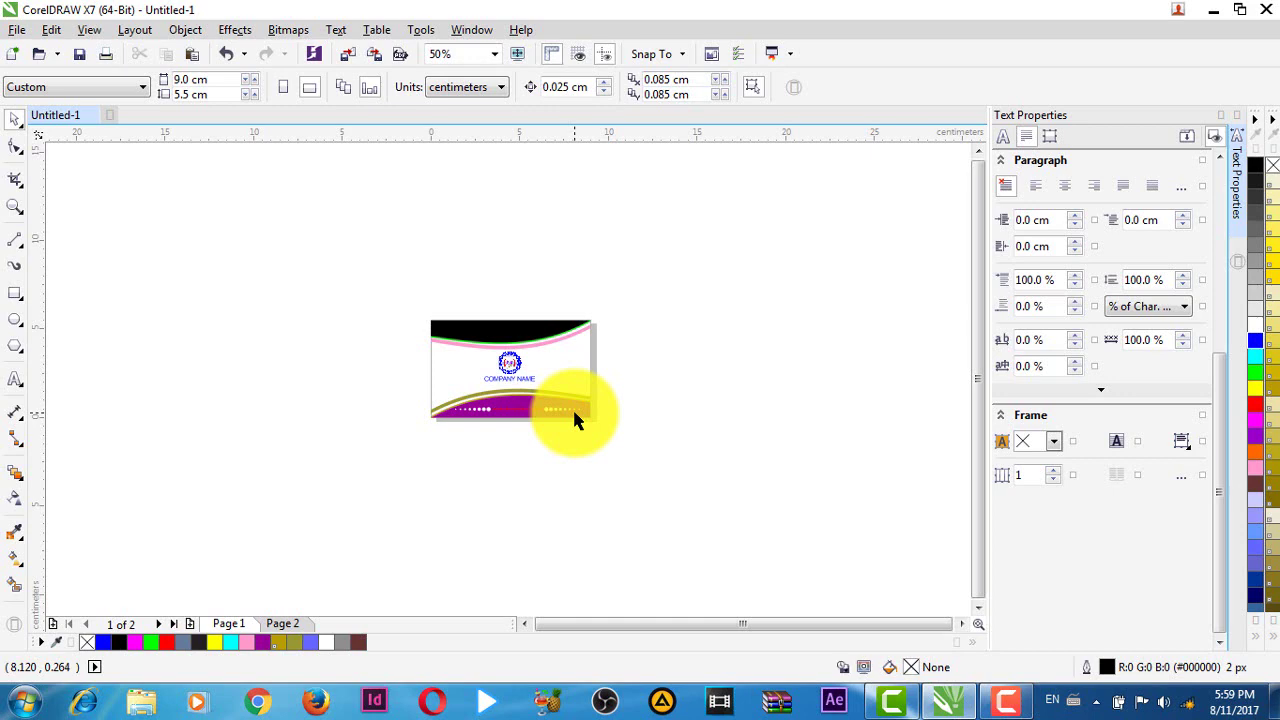
# - Set printing to page 1 only and open the Layout tab's imposition editor
pyautogui.hotkey('ctrl', 'p')
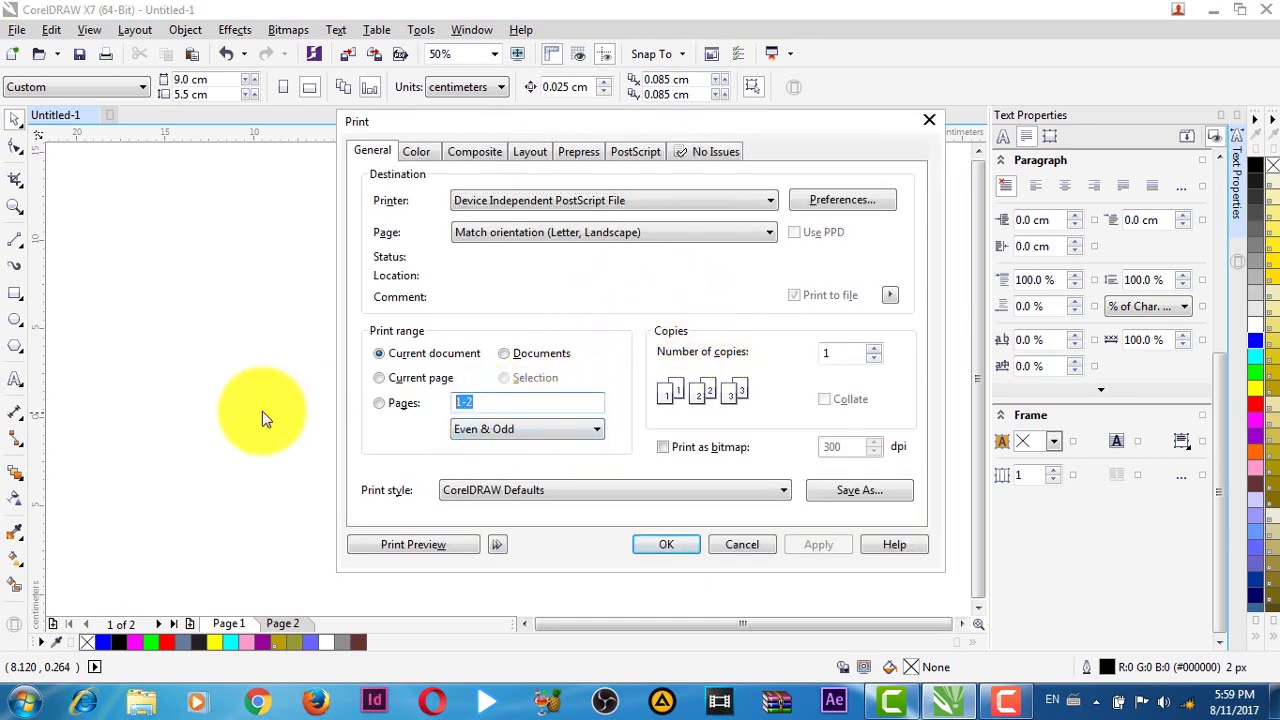
pyautogui.write('1')
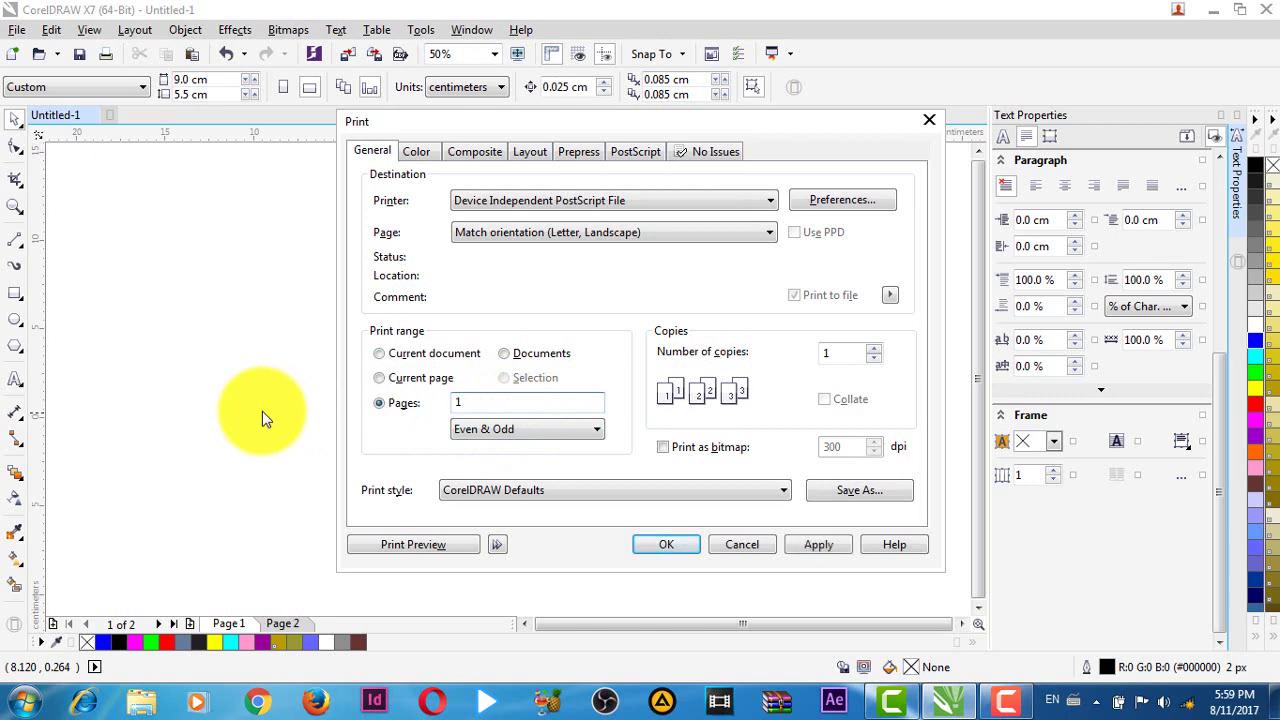
pyautogui.click(518, 151)
pyautogui.click(823, 489)
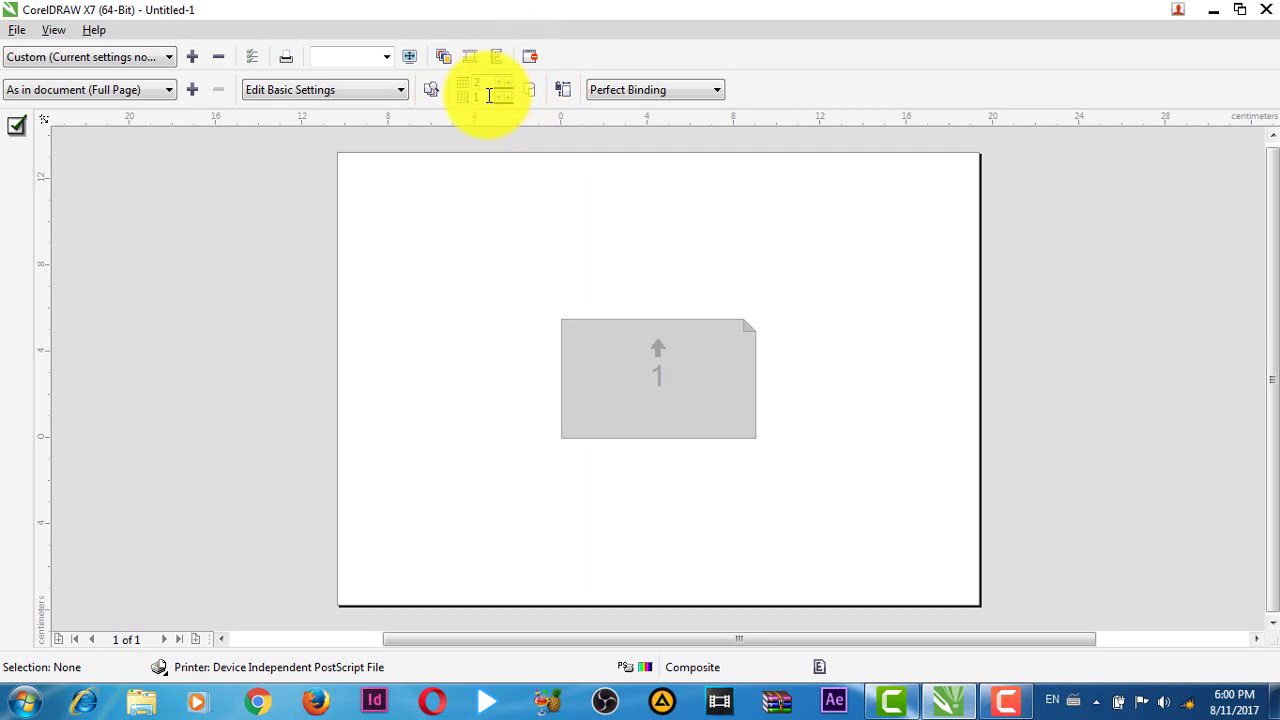
# - Set the imposition layout to 5 rows of cards down the sheet
pyautogui.click(489, 95)
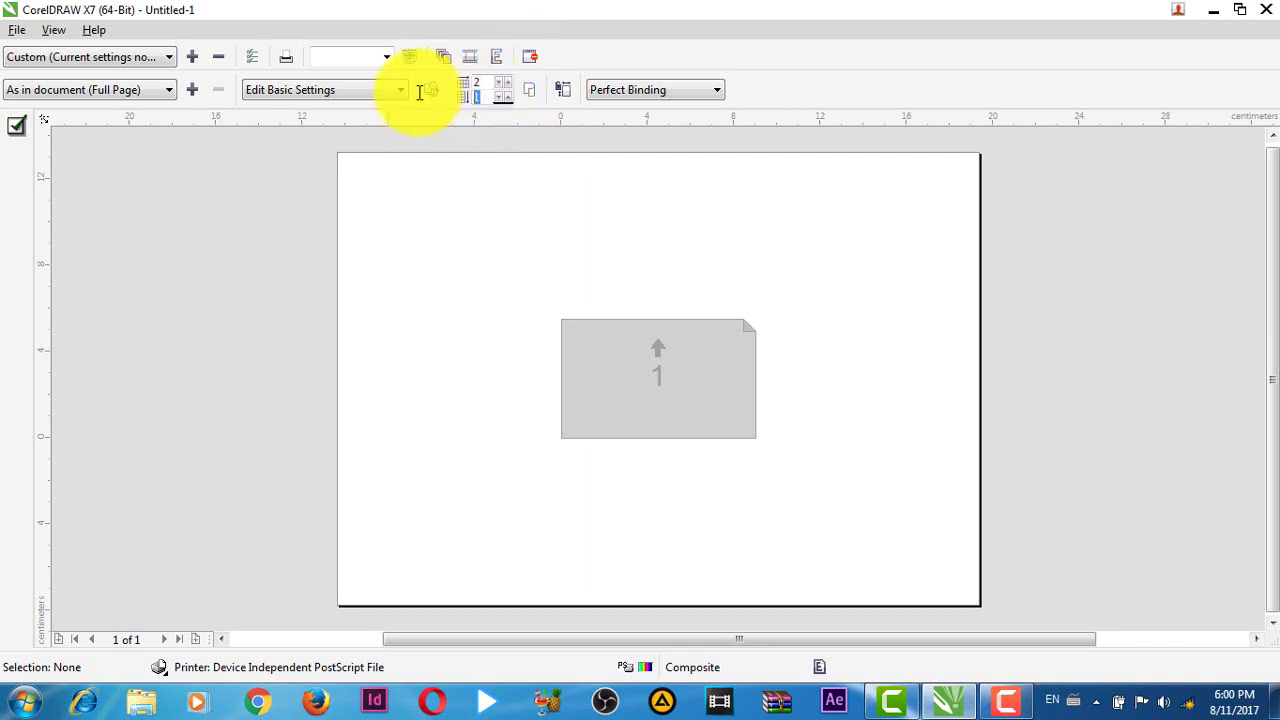
pyautogui.write('5')
pyautogui.press('Return')
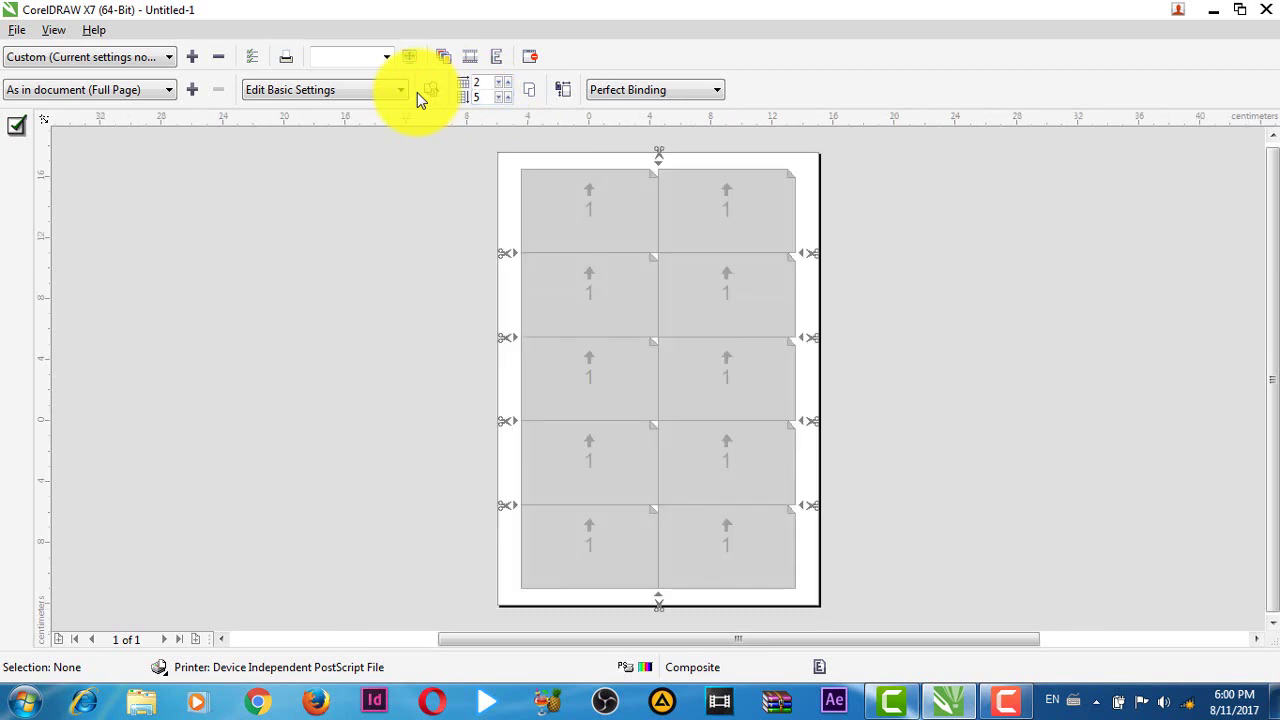
# - Give the gutter between the two card columns a 0.5 cm width and return to Print settings
pyautogui.click(657, 218)
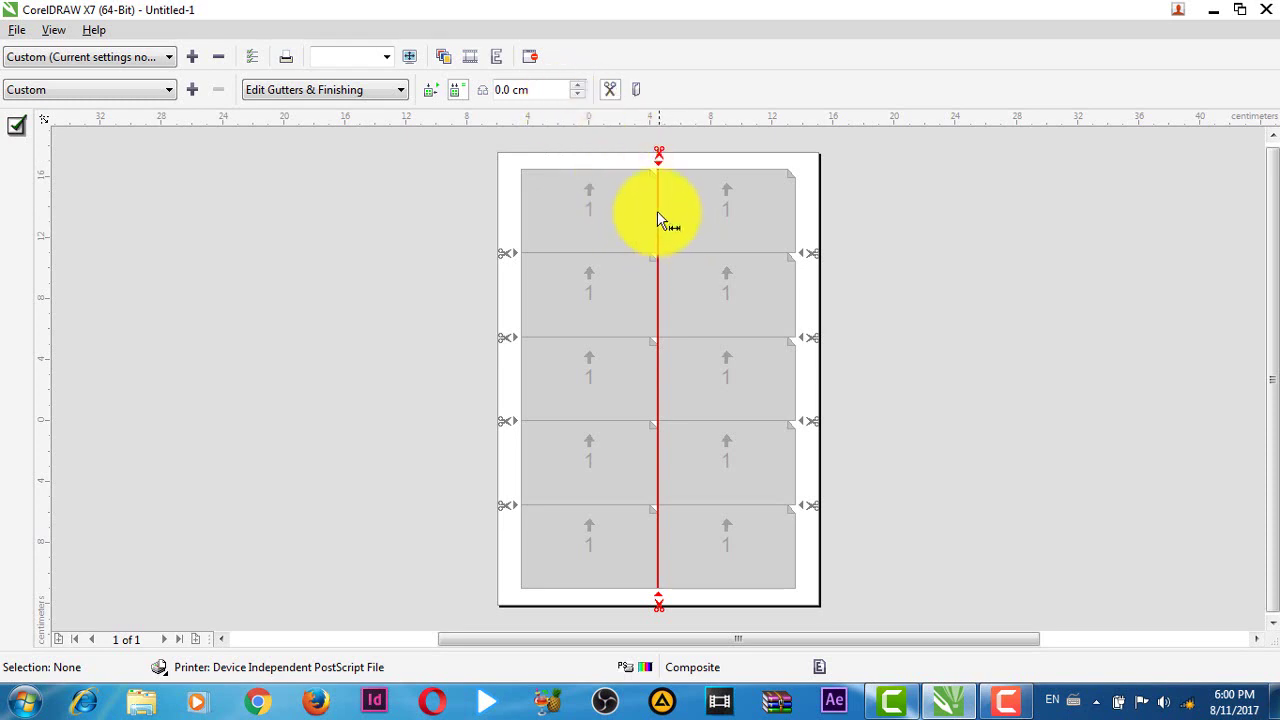
pyautogui.click(551, 90)
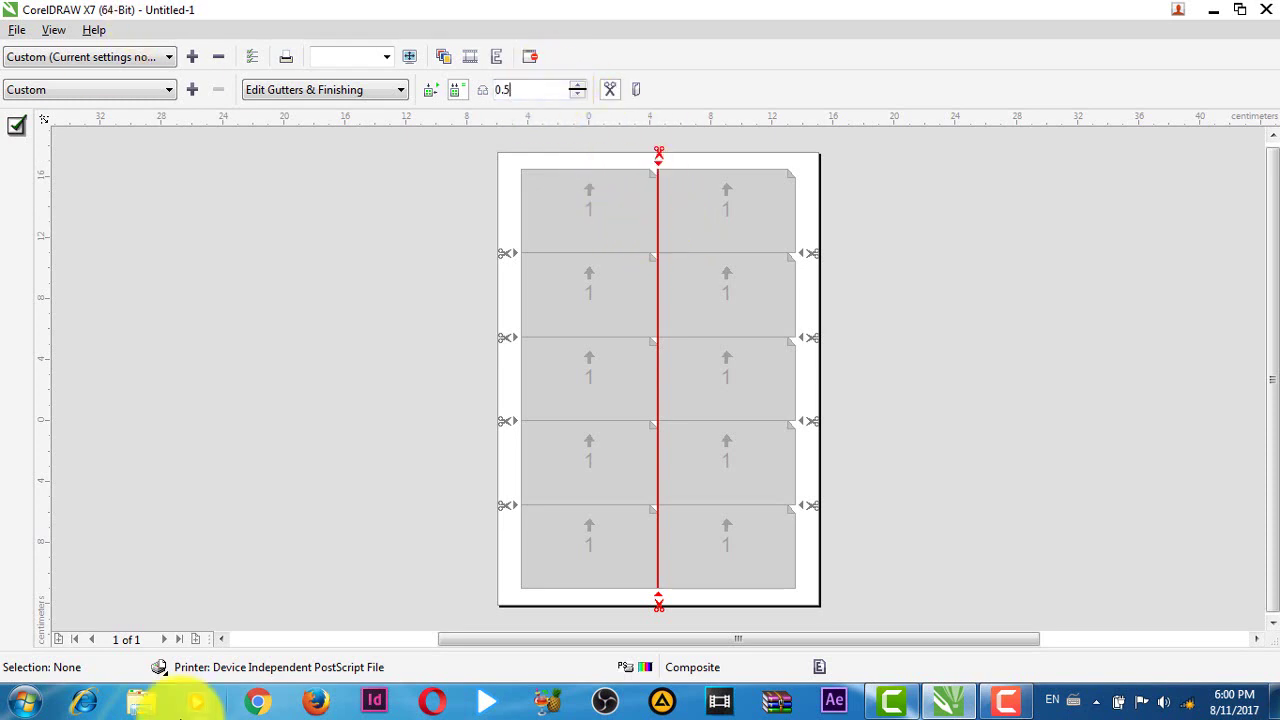
pyautogui.write('0.5')
pyautogui.press('Return')
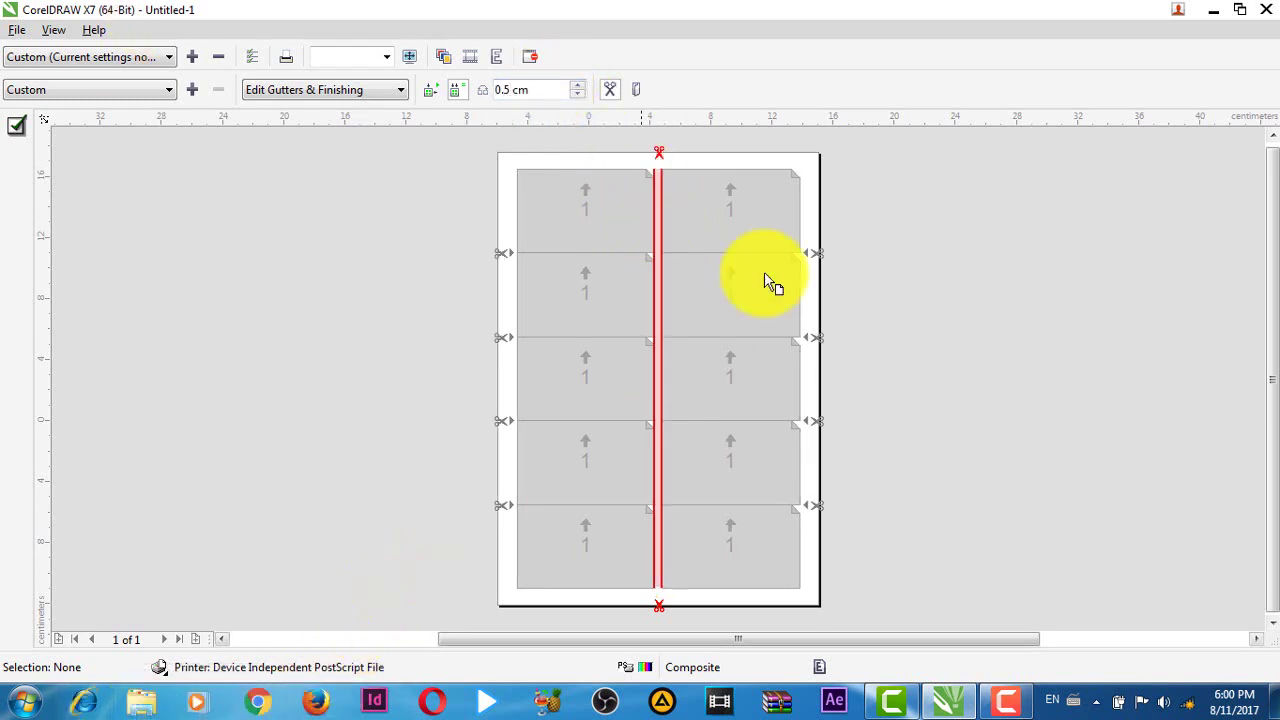
pyautogui.click(530, 56)
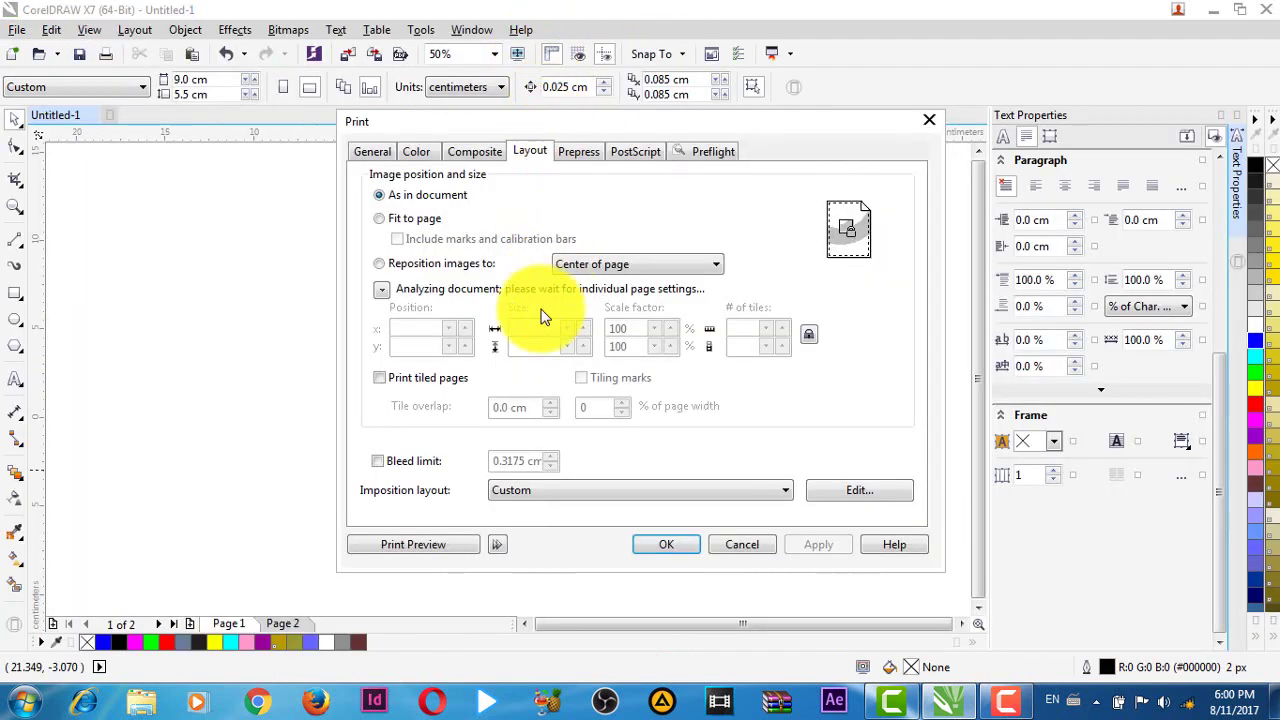
# - Preview the ten-up sheet for page 1, then for page 2, and close Print
pyautogui.click(452, 549)
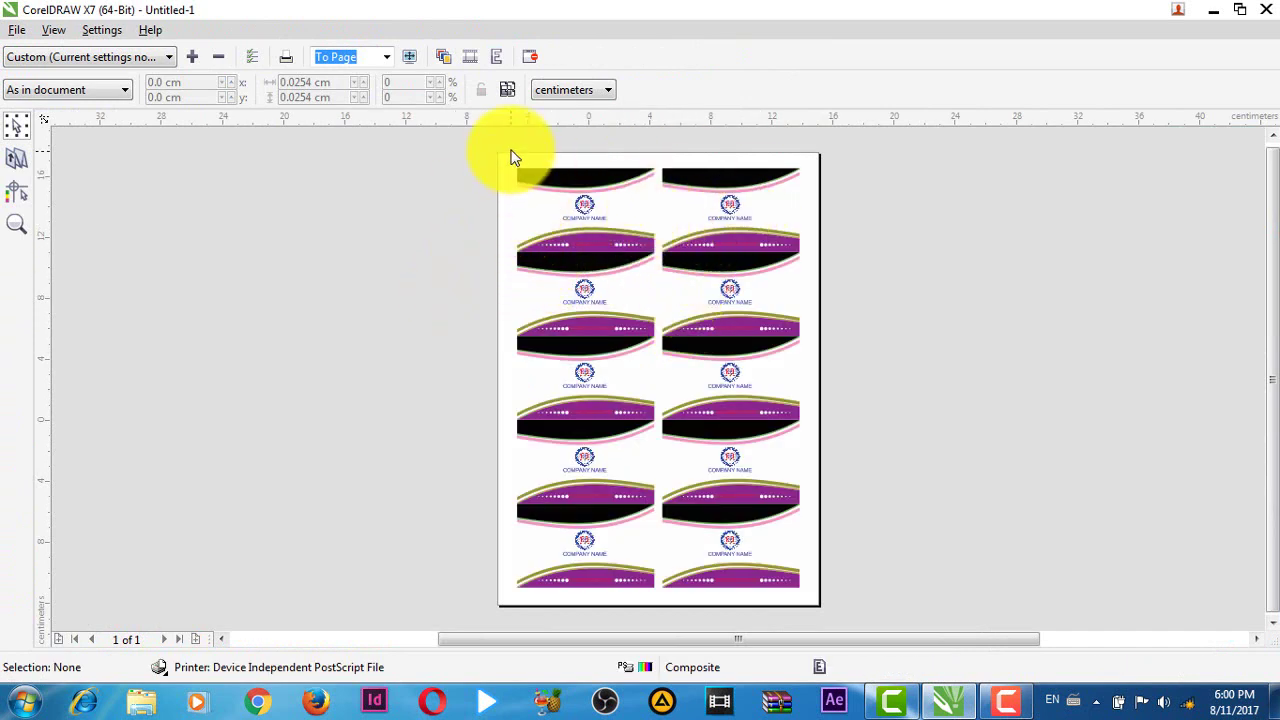
pyautogui.click(529, 63)
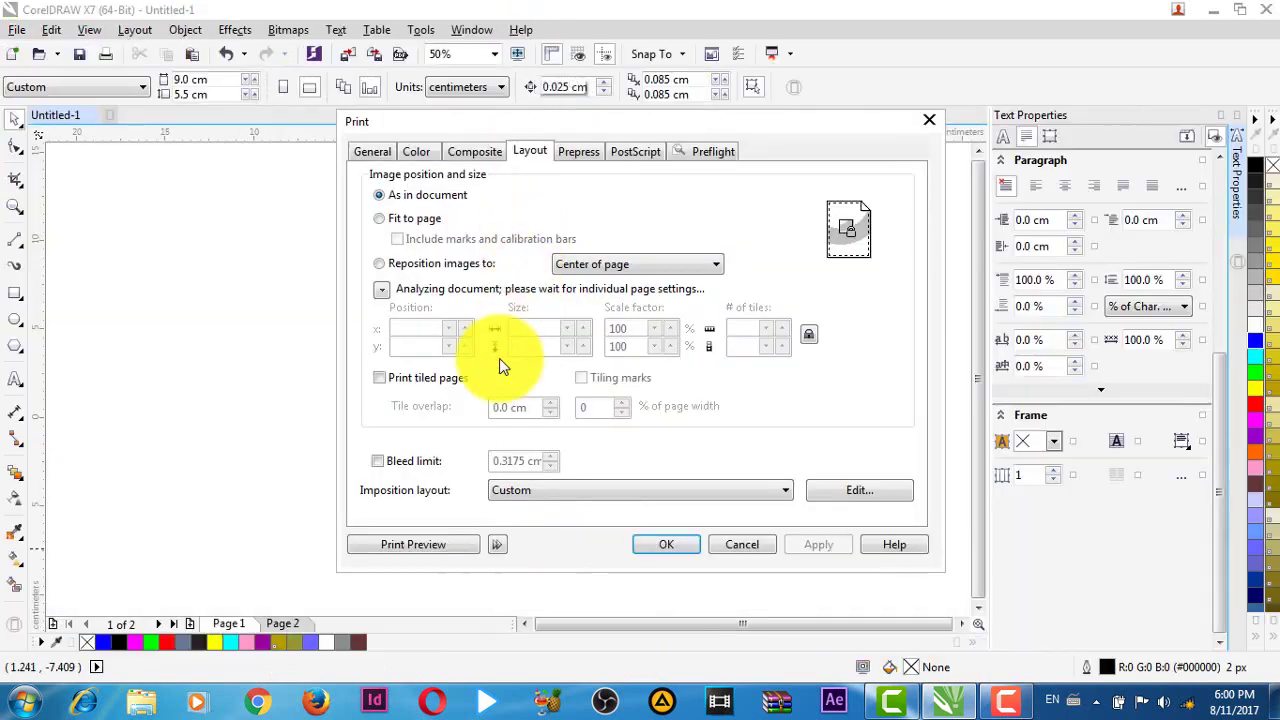
pyautogui.click(377, 154)
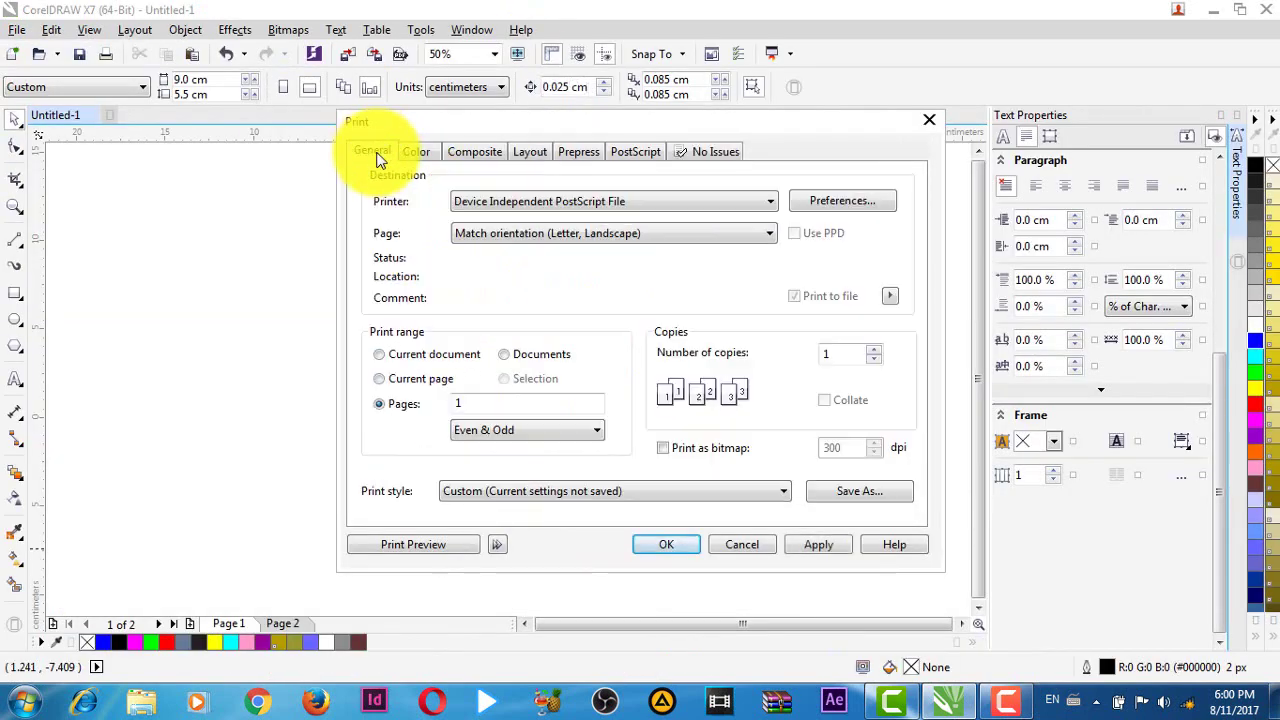
pyautogui.doubleClick(484, 403)
pyautogui.write('2')
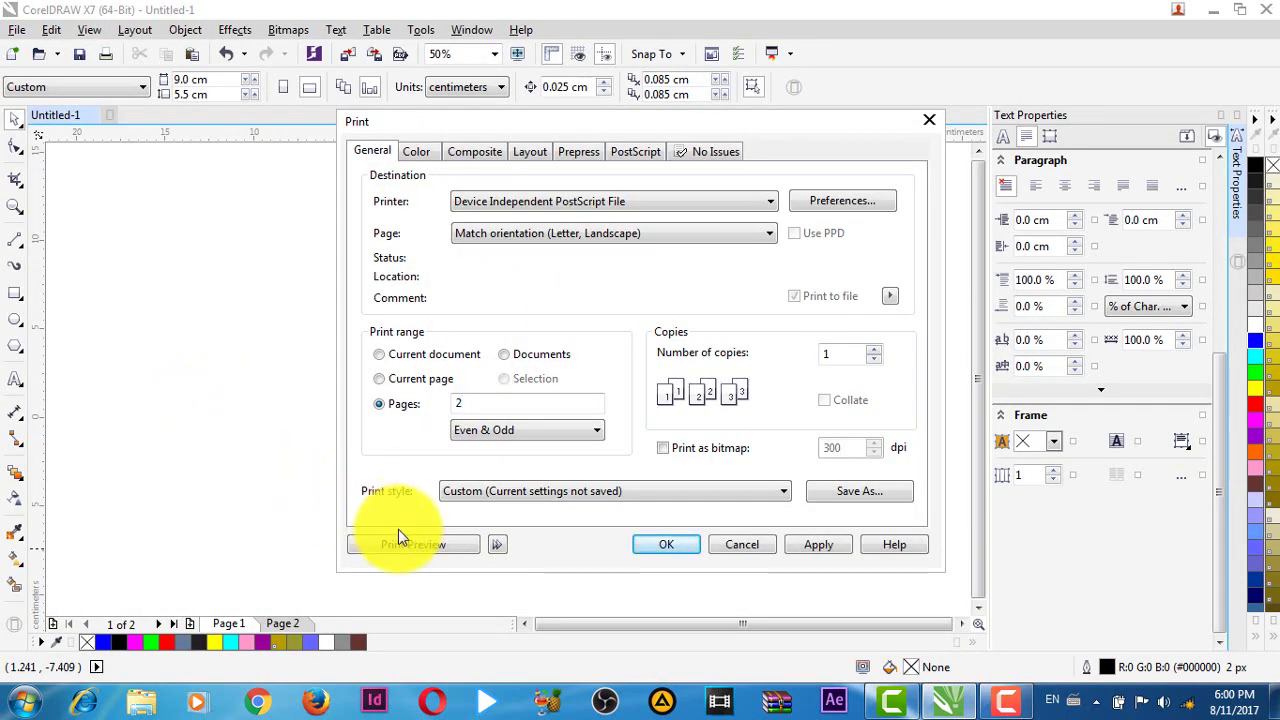
pyautogui.click(415, 546)
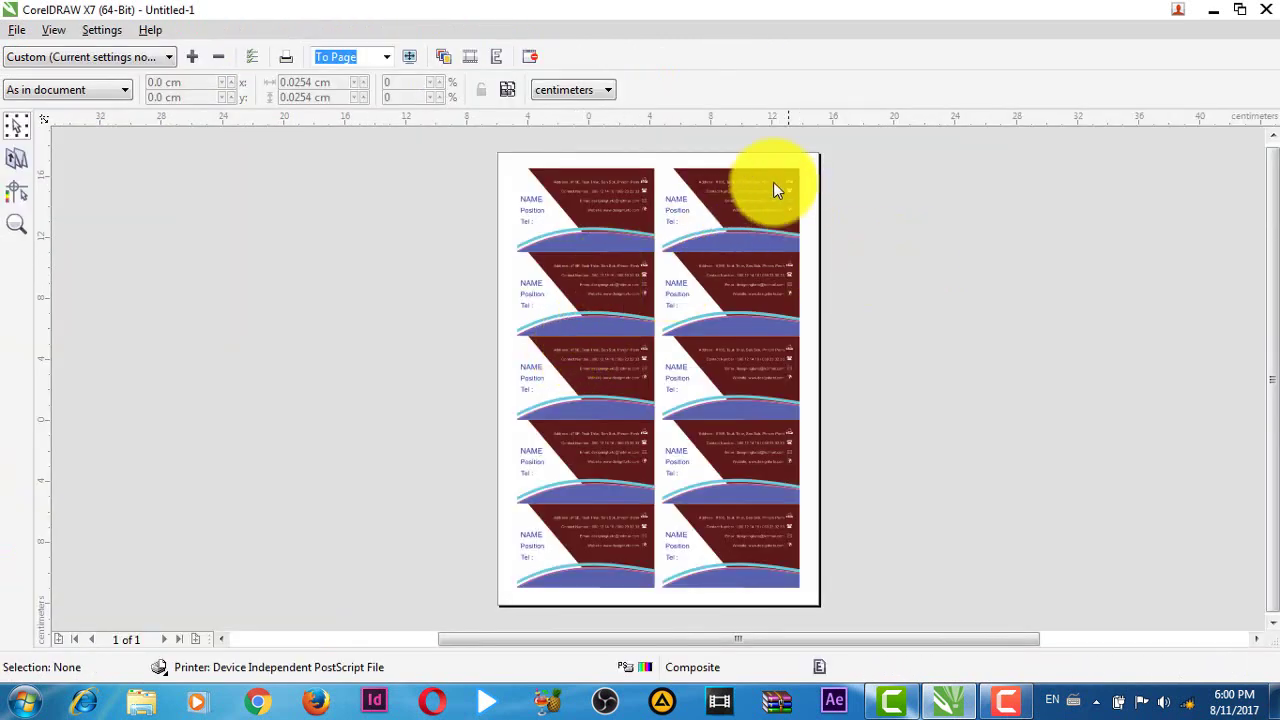
pyautogui.click(531, 52)
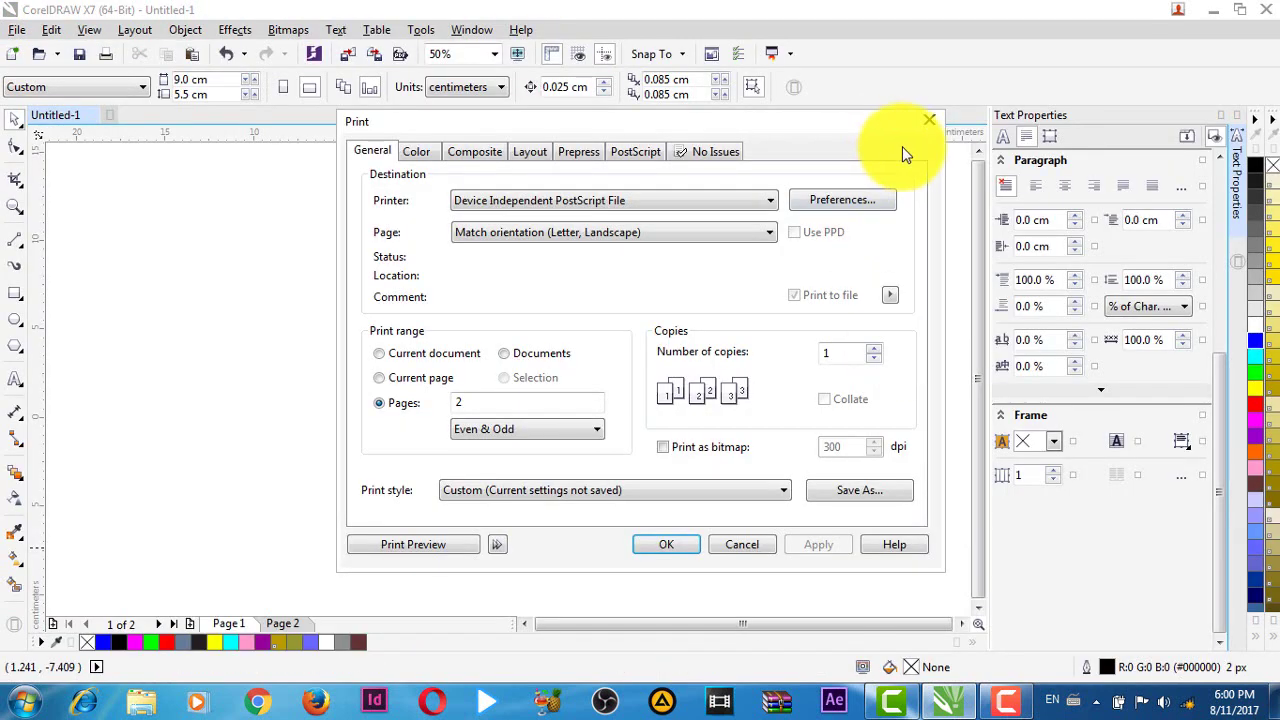
pyautogui.click(929, 119)
# - Look over the card back on Page 2, then return to the front card on Page 1
pyautogui.scroll(2, 460, 395)
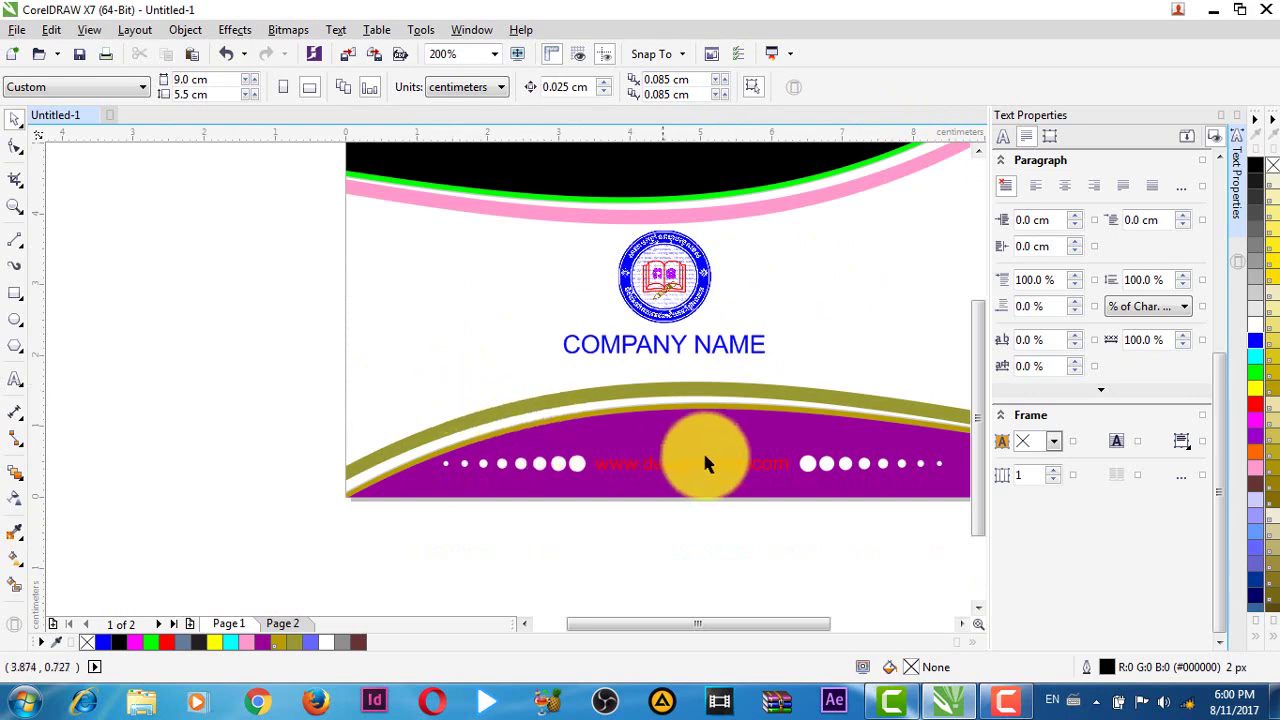
pyautogui.scroll(-1, 706, 451)
pyautogui.hscroll(3, 715, 432)
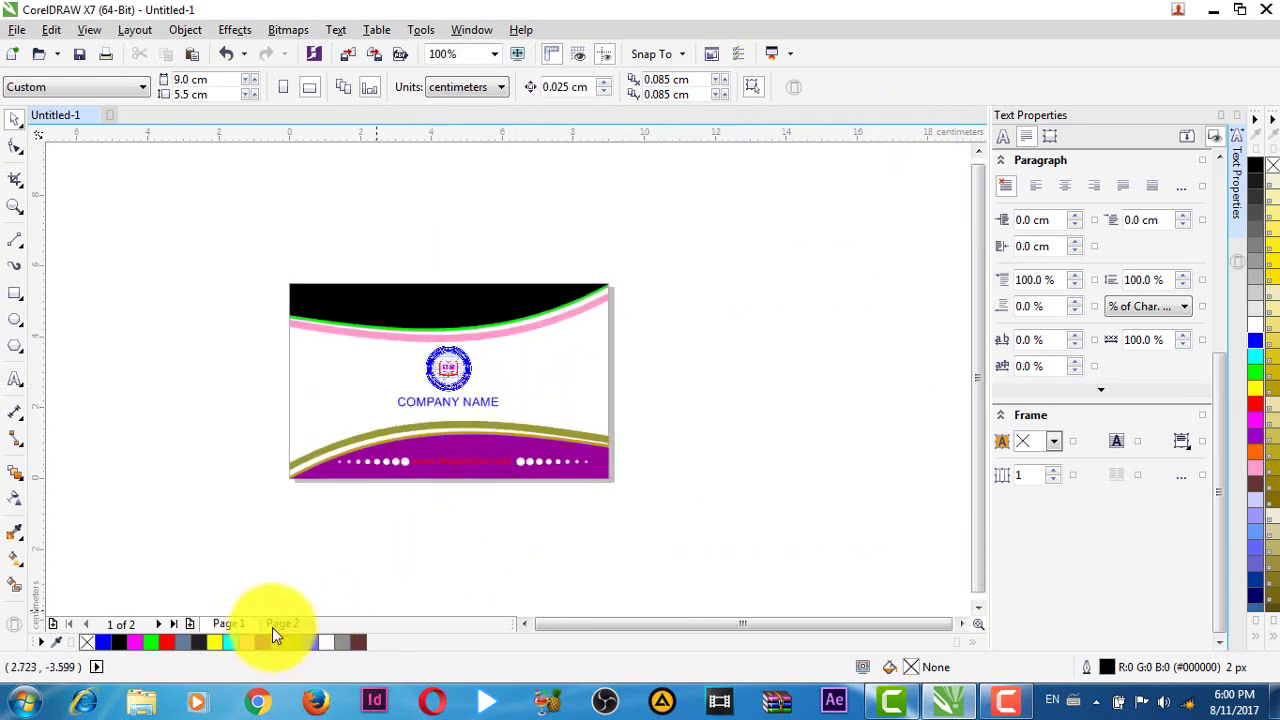
pyautogui.click(277, 624)
pyautogui.click(231, 625)
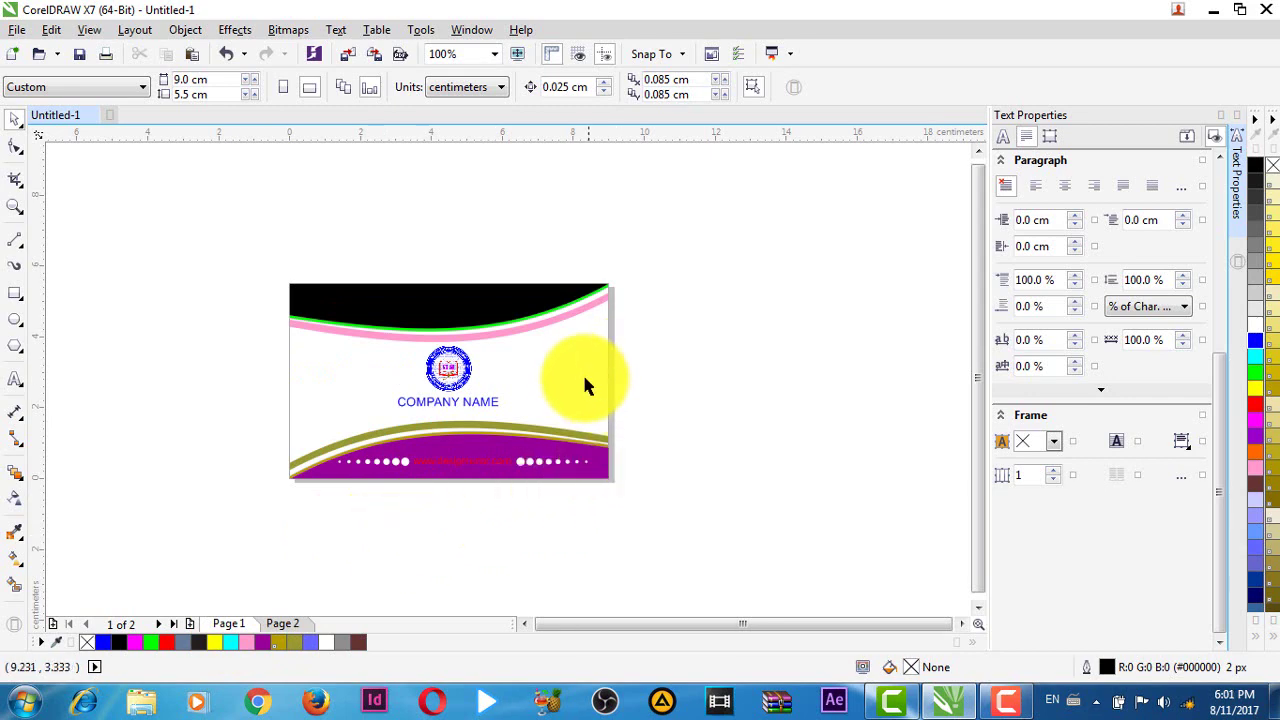
# - Marquee-select all ten front-card objects several times, finishing with the selection cleared
pyautogui.moveTo(232, 228); pyautogui.dragTo(709, 502)
pyautogui.click(652, 426)
pyautogui.moveTo(257, 252); pyautogui.dragTo(736, 527)
pyautogui.click(694, 512)
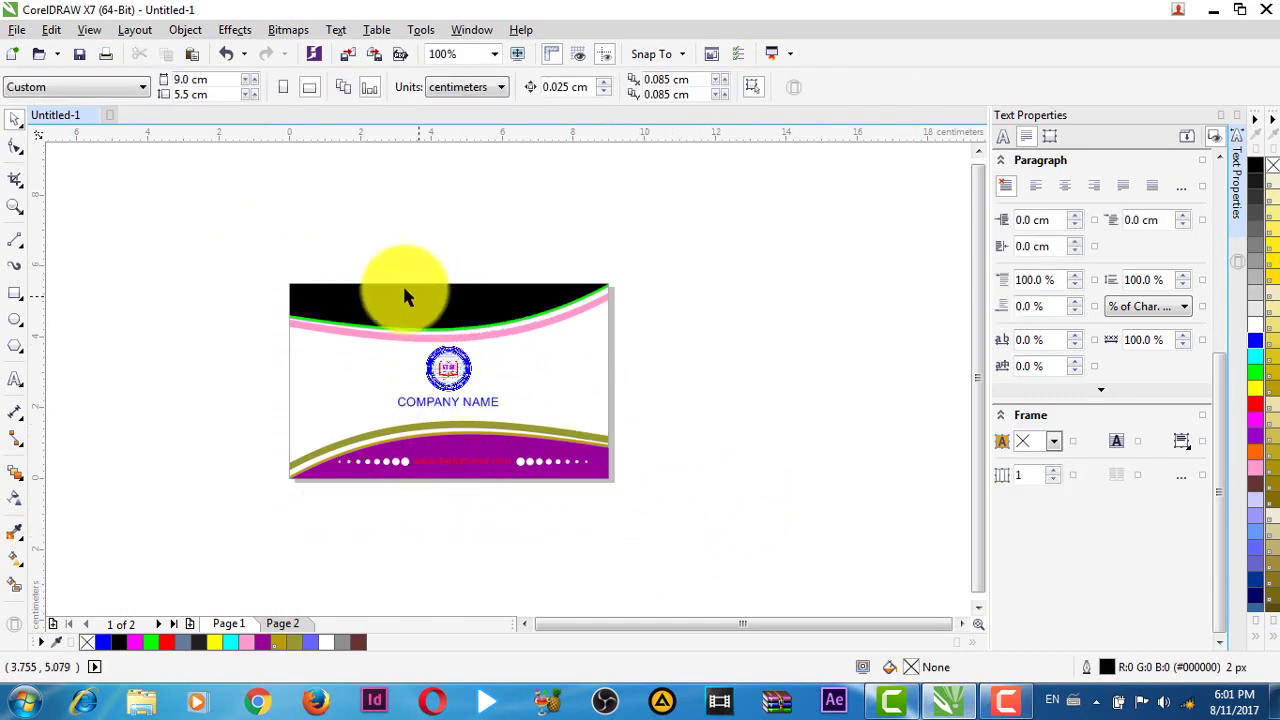
pyautogui.moveTo(249, 252); pyautogui.dragTo(803, 540)
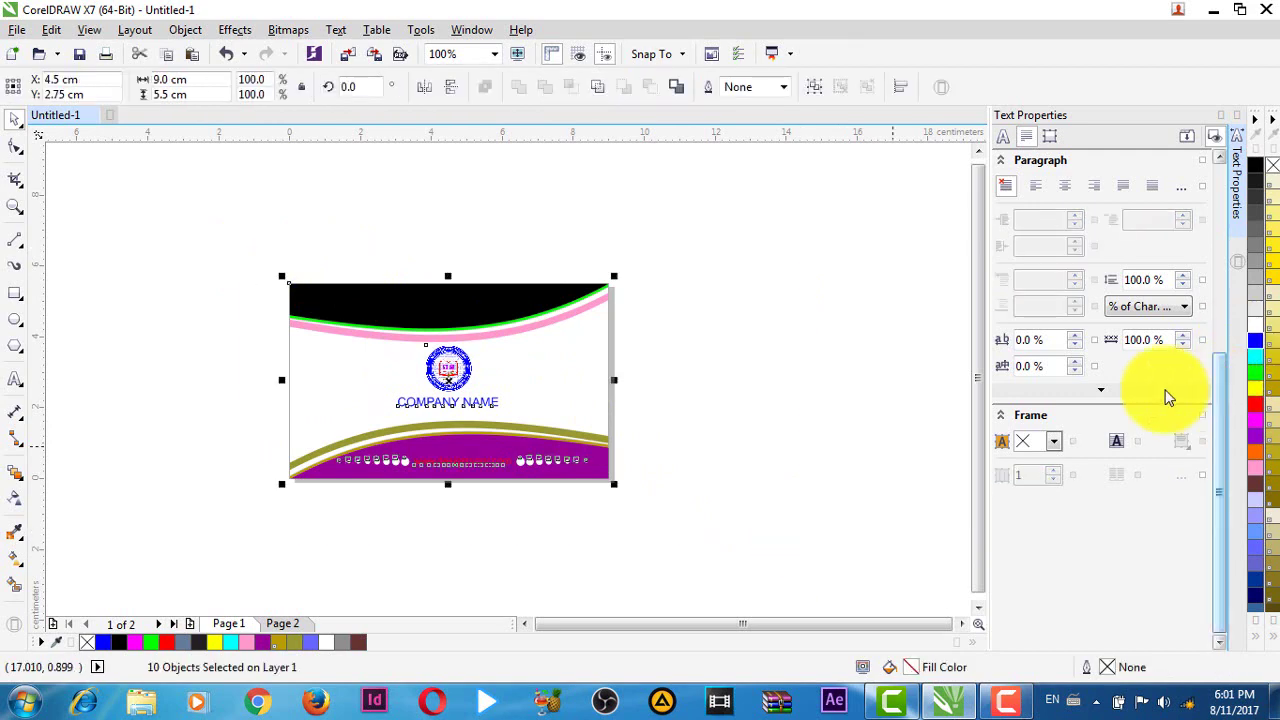
pyautogui.click(497, 258)
pyautogui.moveTo(240, 249); pyautogui.dragTo(680, 510)
pyautogui.click(710, 435)
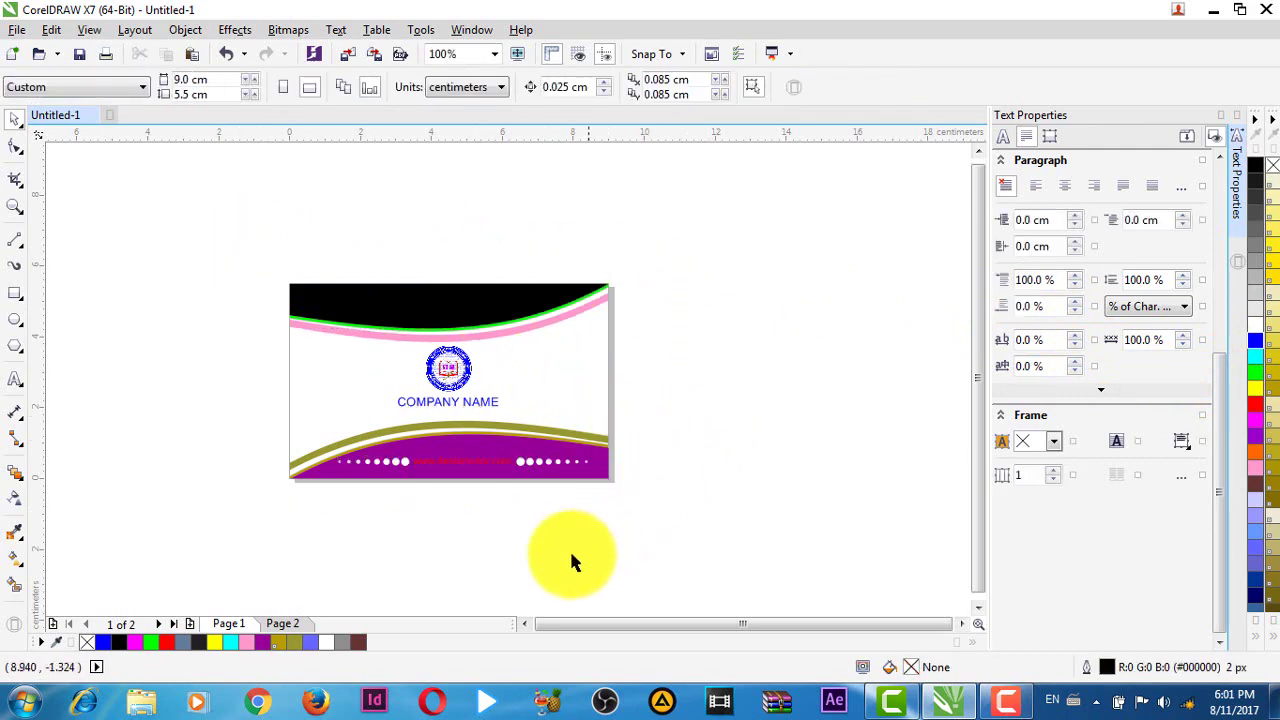
pyautogui.moveTo(294, 237); pyautogui.dragTo(706, 512)
pyautogui.moveTo(290, 270); pyautogui.dragTo(685, 515)
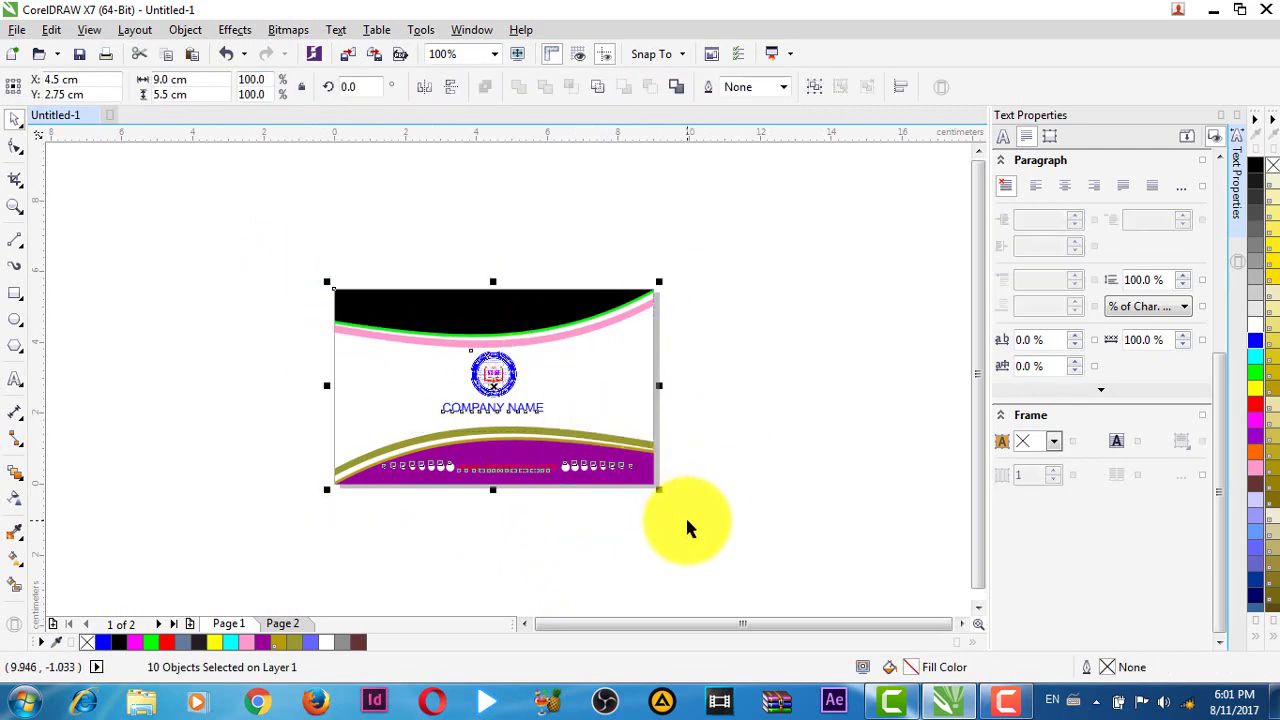
pyautogui.moveTo(570, 549); pyautogui.dragTo(640, 537)
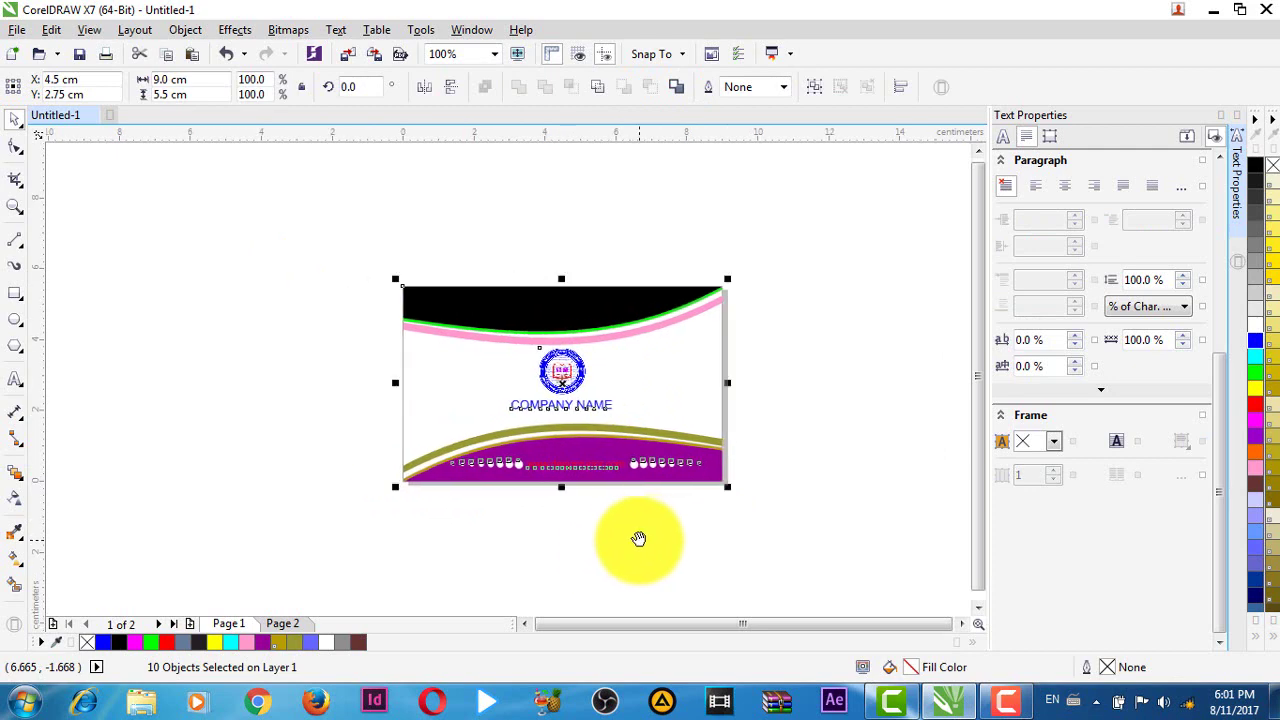
pyautogui.press('Escape')
pyautogui.moveTo(339, 229); pyautogui.dragTo(790, 512)
pyautogui.press('Escape')
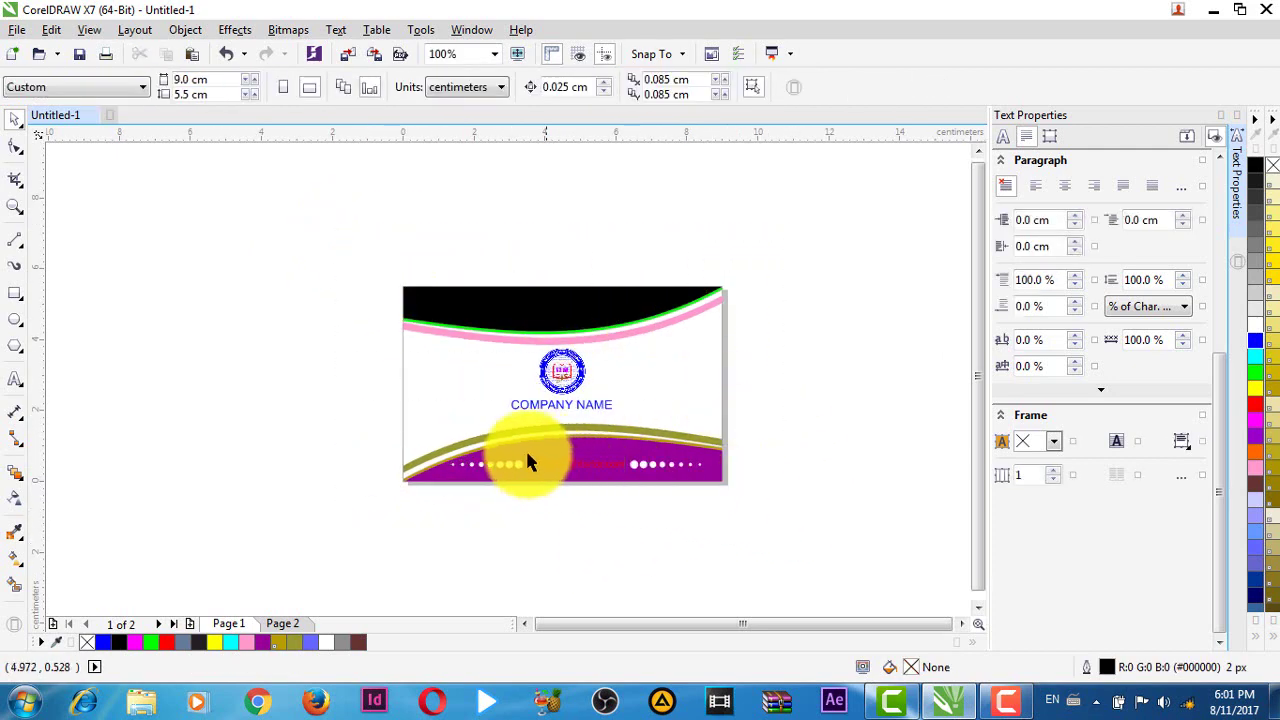